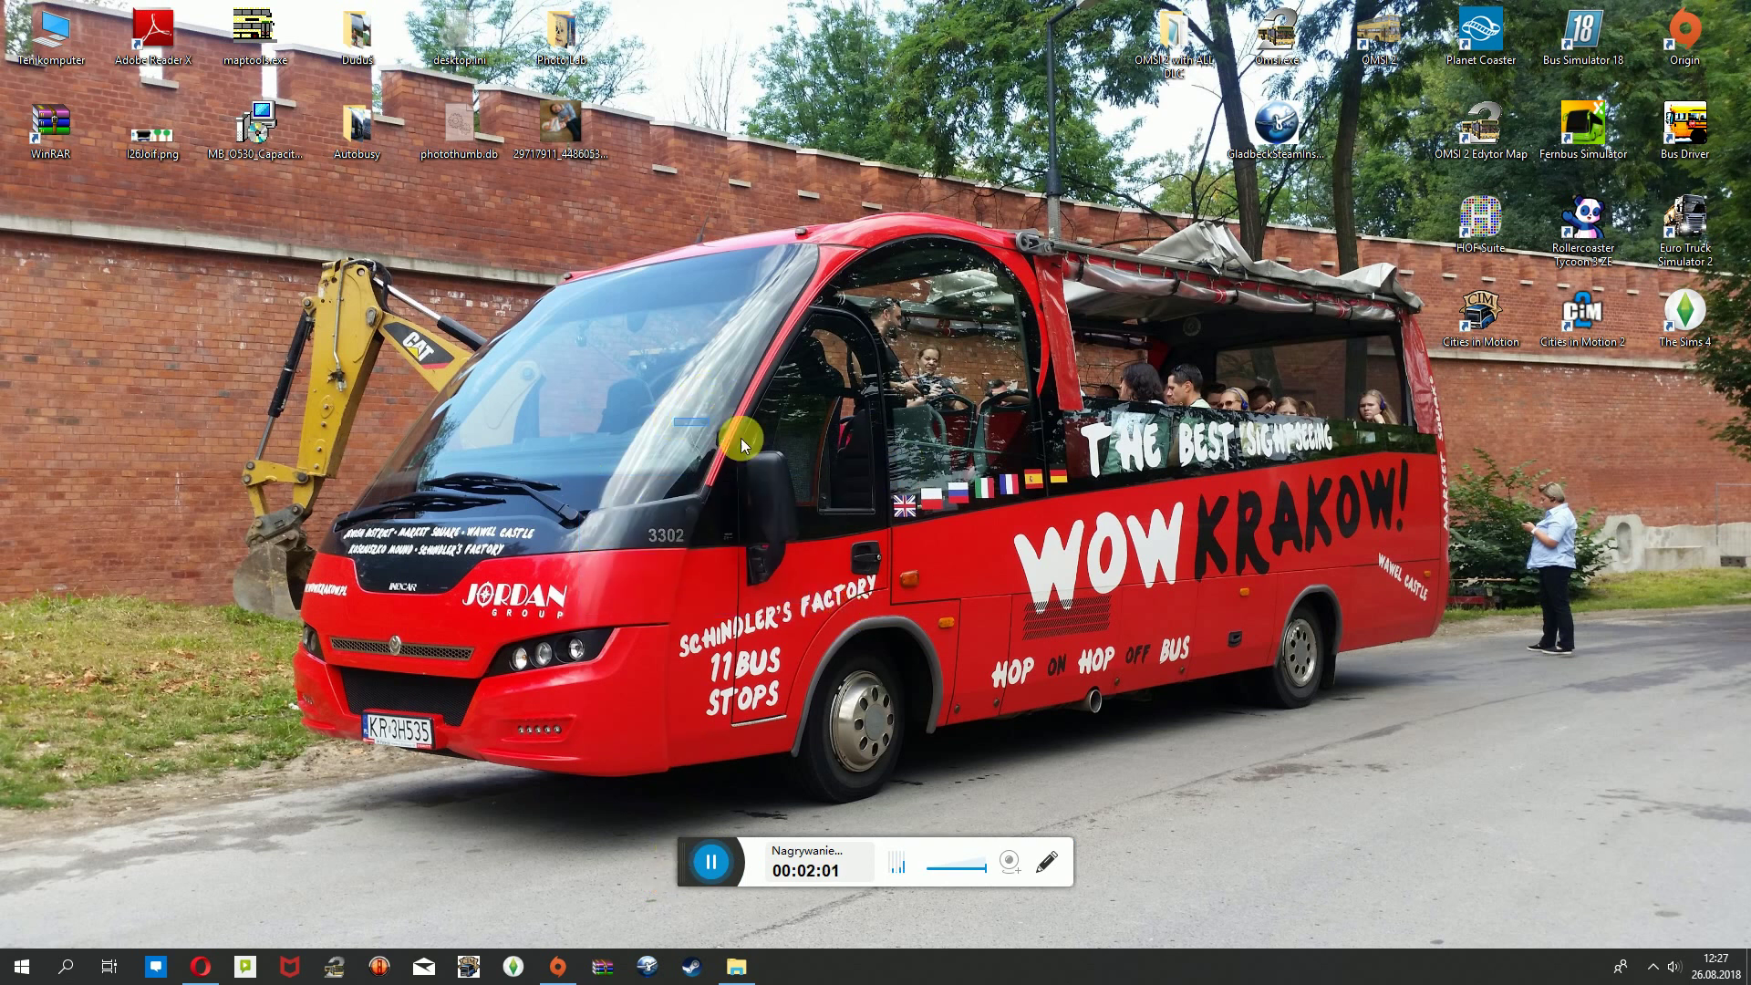
# Switch to the YouTube upload page in Opera and choose the middle suggested image of the bus as the video thumbnail.
pyautogui.click(199, 967)
pyautogui.click(613, 16)
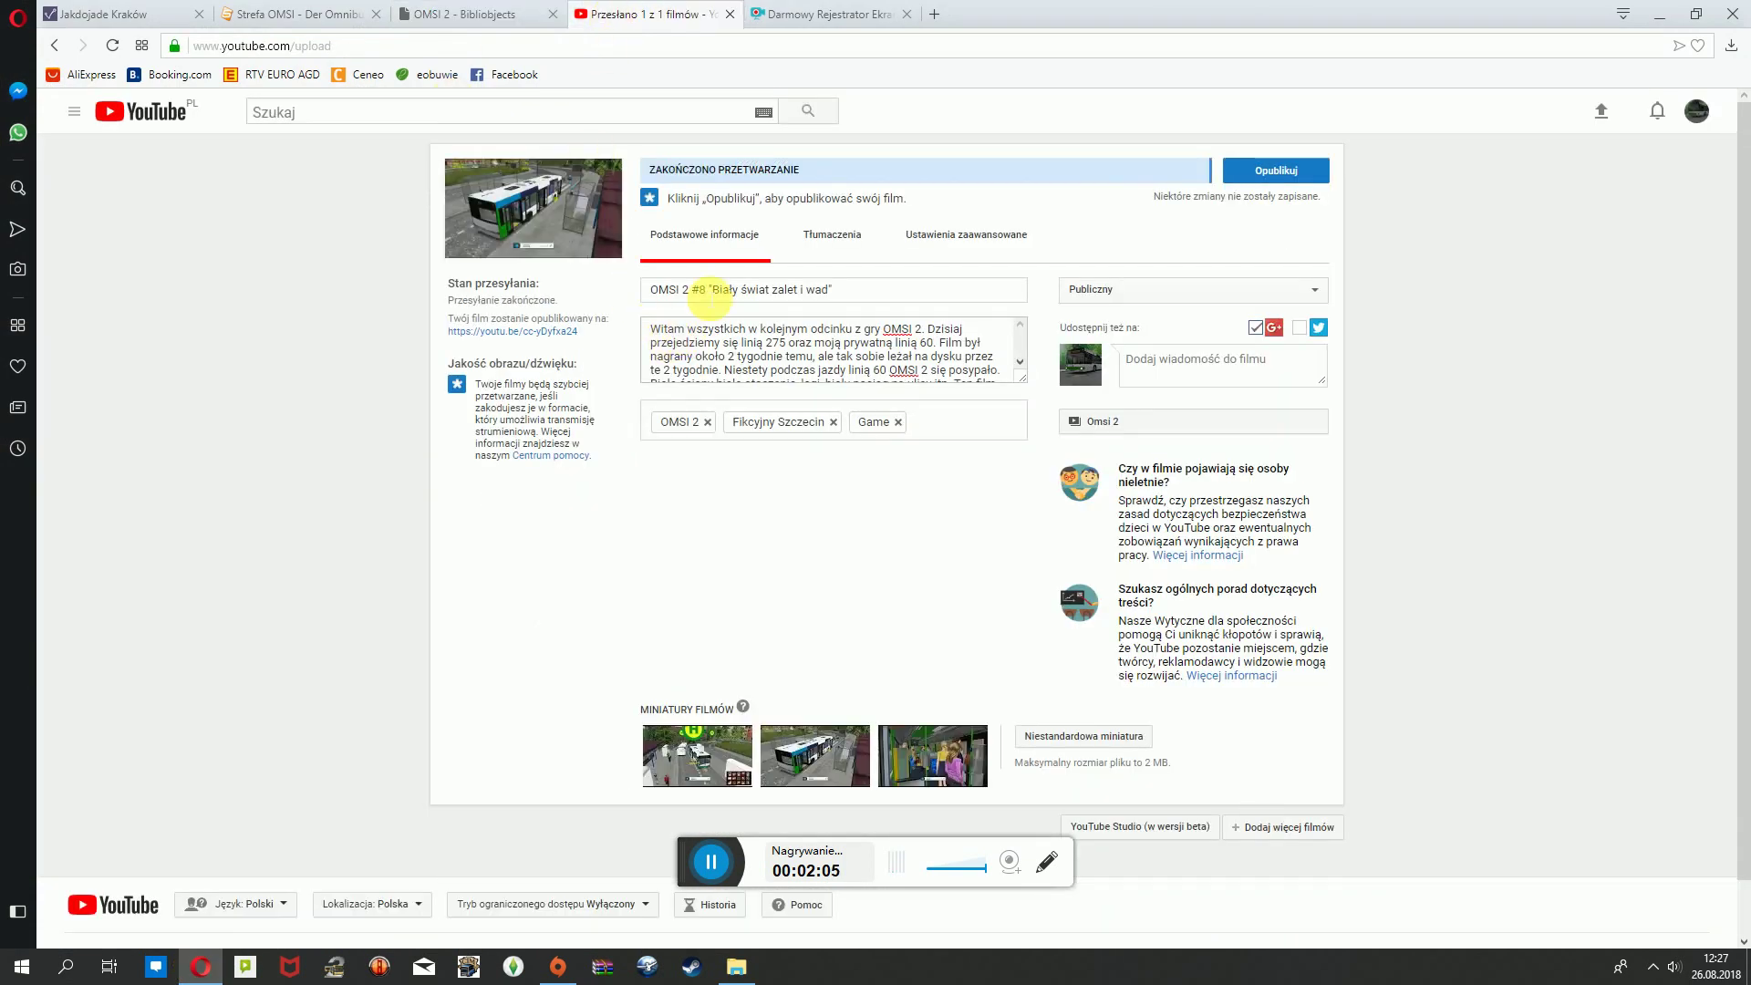
pyautogui.moveTo(716, 771)
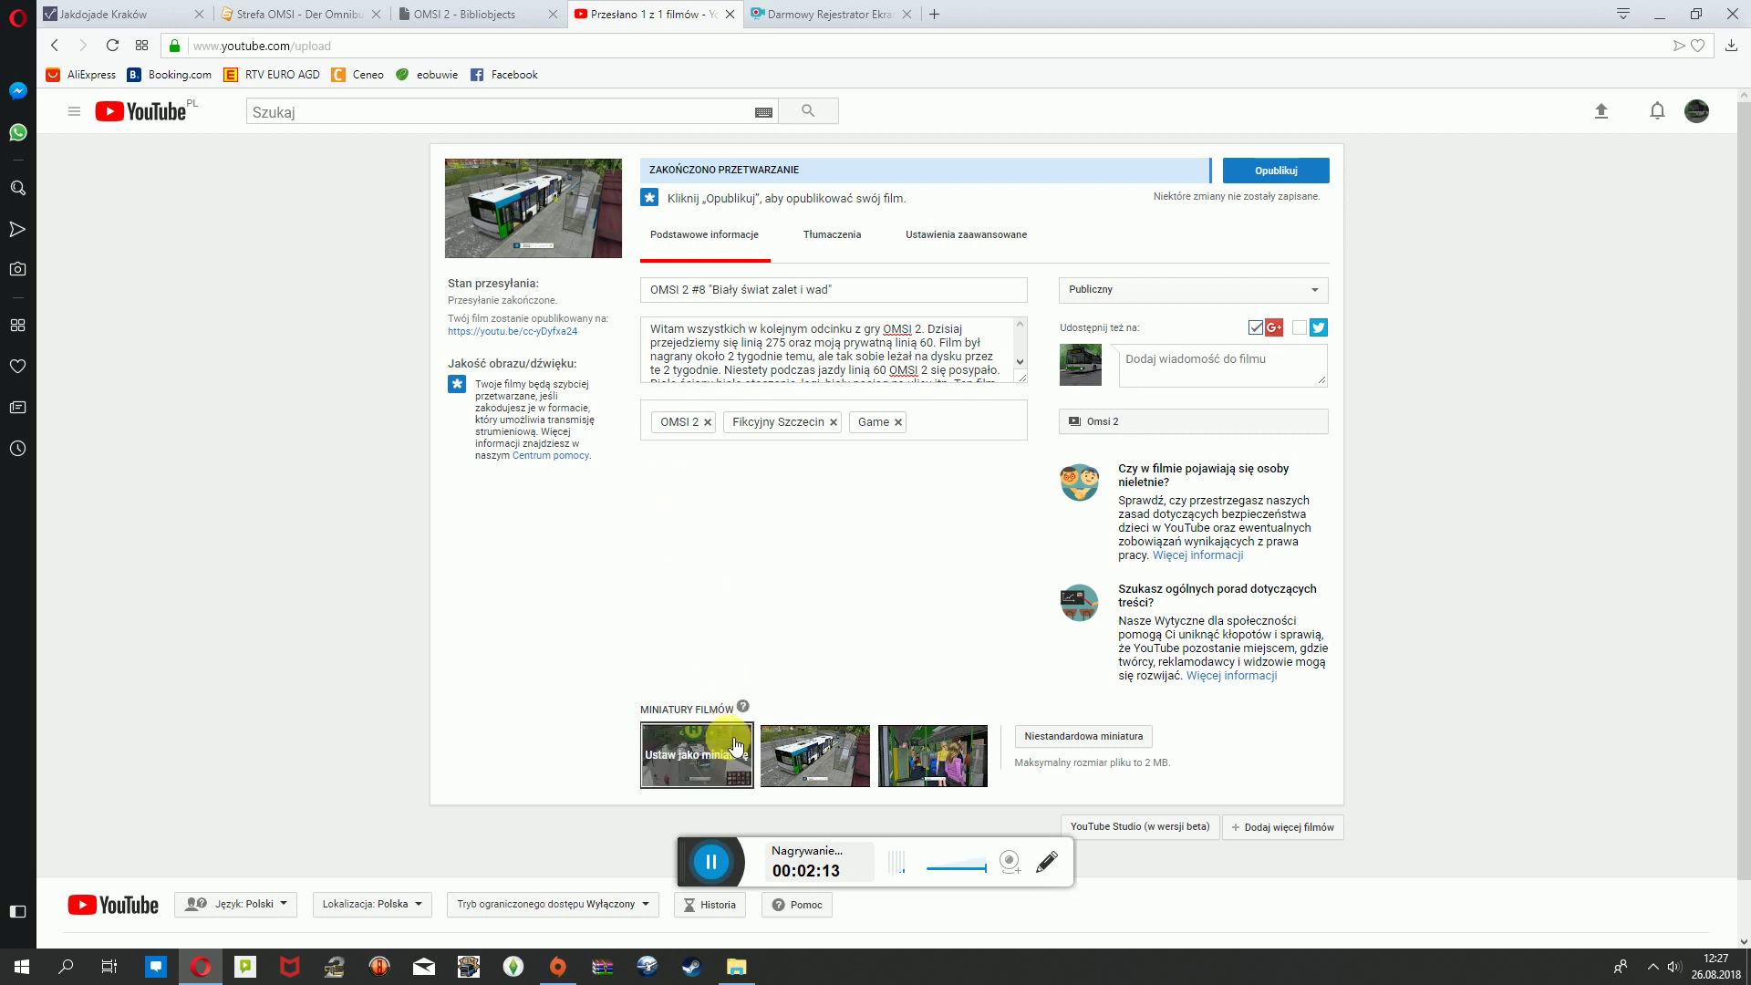
pyautogui.moveTo(866, 783)
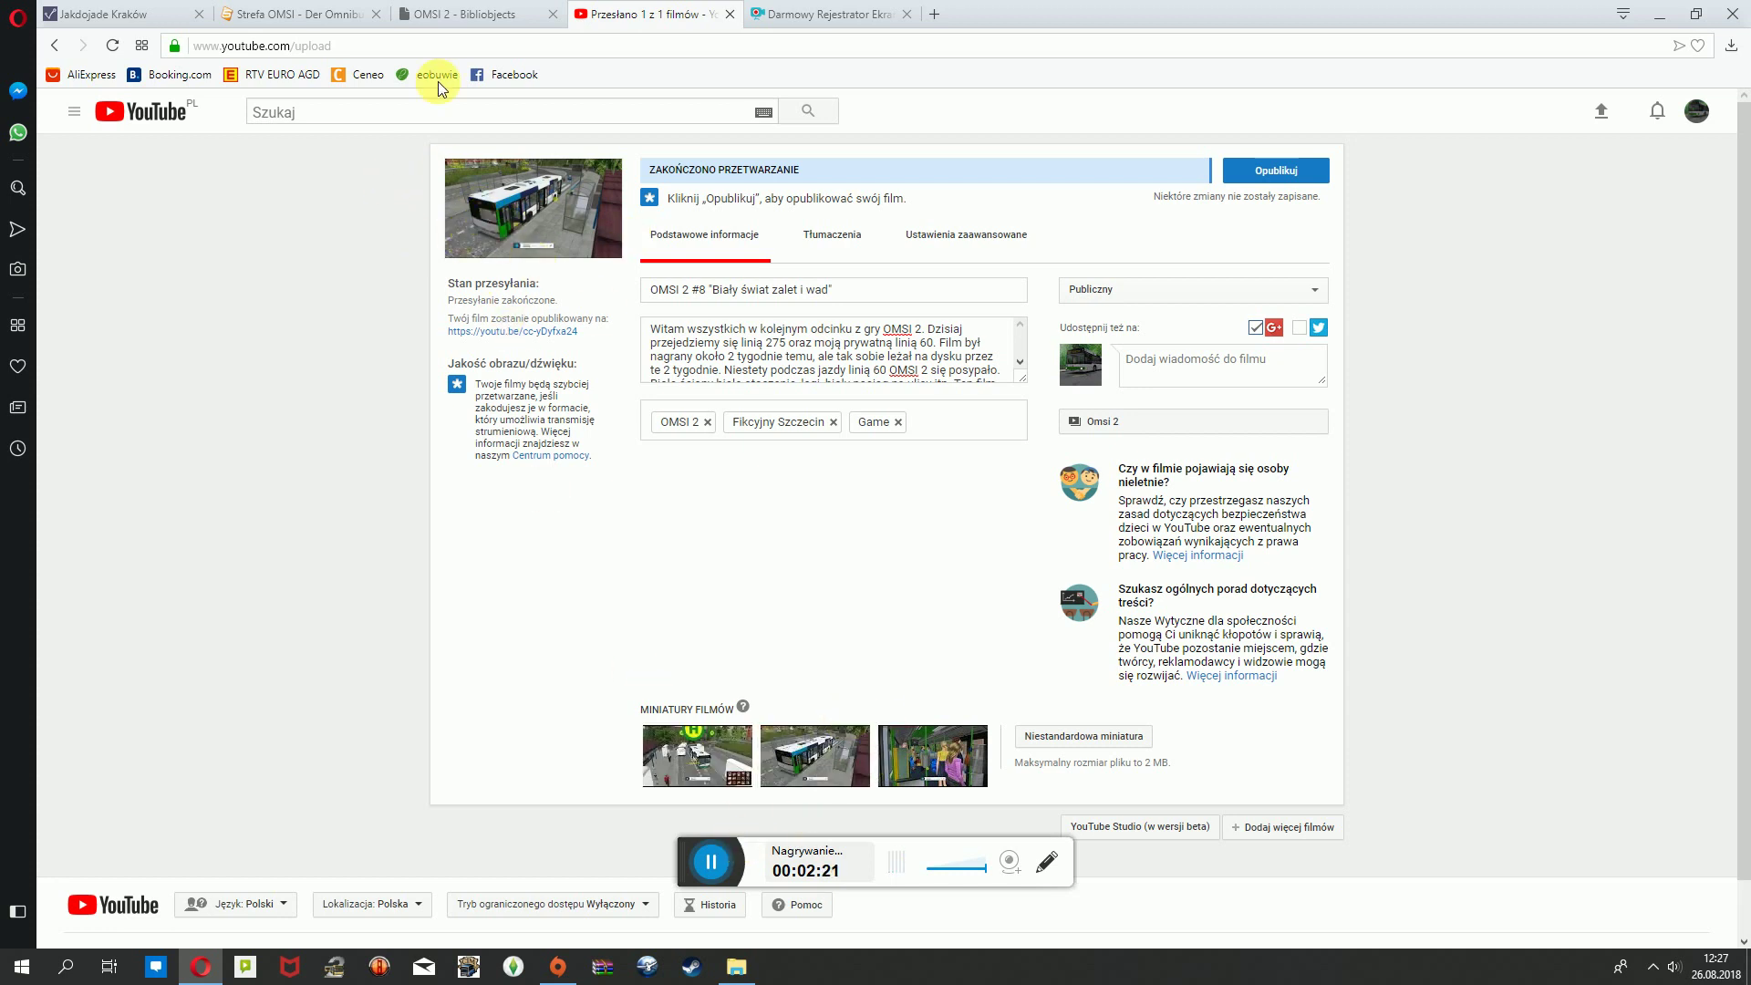
pyautogui.click(929, 780)
pyautogui.click(826, 754)
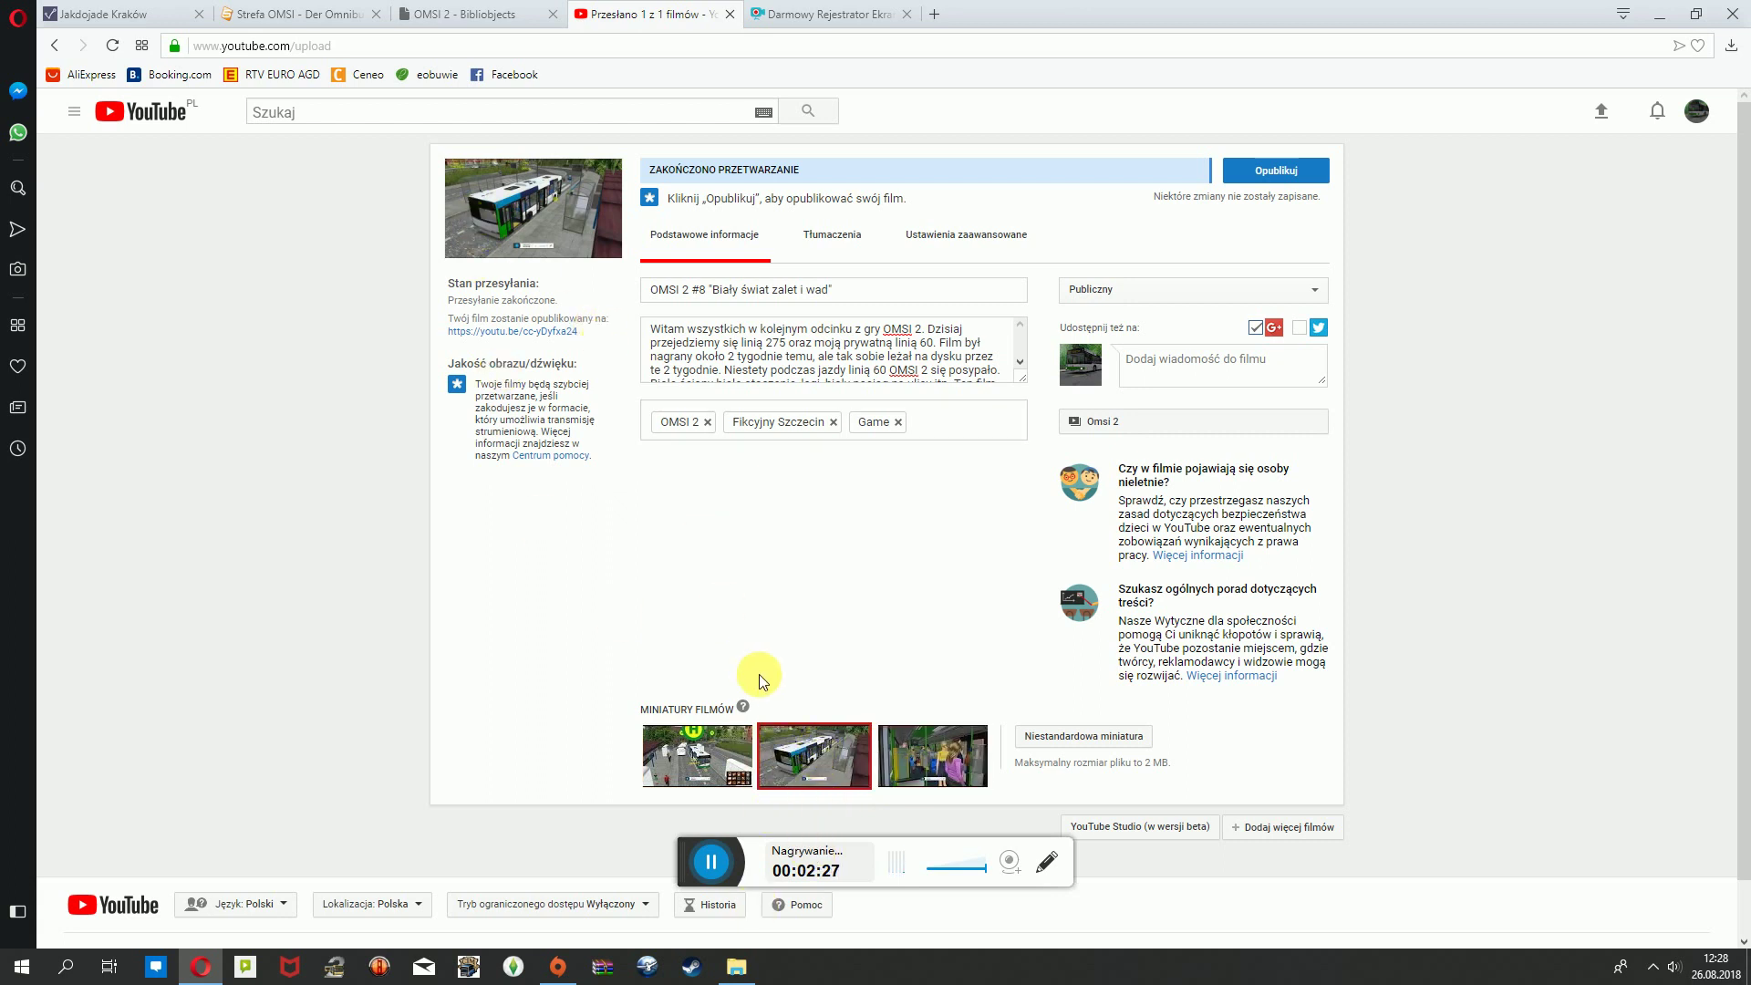
# Publish the video "OMSI 2 #8 "Biały świat zalet i wad"" and minimise the browser.
pyautogui.scroll(-1, 852, 560)
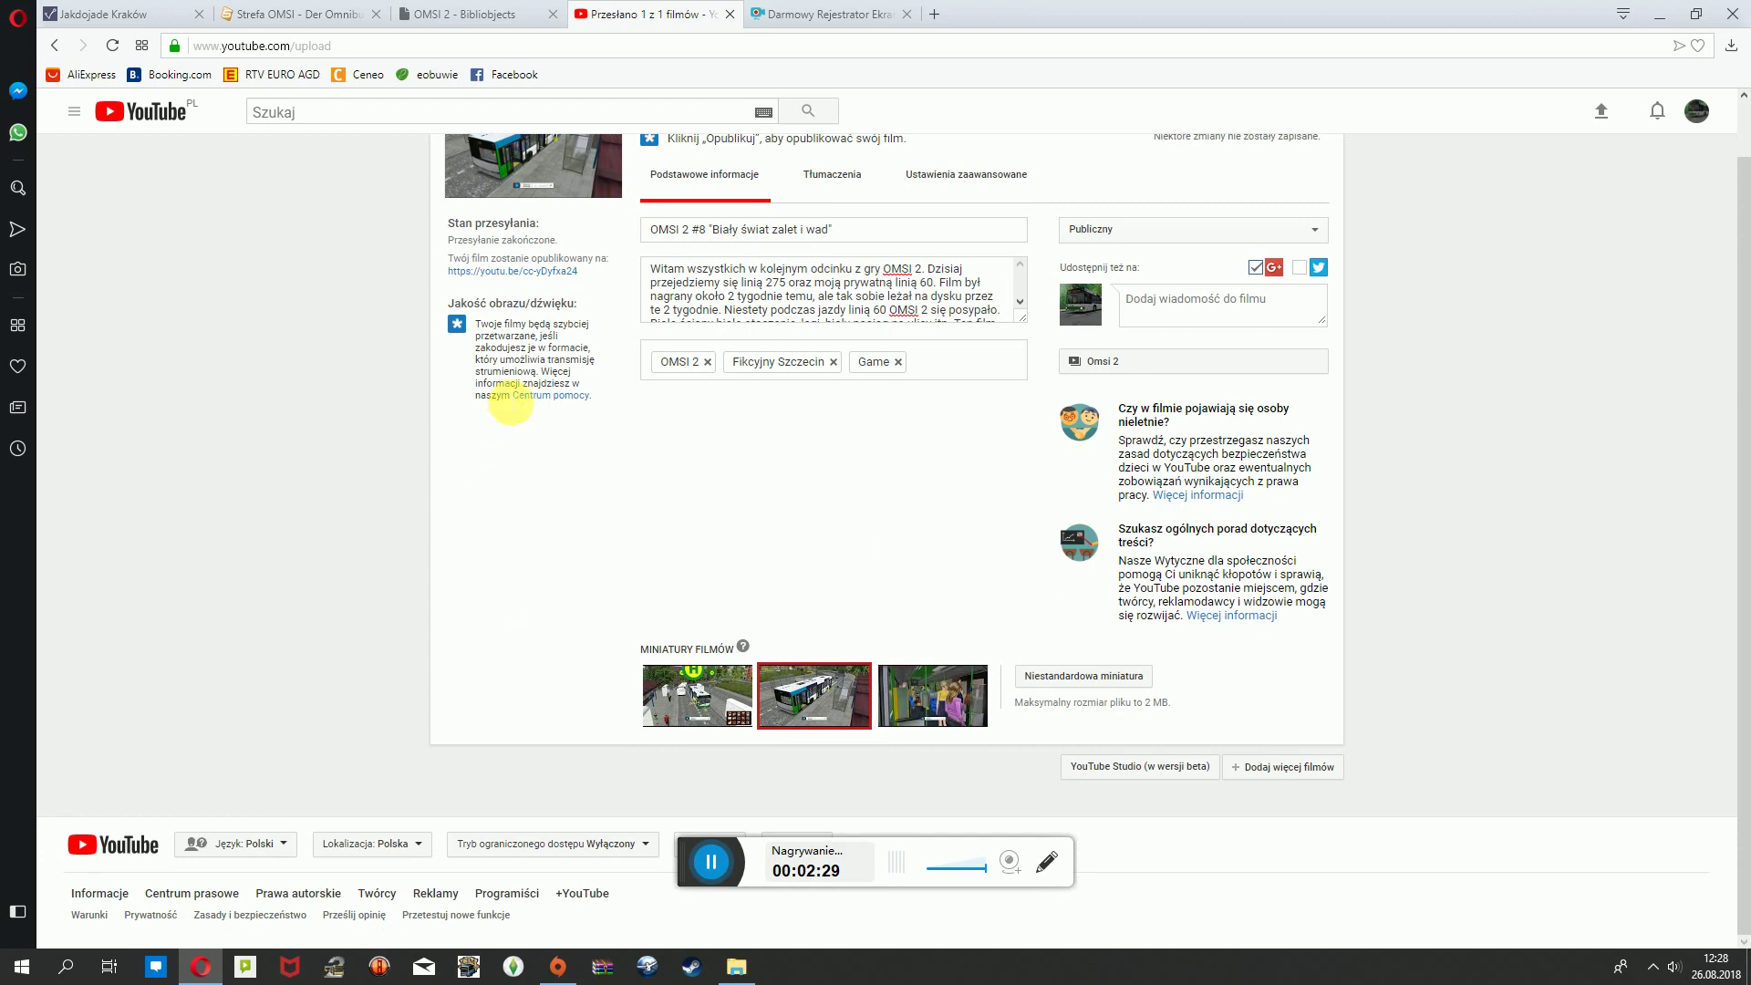
pyautogui.scroll(1, 508, 390)
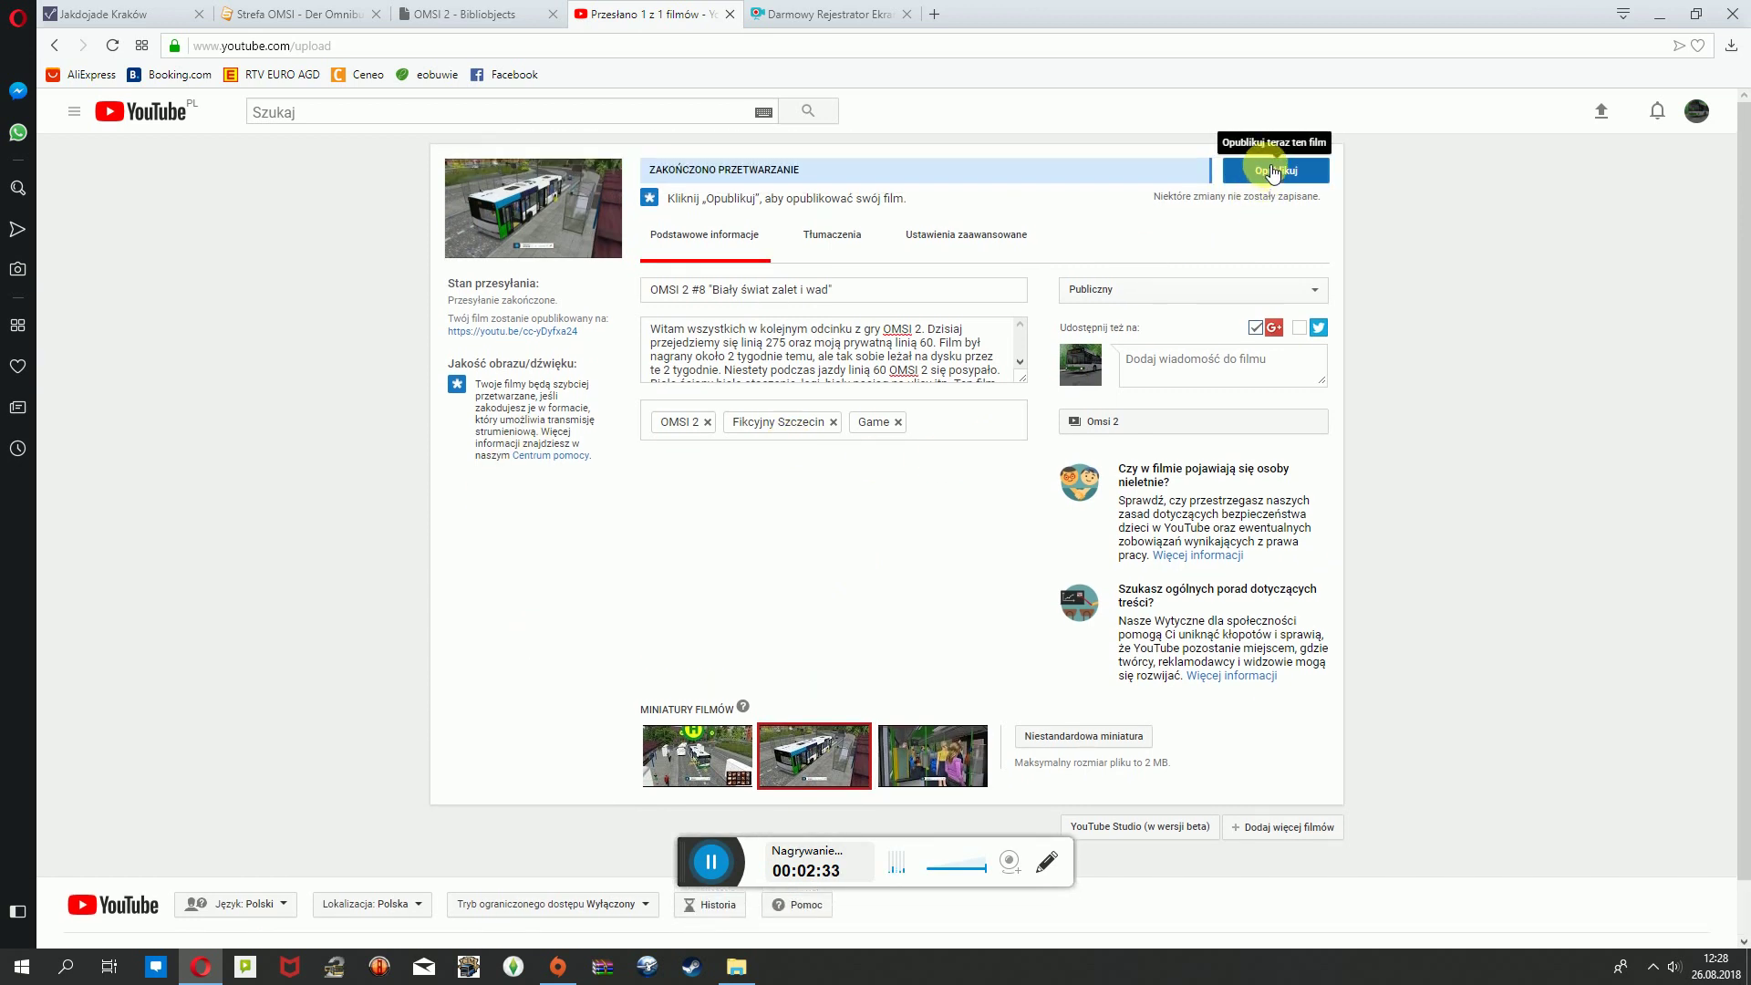
pyautogui.click(1274, 172)
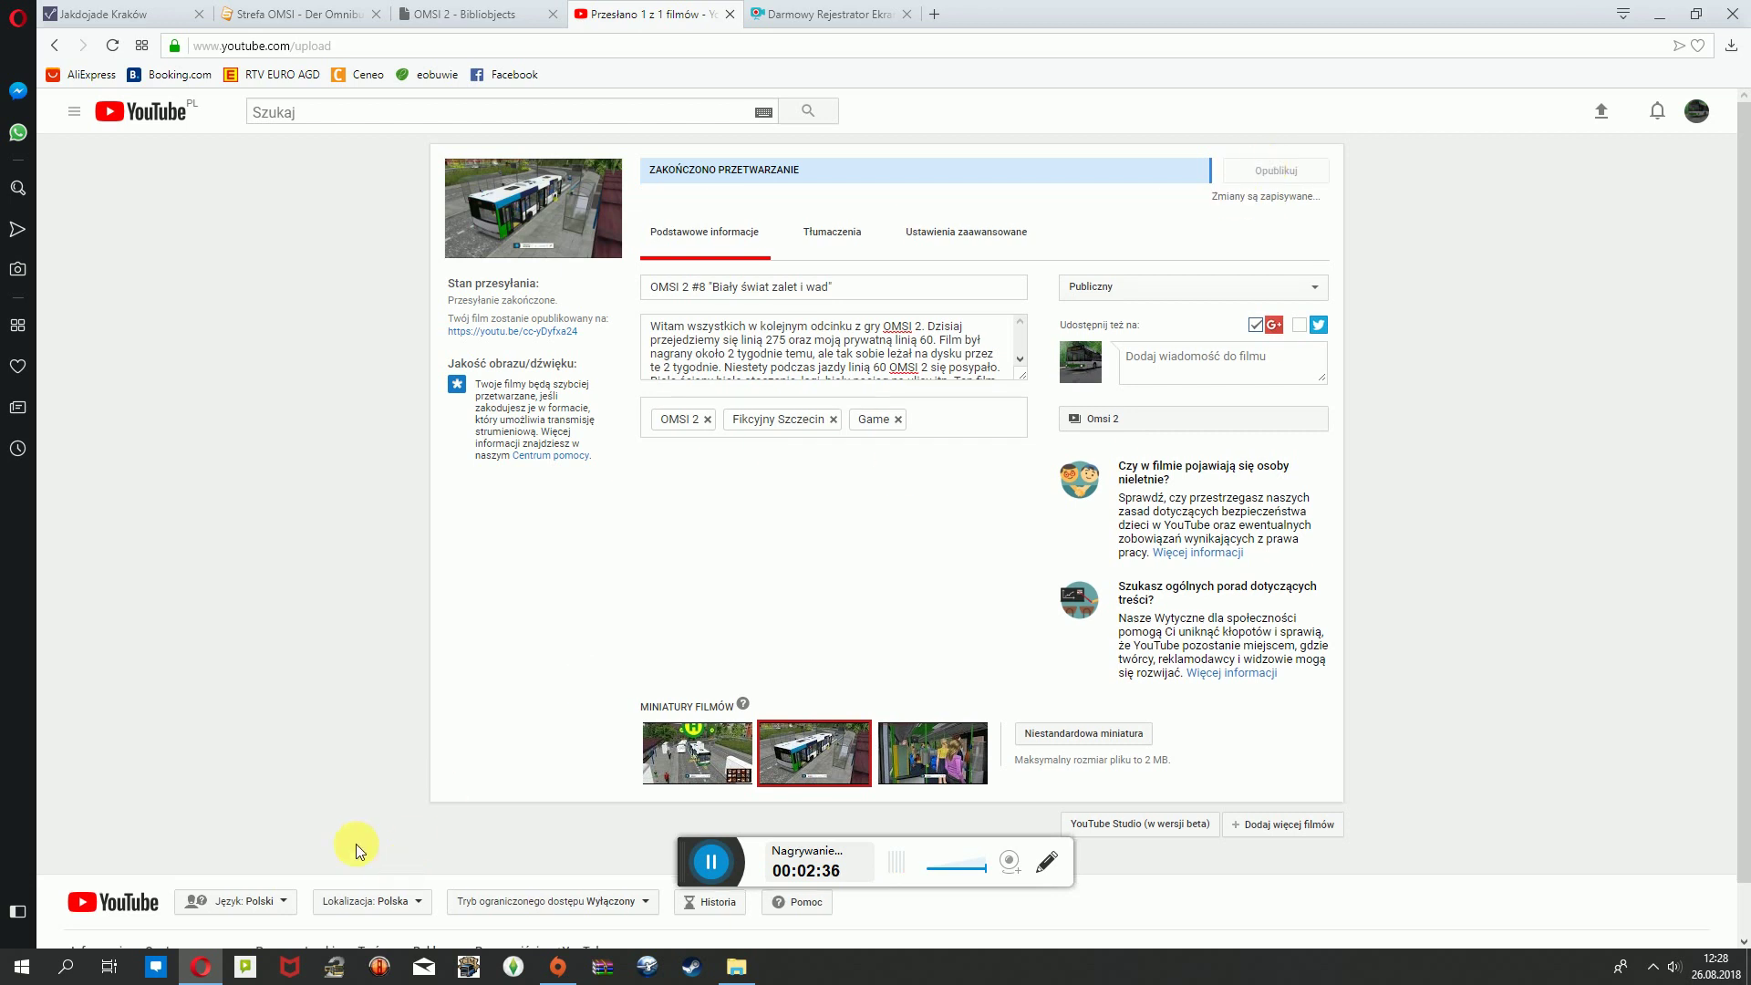
pyautogui.click(201, 967)
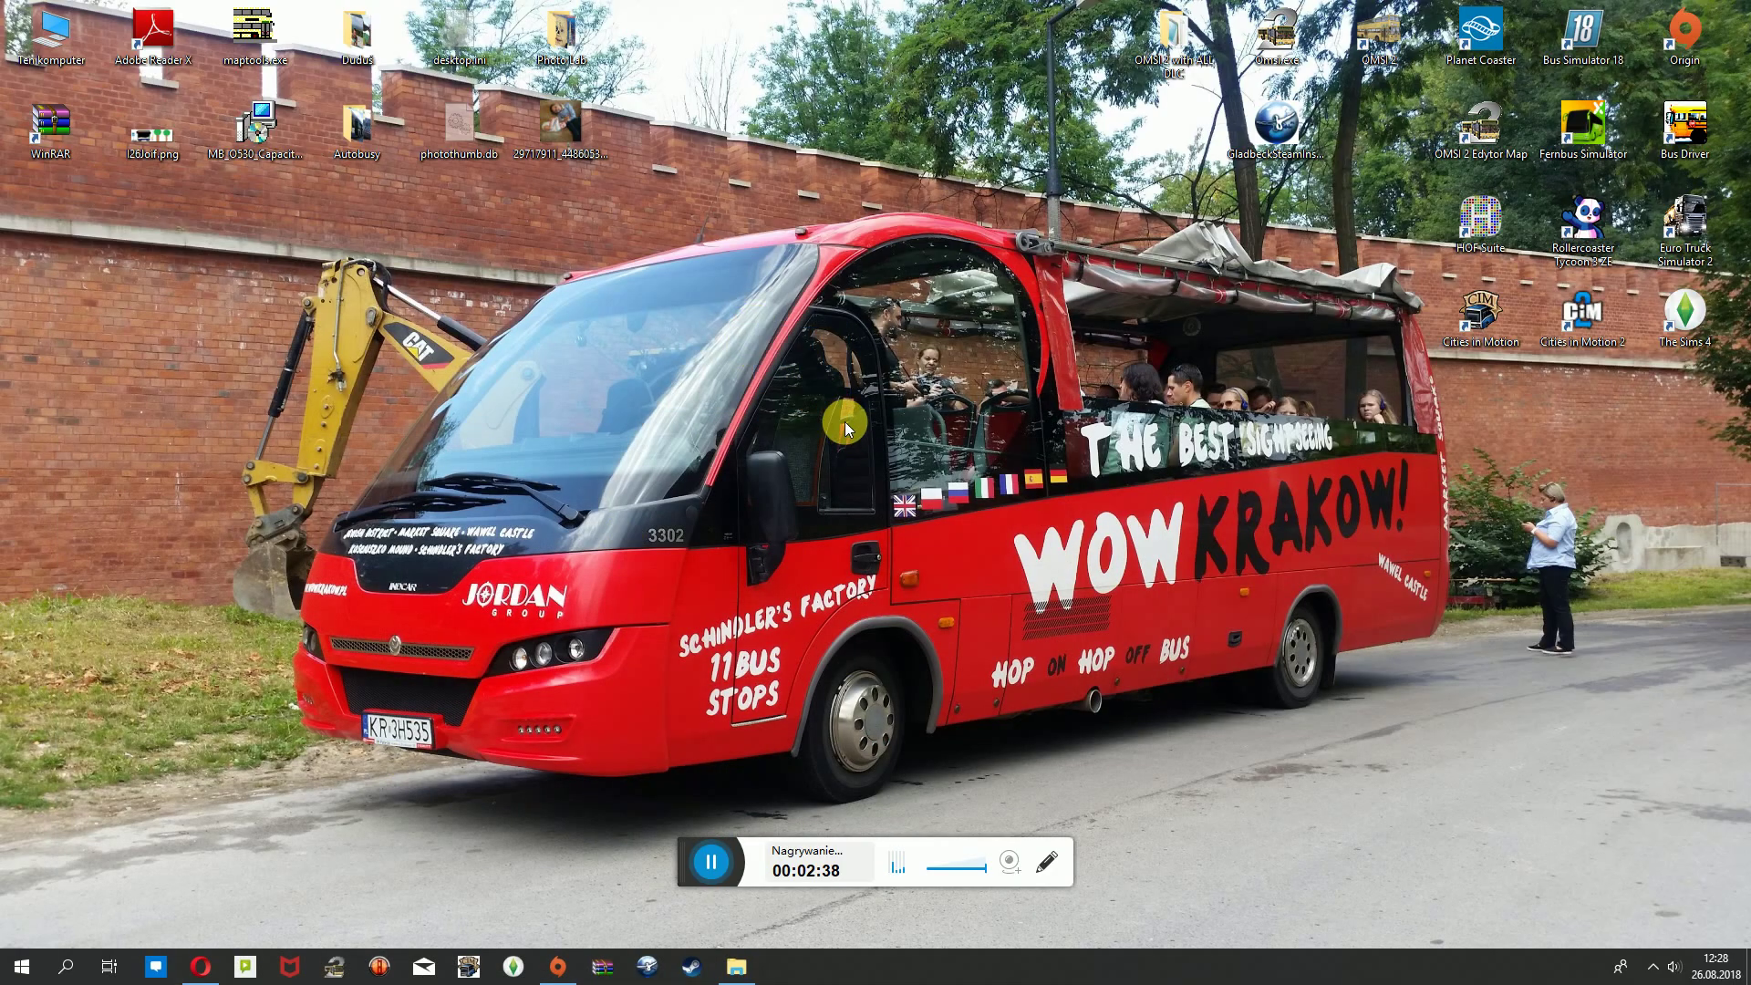
# Switch to File Explorer, open the Vehicles folder inside OMSI 2 and look through the installed vehicle folders.
pyautogui.click(733, 968)
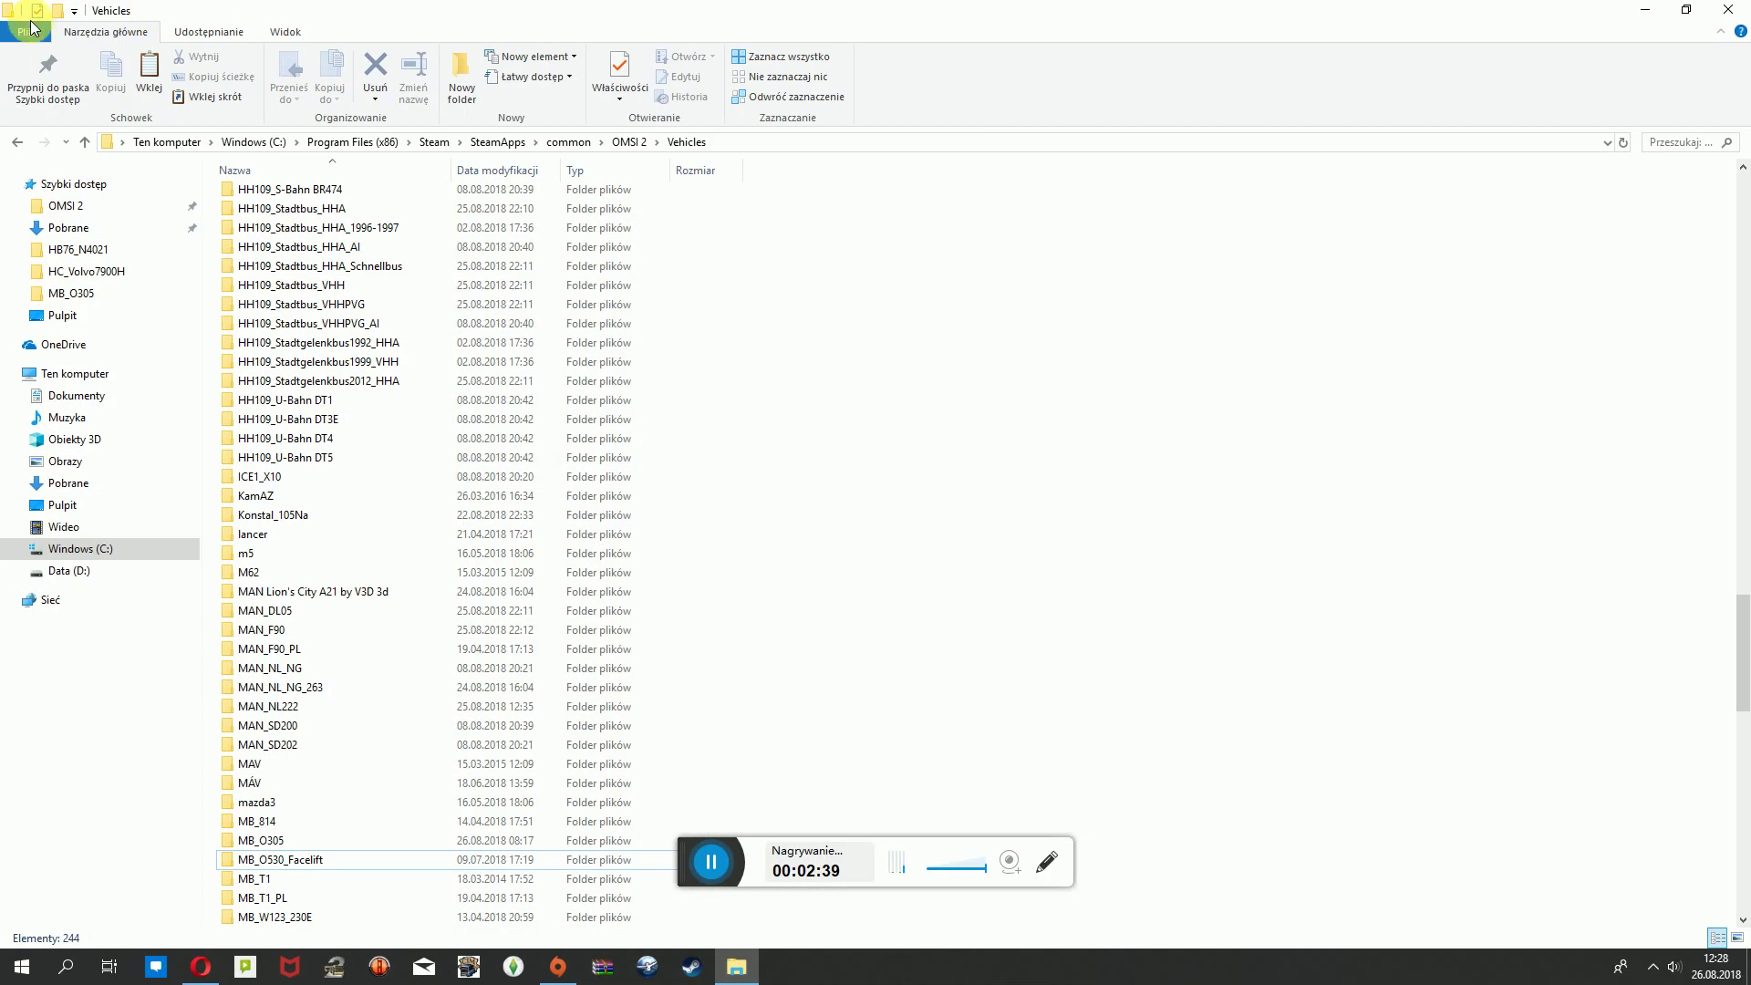
pyautogui.click(60, 183)
pyautogui.click(67, 203)
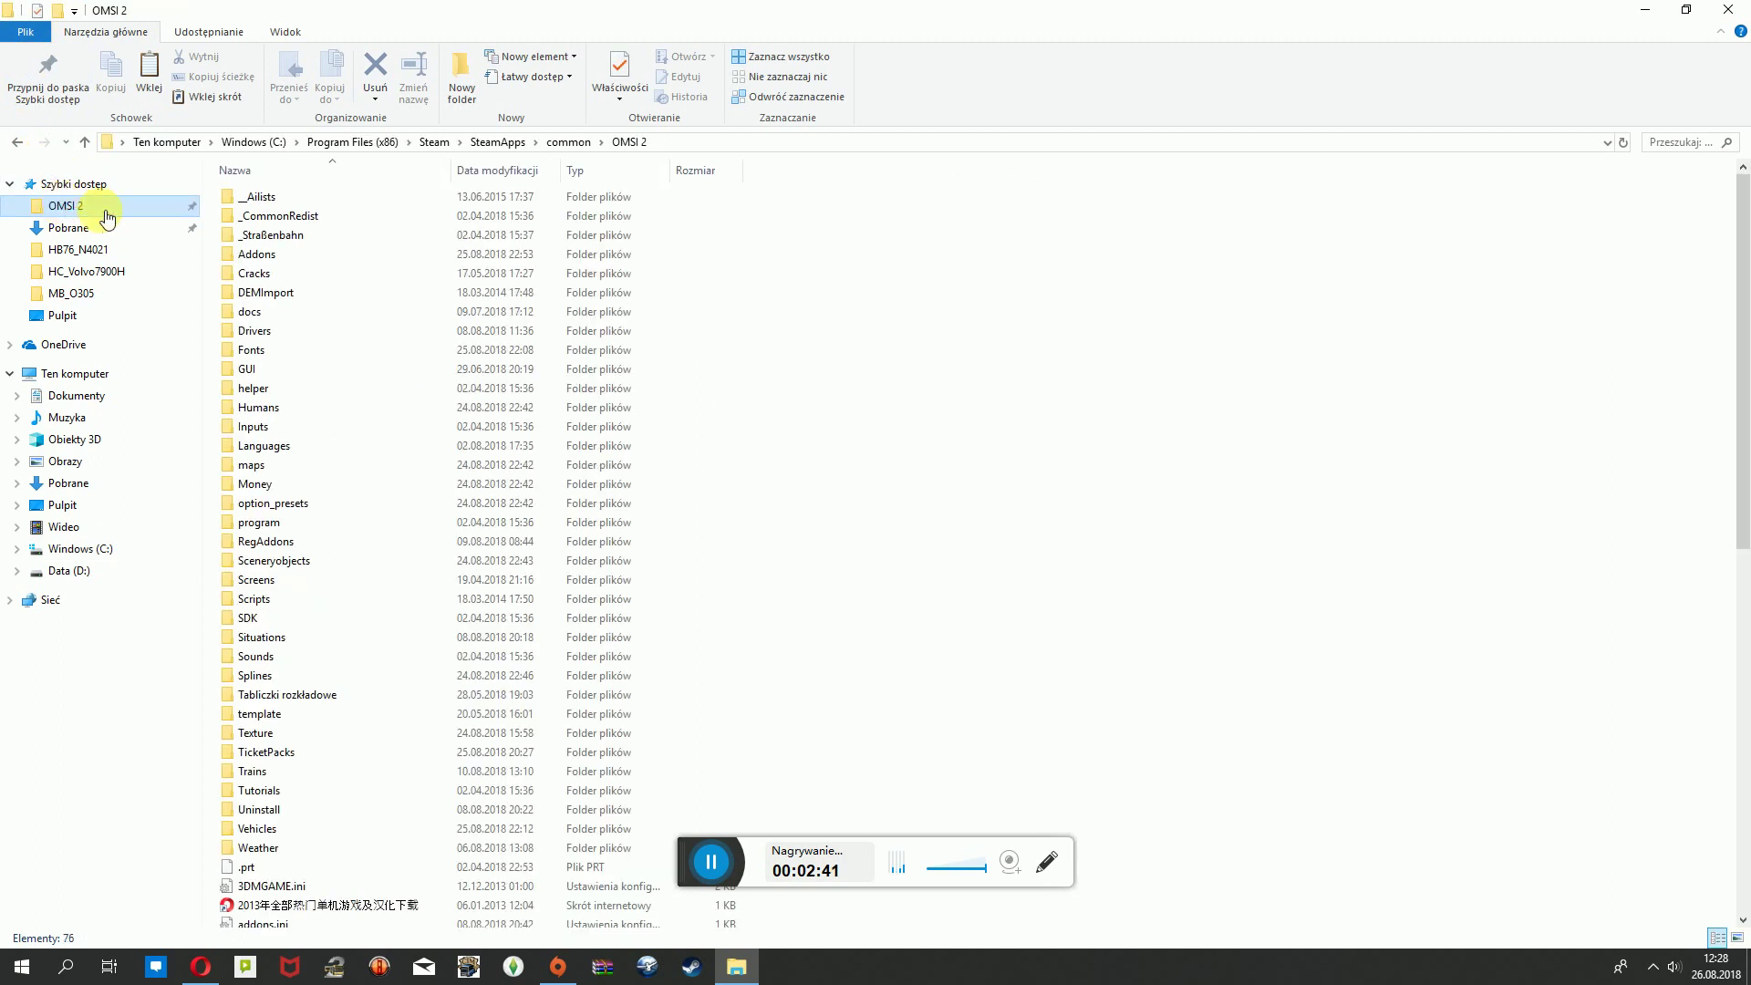
pyautogui.scroll(-3, 664, 545)
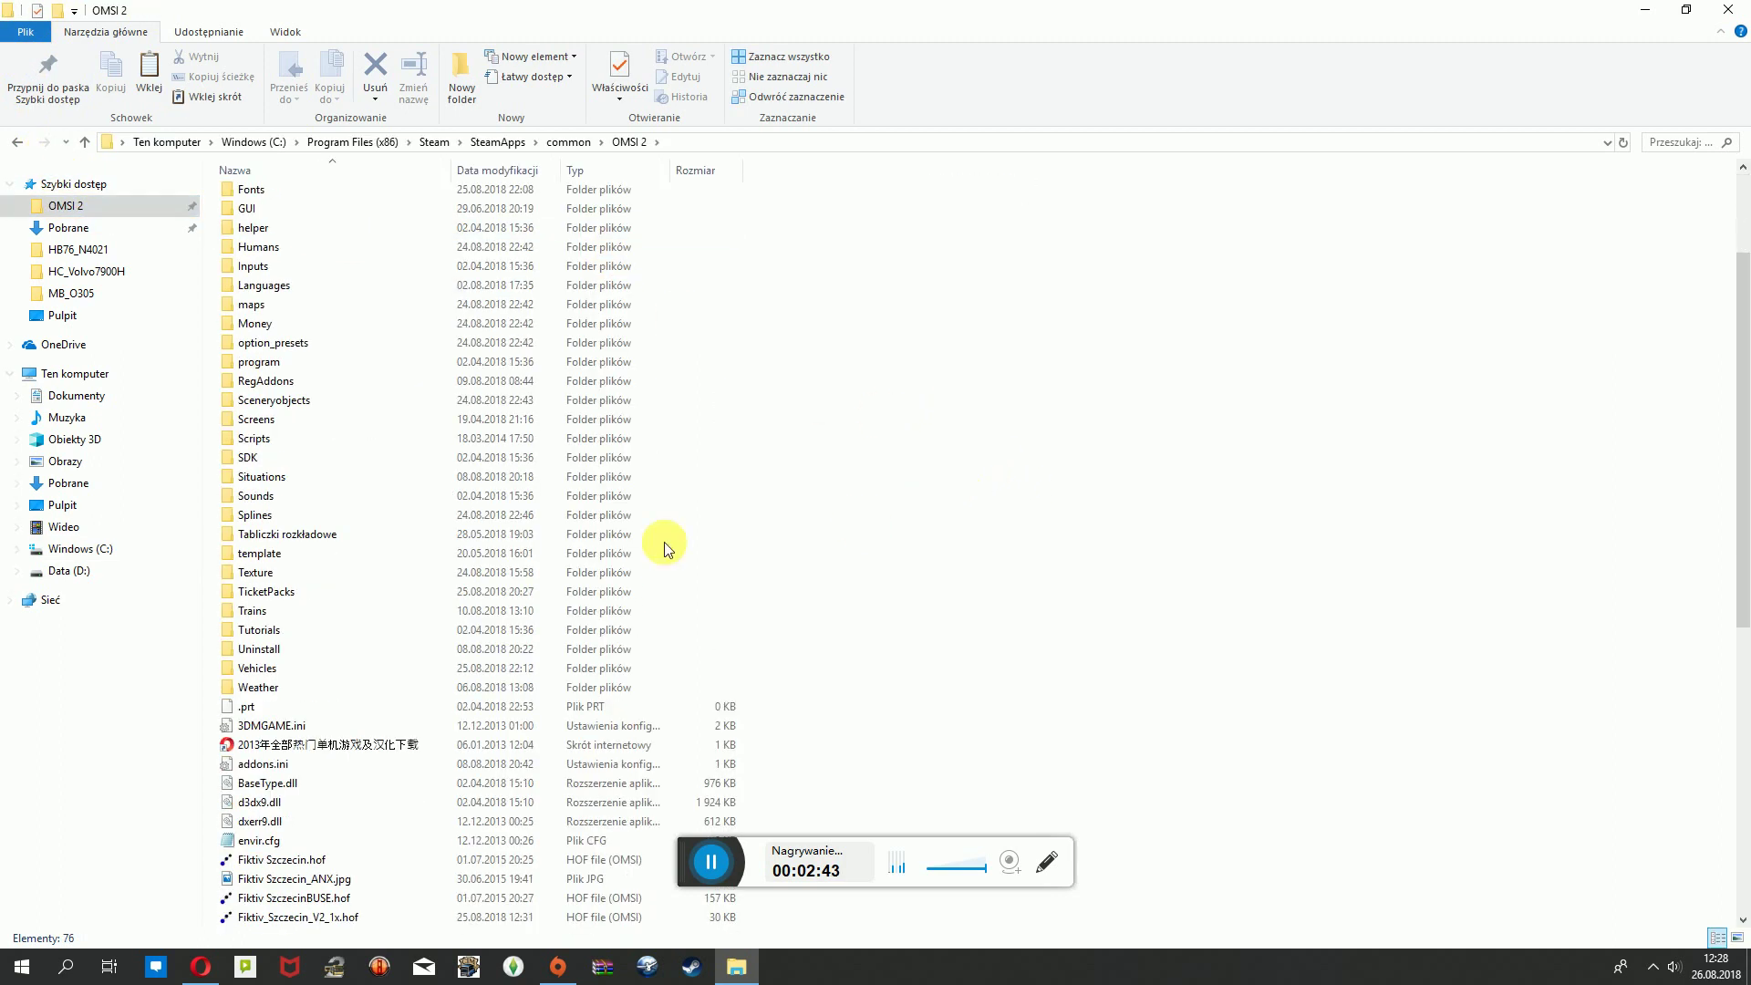
pyautogui.doubleClick(294, 667)
pyautogui.click(946, 454)
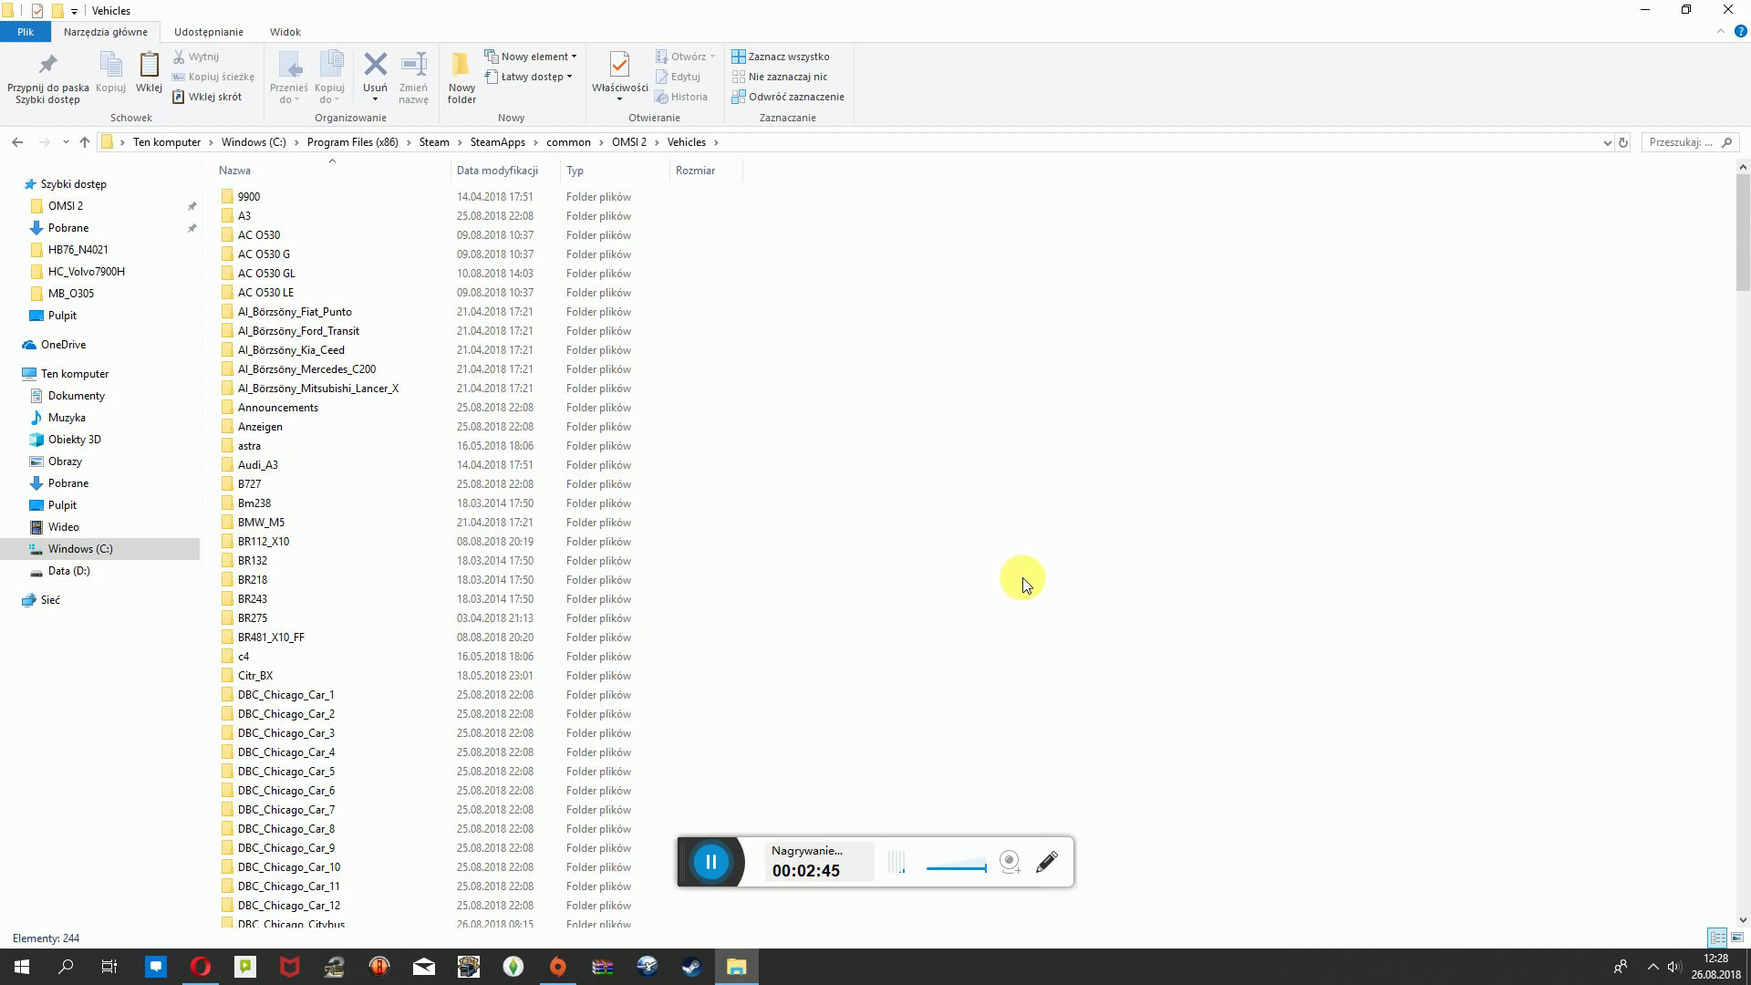
pyautogui.scroll(-9, 949, 571)
pyautogui.scroll(-12, 675, 593)
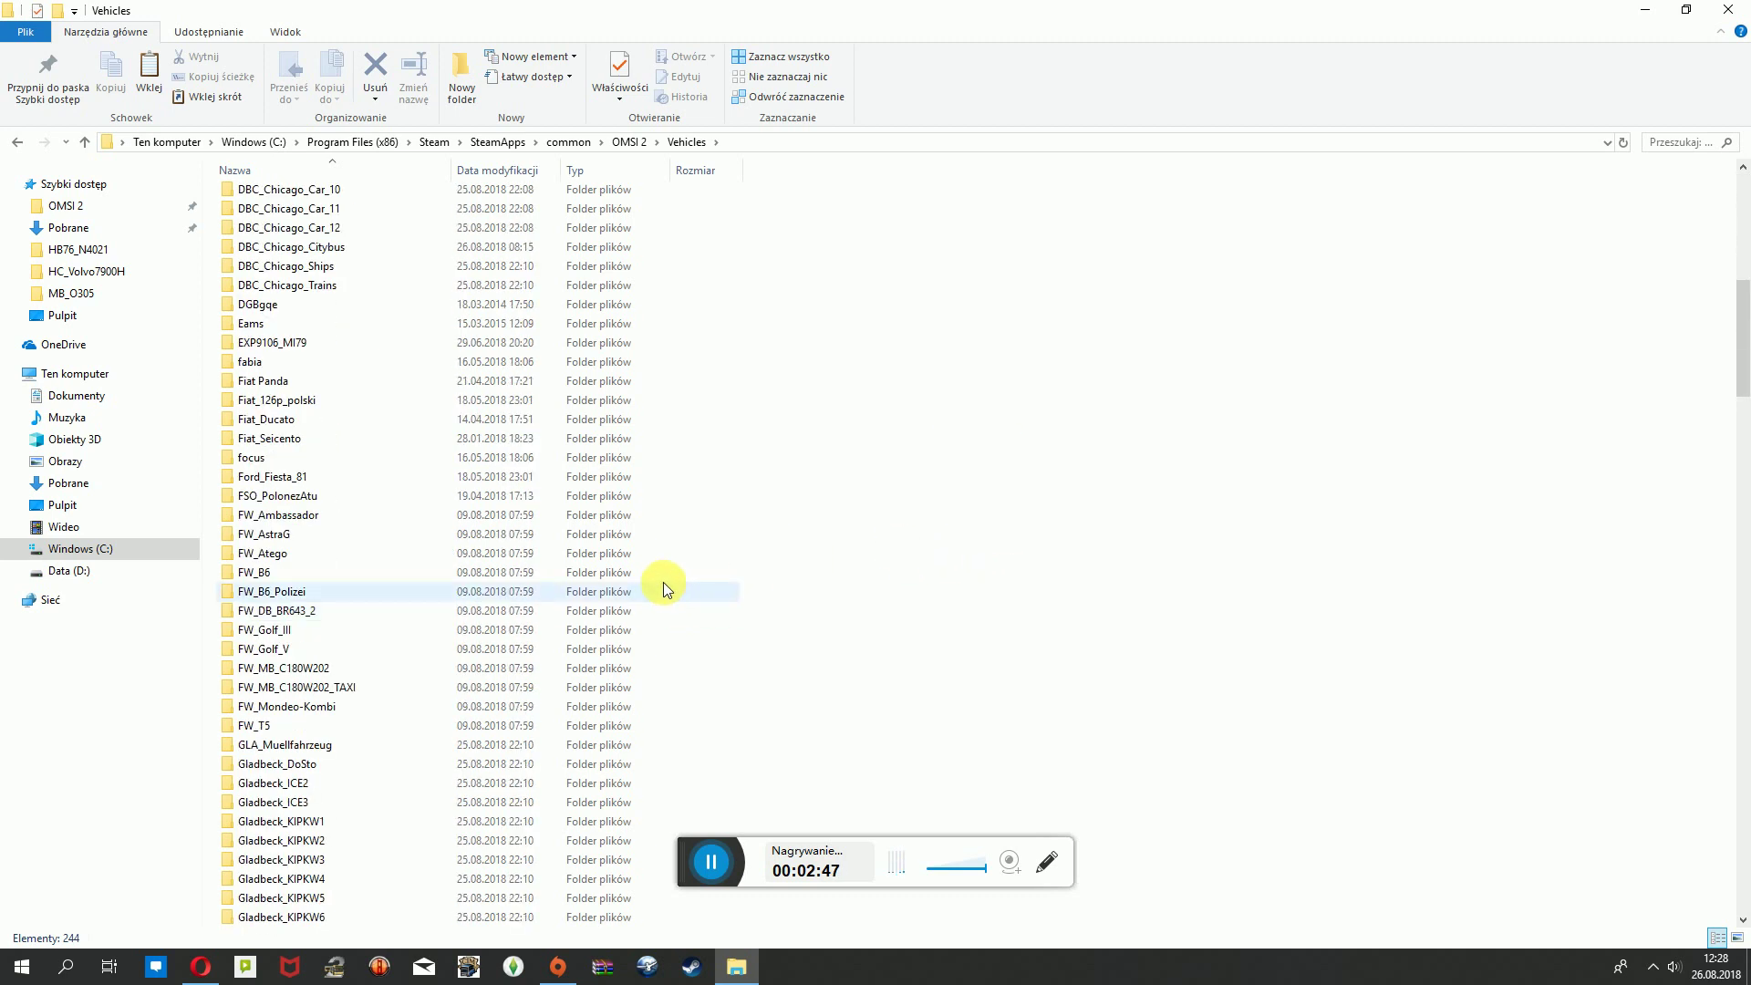
pyautogui.scroll(-20, 593, 553)
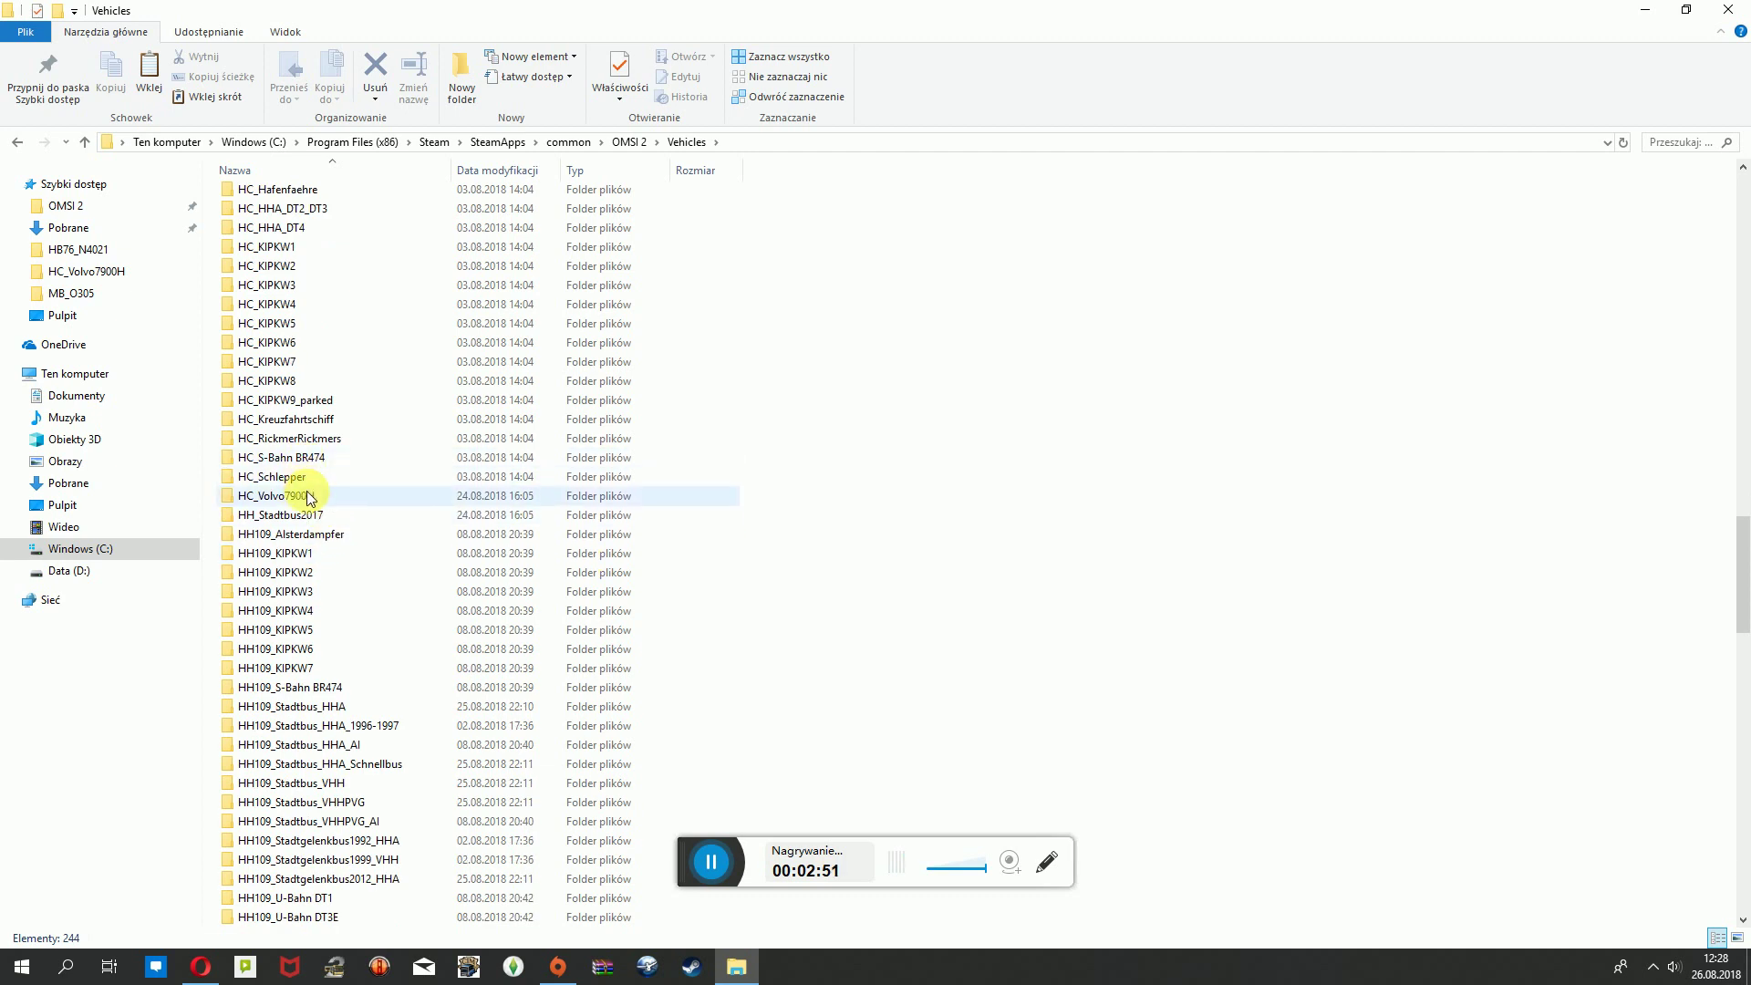
pyautogui.scroll(-9, 310, 620)
pyautogui.scroll(7, 328, 649)
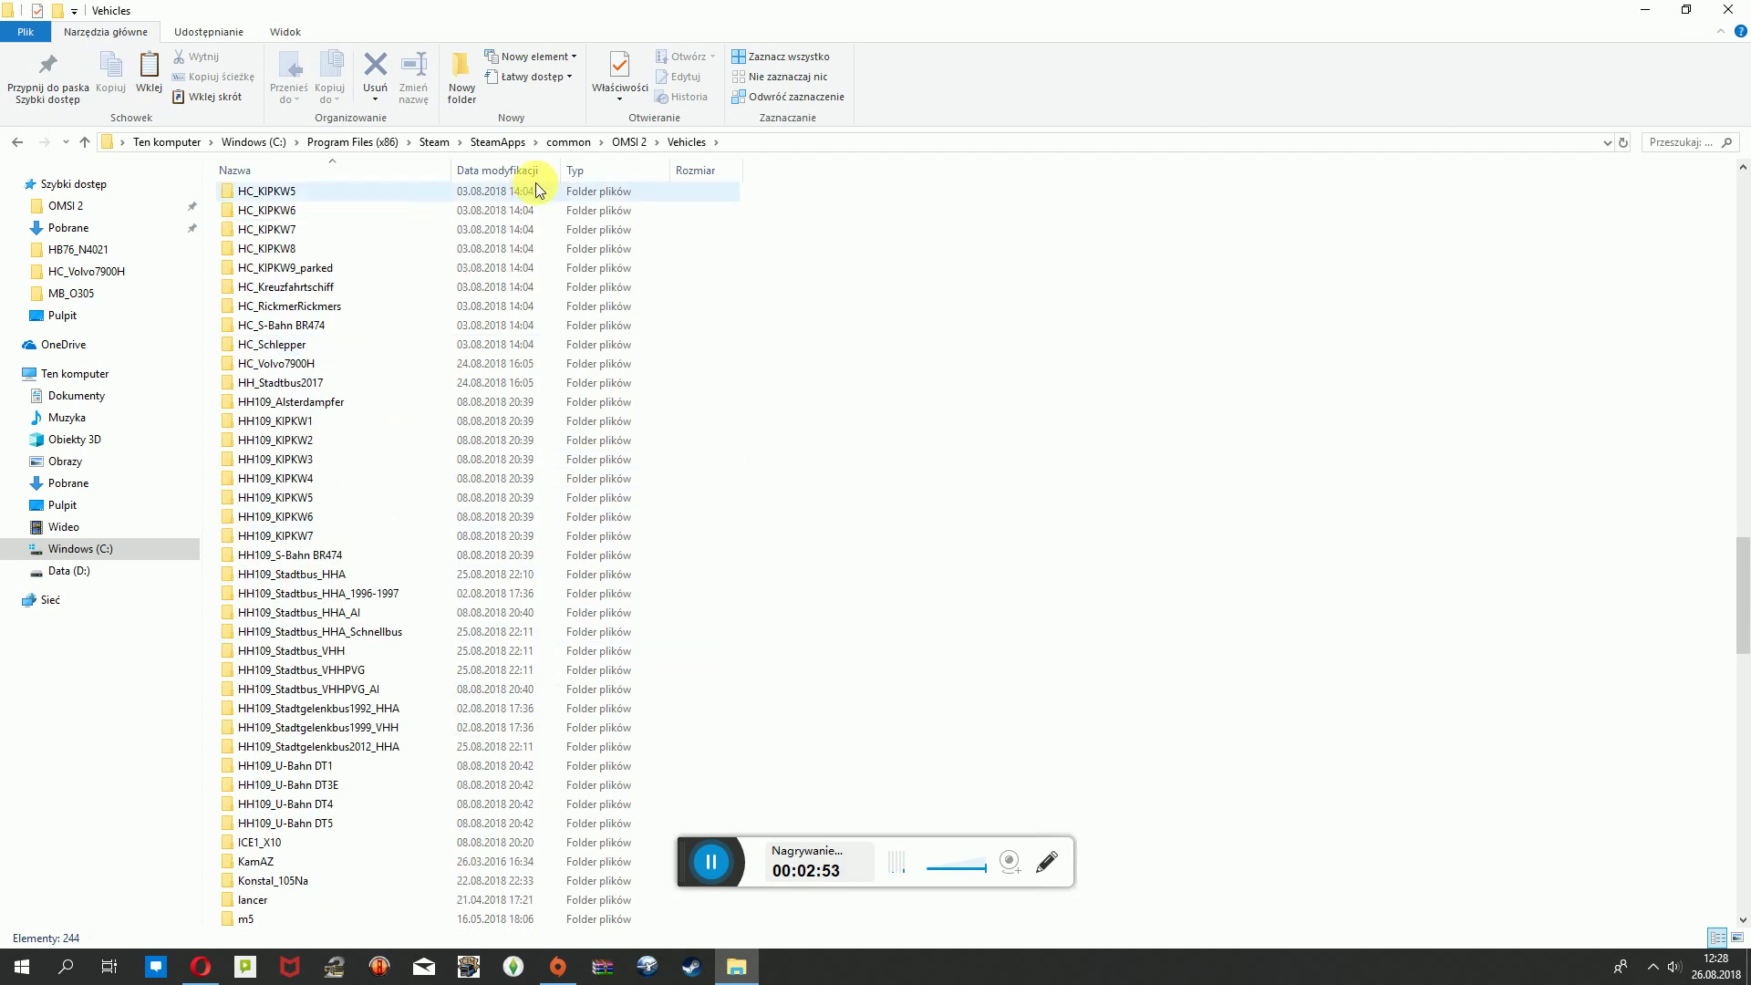
# Go to the Fiktiv_Szczecin_V2.1 folder in the OMSI 2 maps directory and open ailists.cfg in Notepad.
pyautogui.click(628, 142)
pyautogui.scroll(-2, 1043, 567)
pyautogui.scroll(3, 1012, 529)
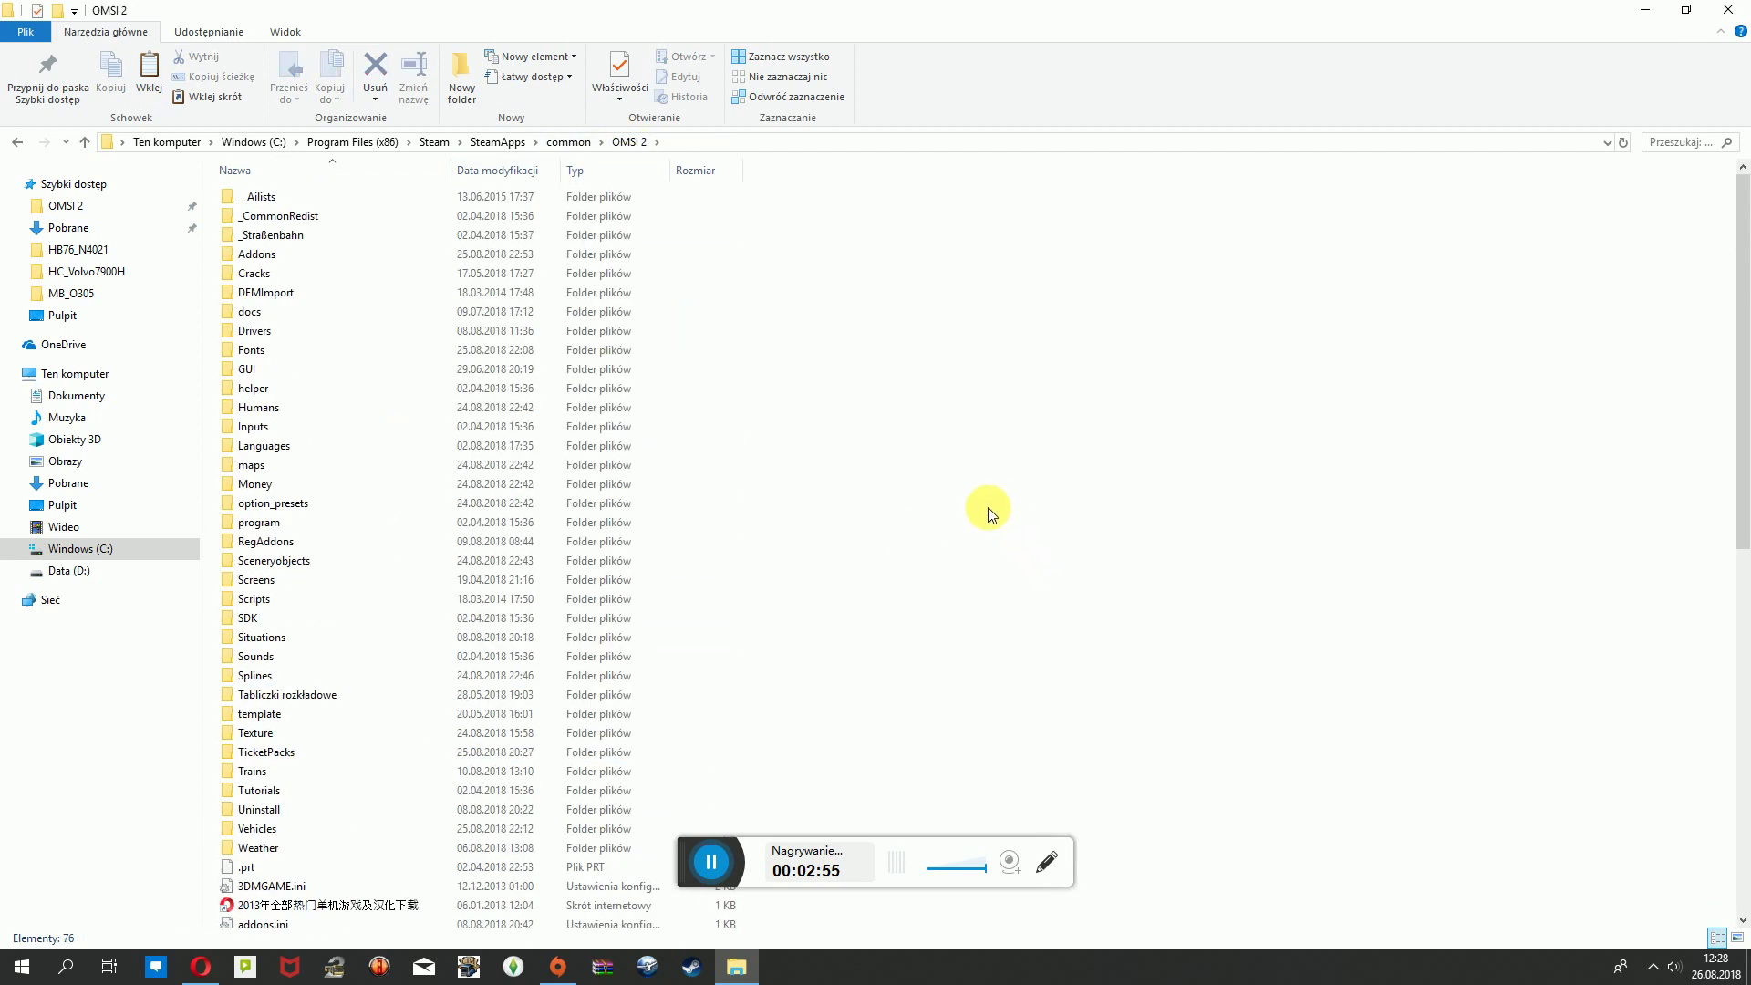
pyautogui.doubleClick(276, 467)
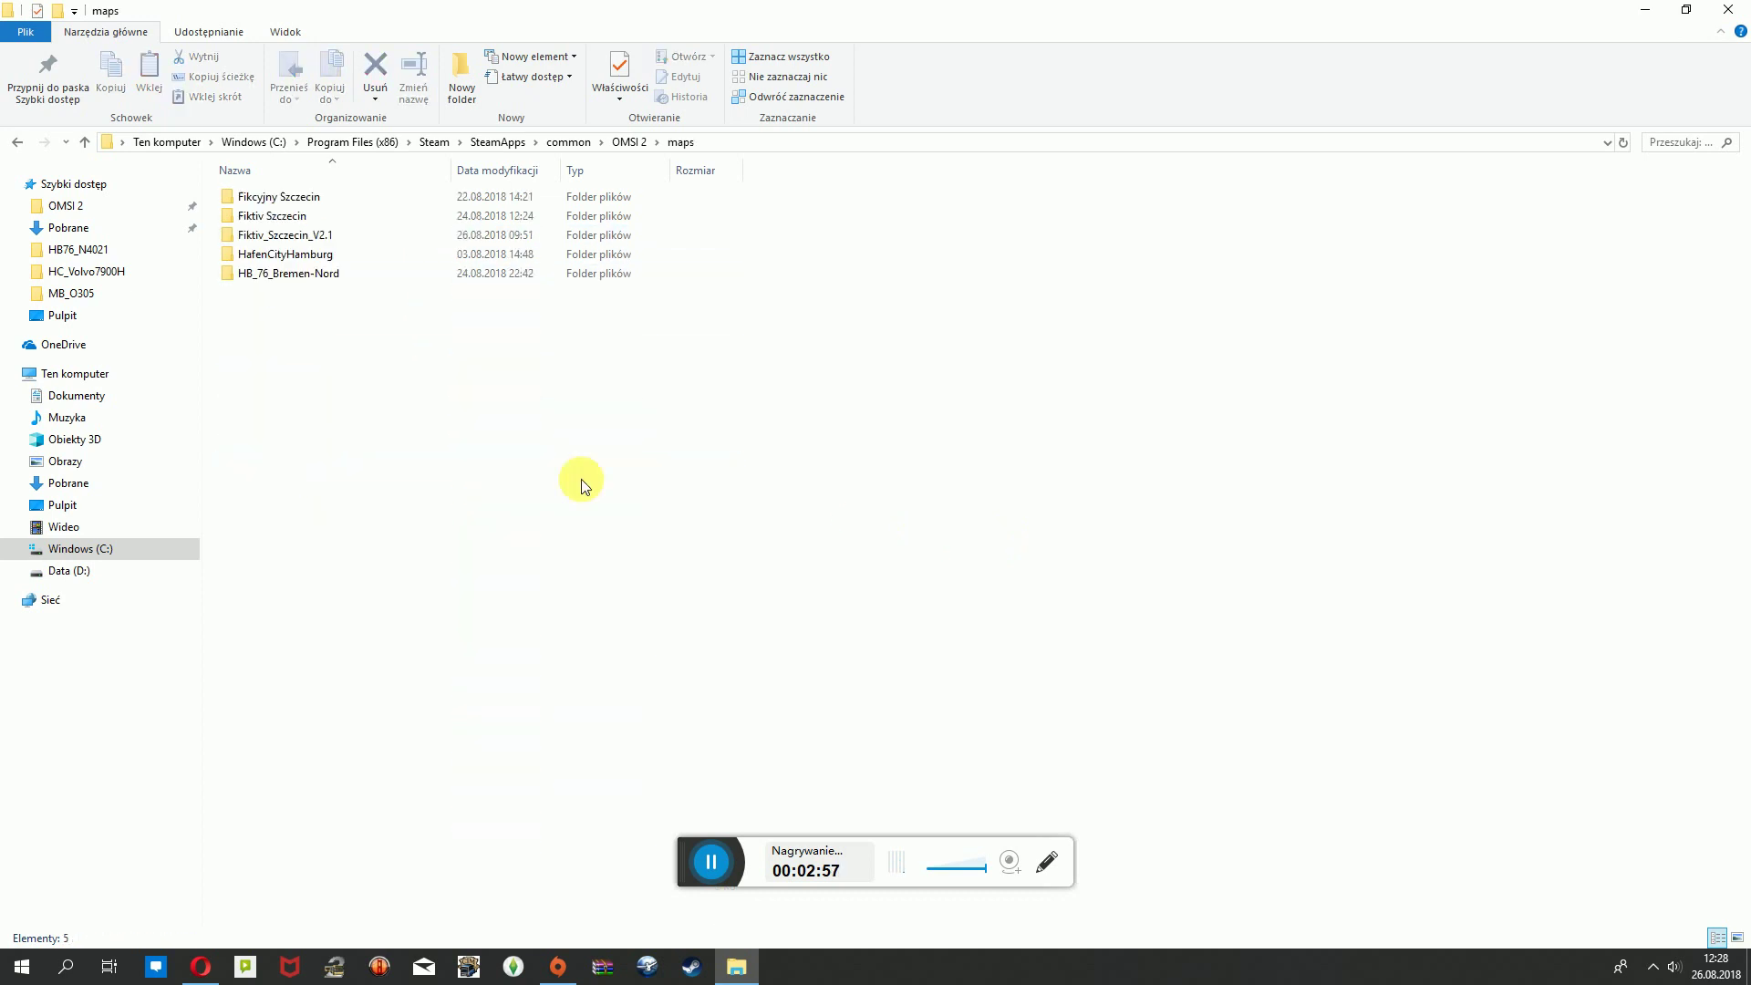
pyautogui.doubleClick(358, 234)
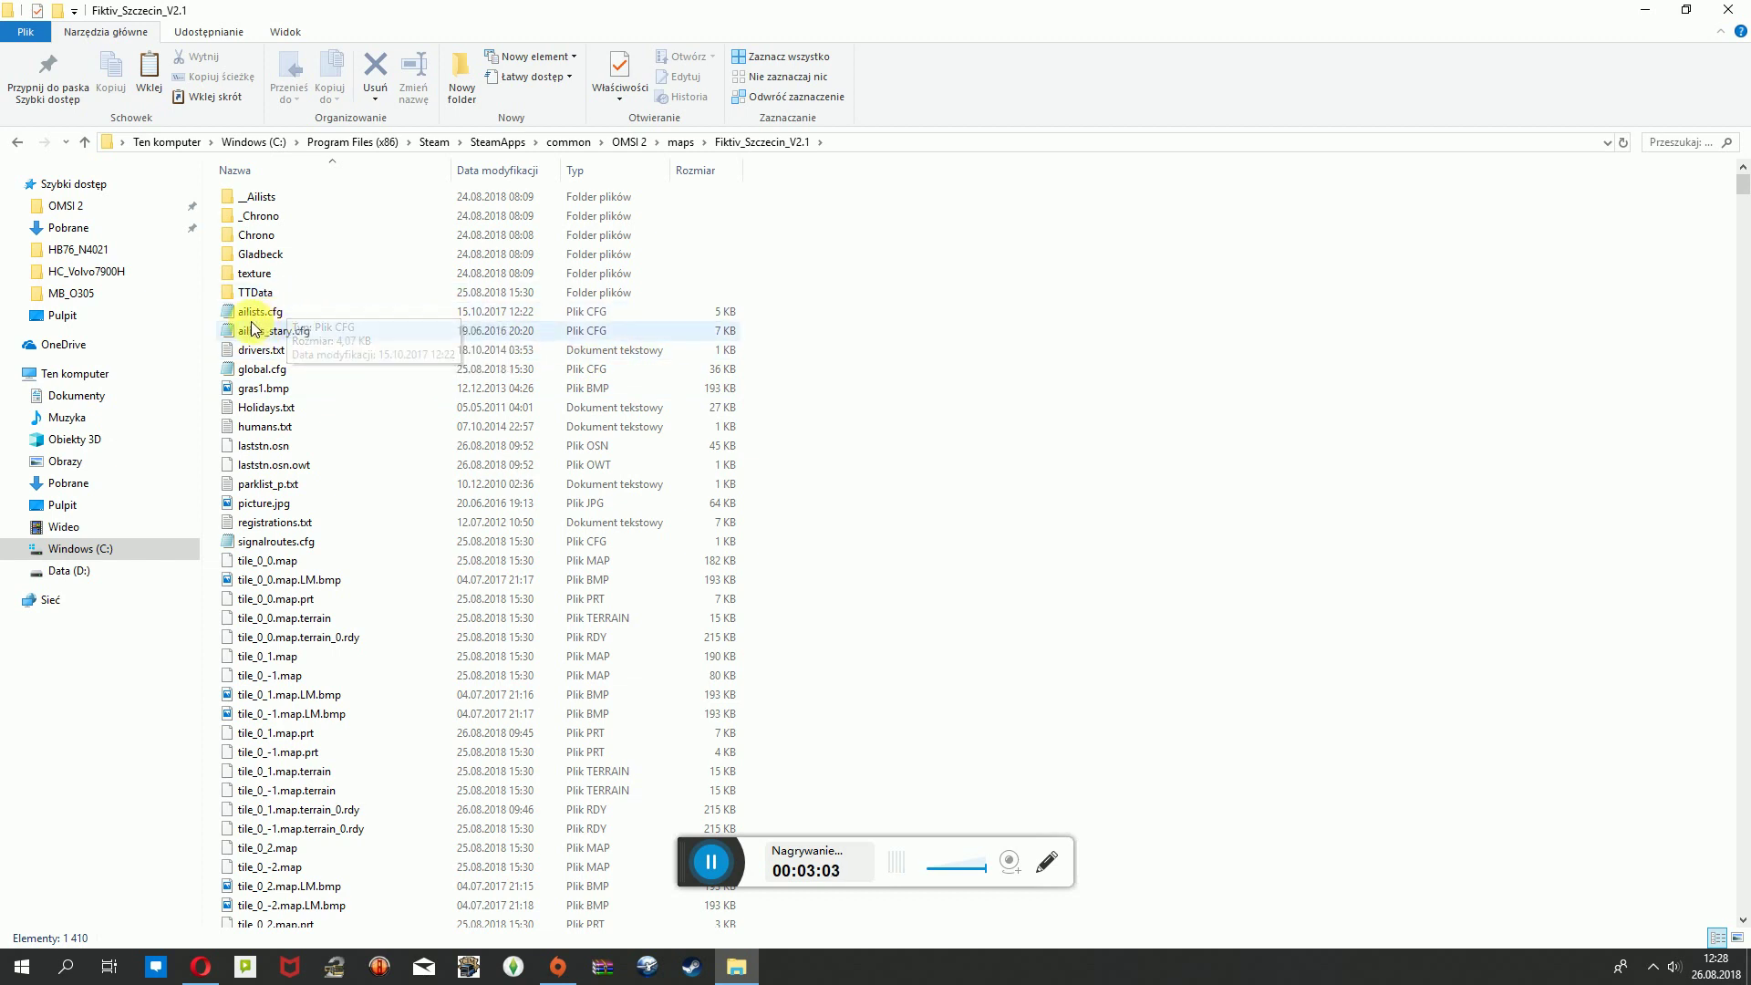
pyautogui.moveTo(815, 315); pyautogui.dragTo(873, 399)
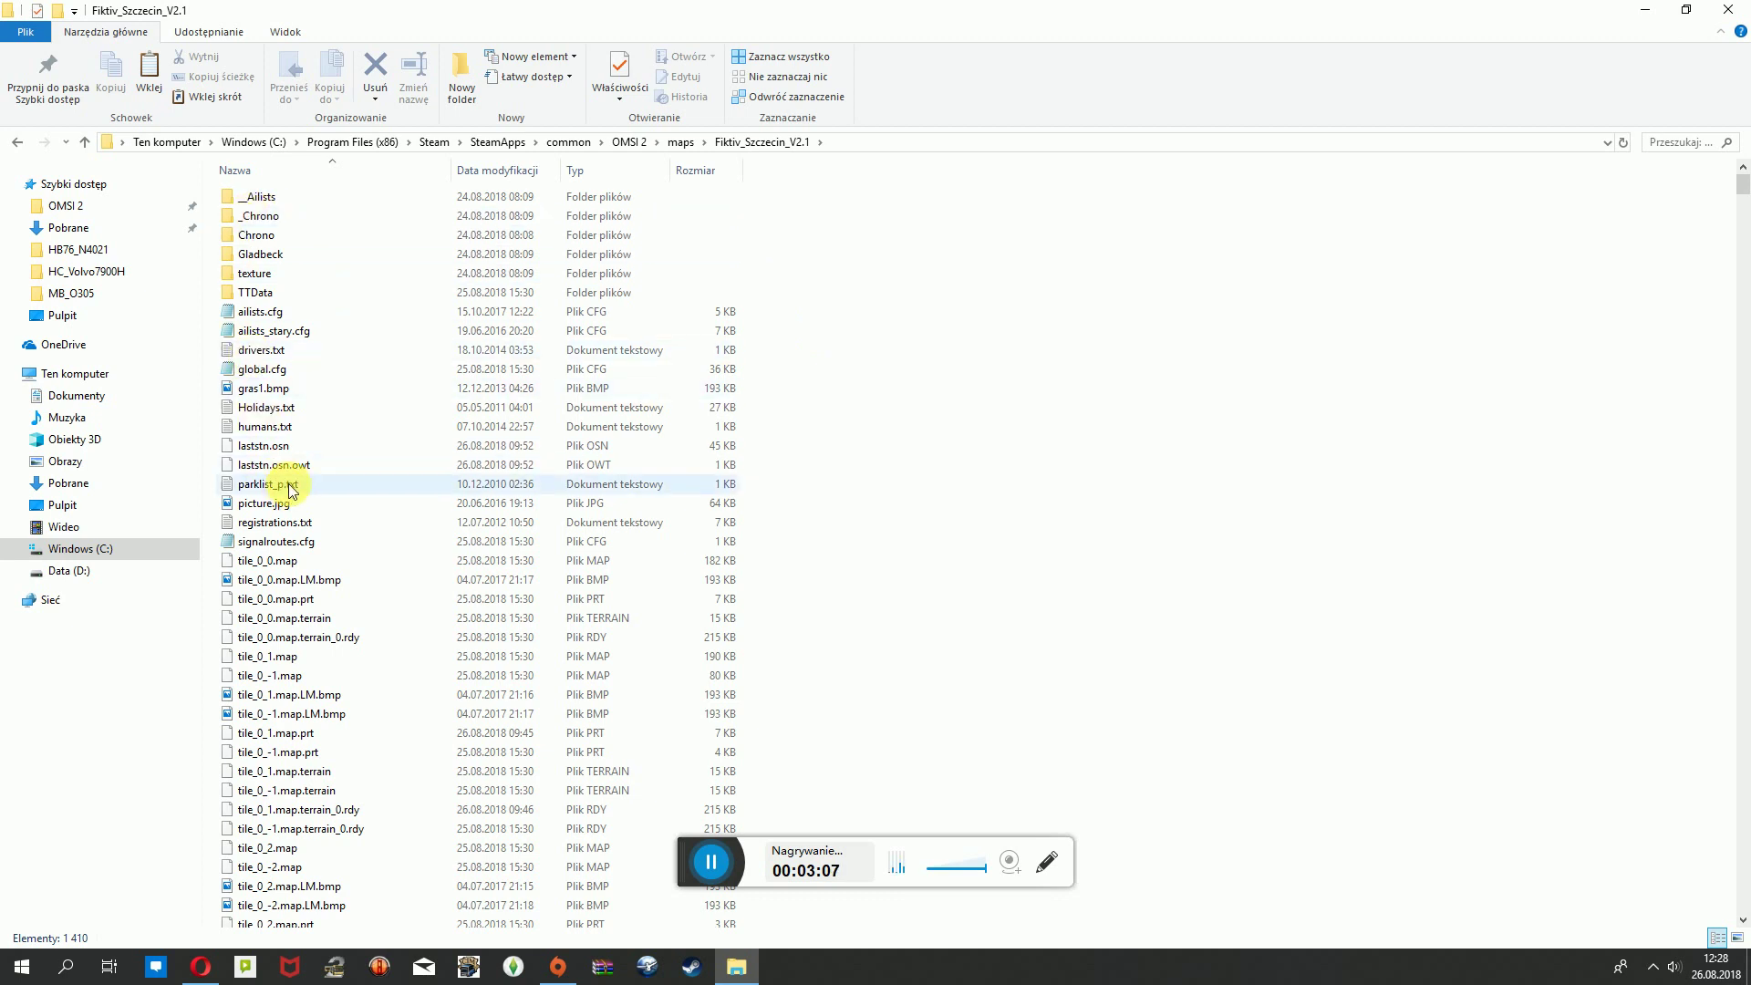
pyautogui.click(288, 315)
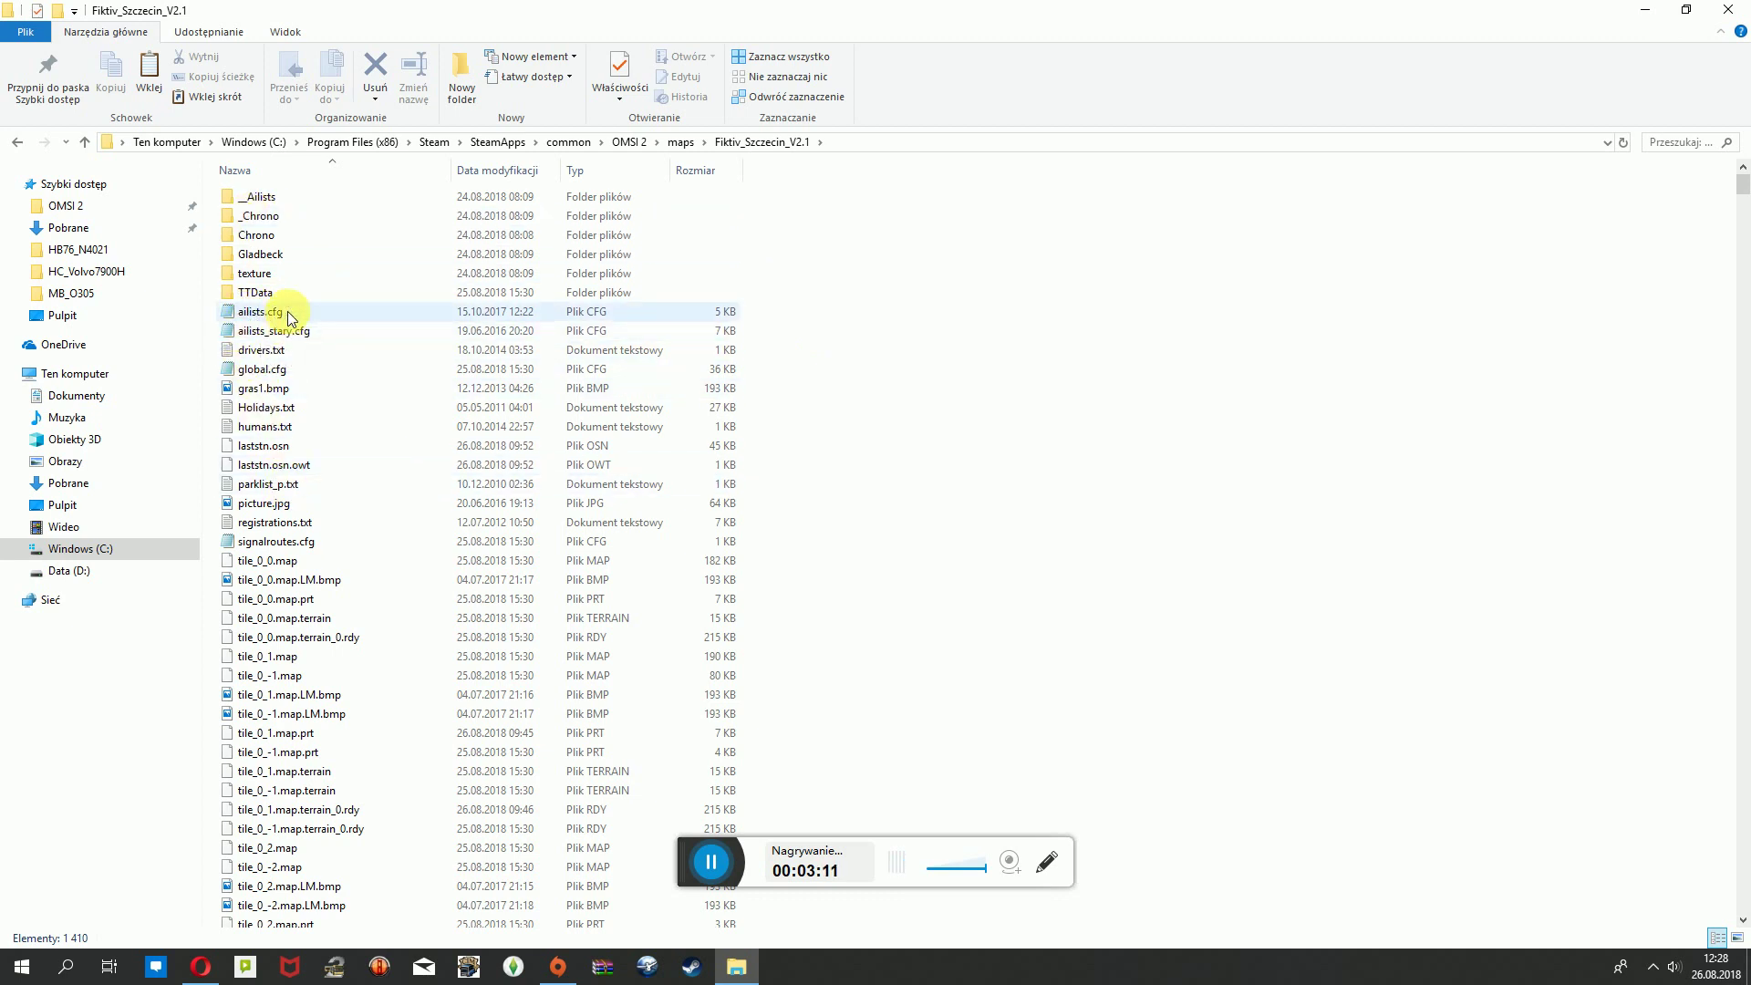
pyautogui.doubleClick(289, 314)
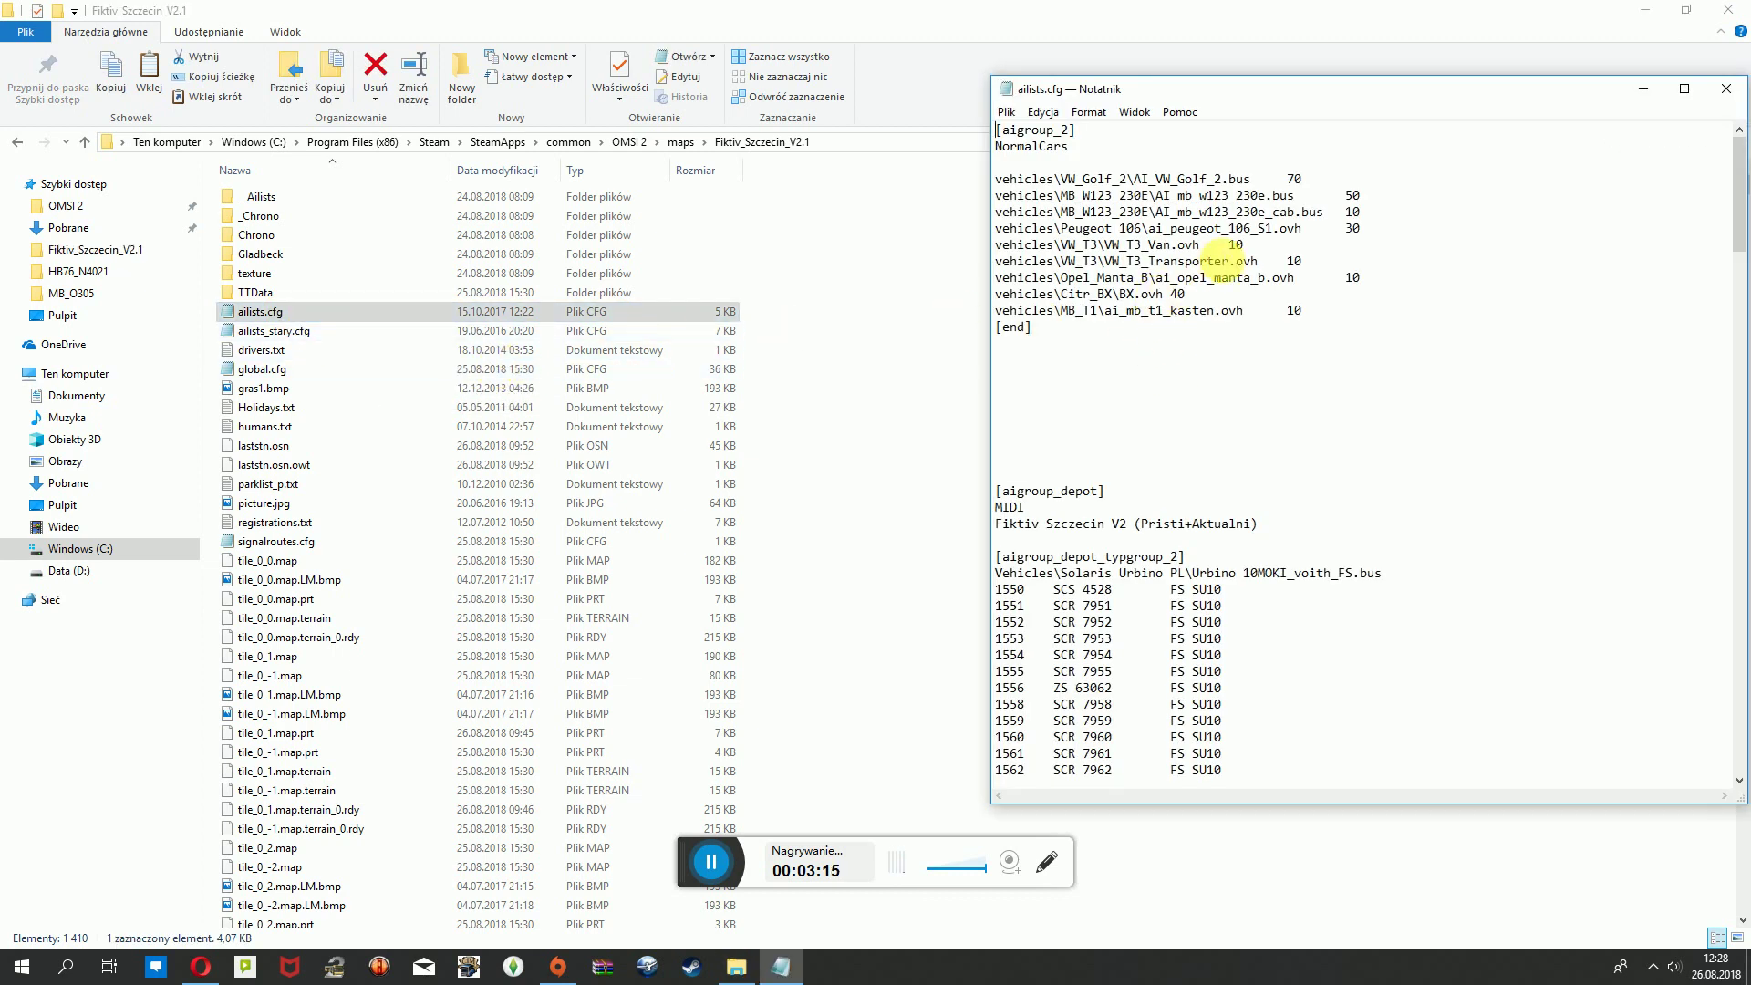
# Examine the NormalCars group and the MIDI depot's bus entries in ailists.cfg.
pyautogui.scroll(-1, 1222, 410)
pyautogui.scroll(1, 1198, 470)
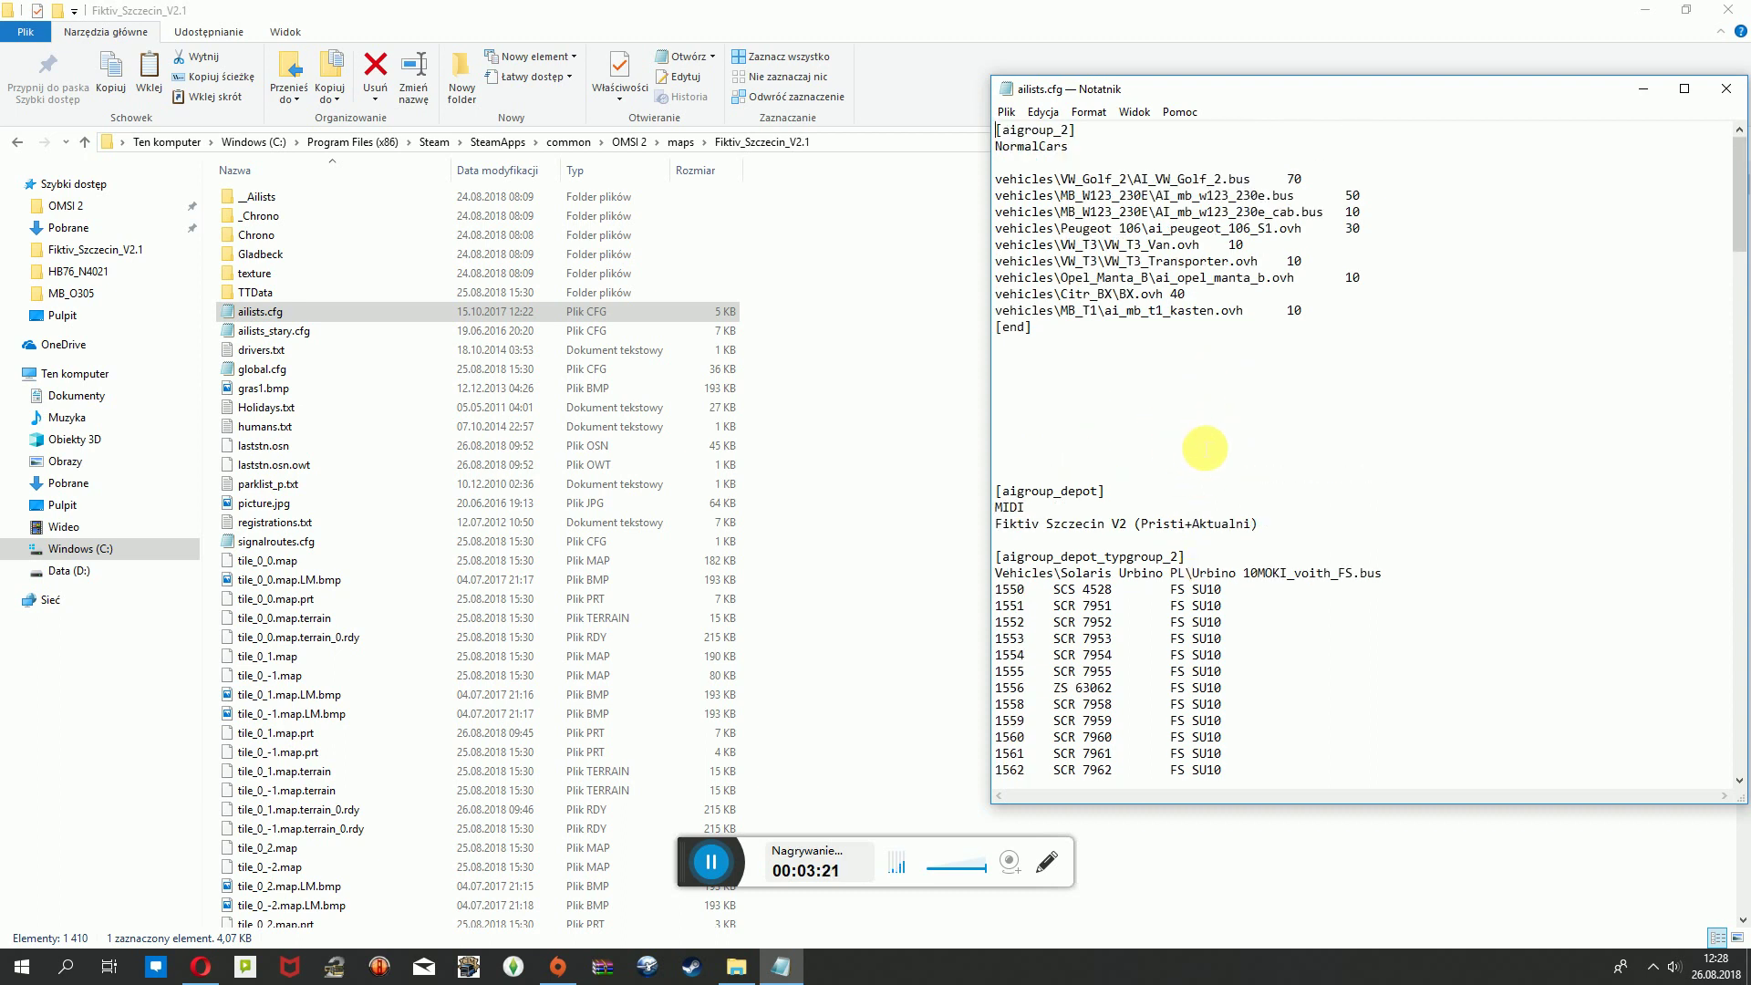
pyautogui.scroll(-5, 1253, 442)
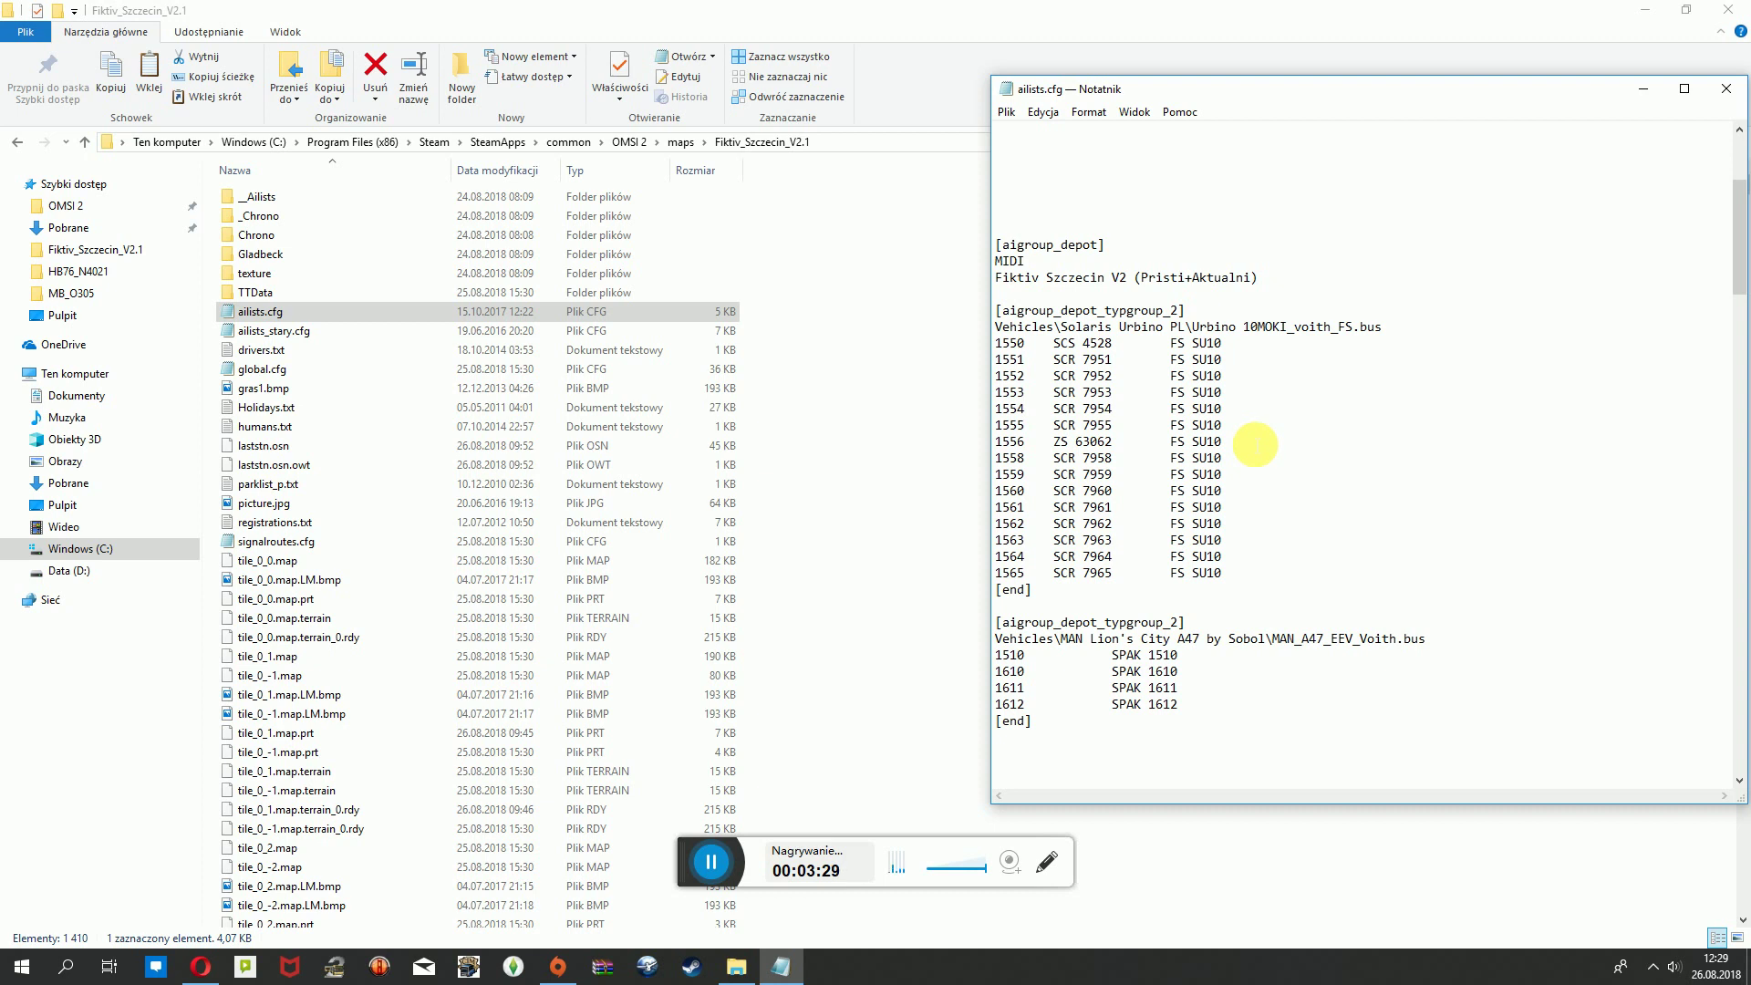
pyautogui.scroll(5, 1255, 445)
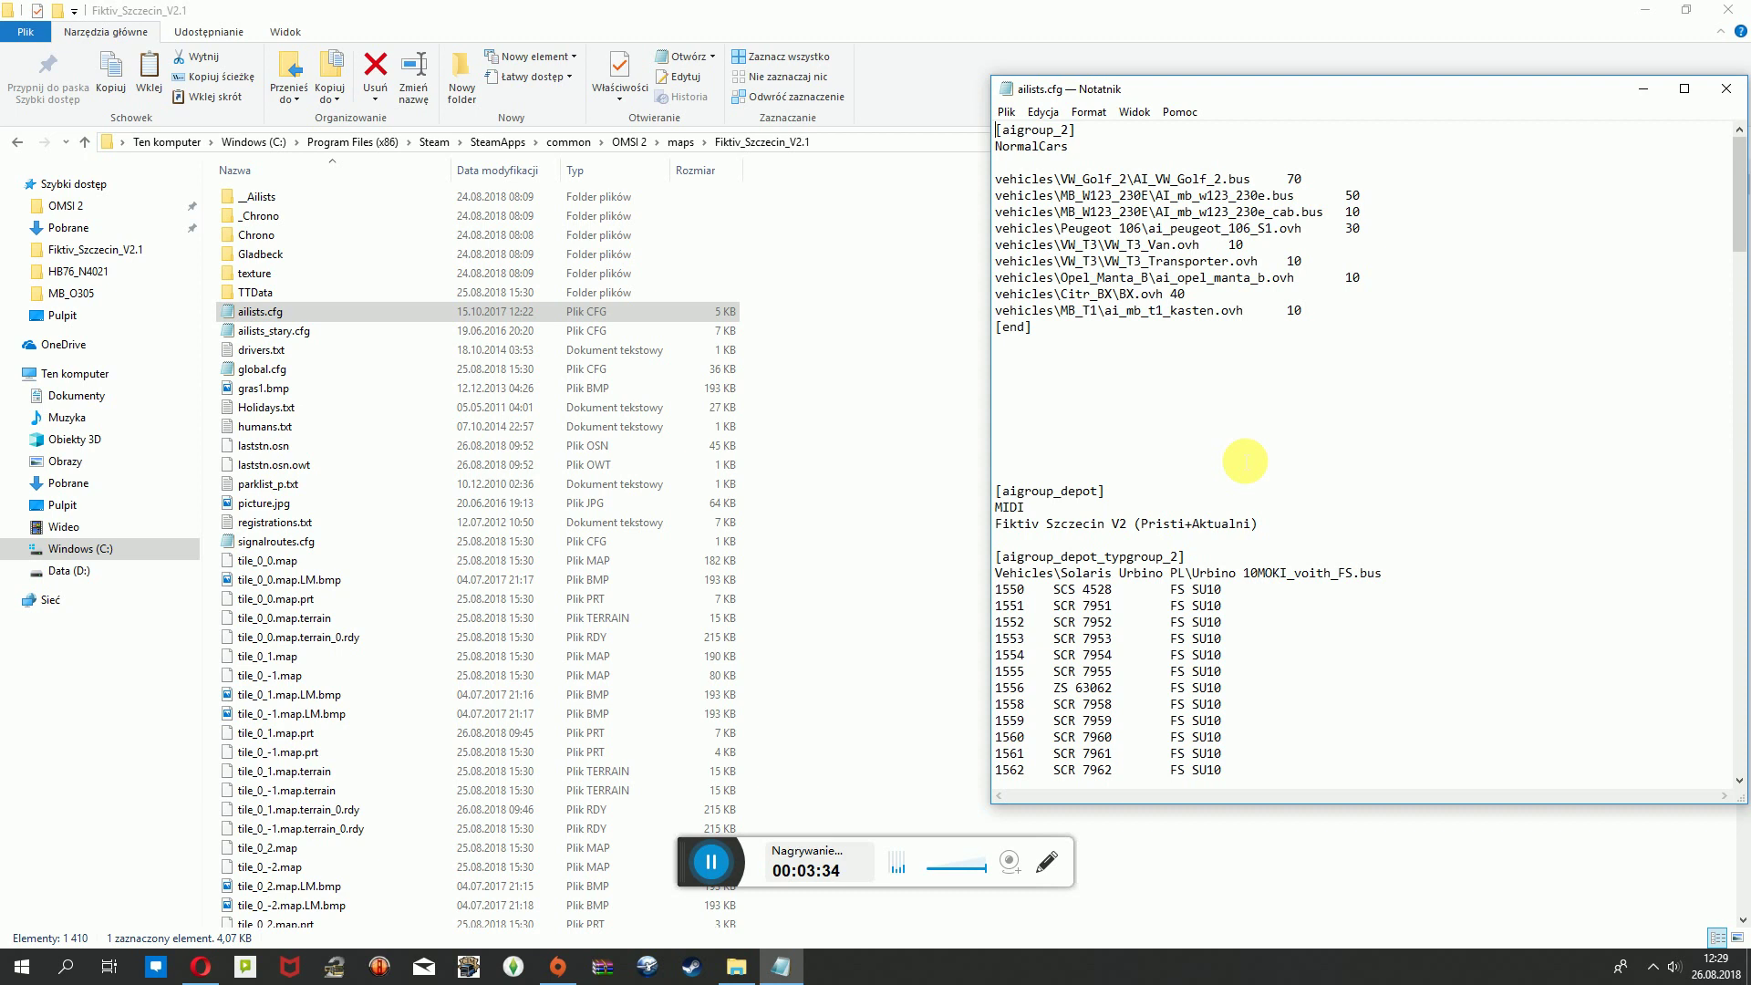
pyautogui.scroll(-5, 1245, 461)
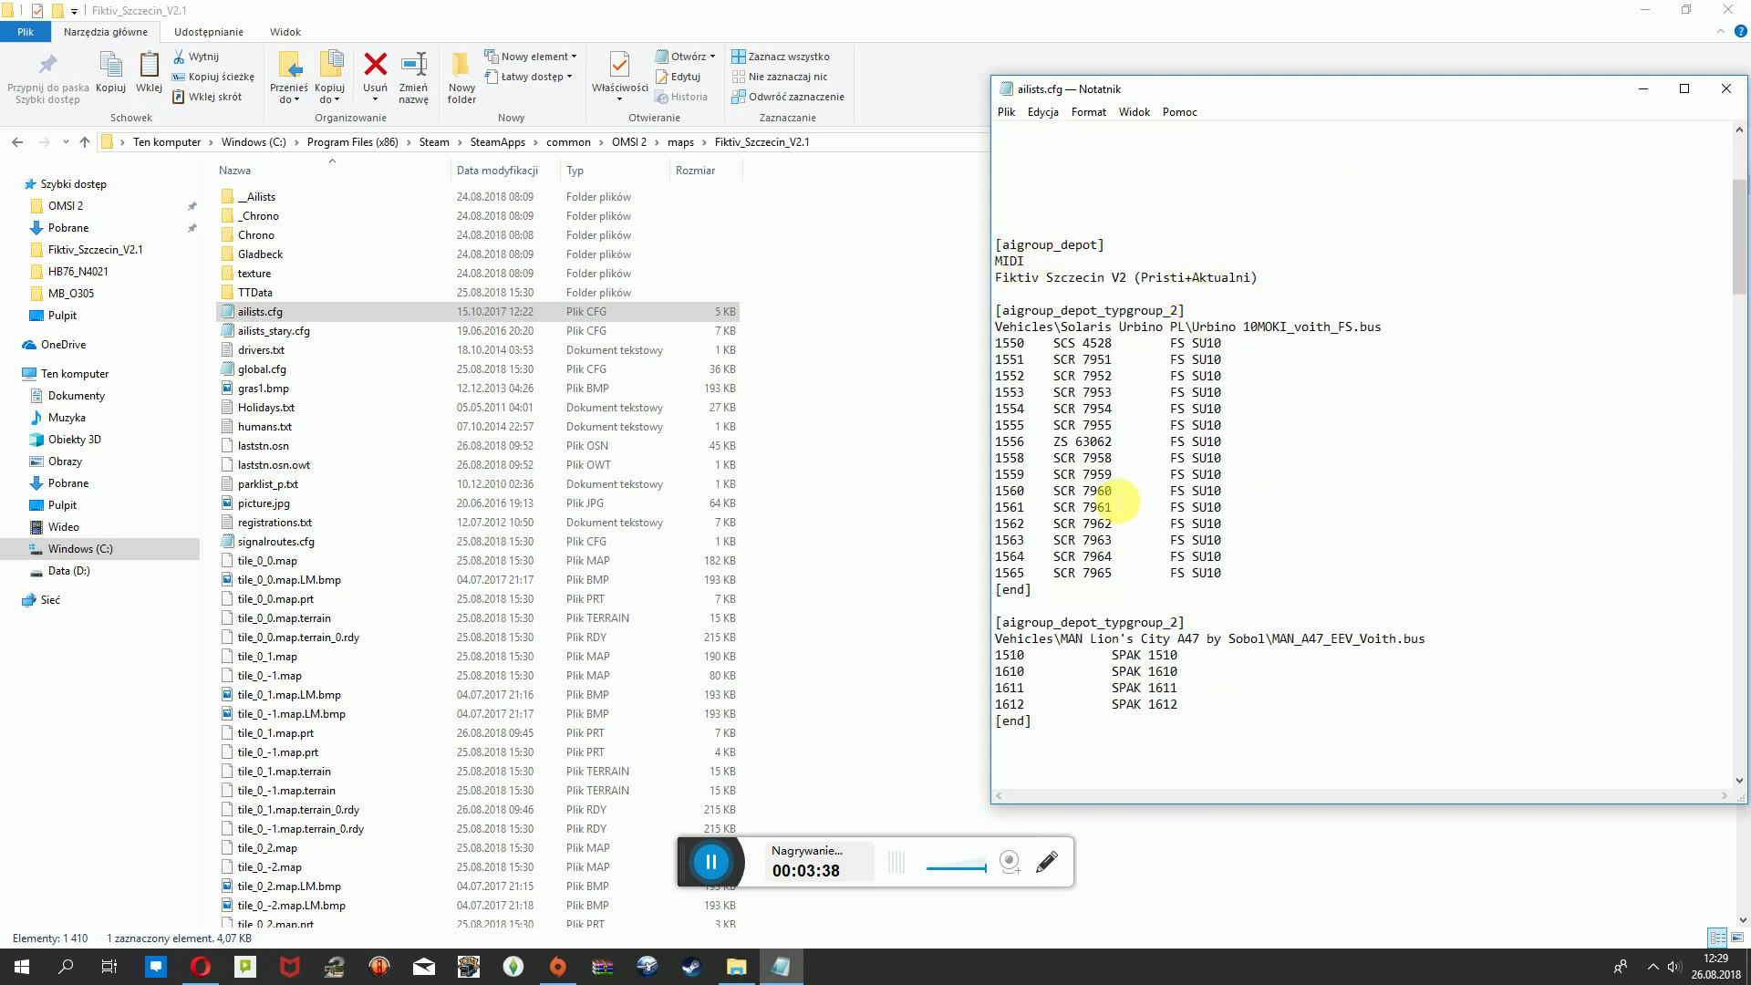
pyautogui.scroll(-2, 1095, 510)
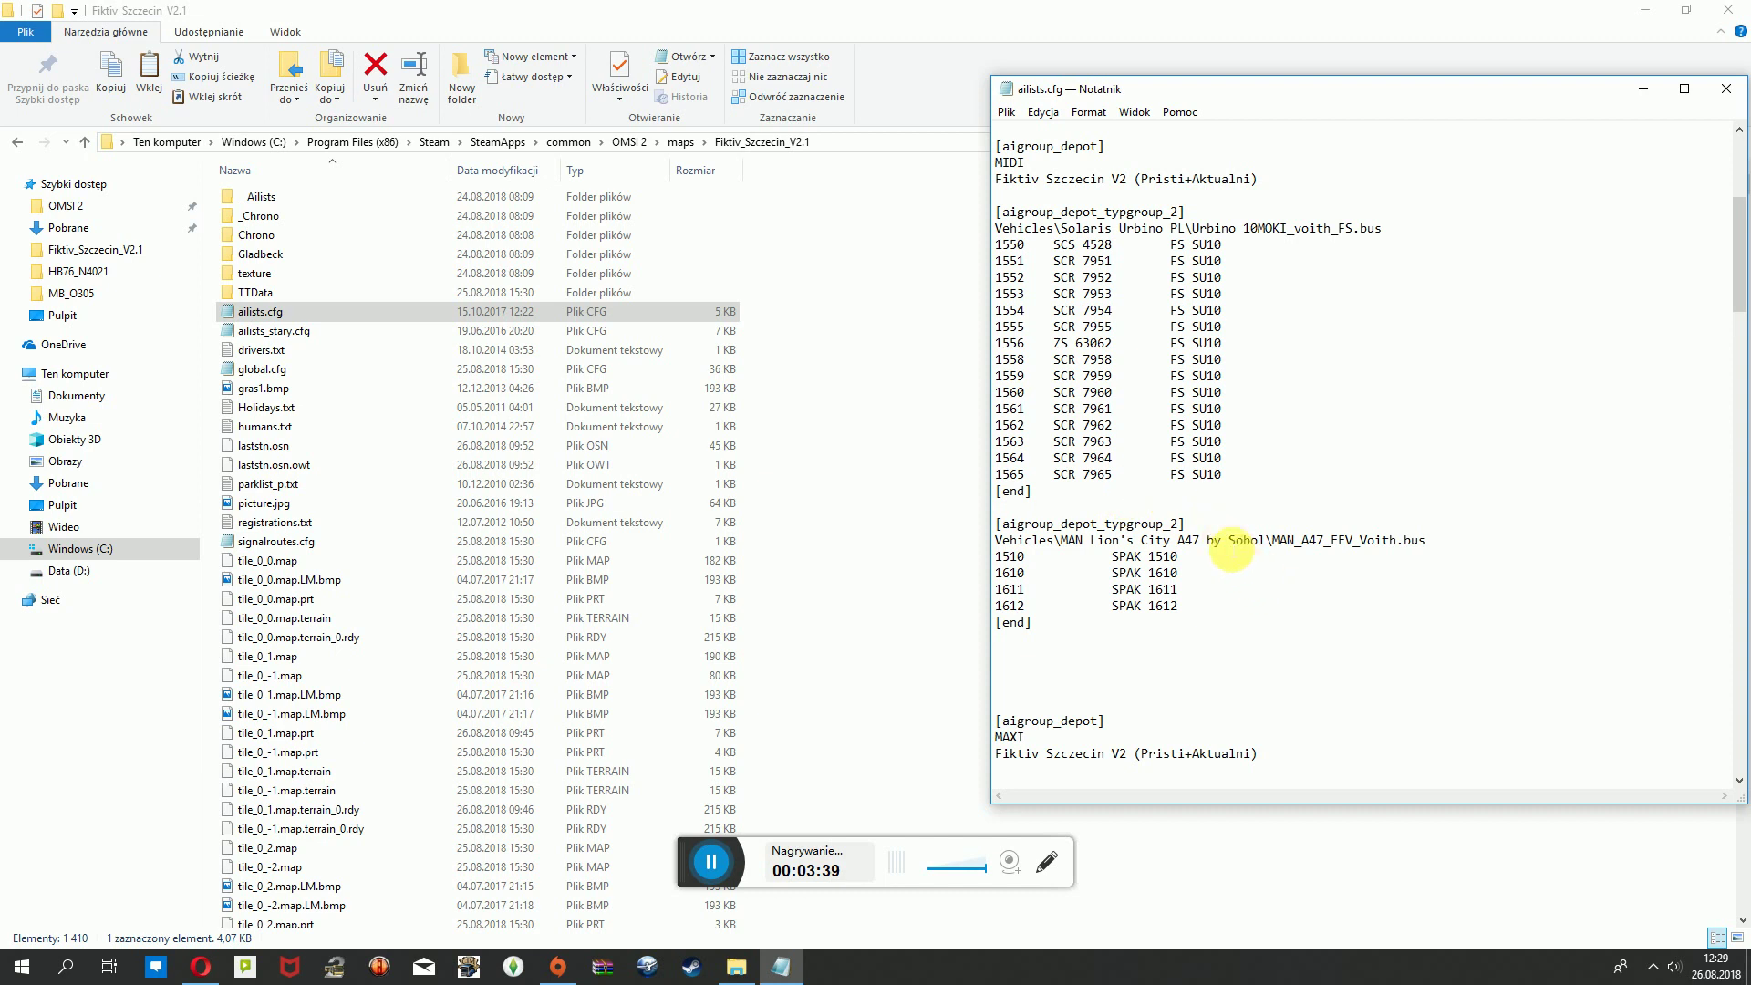
# Read through the MAXI and MEGA depot bus lists and the train and tram groups to the end of ailists.cfg.
pyautogui.scroll(-2, 1199, 586)
pyautogui.scroll(-10, 1200, 586)
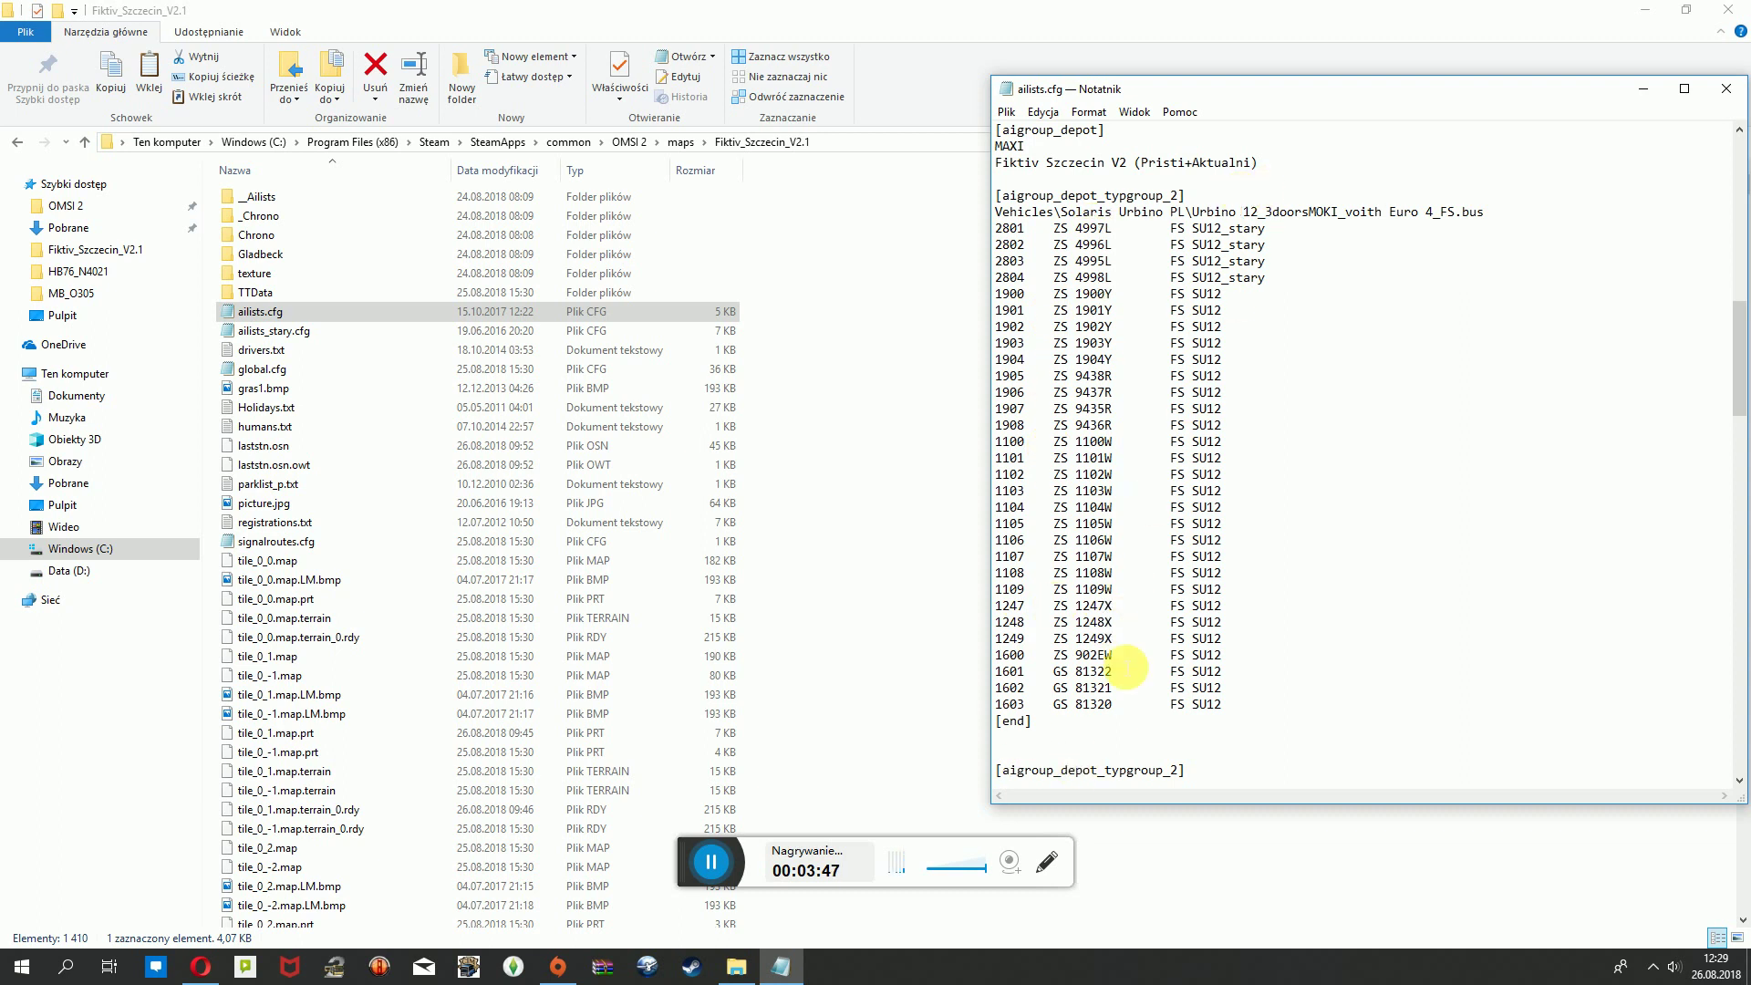
pyautogui.scroll(-4, 1207, 302)
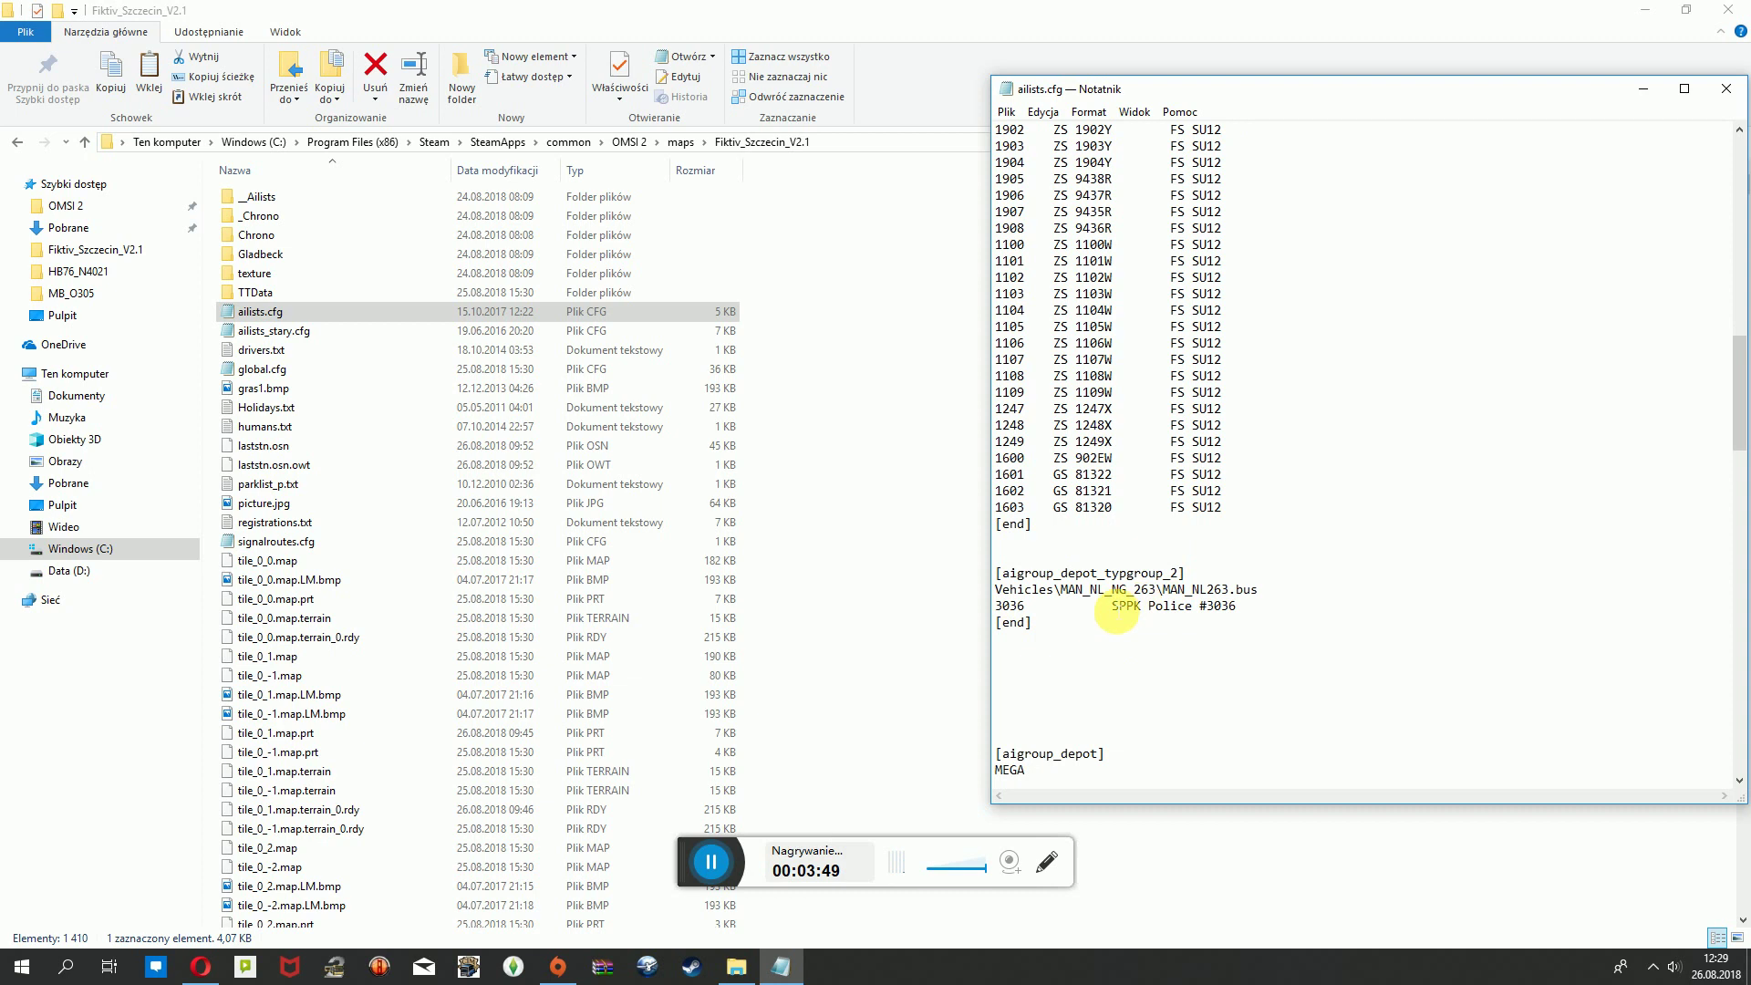
pyautogui.scroll(-2, 999, 591)
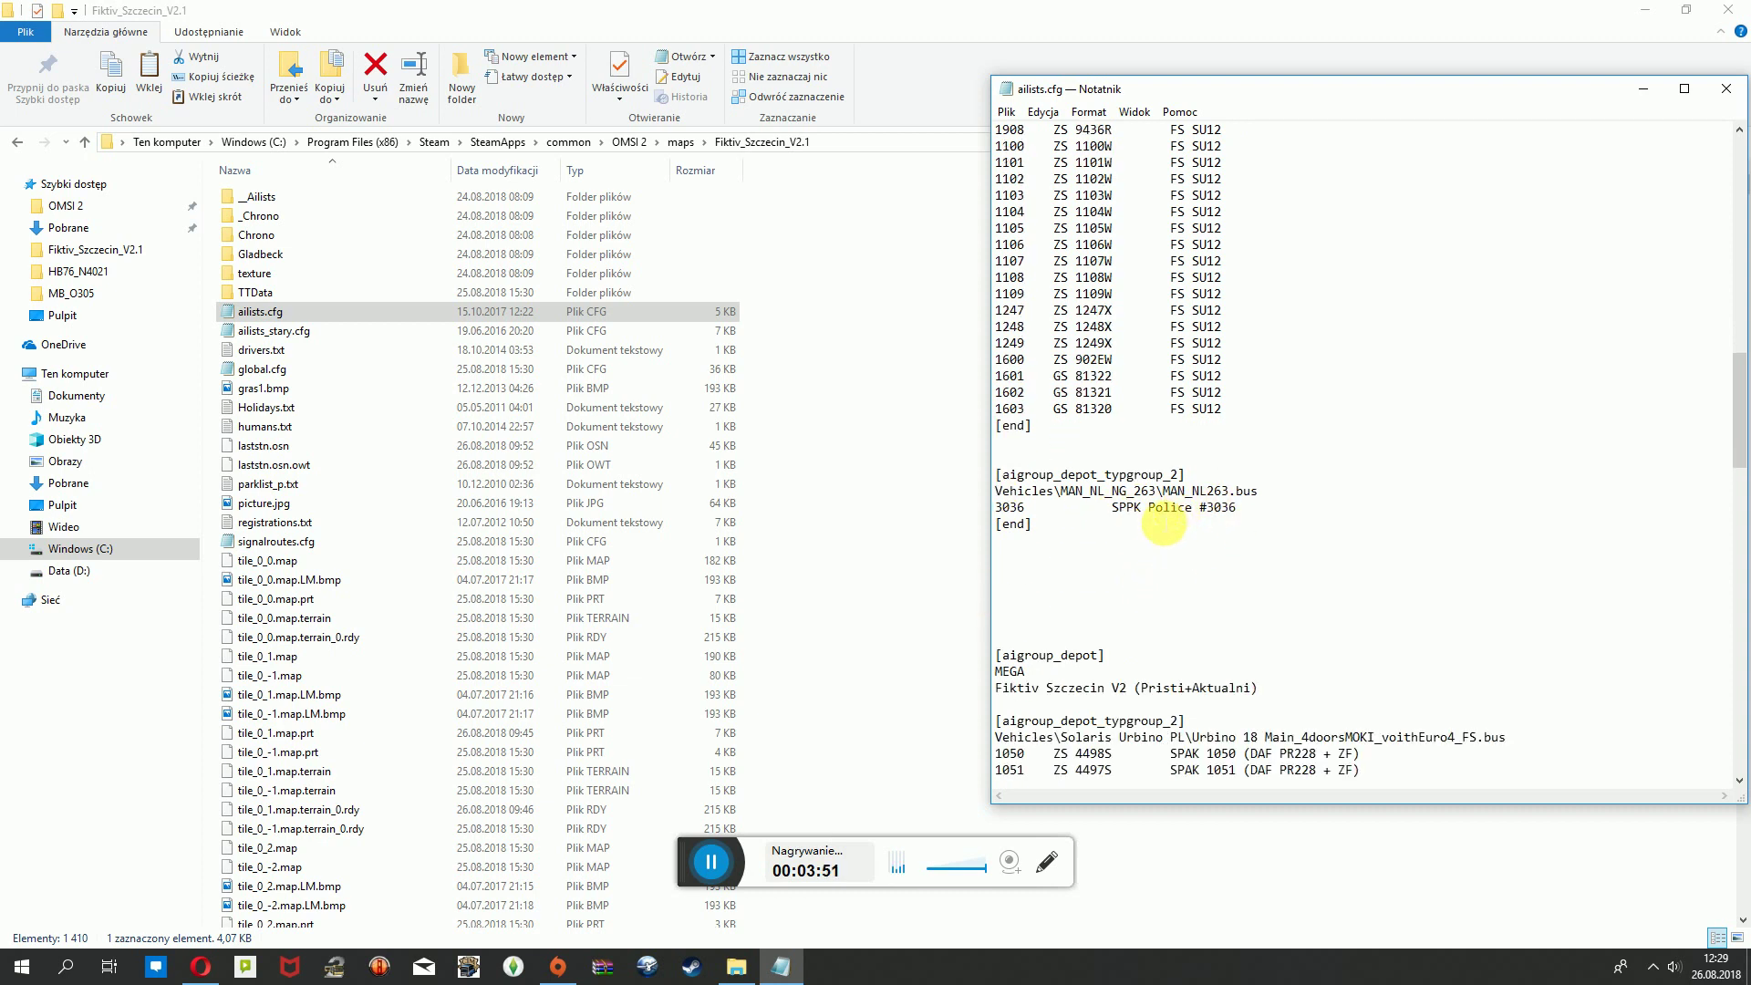
pyautogui.scroll(-1, 1176, 514)
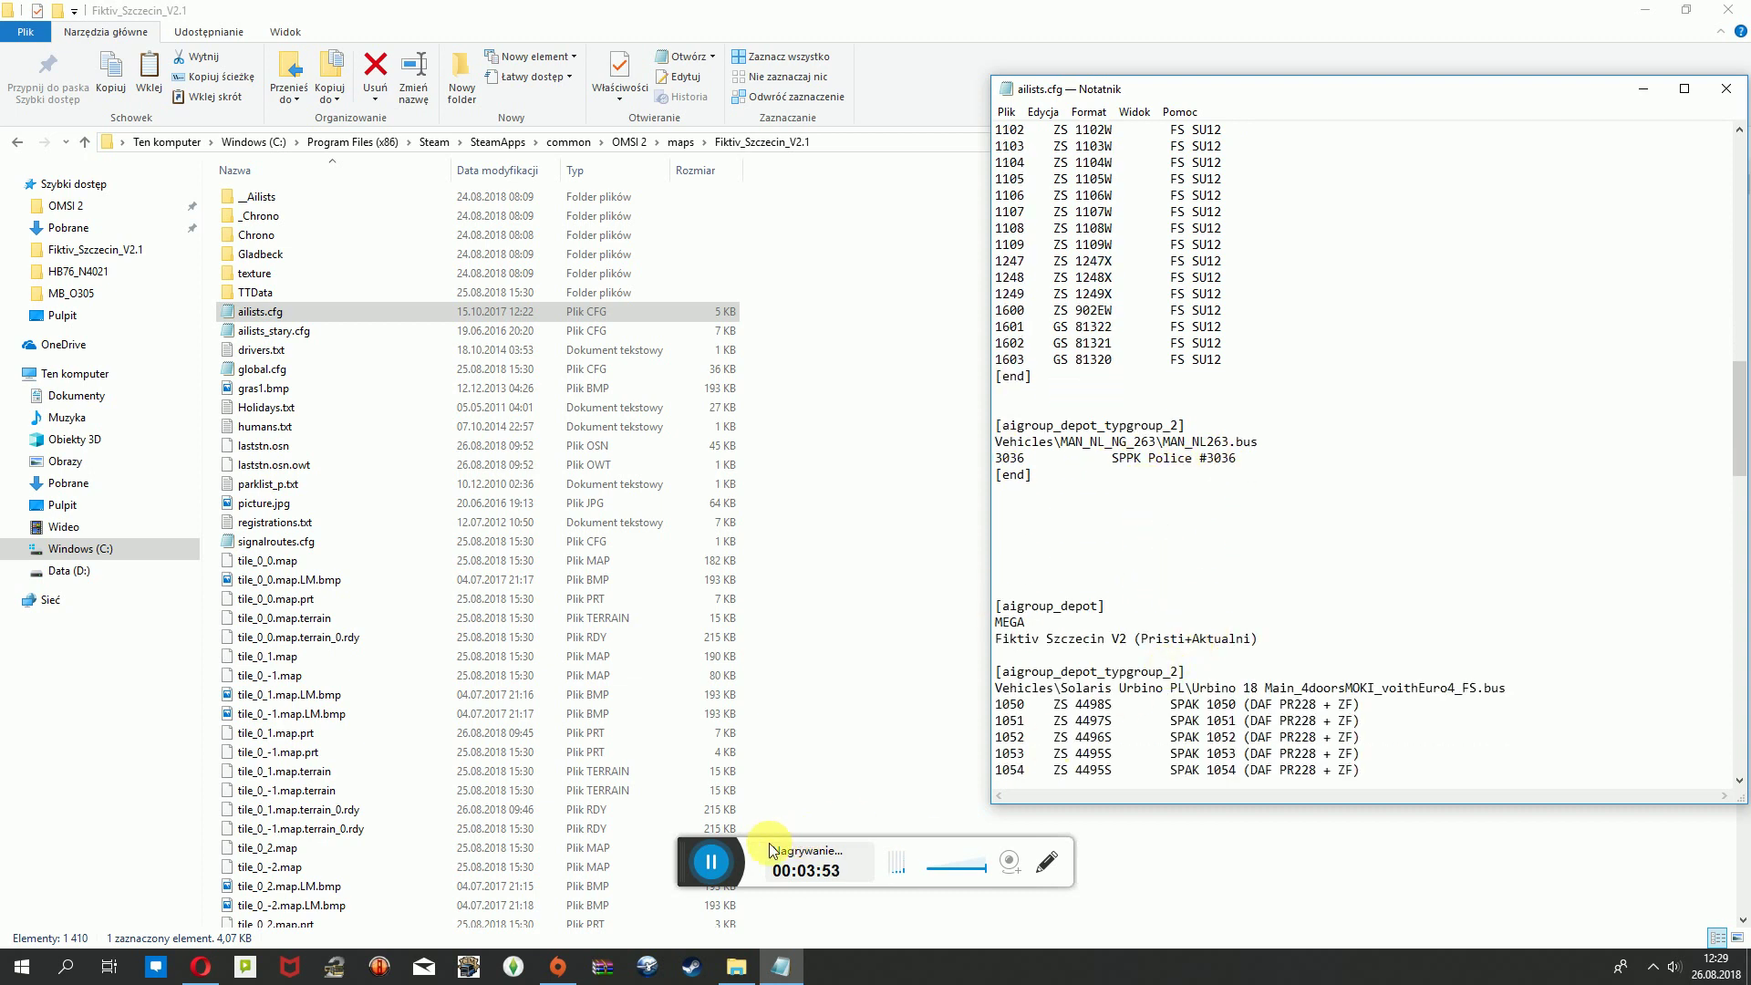
pyautogui.scroll(-2, 1195, 675)
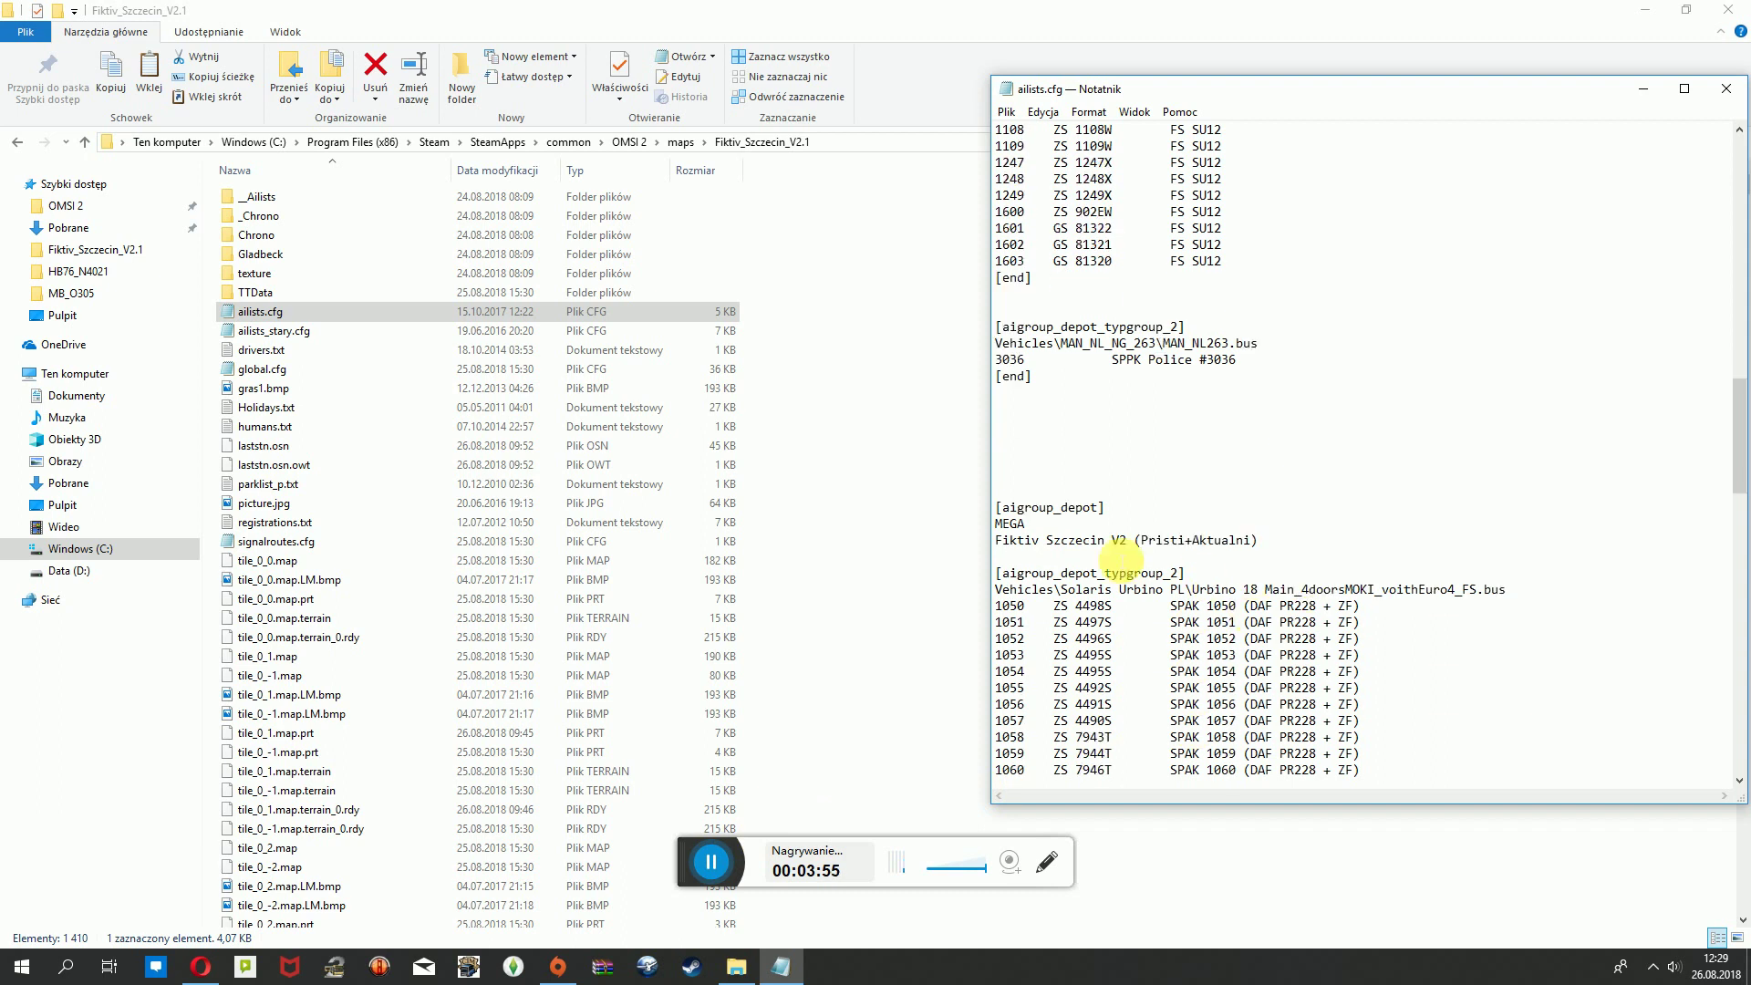
pyautogui.scroll(-11, 1563, 618)
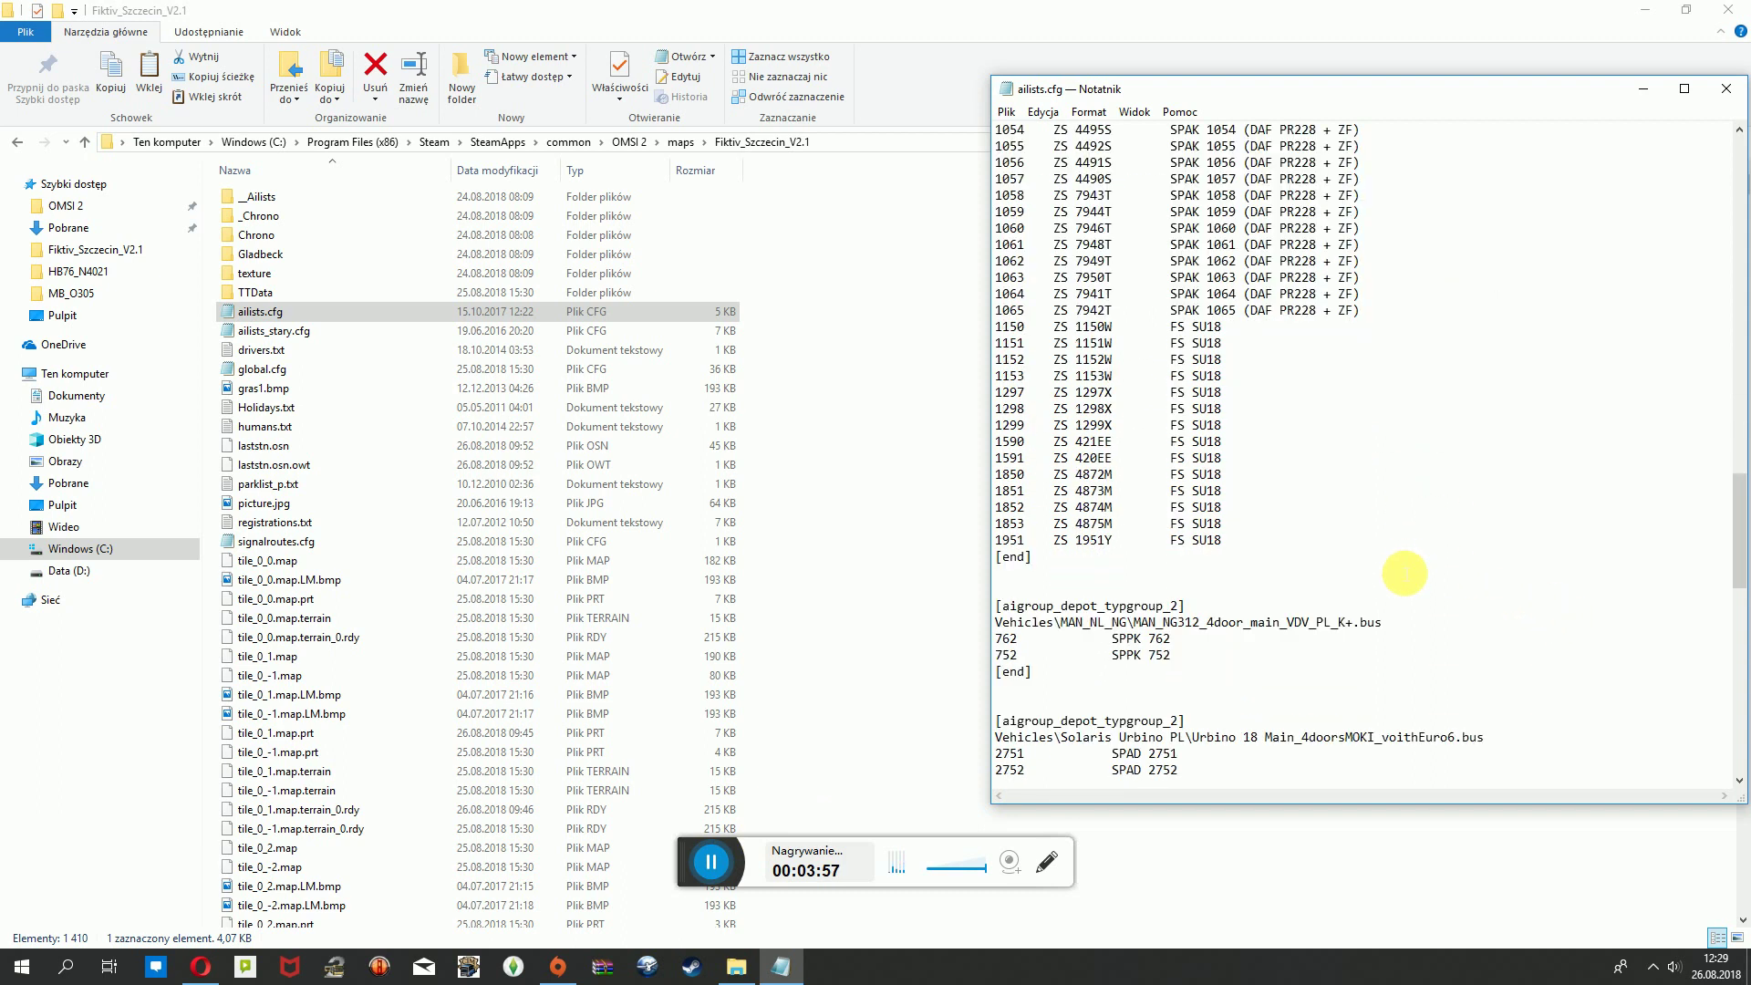
pyautogui.scroll(-4, 1395, 591)
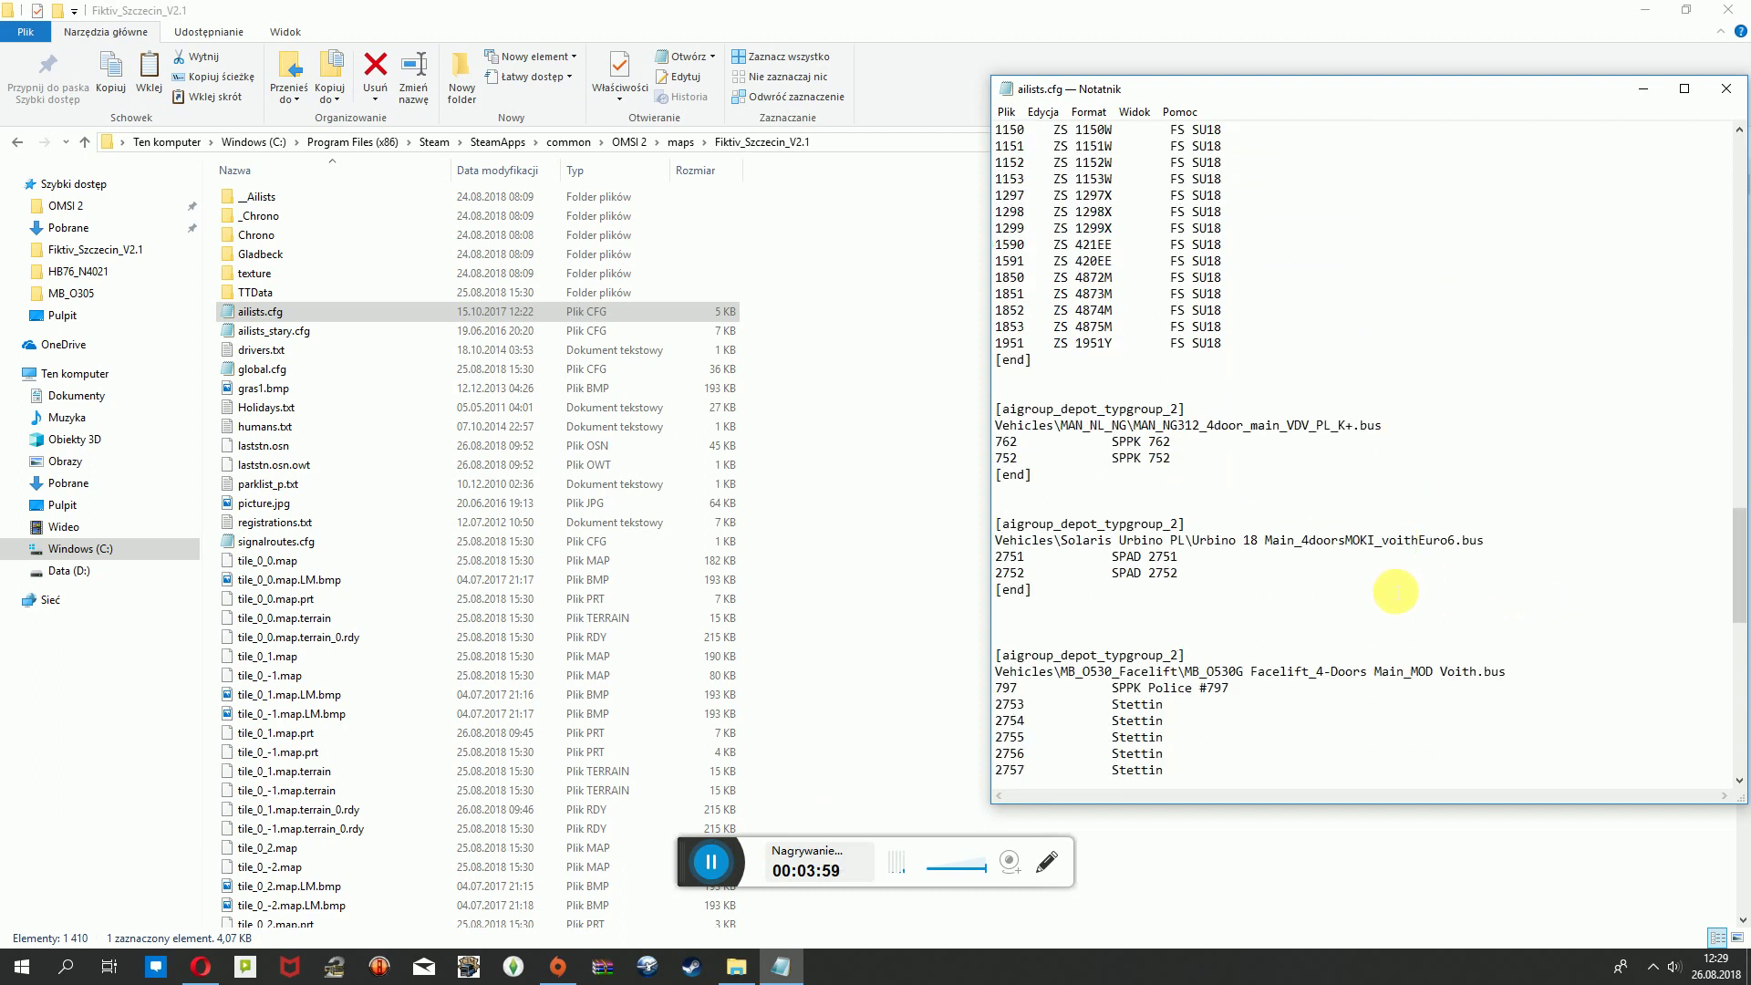
pyautogui.scroll(-10, 1396, 591)
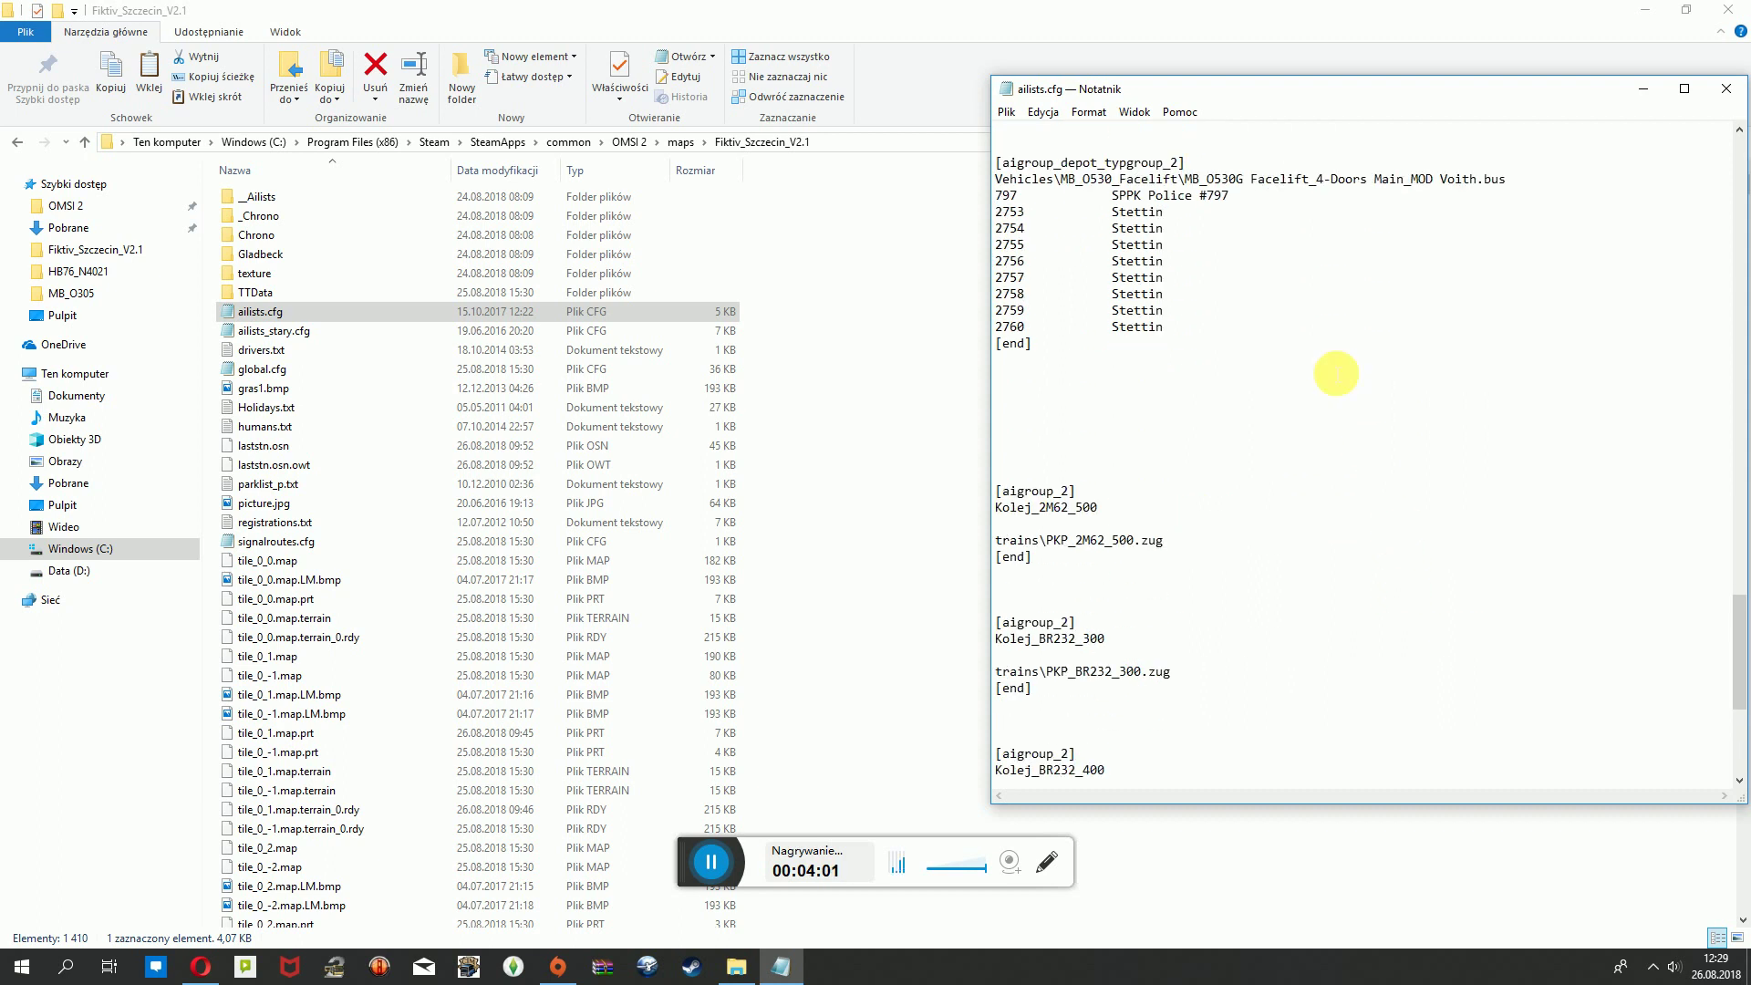
pyautogui.scroll(-7, 1170, 420)
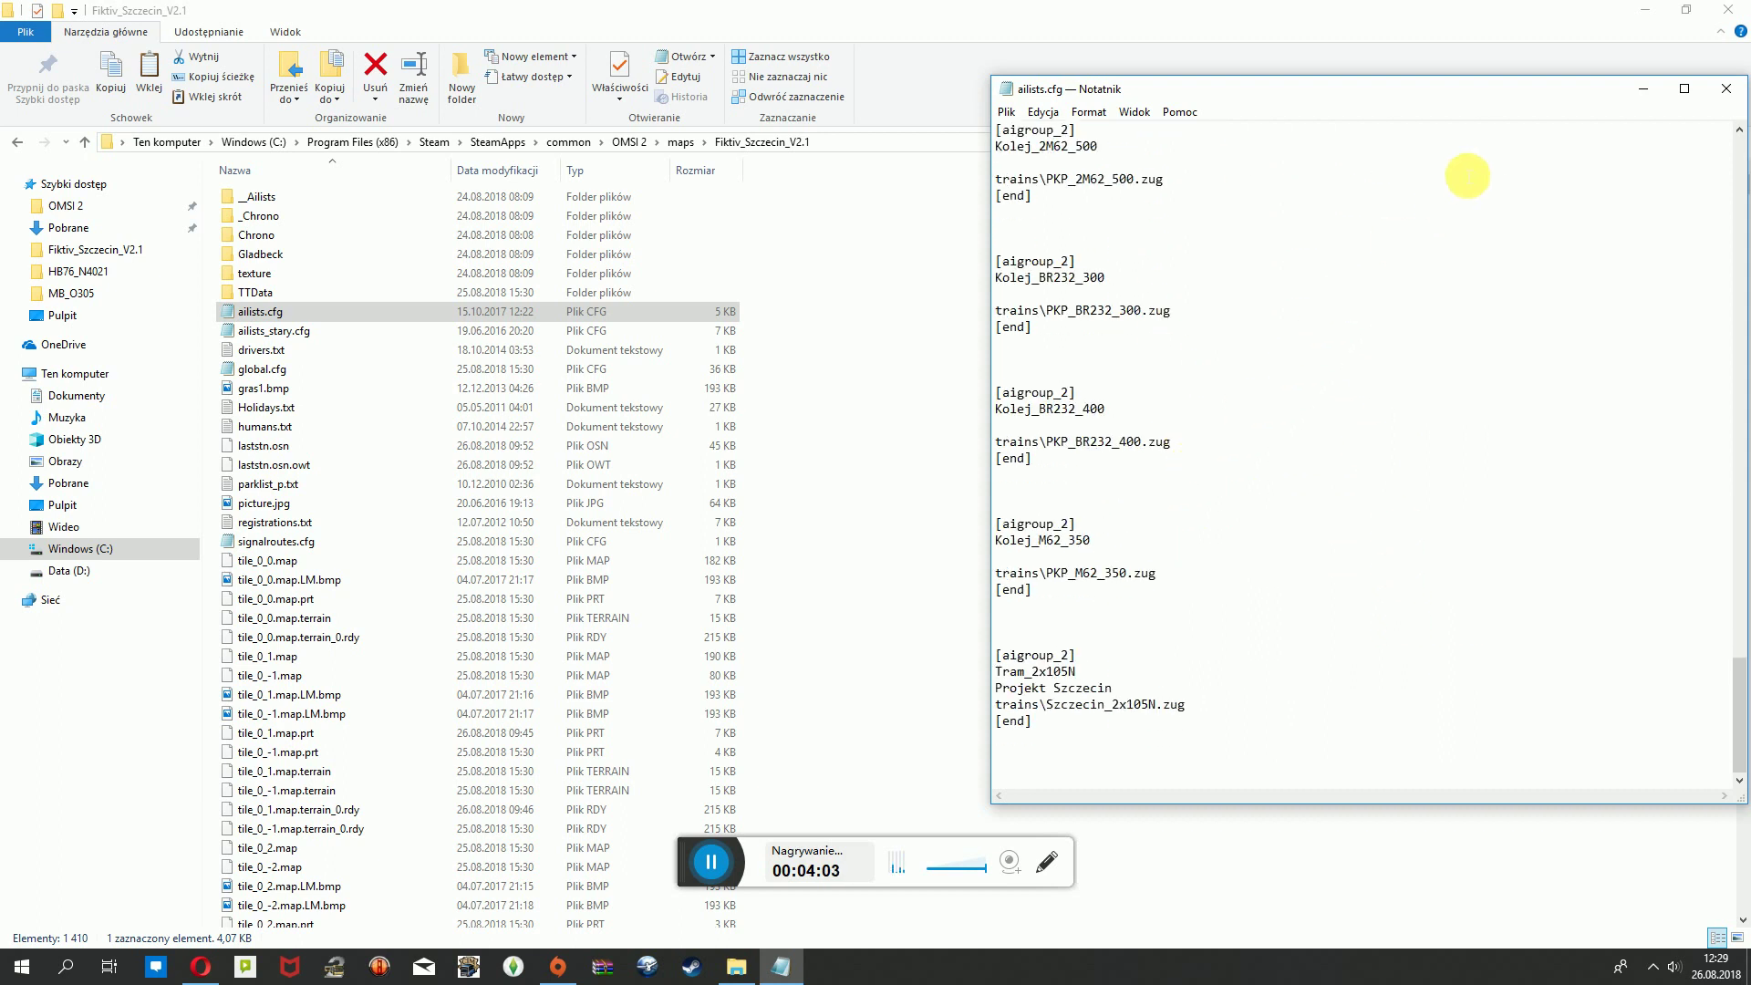
# Close ailists.cfg and open ailists_stary.cfg from the same map folder in Notepad.
pyautogui.scroll(20, 1468, 335)
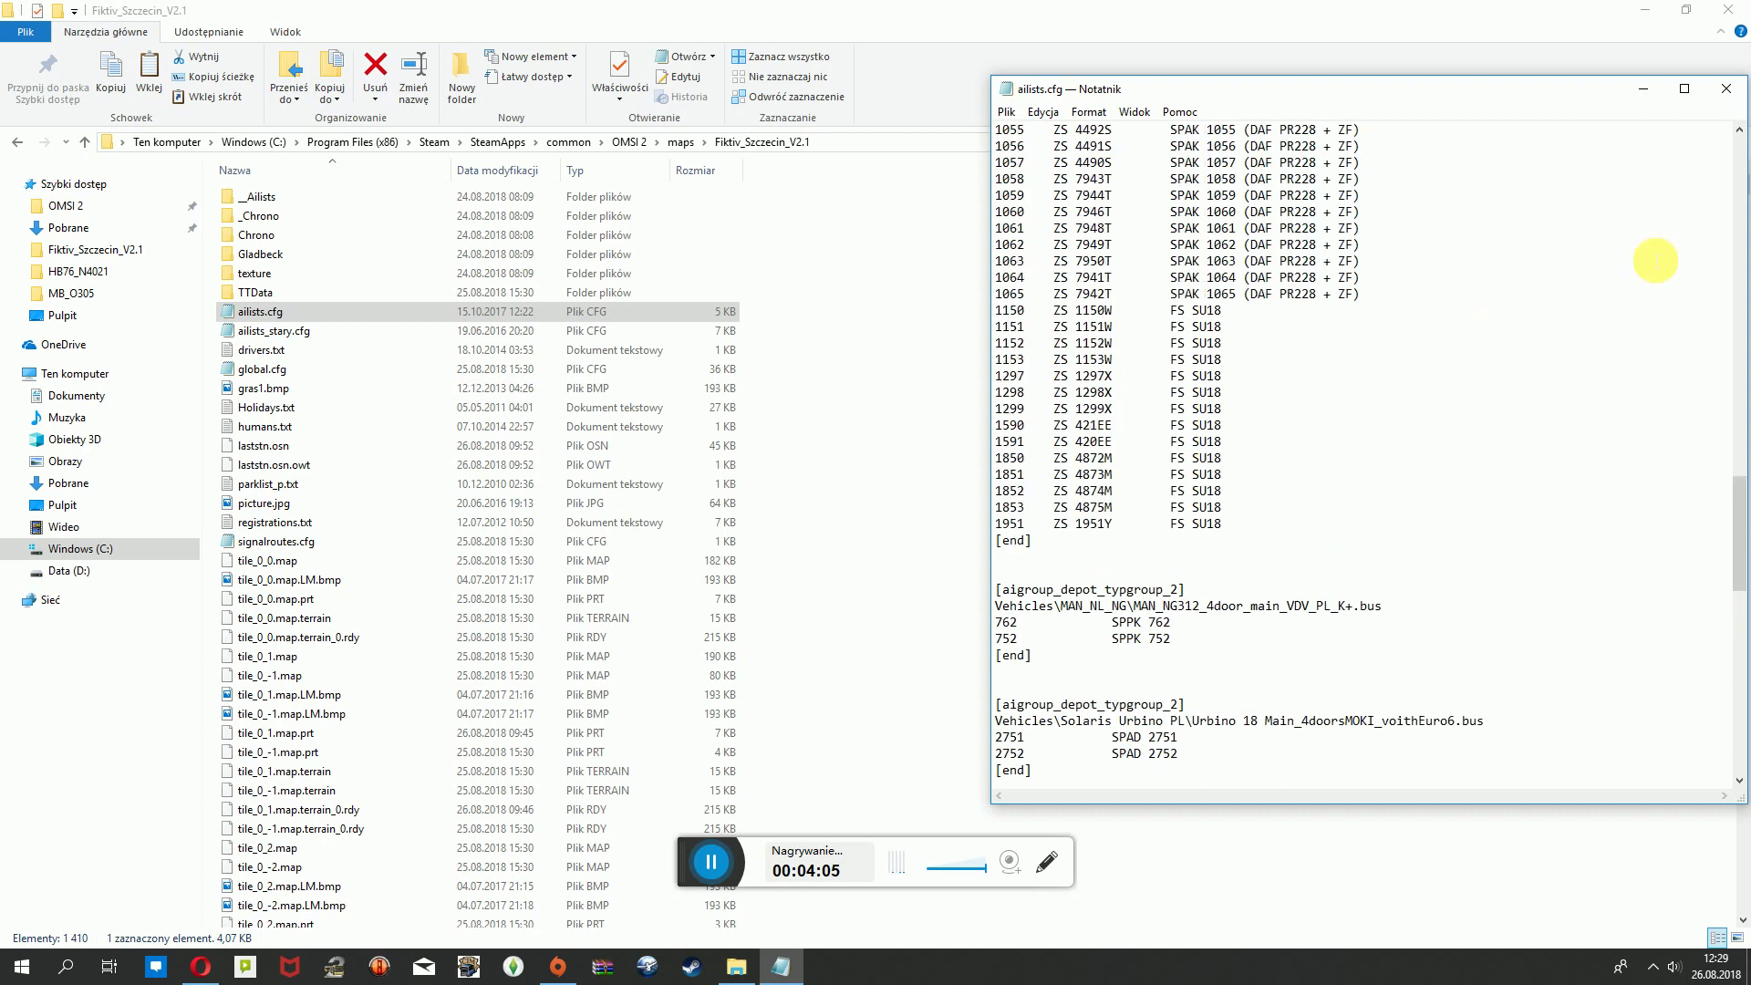
pyautogui.click(1726, 89)
pyautogui.moveTo(1297, 315); pyautogui.dragTo(1324, 400)
pyautogui.doubleClick(374, 332)
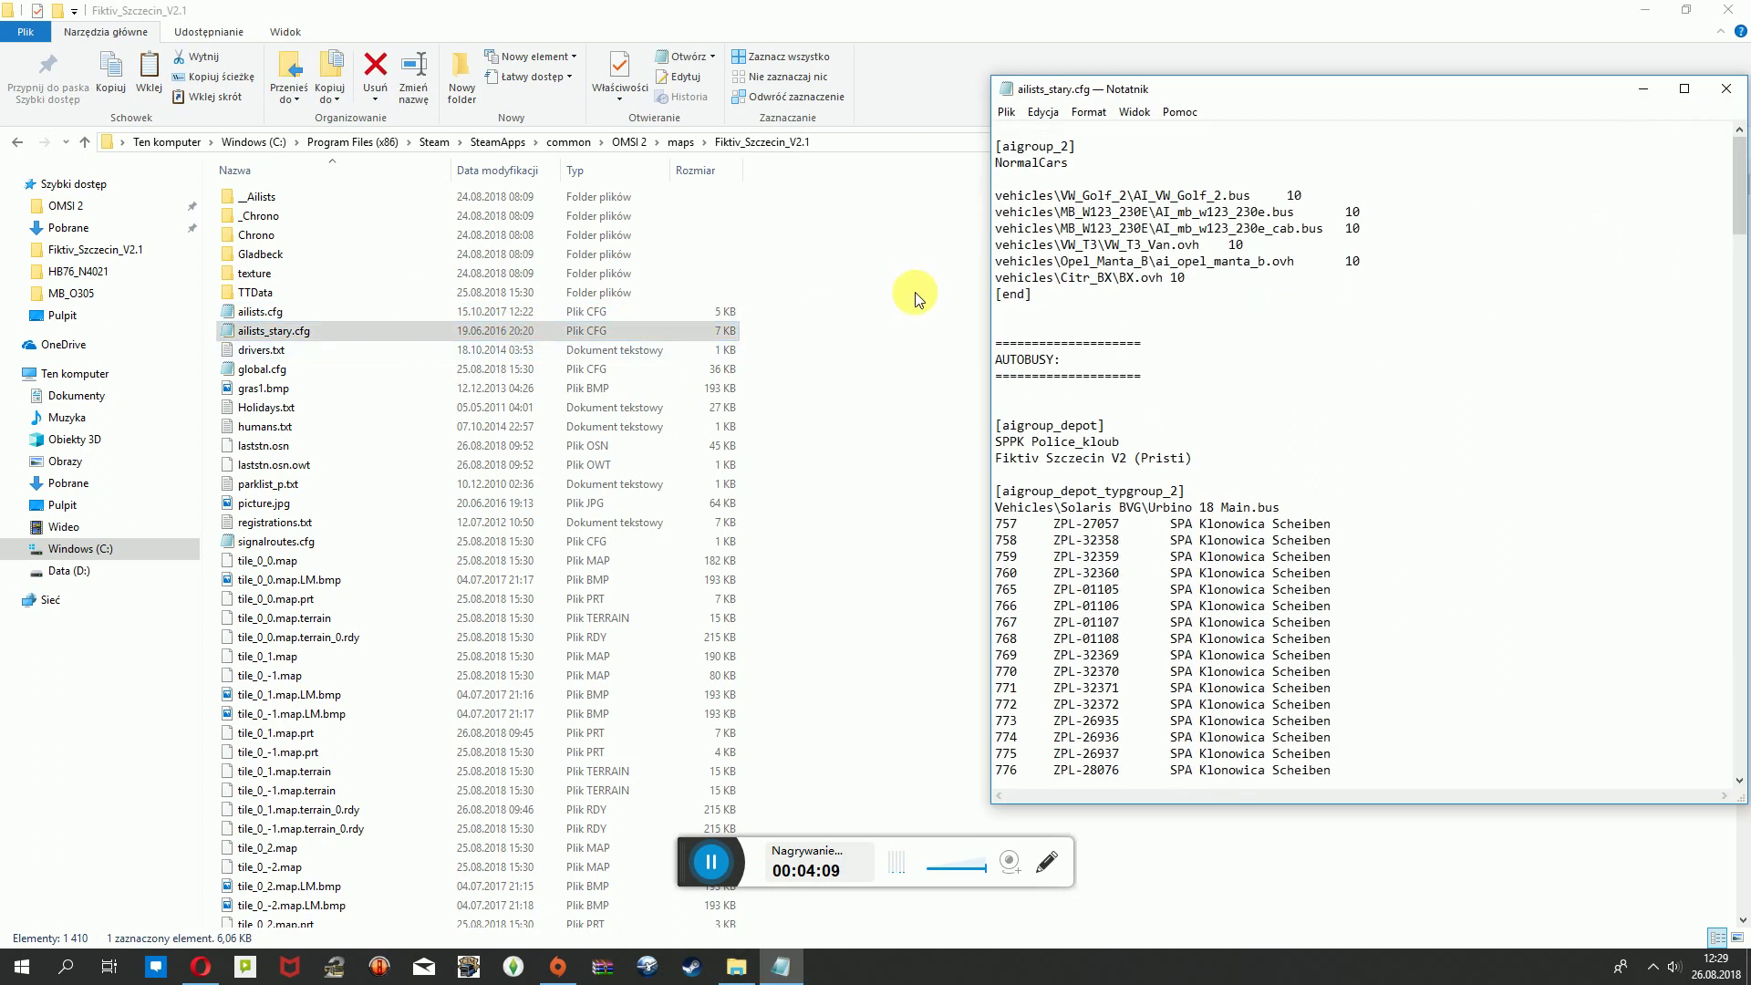
# Read through the bus depot groups in ailists_stary.cfg, from SPPK Police_kloub through SPA Klonowica_nocni and SPA Klonowica_solo.
pyautogui.scroll(-3, 1313, 426)
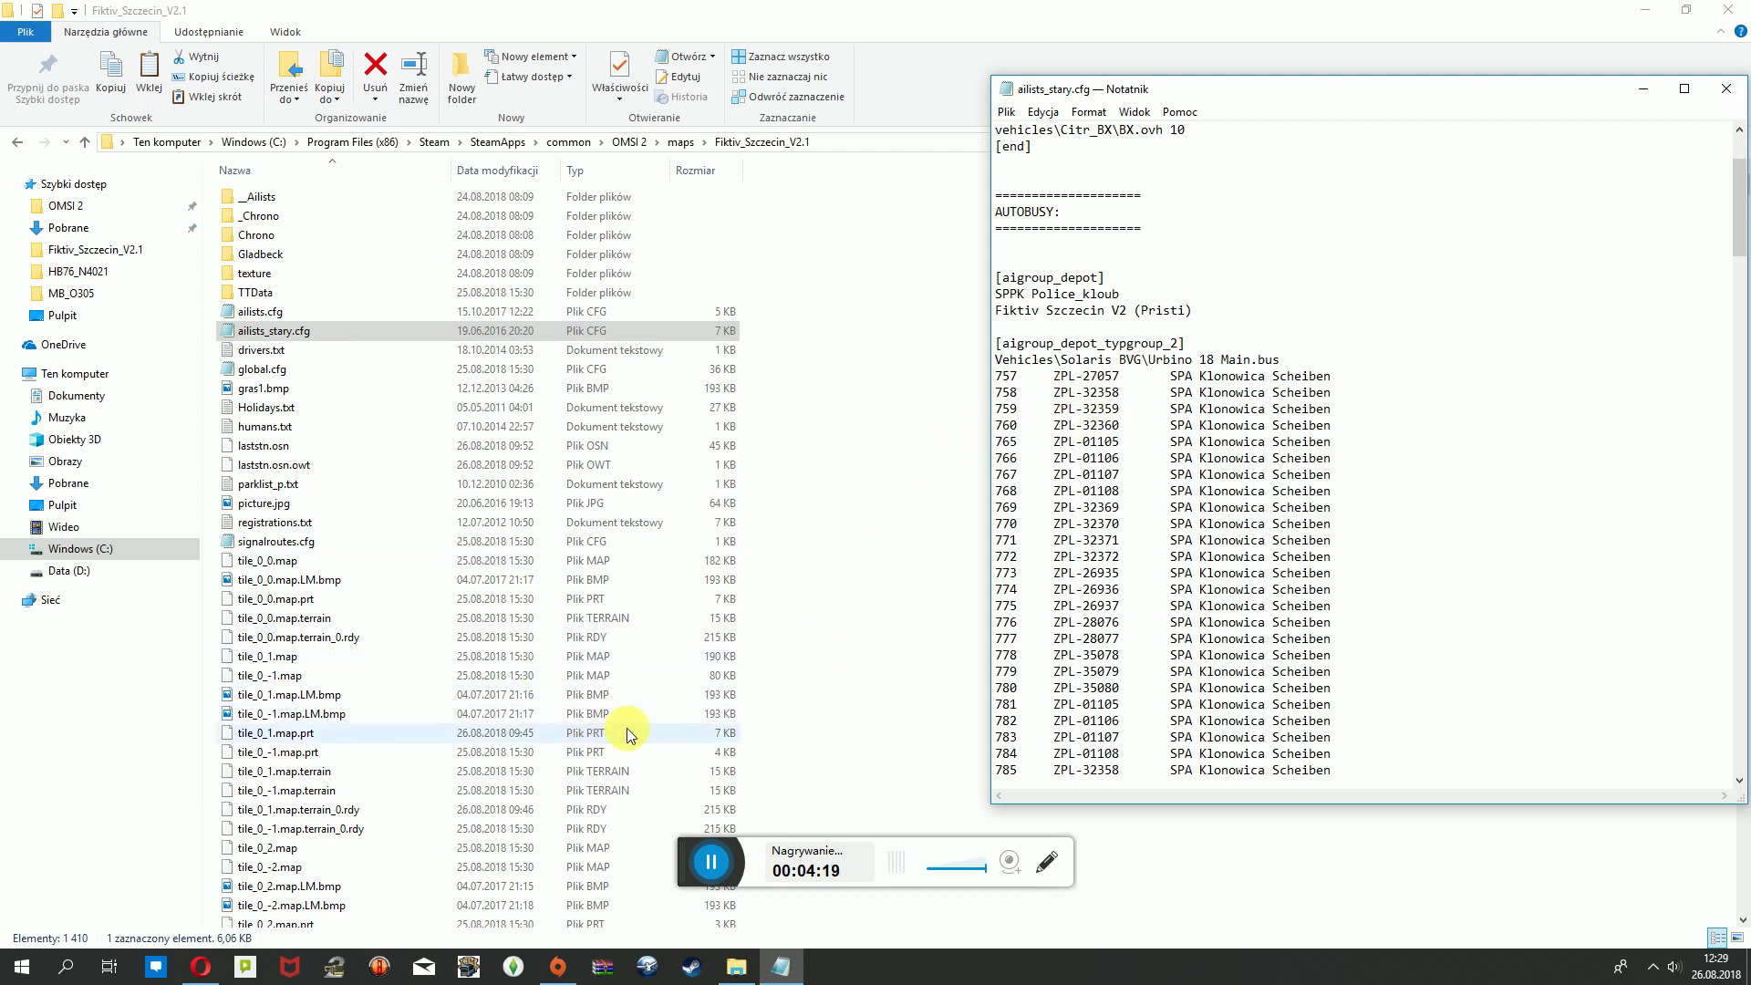
pyautogui.click(707, 859)
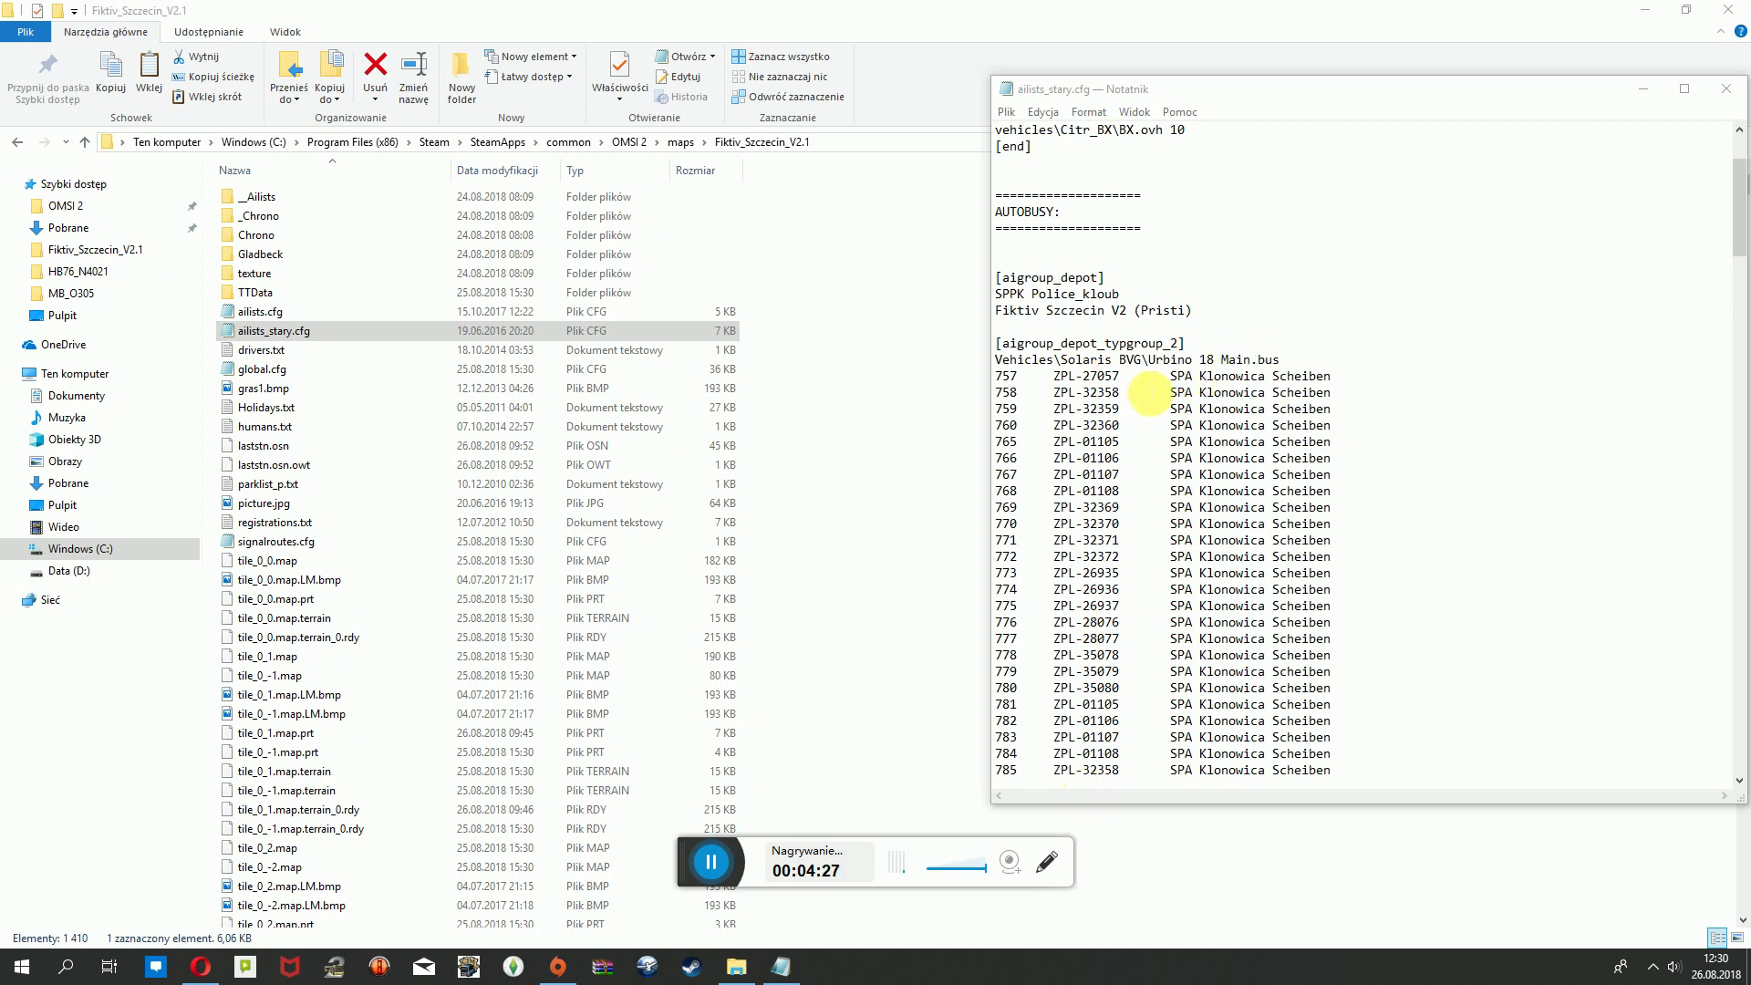
pyautogui.scroll(-12, 1213, 684)
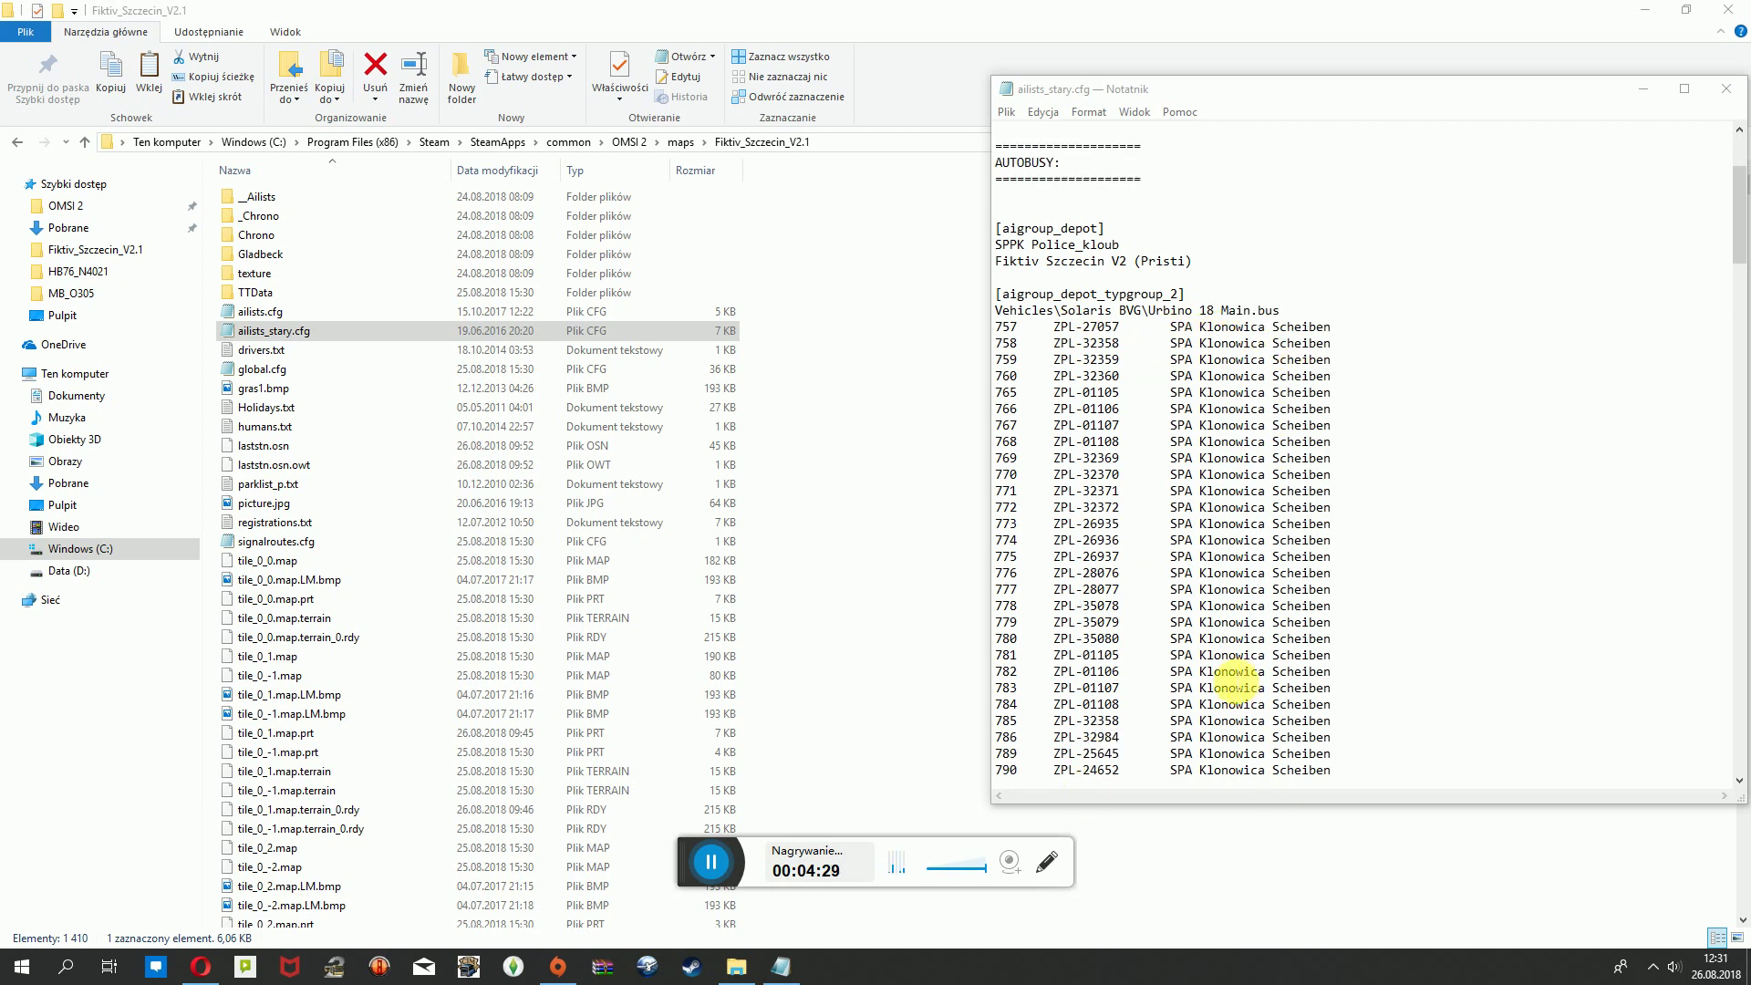
pyautogui.scroll(-8, 1140, 592)
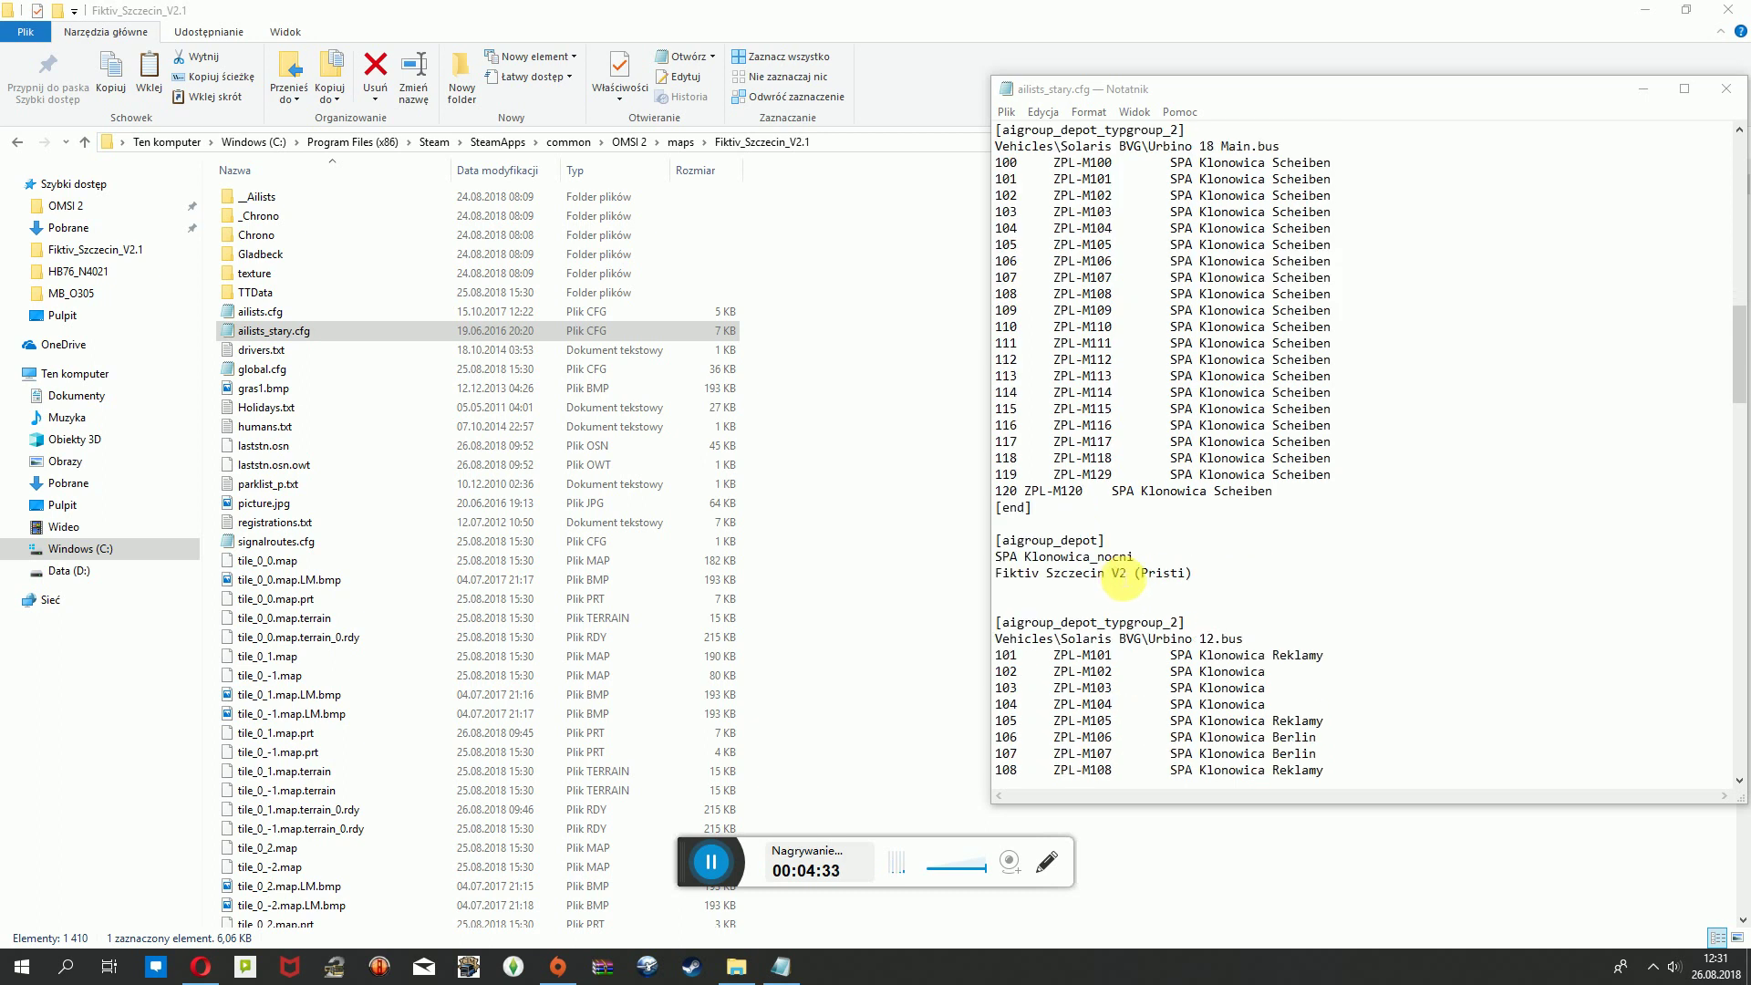
pyautogui.scroll(-3, 1126, 575)
pyautogui.scroll(-10, 1127, 593)
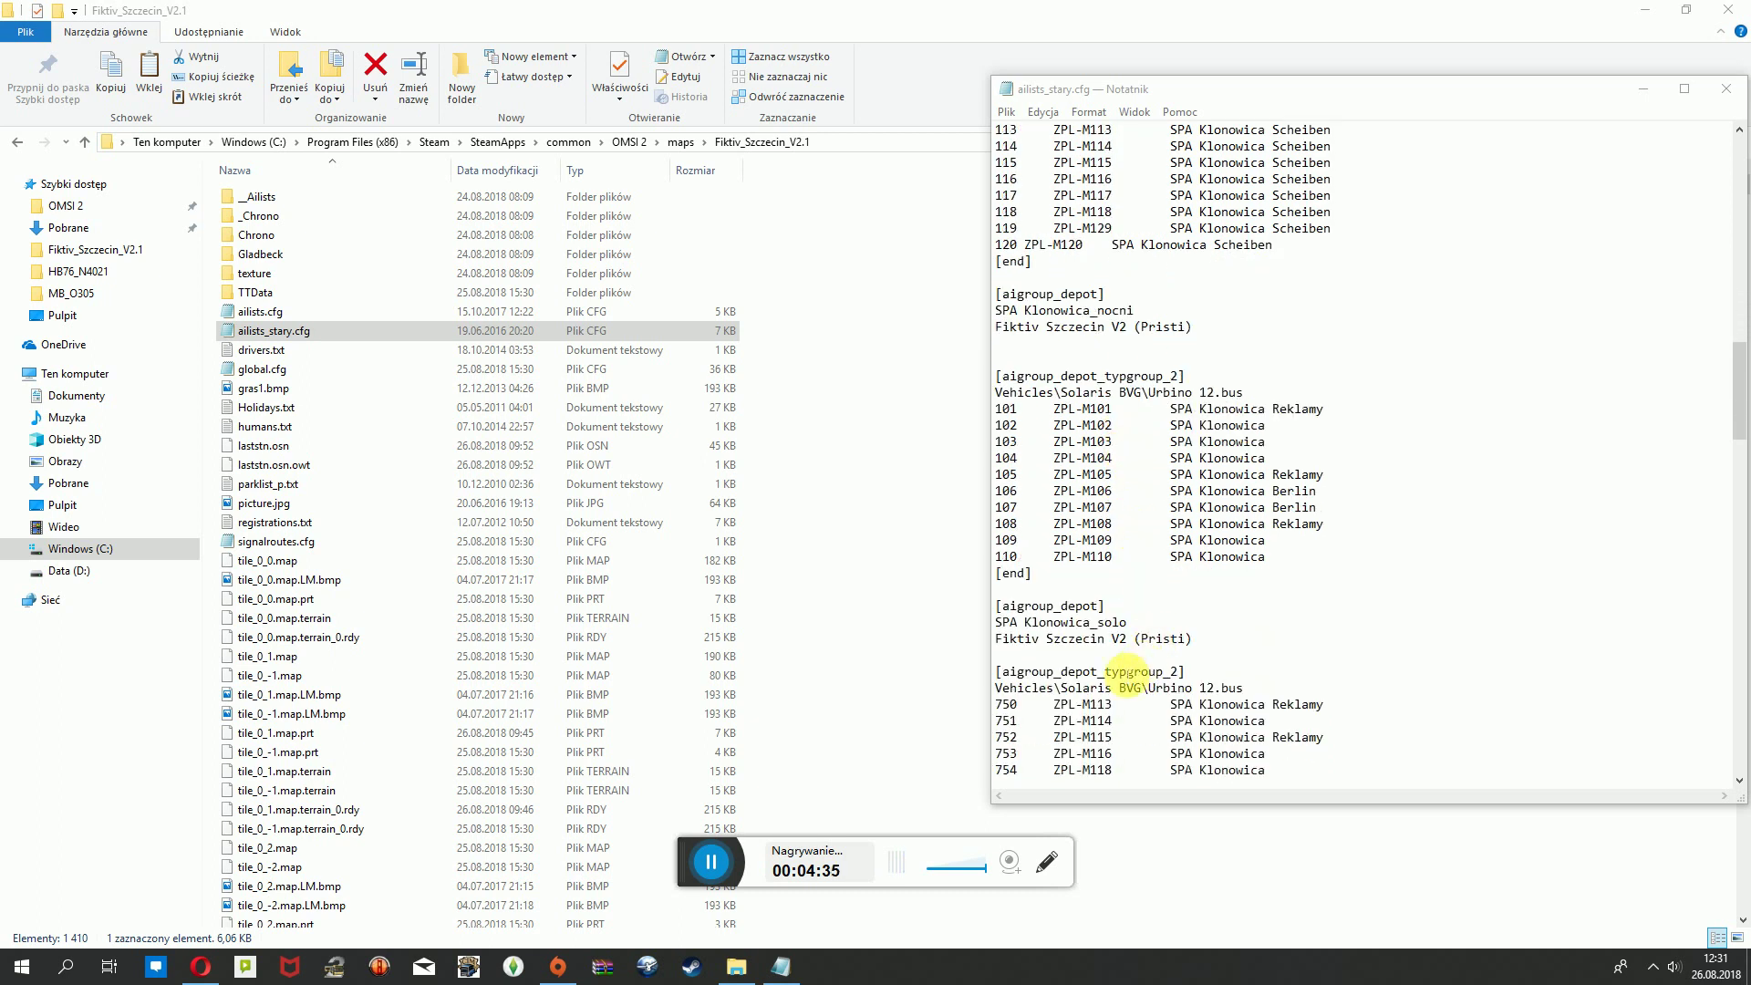
pyautogui.scroll(-13, 1129, 676)
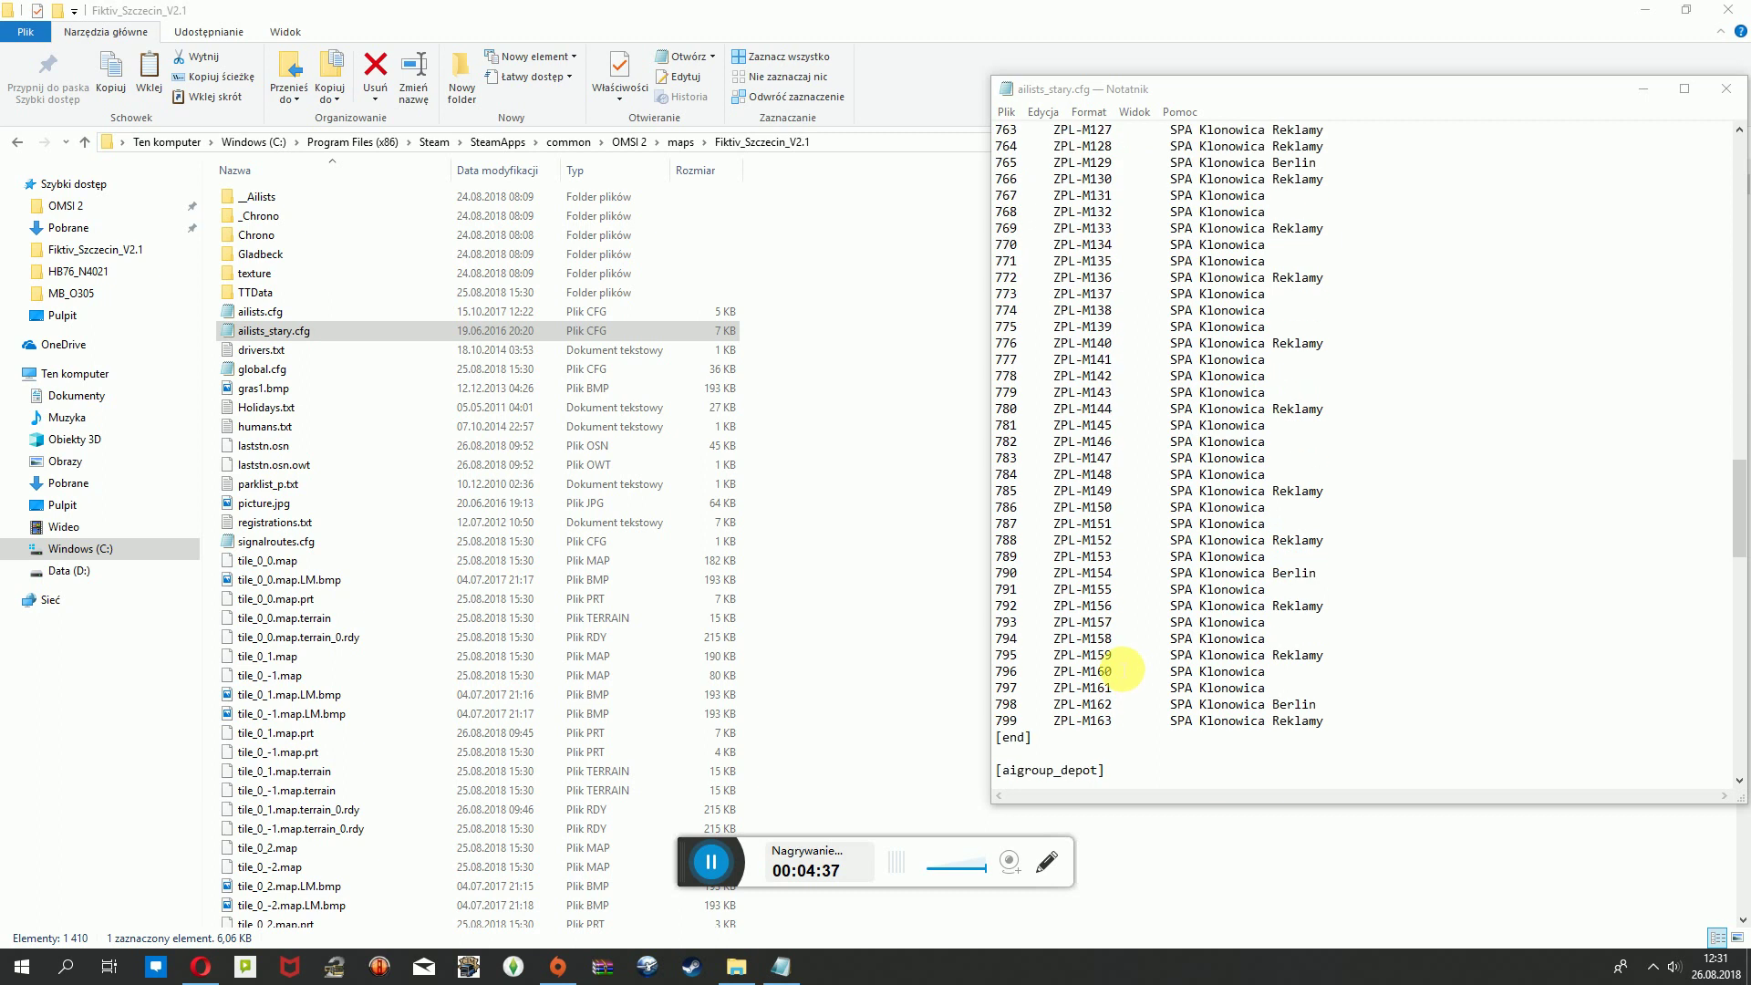
pyautogui.scroll(-4, 1129, 653)
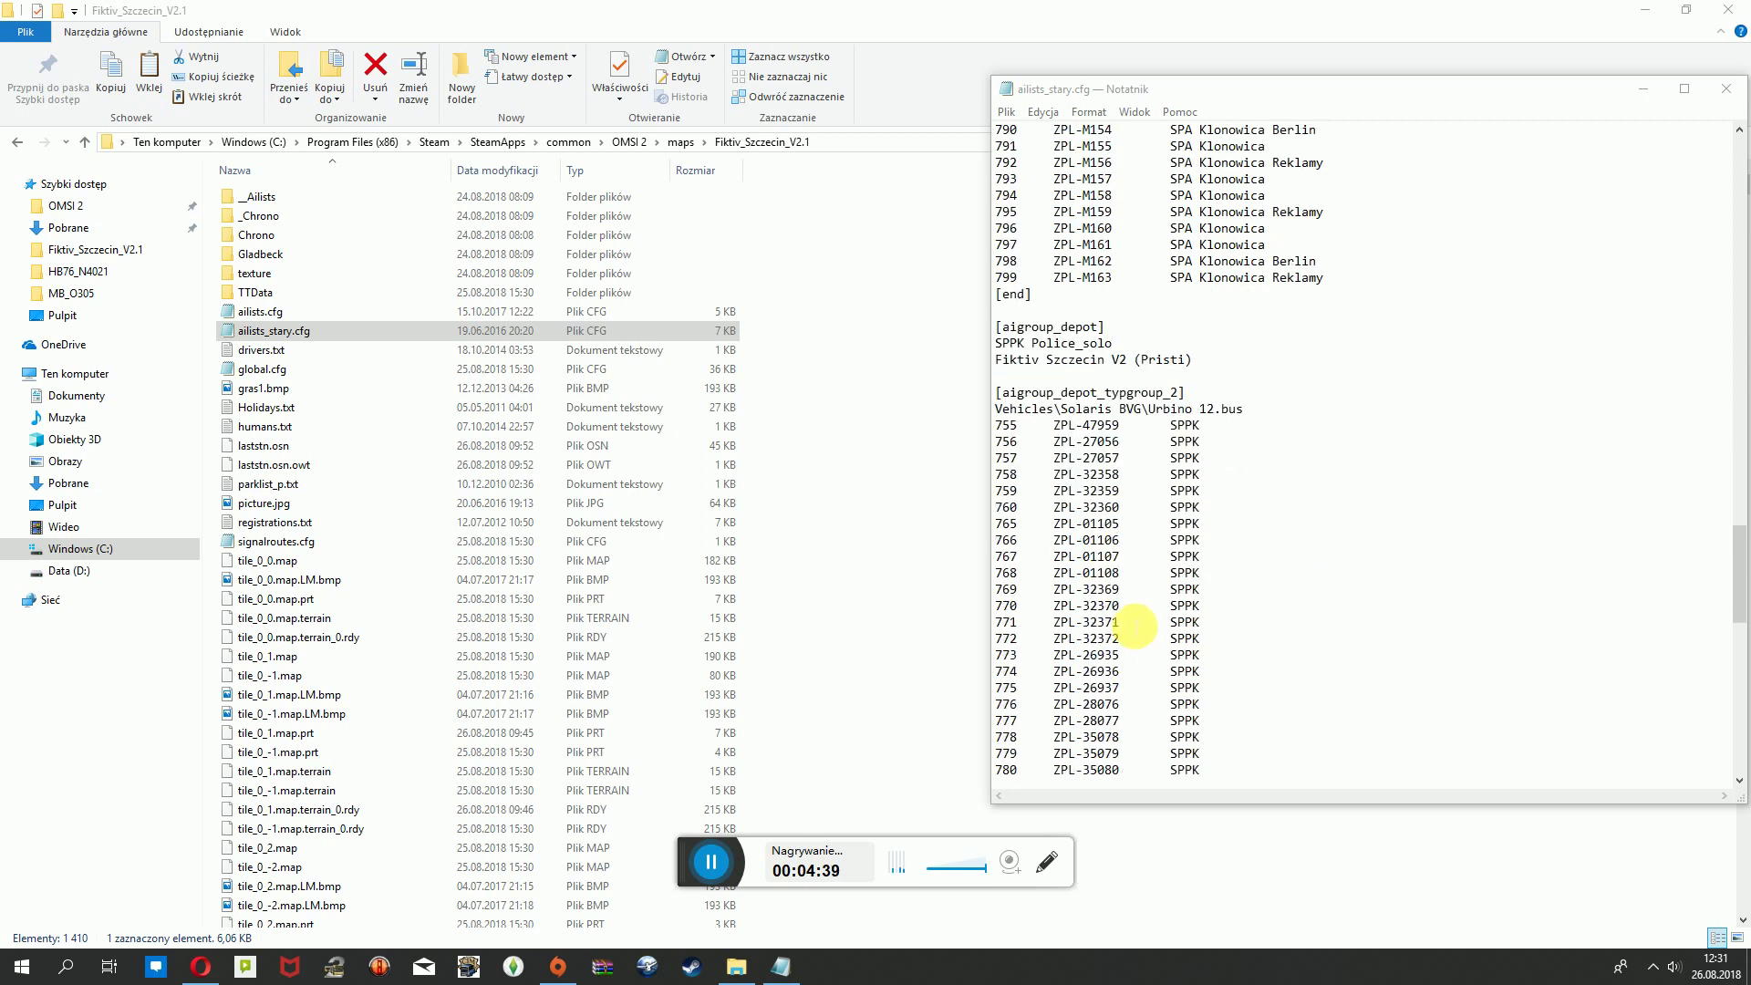
# Examine the SPPK Police_solo and 17 depots plus the tram and train groups in ailists_stary.cfg, and close the file.
pyautogui.scroll(-3, 1131, 620)
pyautogui.scroll(-9, 1118, 587)
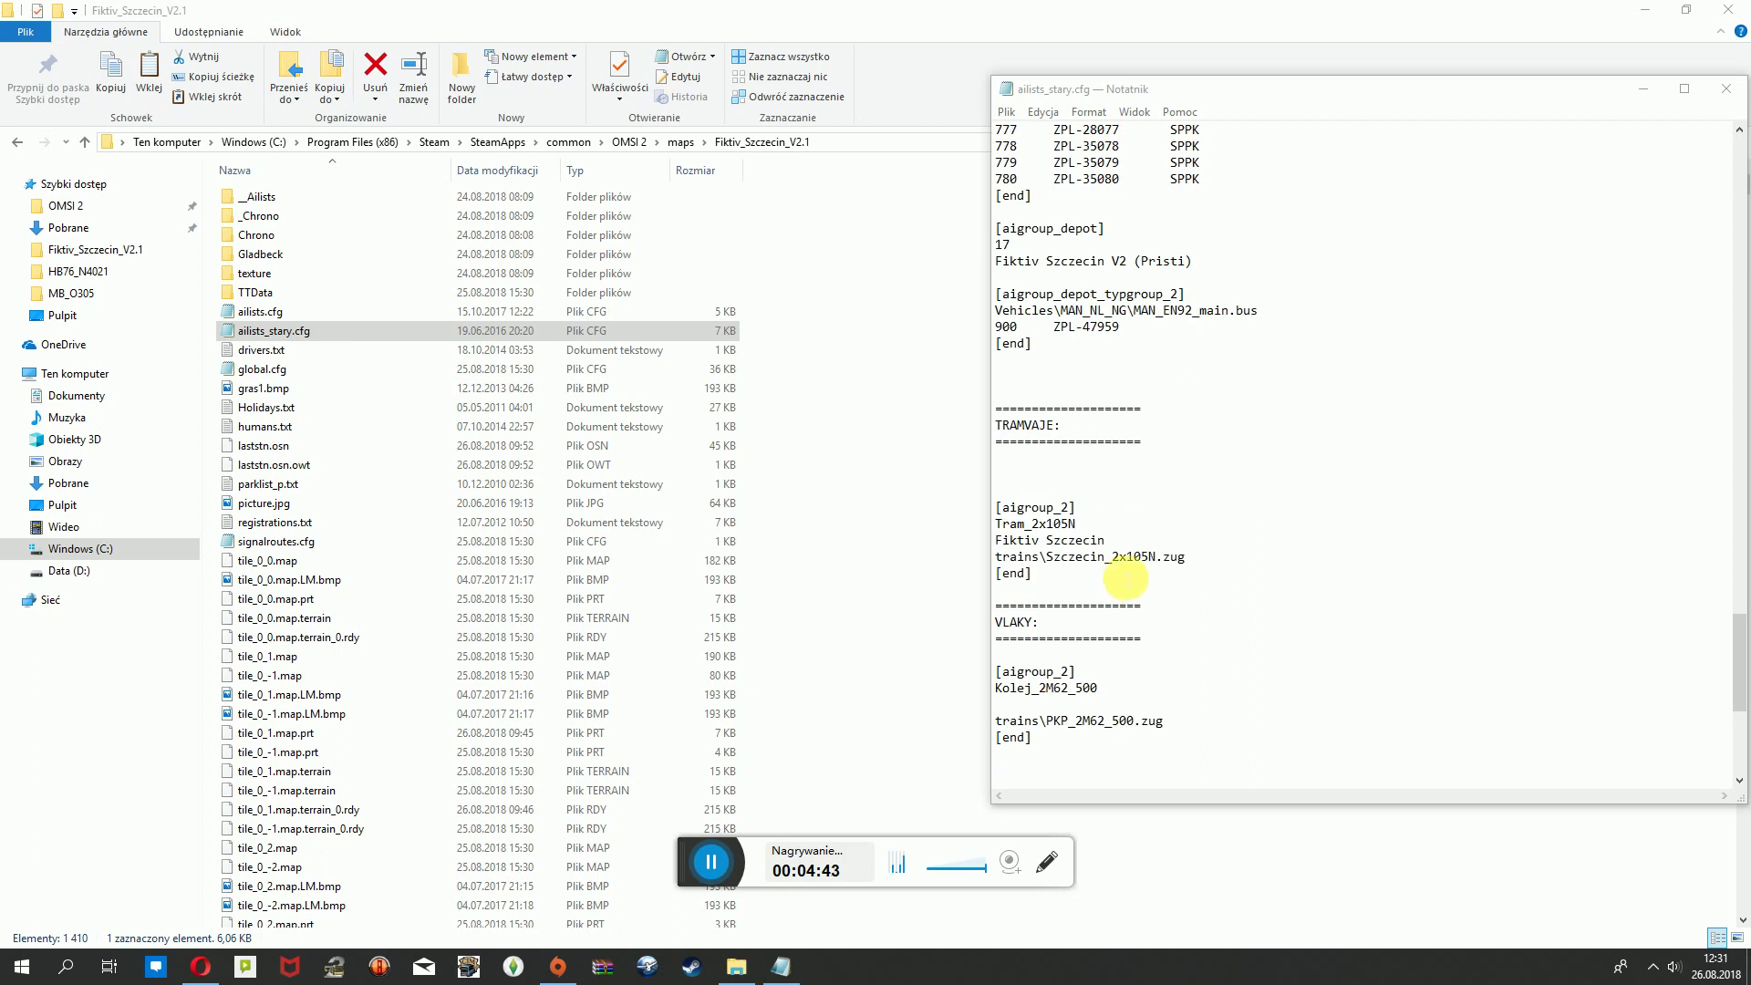
pyautogui.scroll(-4, 1186, 392)
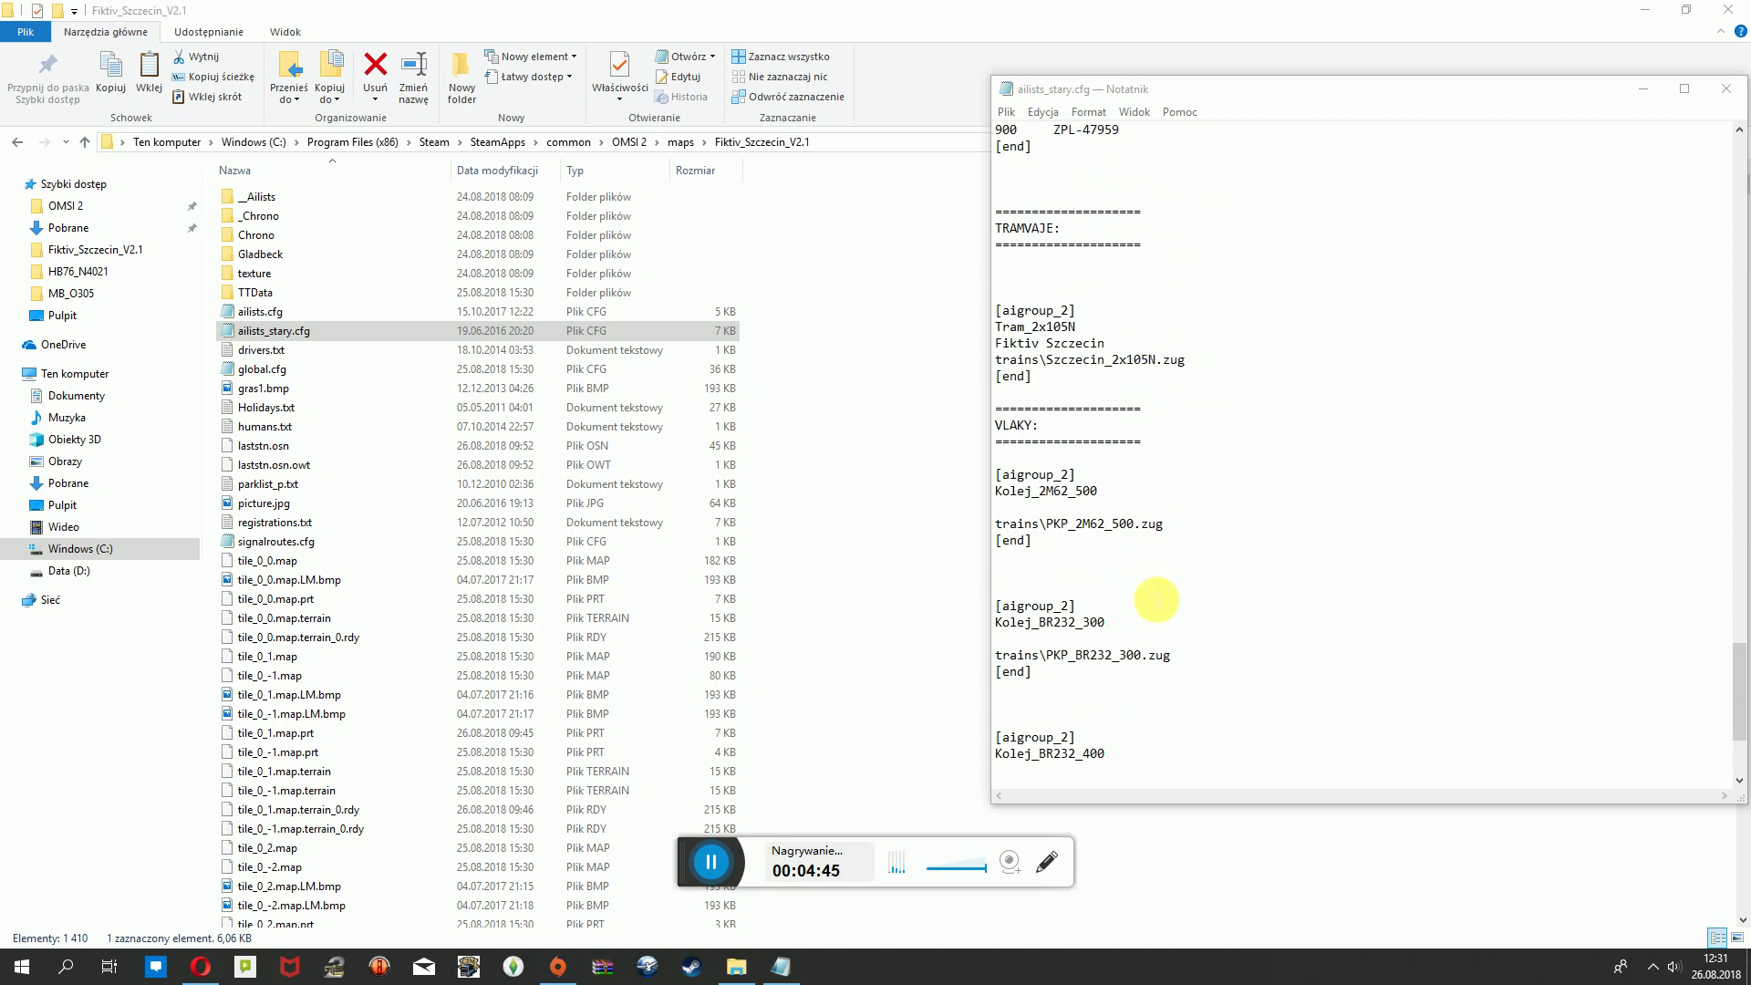
pyautogui.scroll(-4, 1156, 599)
pyautogui.scroll(4, 1183, 588)
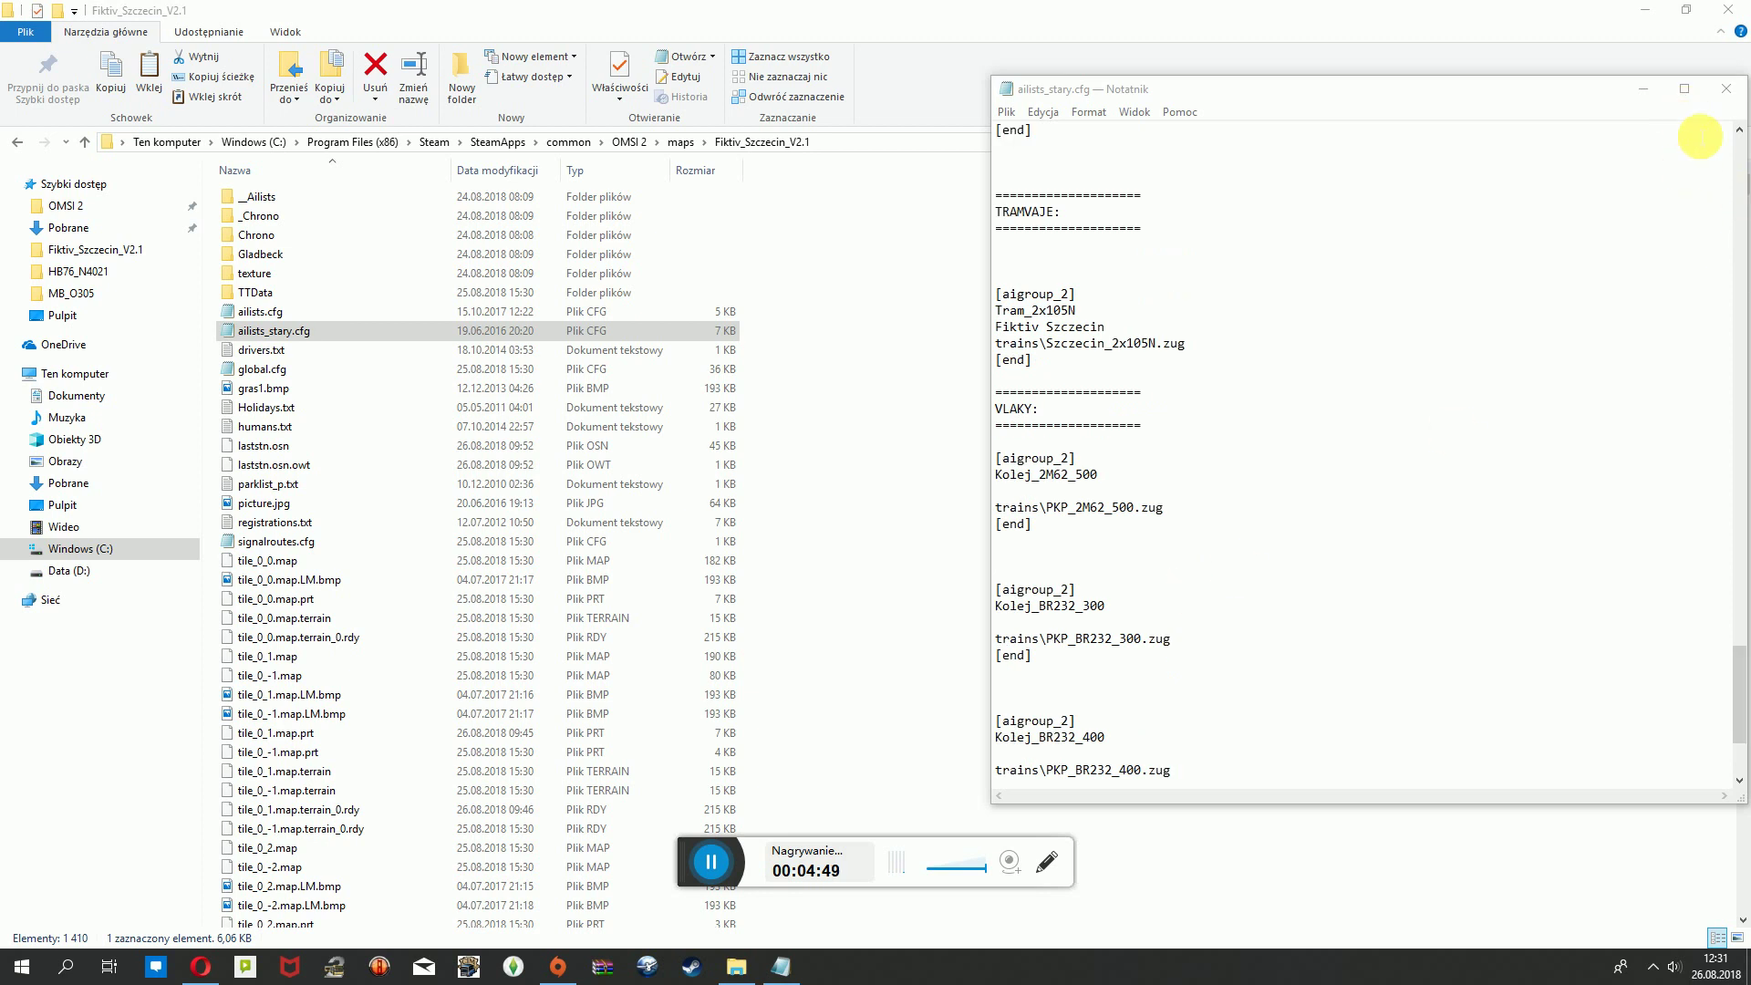
pyautogui.click(1729, 92)
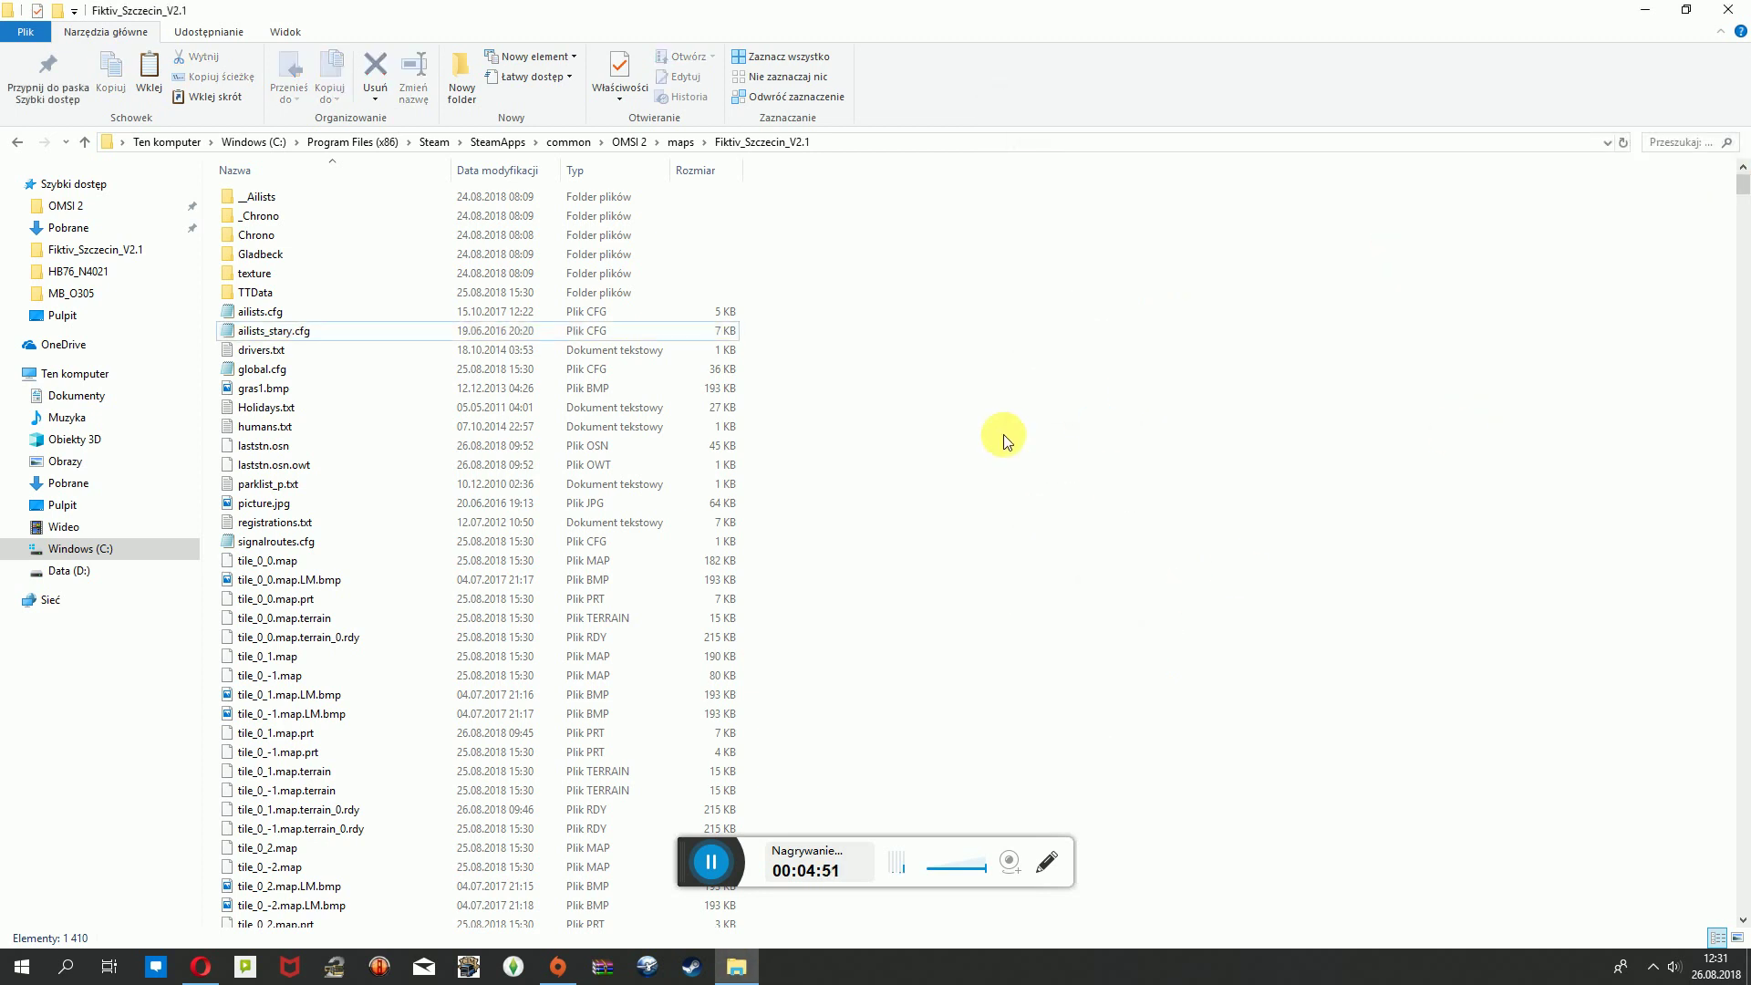
# Reopen ailists_stary.cfg to check the beginning of its list, and close it without renaming the file.
pyautogui.doubleClick(256, 334)
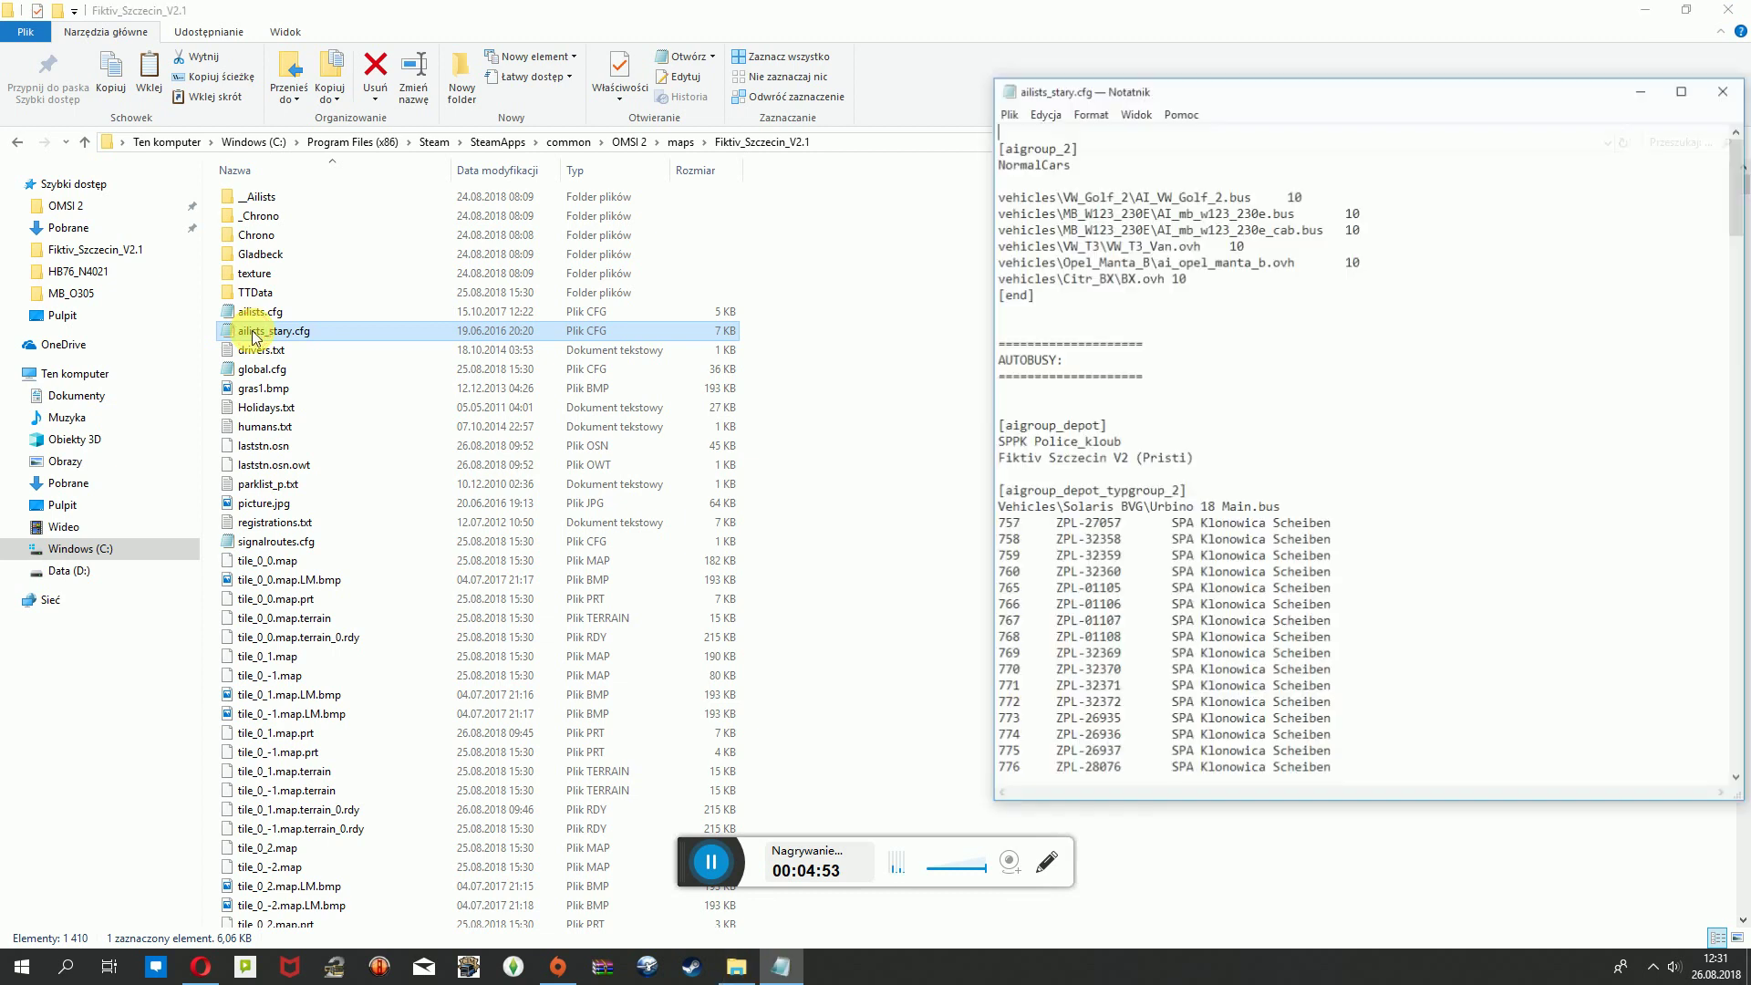
pyautogui.click(1737, 85)
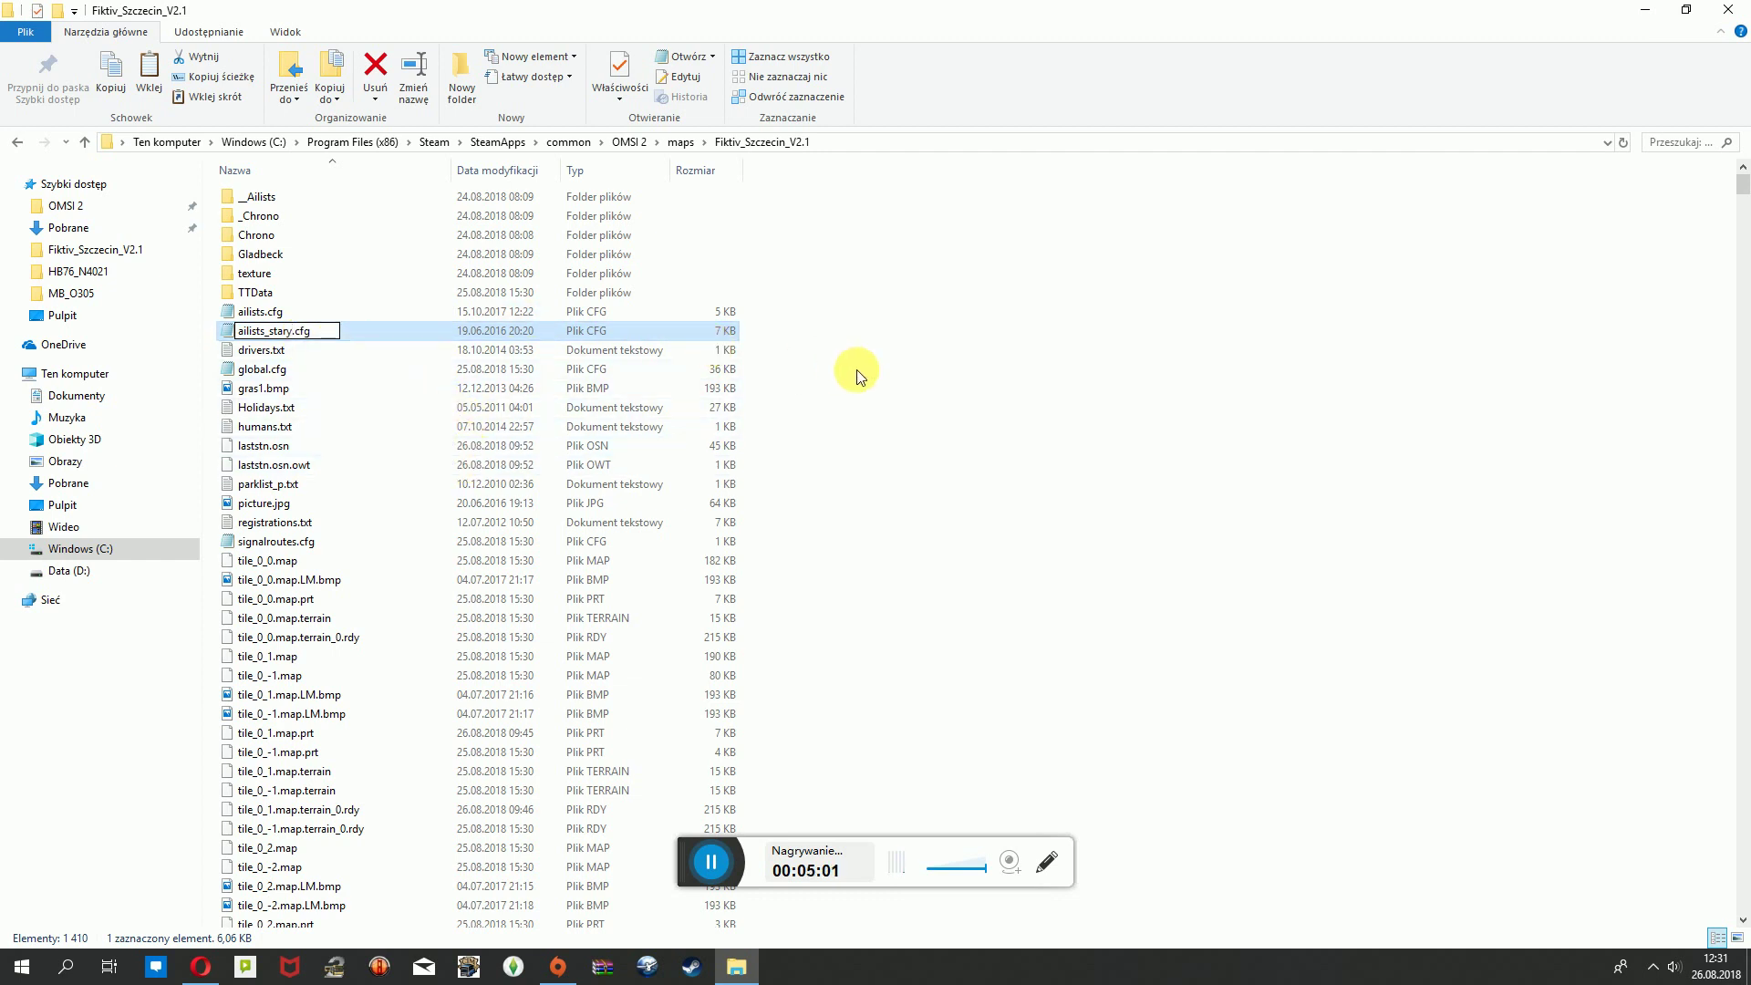
pyautogui.press('Return')
# Rename ailists.cfg in the Fiktiv_Szczecin_V2.1 folder to "ailists - Różne pojazdy.cfg".
pyautogui.click(267, 312)
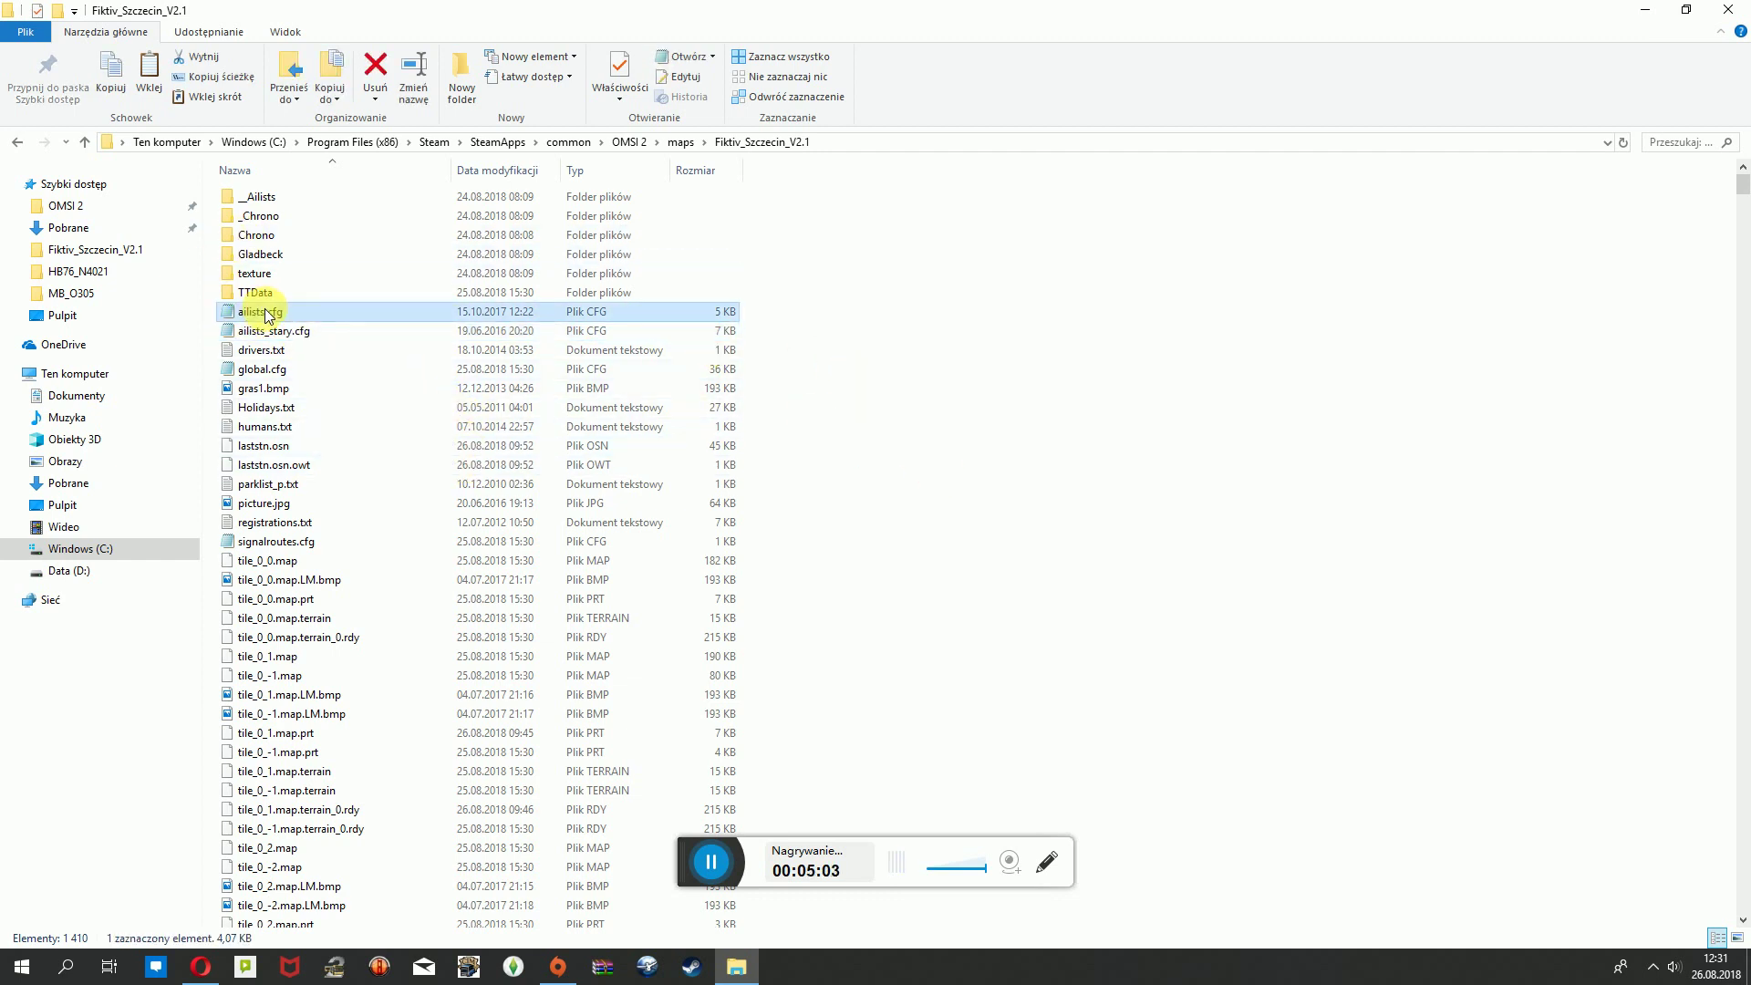
pyautogui.click(267, 312)
pyautogui.press('Right')
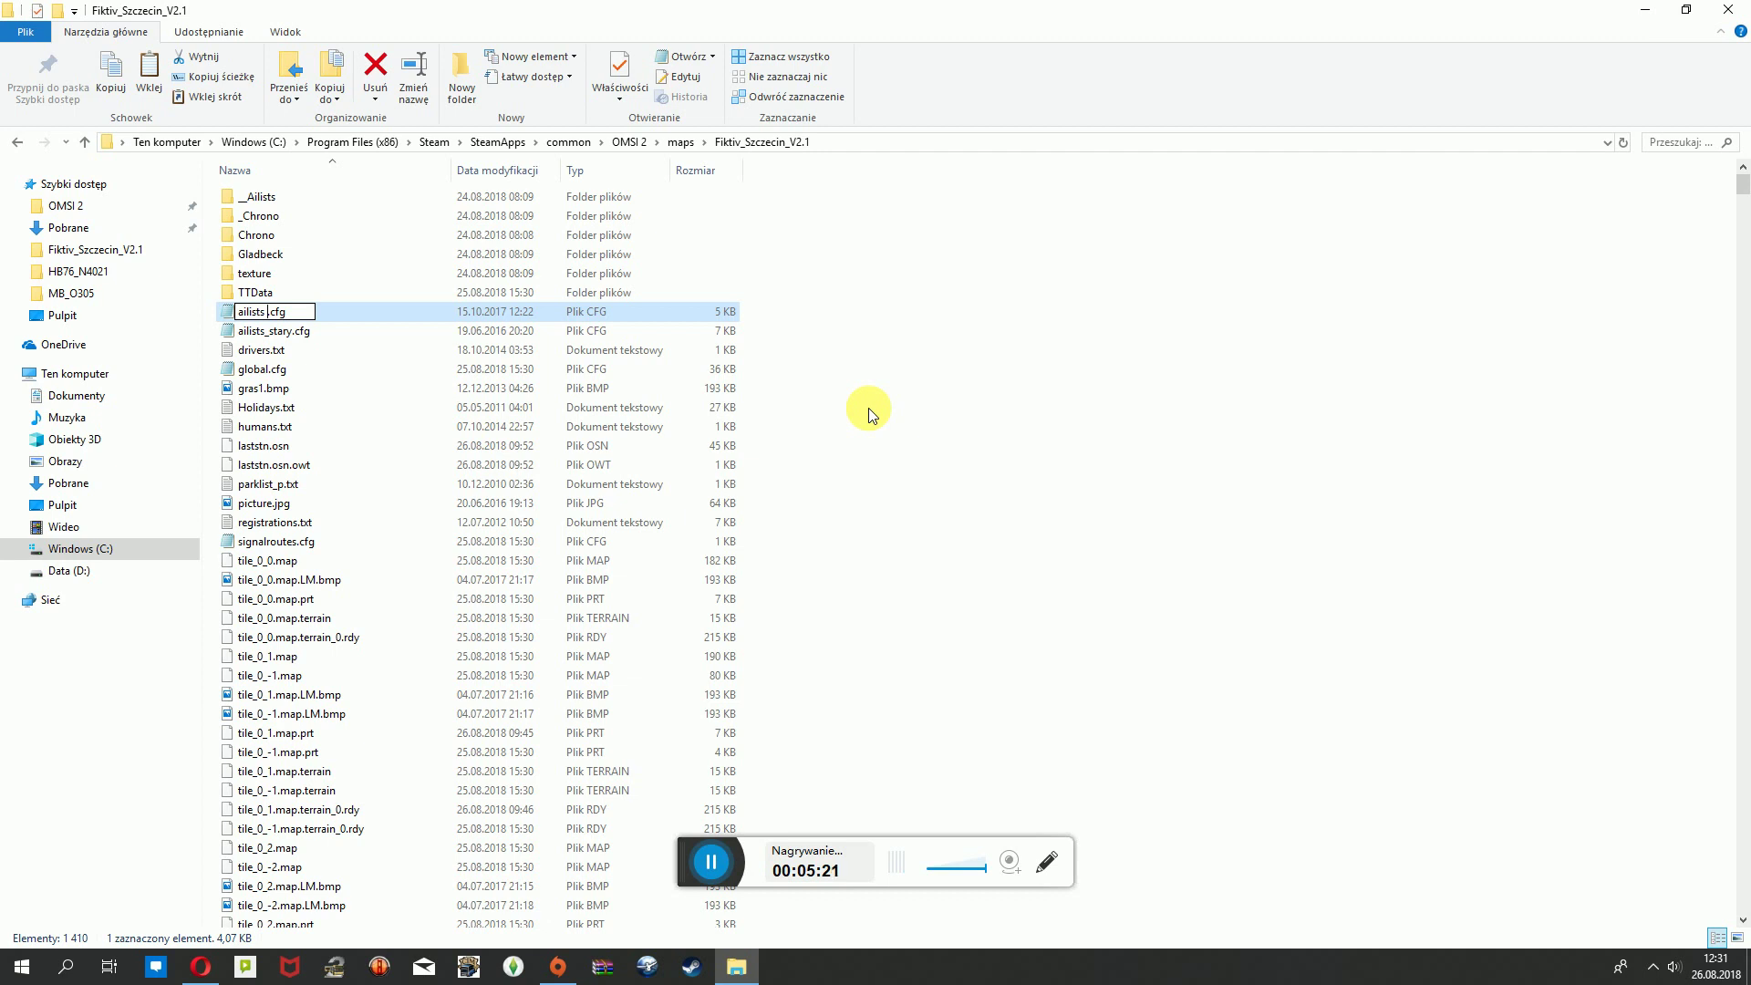
pyautogui.write('- R')
pyautogui.write('o')
pyautogui.write('żne')
pyautogui.press('BackSpace')
pyautogui.press('BackSpace')
pyautogui.press('BackSpace')
pyautogui.write('Ż')
pyautogui.press('BackSpace')
pyautogui.click(711, 862)
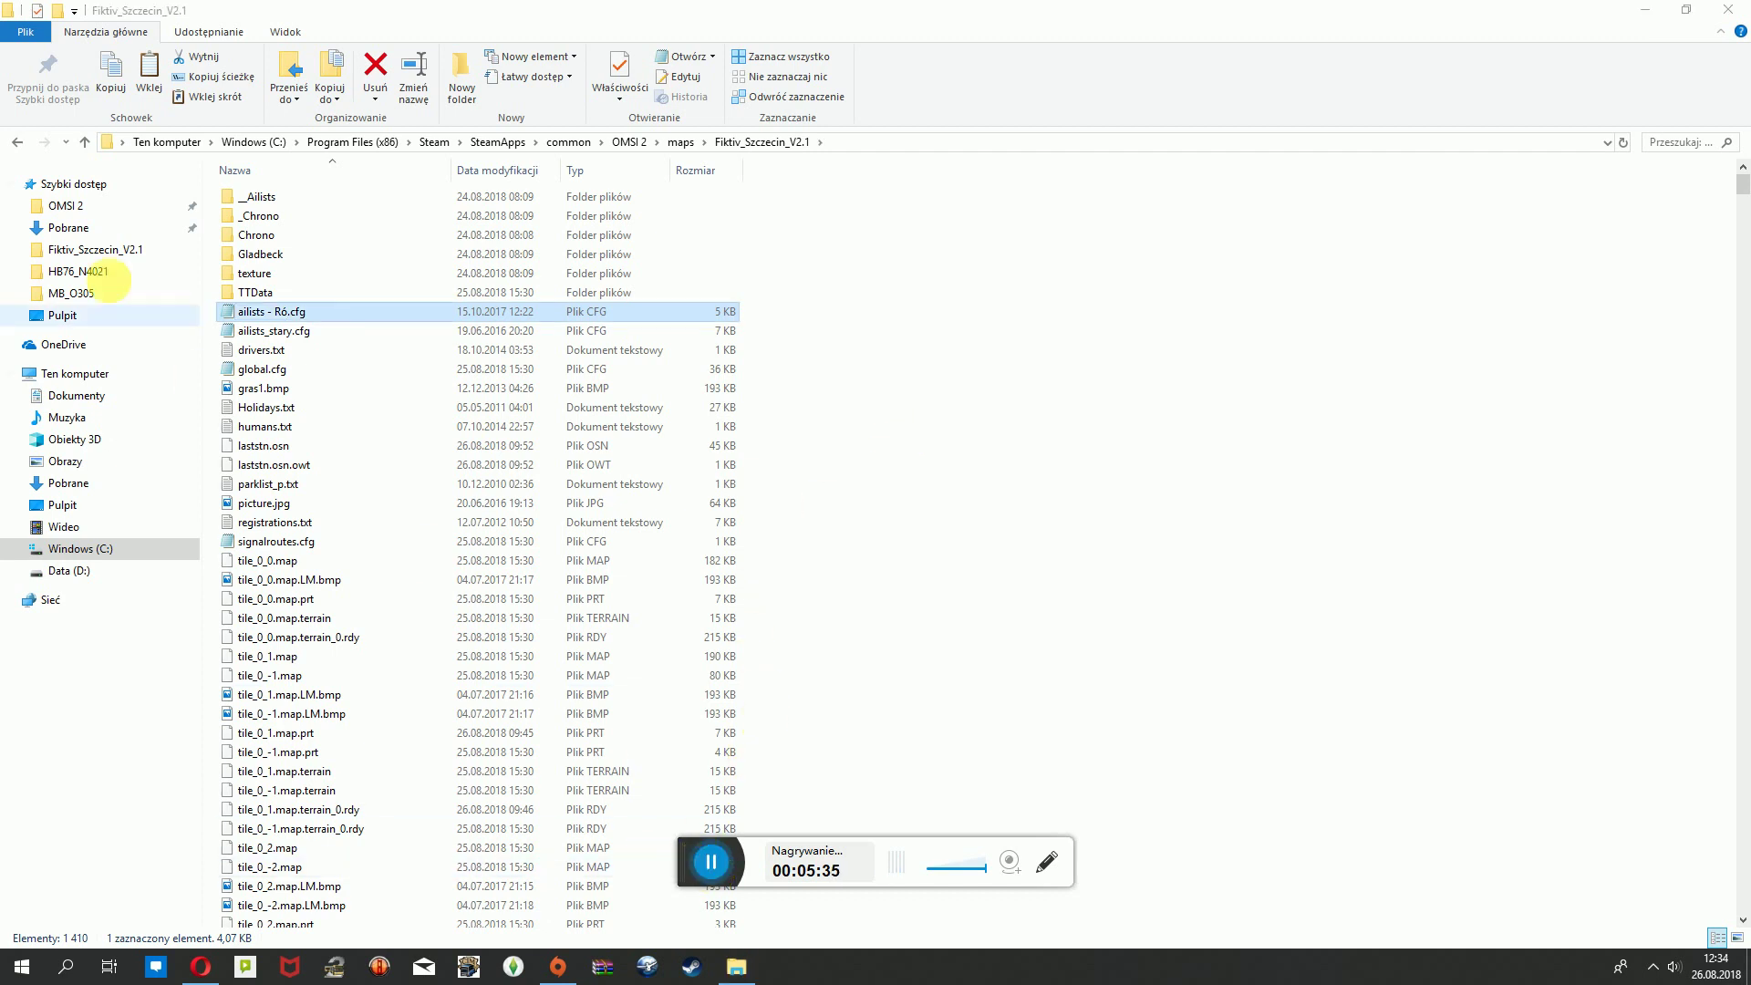
pyautogui.click(278, 313)
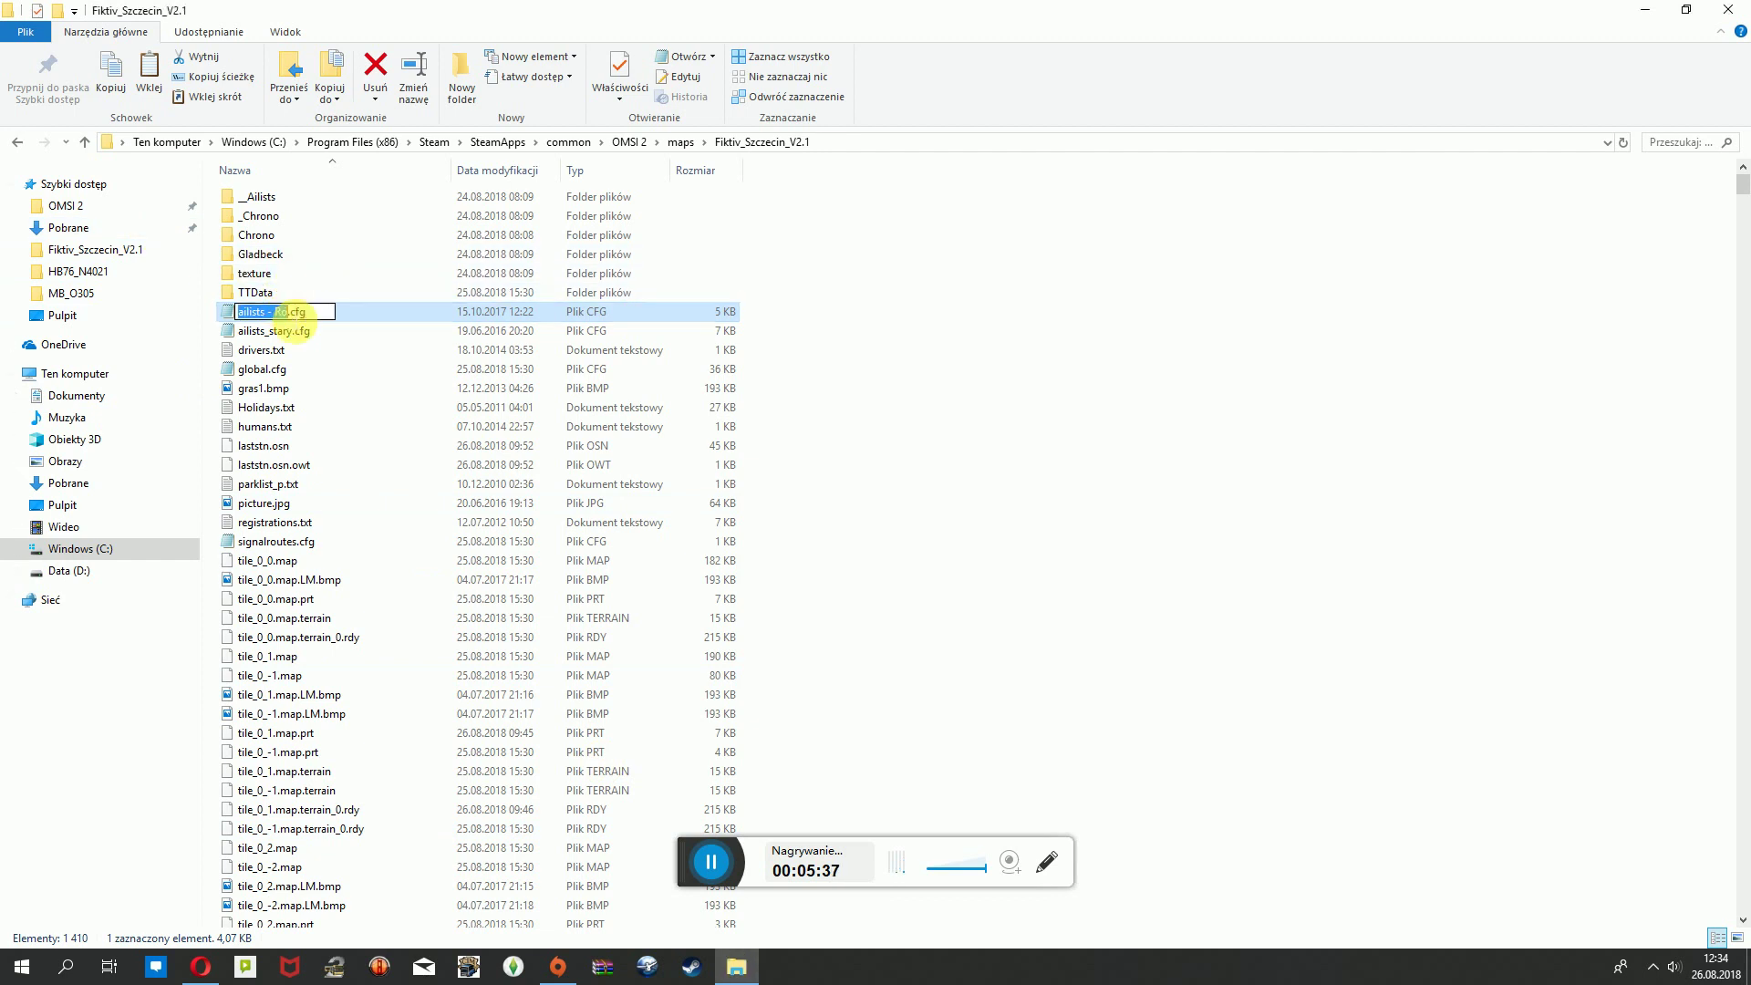
pyautogui.click(278, 313)
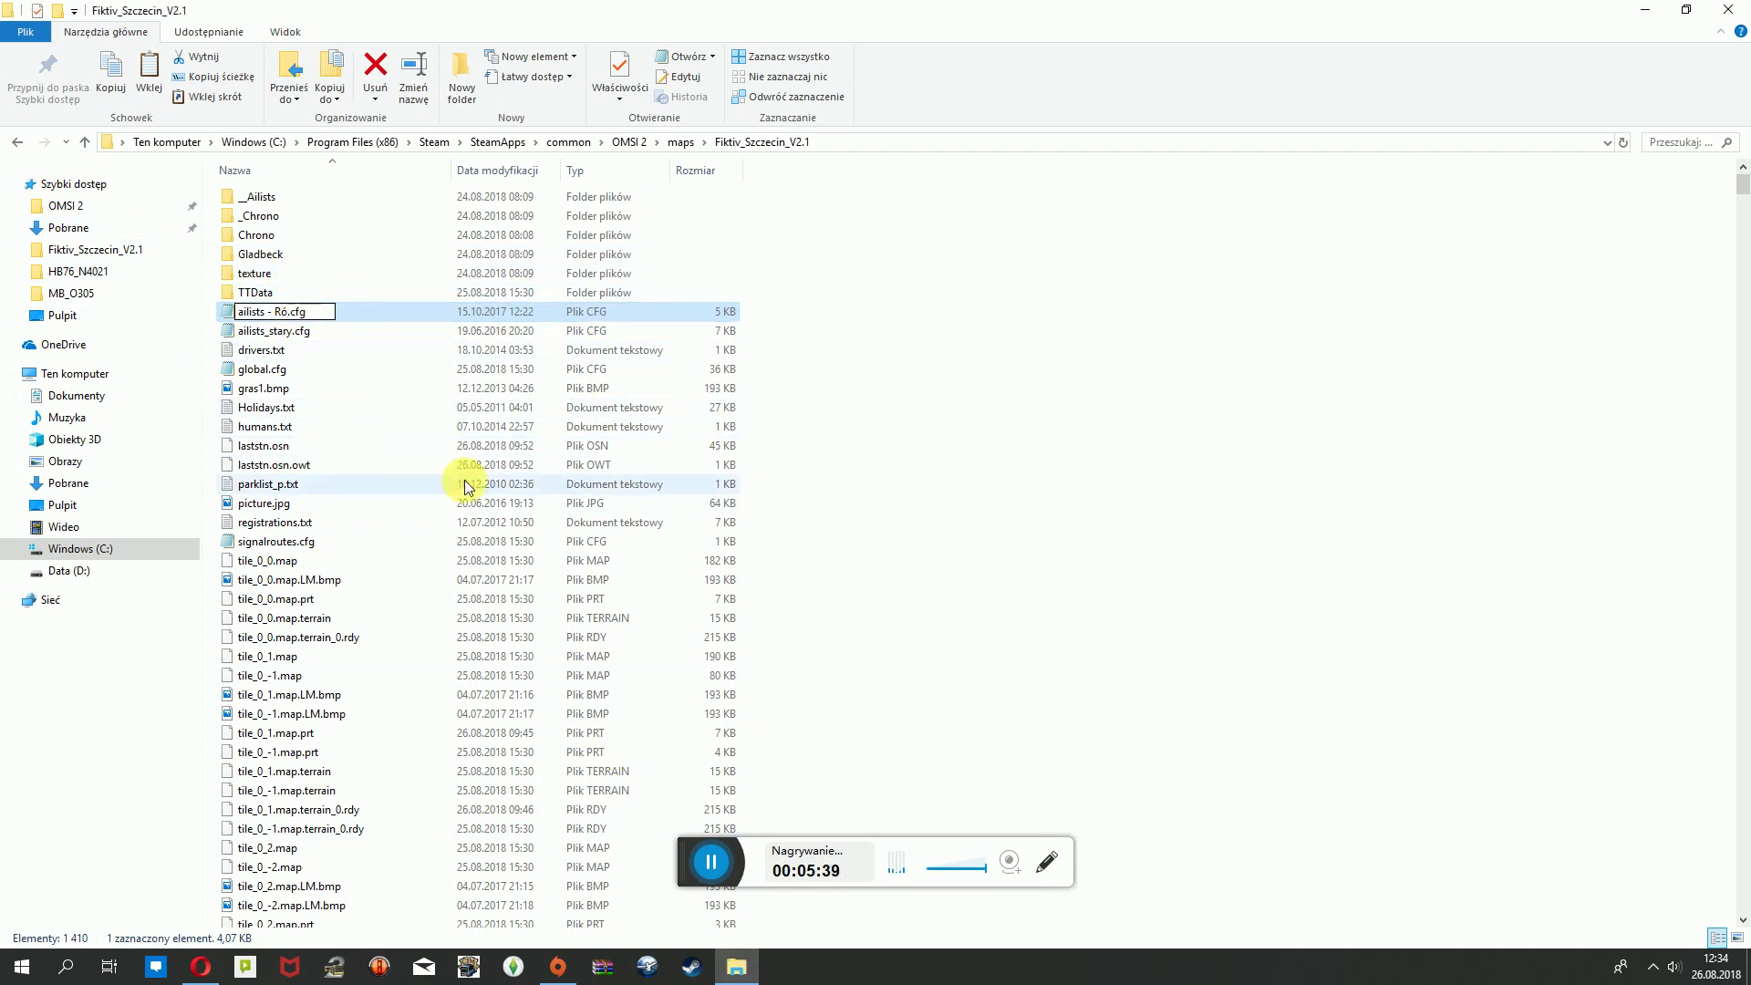
pyautogui.write('ż')
pyautogui.press('BackSpace')
pyautogui.write('ż')
pyautogui.press('BackSpace')
pyautogui.write('ż')
pyautogui.write('ne pojazdy')
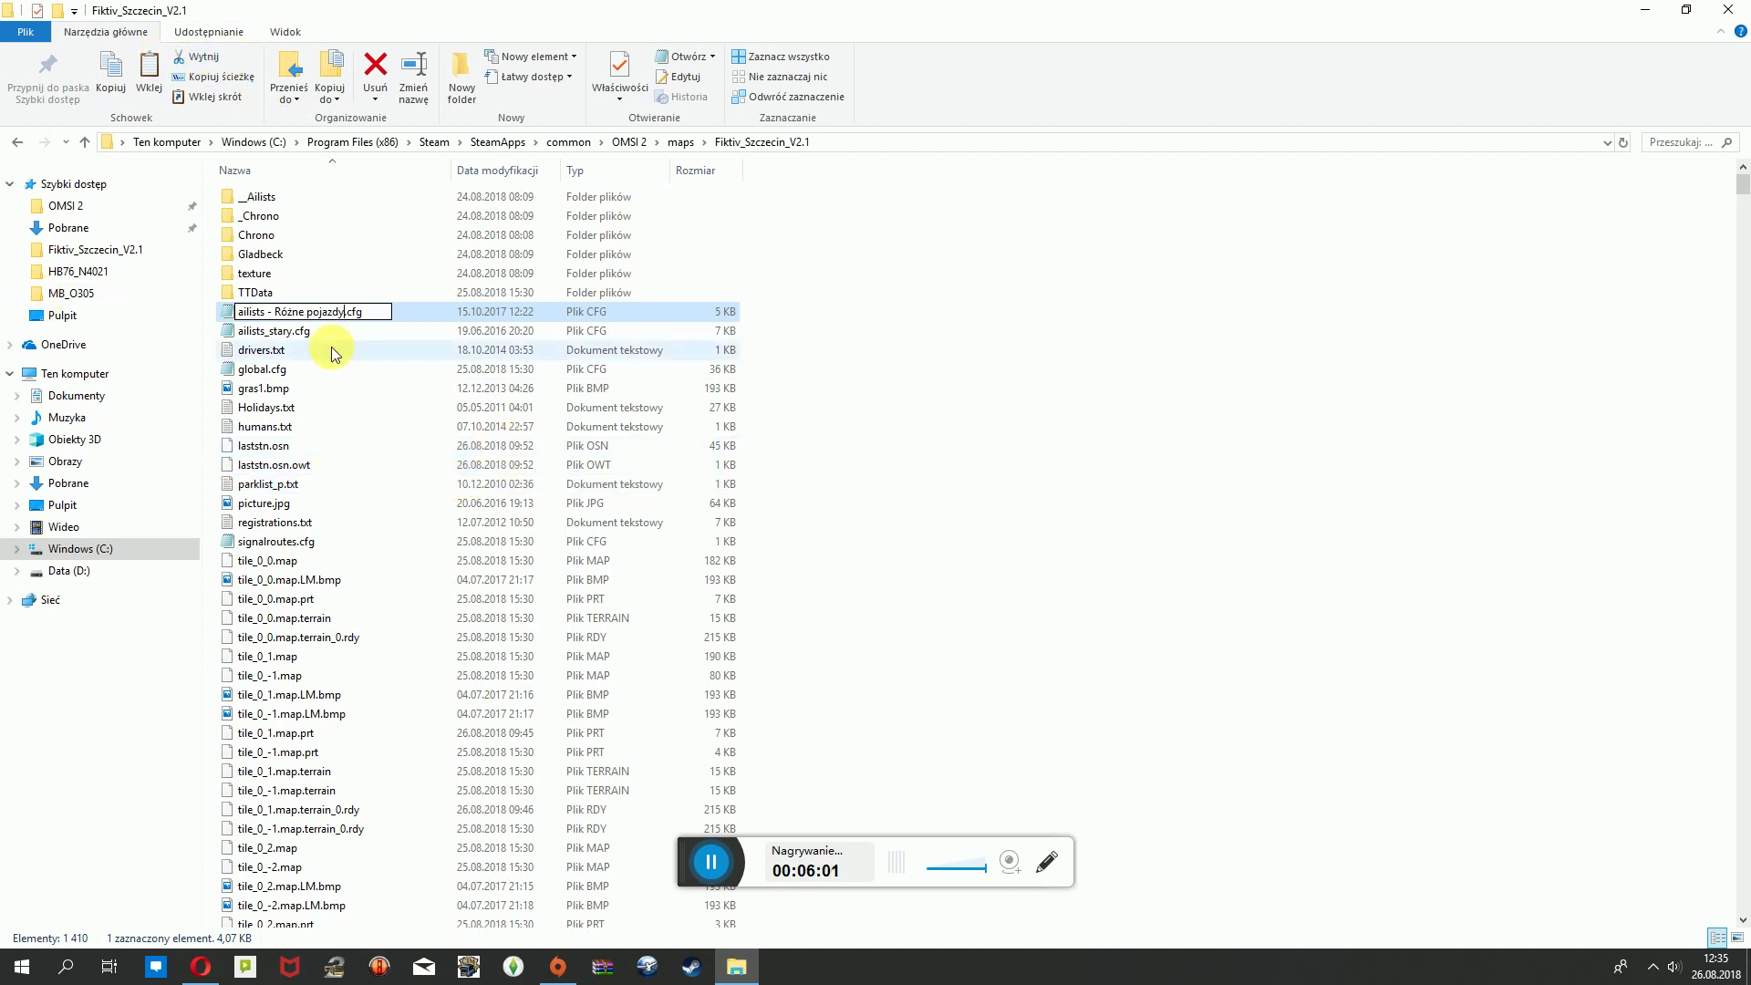
pyautogui.moveTo(918, 325); pyautogui.dragTo(965, 408)
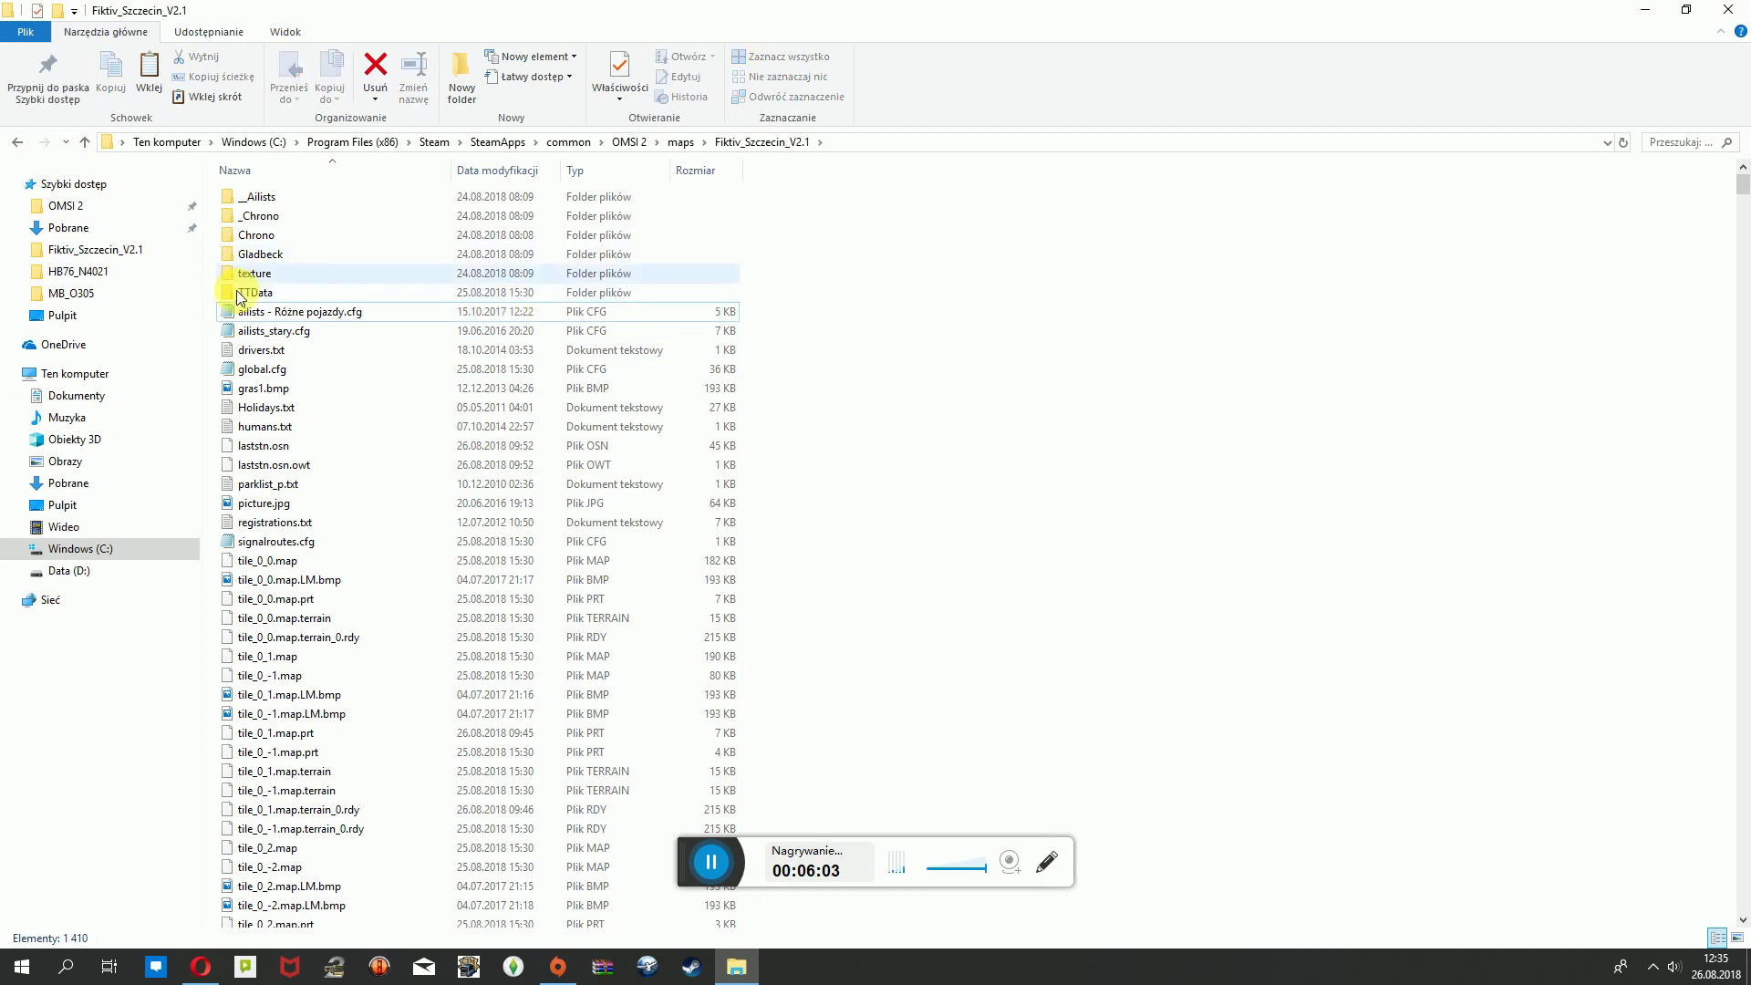
# Rename ailists_stary.cfg to ailists.cfg by removing the "_stary" suffix.
pyautogui.click(269, 332)
pyautogui.click(273, 331)
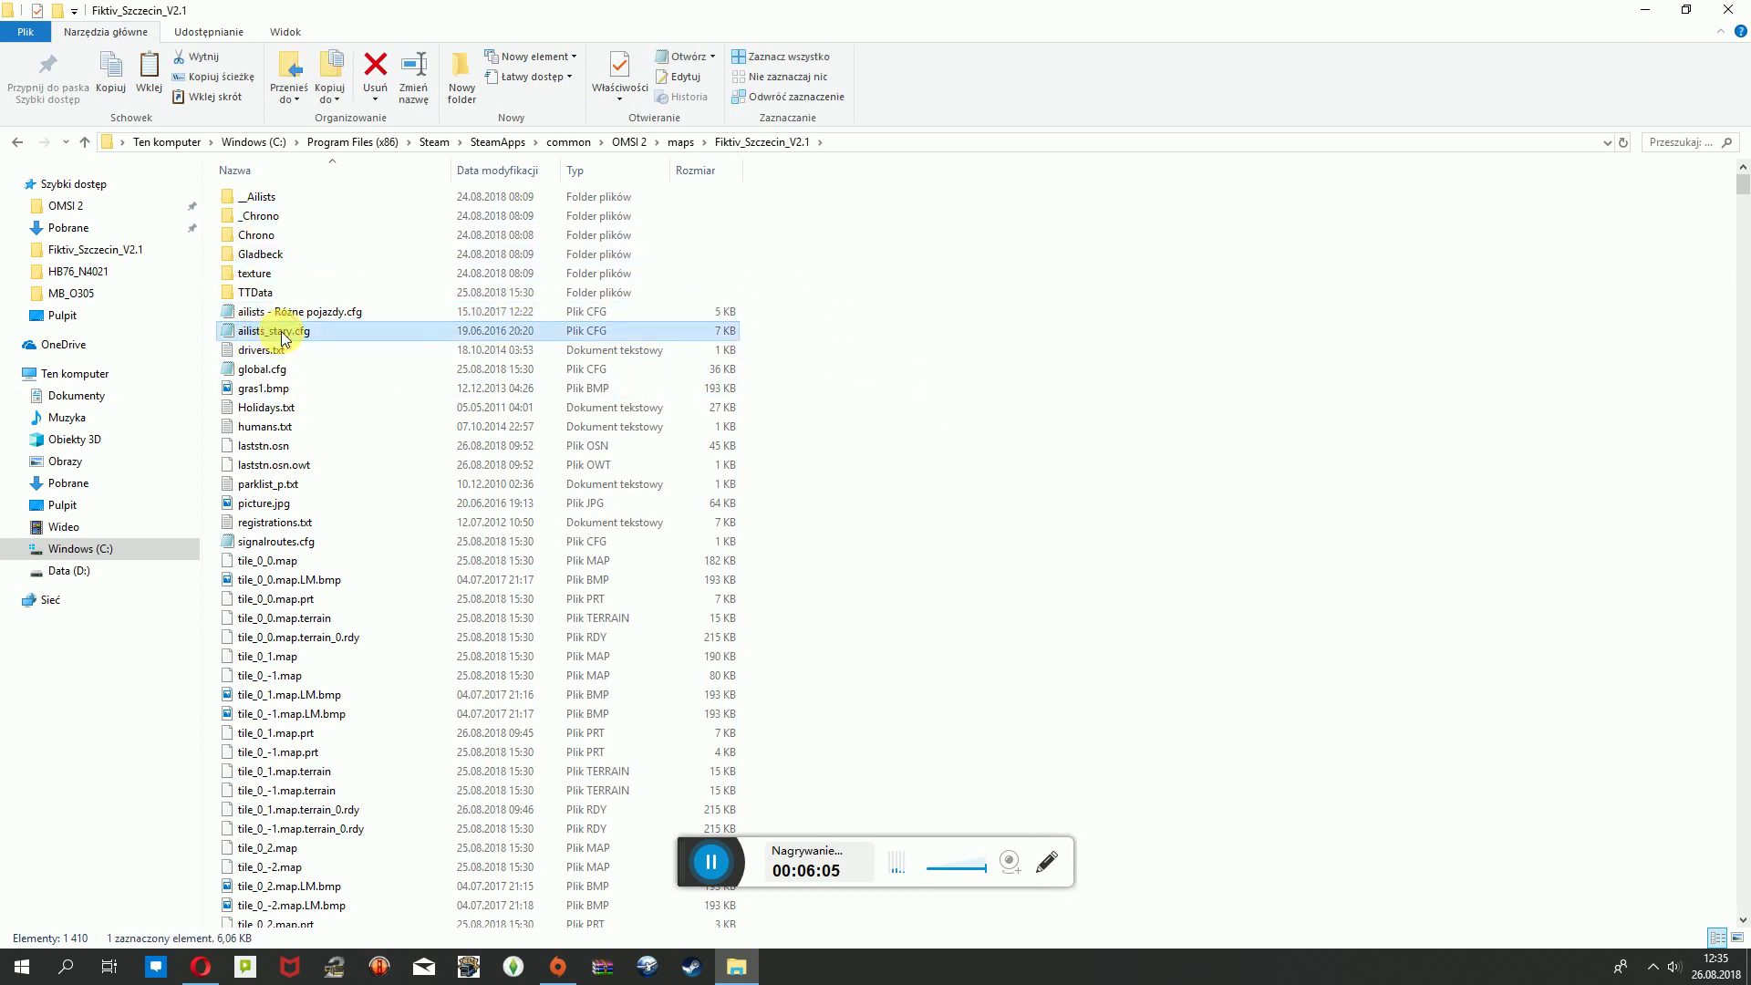
pyautogui.click(292, 331)
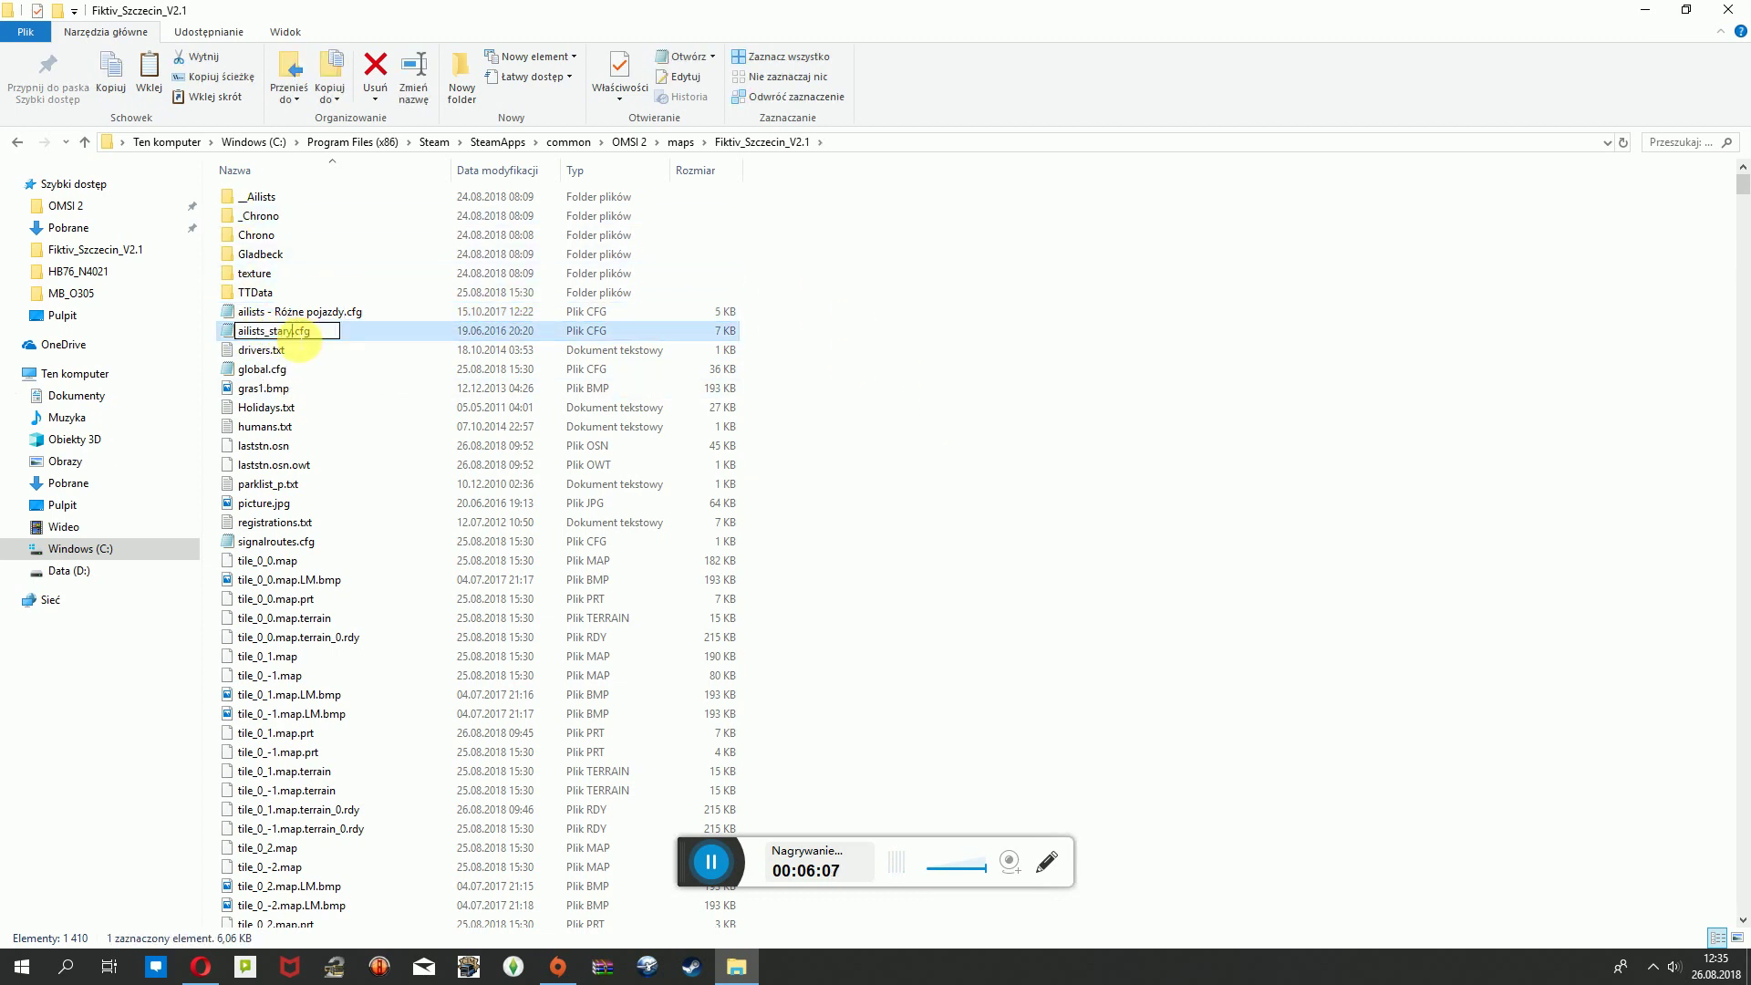
pyautogui.press('BackSpace')
pyautogui.press('BackSpace')
pyautogui.press('BackSpace')
pyautogui.press('BackSpace')
pyautogui.press('BackSpace')
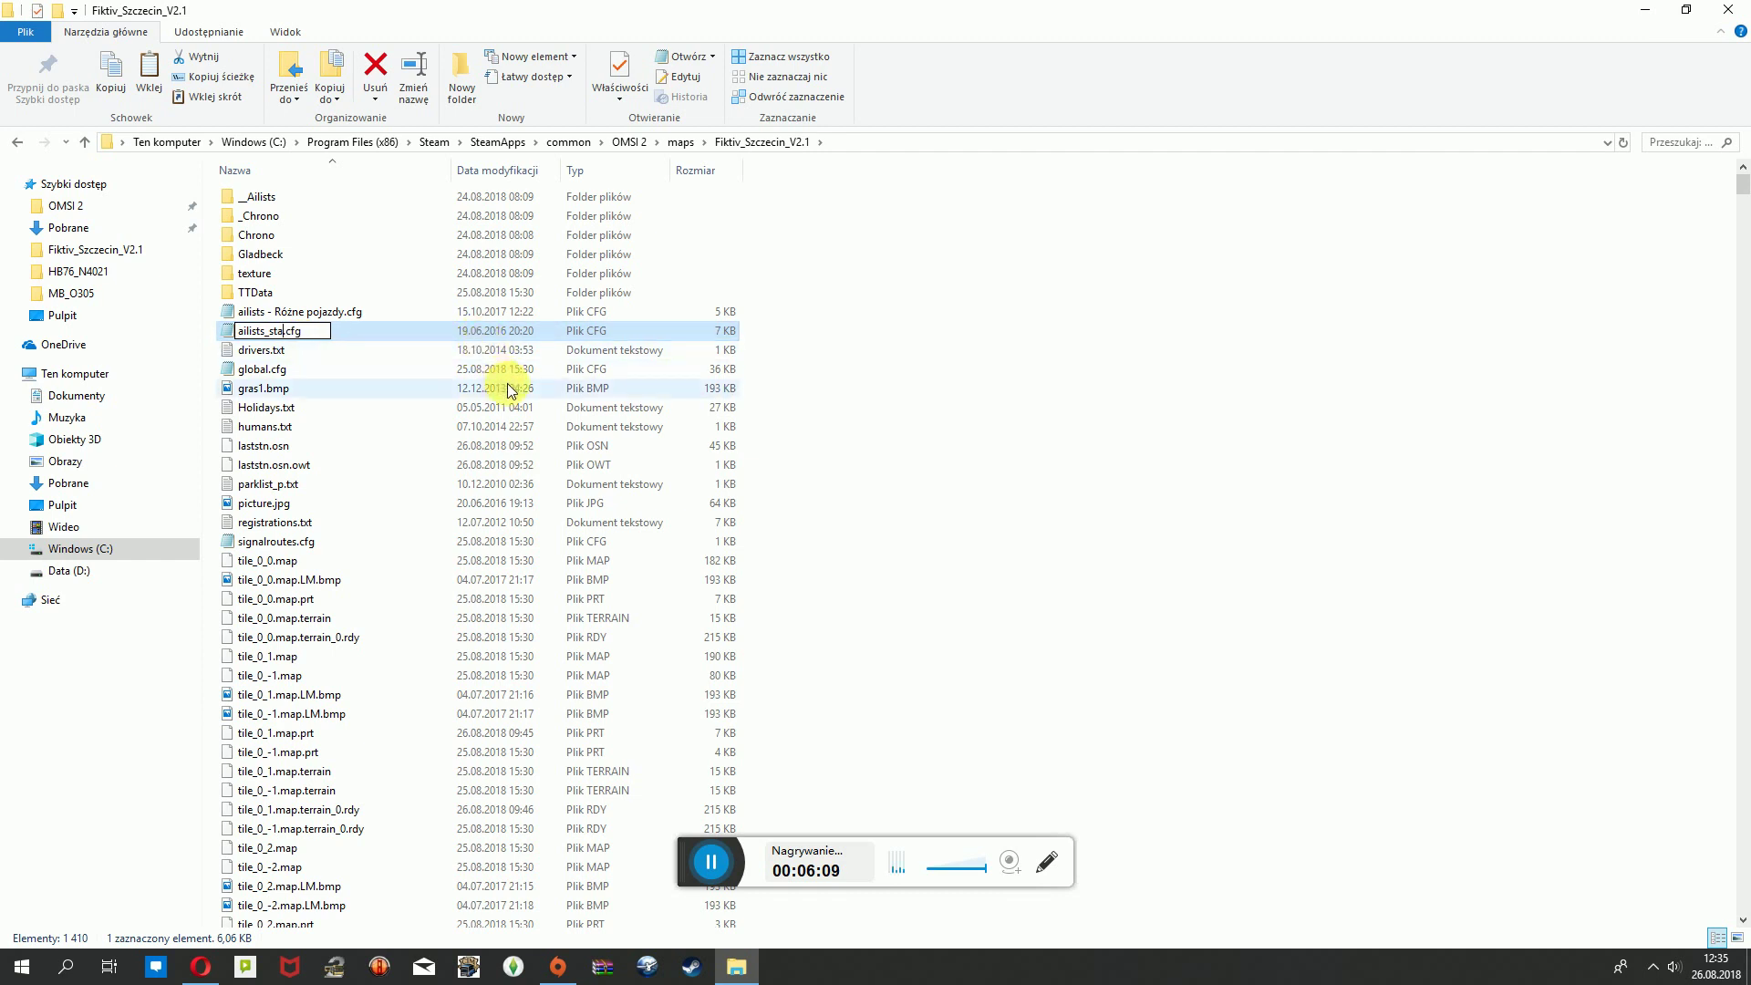
pyautogui.press('BackSpace')
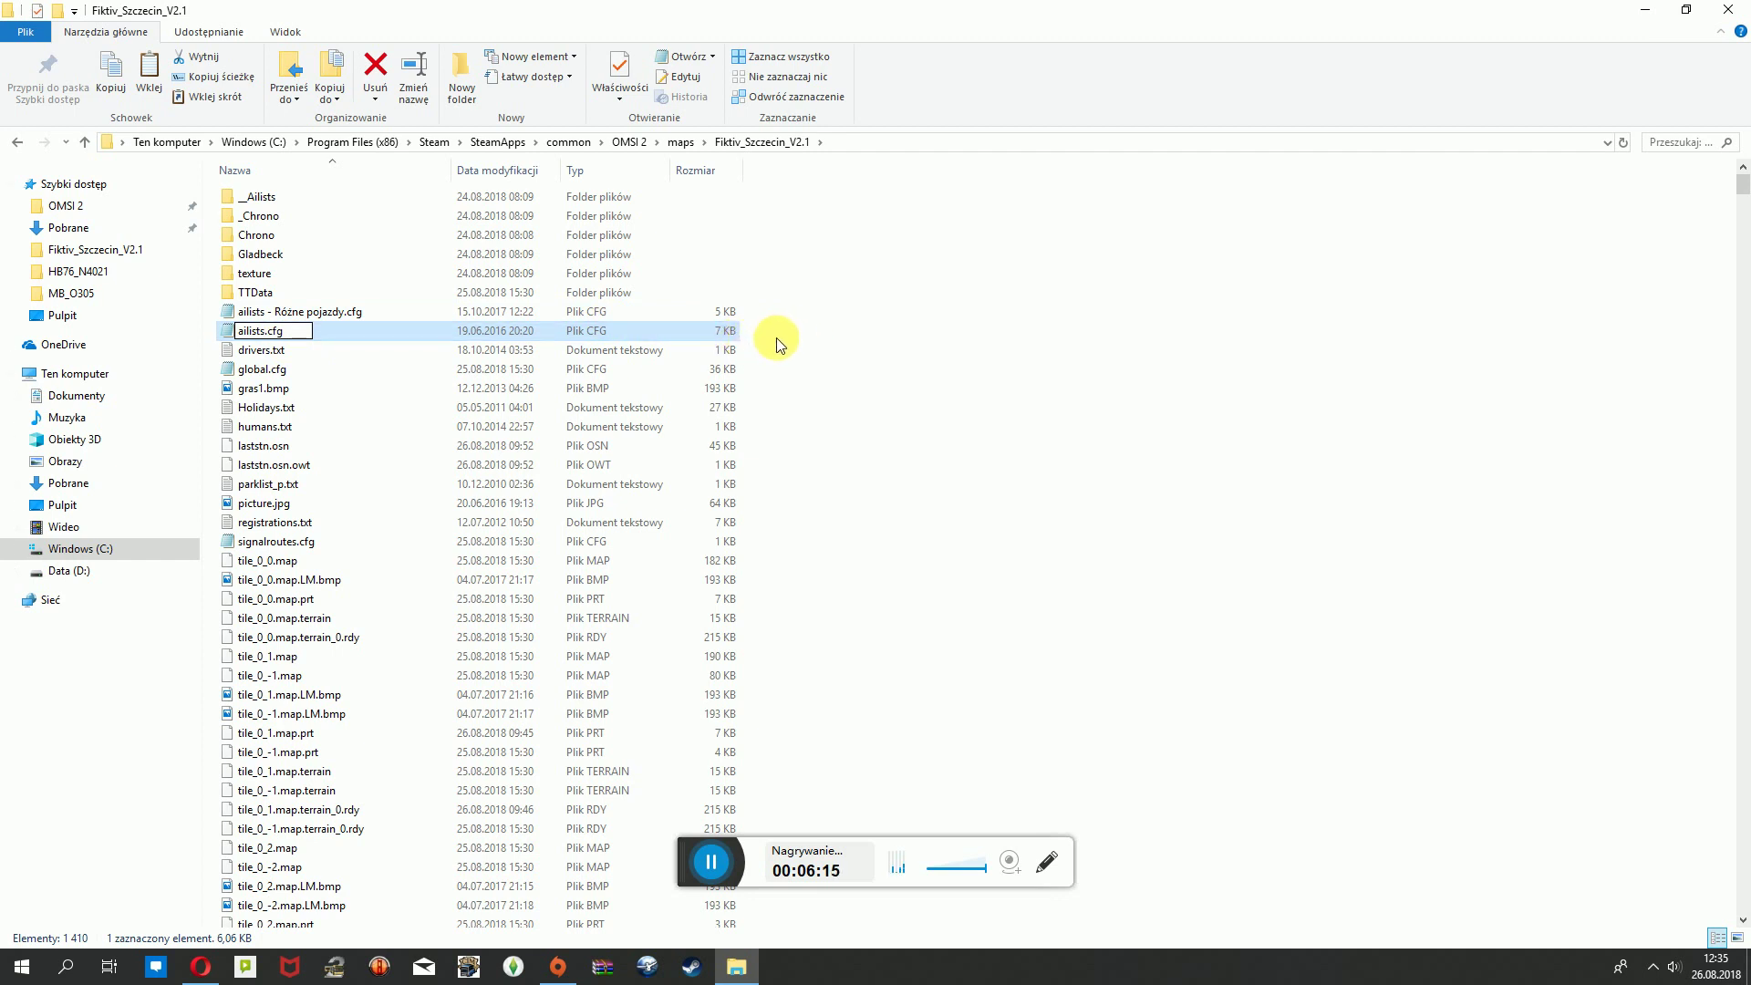
pyautogui.click(802, 324)
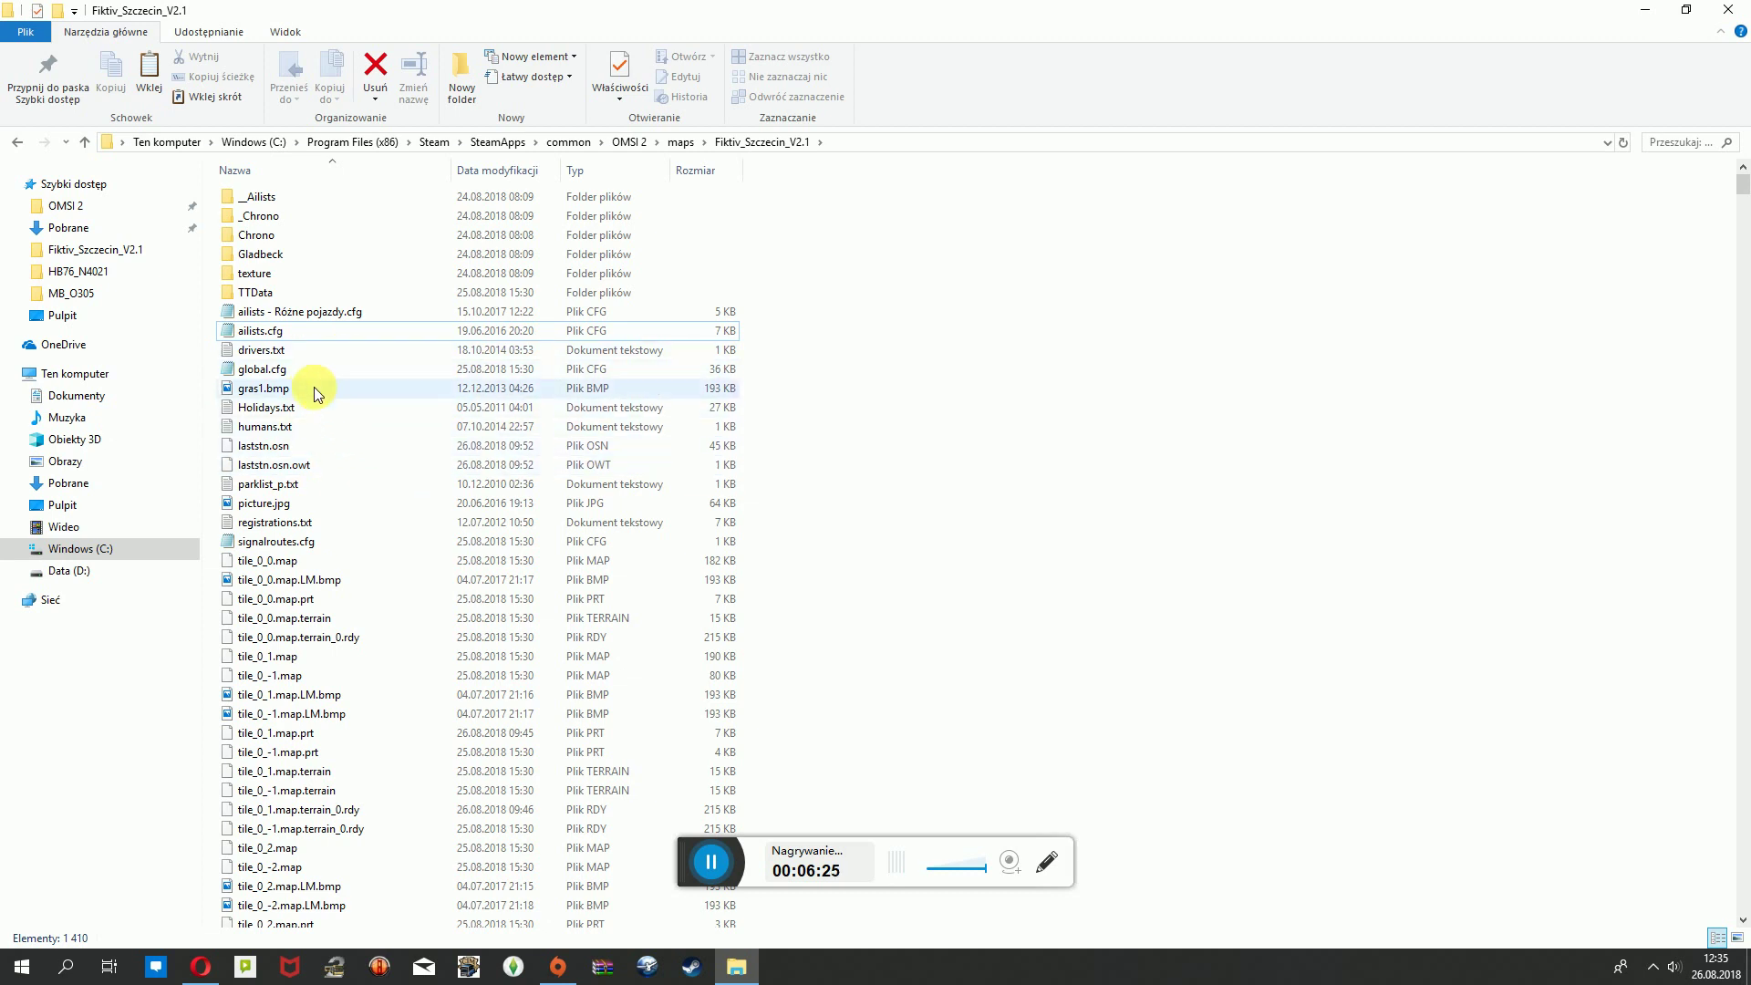
# Open drivers.txt in Notepad, view its driver model entries and close the file.
pyautogui.click(335, 352)
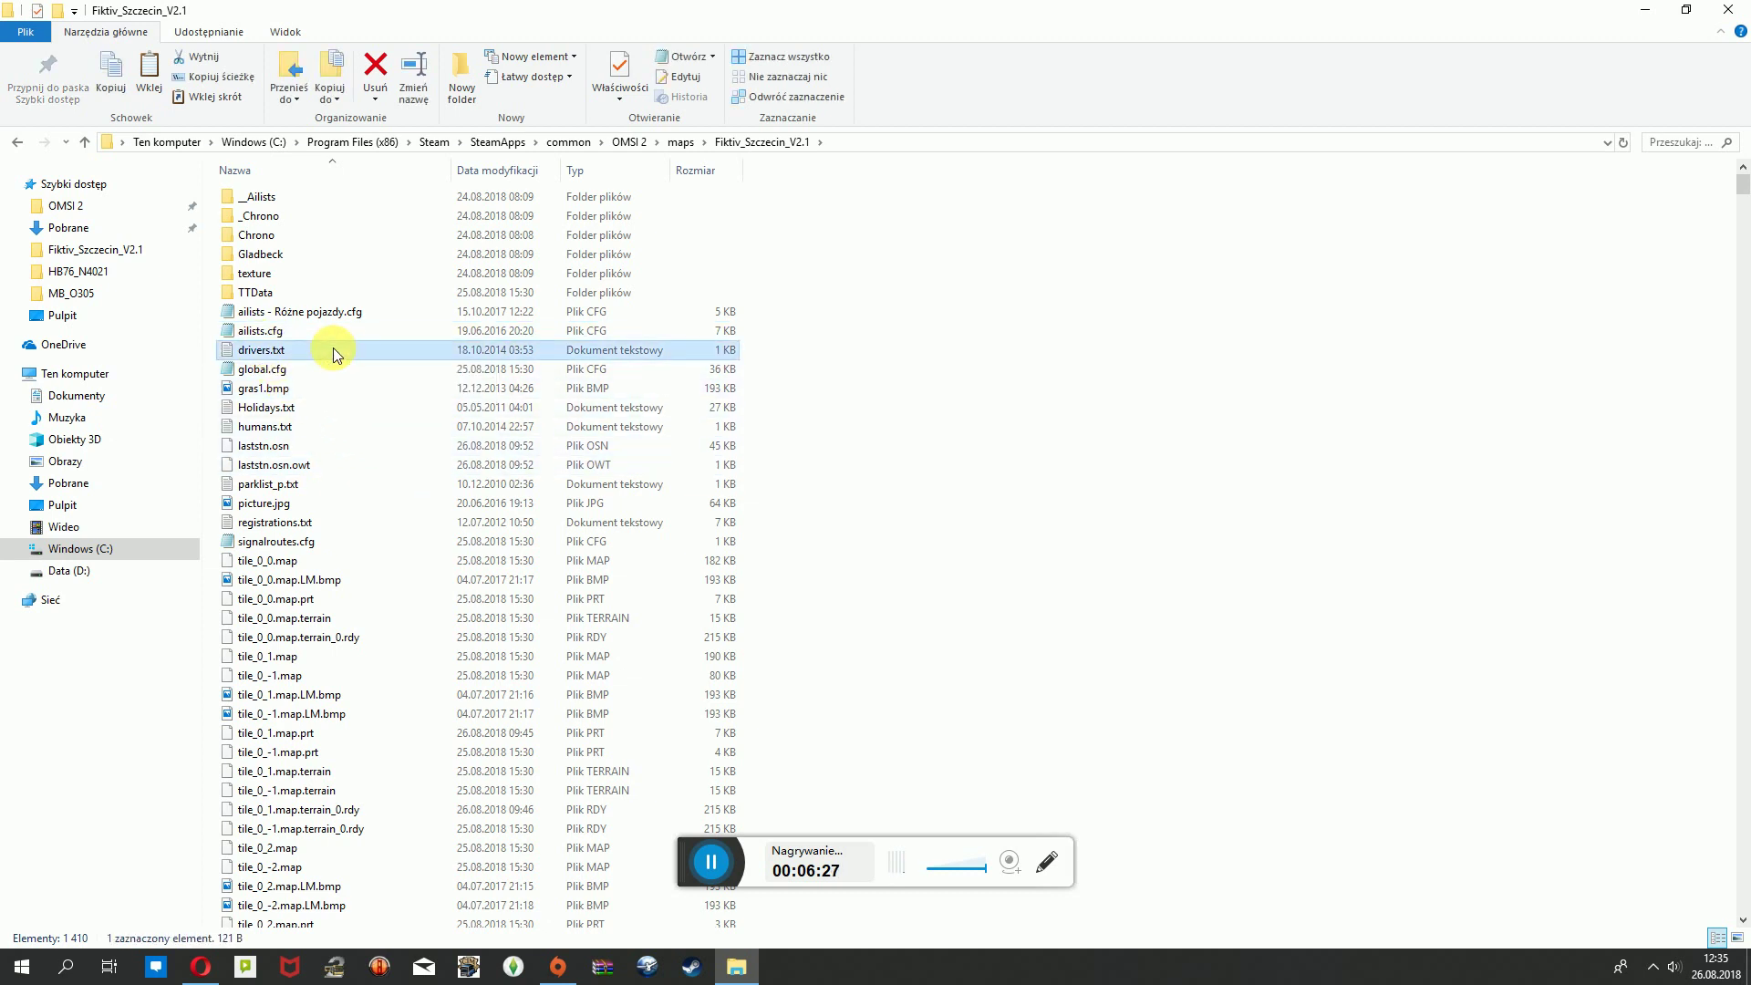
pyautogui.press('Return')
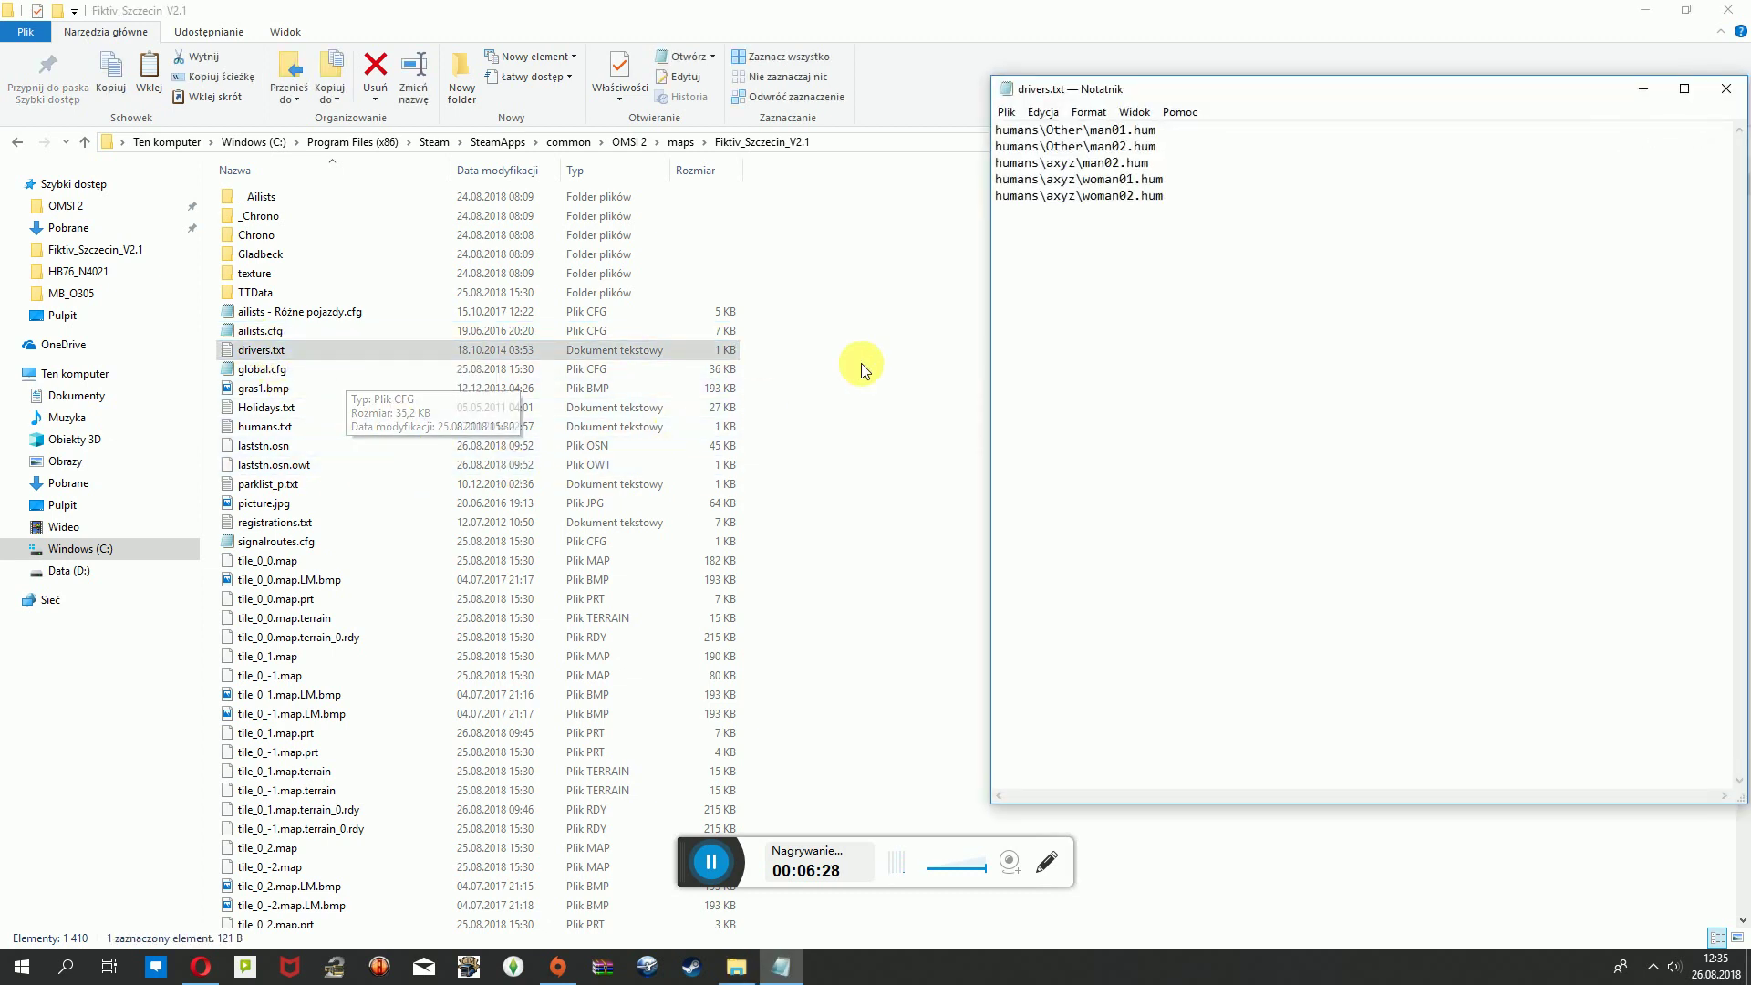
pyautogui.click(1726, 89)
pyautogui.click(948, 351)
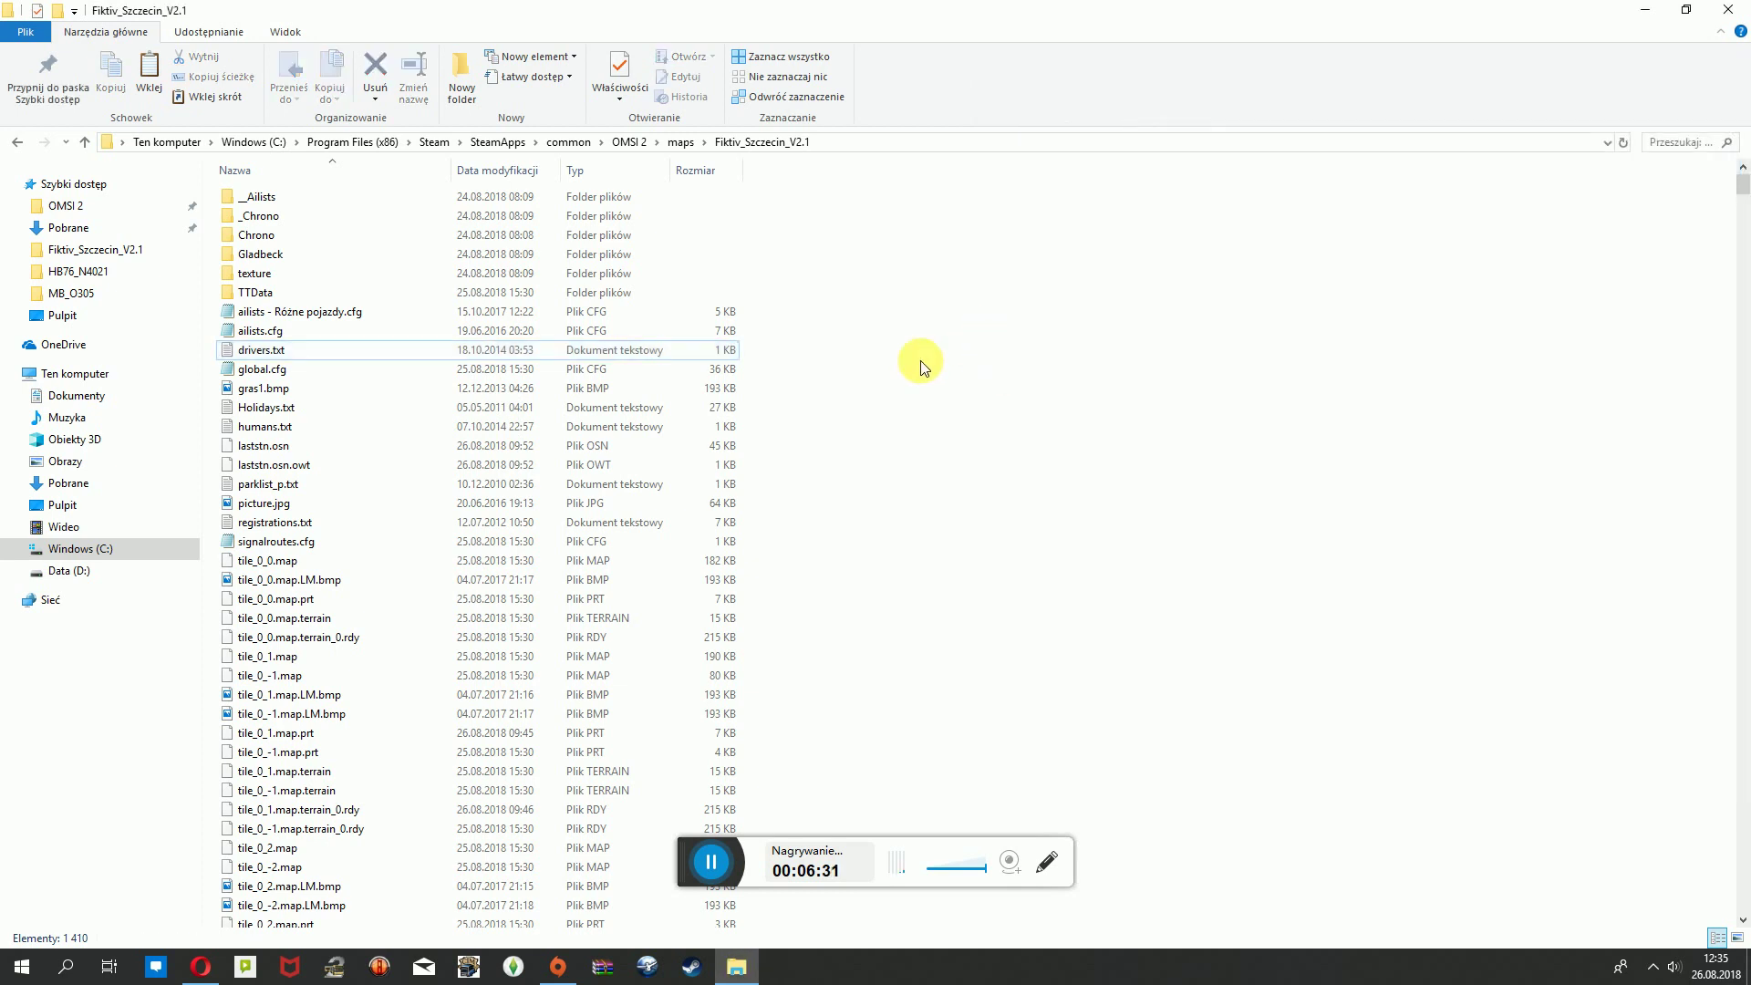
# Open global.cfg in Notepad and highlight the map's entries under [name] and [friendlyname].
pyautogui.doubleClick(248, 369)
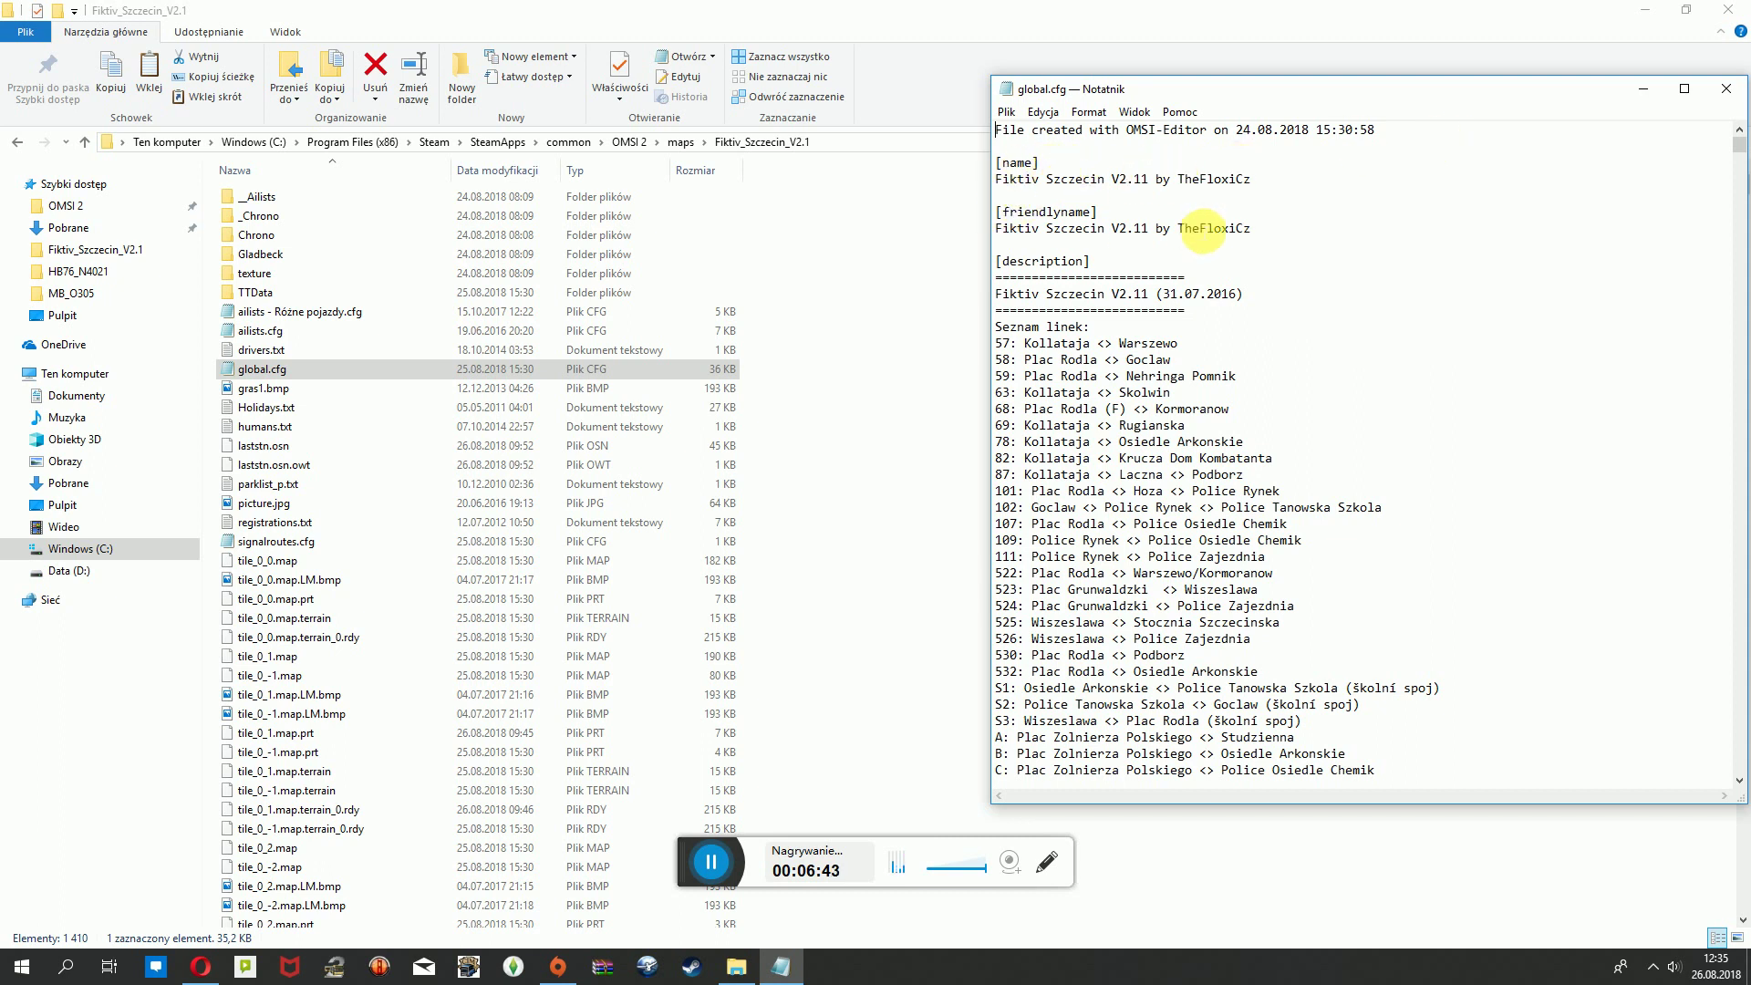
pyautogui.moveTo(1271, 187); pyautogui.dragTo(992, 194)
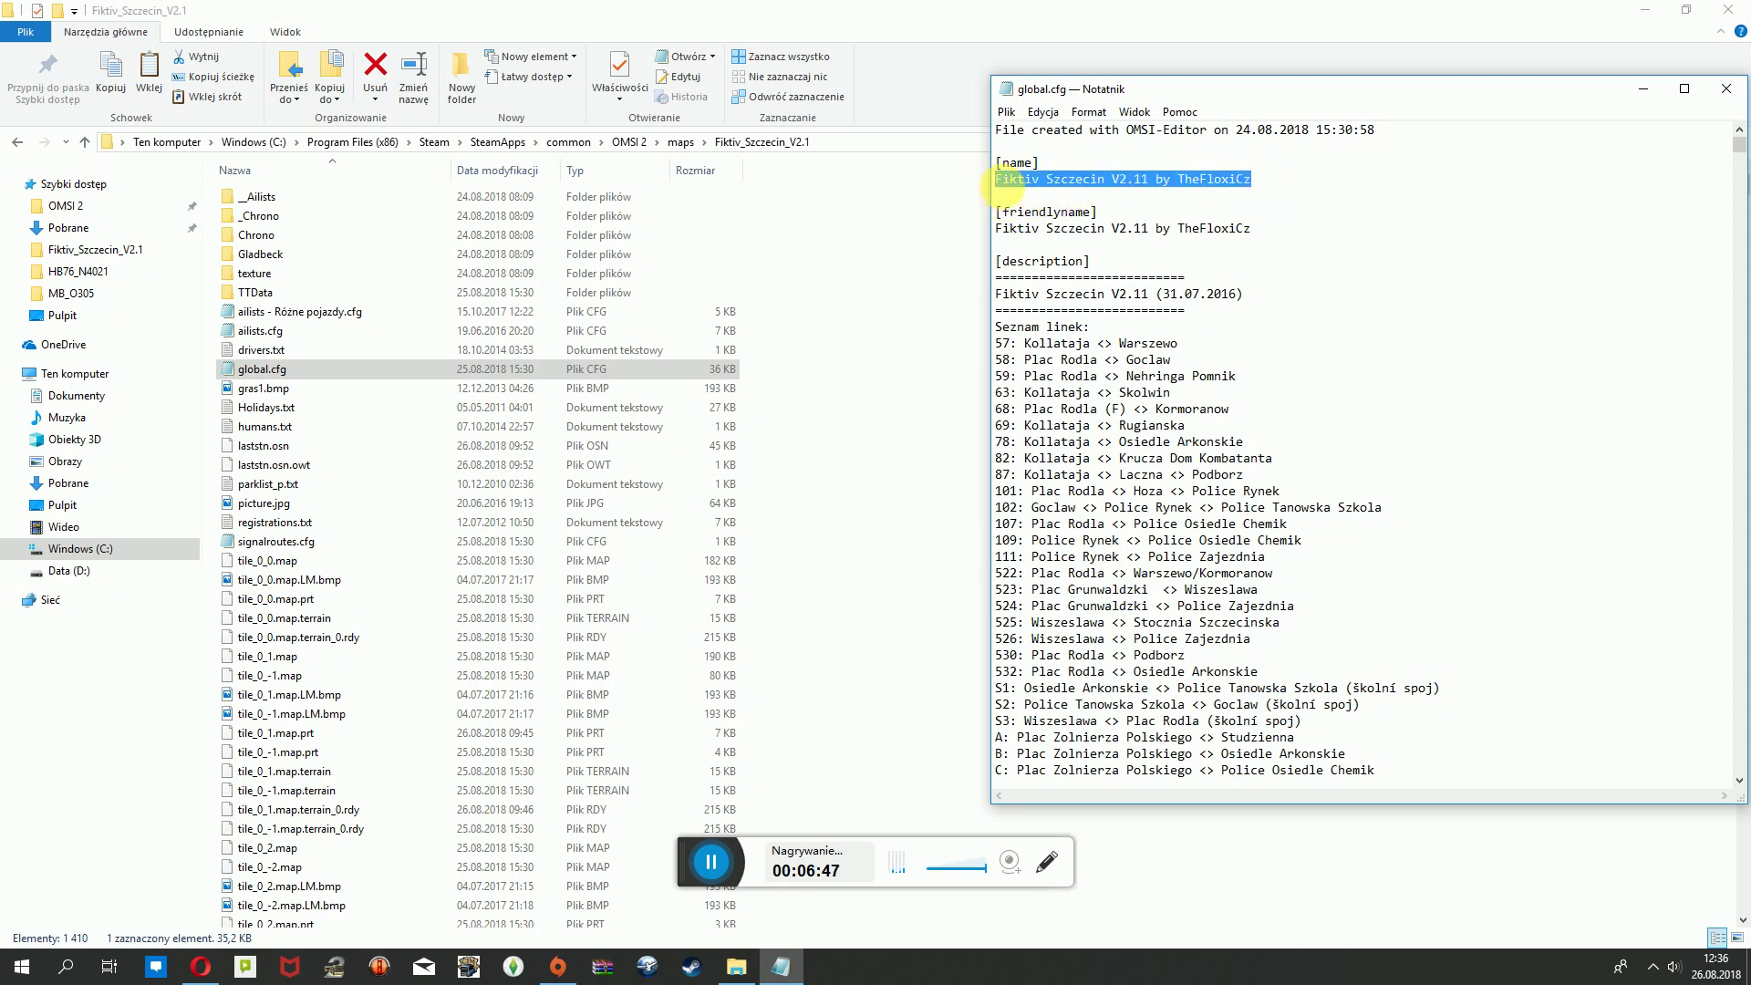
pyautogui.click(1288, 185)
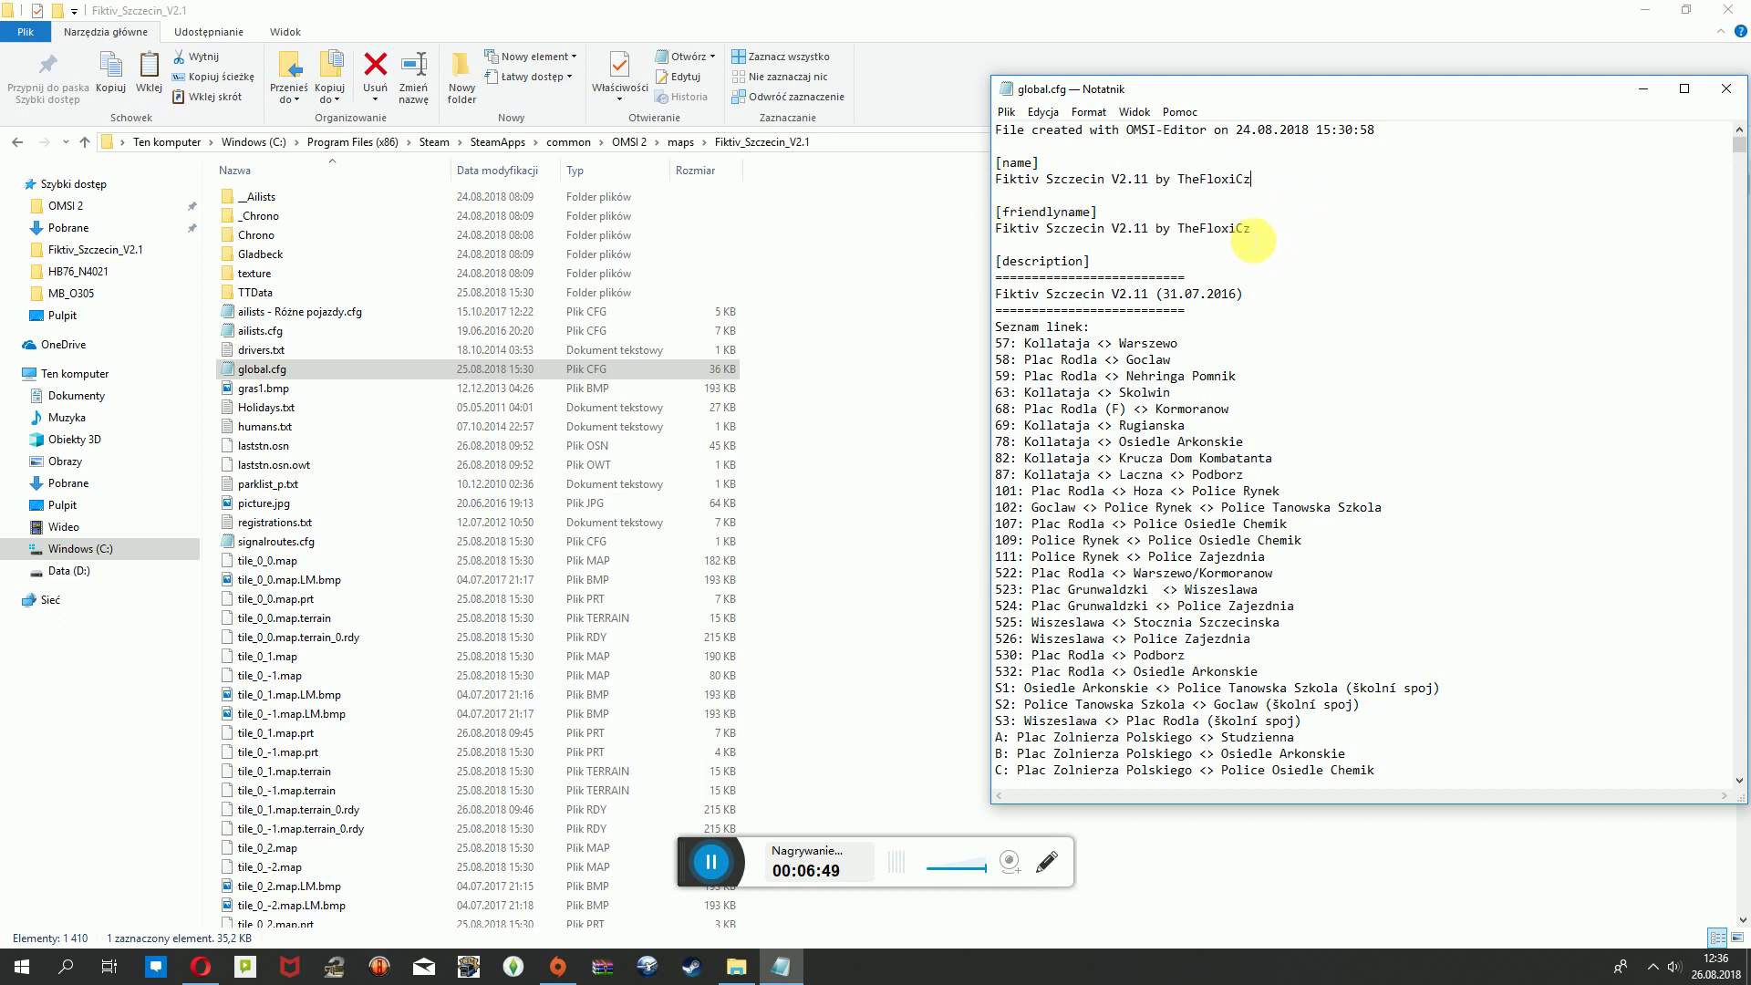
pyautogui.click(1045, 246)
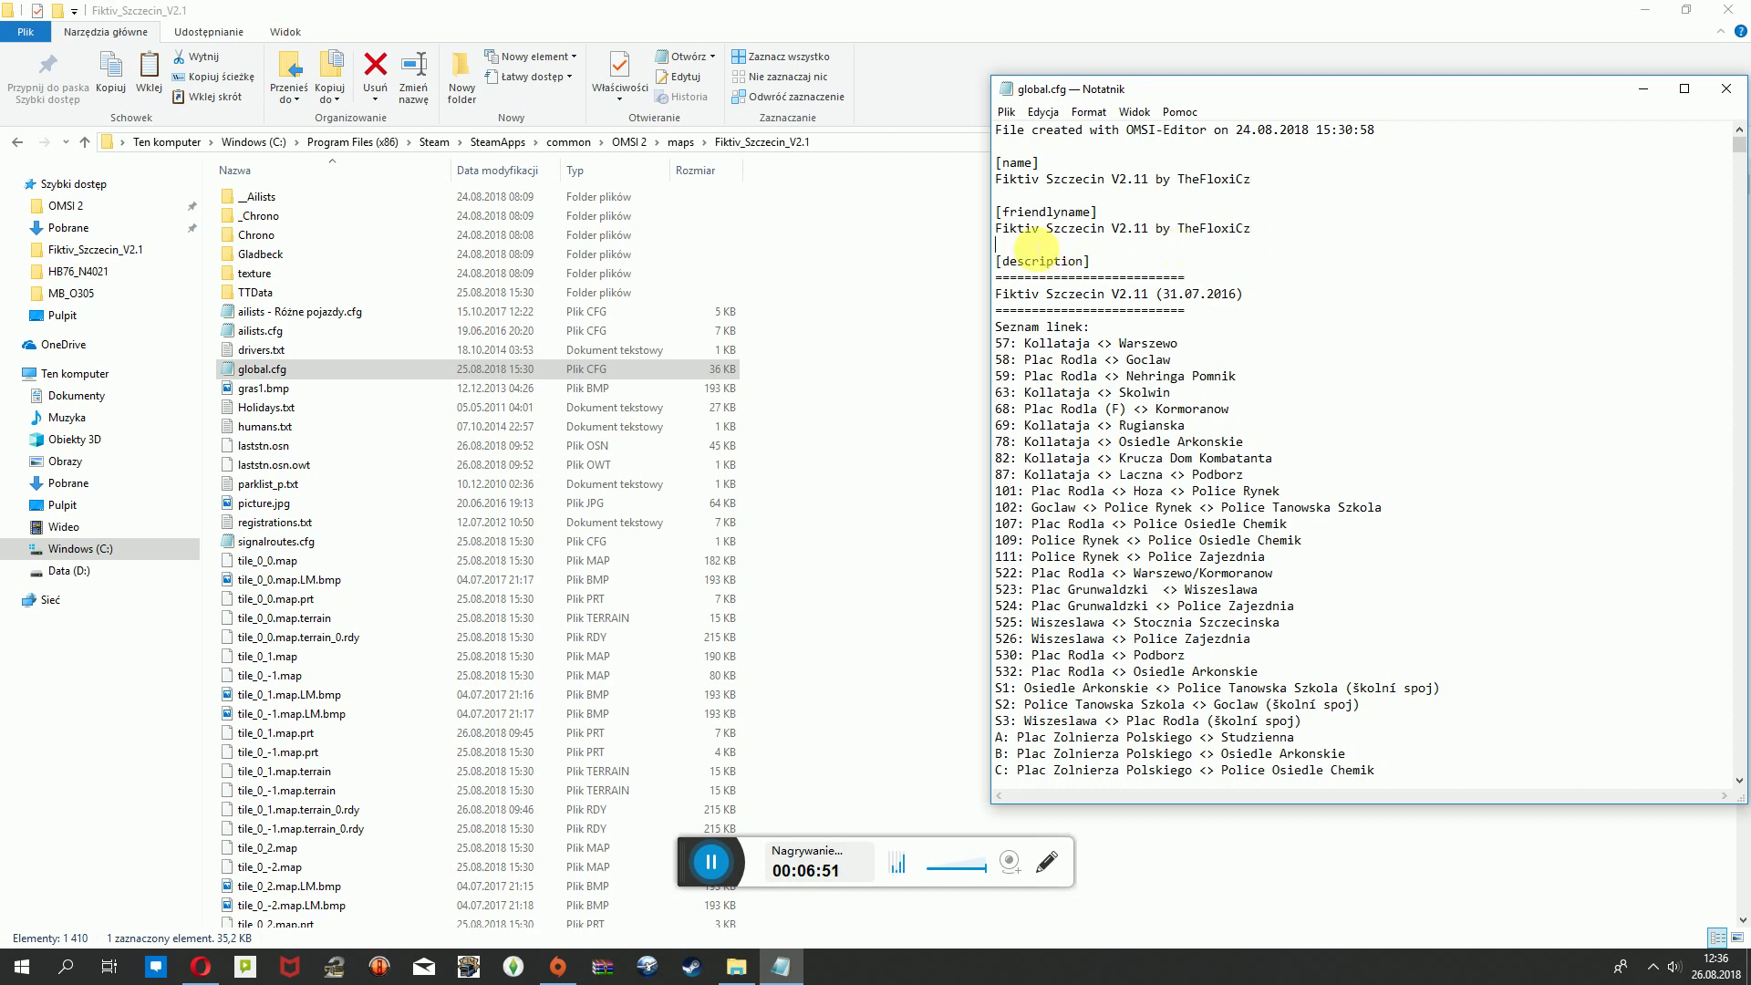
pyautogui.moveTo(1044, 246); pyautogui.dragTo(964, 234)
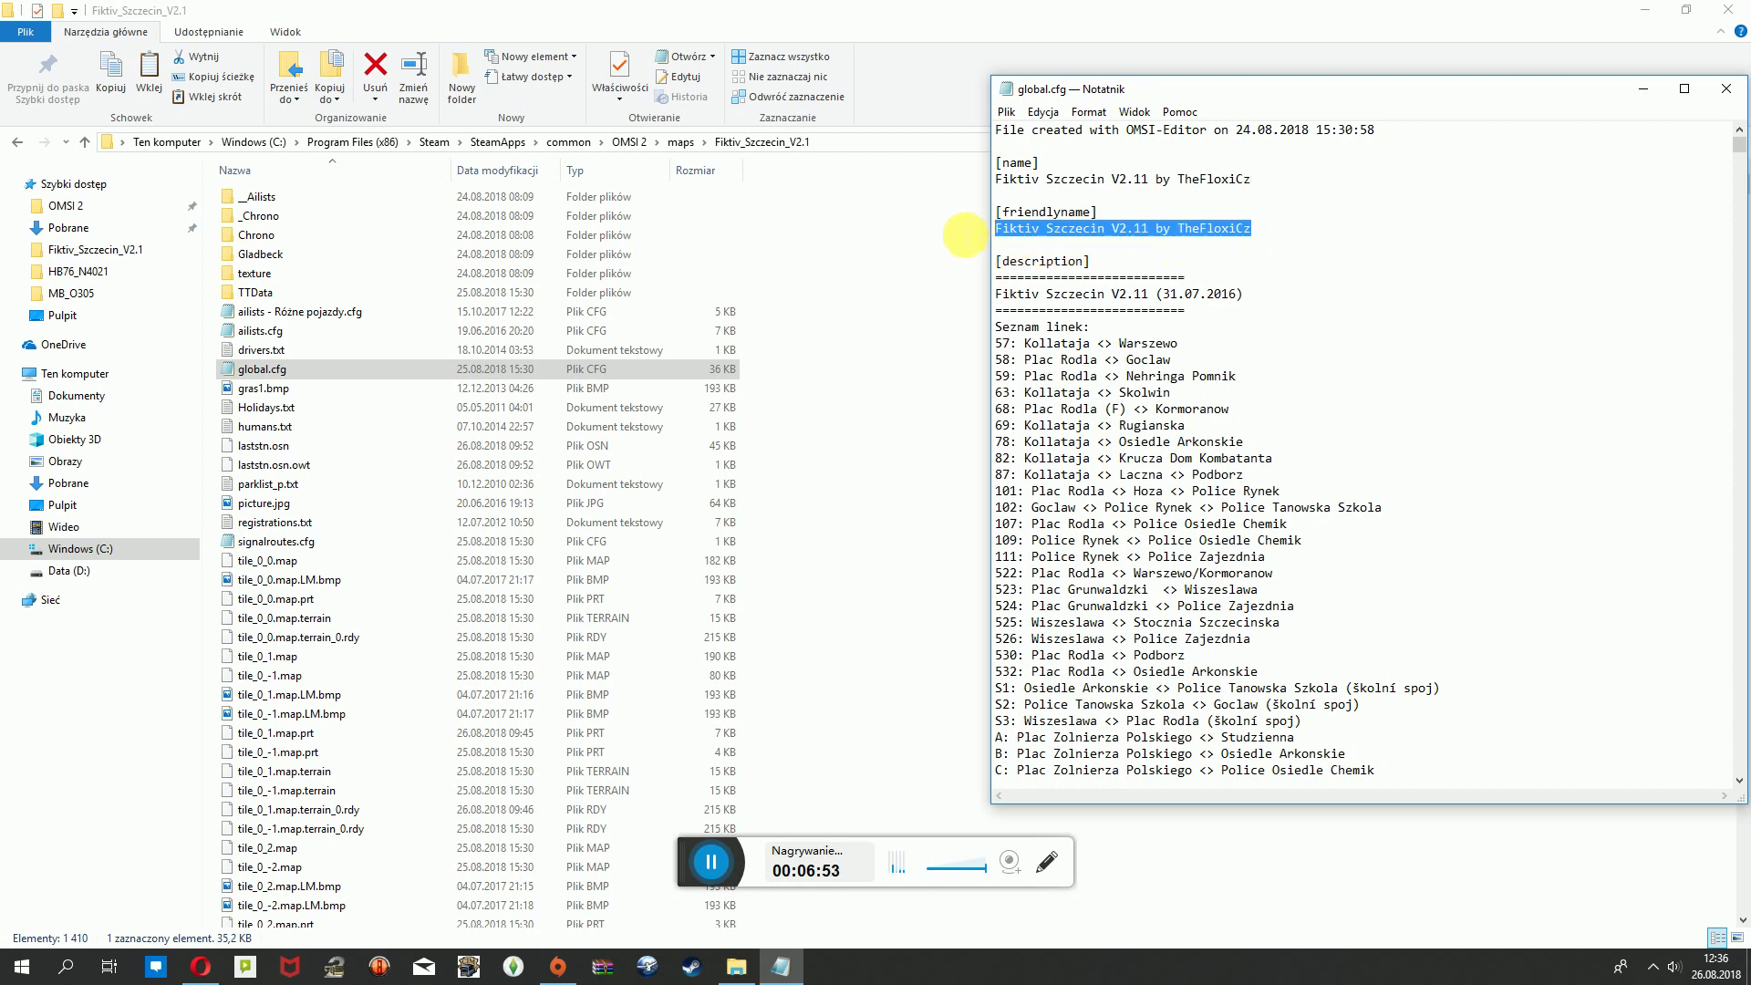
# Replace the word "Seznam" with "Dostepne" in the line-list heading of the [description] section.
pyautogui.click(1277, 230)
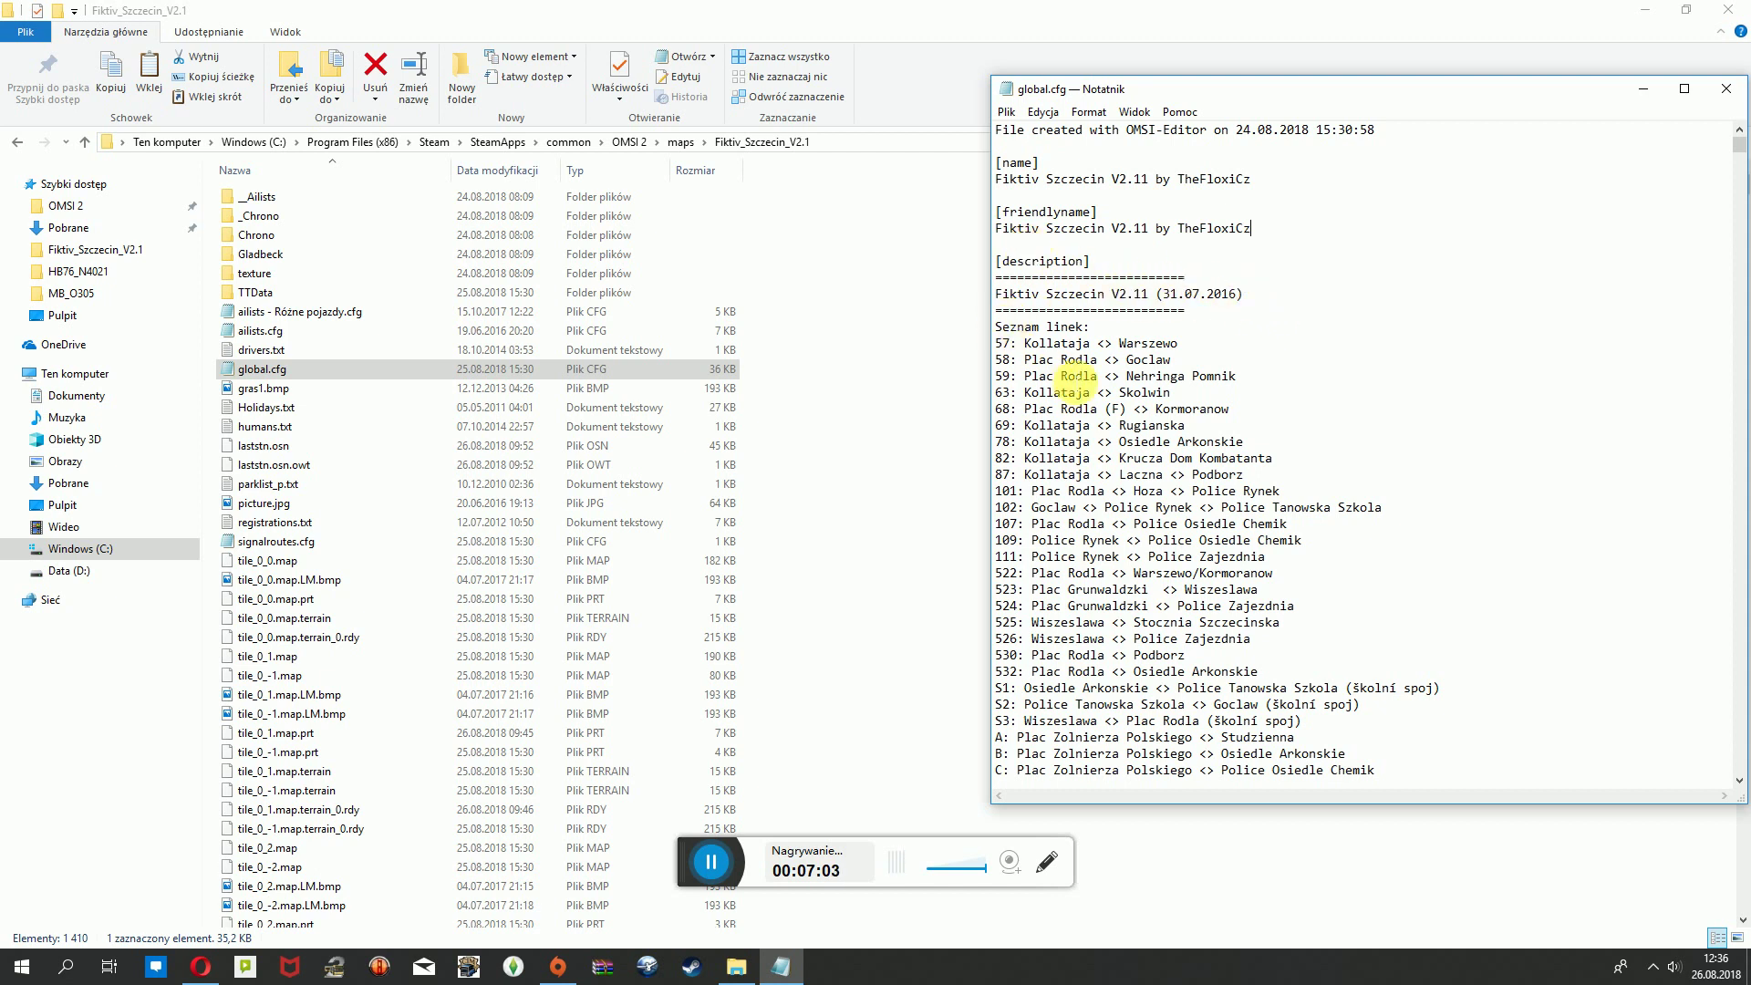
pyautogui.scroll(-5, 1058, 374)
pyautogui.scroll(5, 1095, 525)
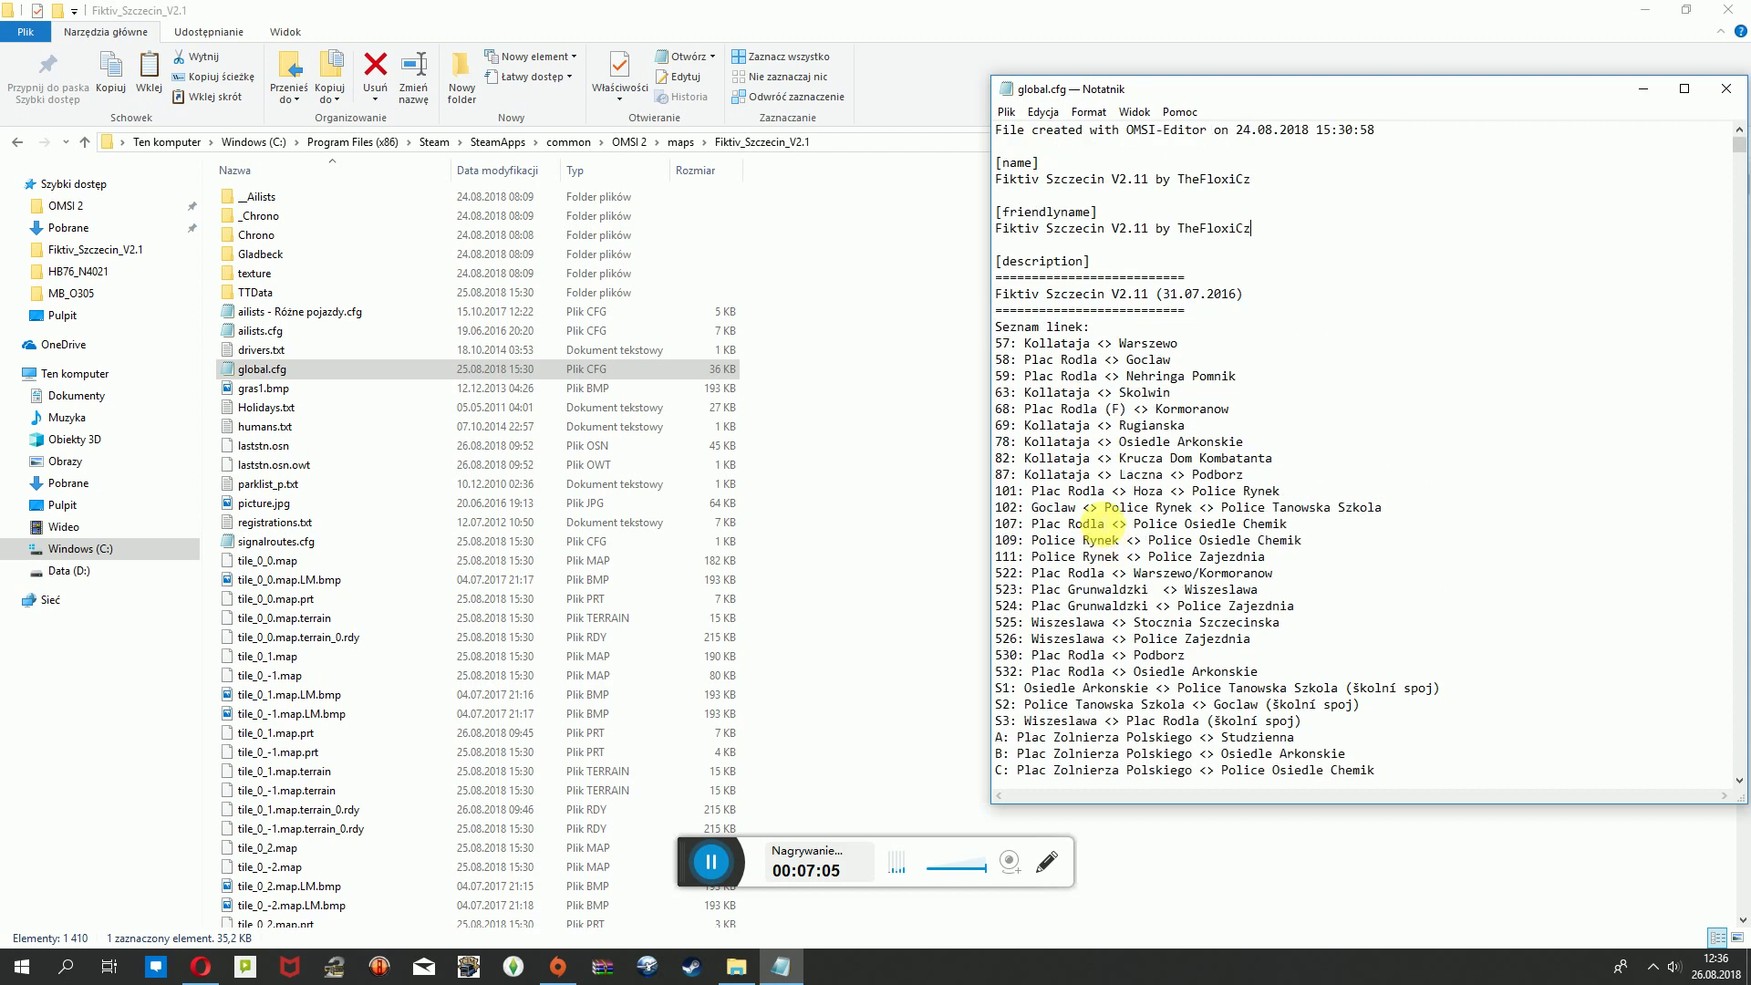
pyautogui.scroll(-5, 1127, 342)
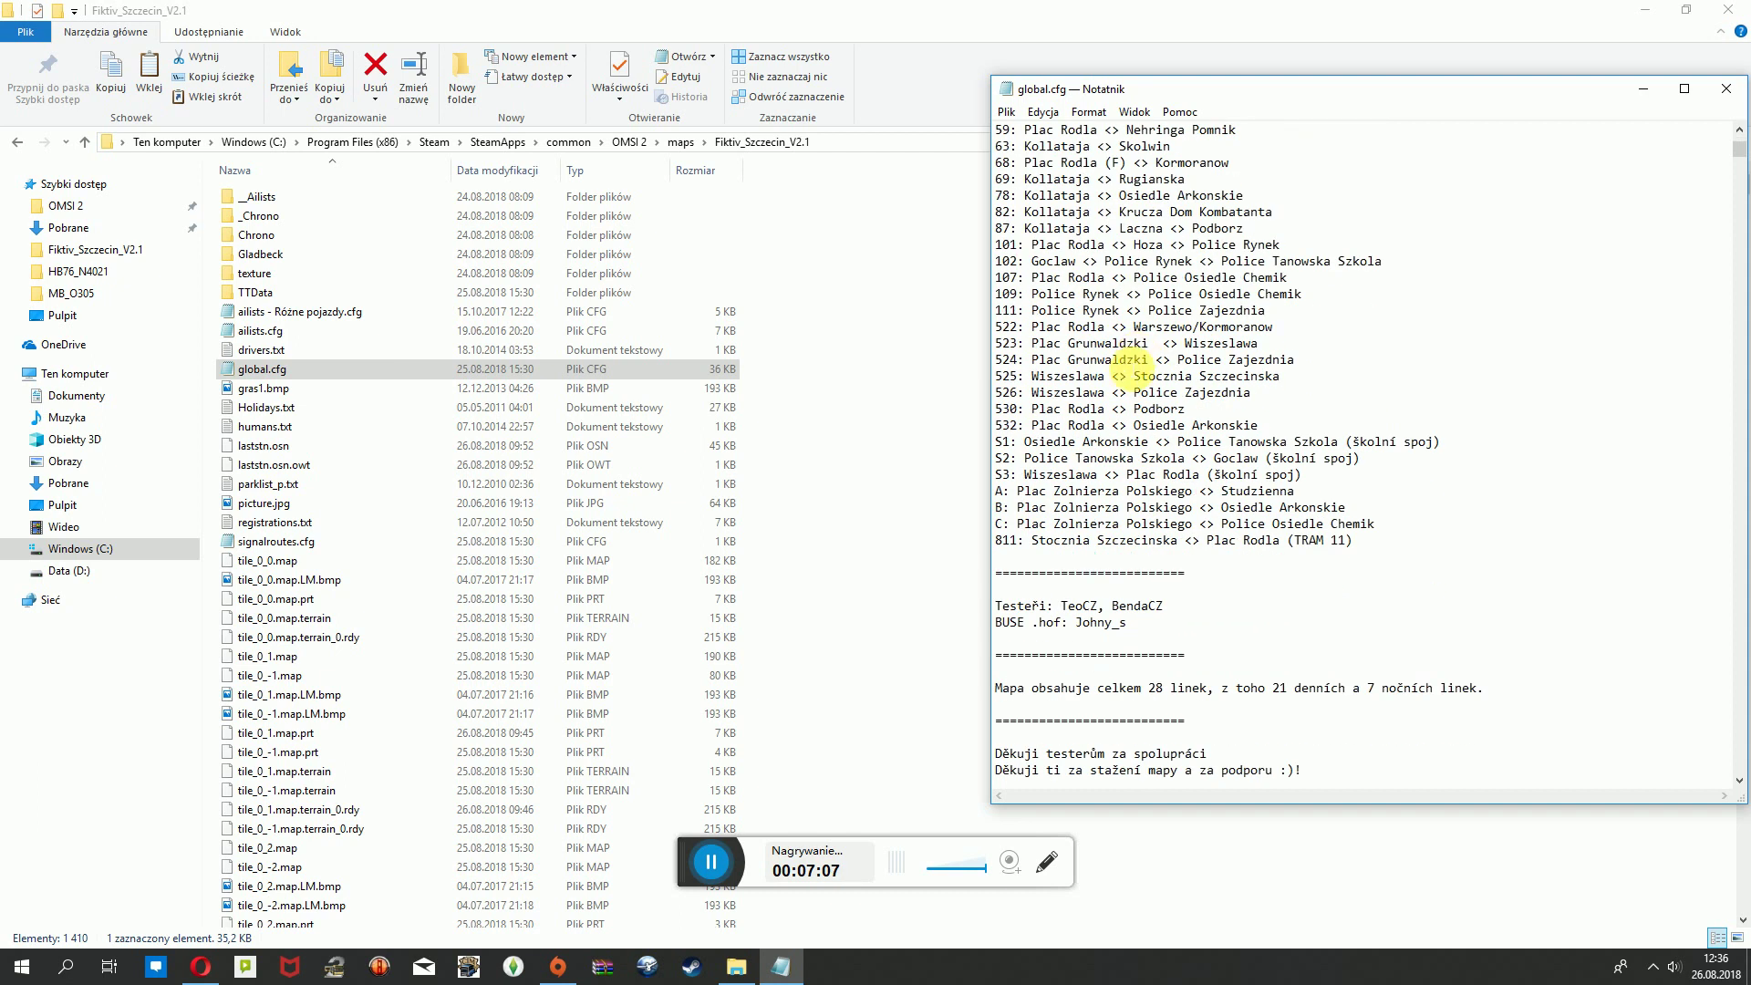
pyautogui.scroll(5, 1061, 460)
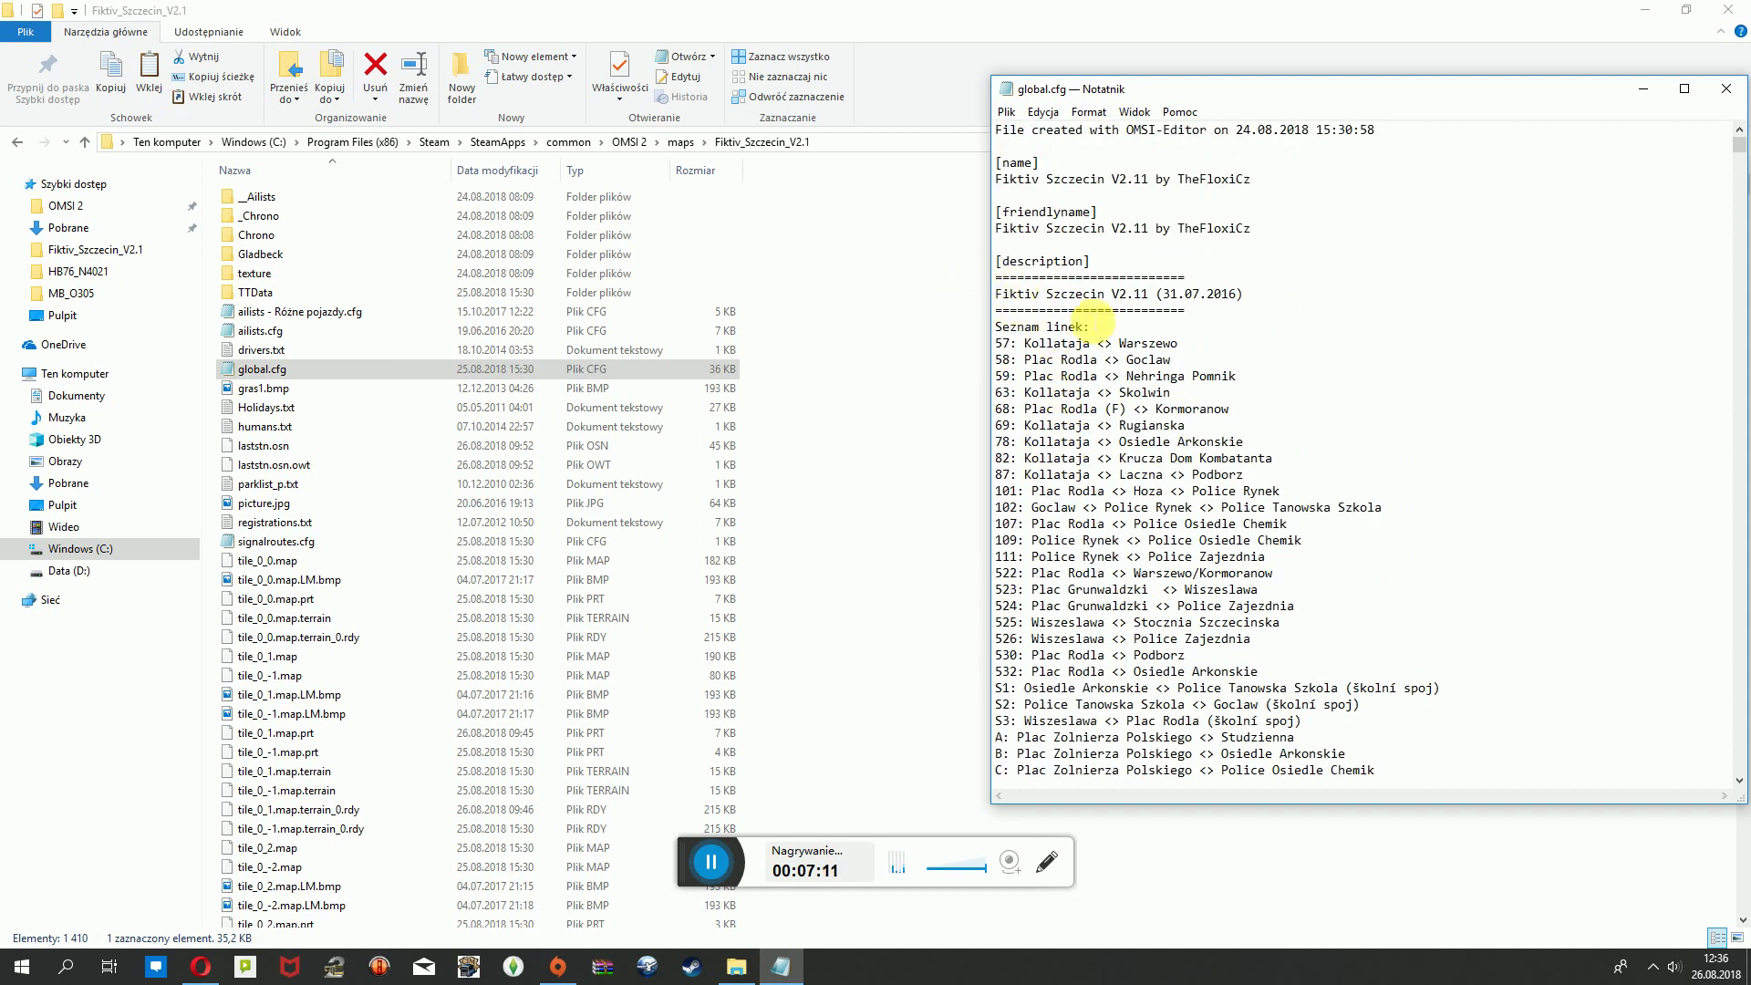
pyautogui.scroll(-1, 1067, 345)
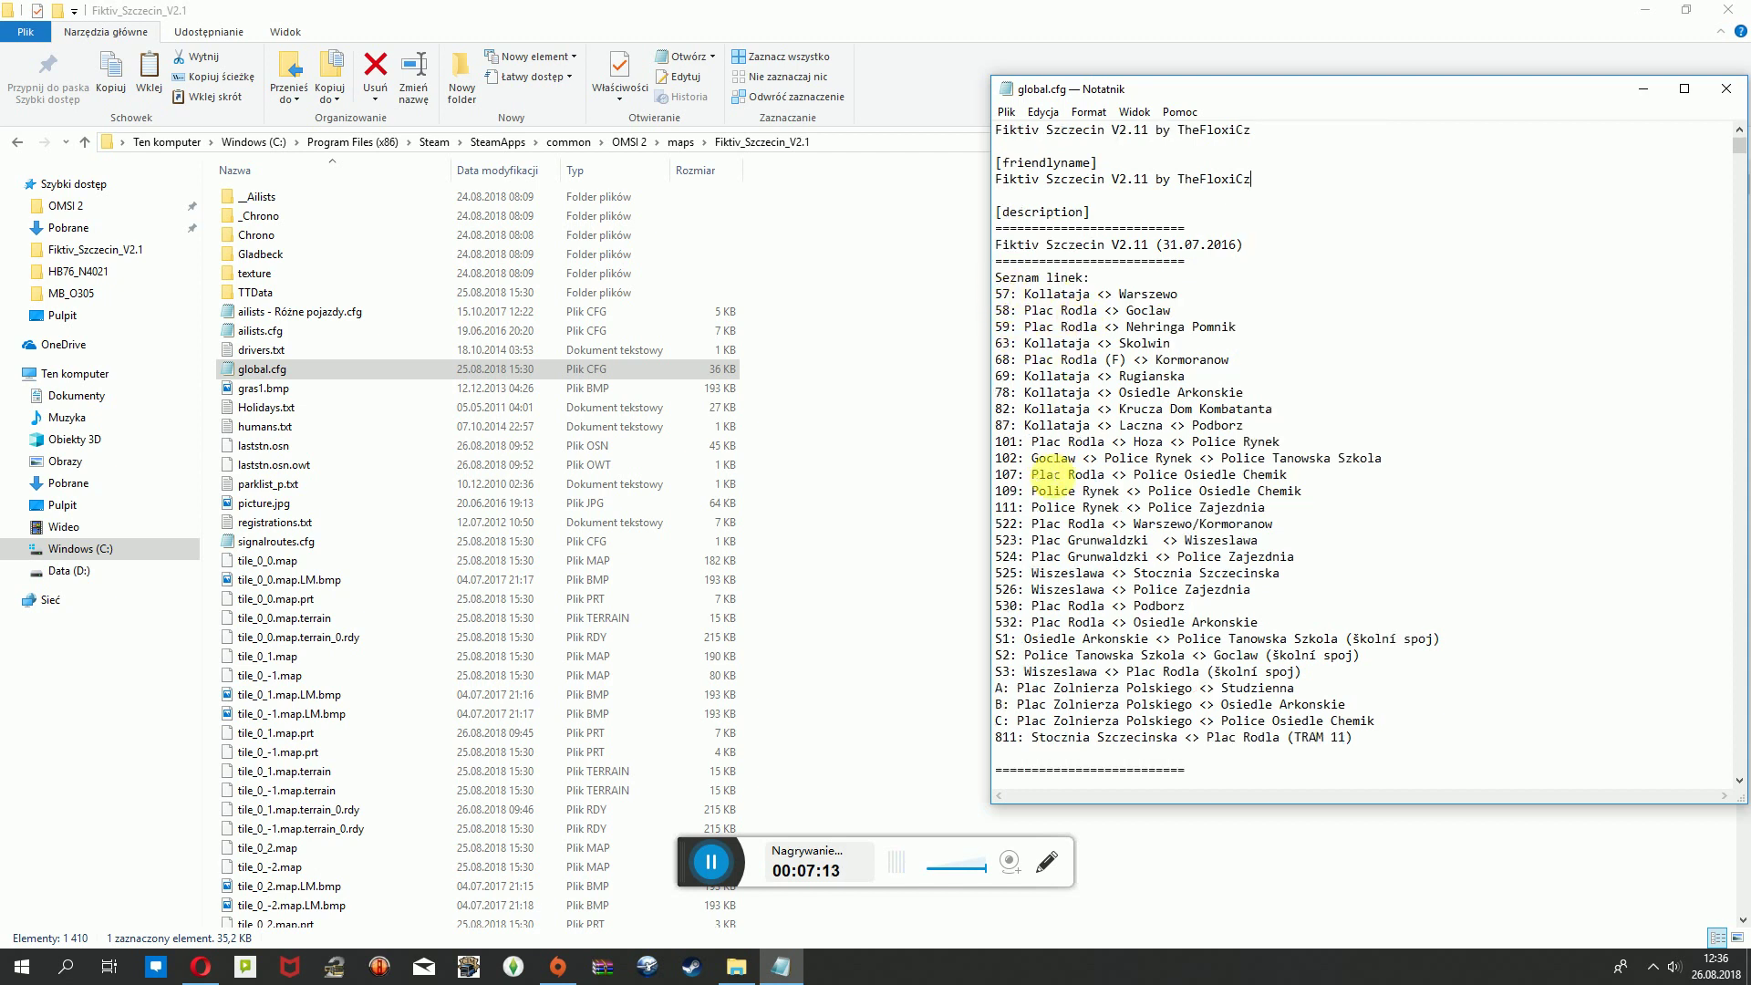
pyautogui.moveTo(1040, 278); pyautogui.dragTo(983, 278)
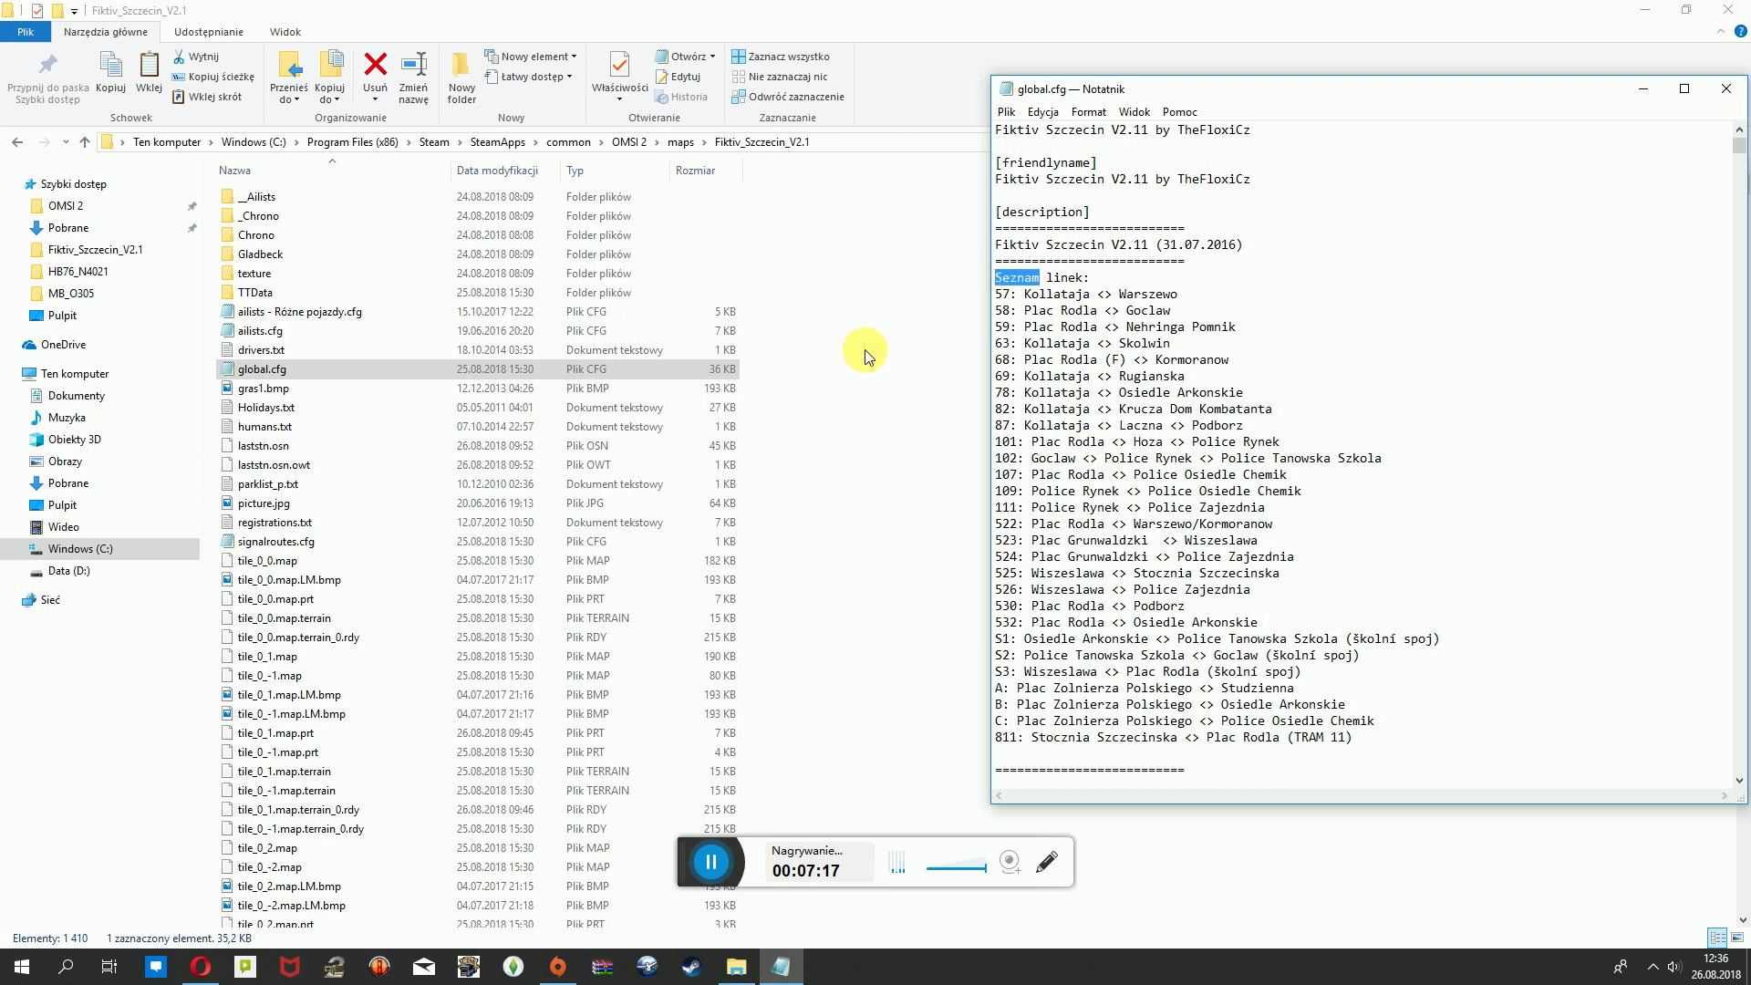
pyautogui.press('BackSpace')
pyautogui.write('Dostpne')
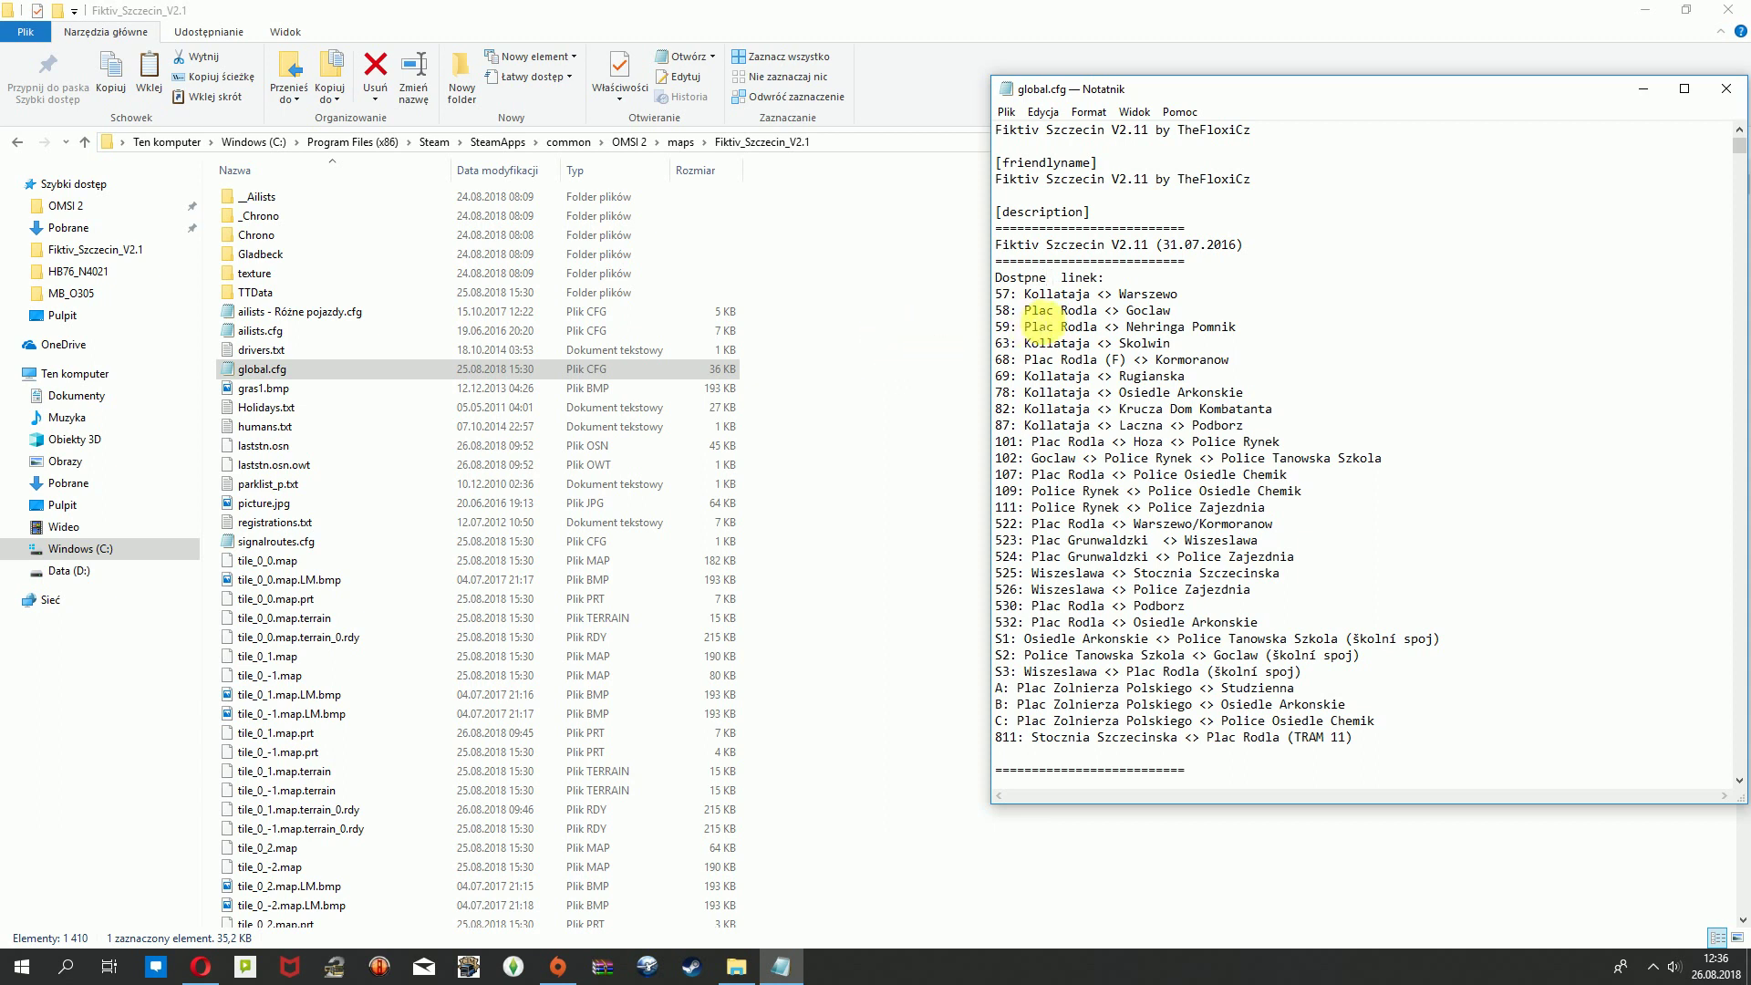
pyautogui.press('BackSpace')
pyautogui.press('BackSpace')
pyautogui.press('BackSpace')
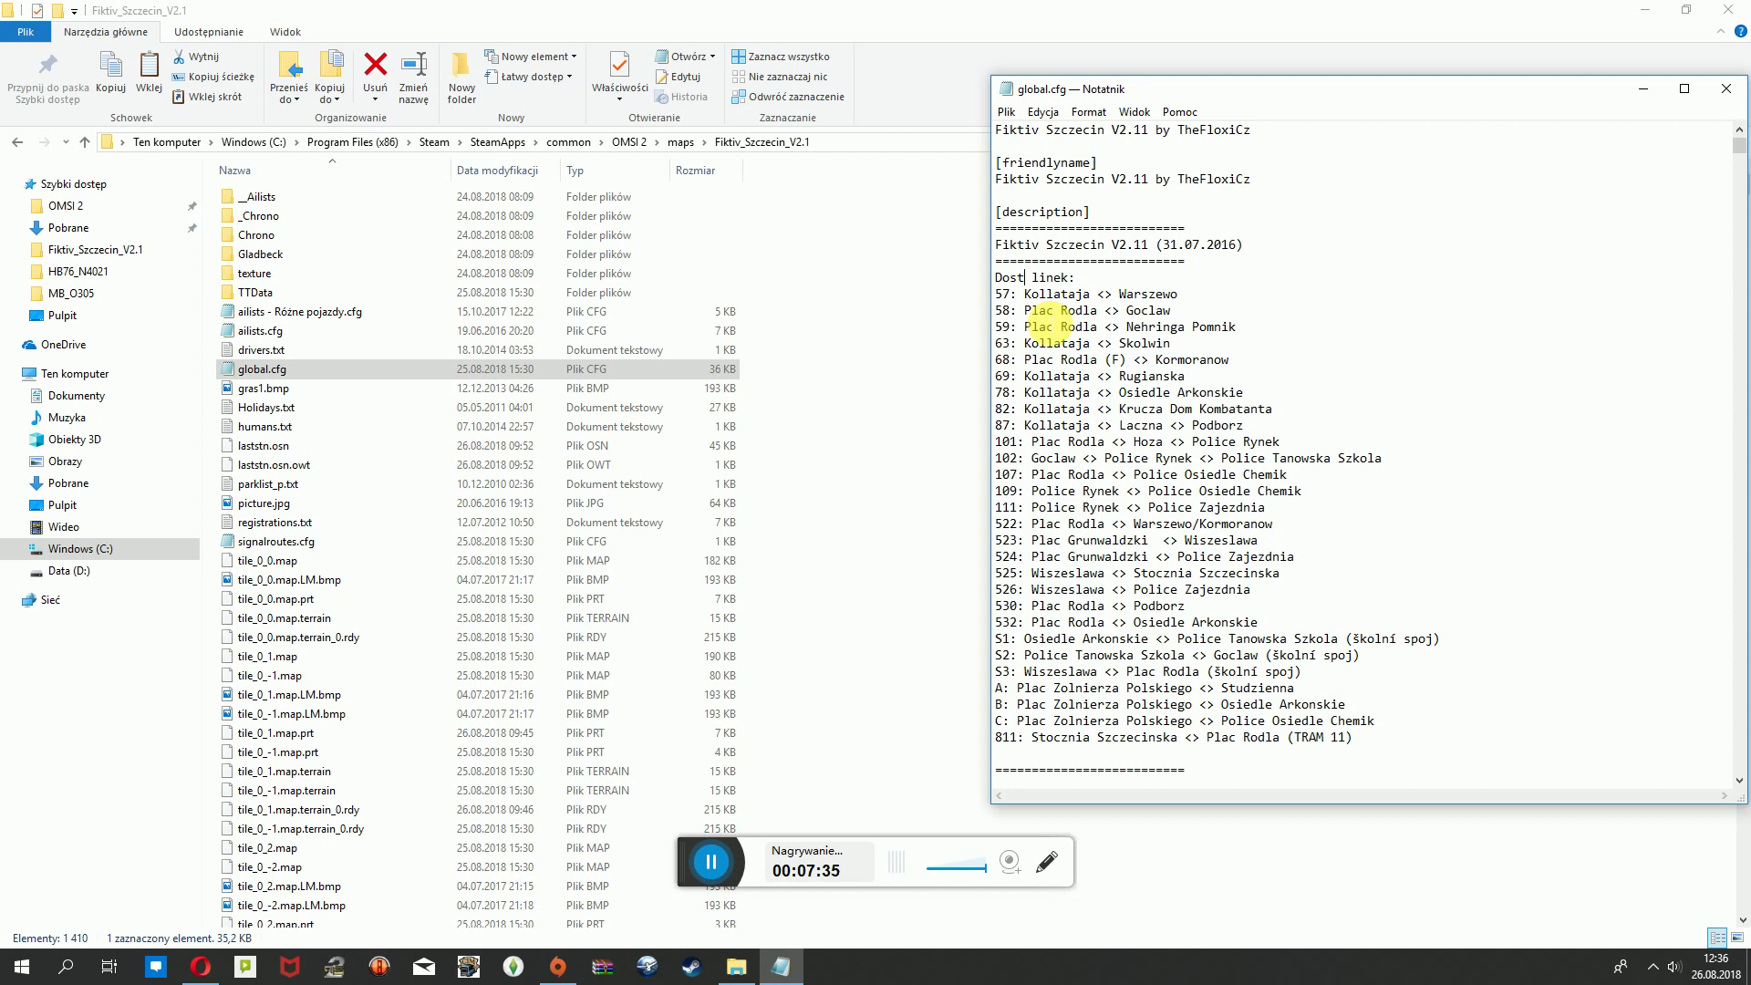
pyautogui.write('epne')
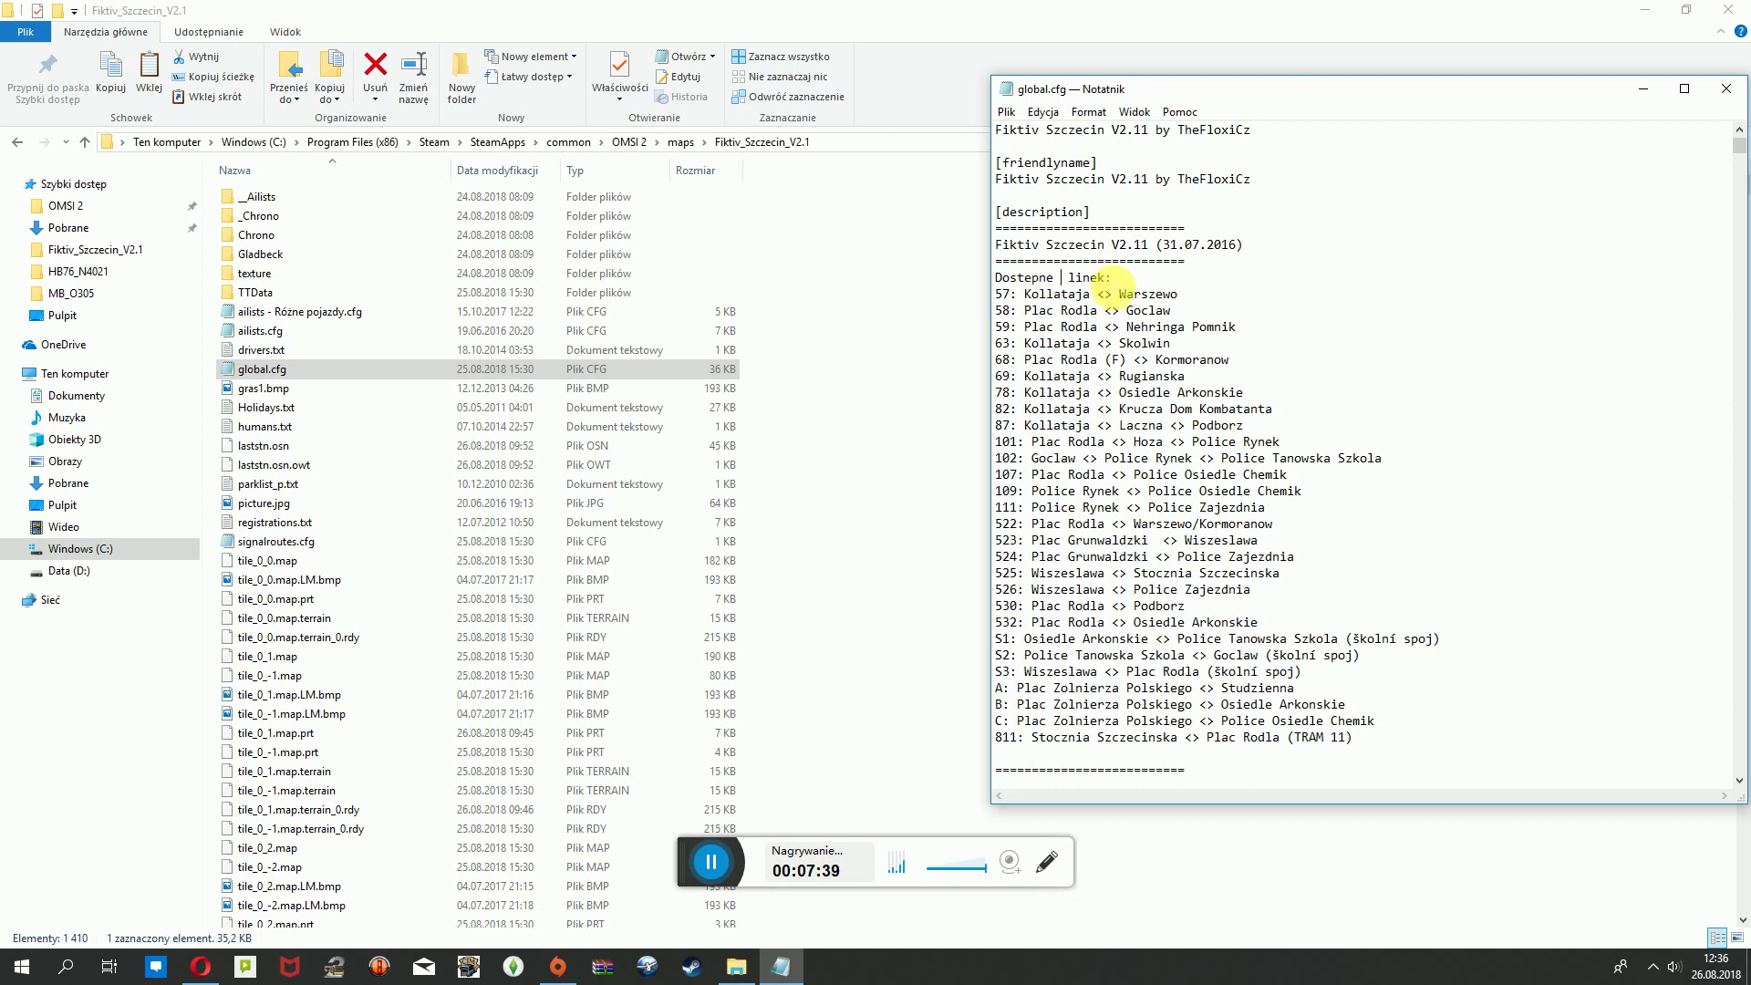
# Replace the word "linek" with "linie" in the same heading, keeping the colon.
pyautogui.moveTo(1107, 278); pyautogui.dragTo(1071, 279)
pyautogui.press('Delete')
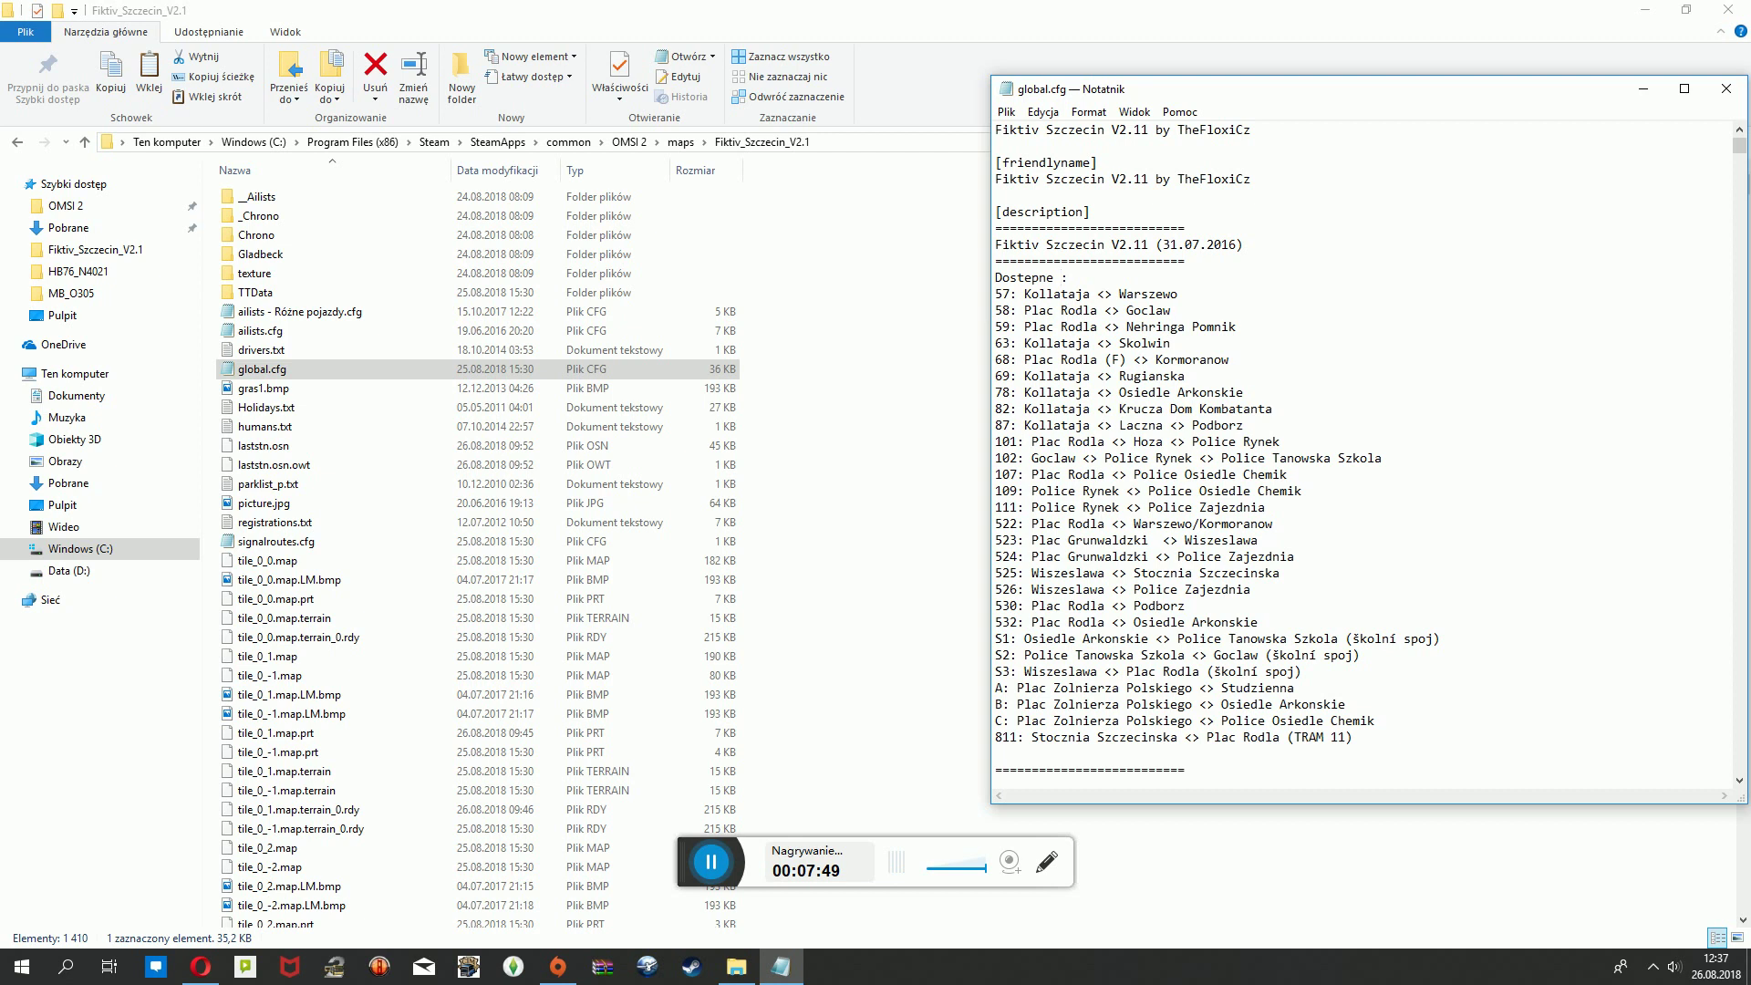
pyautogui.write('linie')
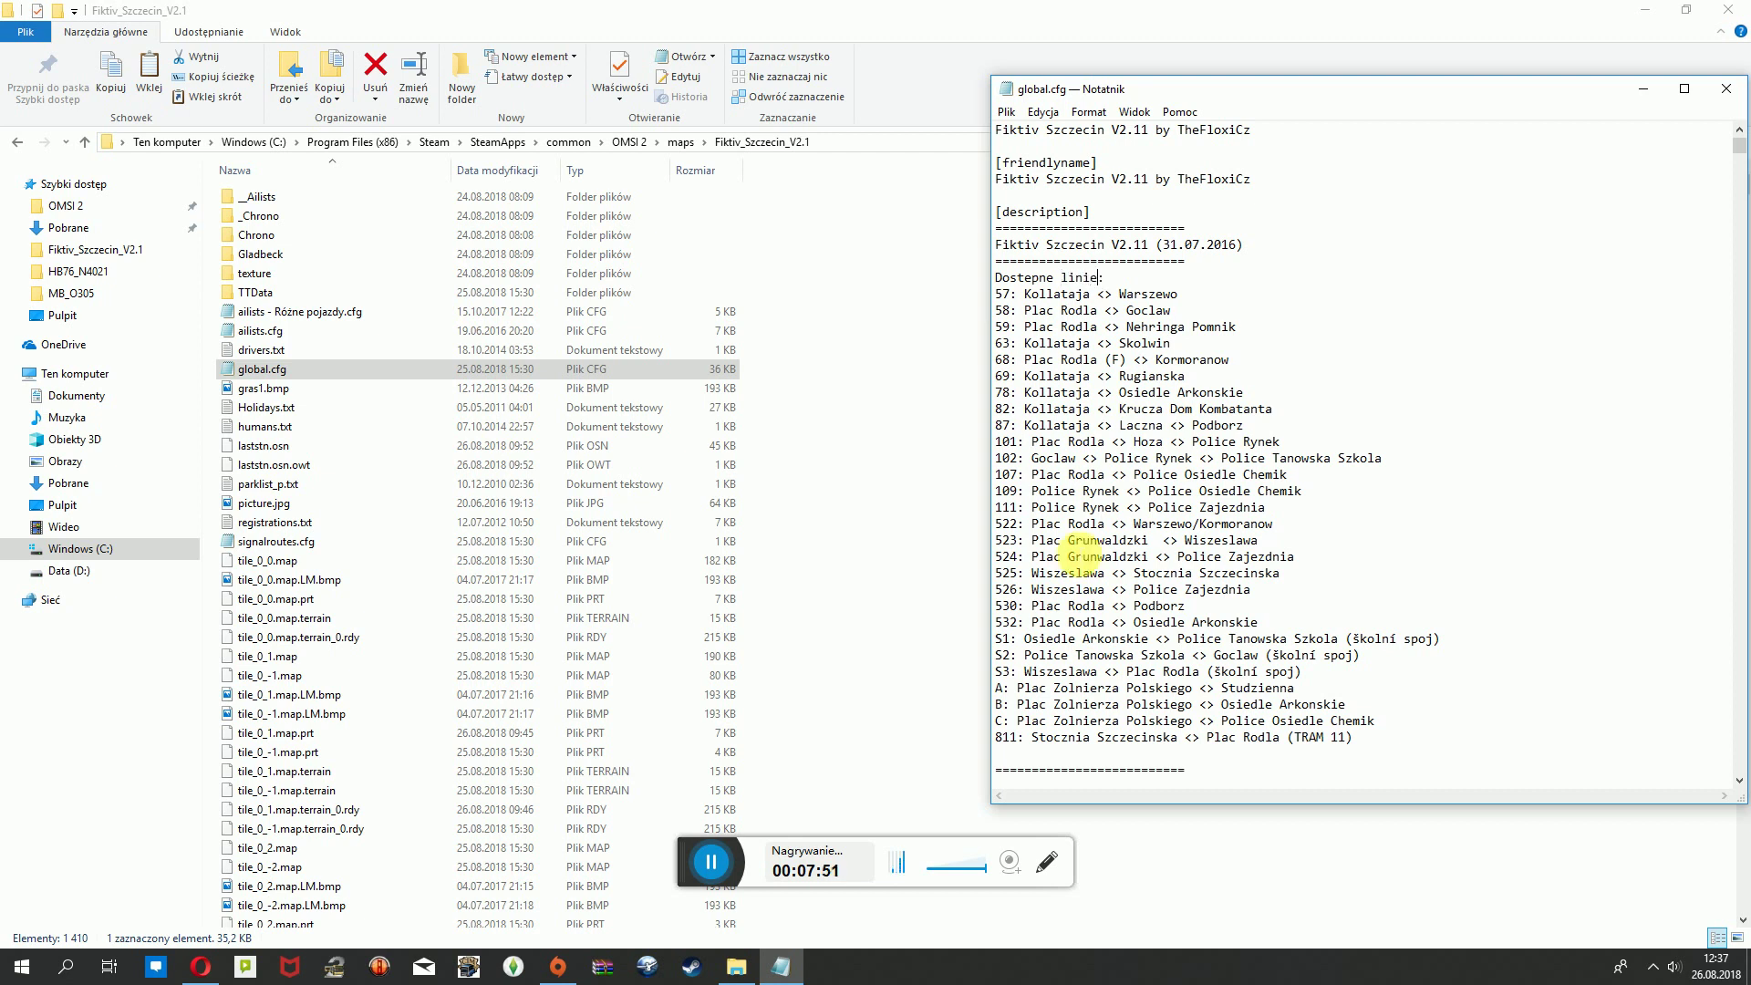
pyautogui.click(711, 860)
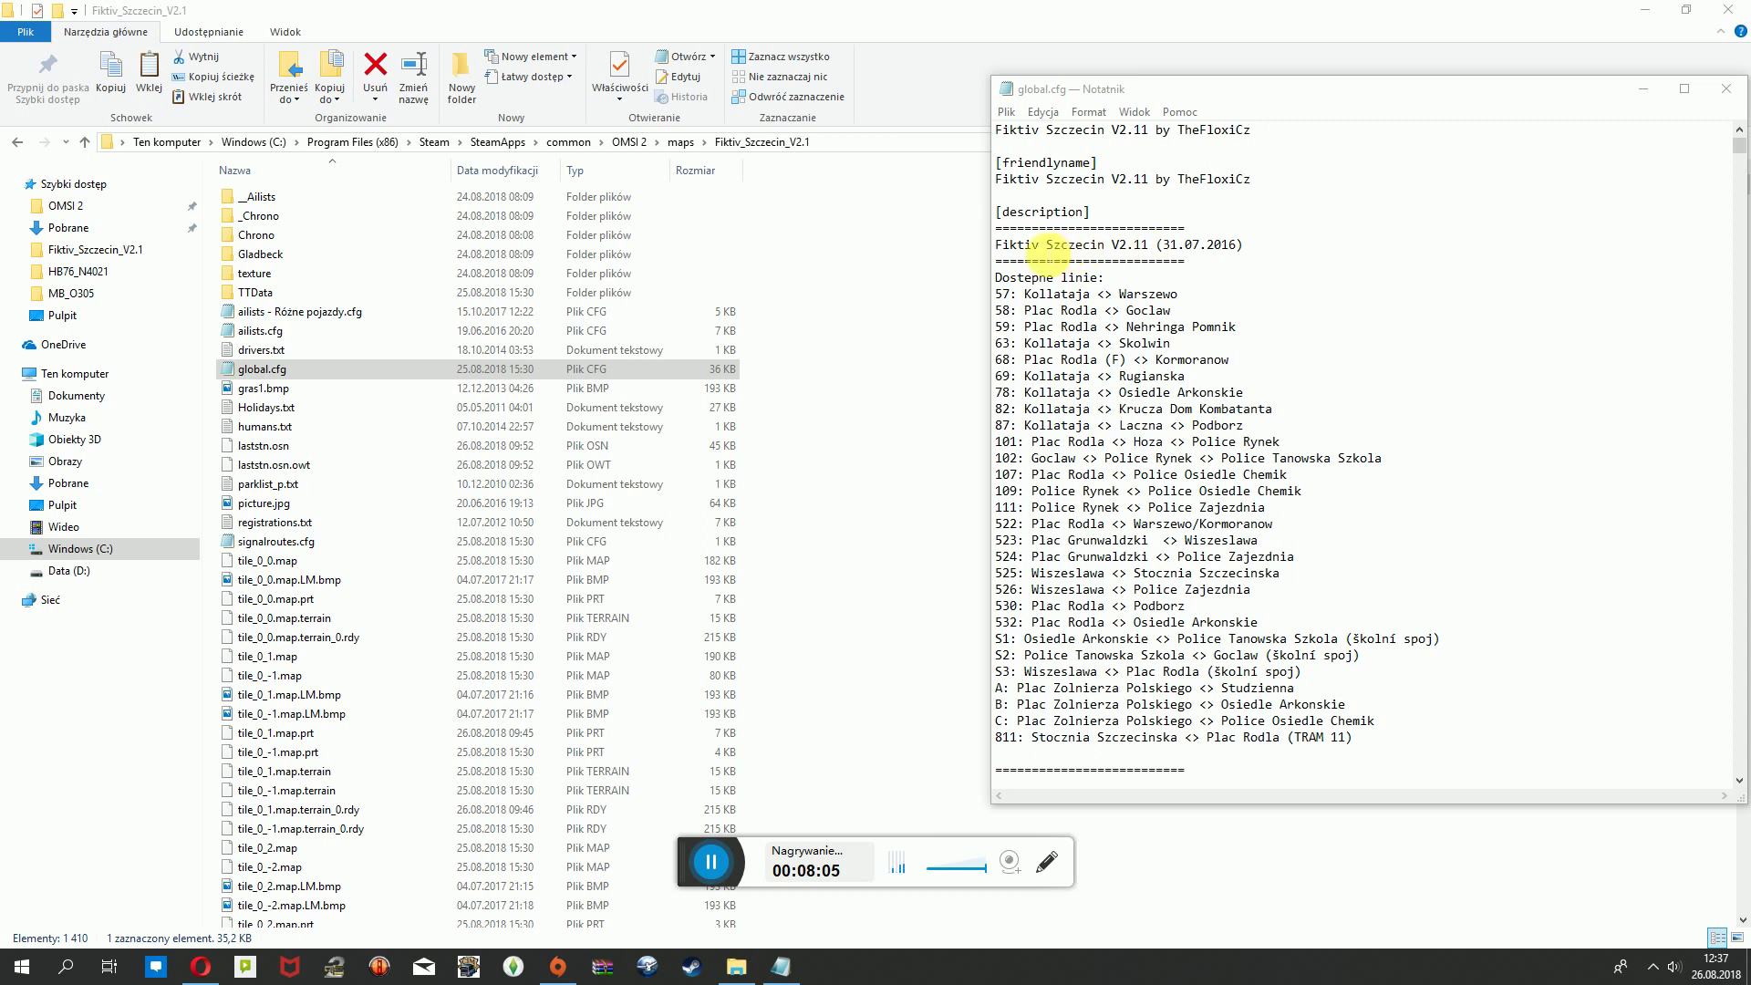
# Change "Fiktiv" to "Fikcyjny" in the map title line under [description].
pyautogui.click(1058, 258)
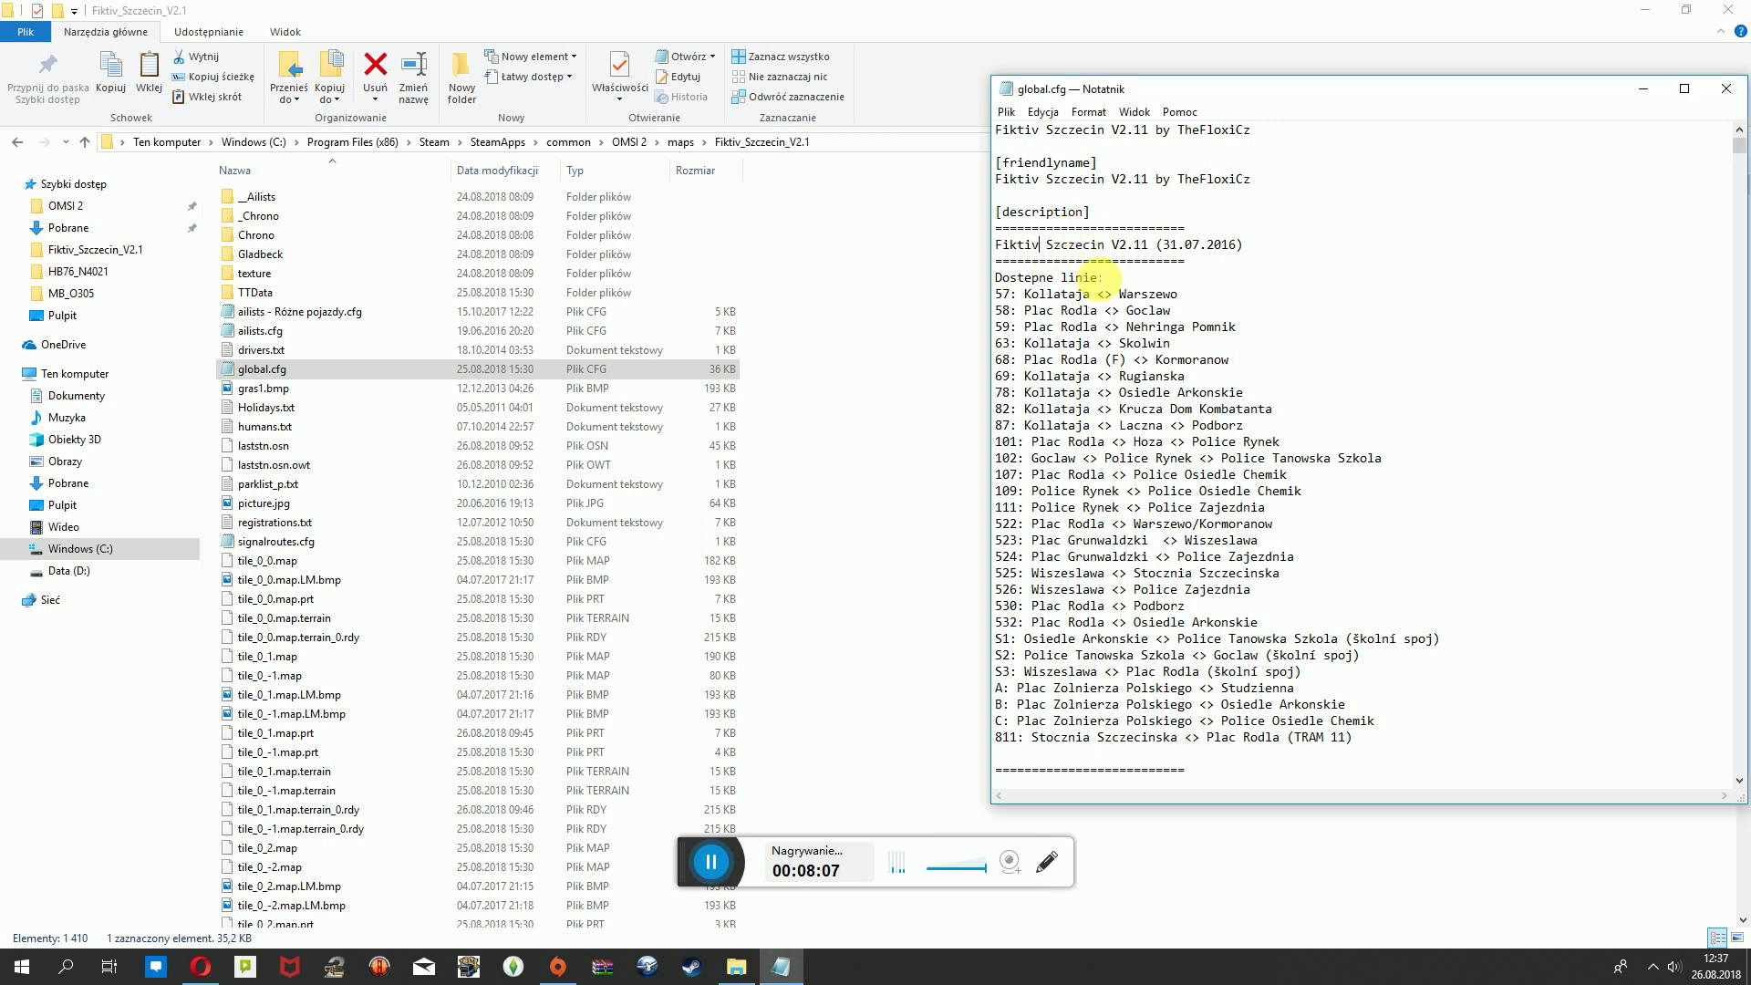
pyautogui.press('BackSpace')
pyautogui.press('BackSpace')
pyautogui.press('BackSpace')
pyautogui.write('c')
pyautogui.write('yjny')
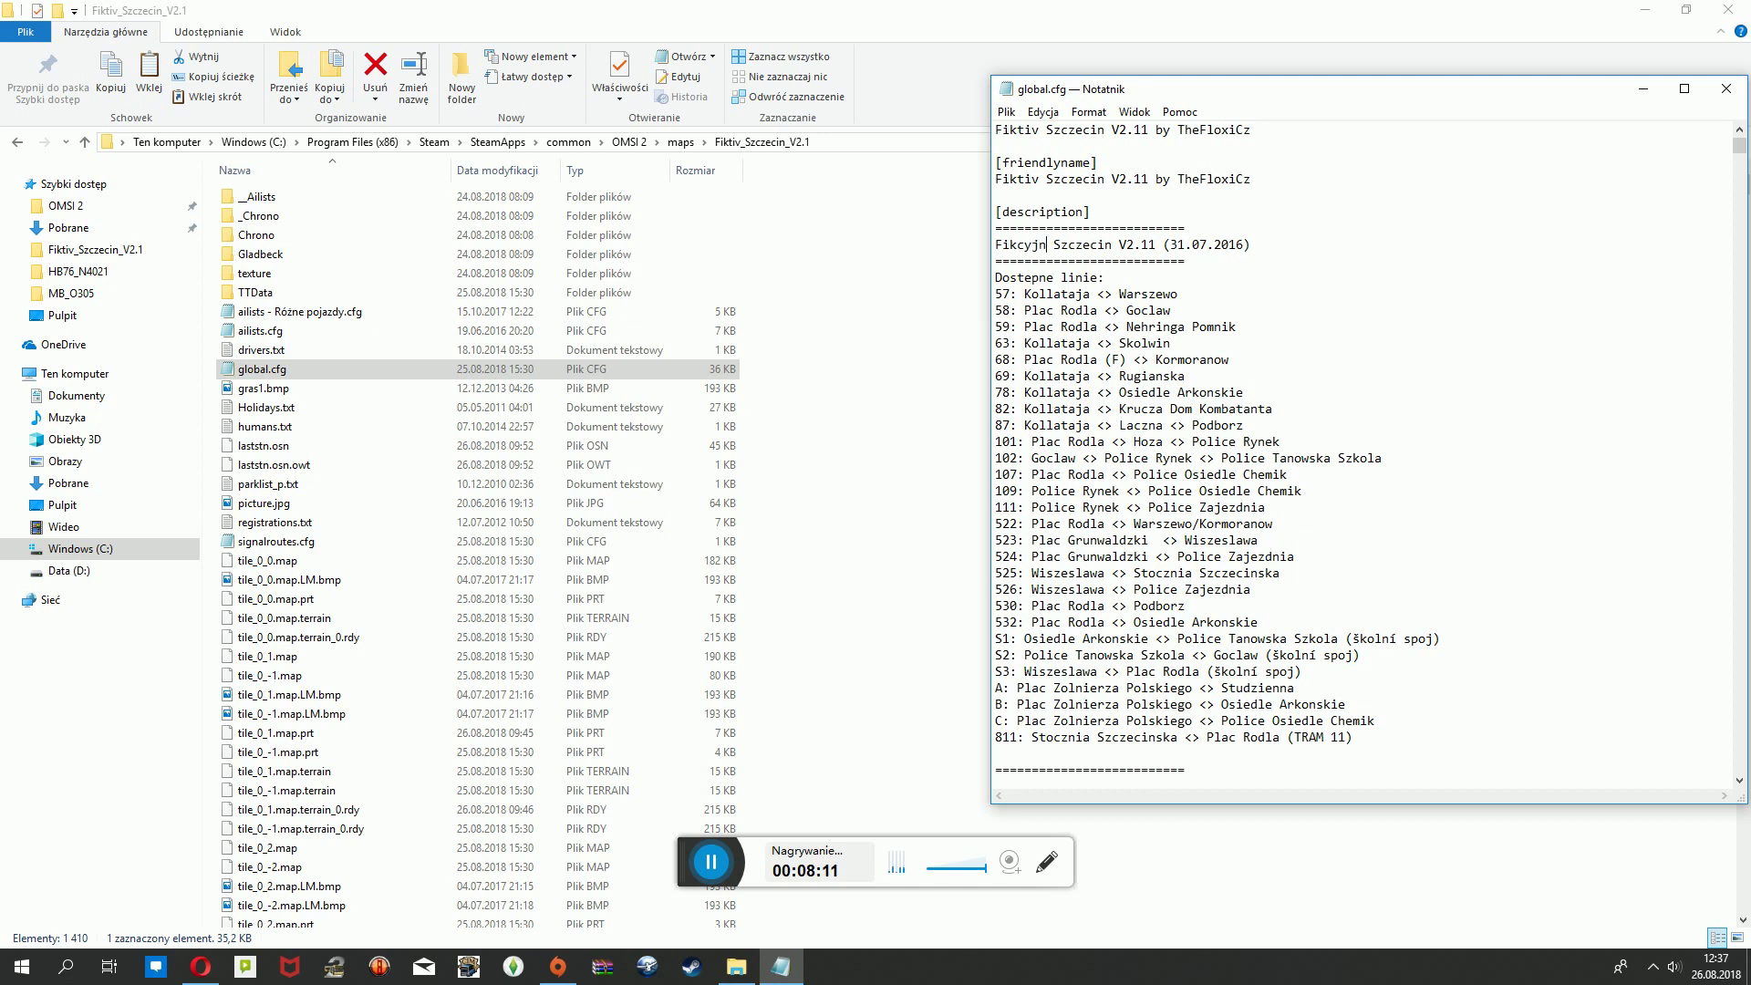
# Insert "by" and the map author's nickname after "V2.11" in the title line under [description].
pyautogui.click(1059, 245)
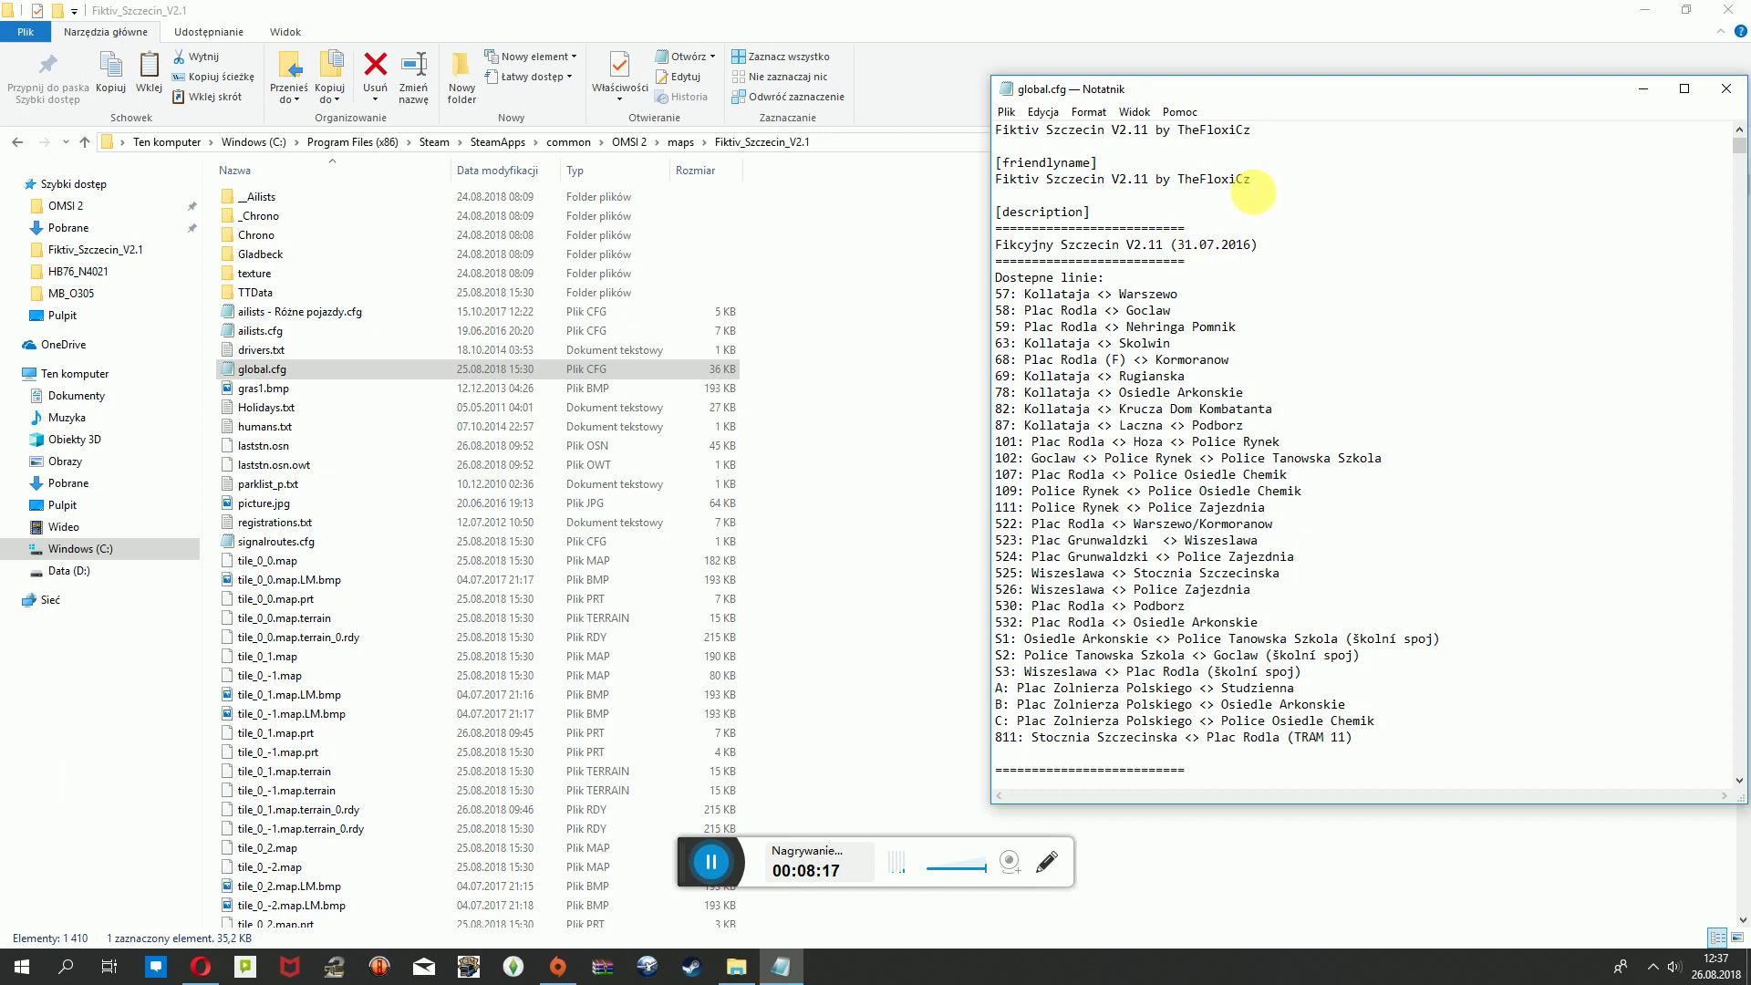
pyautogui.write('by TheFloxi')
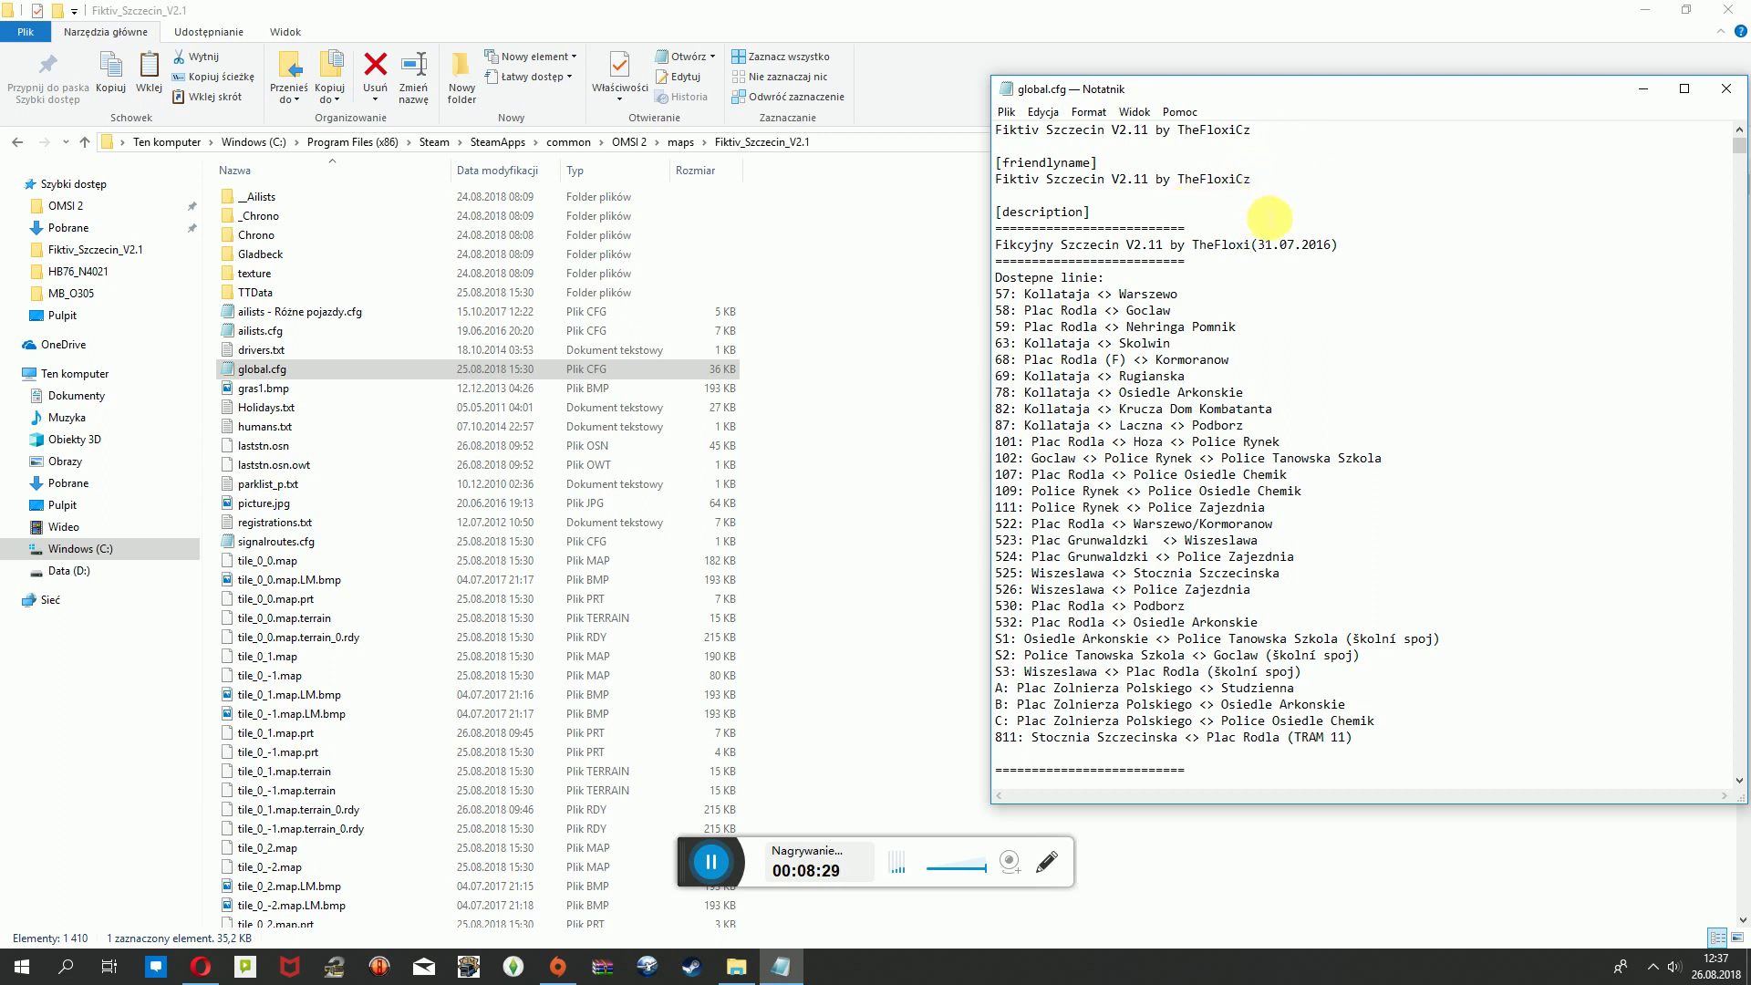
pyautogui.write('Cz')
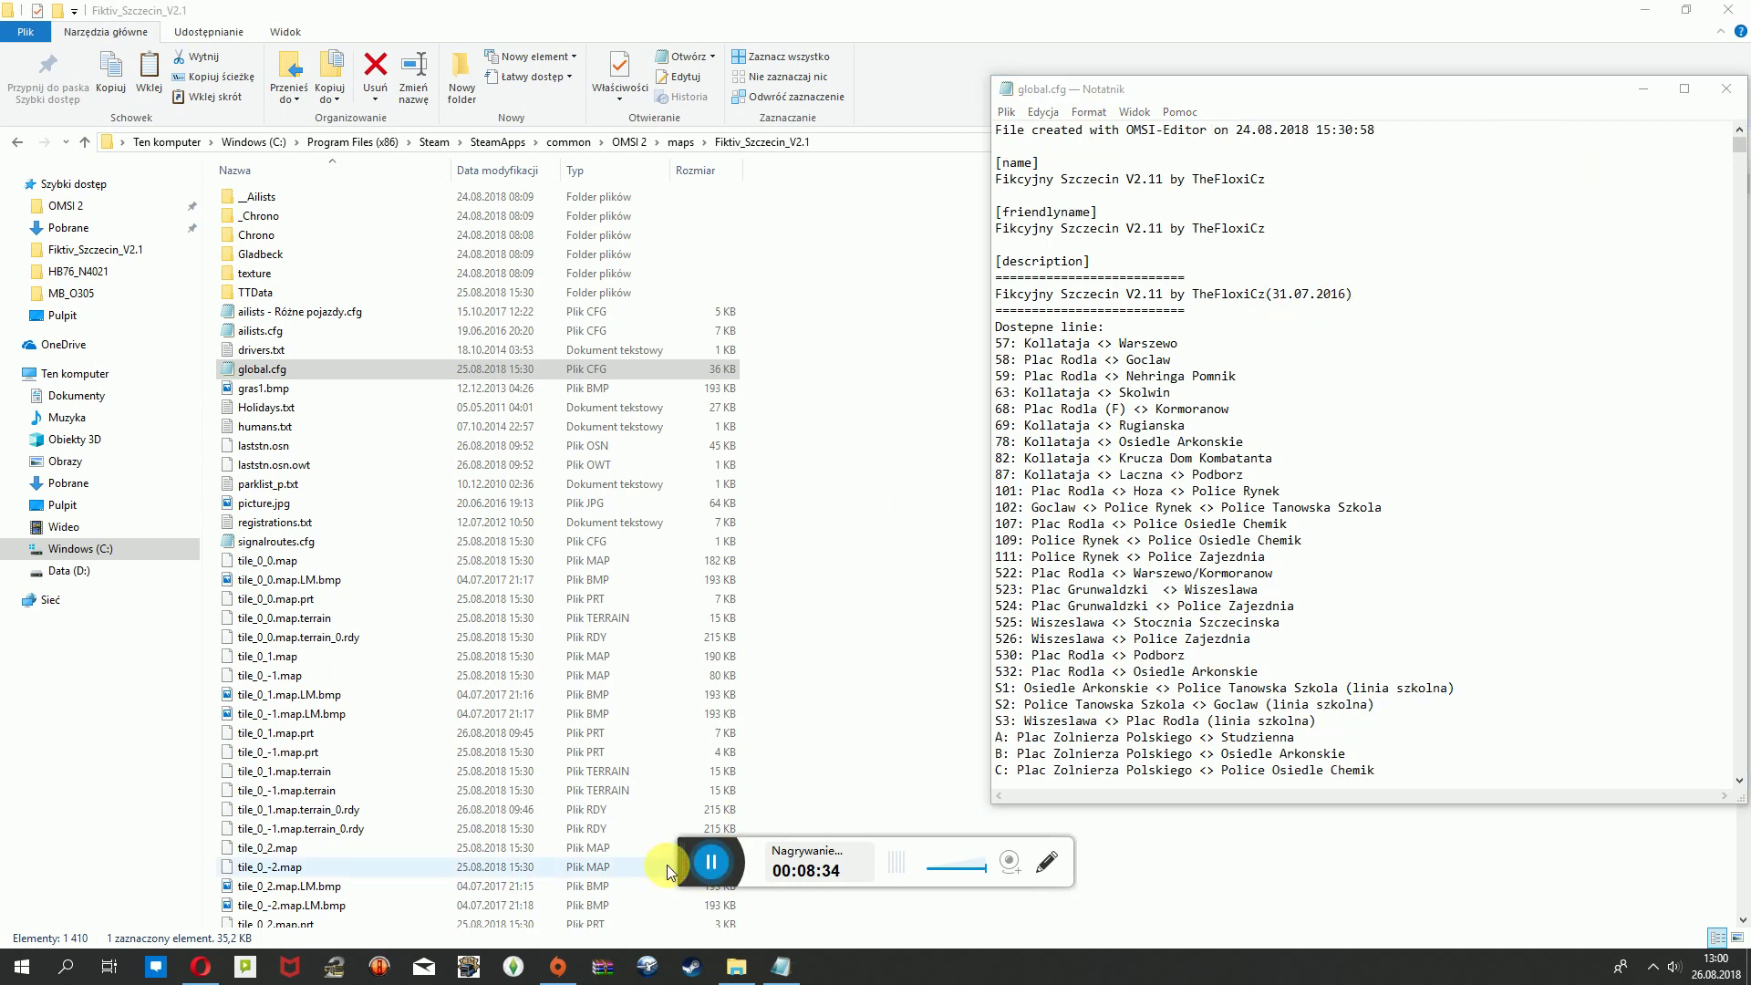
# Review the Polish translation of the map's names, line list, tester credits and closing notes in global.cfg.
pyautogui.scroll(-3, 1195, 476)
pyautogui.scroll(2, 1222, 501)
pyautogui.scroll(-5, 1231, 511)
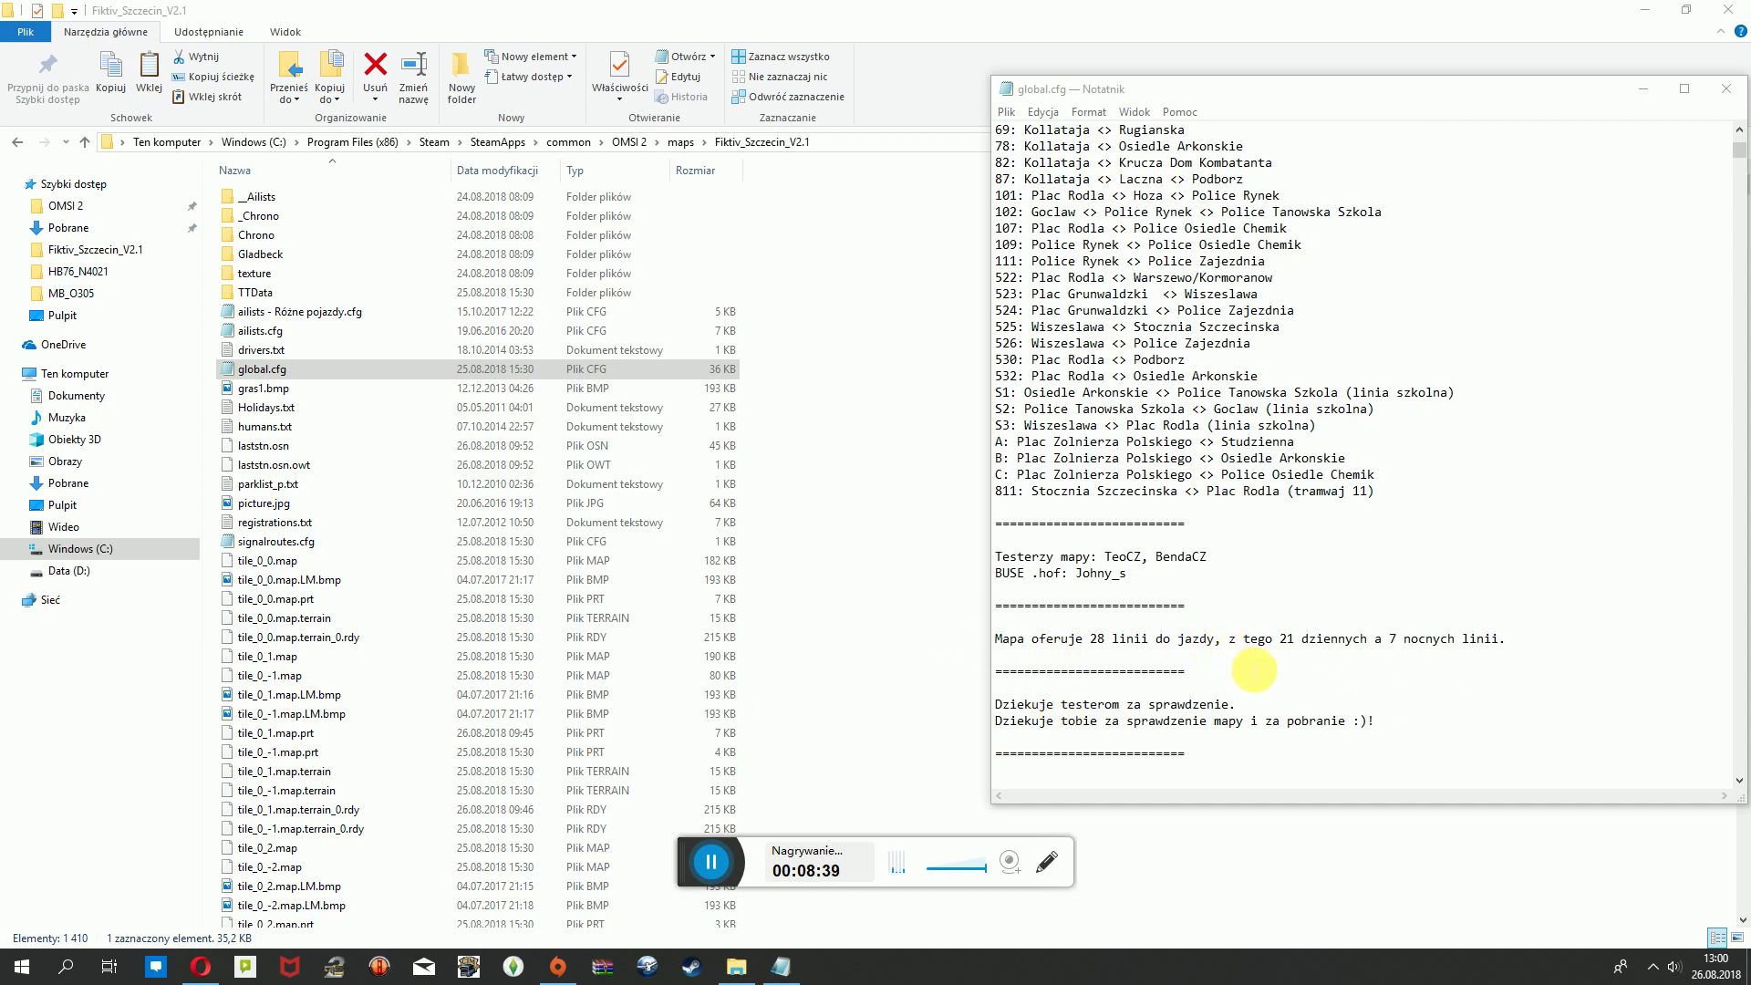
pyautogui.scroll(6, 1255, 669)
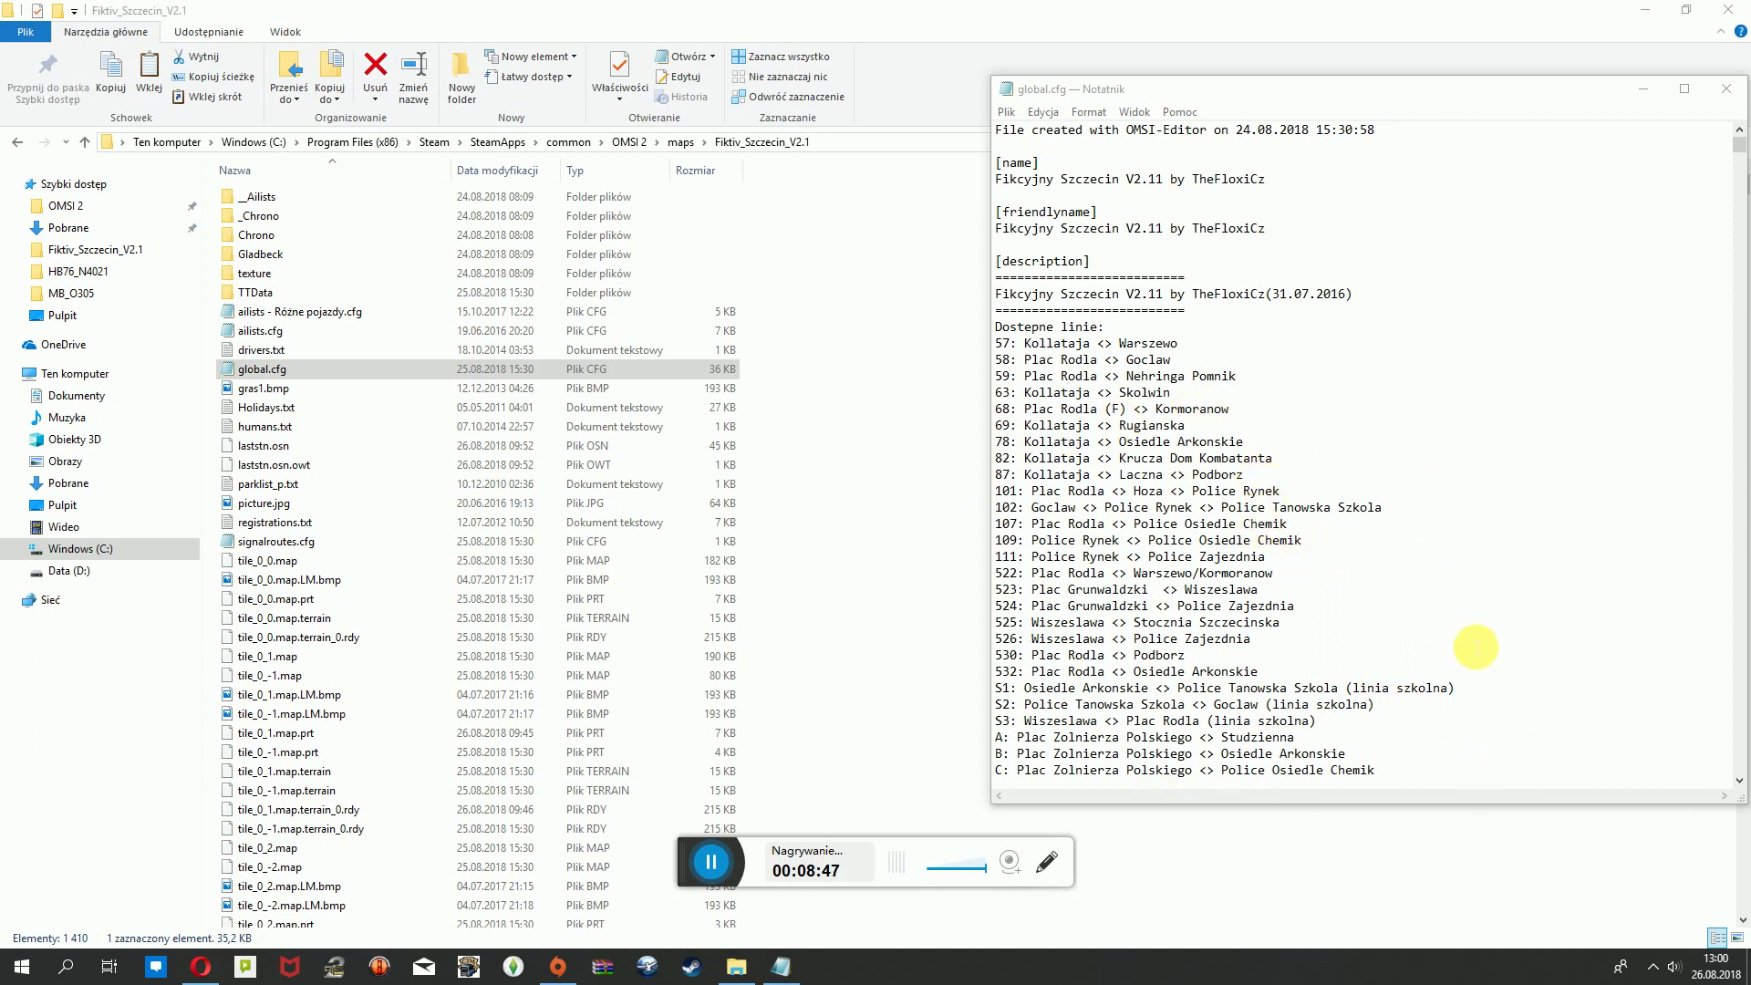
pyautogui.scroll(-7, 1356, 571)
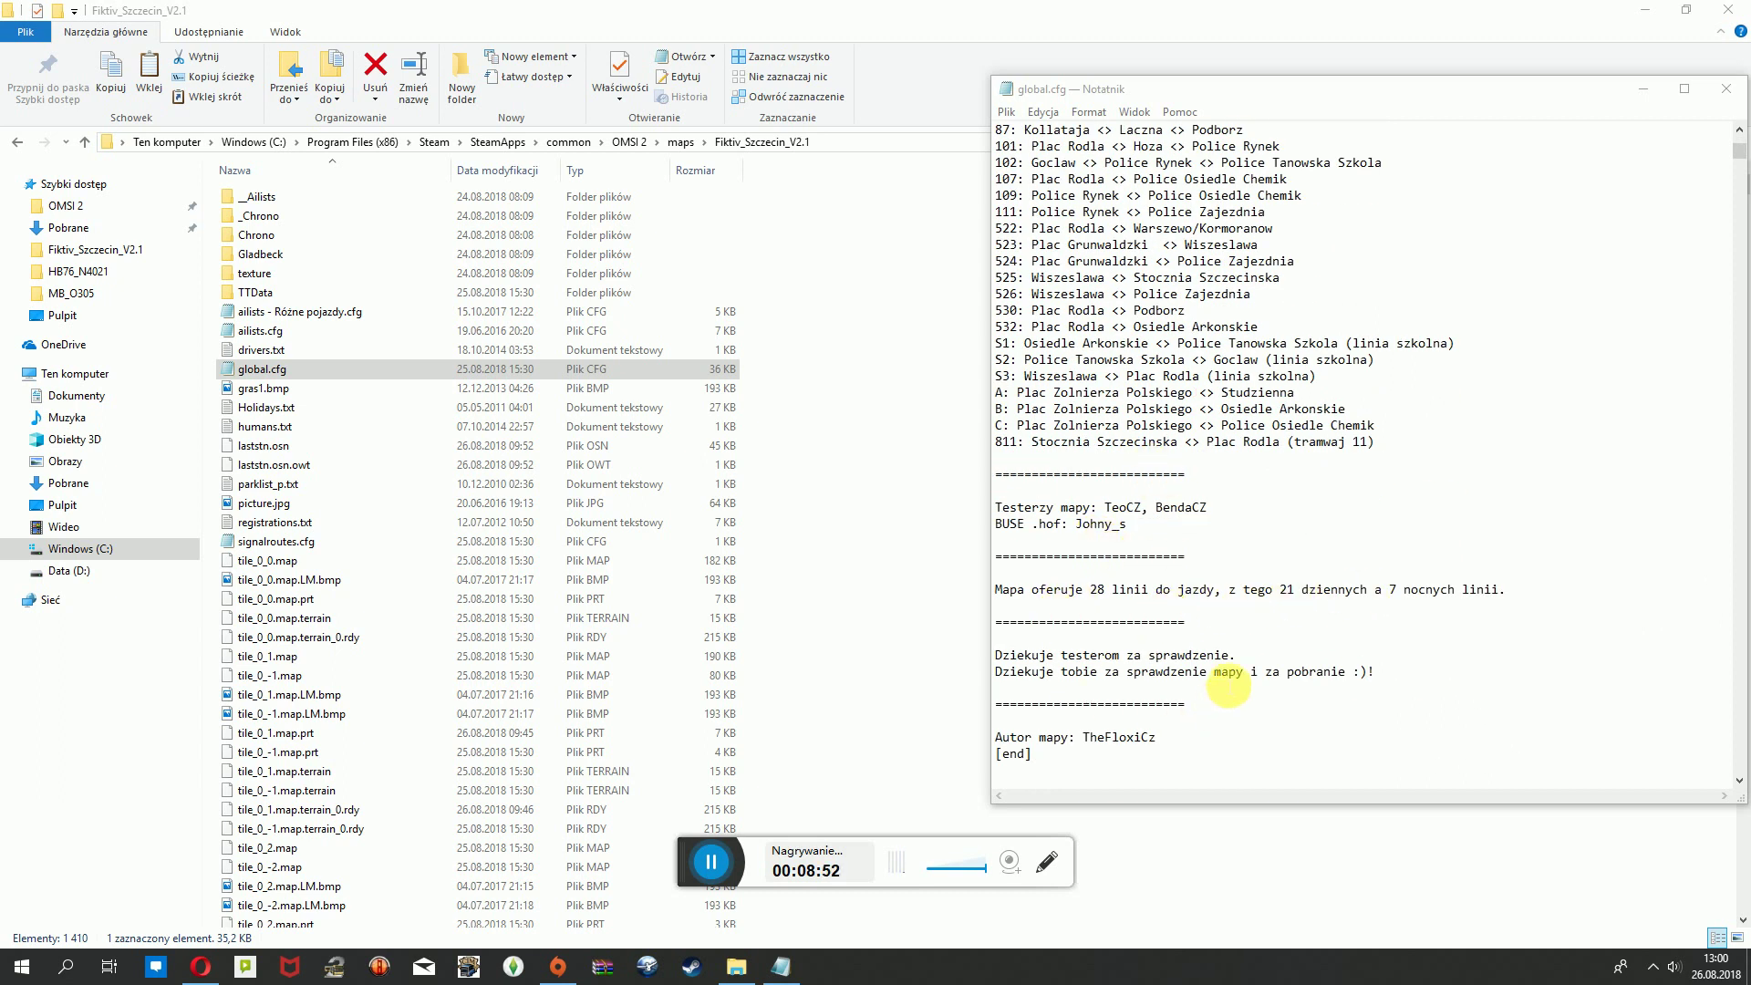
pyautogui.scroll(-1, 1230, 671)
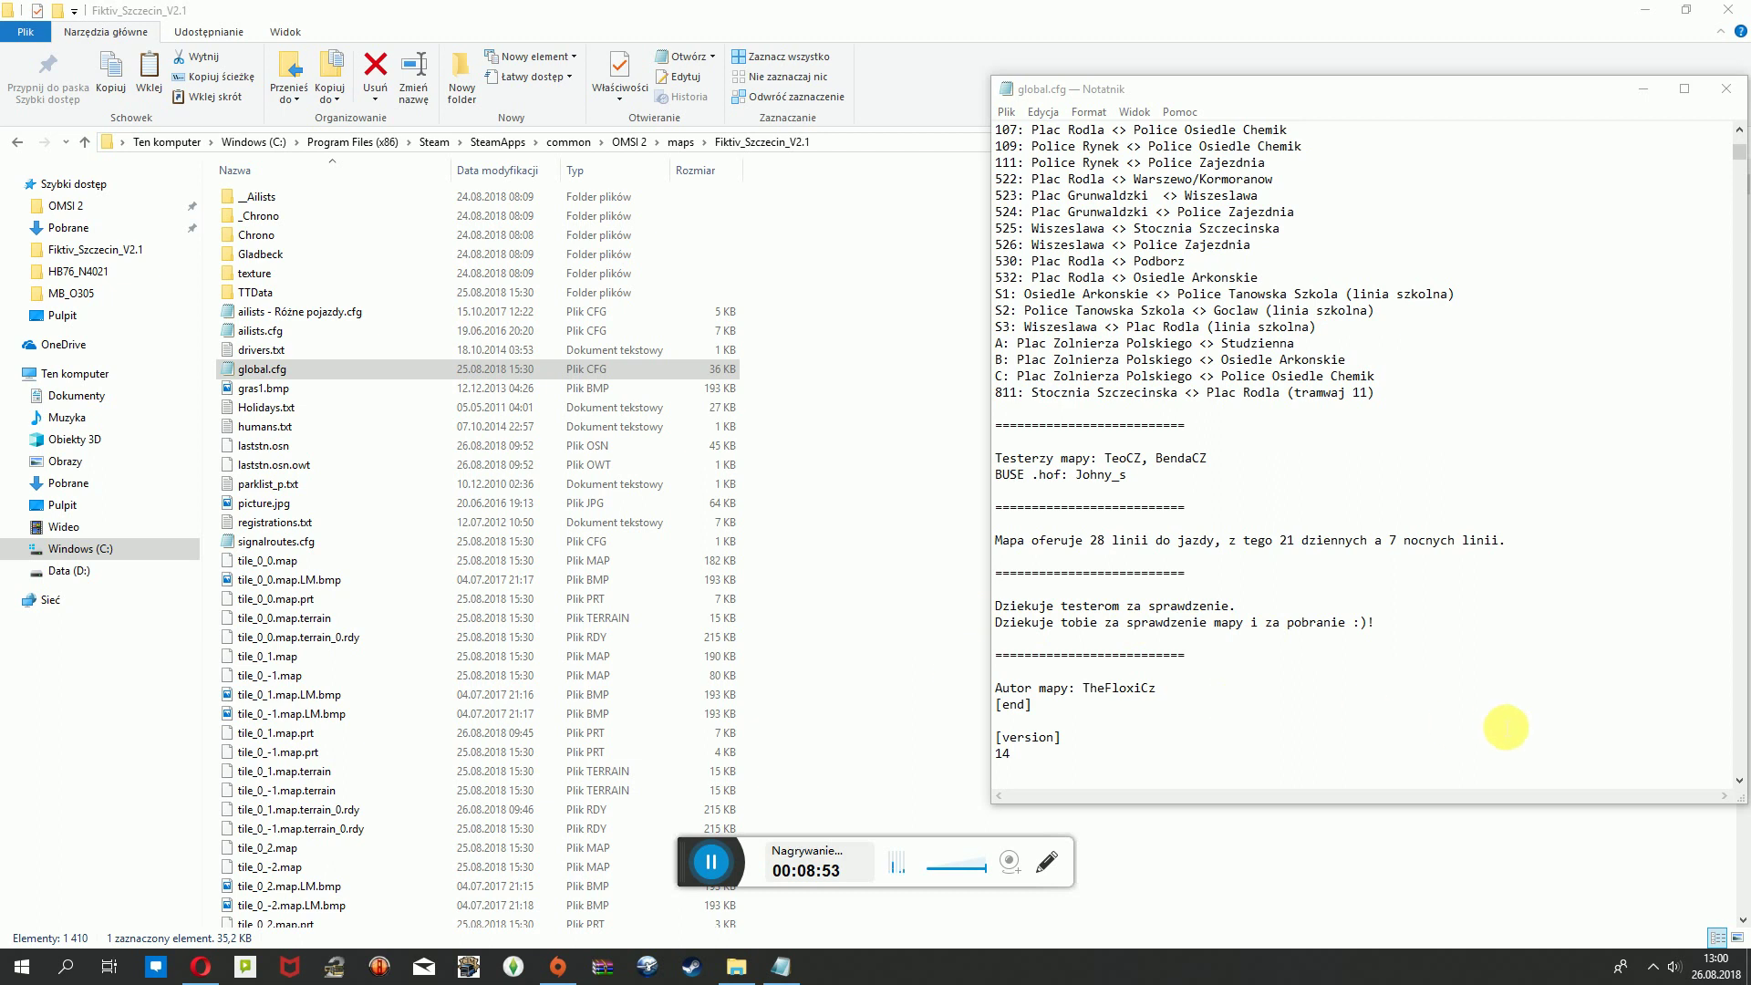
pyautogui.scroll(-3, 1336, 716)
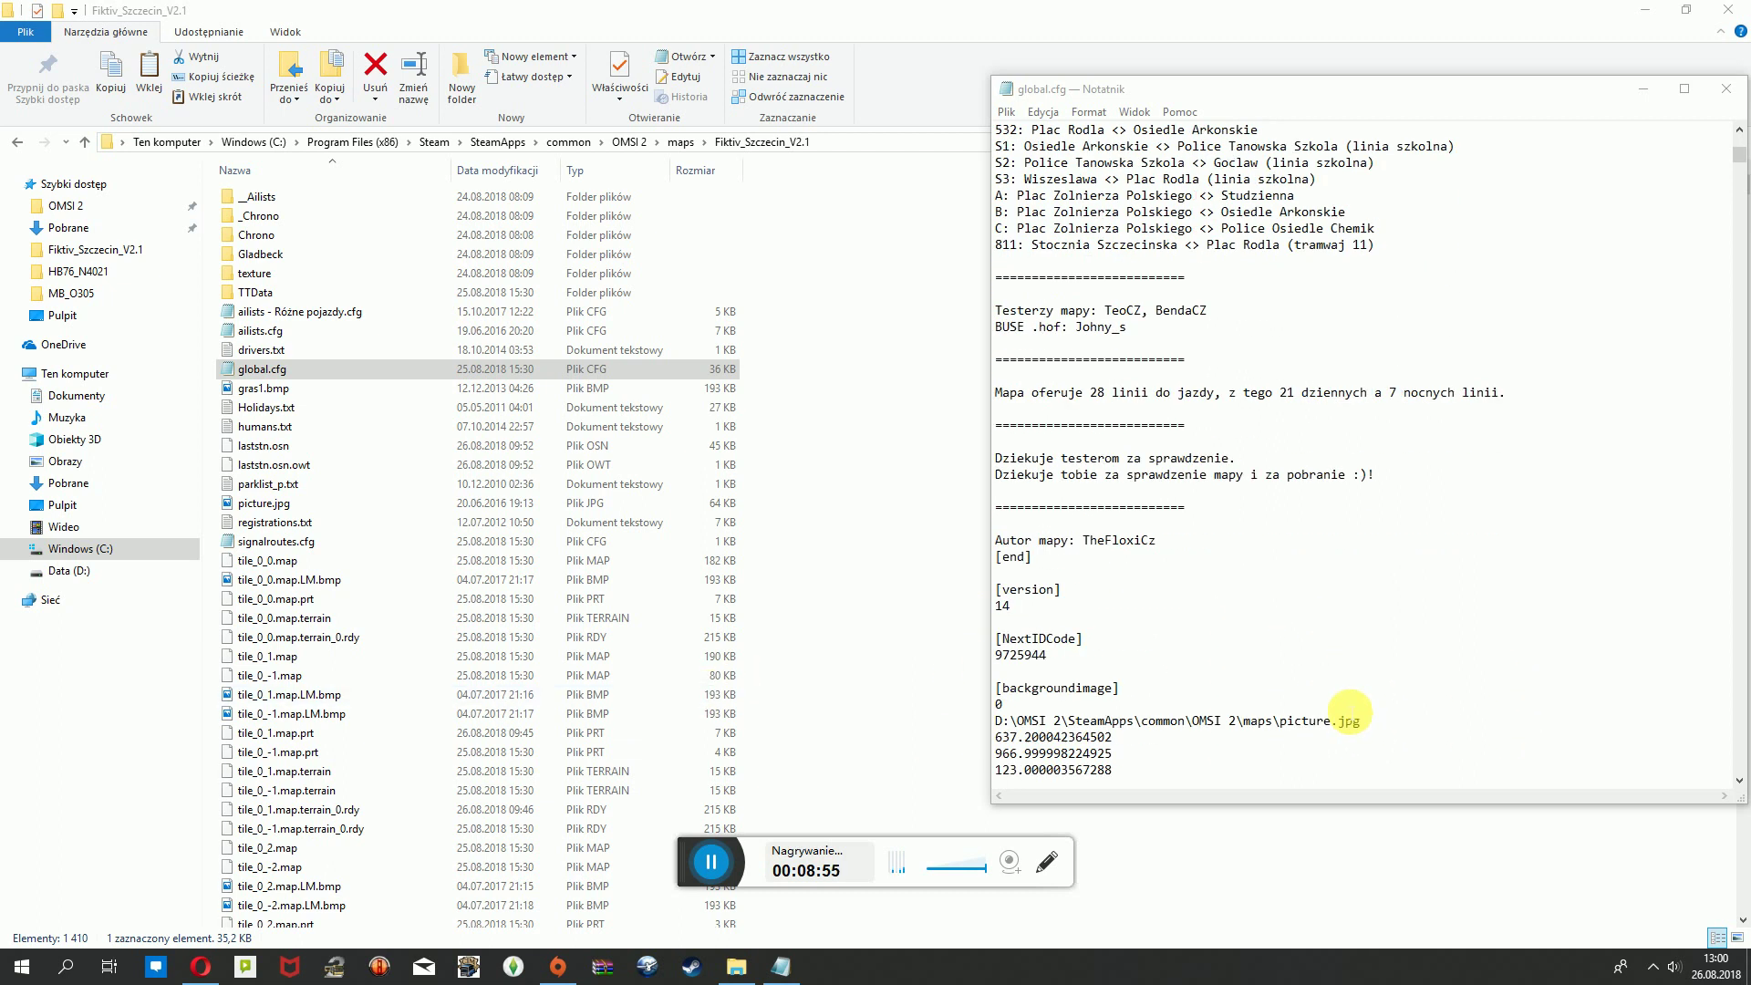
pyautogui.scroll(3, 1350, 708)
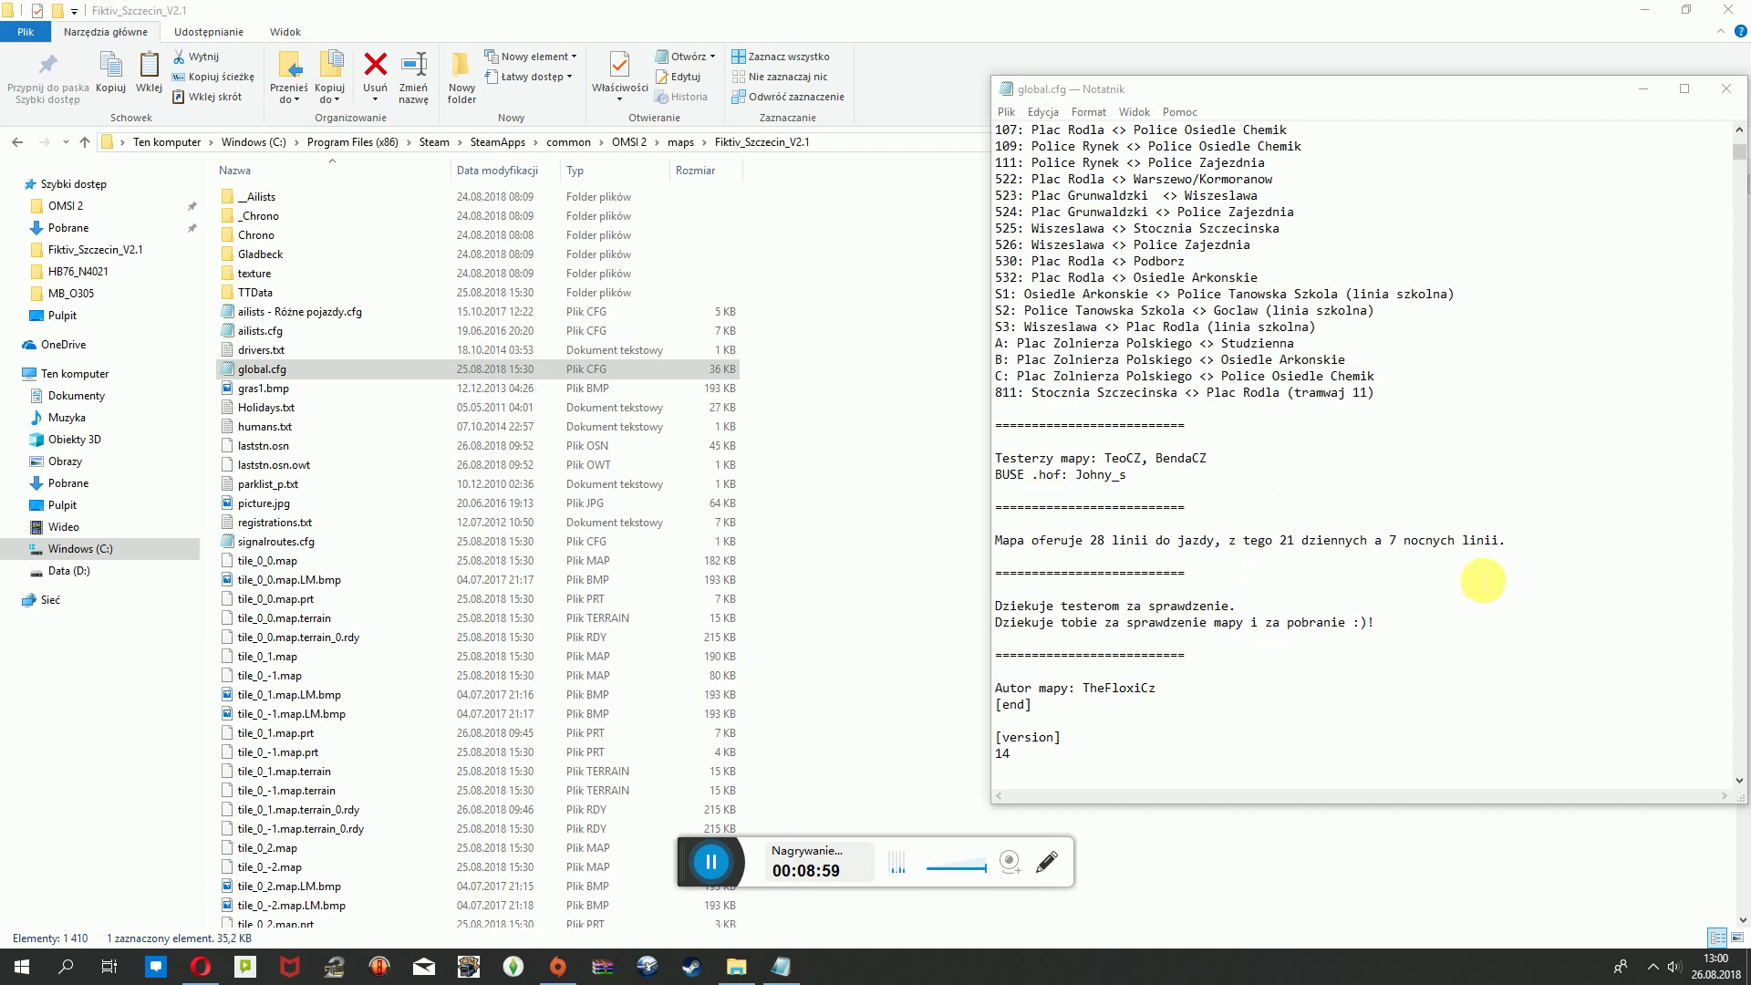
pyautogui.scroll(3, 1182, 541)
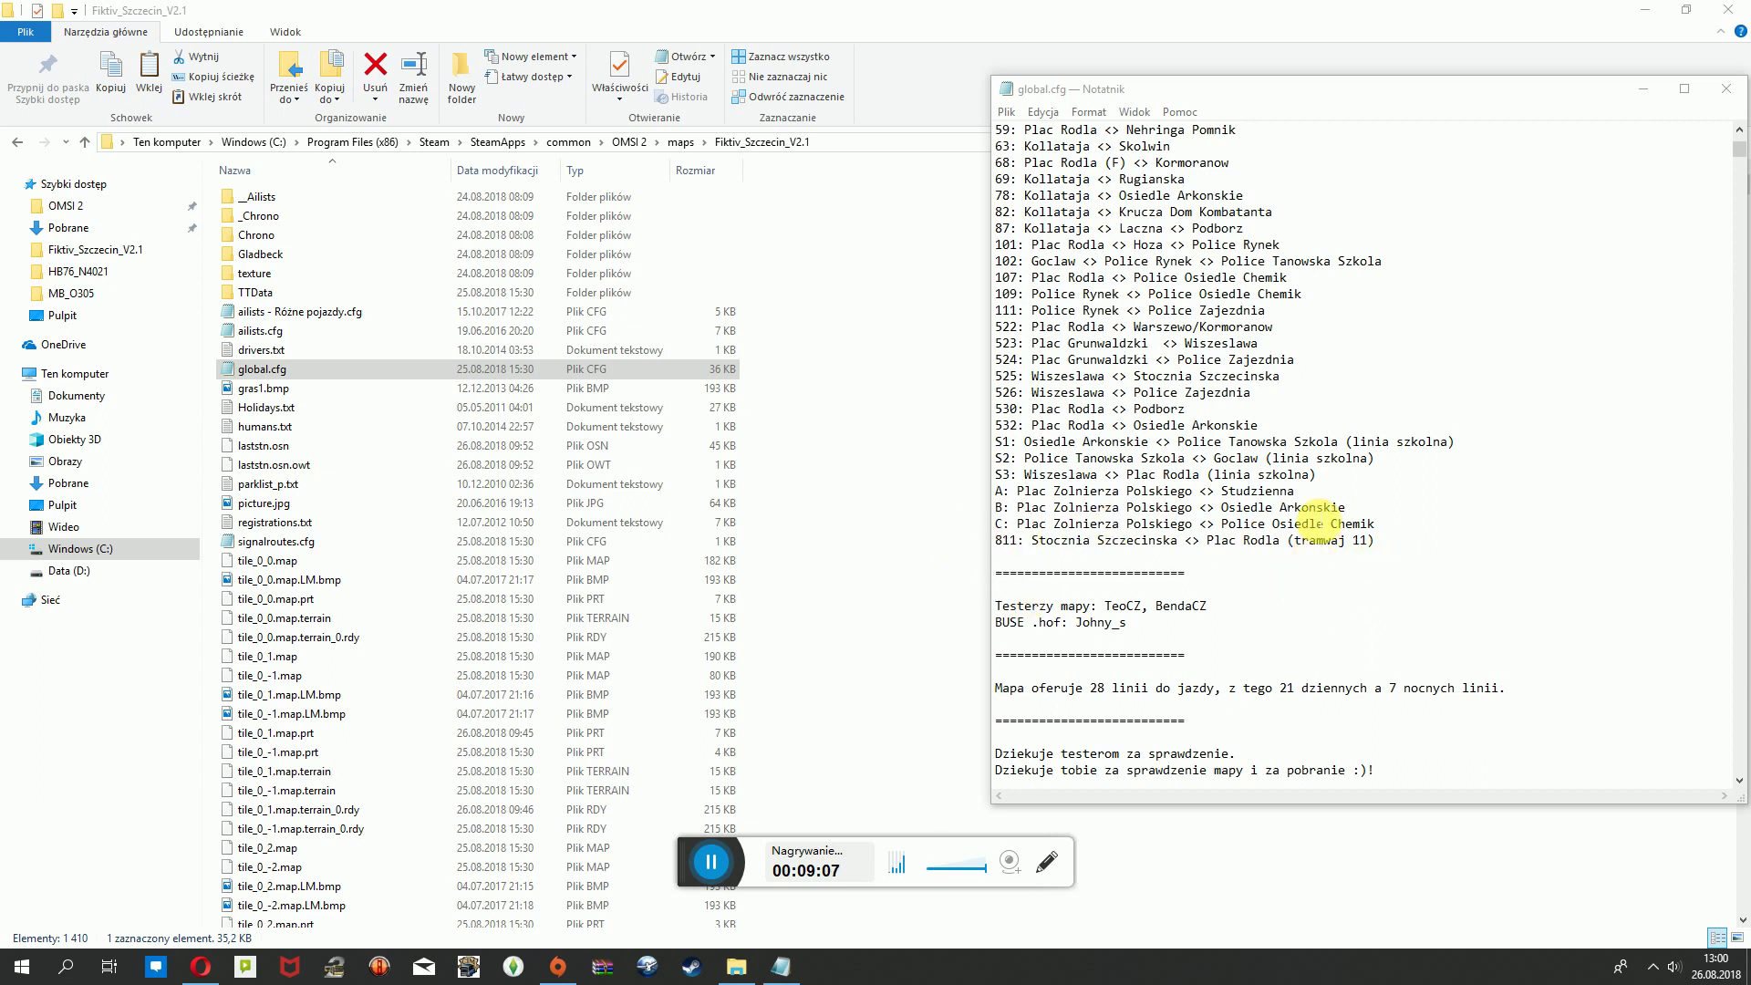
pyautogui.scroll(1, 1313, 556)
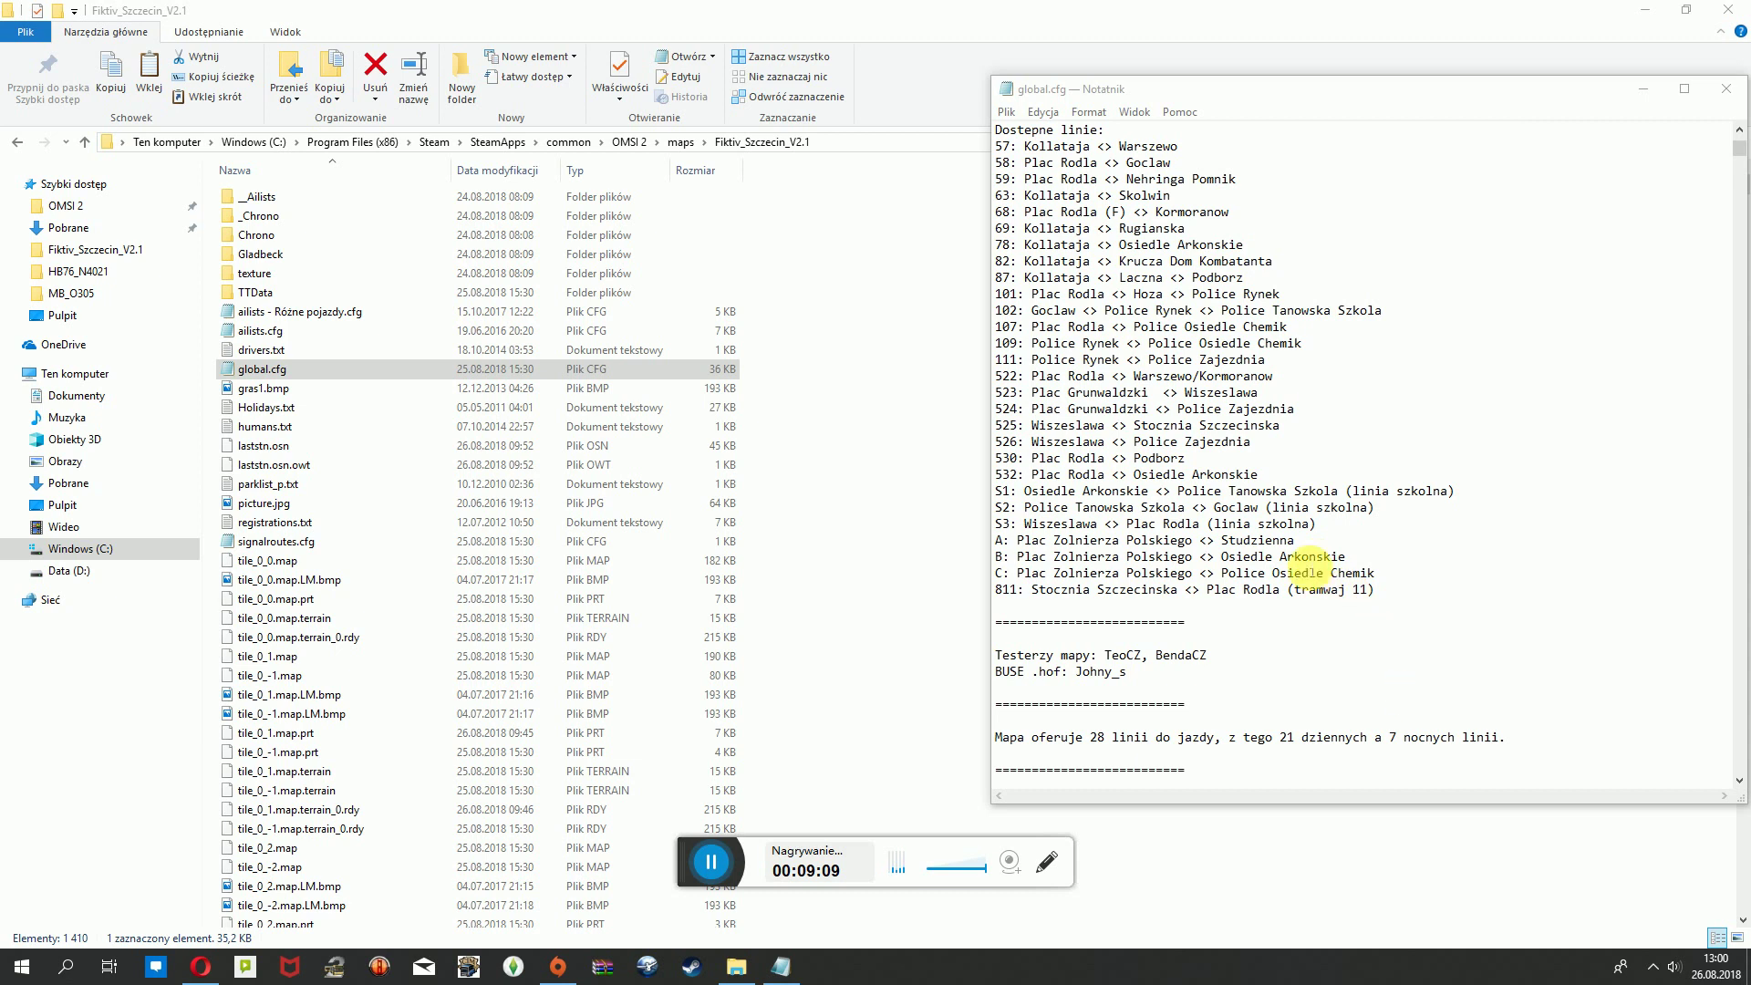
pyautogui.scroll(1, 1272, 590)
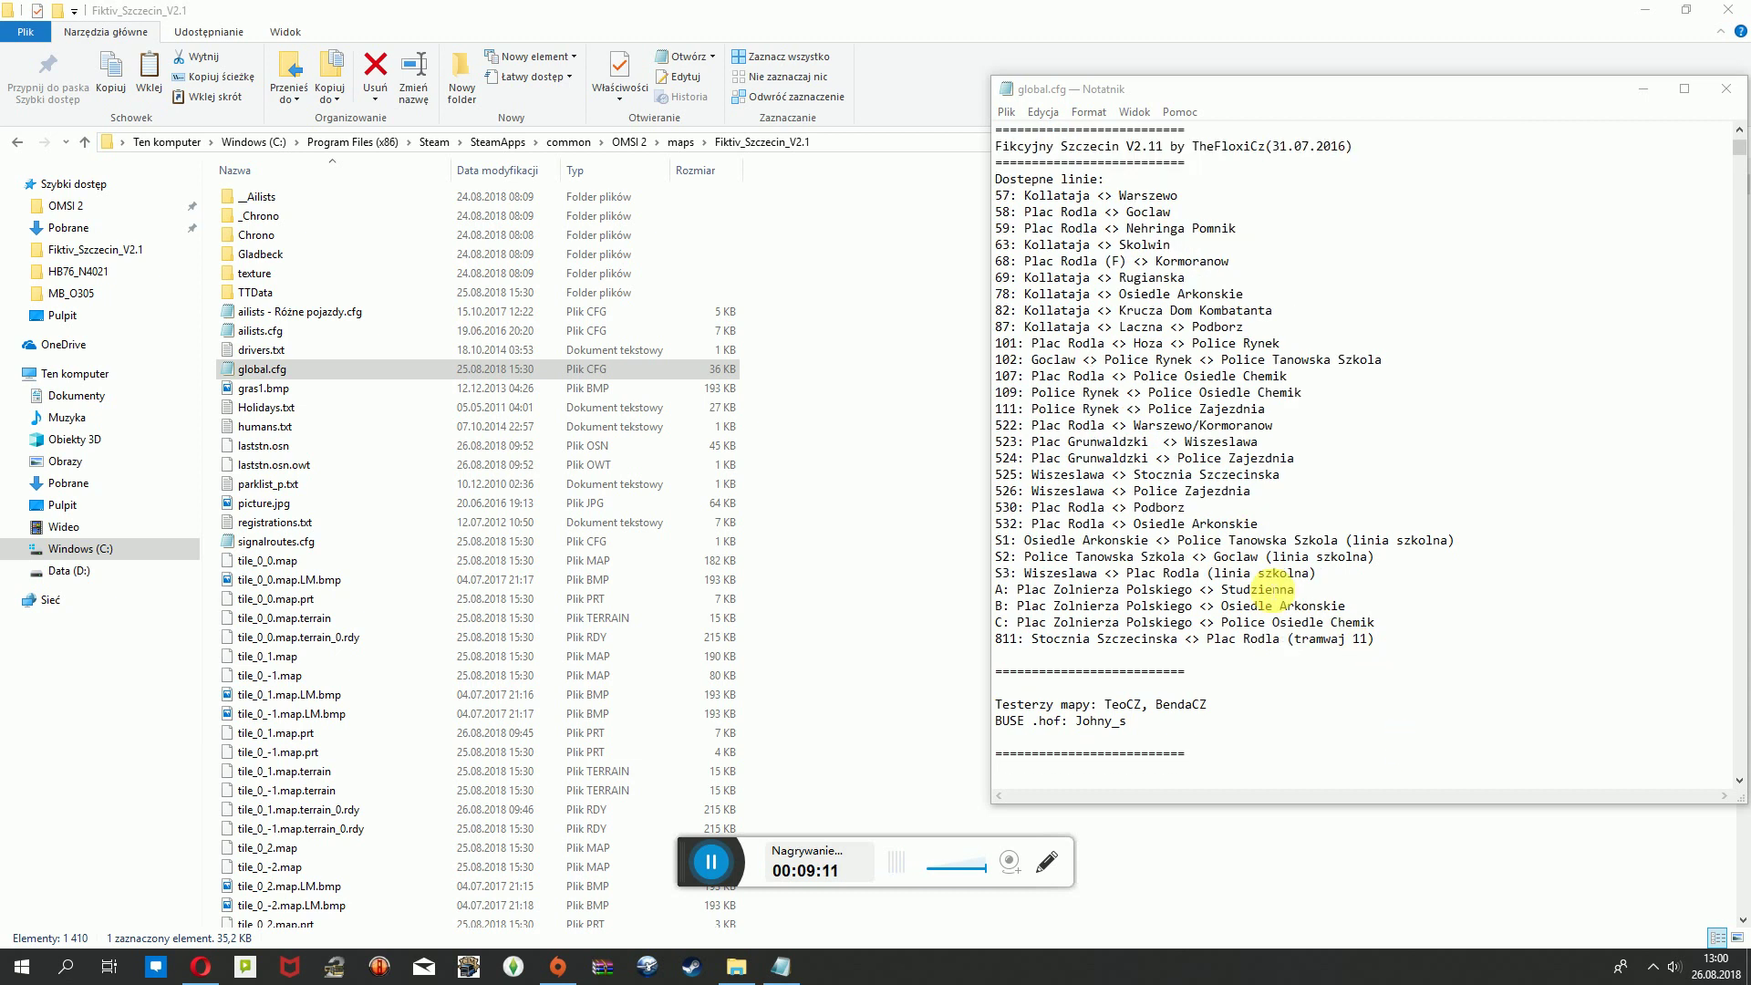
pyautogui.scroll(1, 1272, 591)
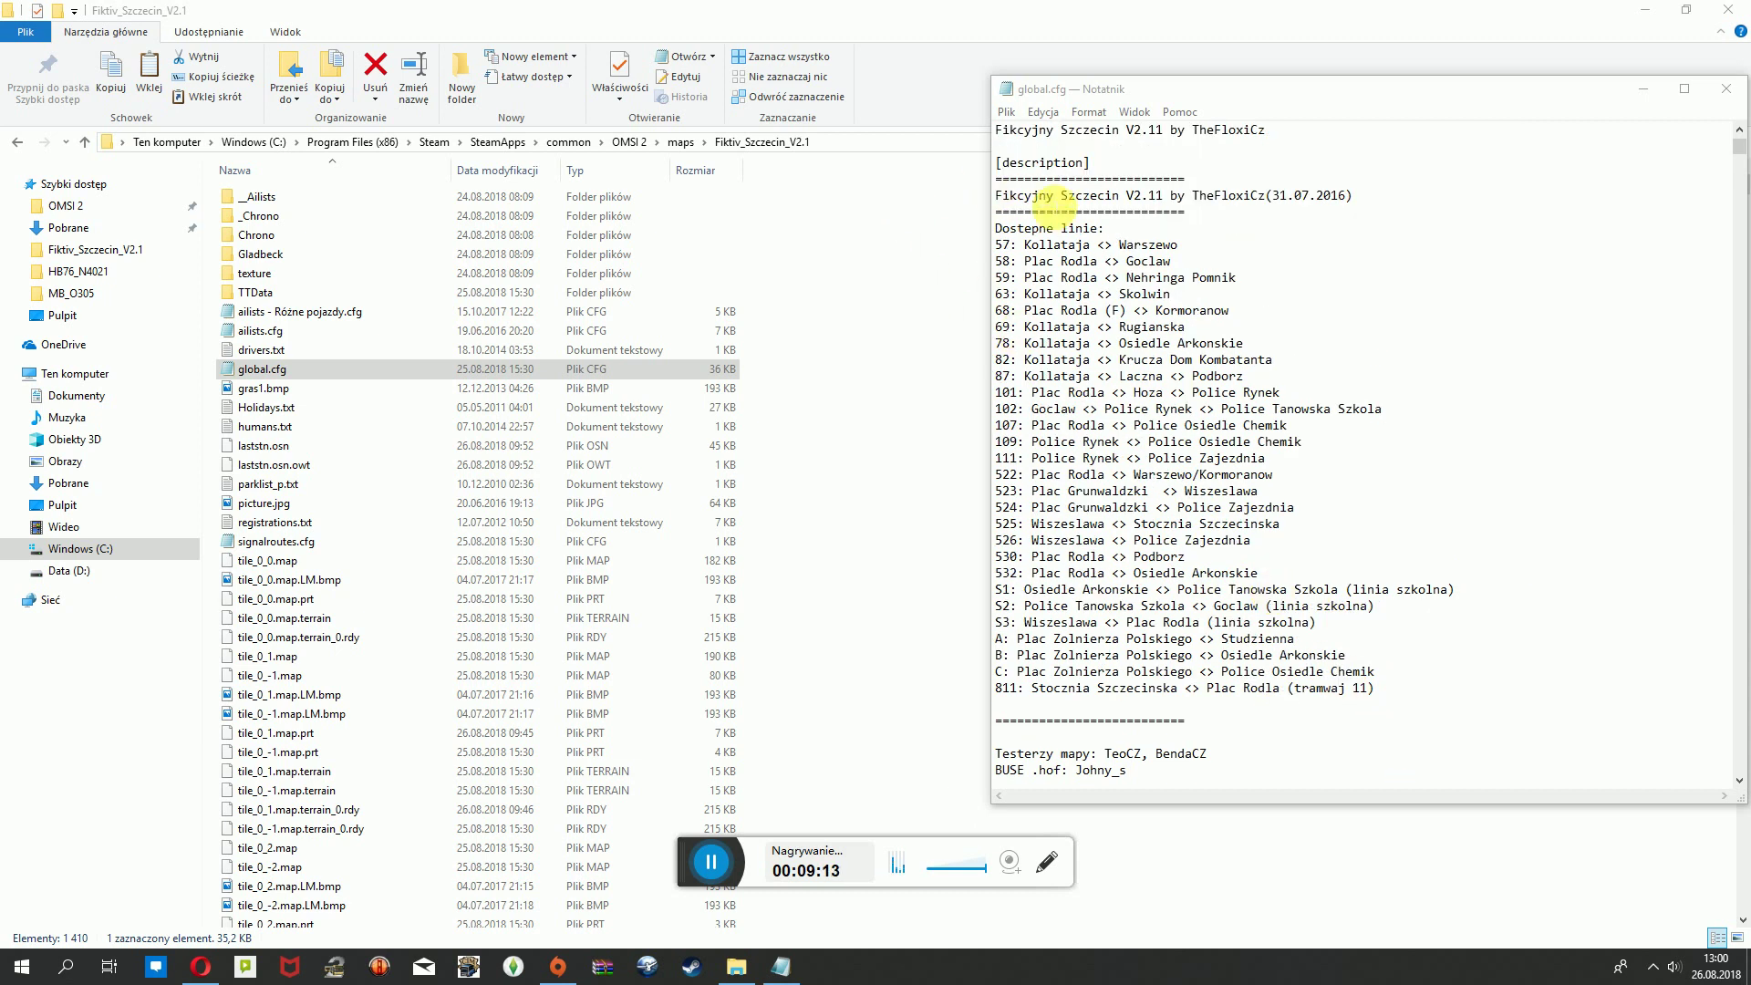
pyautogui.scroll(1, 1129, 293)
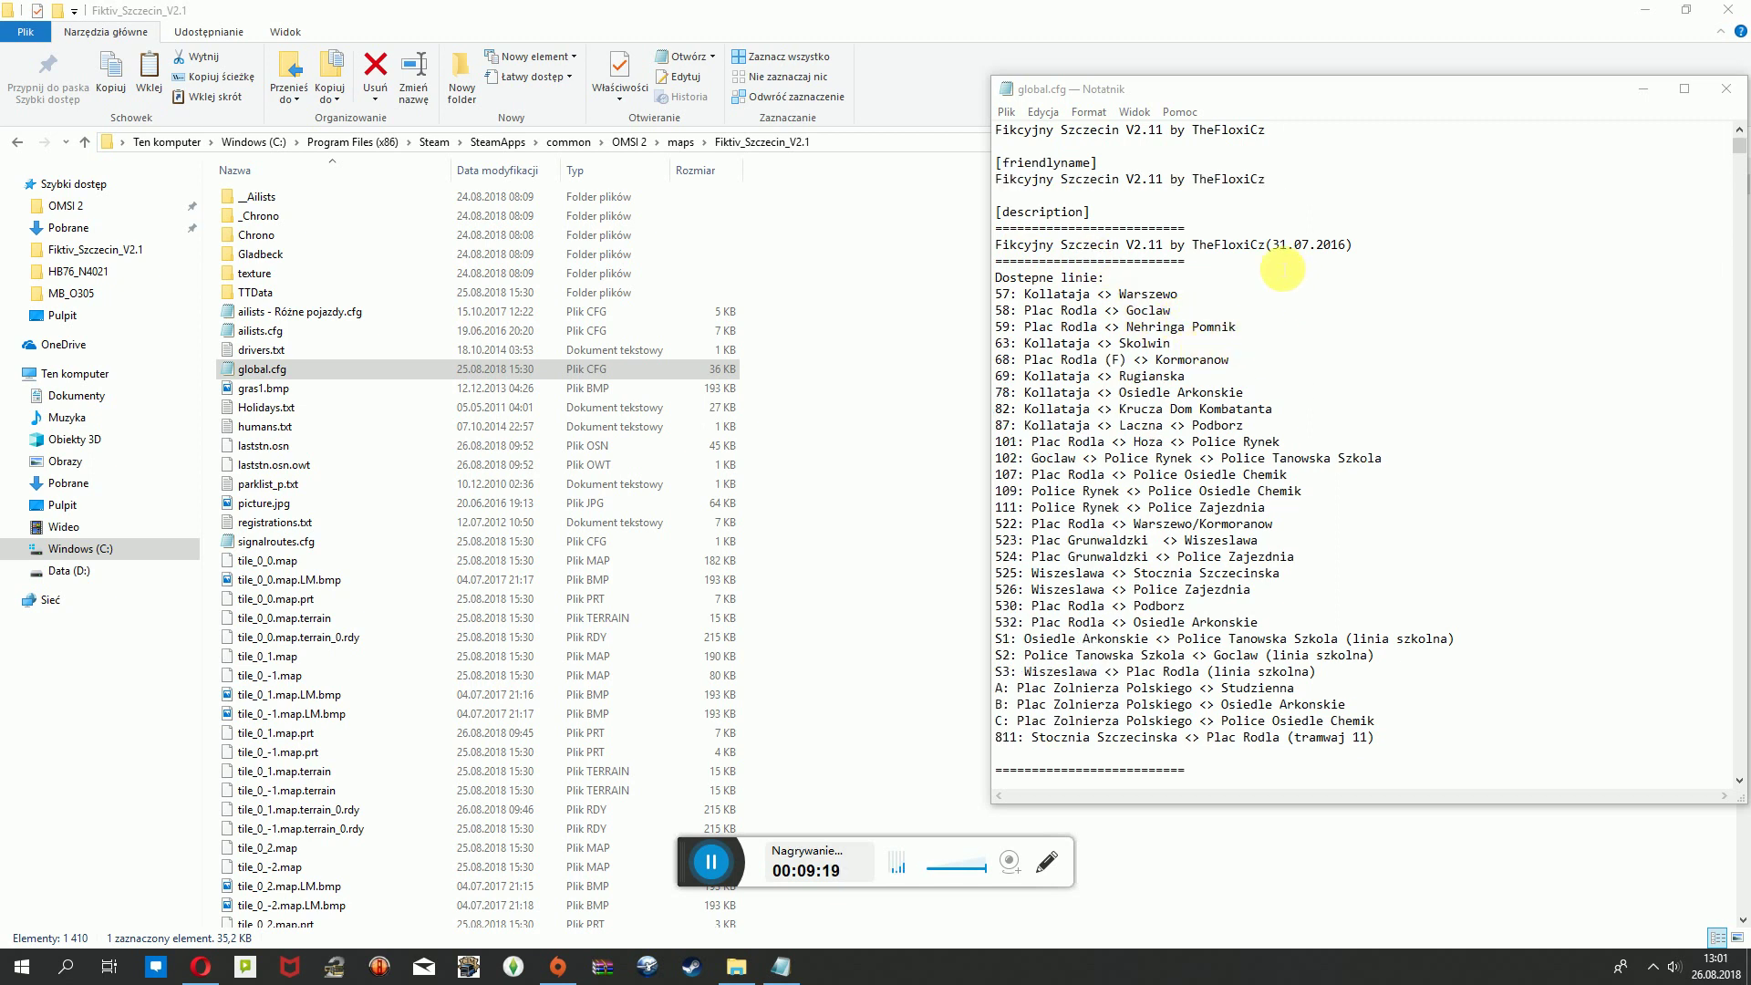
pyautogui.scroll(1, 1386, 332)
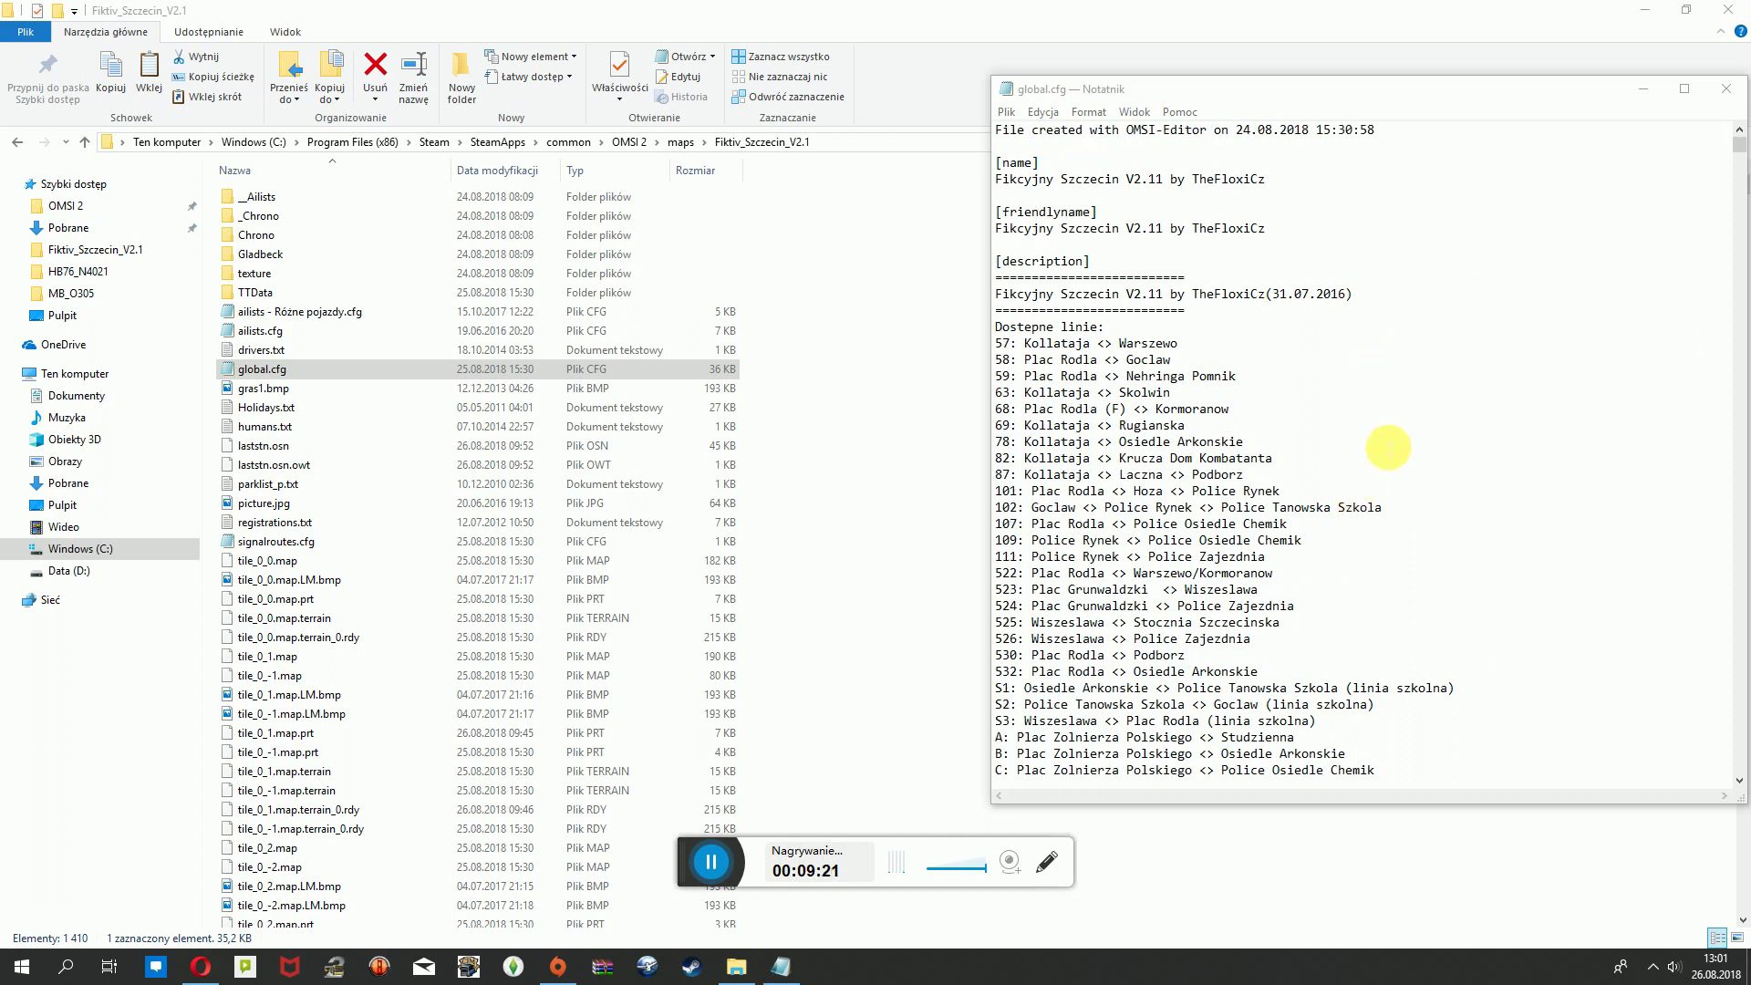
# Examine the technical sections of global.cfg below the description, including the [groundtex], [backgroundimage], [mapcam] and [moneysystem] entries.
pyautogui.scroll(-5, 1387, 441)
pyautogui.scroll(-7, 1309, 483)
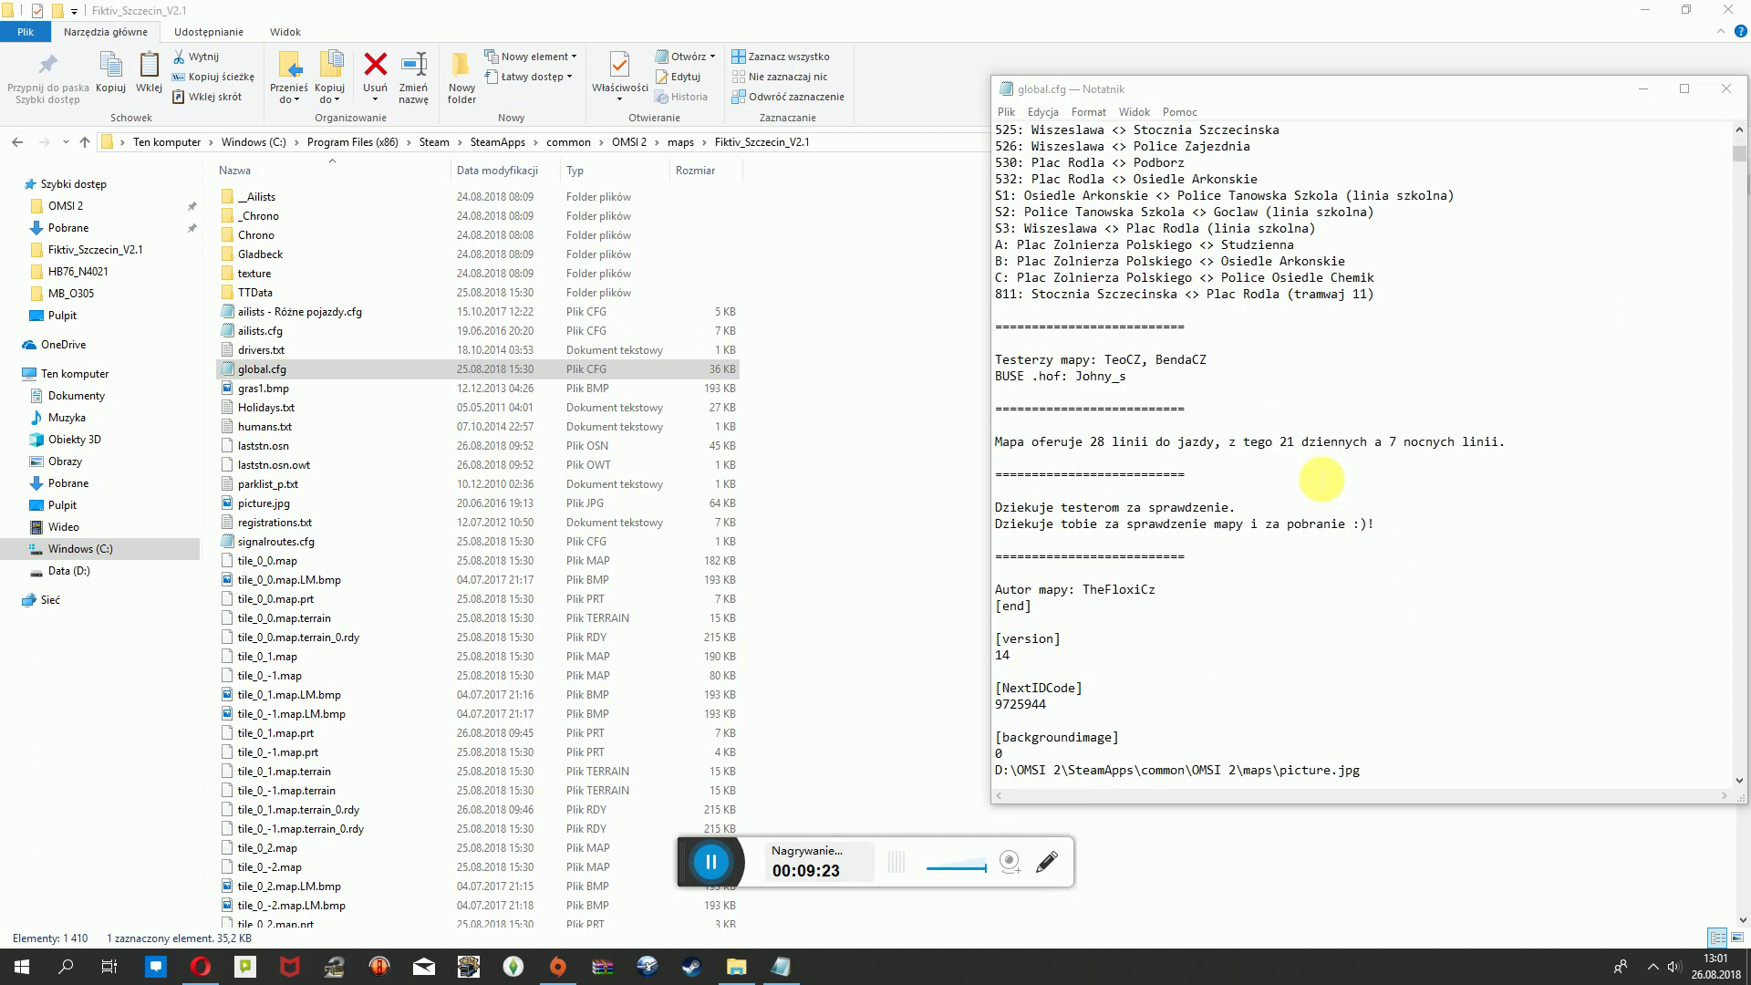
pyautogui.scroll(8, 1322, 483)
pyautogui.scroll(-20, 1325, 483)
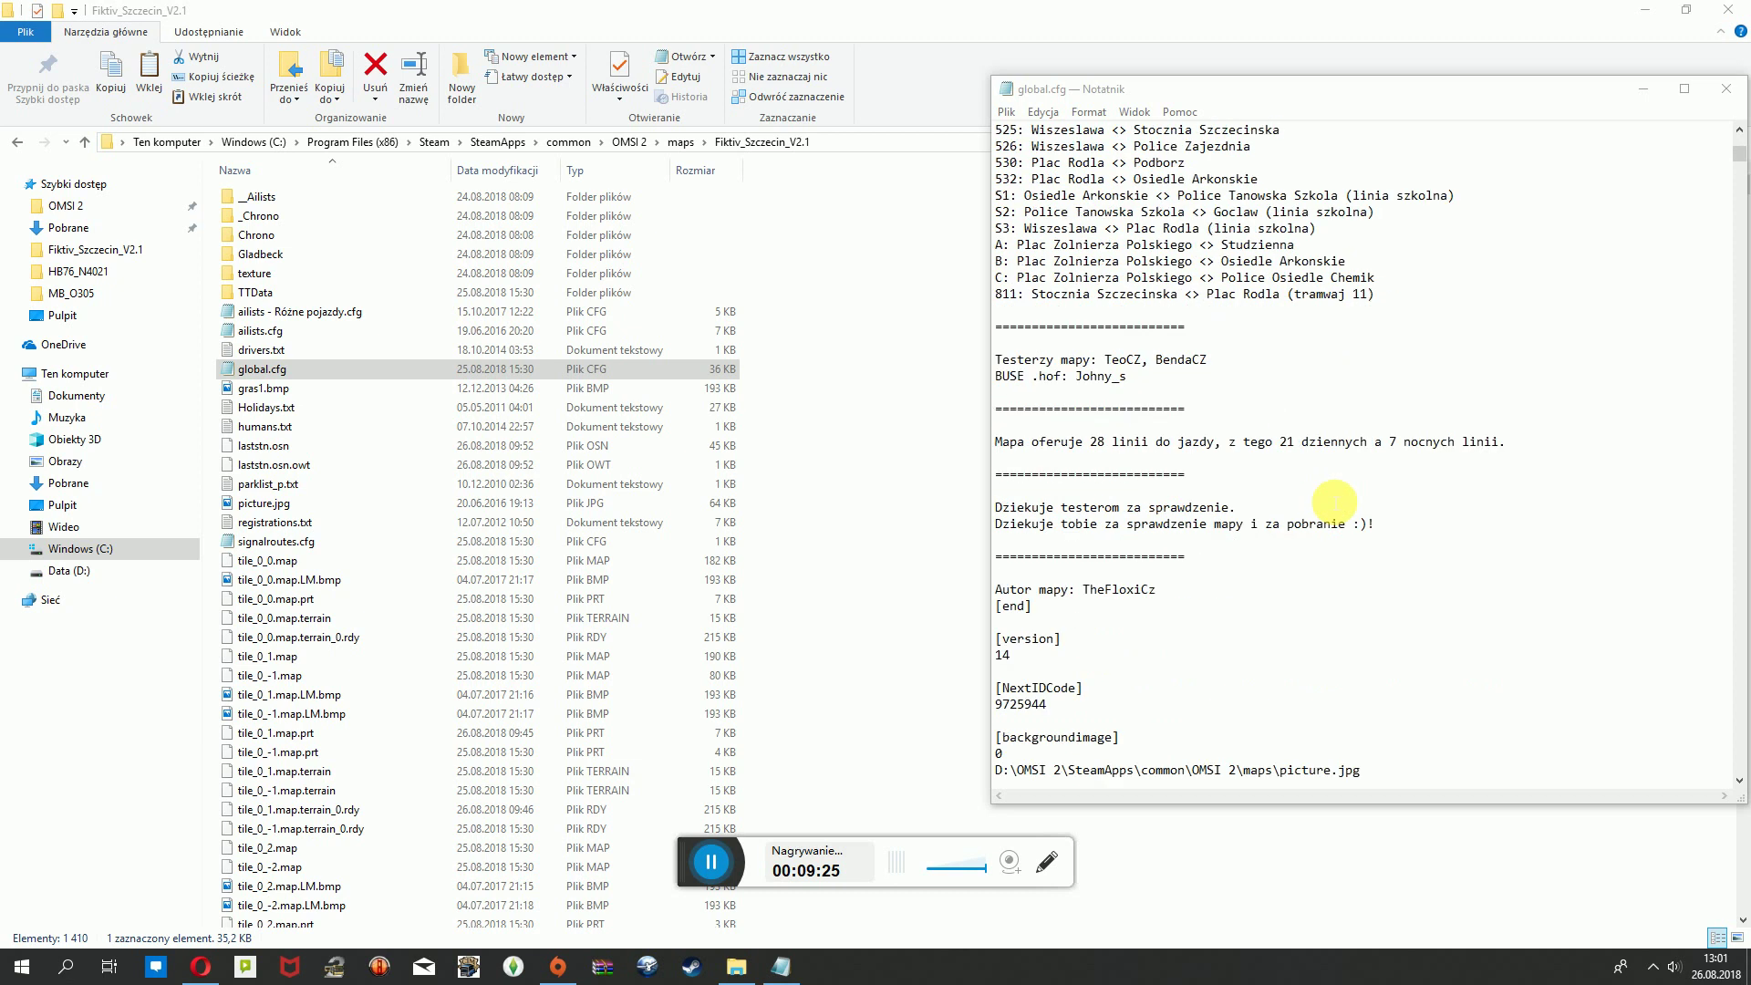
pyautogui.scroll(-15, 1334, 505)
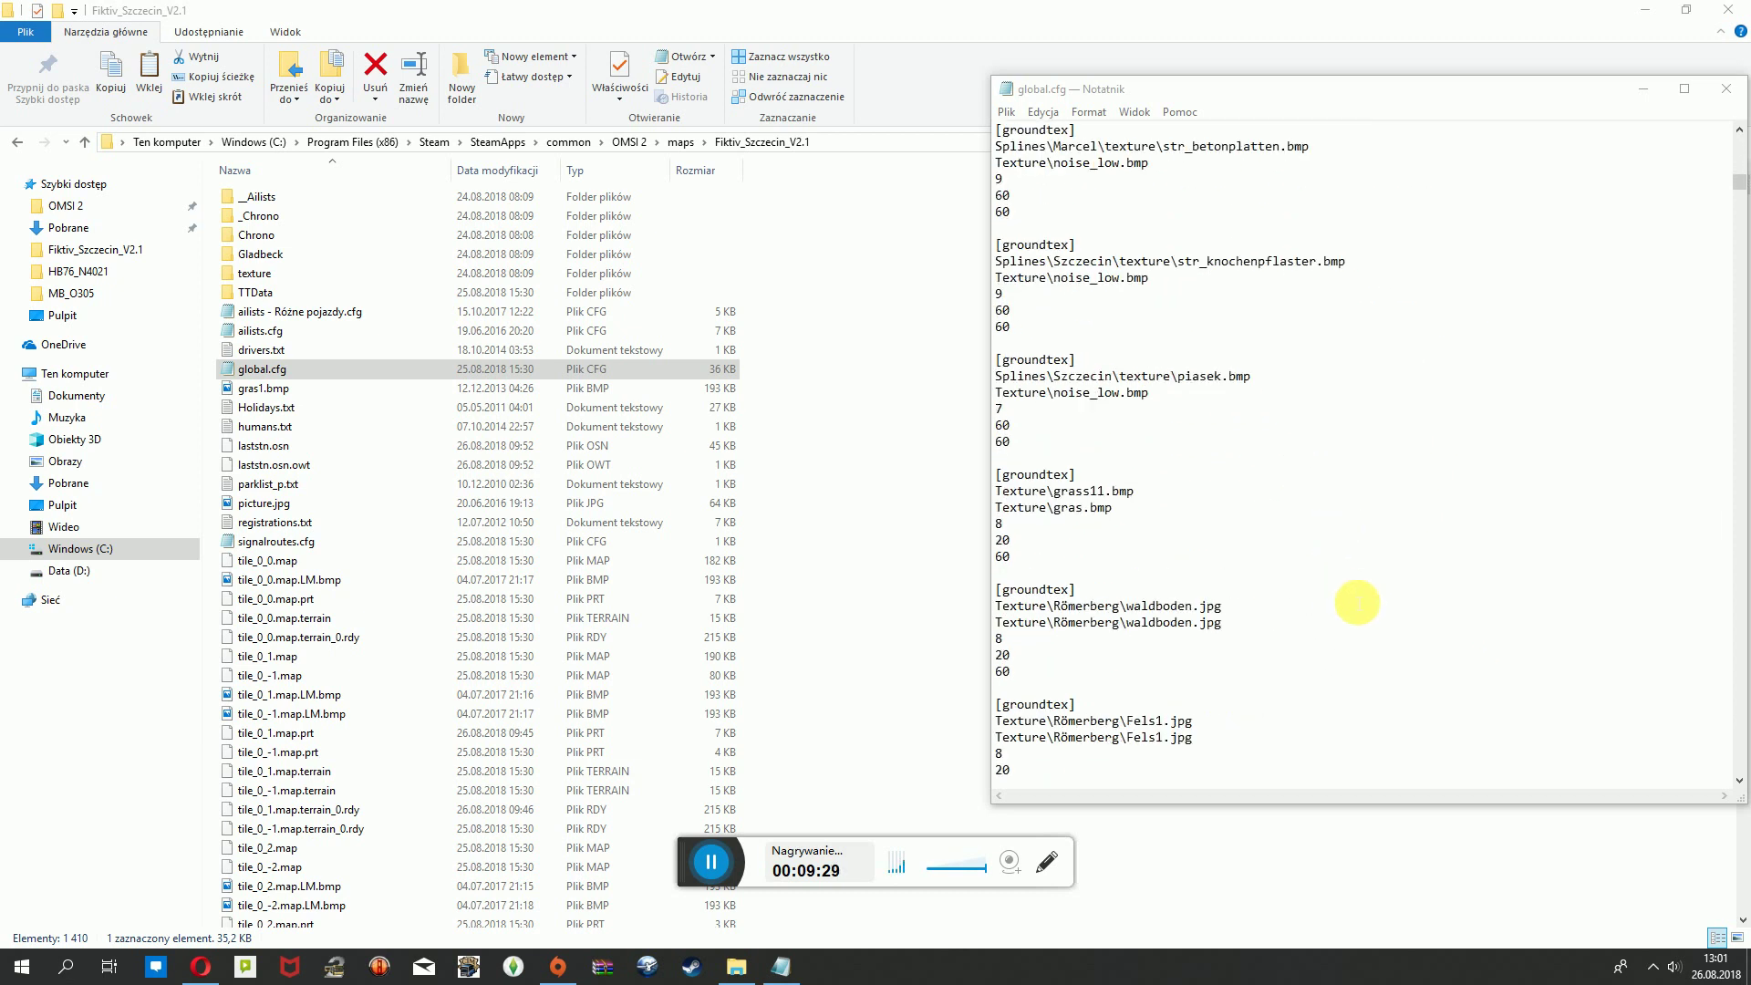
pyautogui.scroll(20, 1340, 547)
pyautogui.scroll(11, 1375, 622)
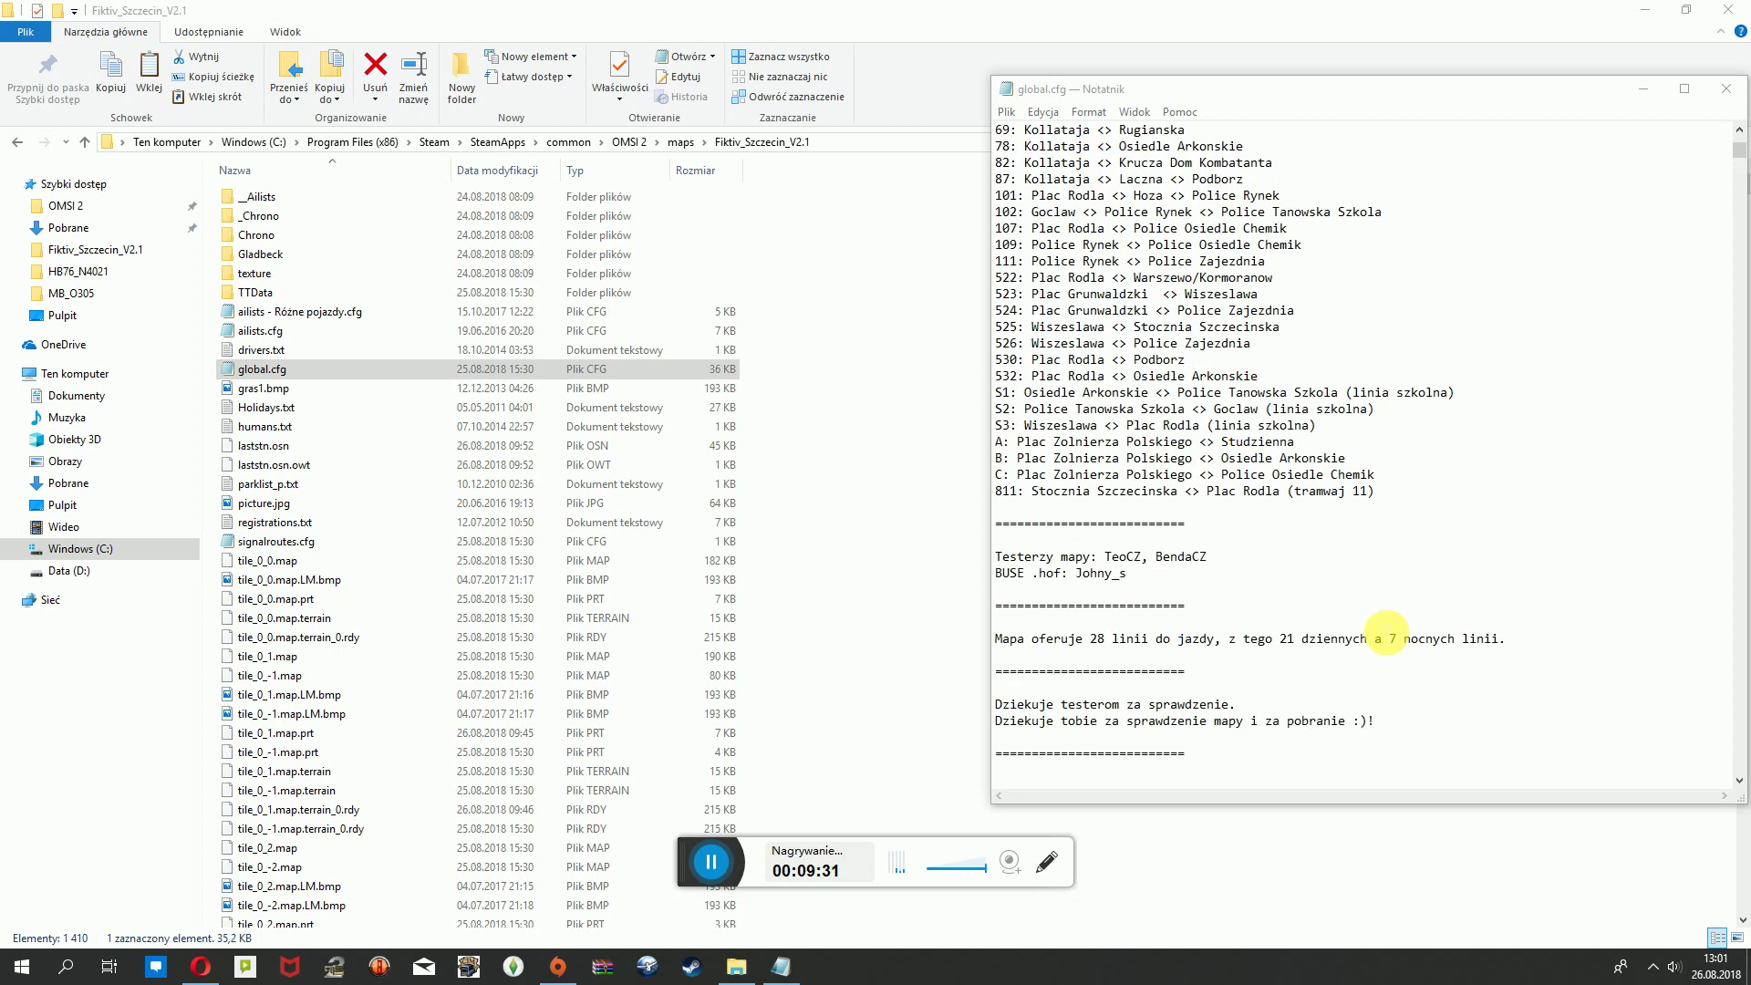
pyautogui.scroll(-15, 1400, 656)
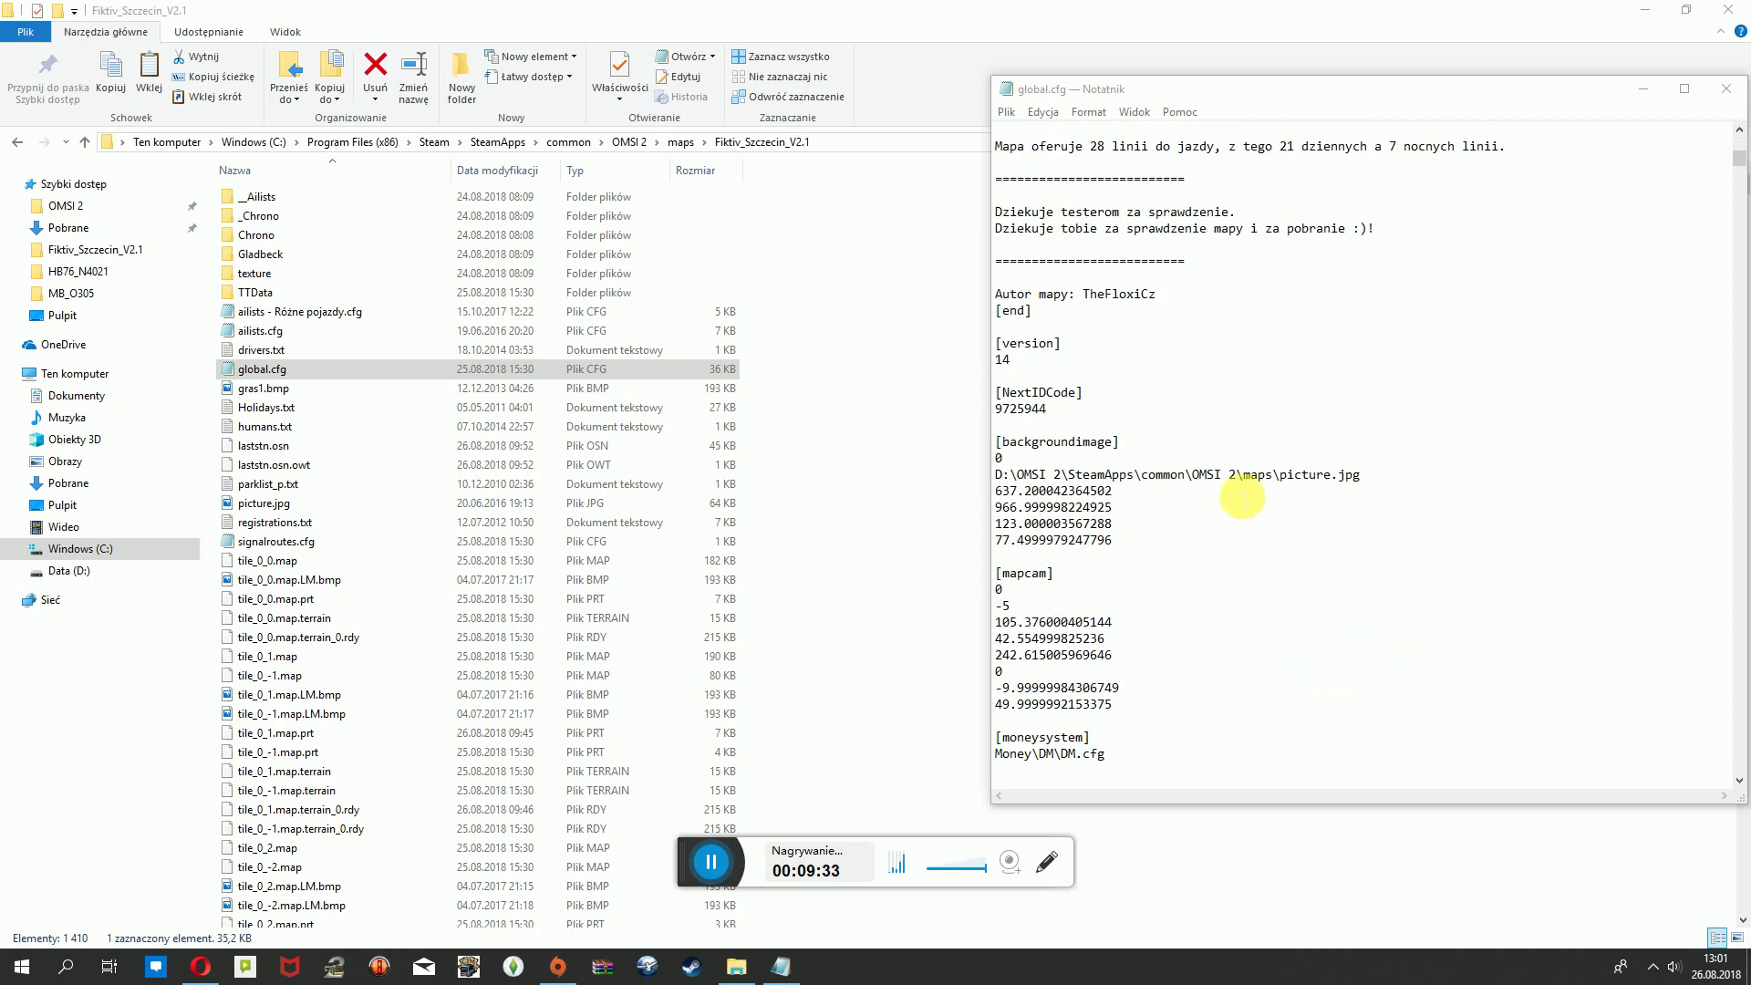
pyautogui.scroll(-4, 1242, 498)
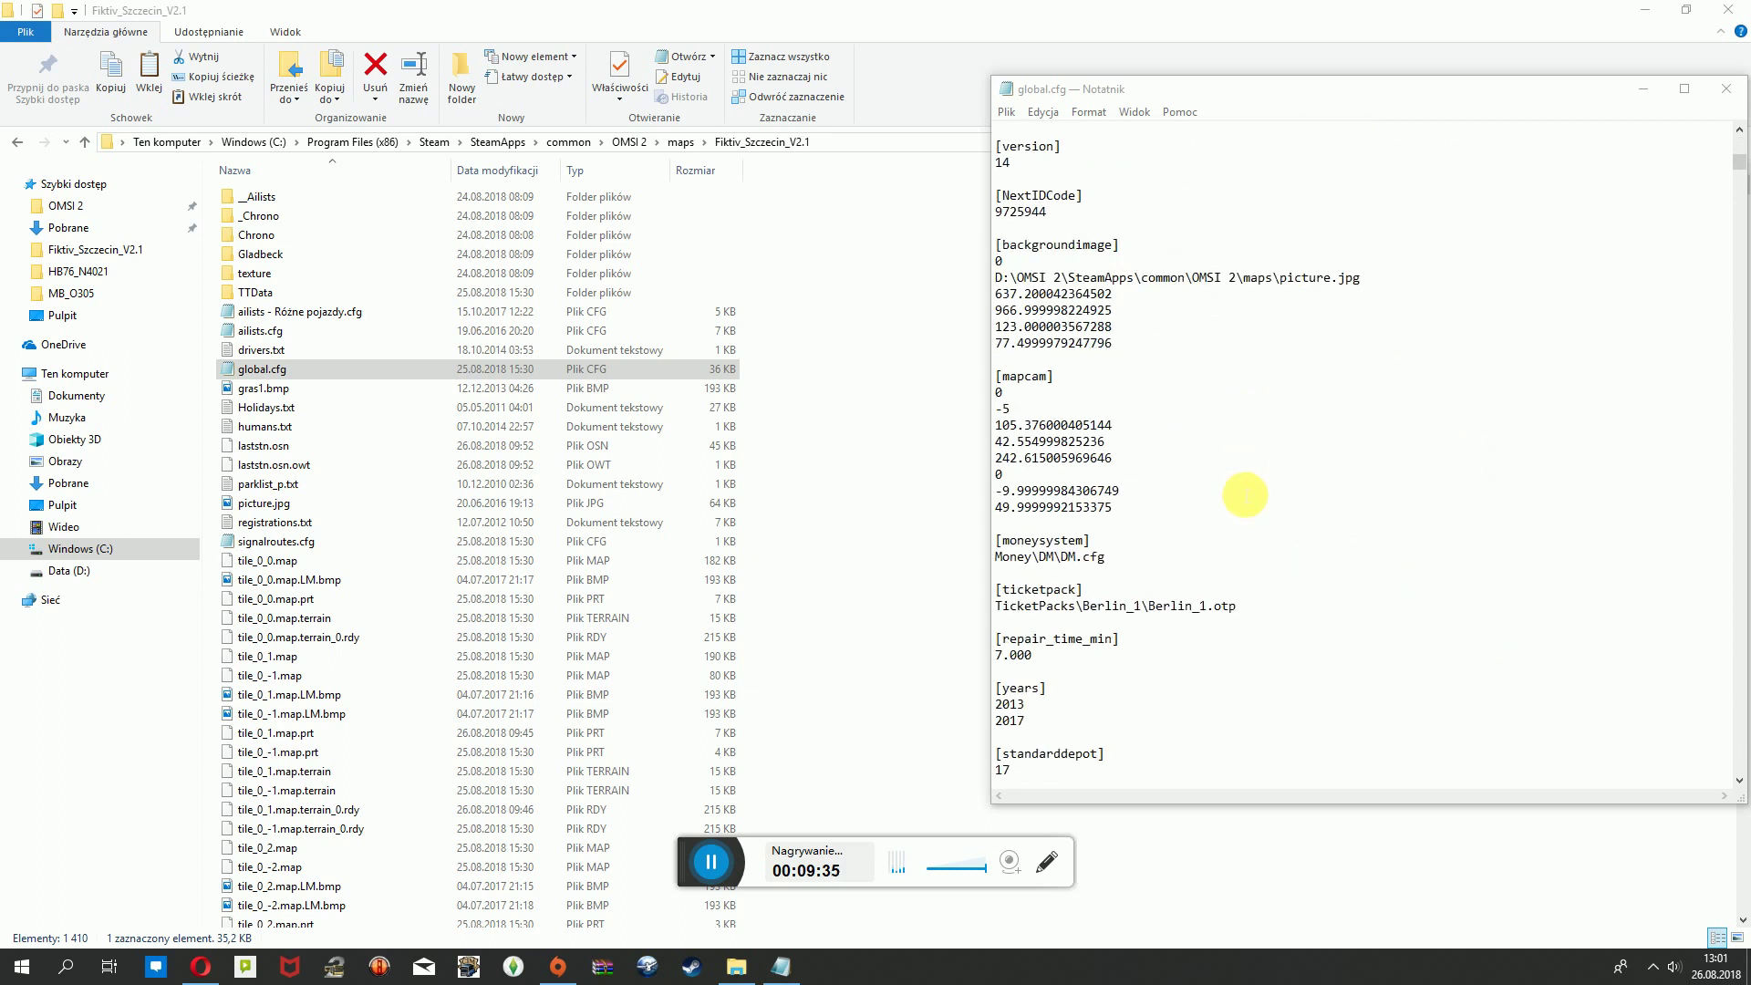
# Check the [moneysystem] and [ticketpack] entries in global.cfg, and close the file with its changes saved.
pyautogui.scroll(-1, 1207, 522)
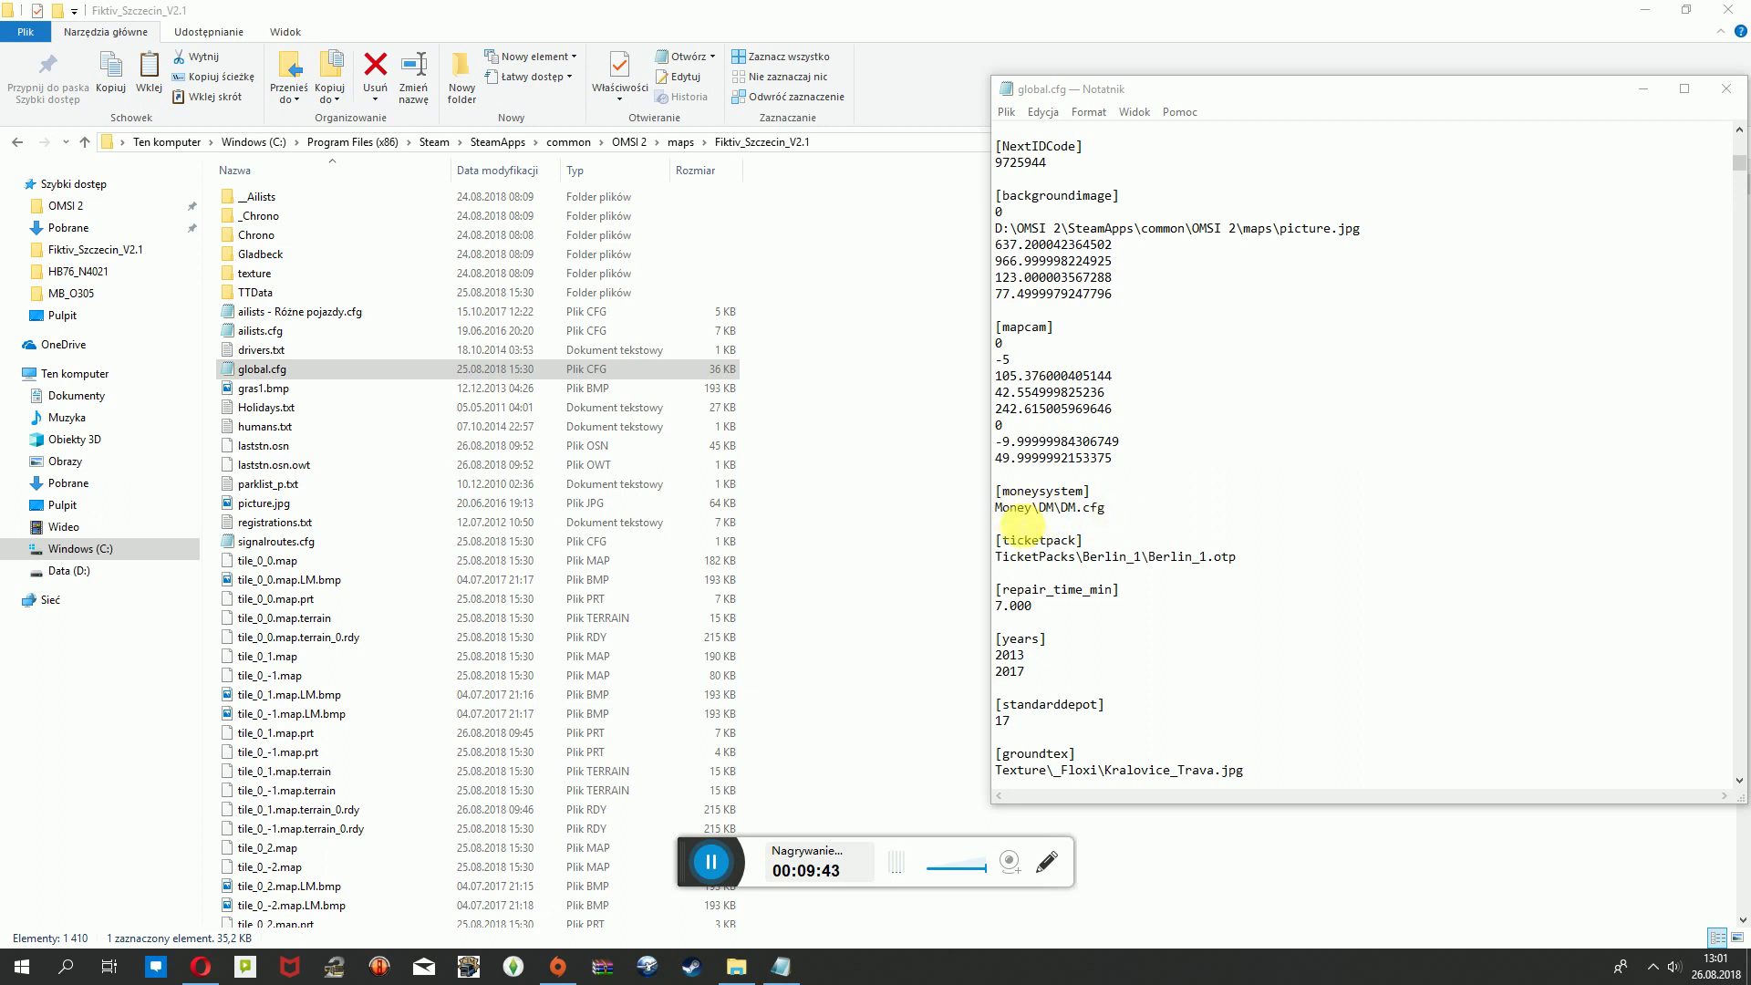
pyautogui.doubleClick(1094, 508)
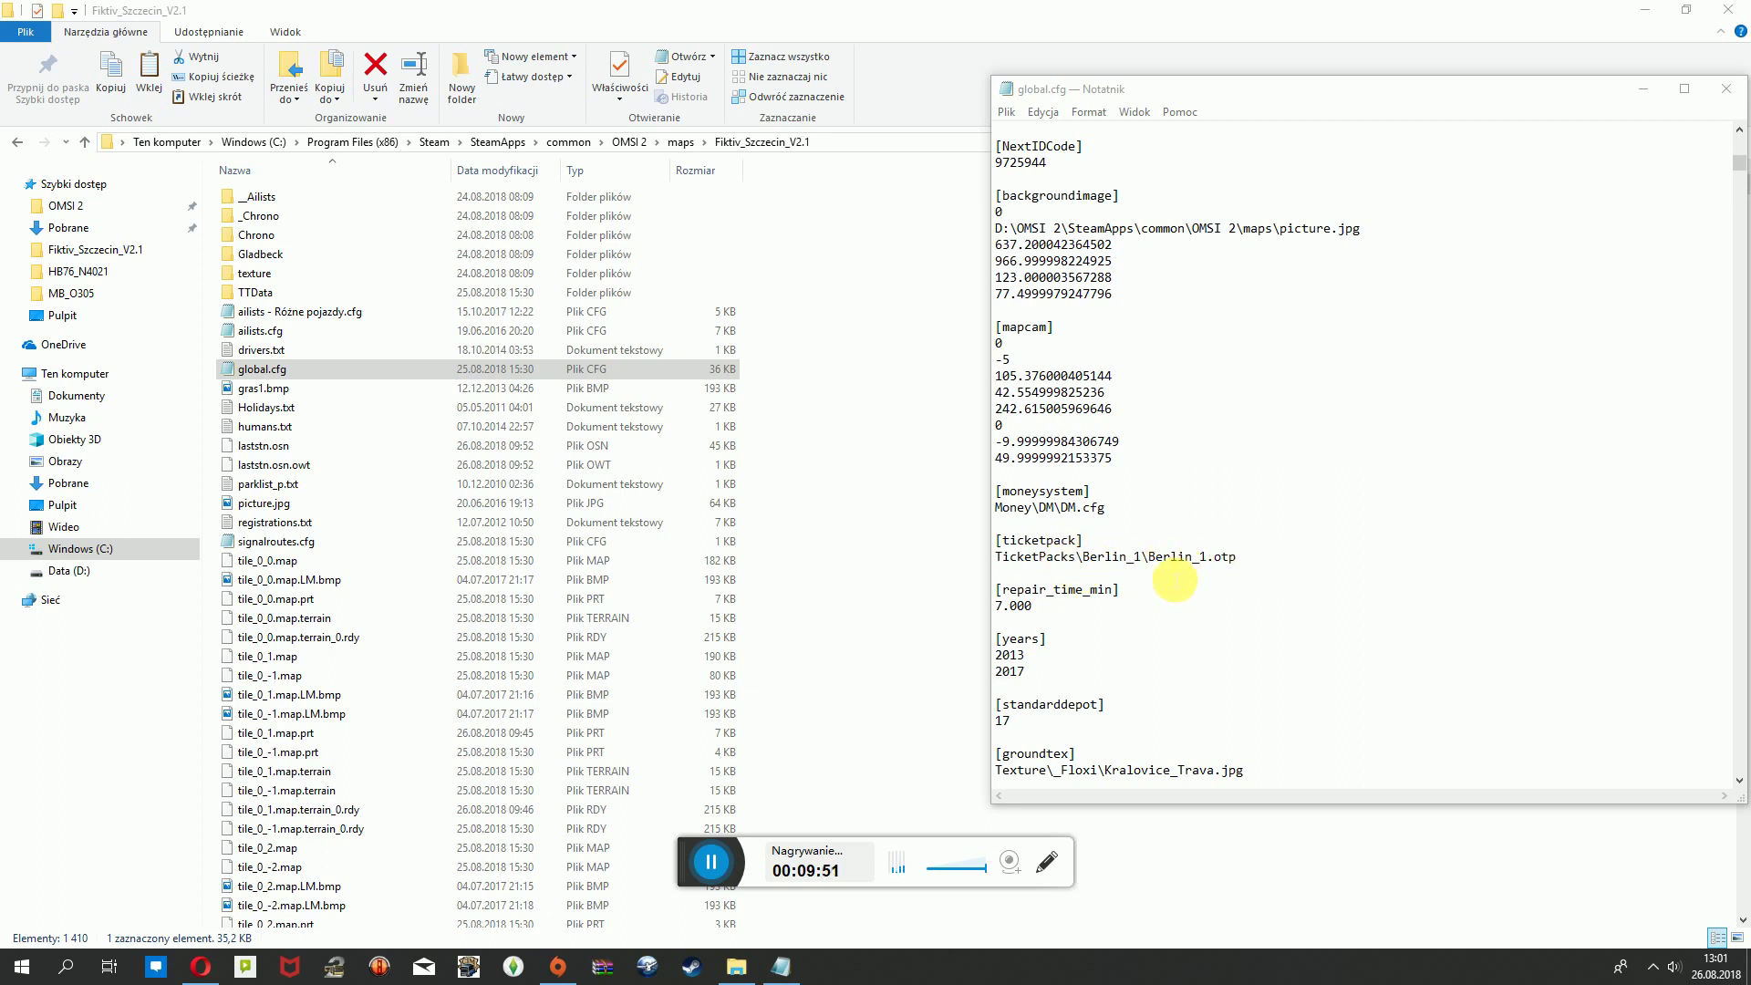
pyautogui.scroll(15, 1175, 580)
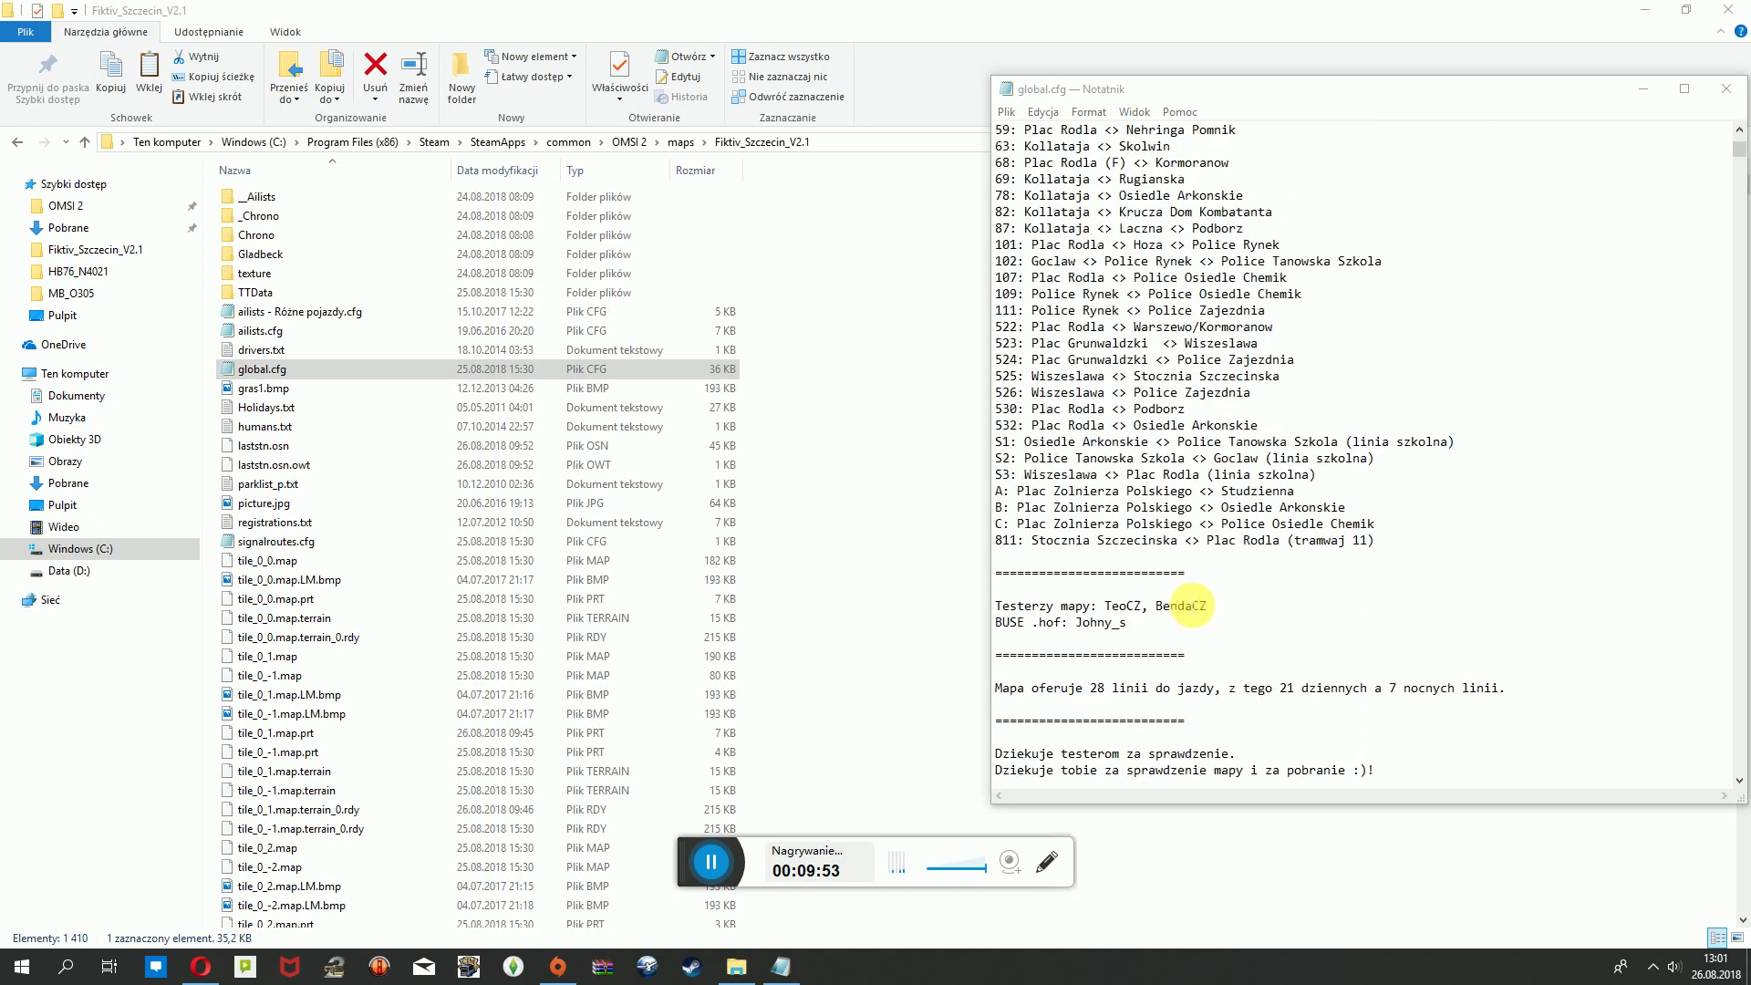
pyautogui.click(1722, 91)
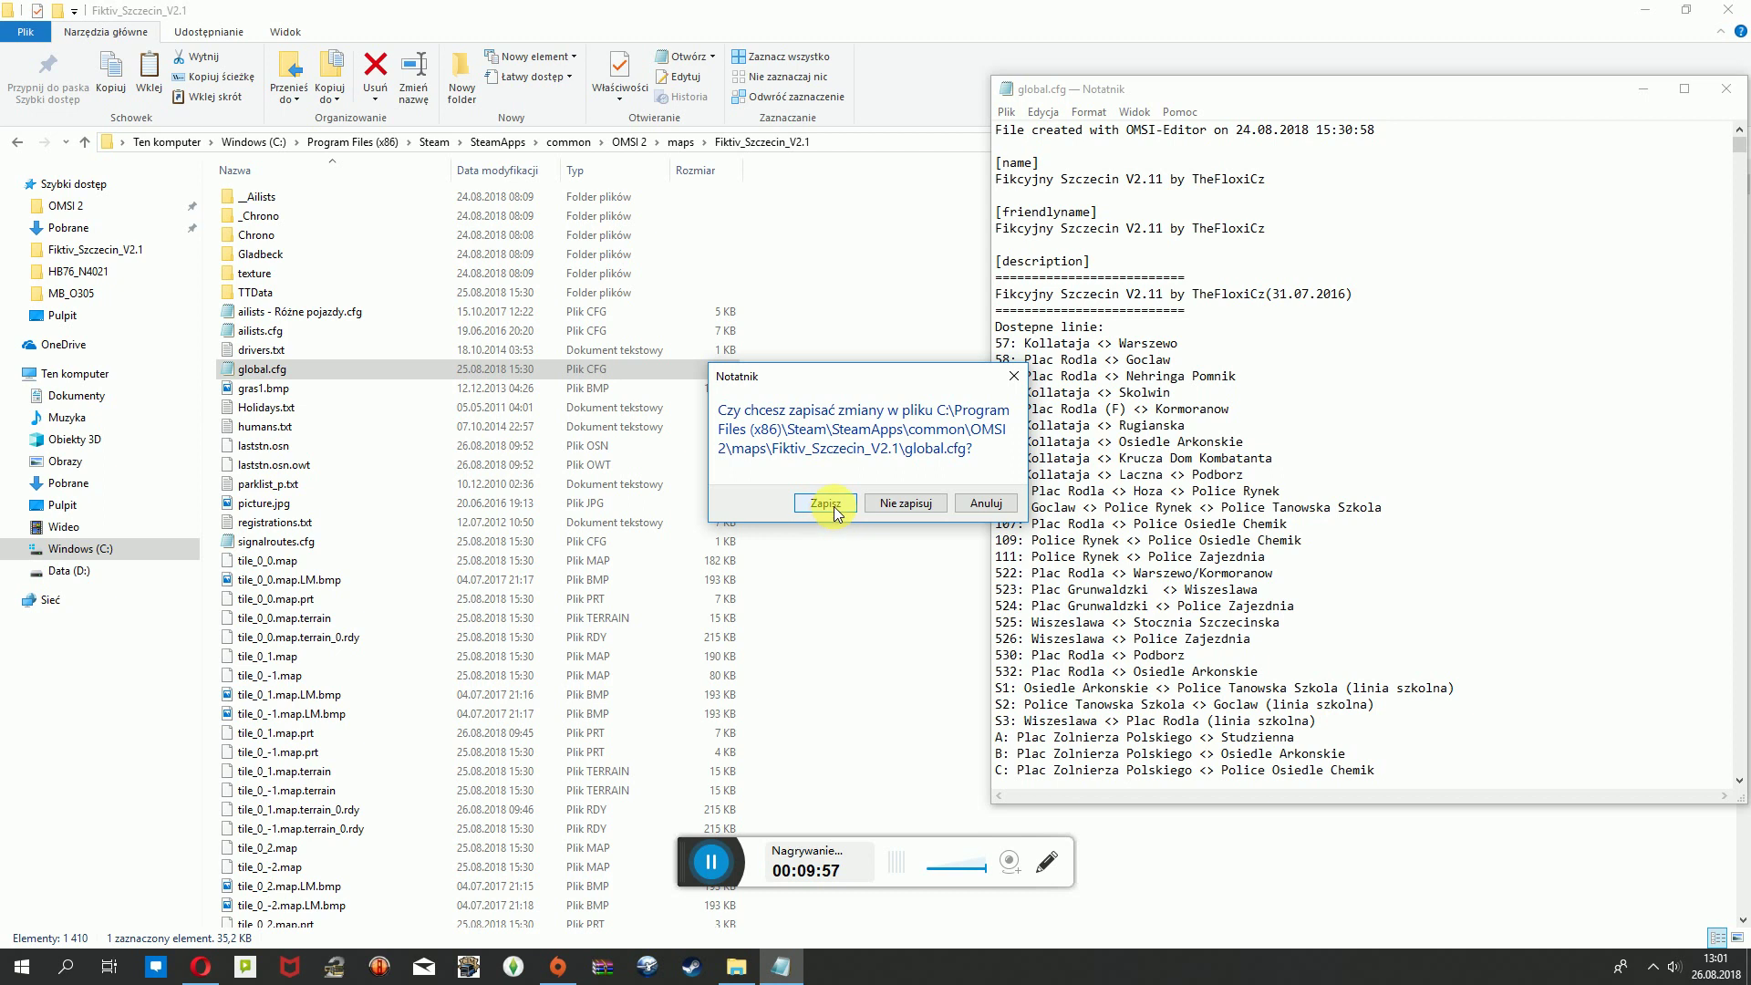
pyautogui.click(826, 505)
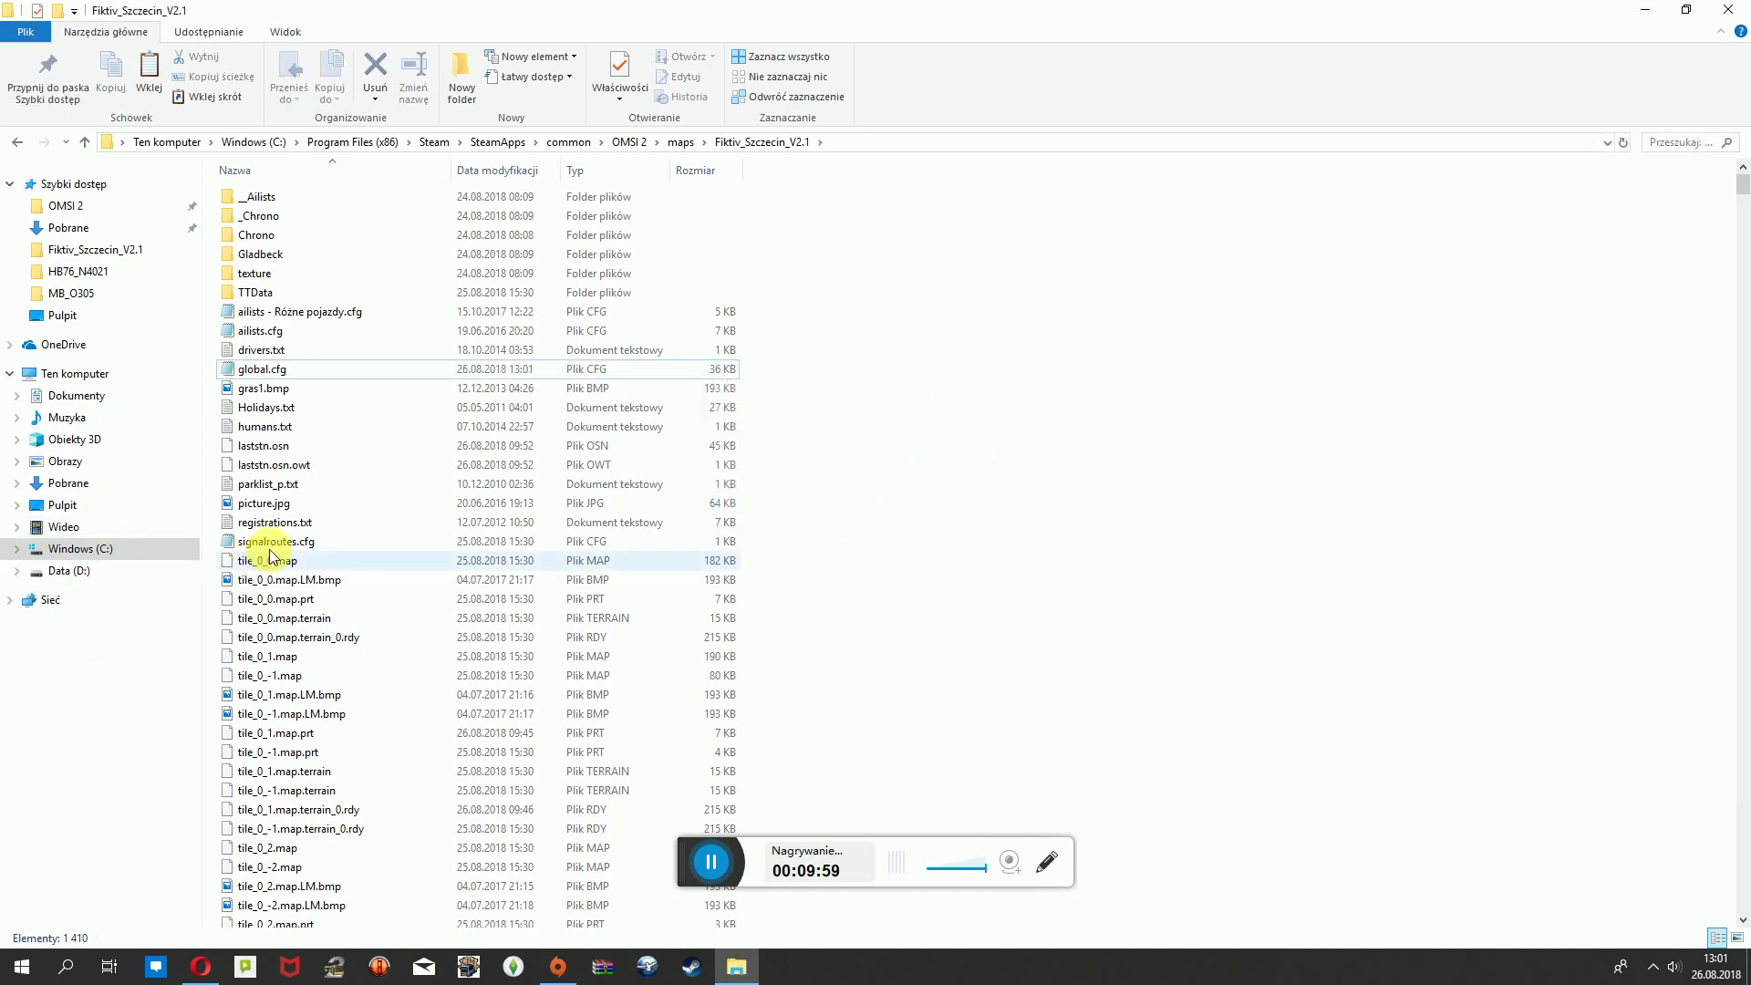
# View the map's preview image picture.jpg and close it.
pyautogui.click(294, 507)
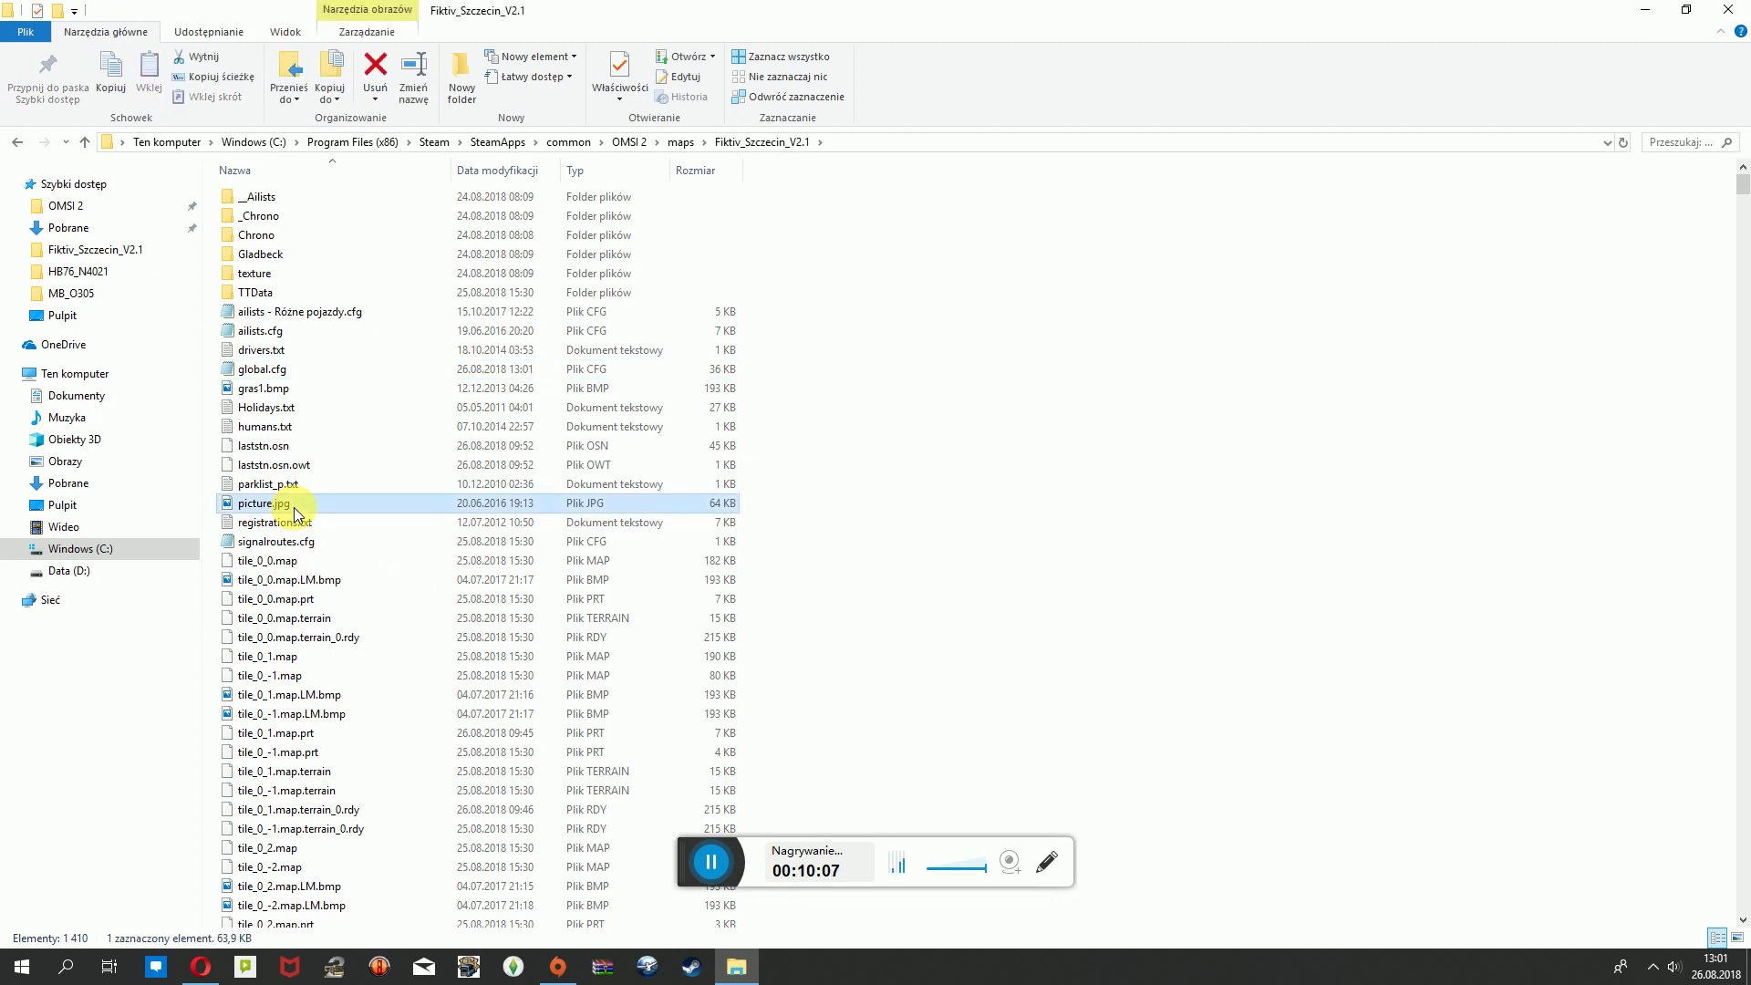
pyautogui.press('Return')
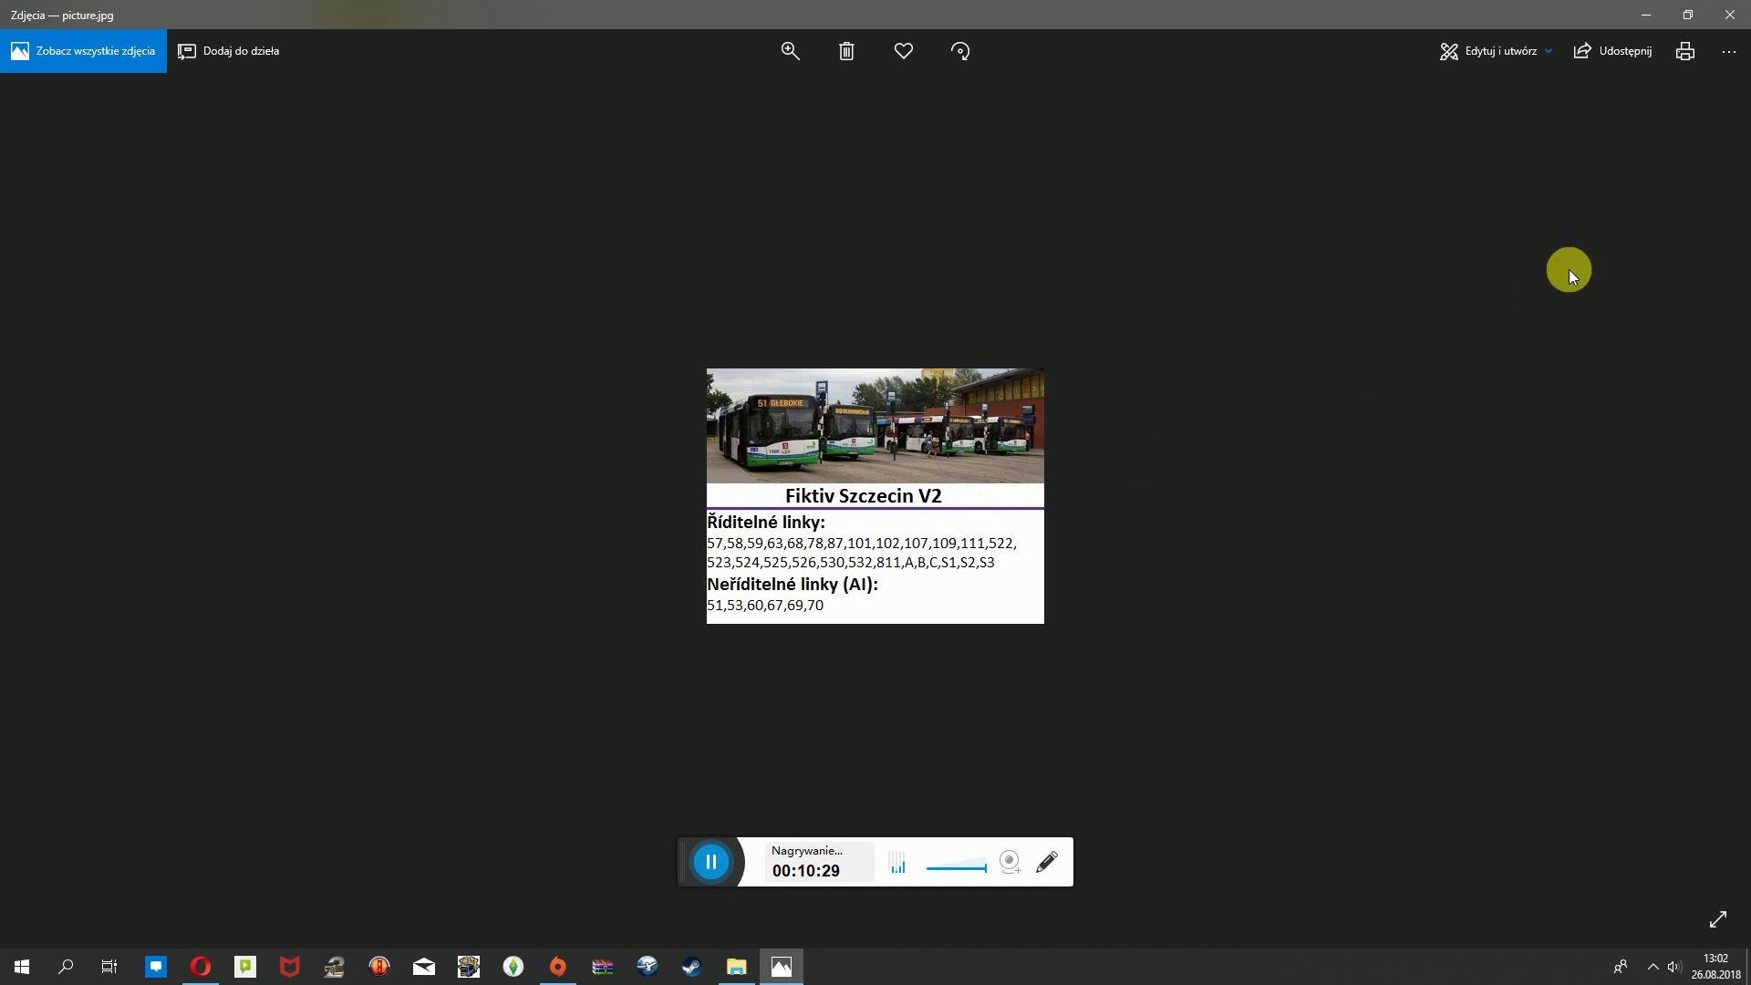
pyautogui.click(1724, 15)
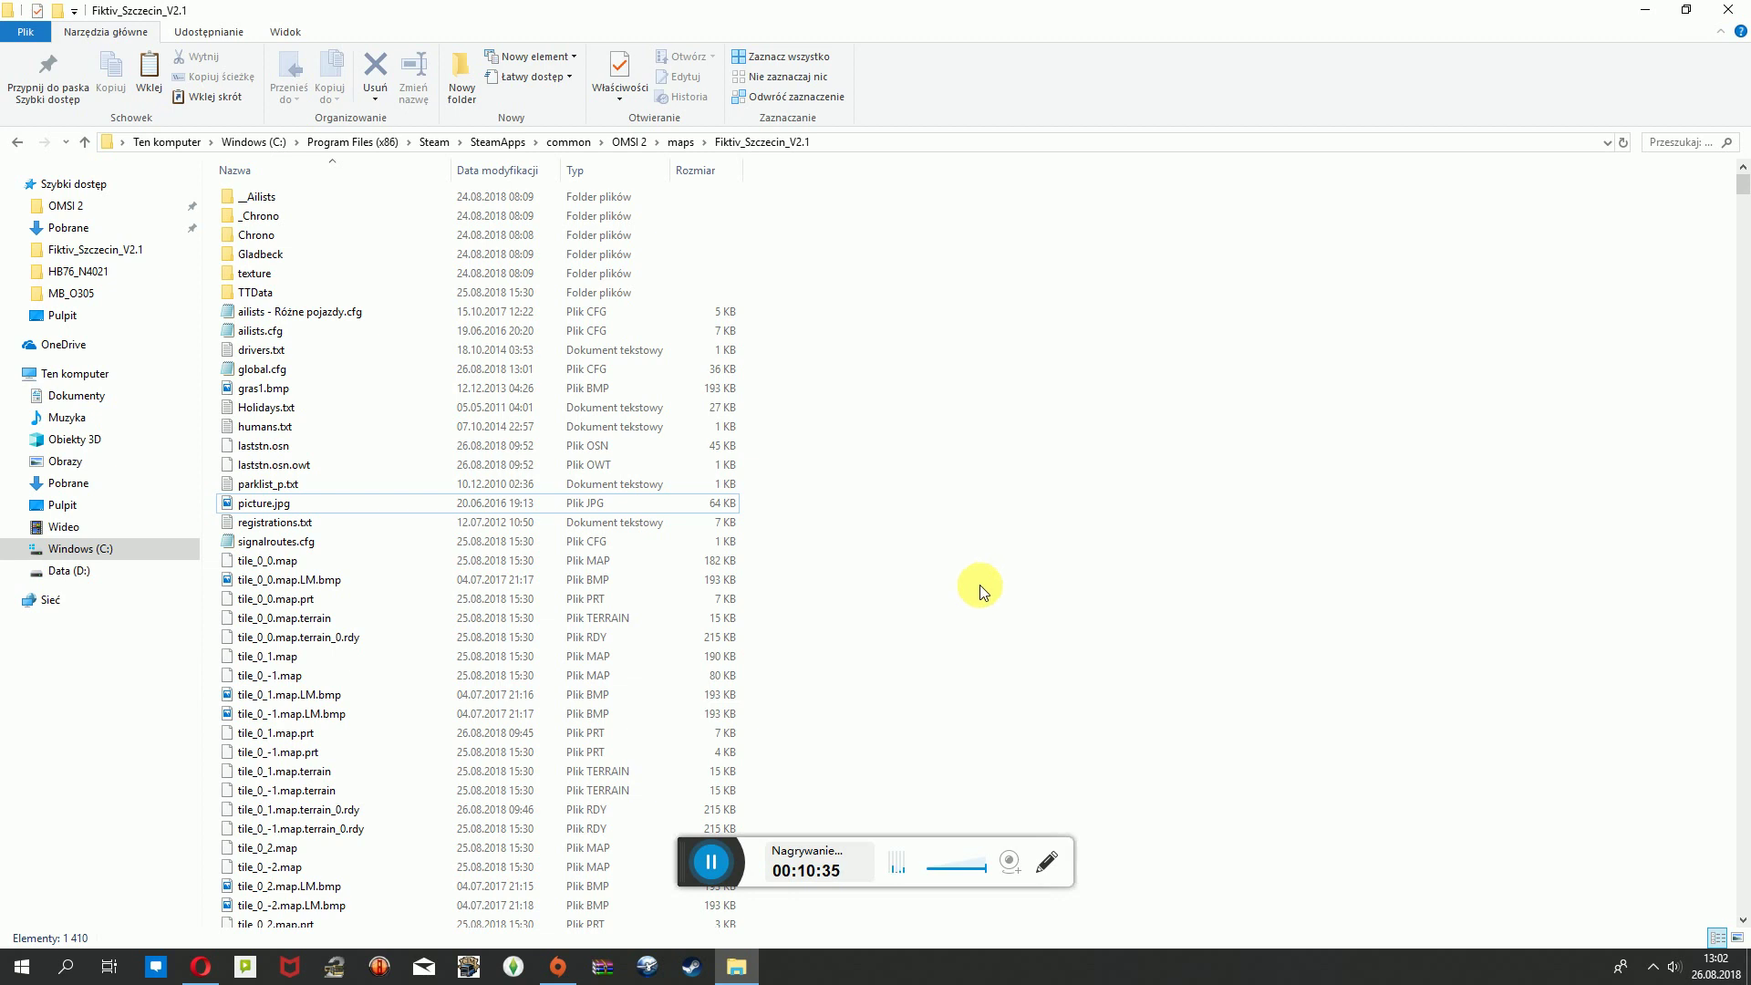
pyautogui.scroll(-1, 341, 511)
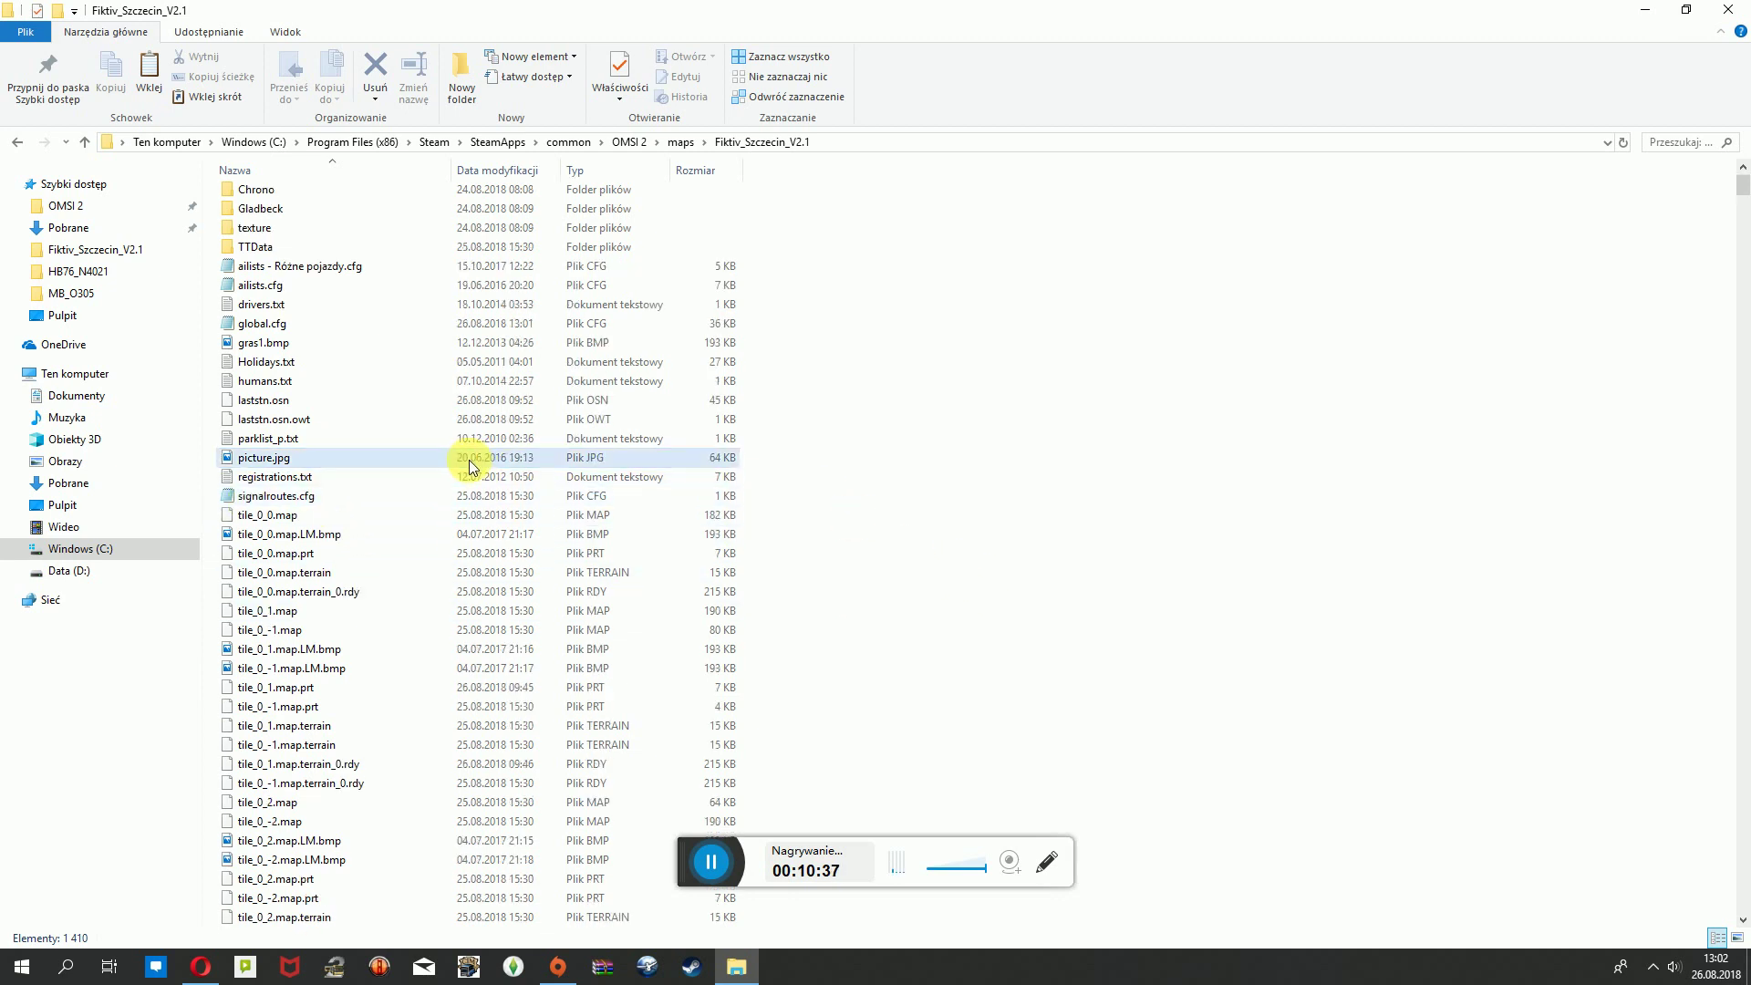
pyautogui.scroll(-1, 454, 473)
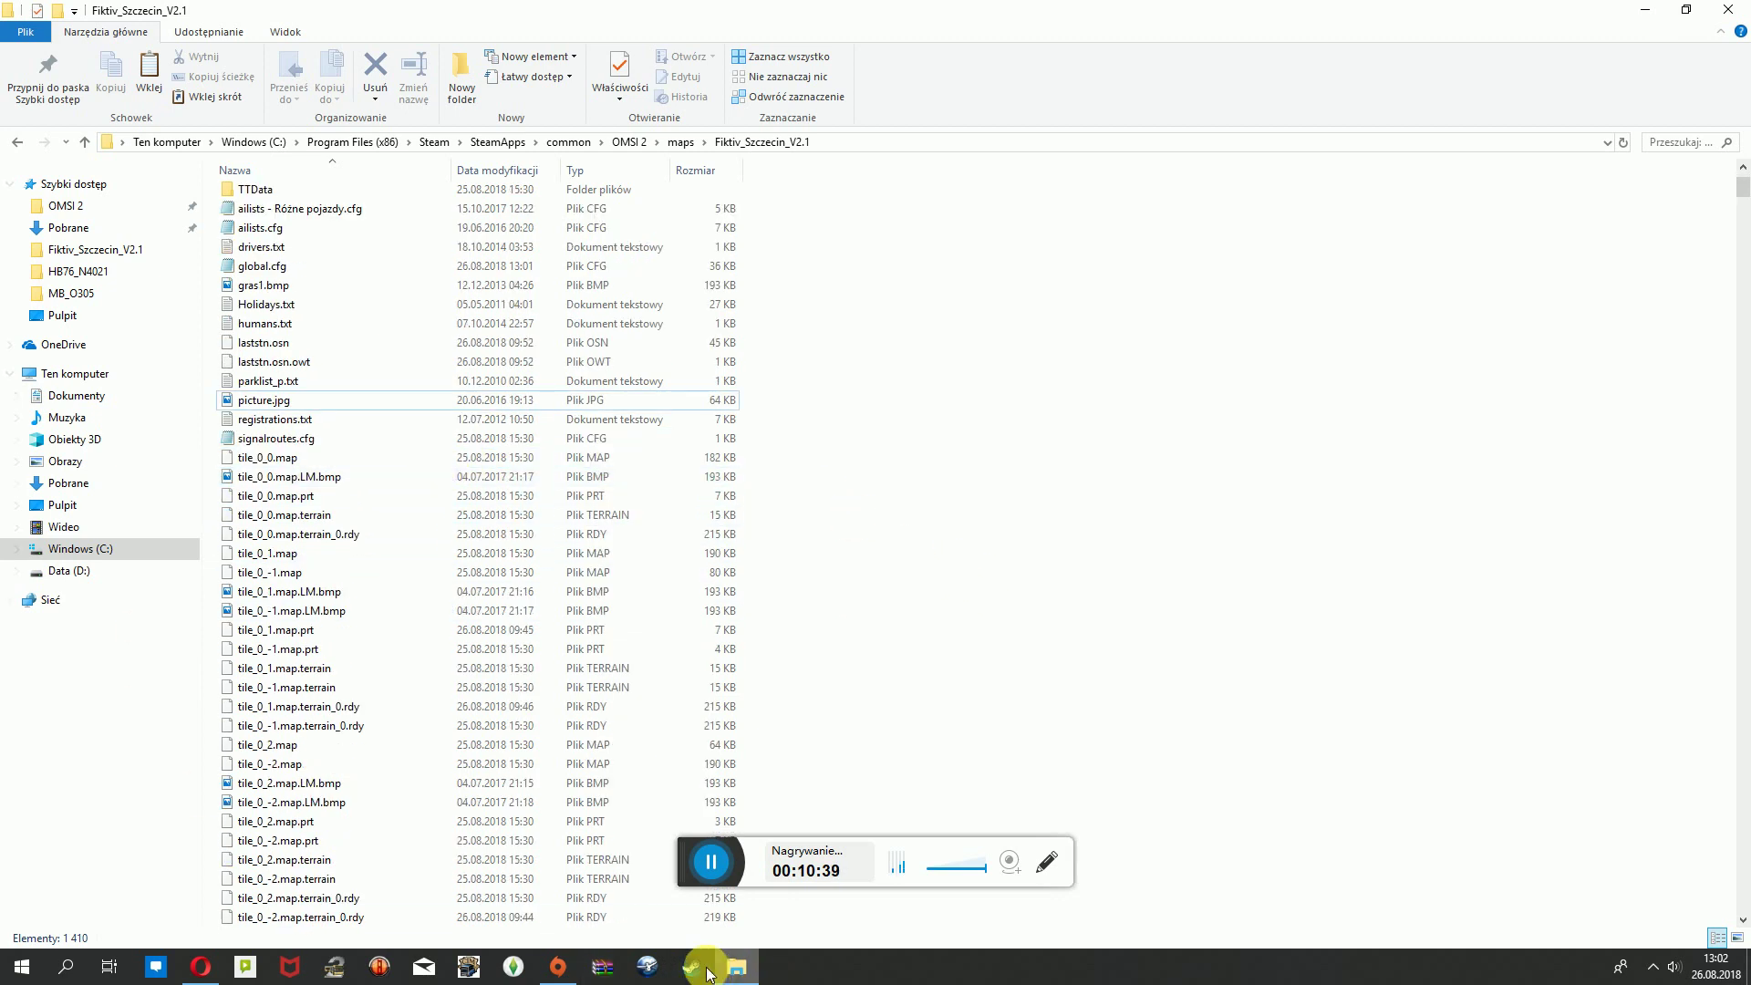
pyautogui.click(711, 862)
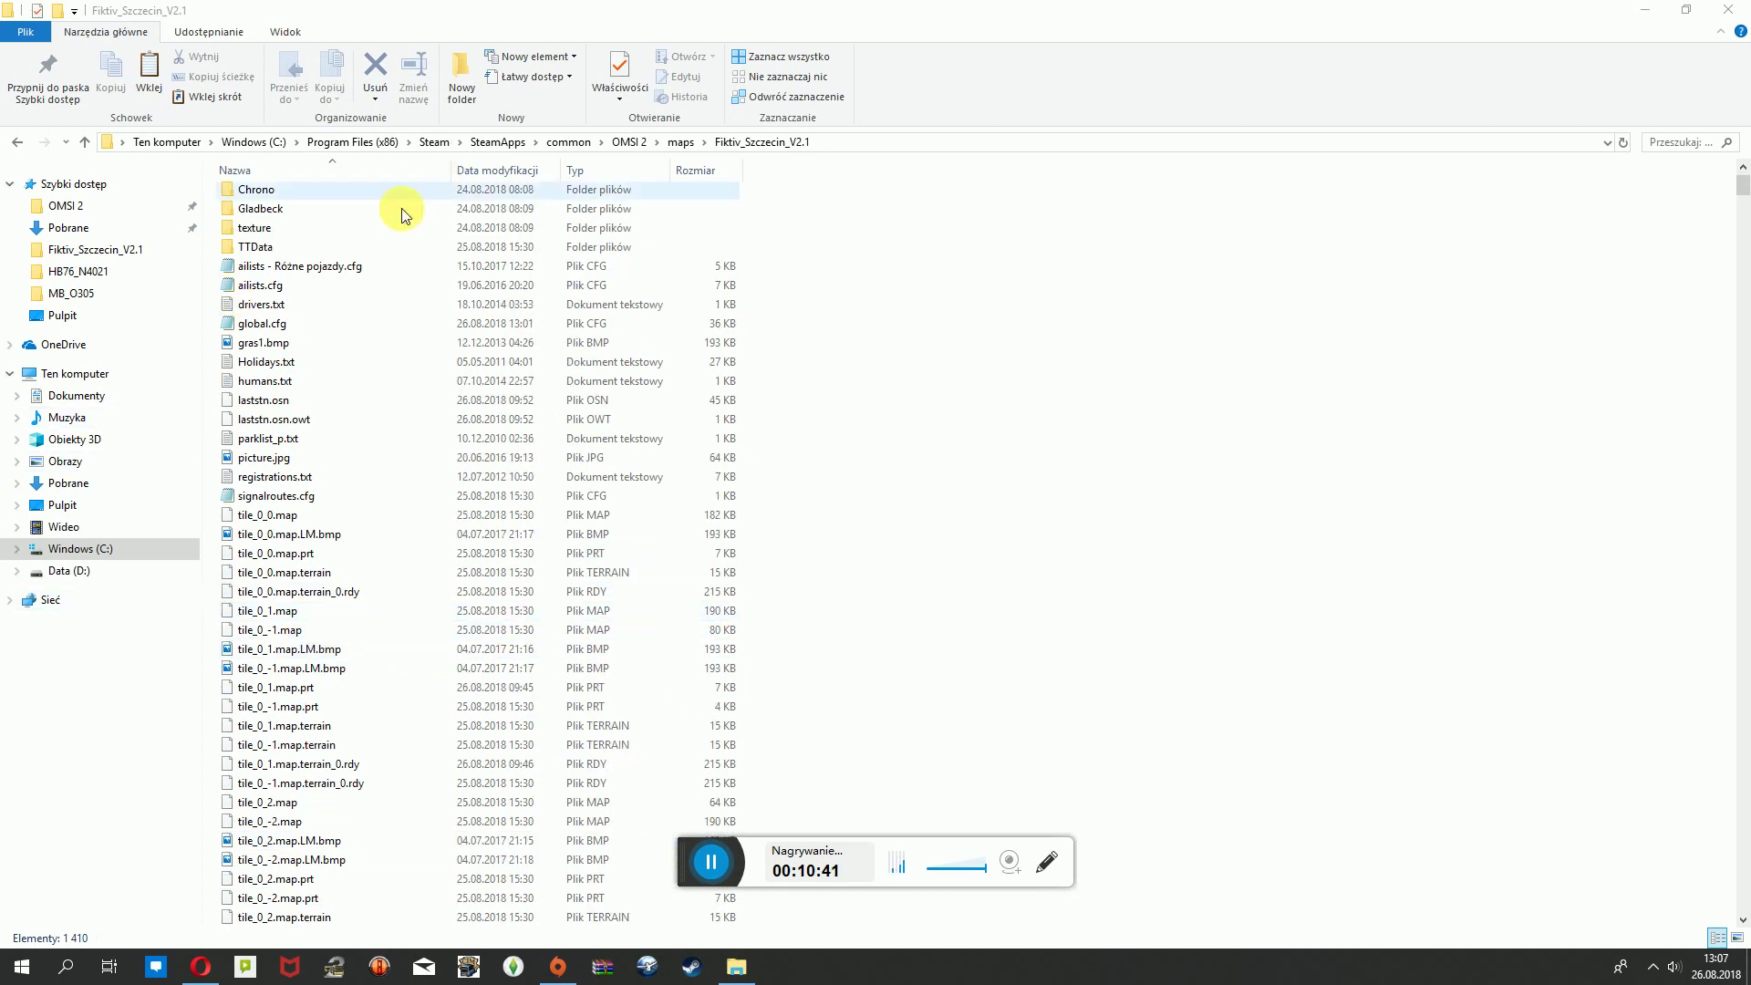
pyautogui.scroll(-1, 422, 723)
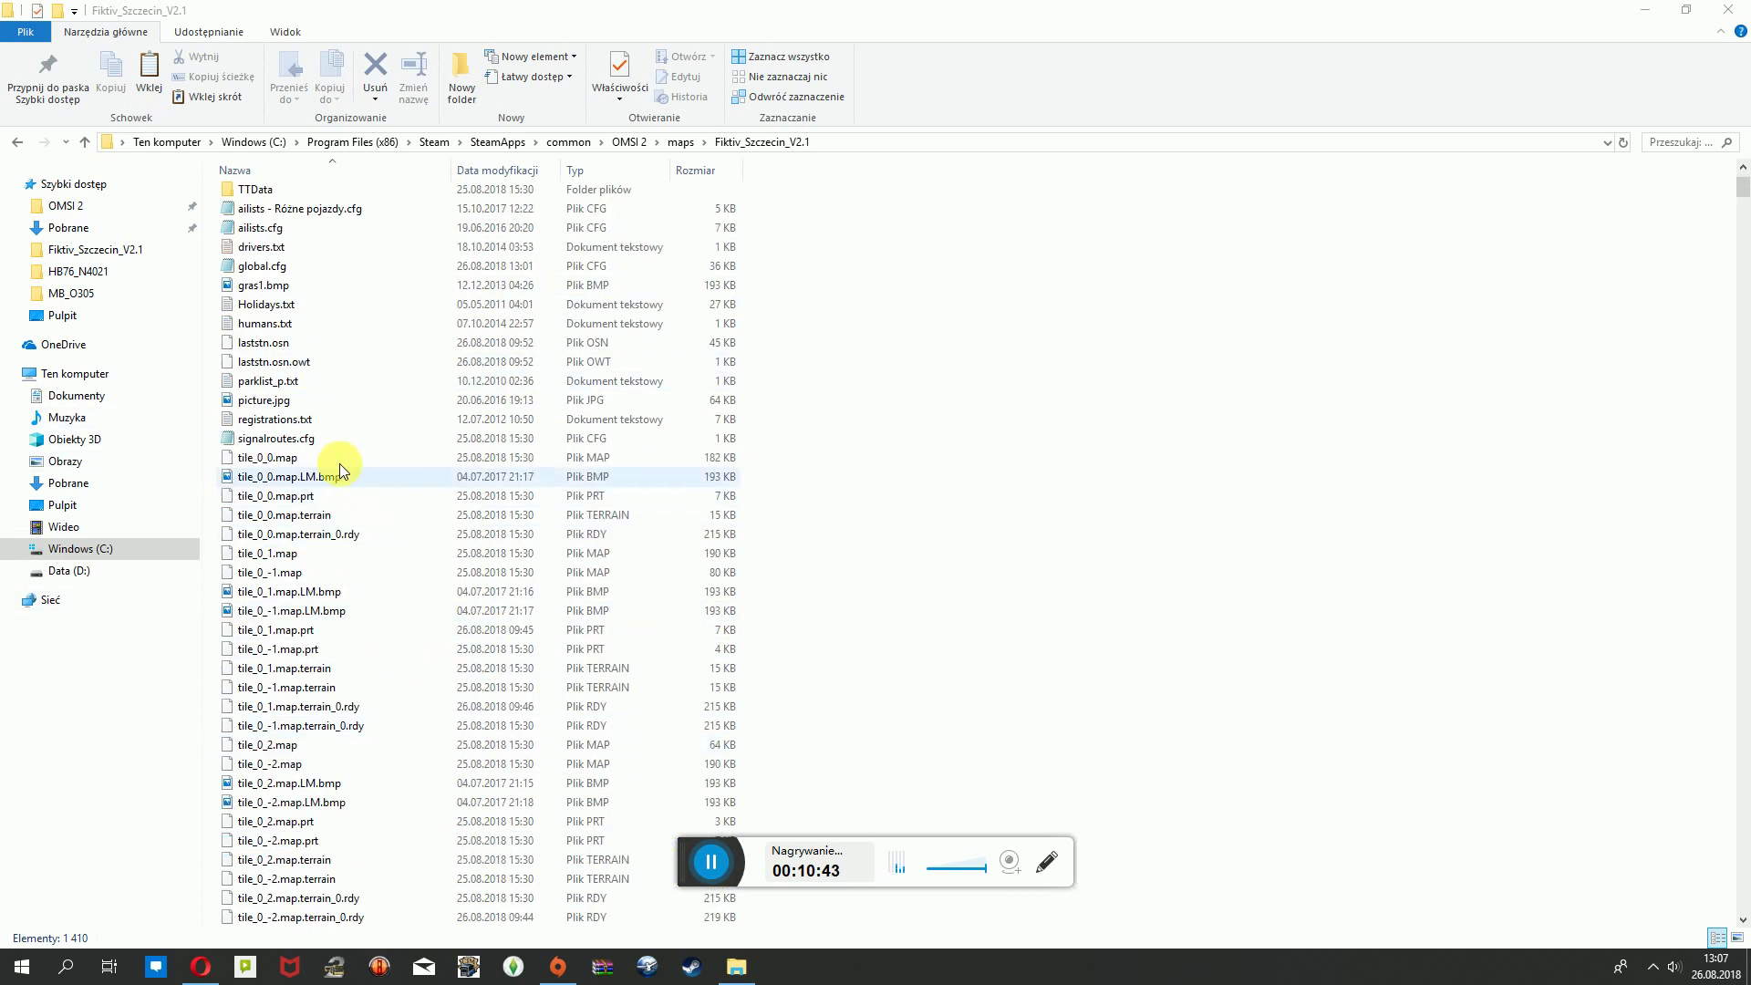
pyautogui.scroll(2, 333, 504)
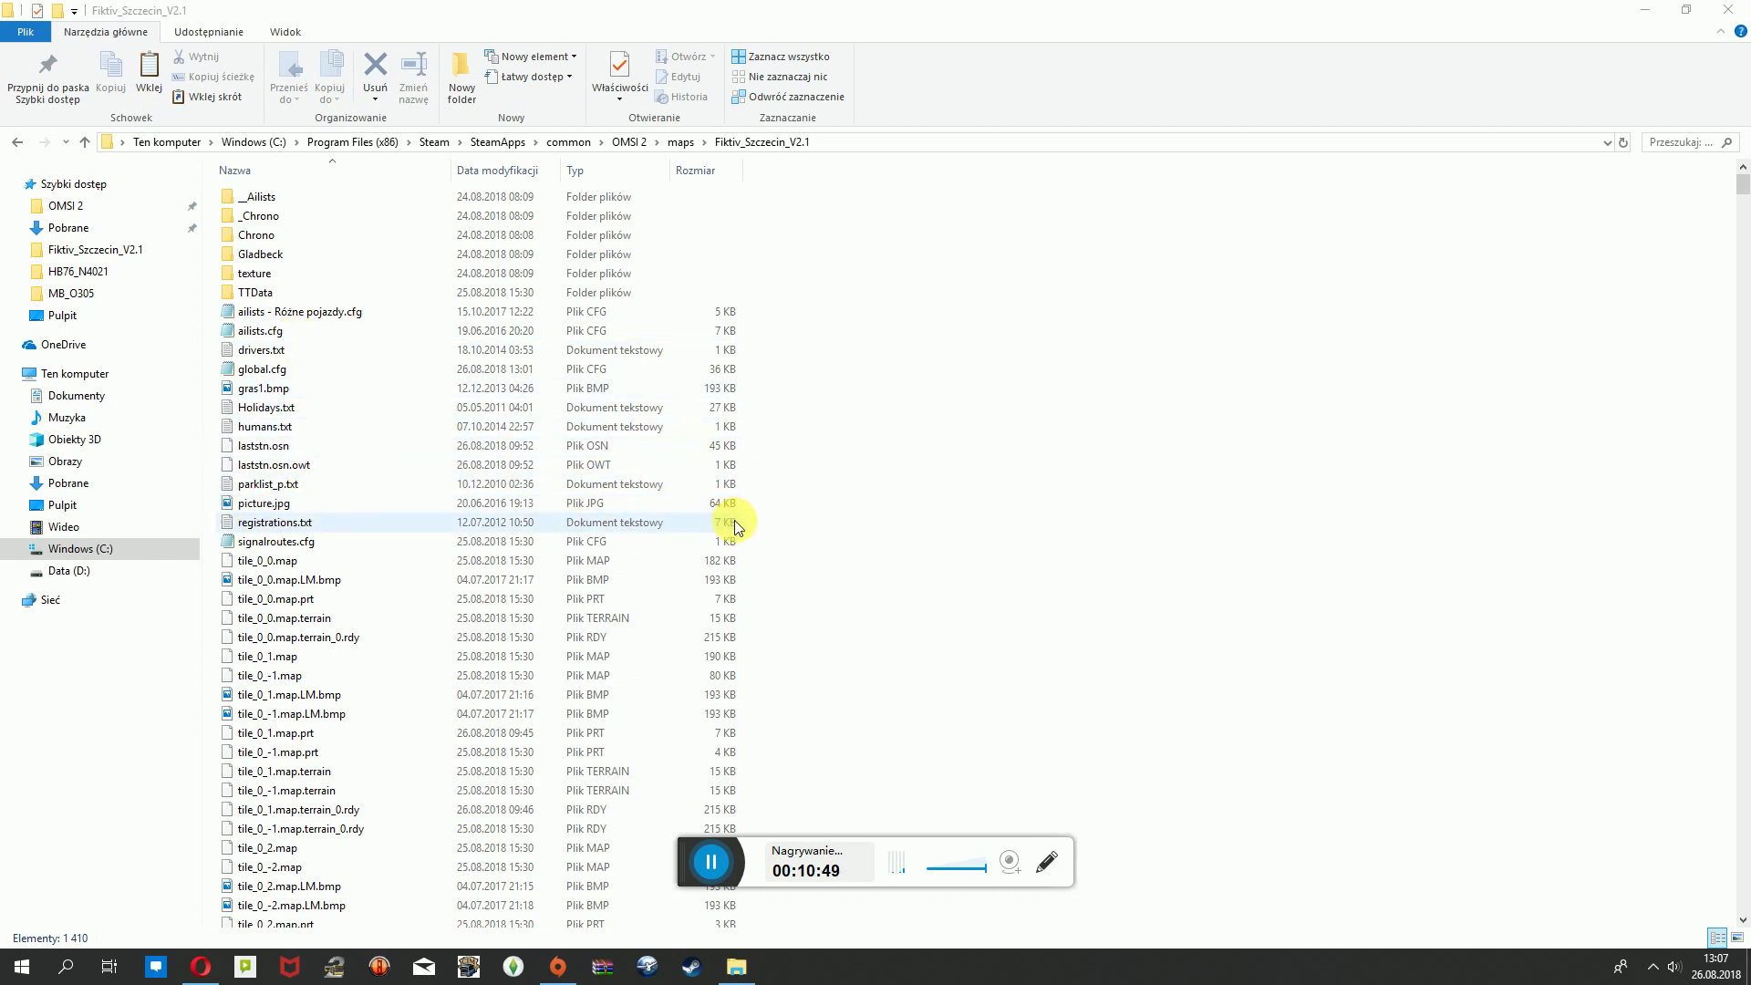
pyautogui.click(797, 500)
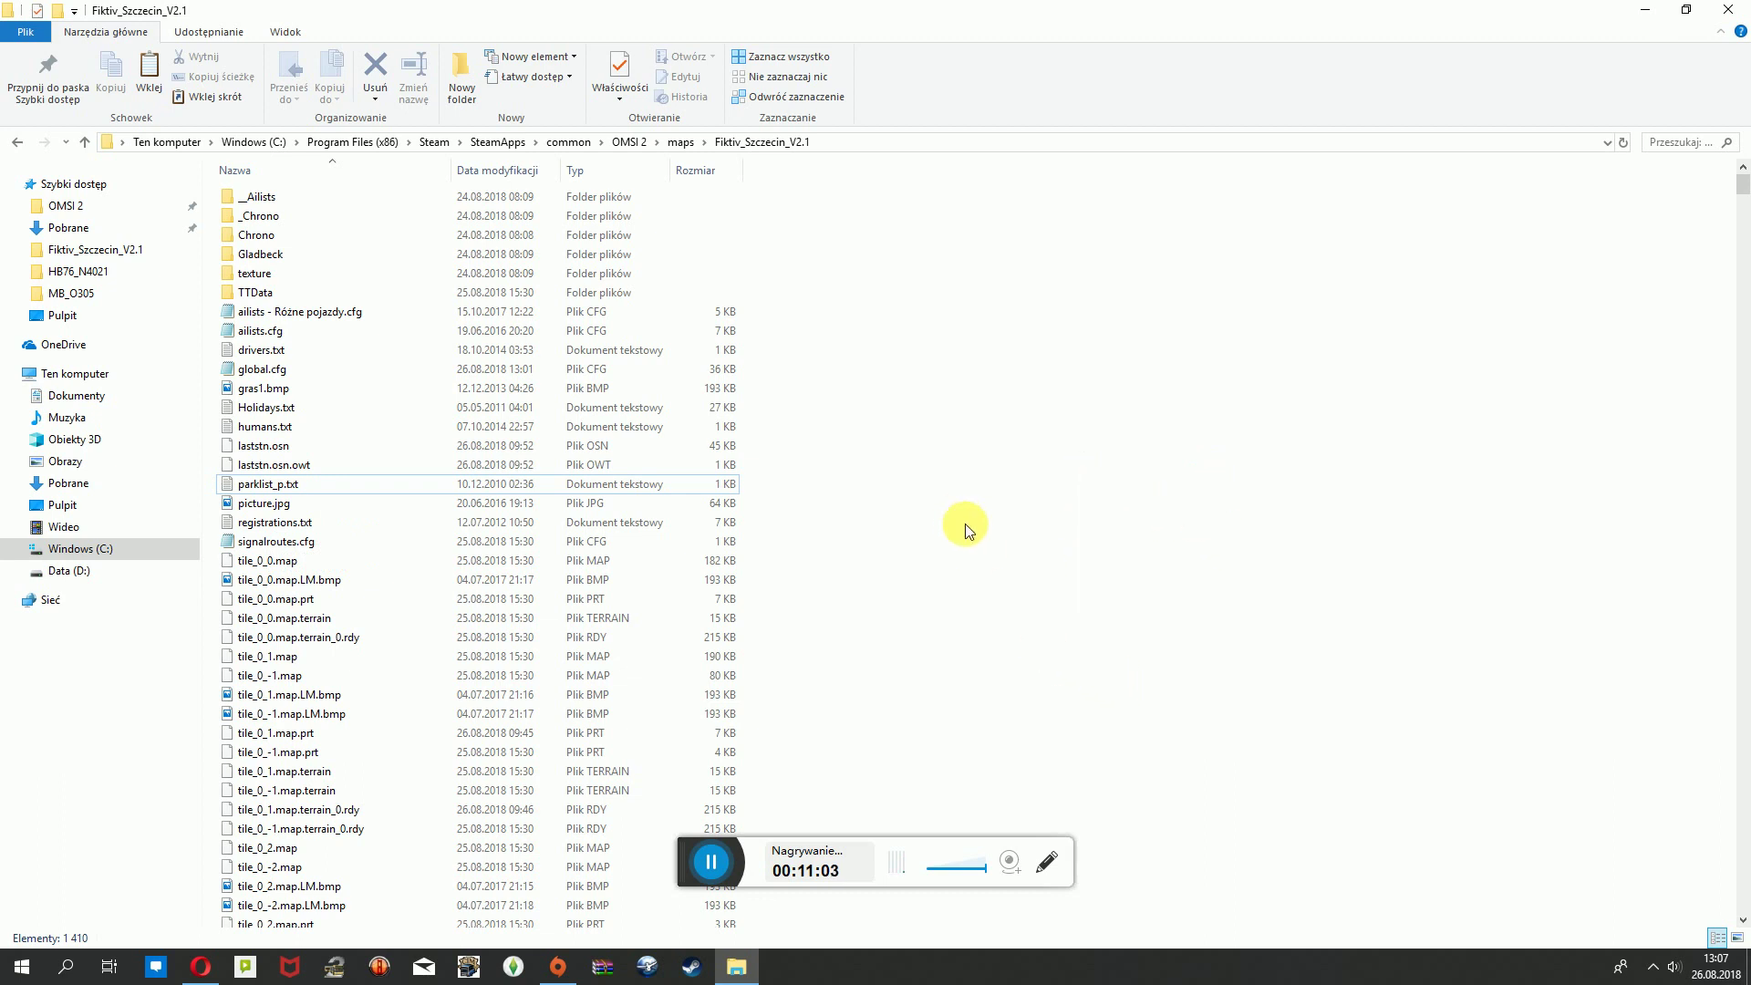
# Open parklist_p.txt to review its list of parked vehicles, and close the file without changes.
pyautogui.doubleClick(268, 485)
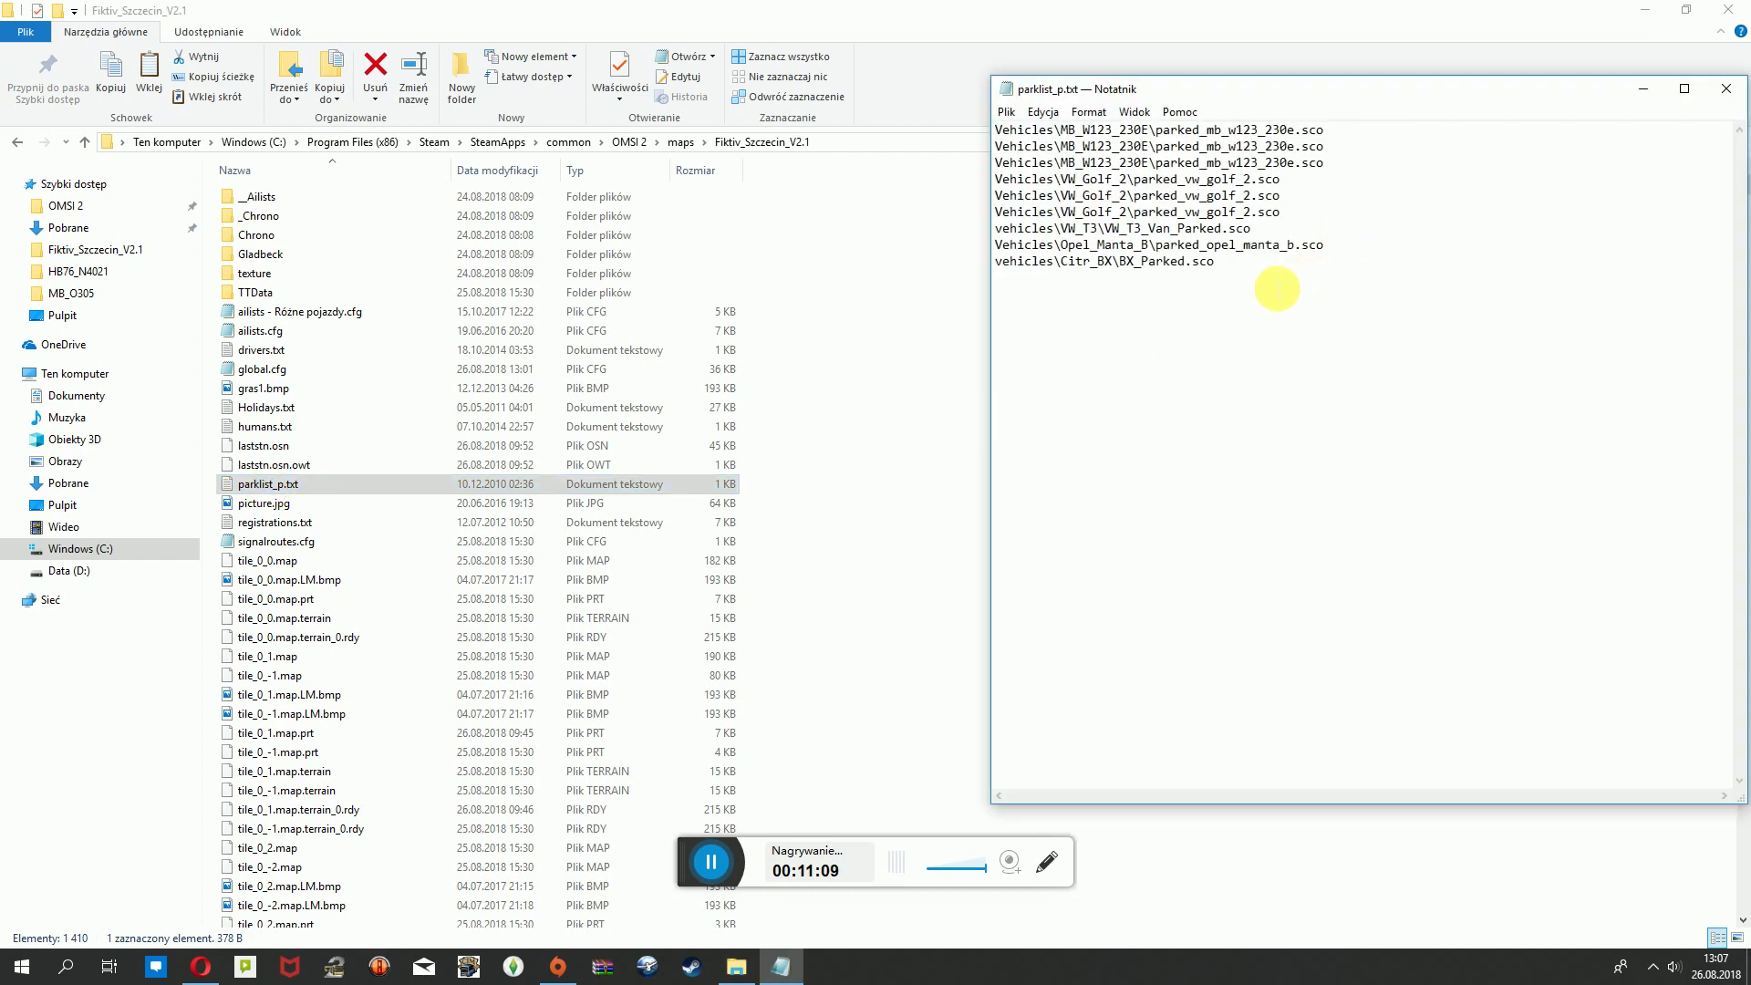
pyautogui.moveTo(1277, 289); pyautogui.dragTo(1231, 387)
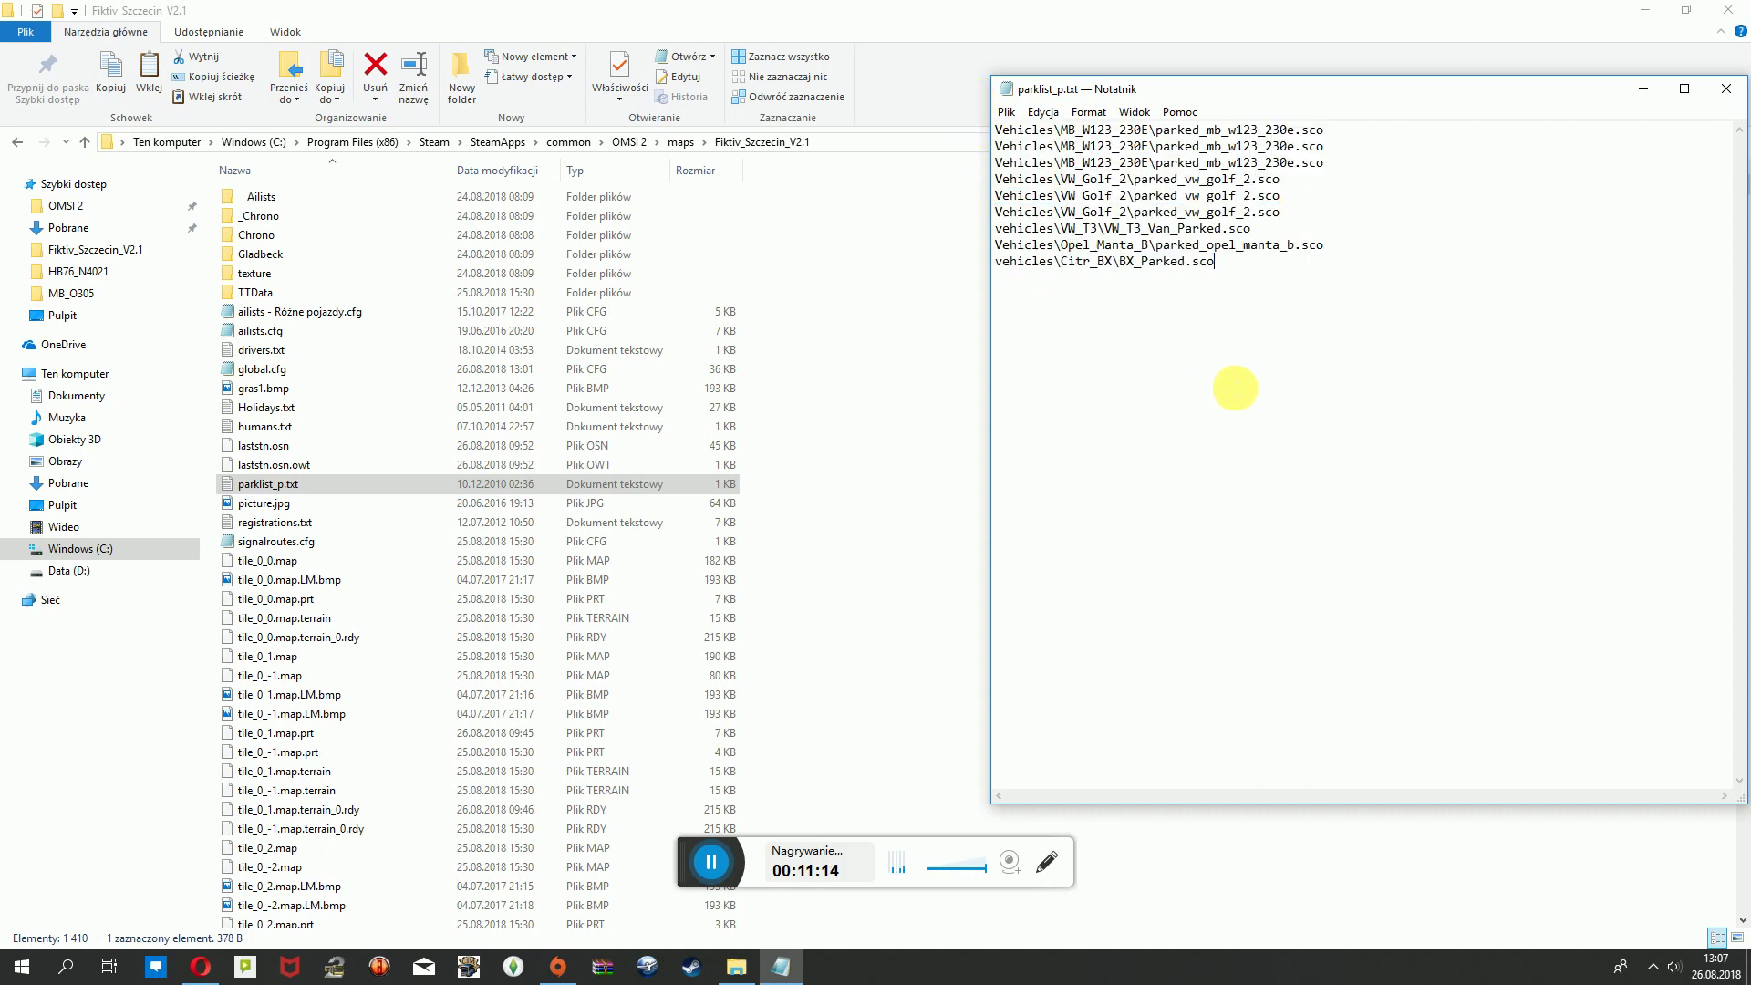
pyautogui.click(1731, 102)
pyautogui.click(1168, 467)
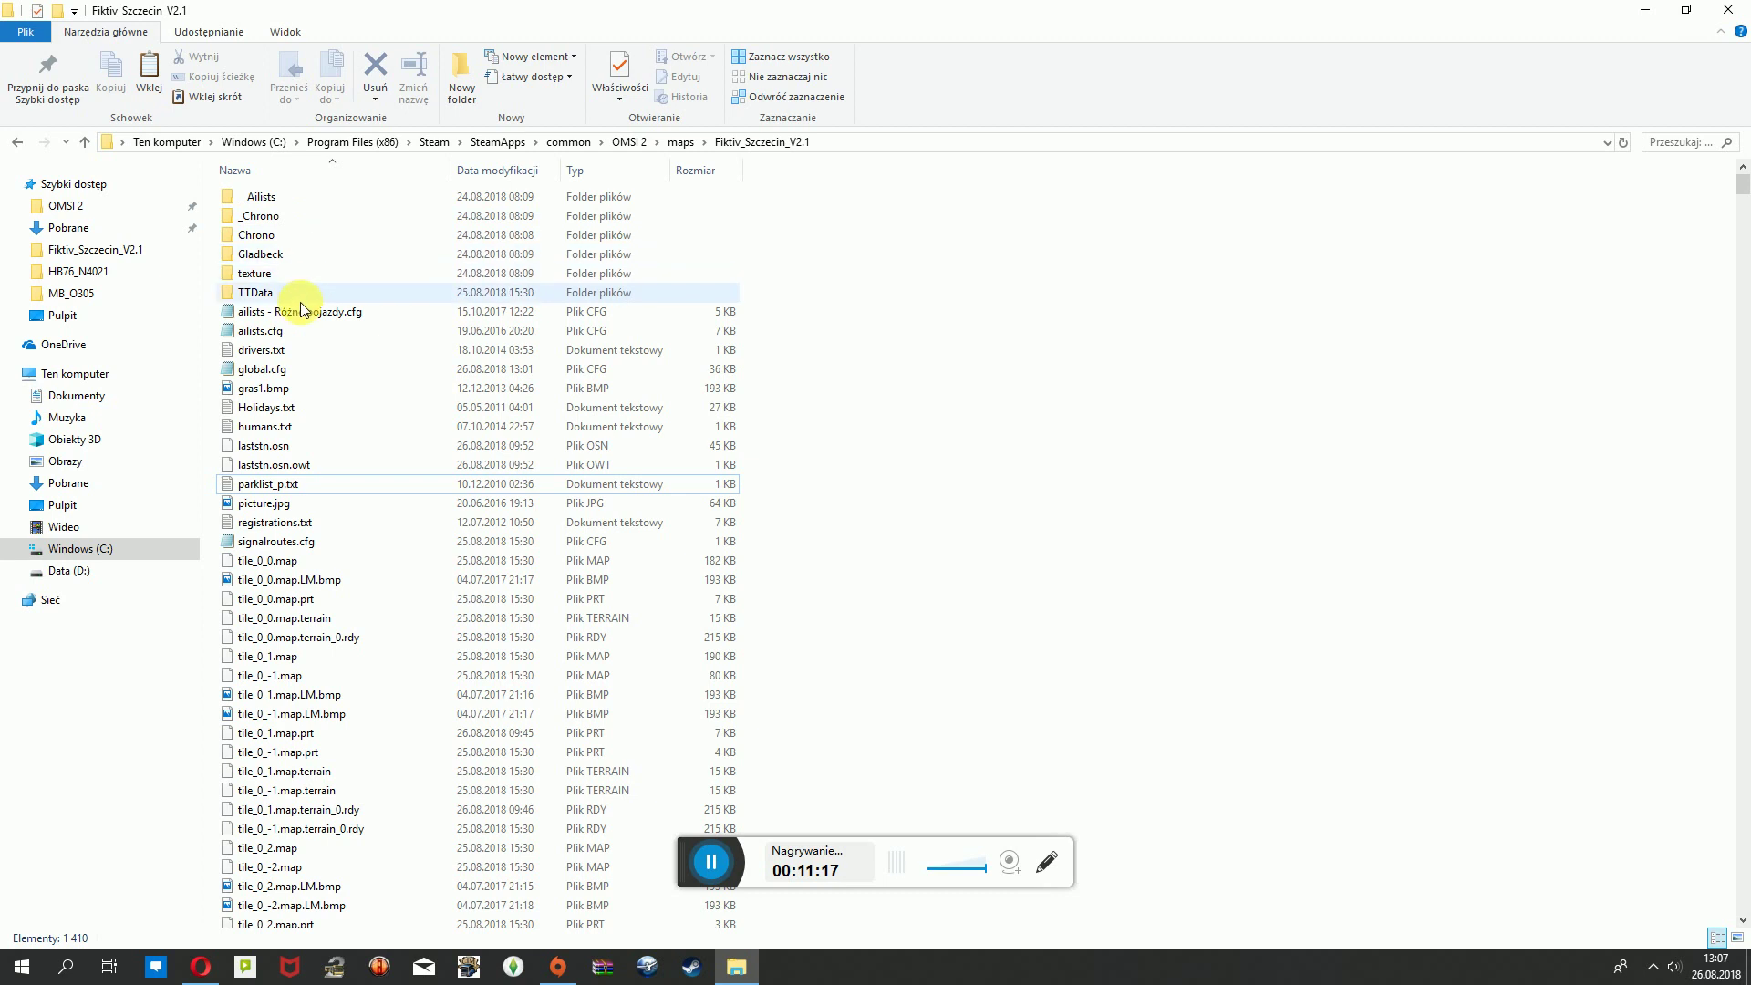
# Open the map's TTData folder and inspect the tram timetable file Tramvaje.ttl.
pyautogui.doubleClick(285, 290)
pyautogui.scroll(-6, 753, 297)
pyautogui.scroll(-20, 754, 297)
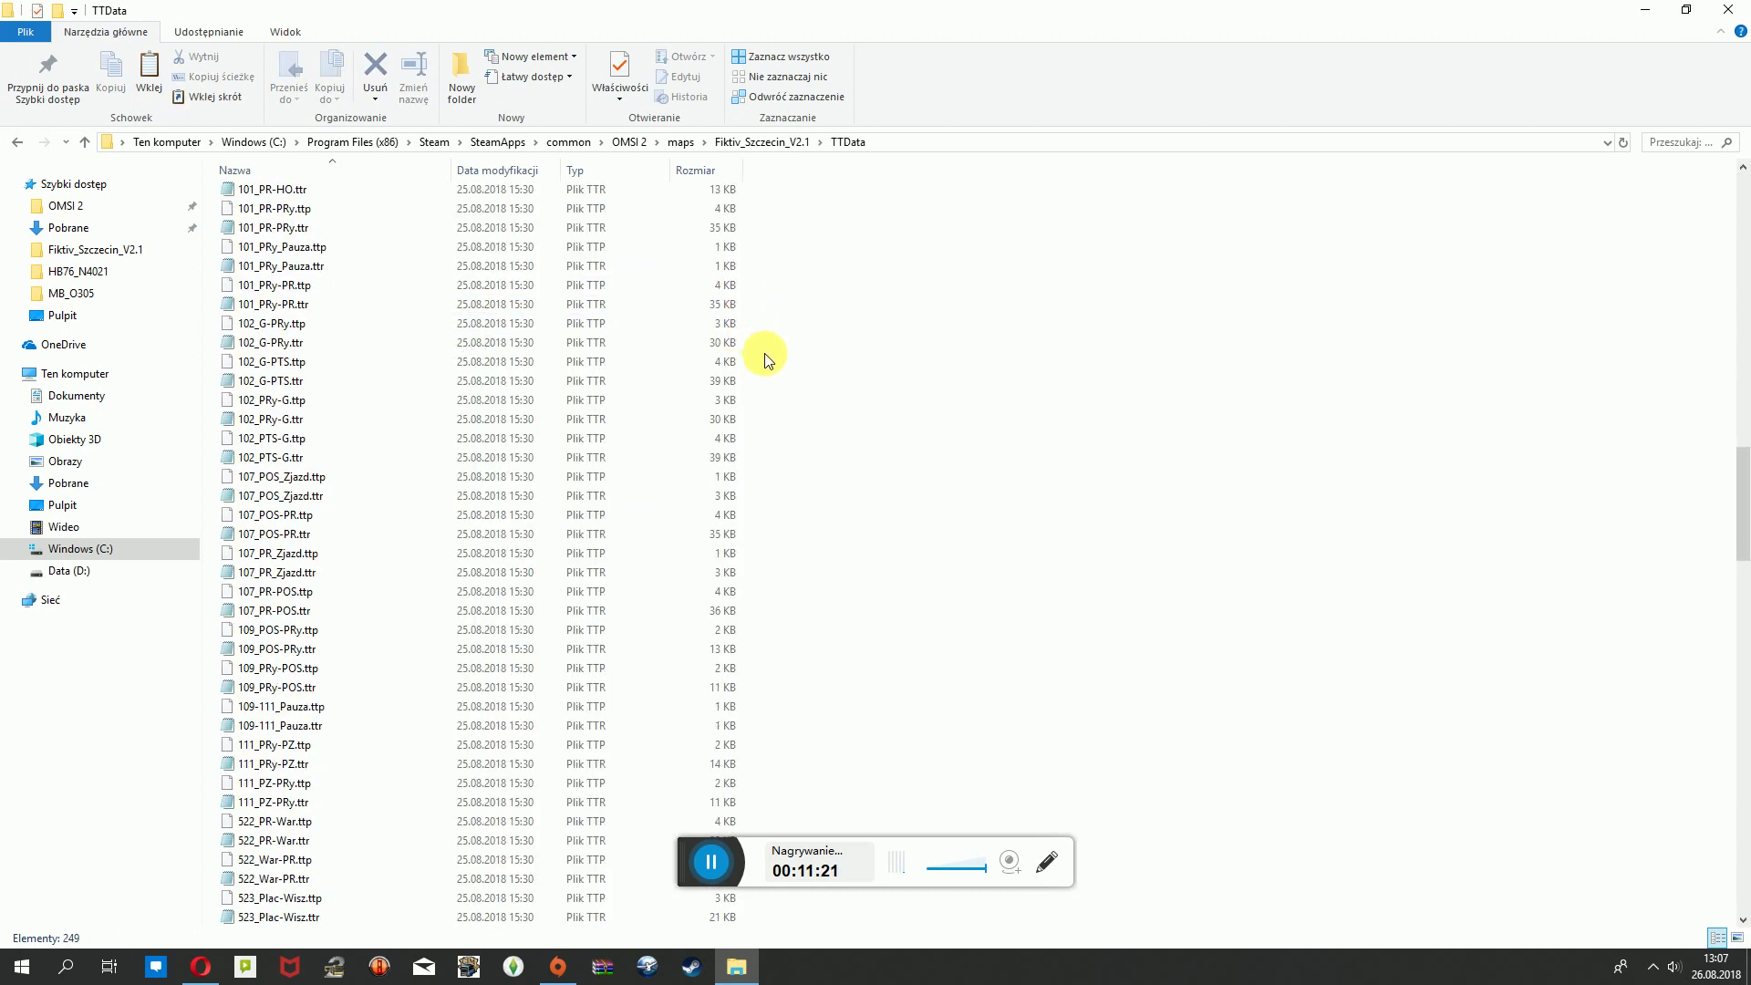
pyautogui.scroll(-20, 775, 451)
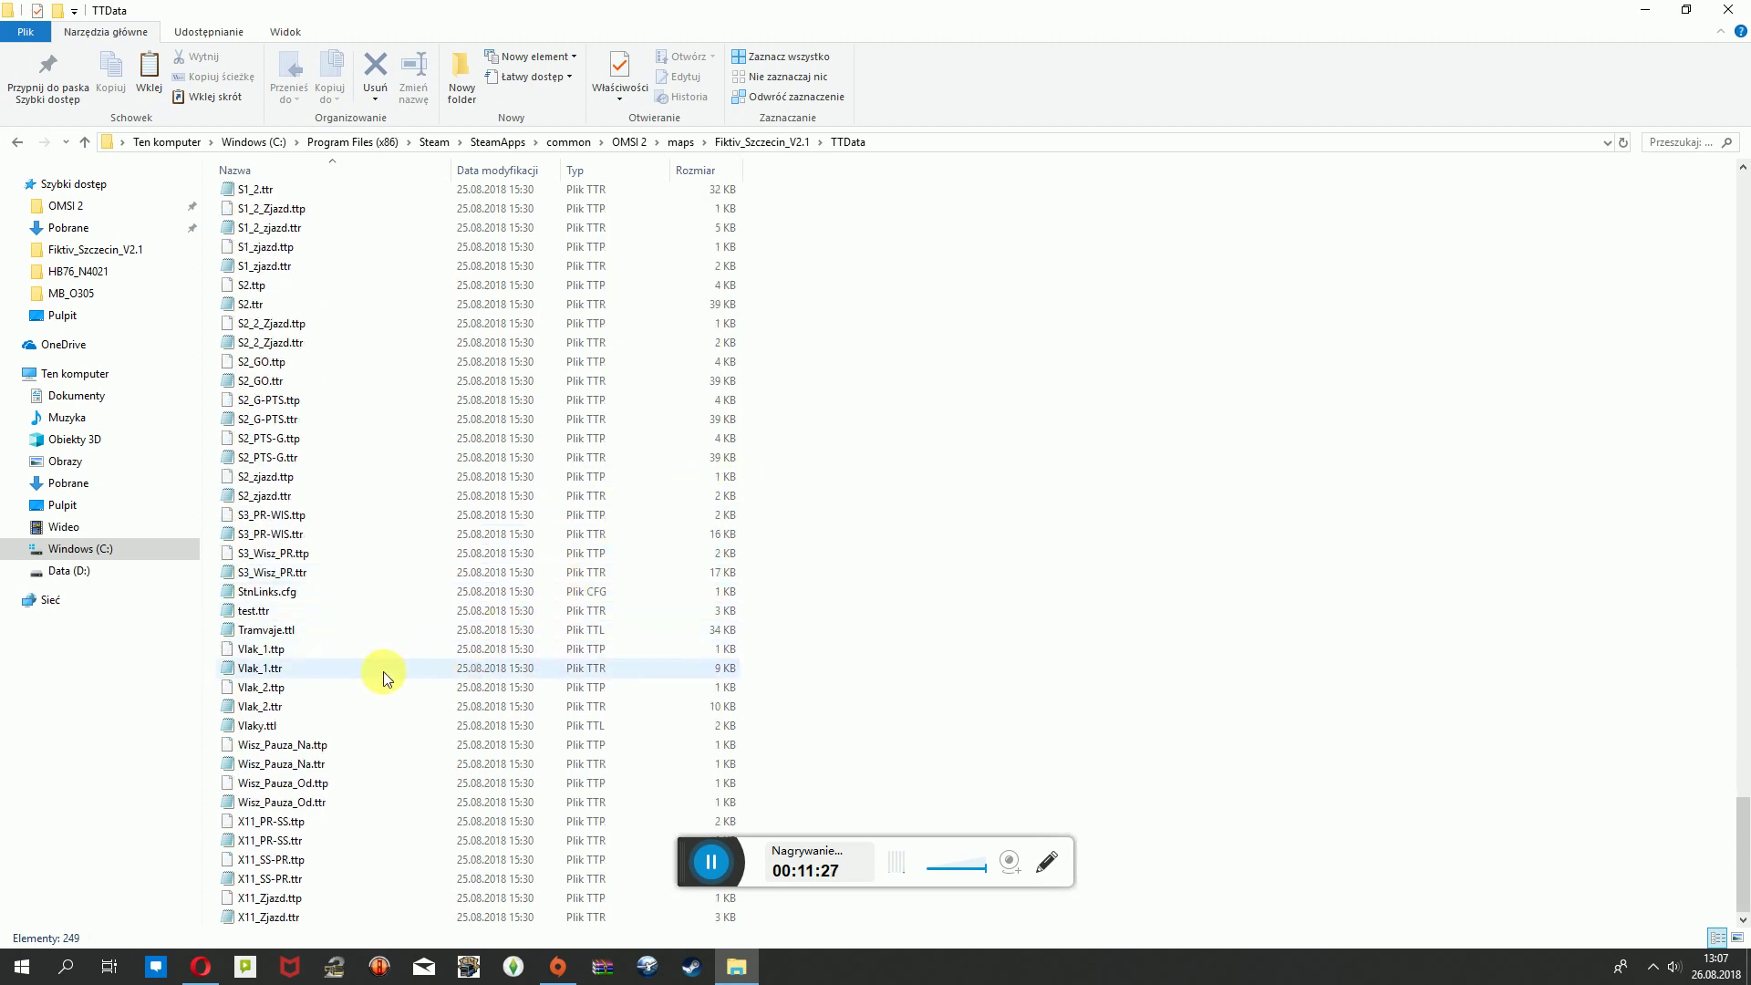
pyautogui.doubleClick(320, 629)
pyautogui.scroll(-4, 1239, 424)
pyautogui.click(1727, 89)
# Inspect the trips and departure times in the timetable file Linka 107.ttl, and close it.
pyautogui.scroll(7, 592, 434)
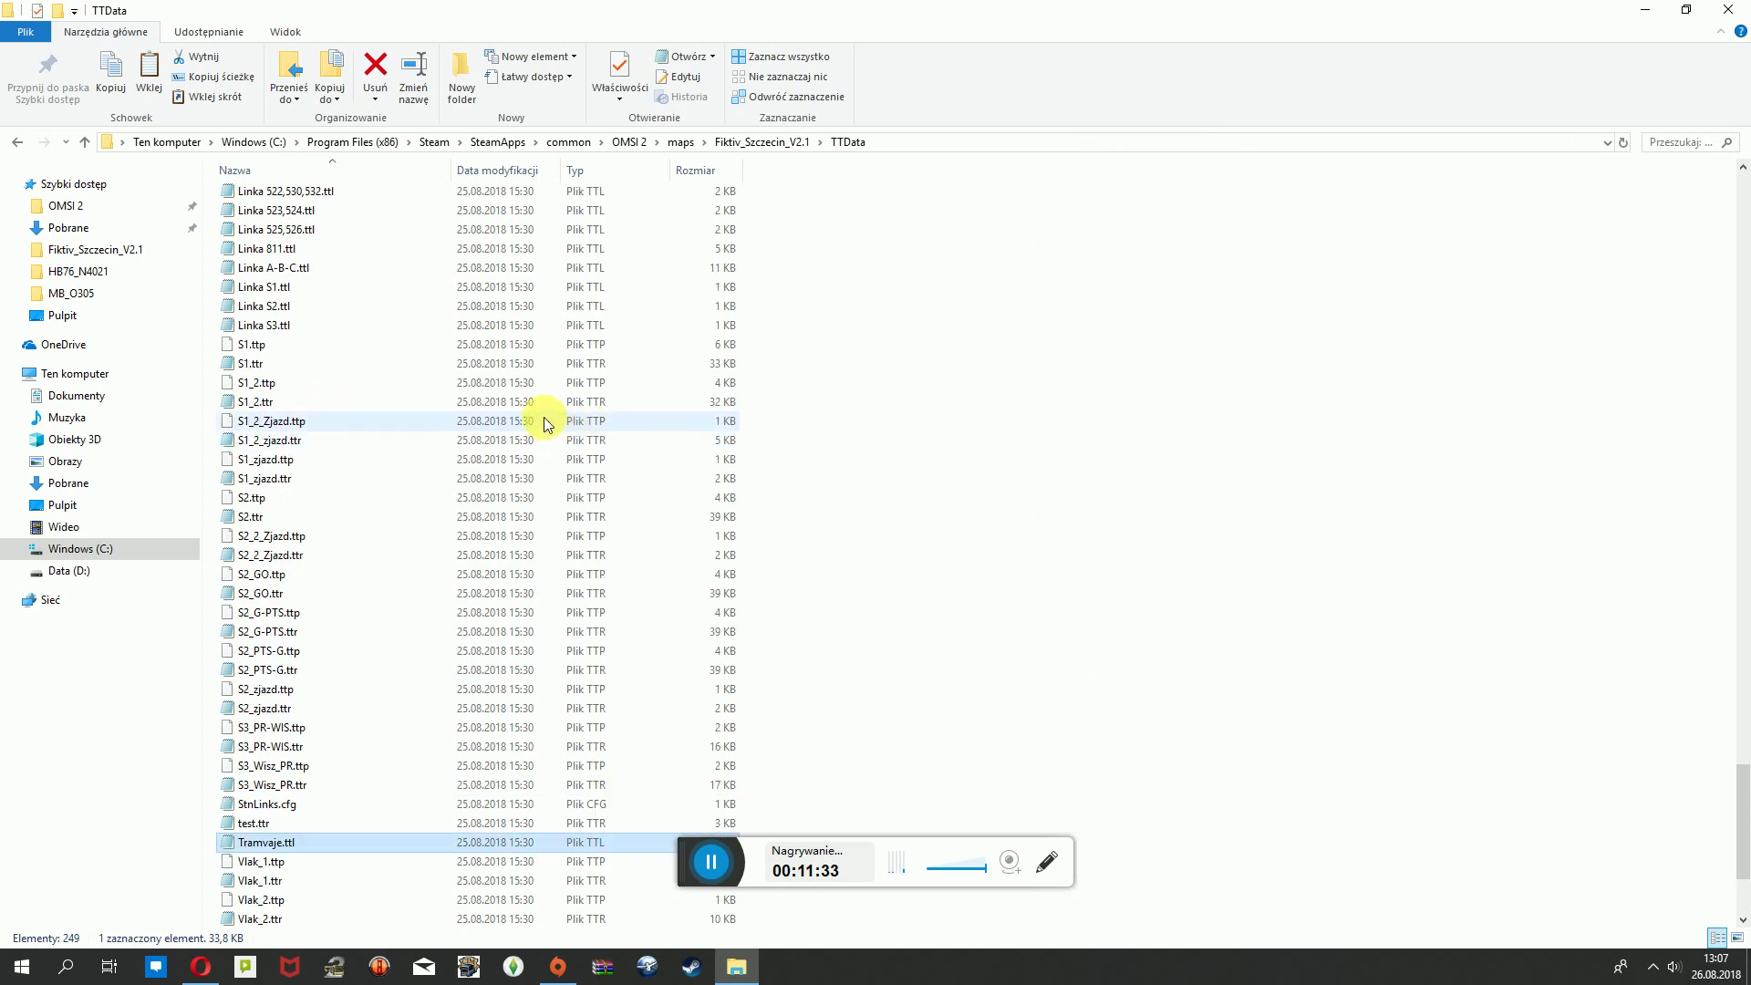
pyautogui.click(1124, 360)
pyautogui.doubleClick(339, 324)
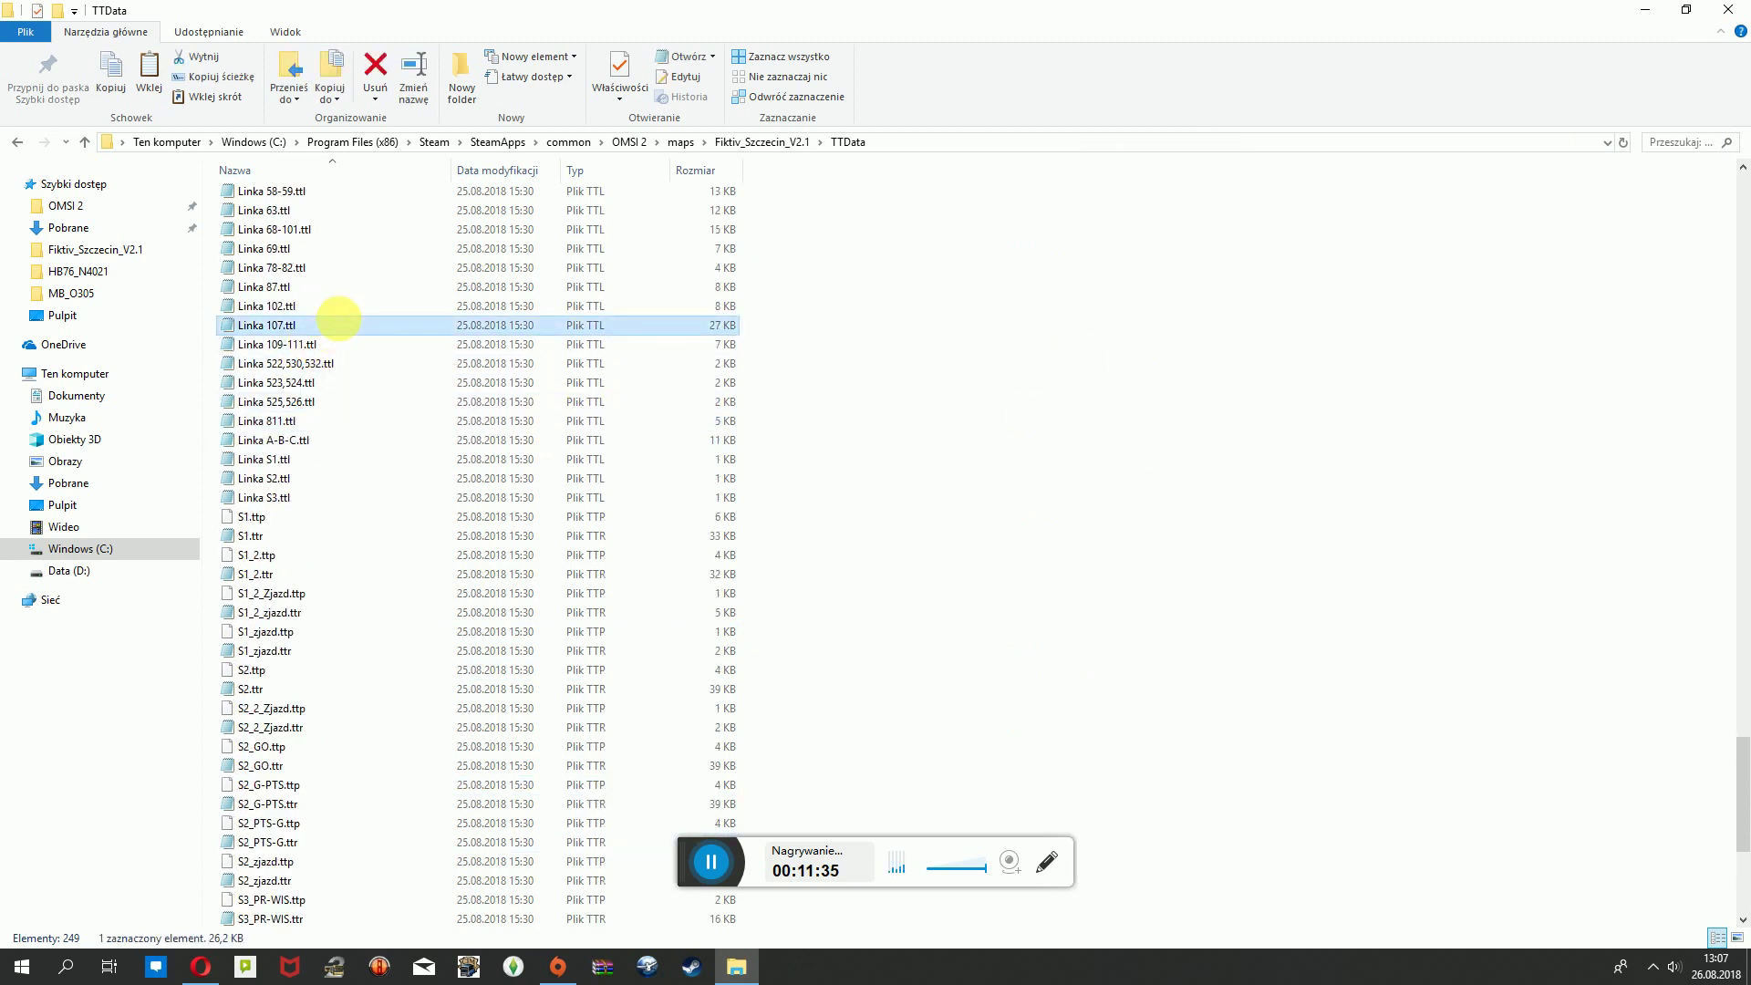
pyautogui.scroll(-20, 1152, 379)
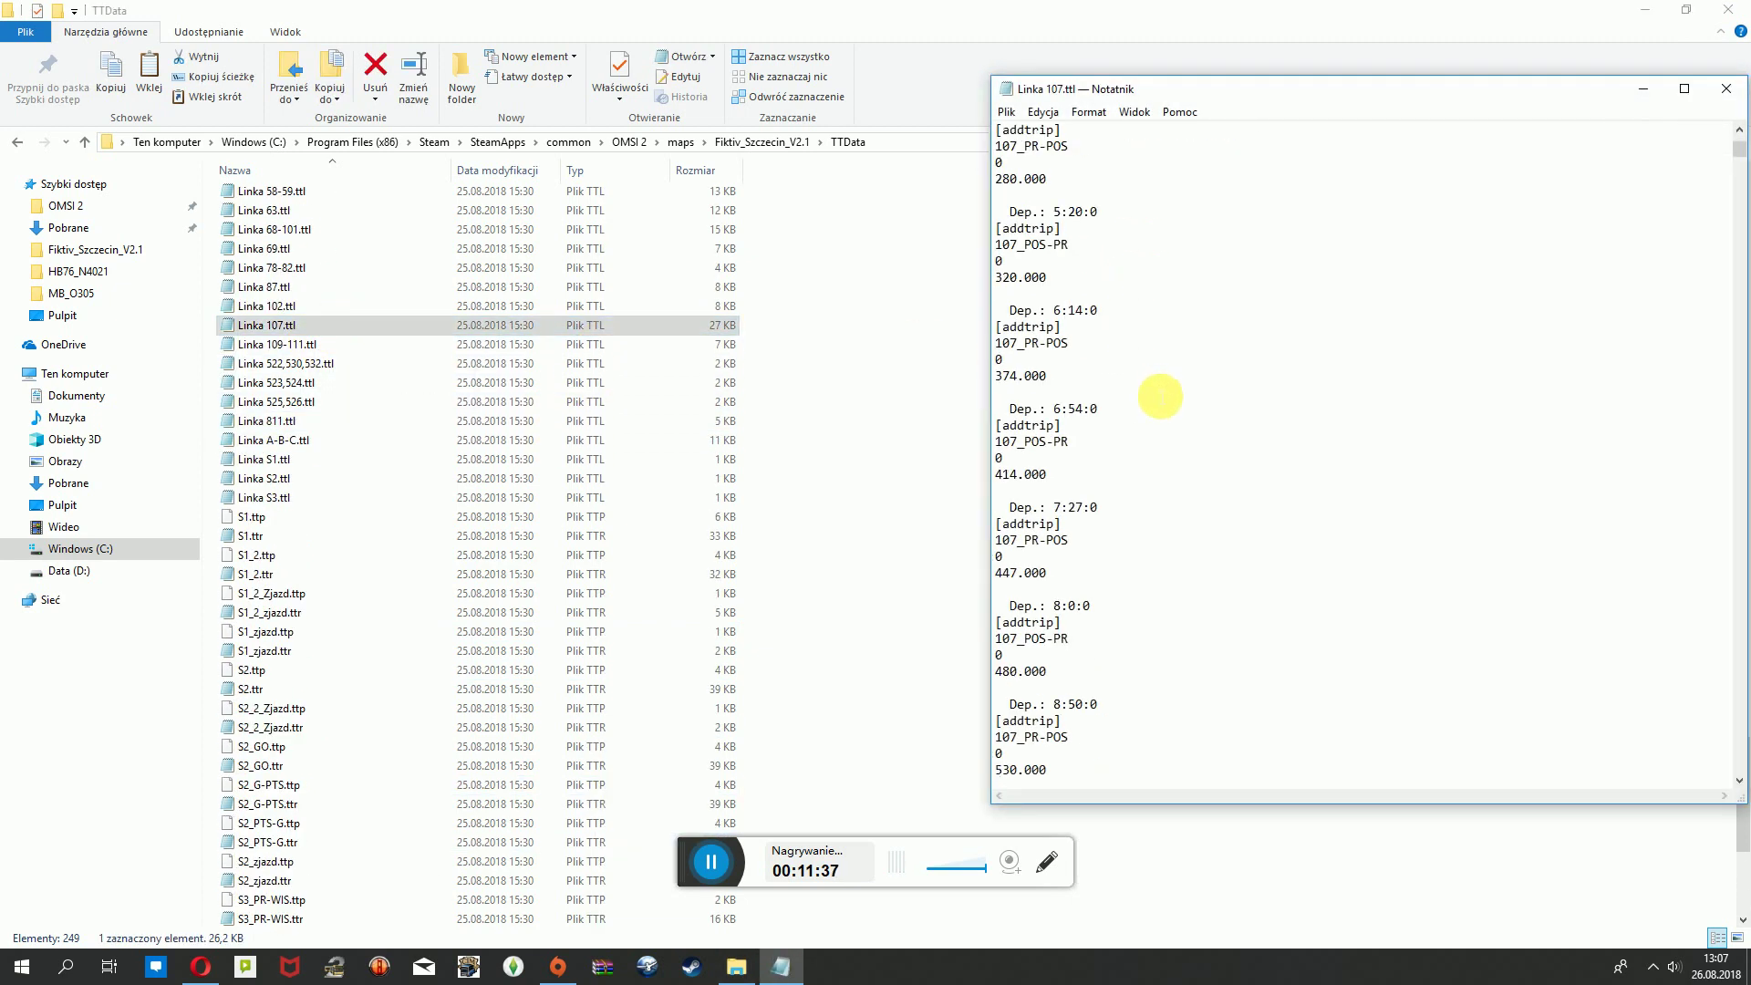
pyautogui.scroll(-8, 1213, 413)
pyautogui.scroll(12, 1236, 419)
pyautogui.click(1288, 230)
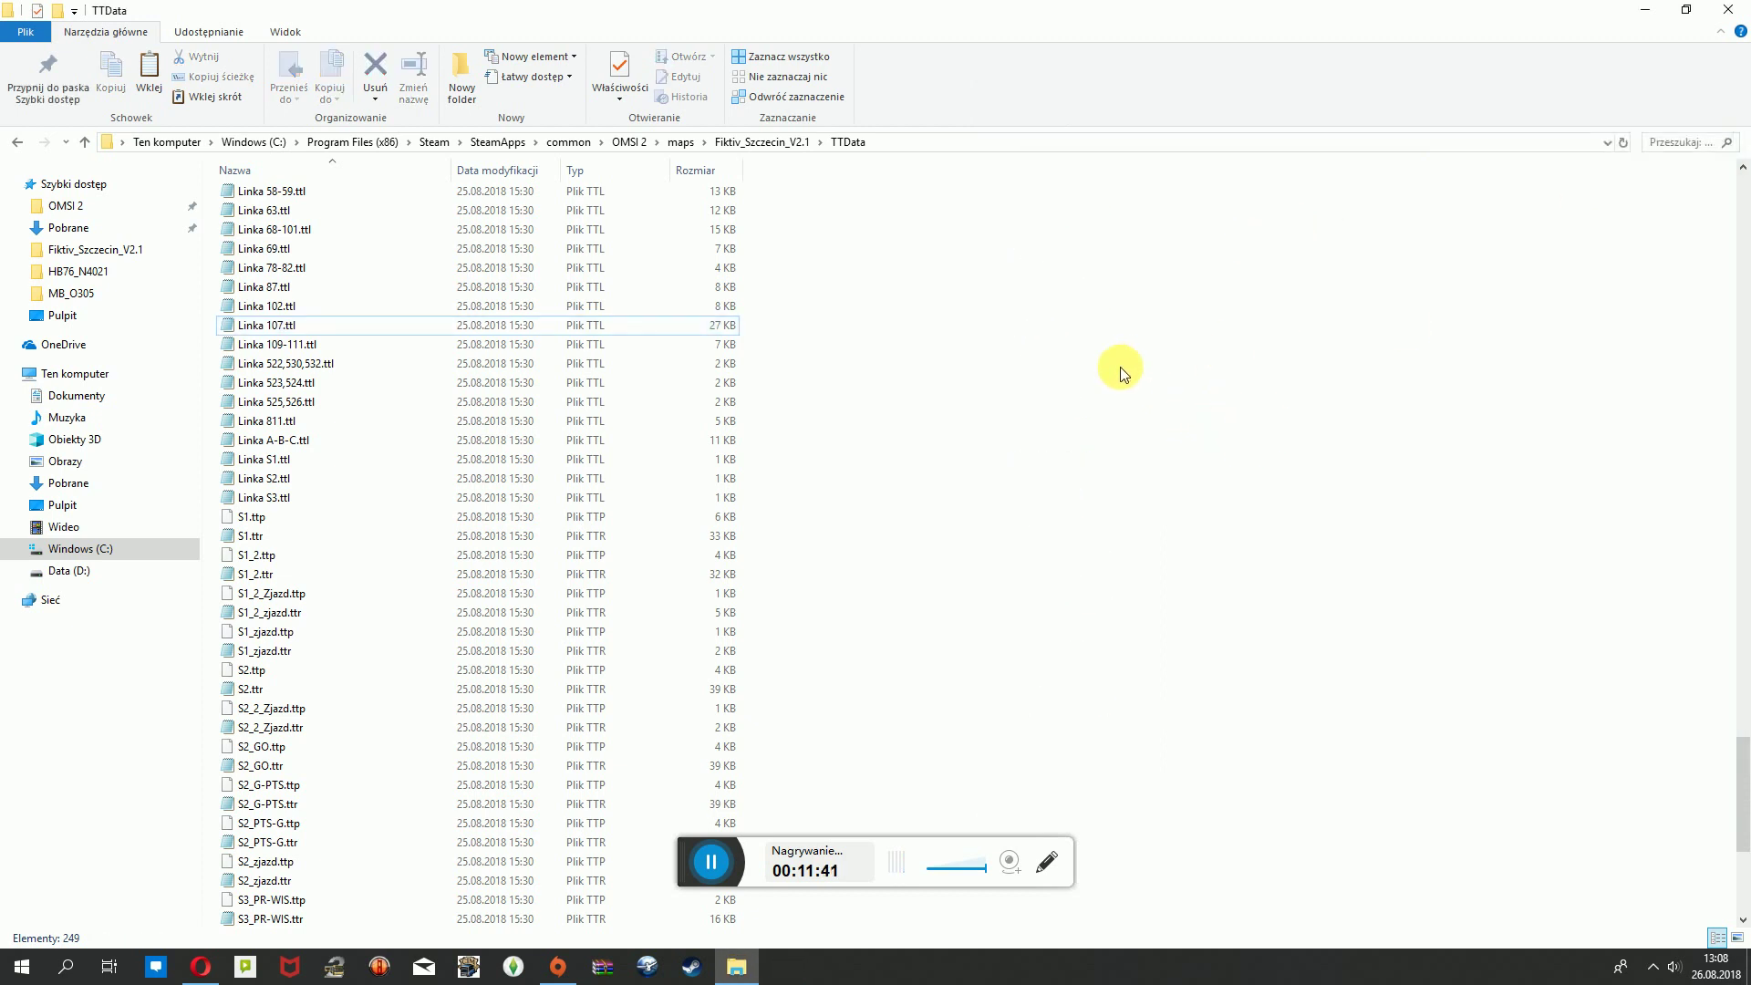
# Examine the .ttp and .ttr trip files of the bus and tram lines in TTData, back to the start of the list.
pyautogui.scroll(6, 1095, 363)
pyautogui.moveTo(805, 353); pyautogui.dragTo(830, 449)
pyautogui.scroll(11, 832, 451)
pyautogui.scroll(13, 842, 440)
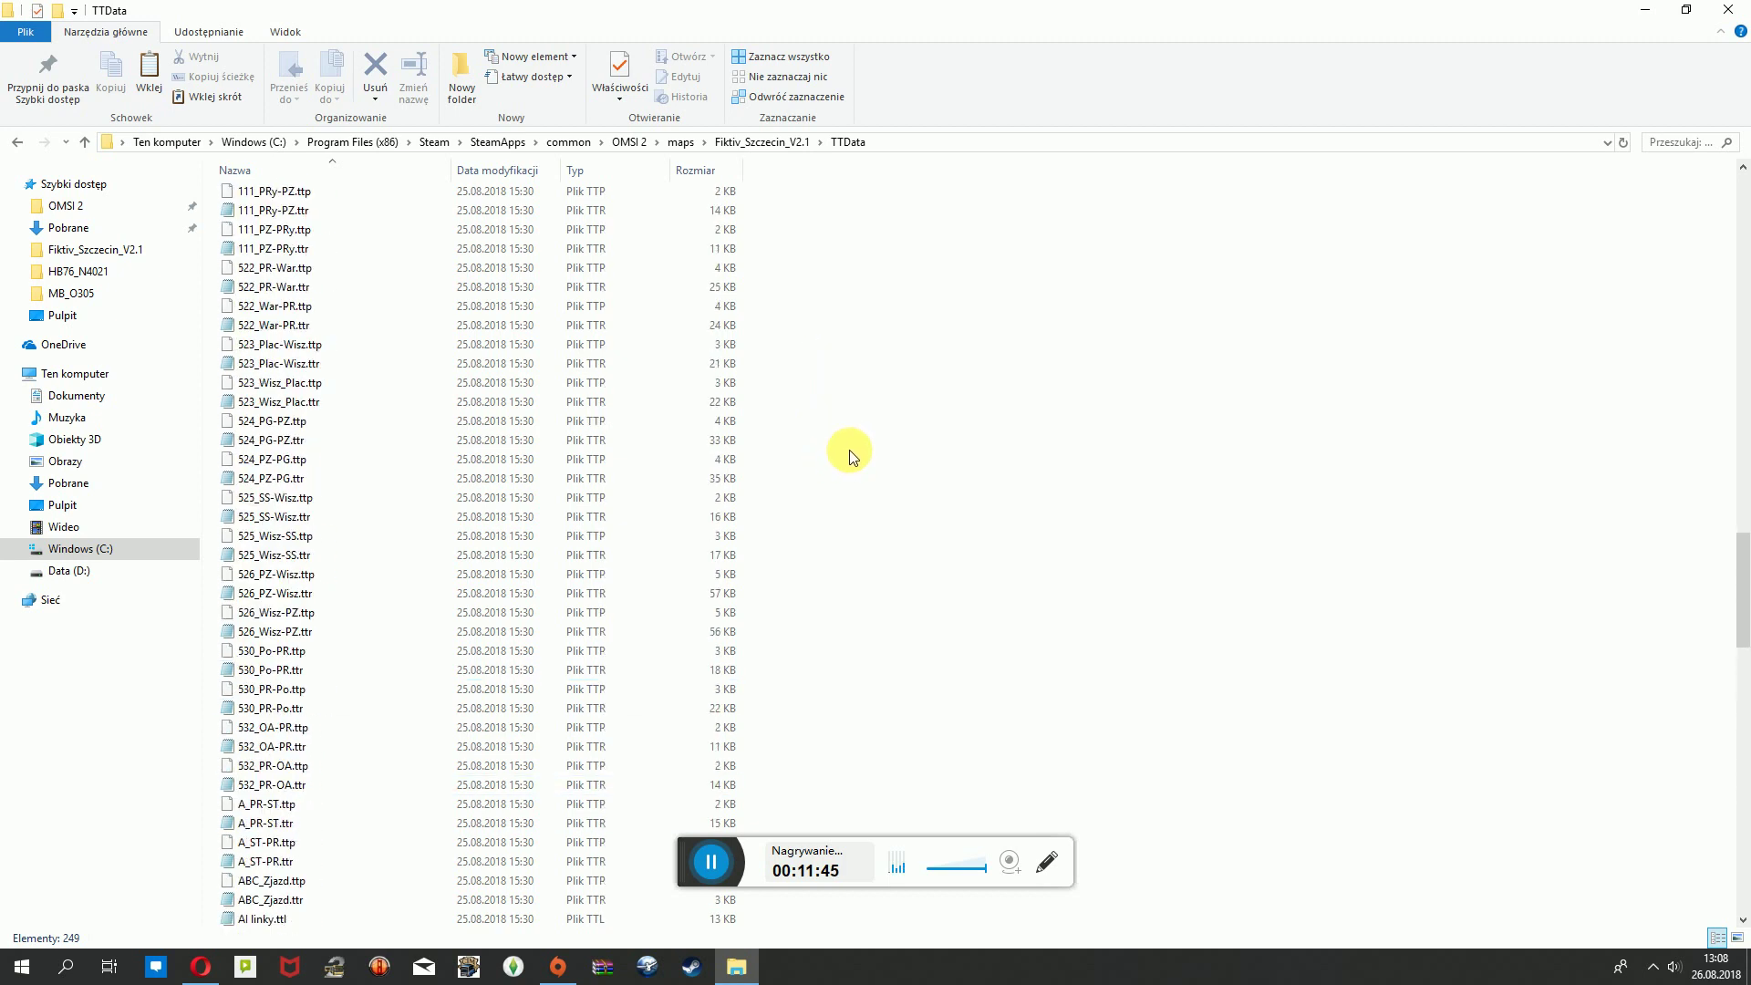
pyautogui.scroll(6, 932, 413)
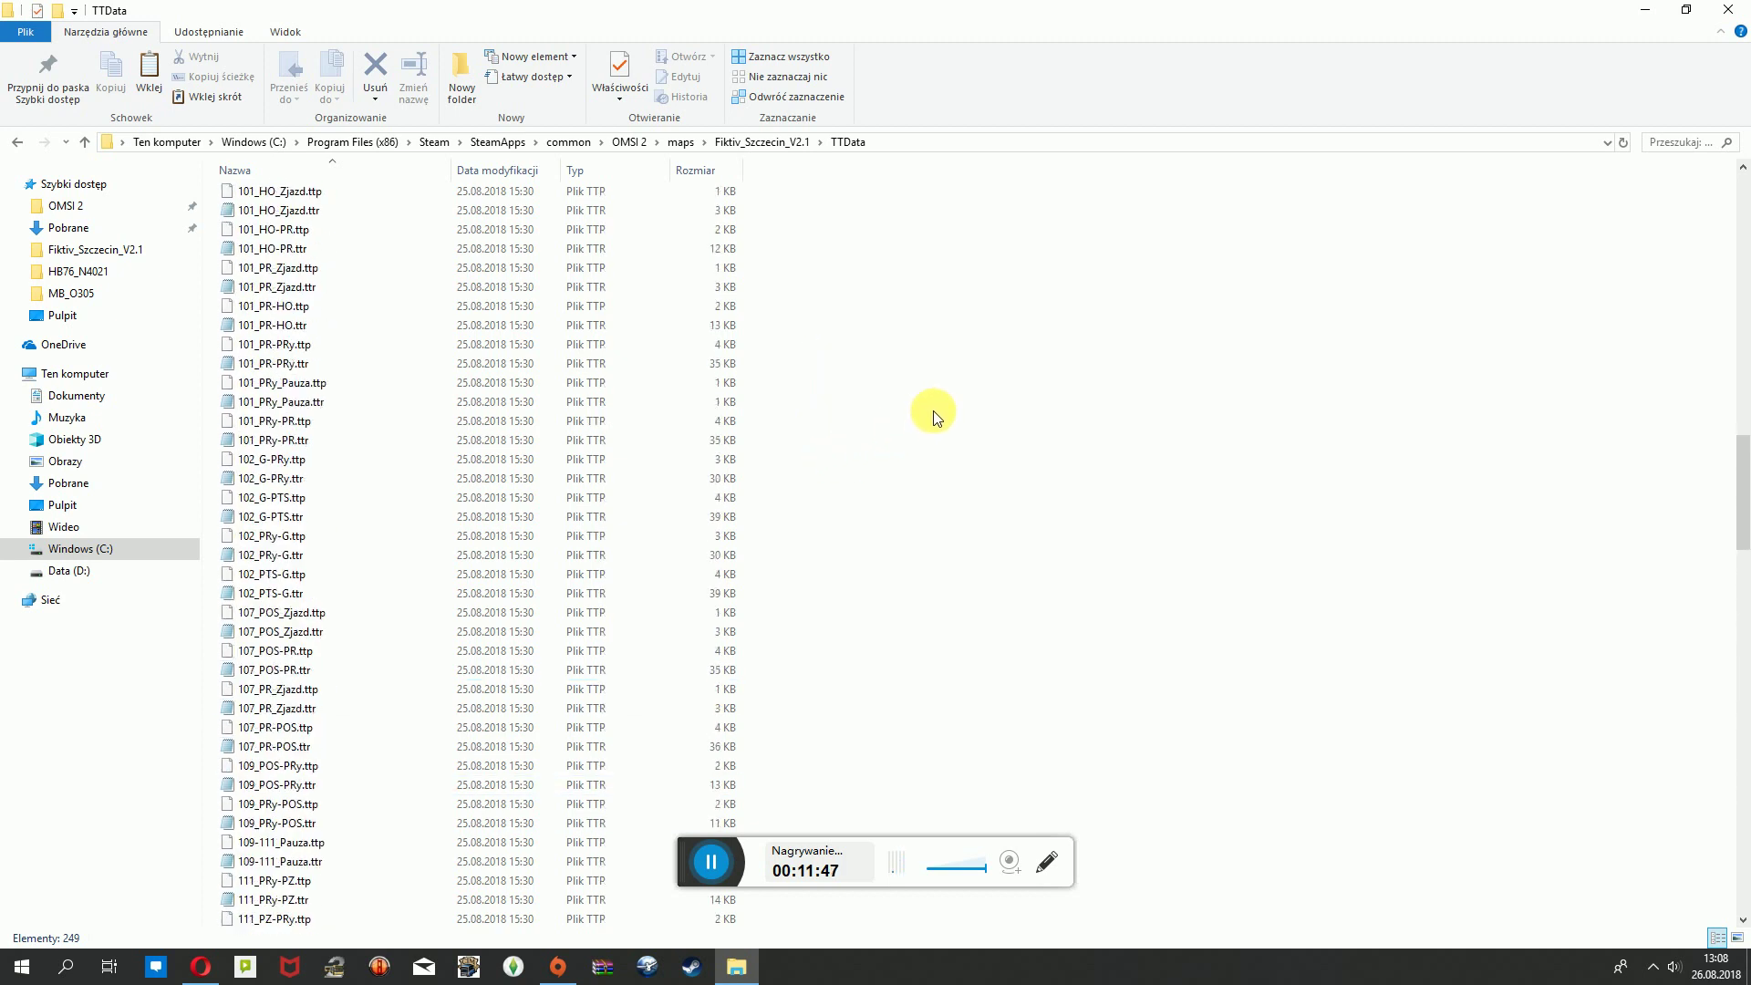
pyautogui.scroll(13, 942, 413)
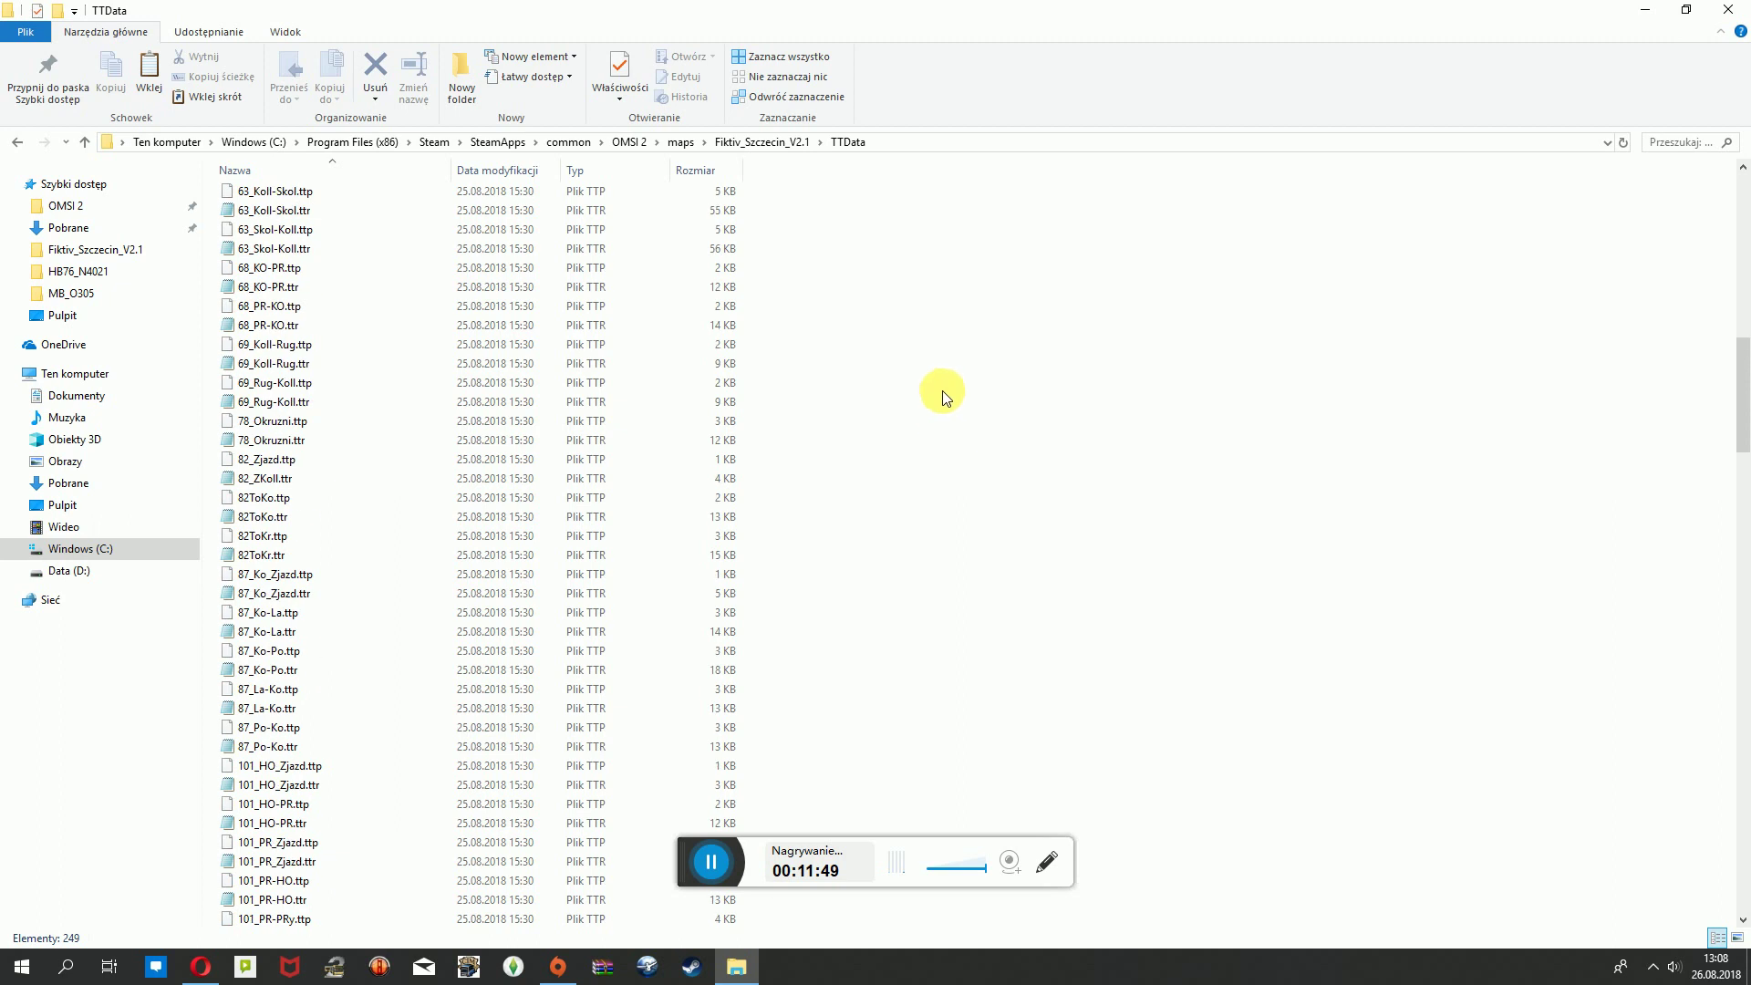
pyautogui.scroll(1, 944, 362)
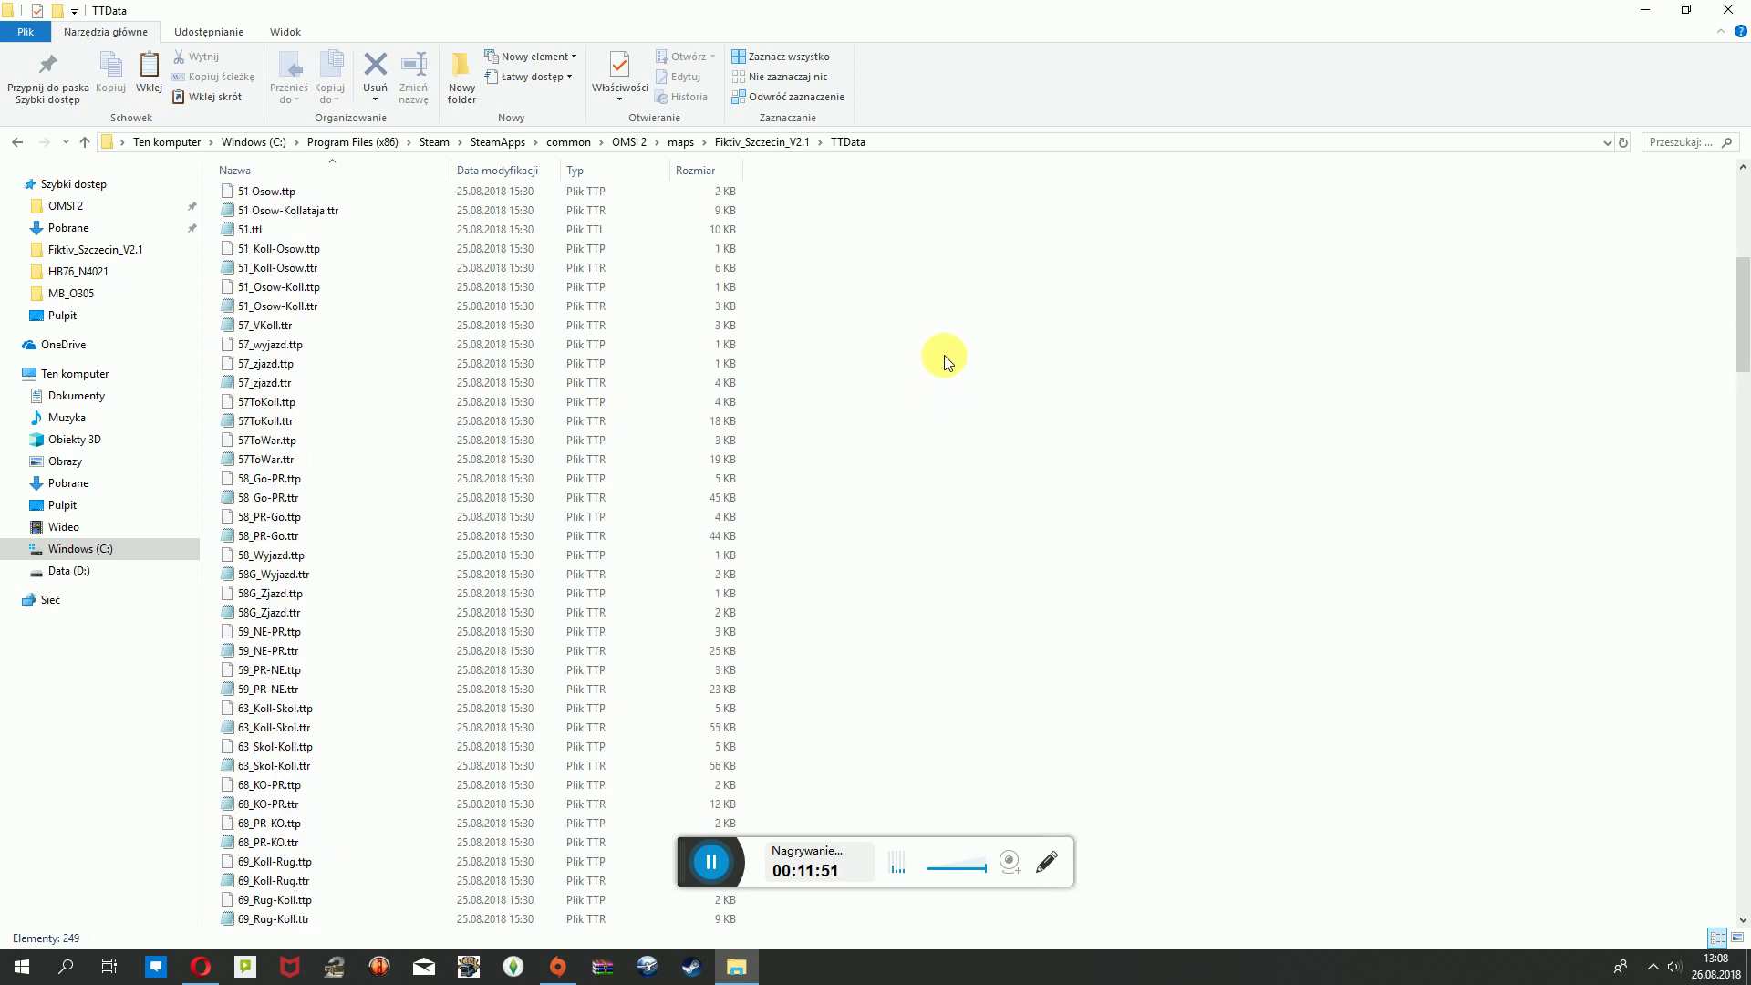
pyautogui.scroll(1, 944, 360)
pyautogui.scroll(3, 945, 372)
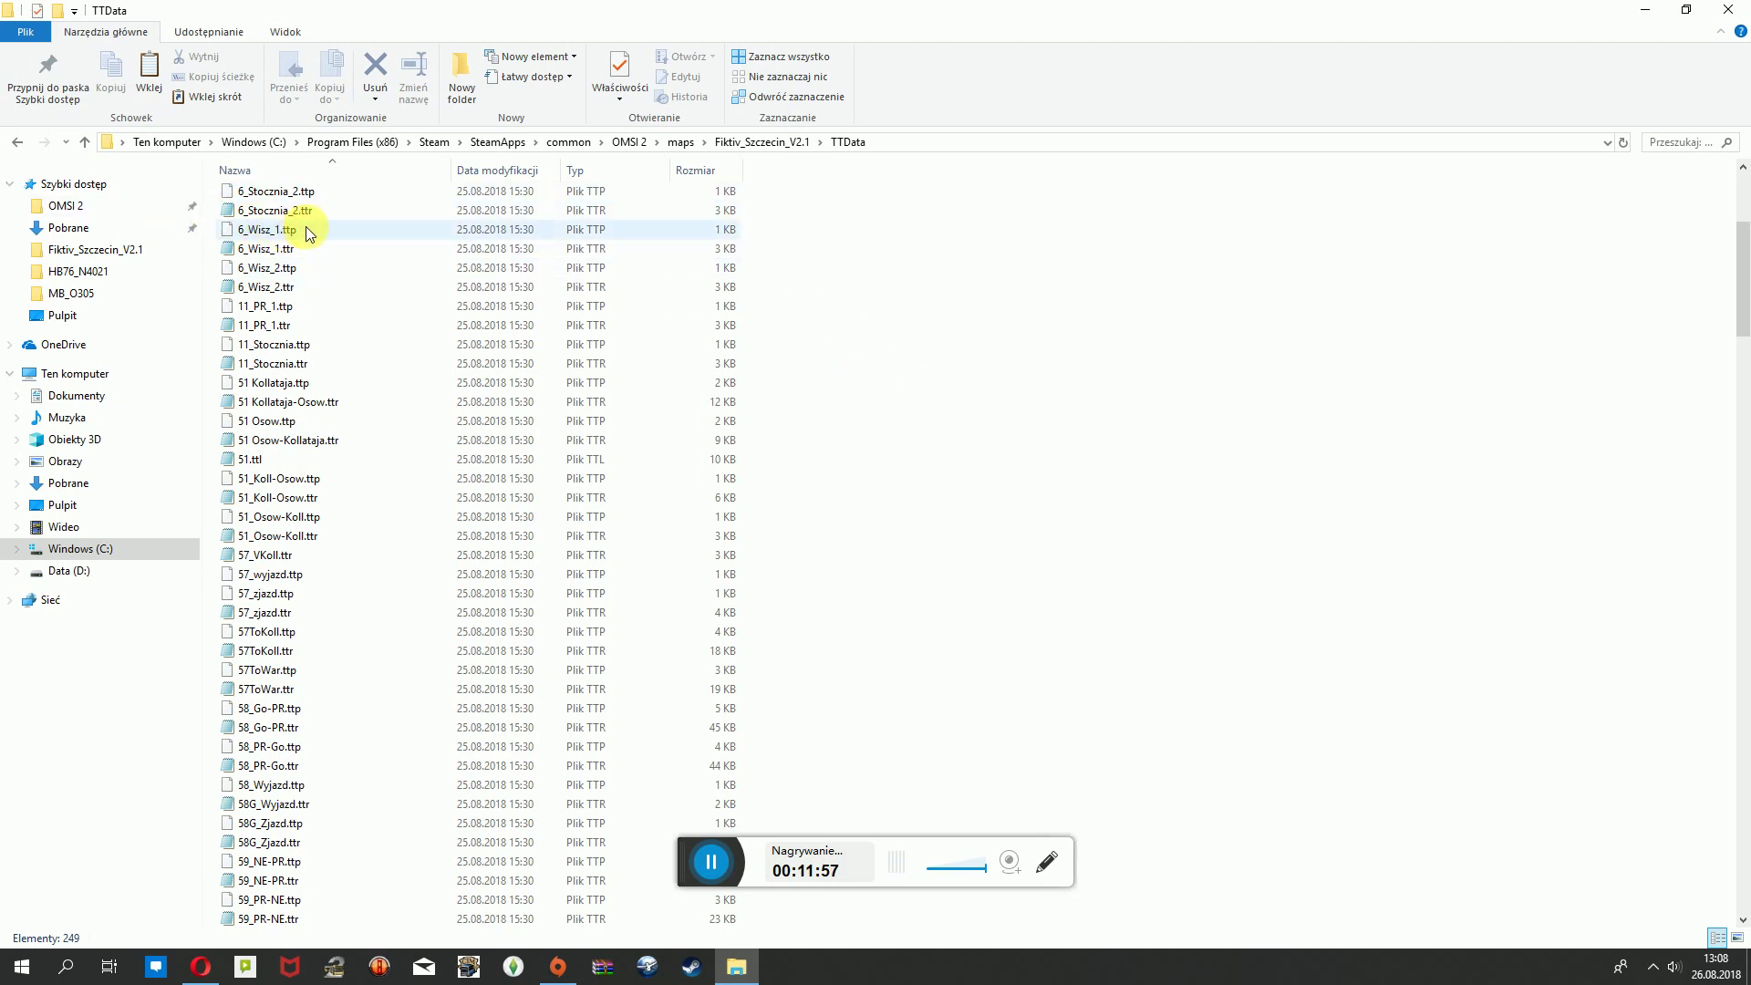
pyautogui.scroll(5, 810, 264)
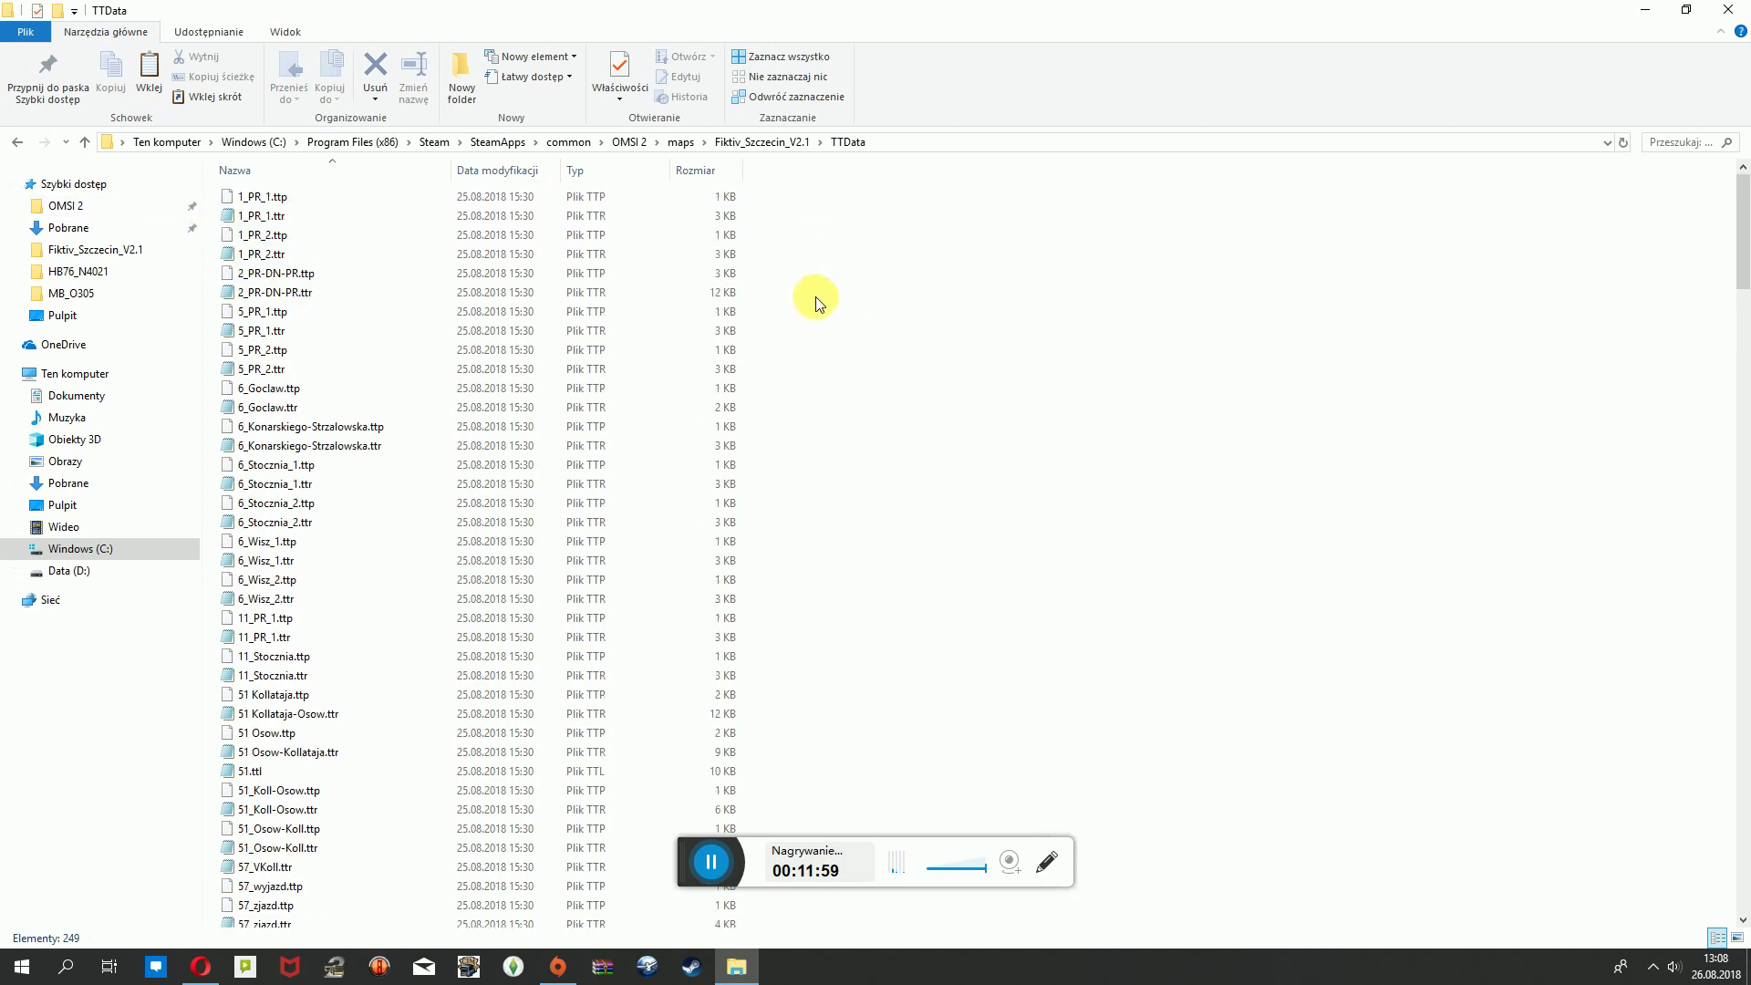
# Look into the 26-35.tyden folder inside the map's Chrono folder, and return to Chrono.
pyautogui.click(751, 142)
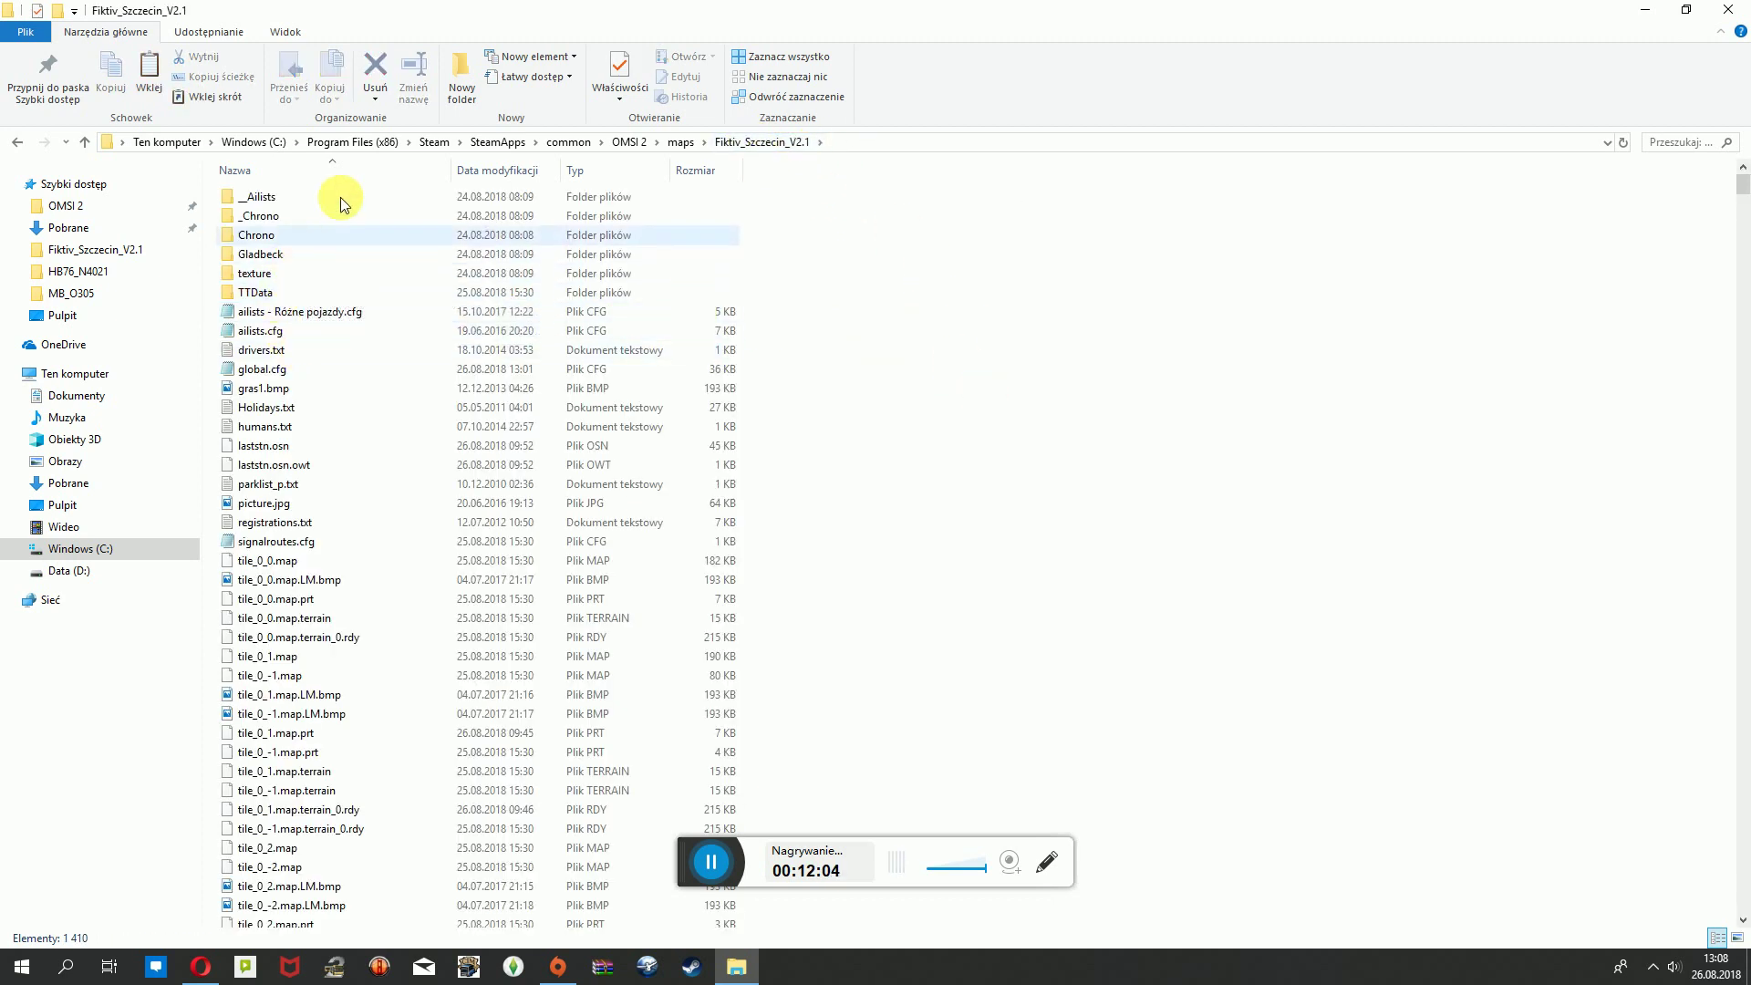
pyautogui.doubleClick(335, 236)
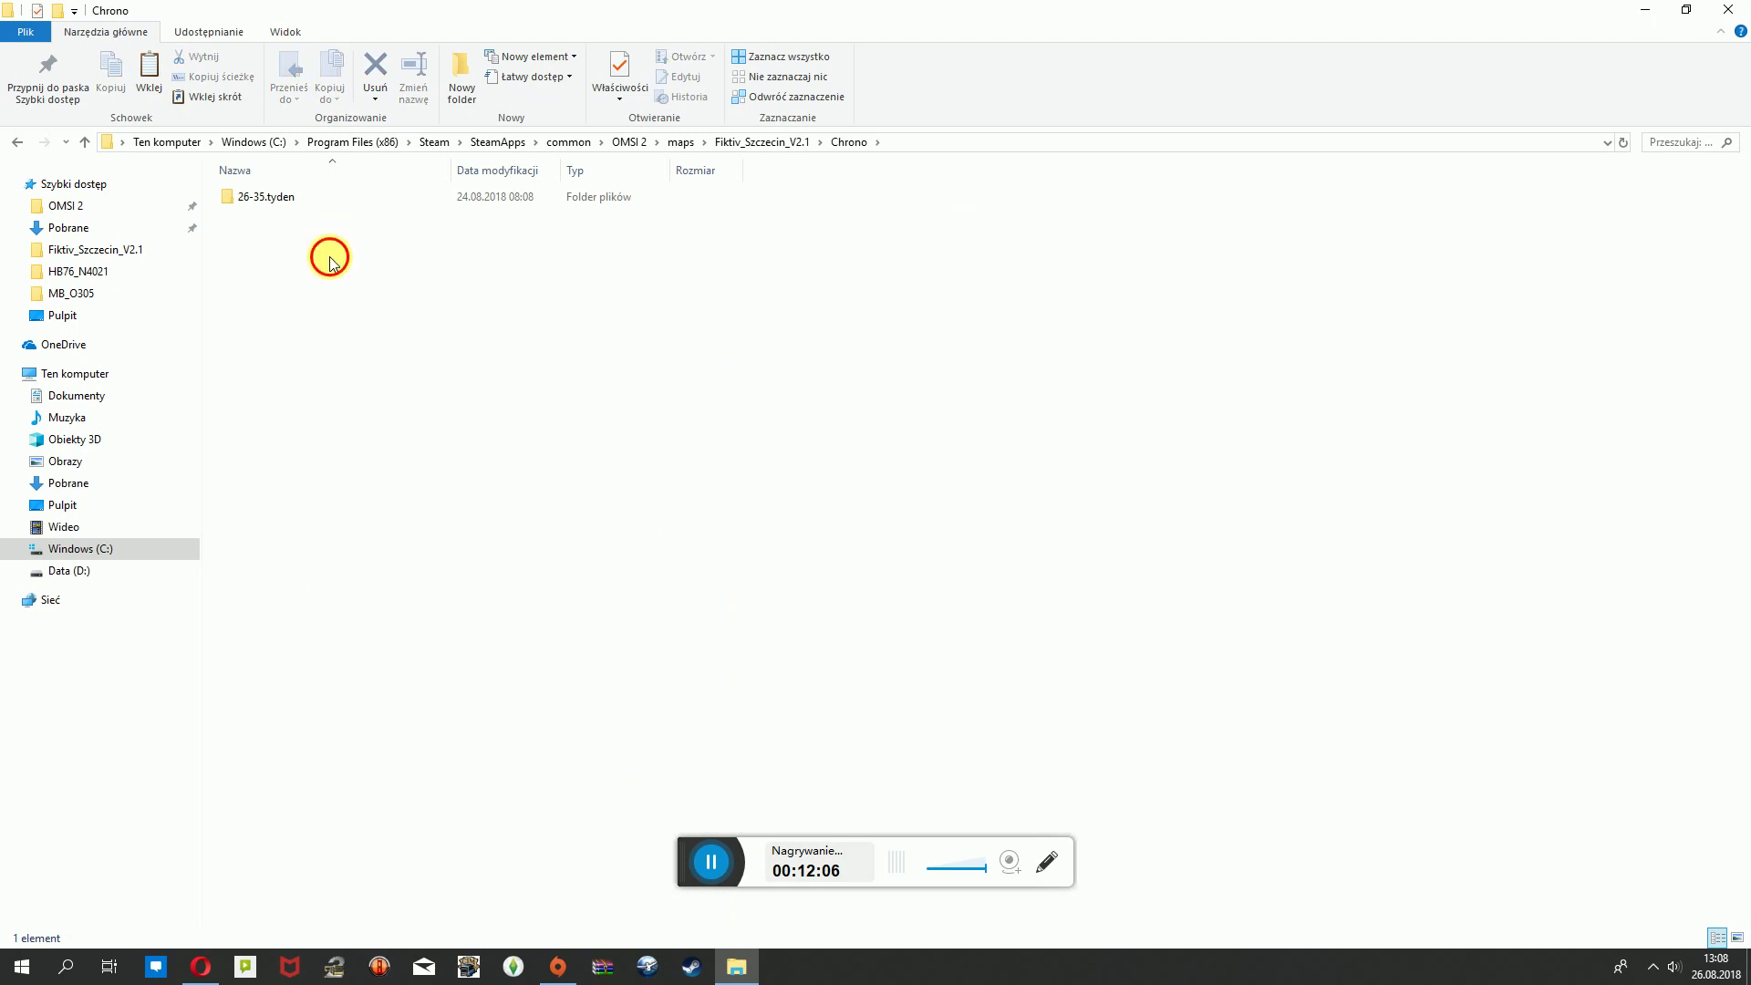
pyautogui.click(343, 204)
pyautogui.doubleClick(342, 204)
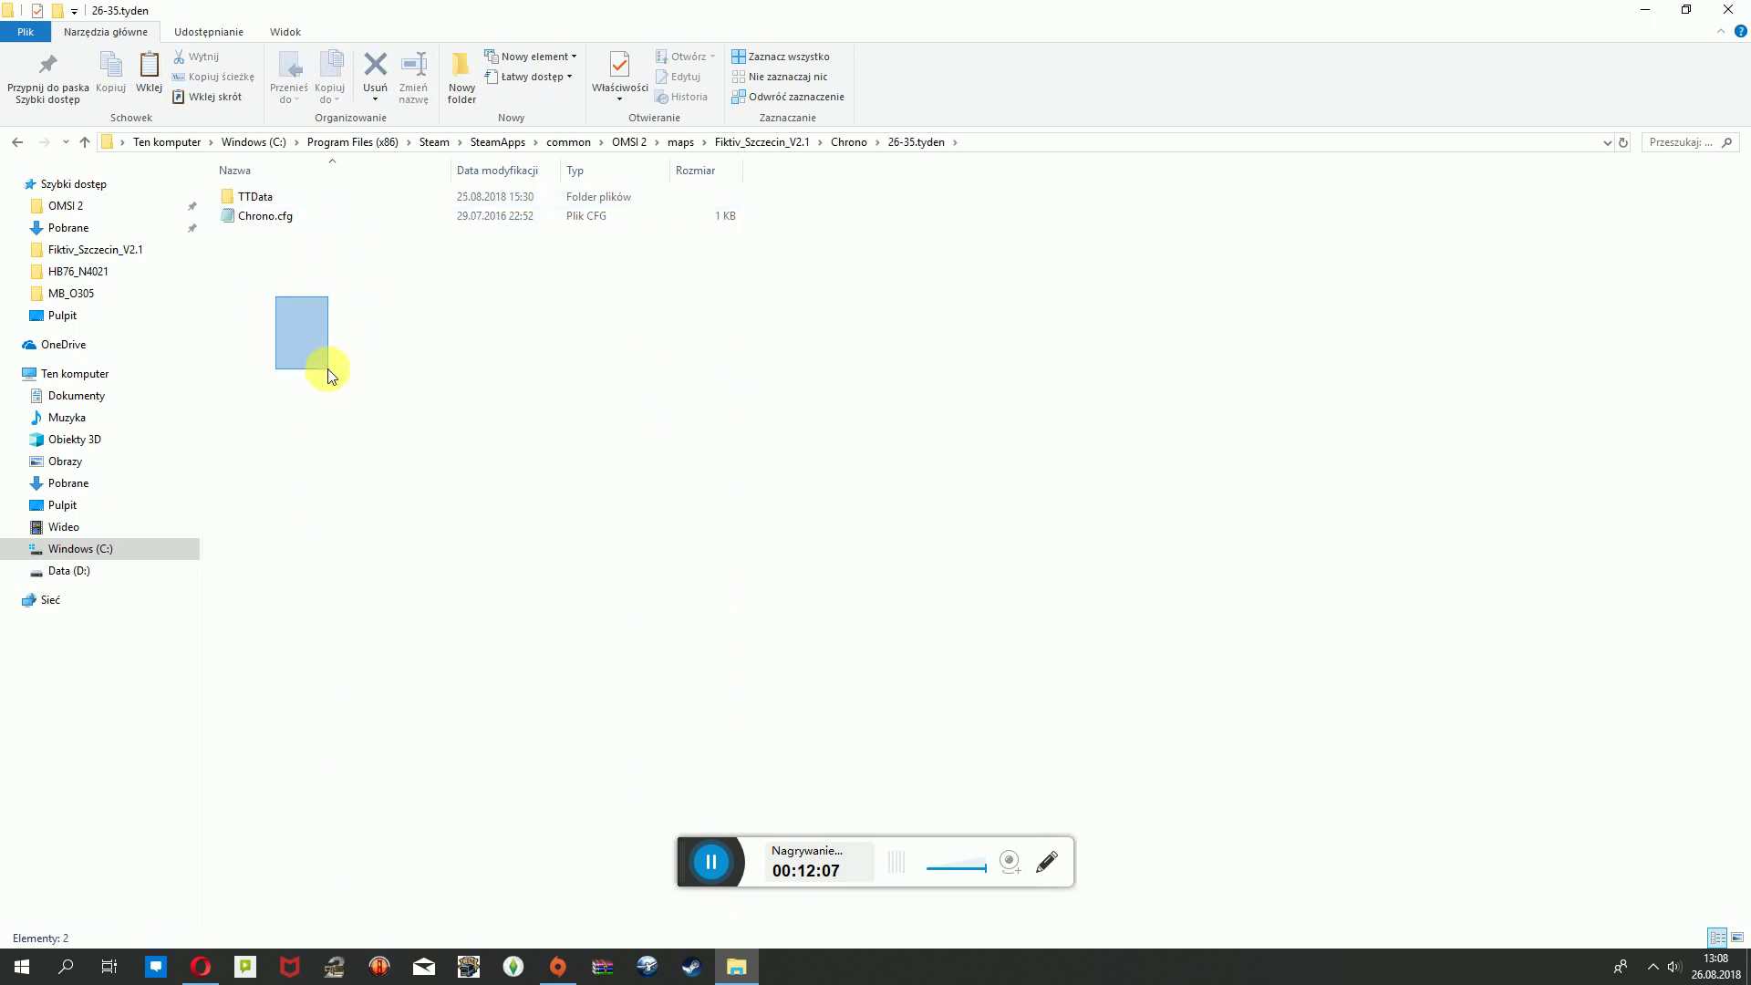
pyautogui.click(19, 143)
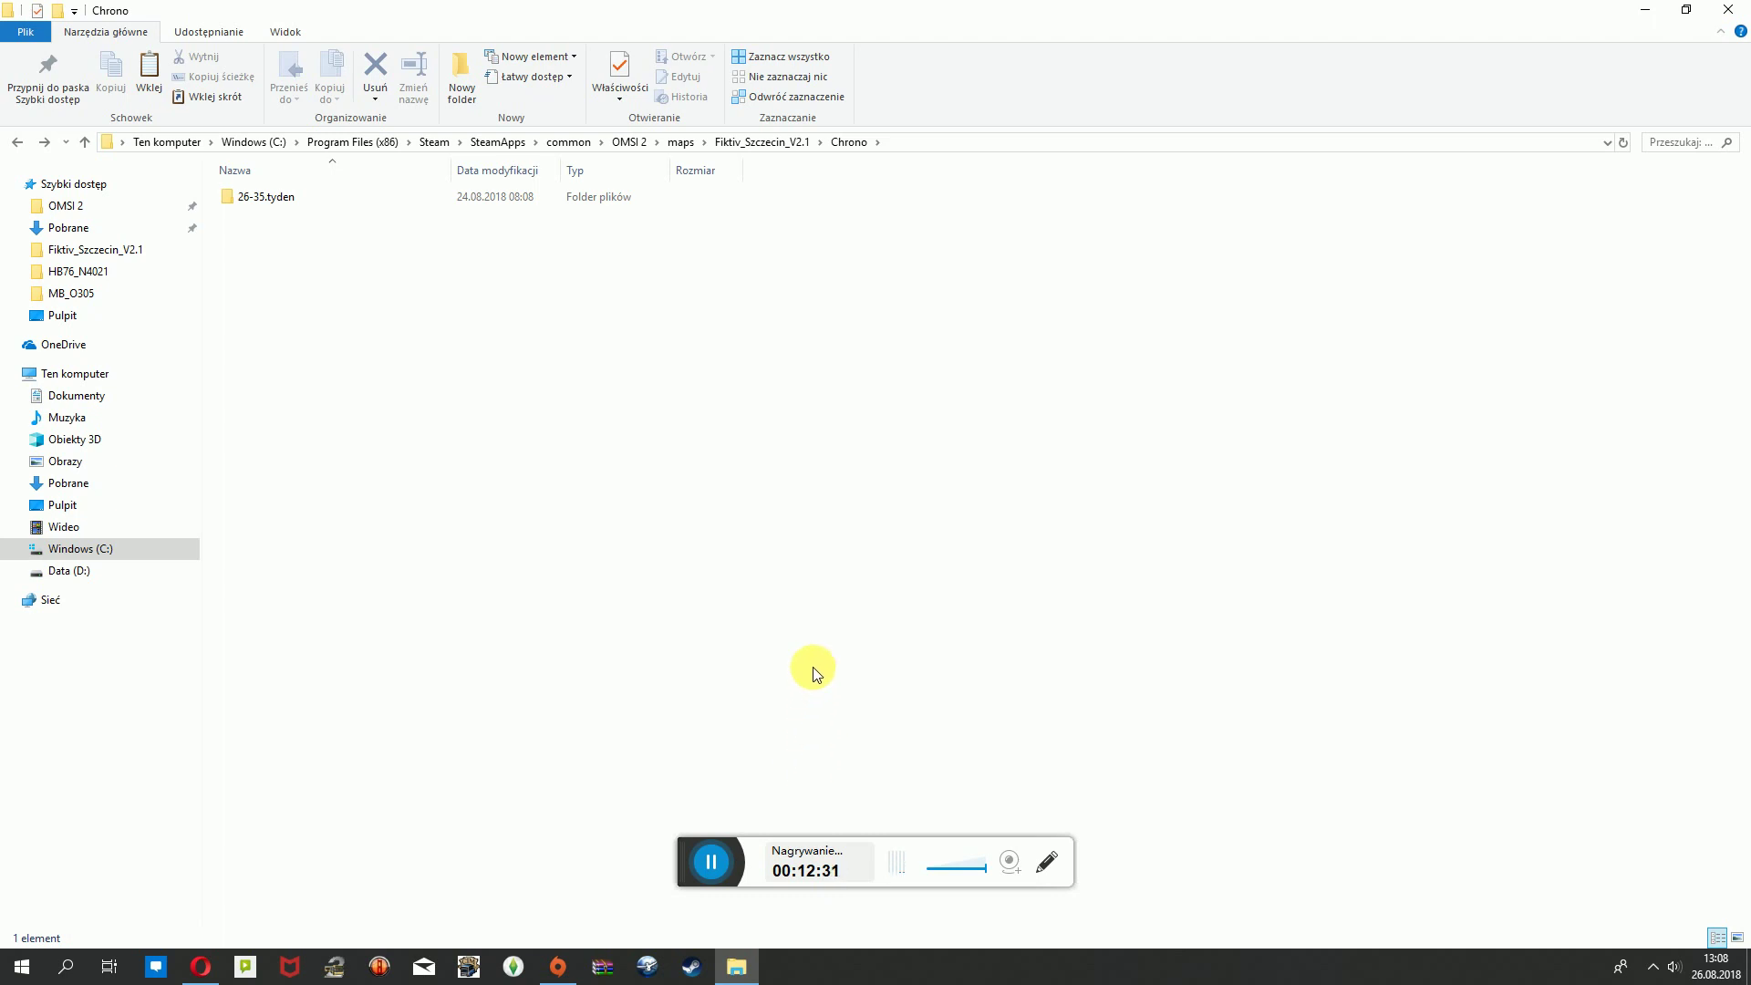
pyautogui.moveTo(517, 525); pyautogui.dragTo(611, 575)
# Return to the Fiktiv_Szczecin_V2.1 map folder and go up to the main OMSI 2 folder.
pyautogui.click(725, 144)
pyautogui.moveTo(931, 268); pyautogui.dragTo(978, 342)
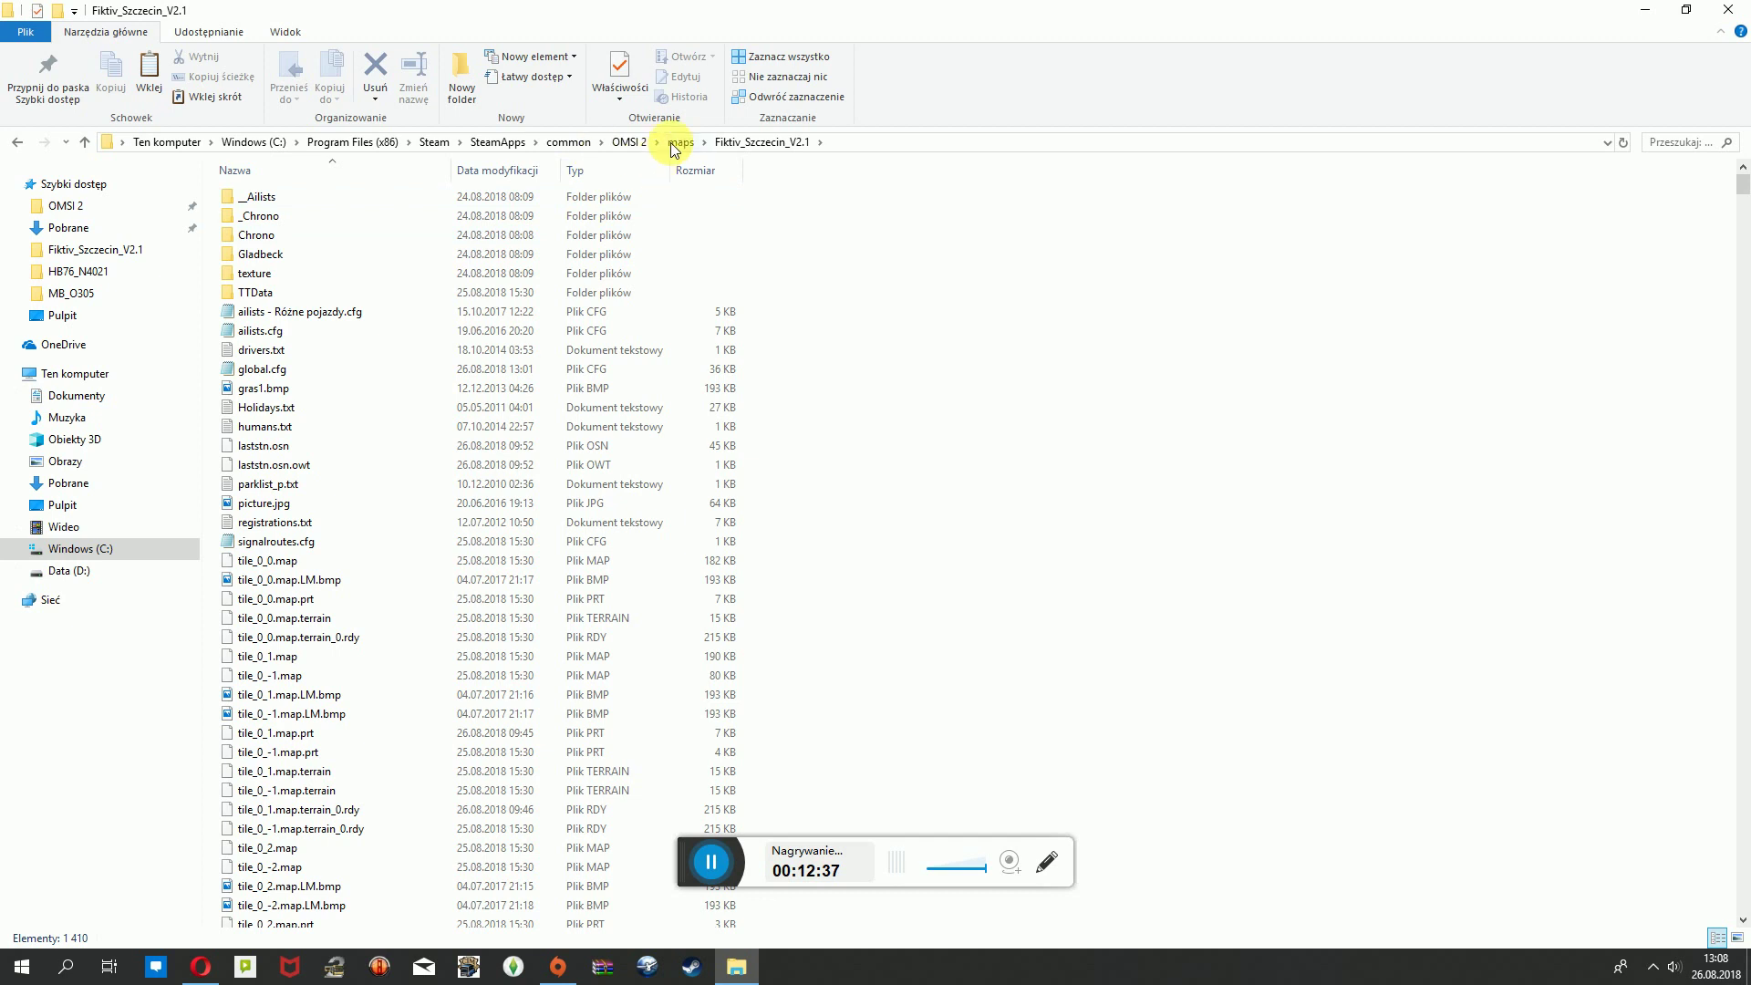
pyautogui.click(630, 144)
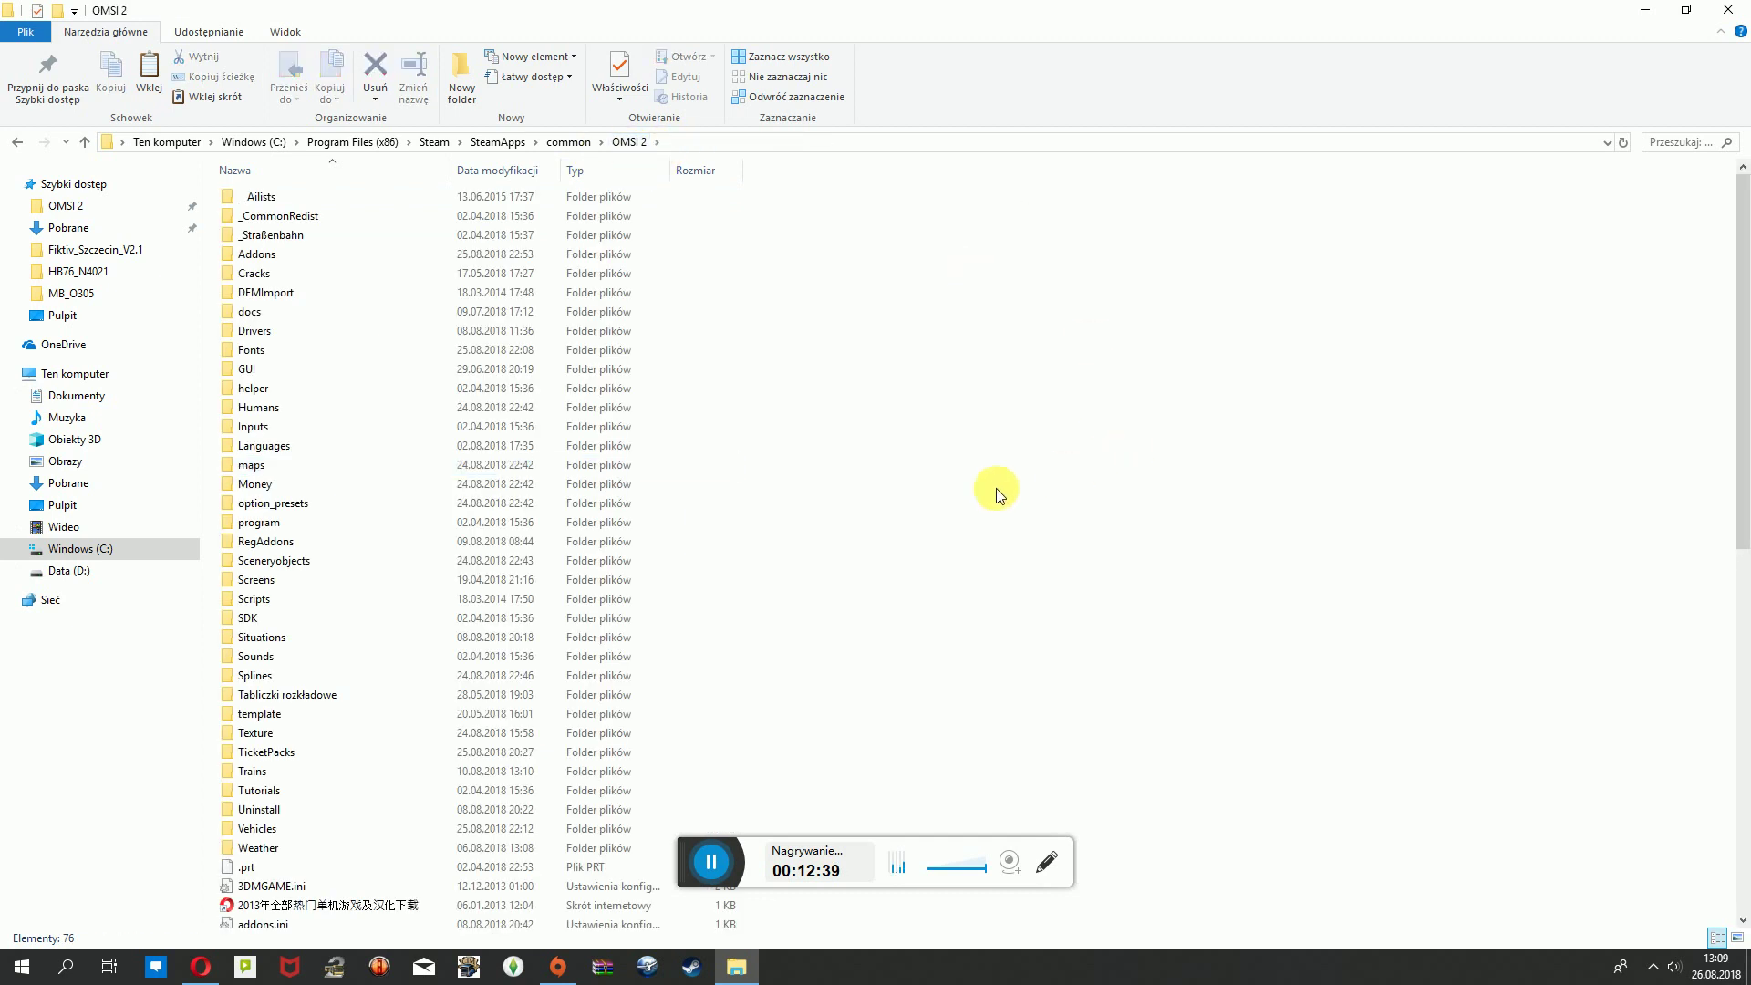
# Open the MB_O530_Facelift bus folder inside the Vehicles folder.
pyautogui.doubleClick(260, 825)
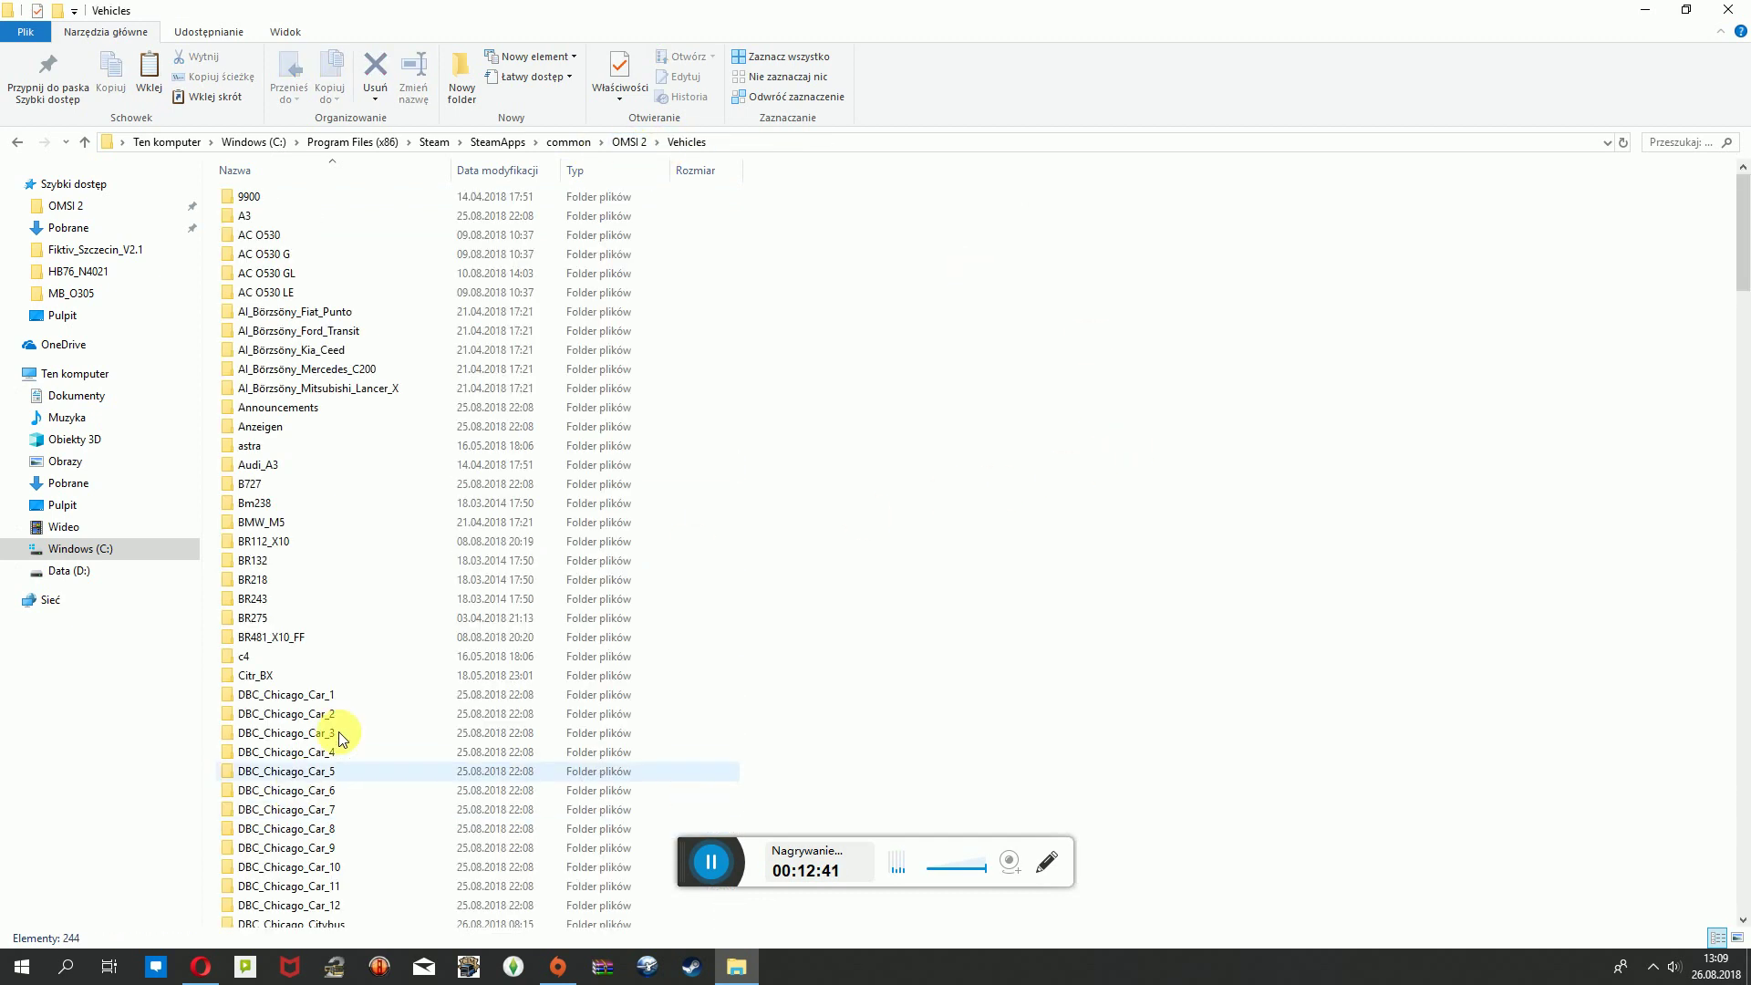
pyautogui.scroll(-20, 402, 685)
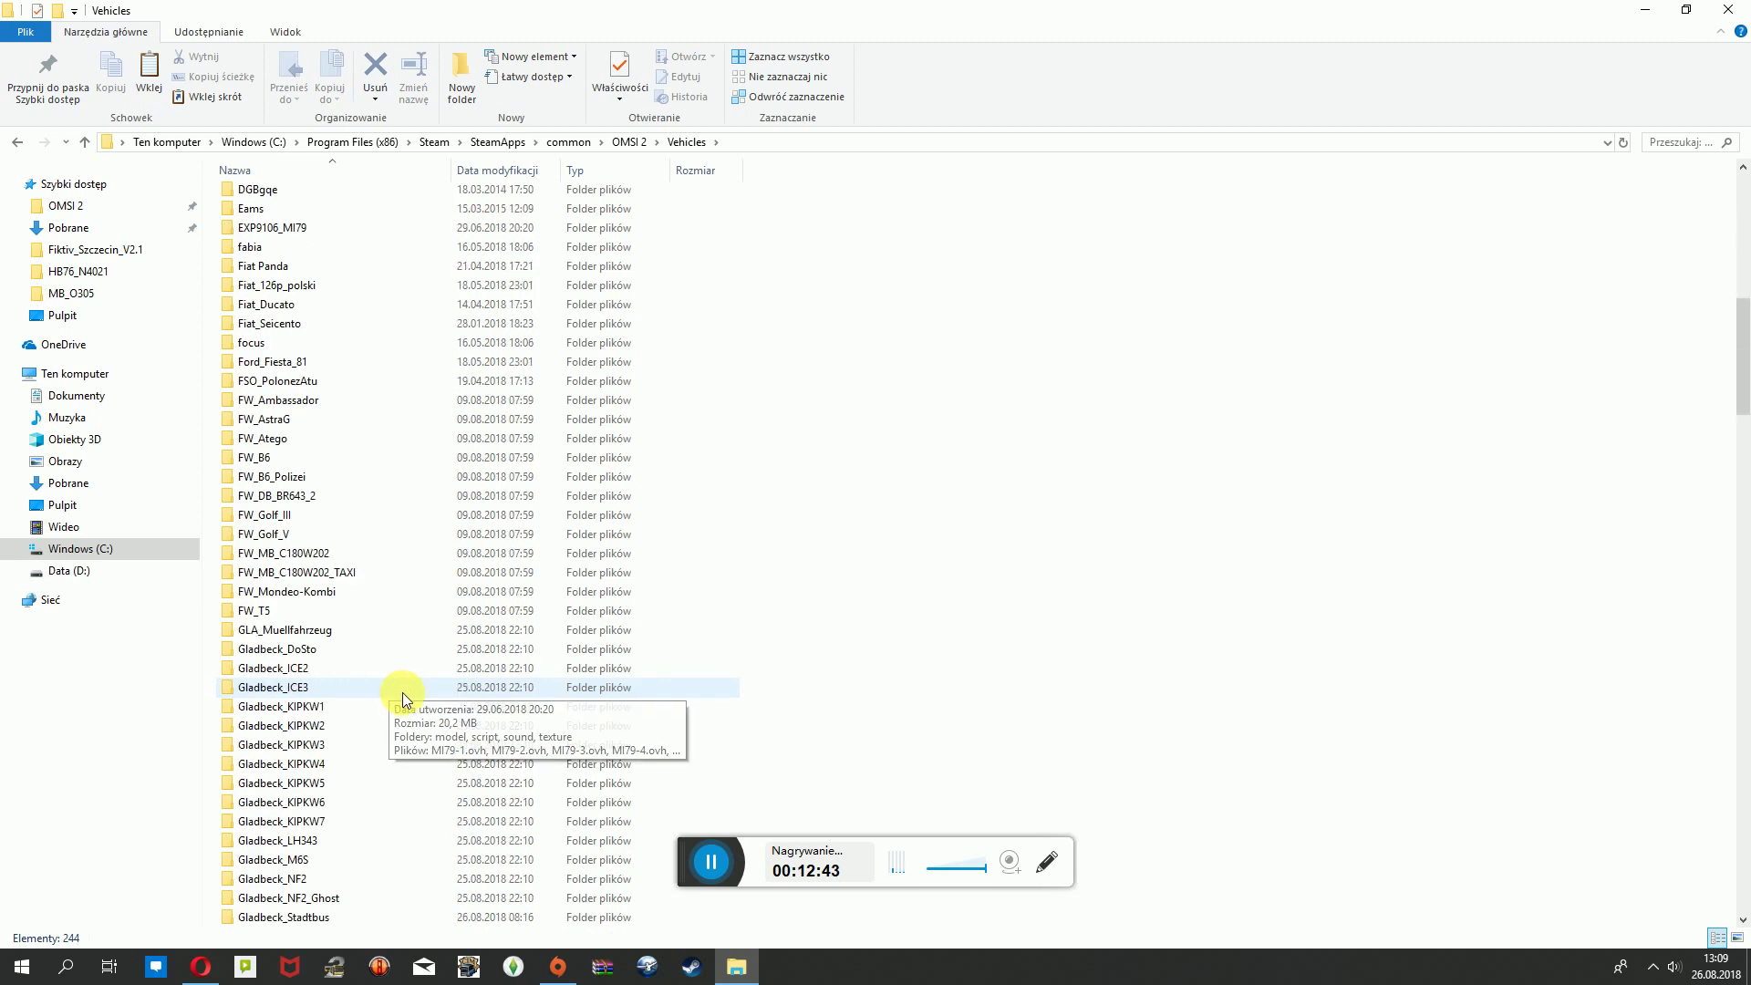
pyautogui.scroll(-20, 420, 695)
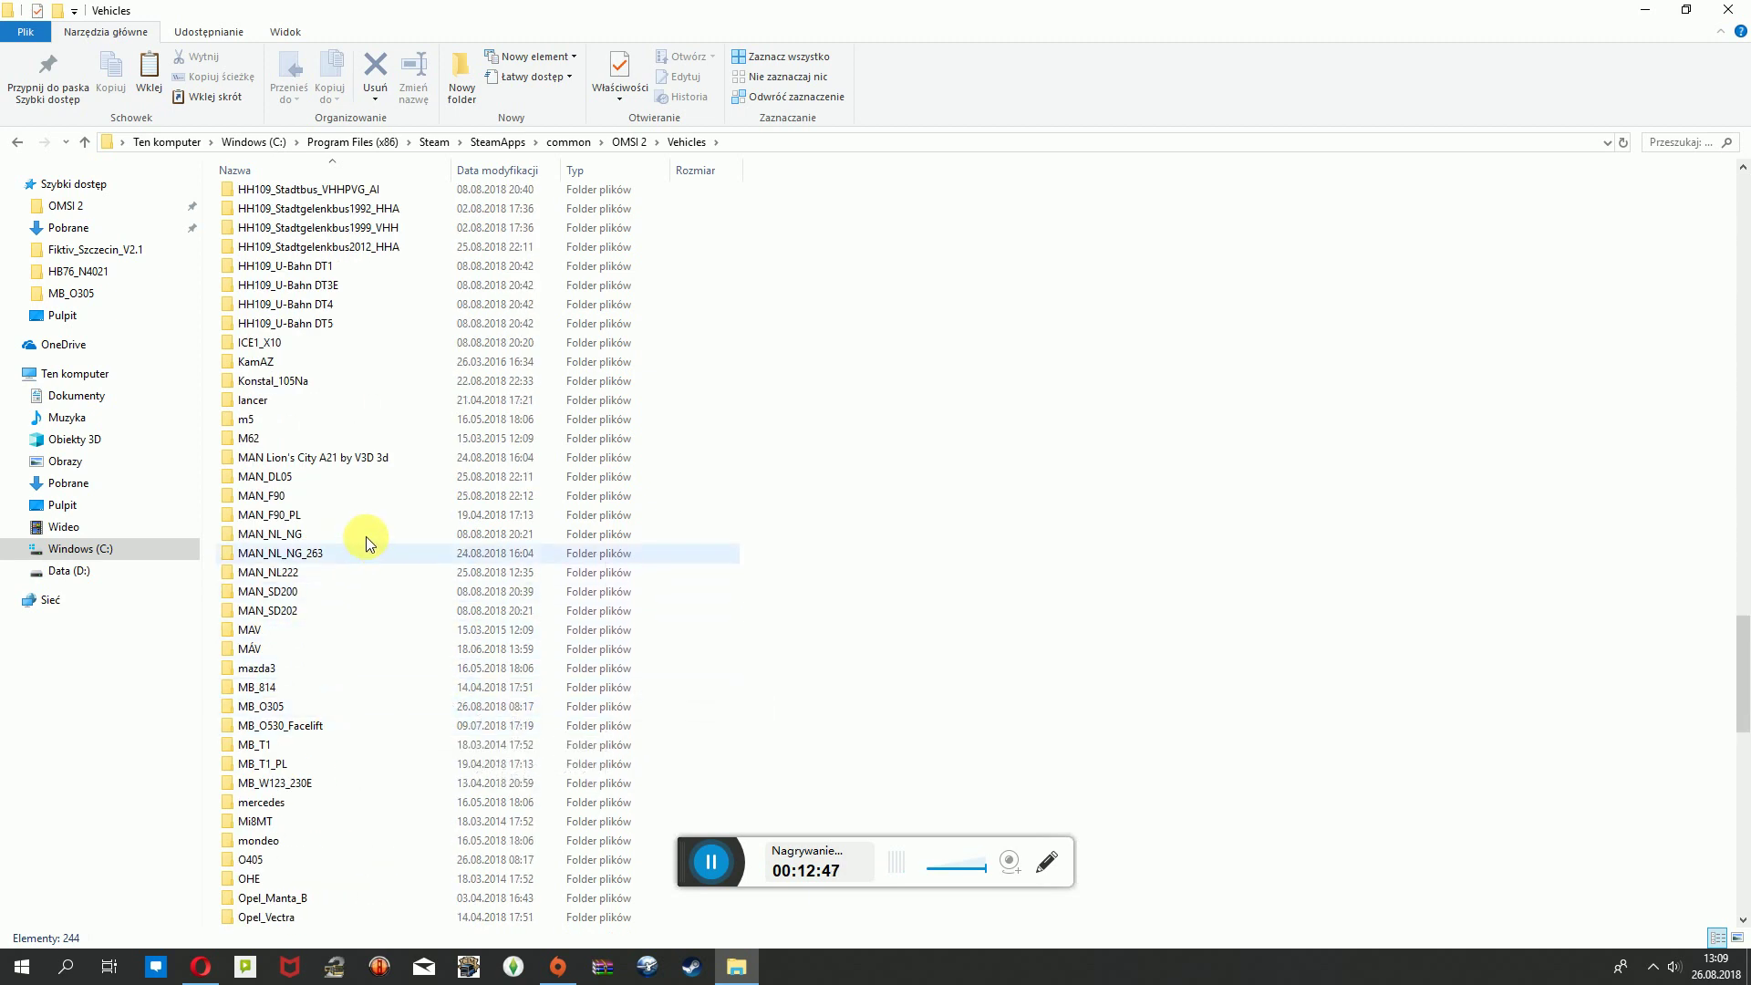
pyautogui.doubleClick(319, 735)
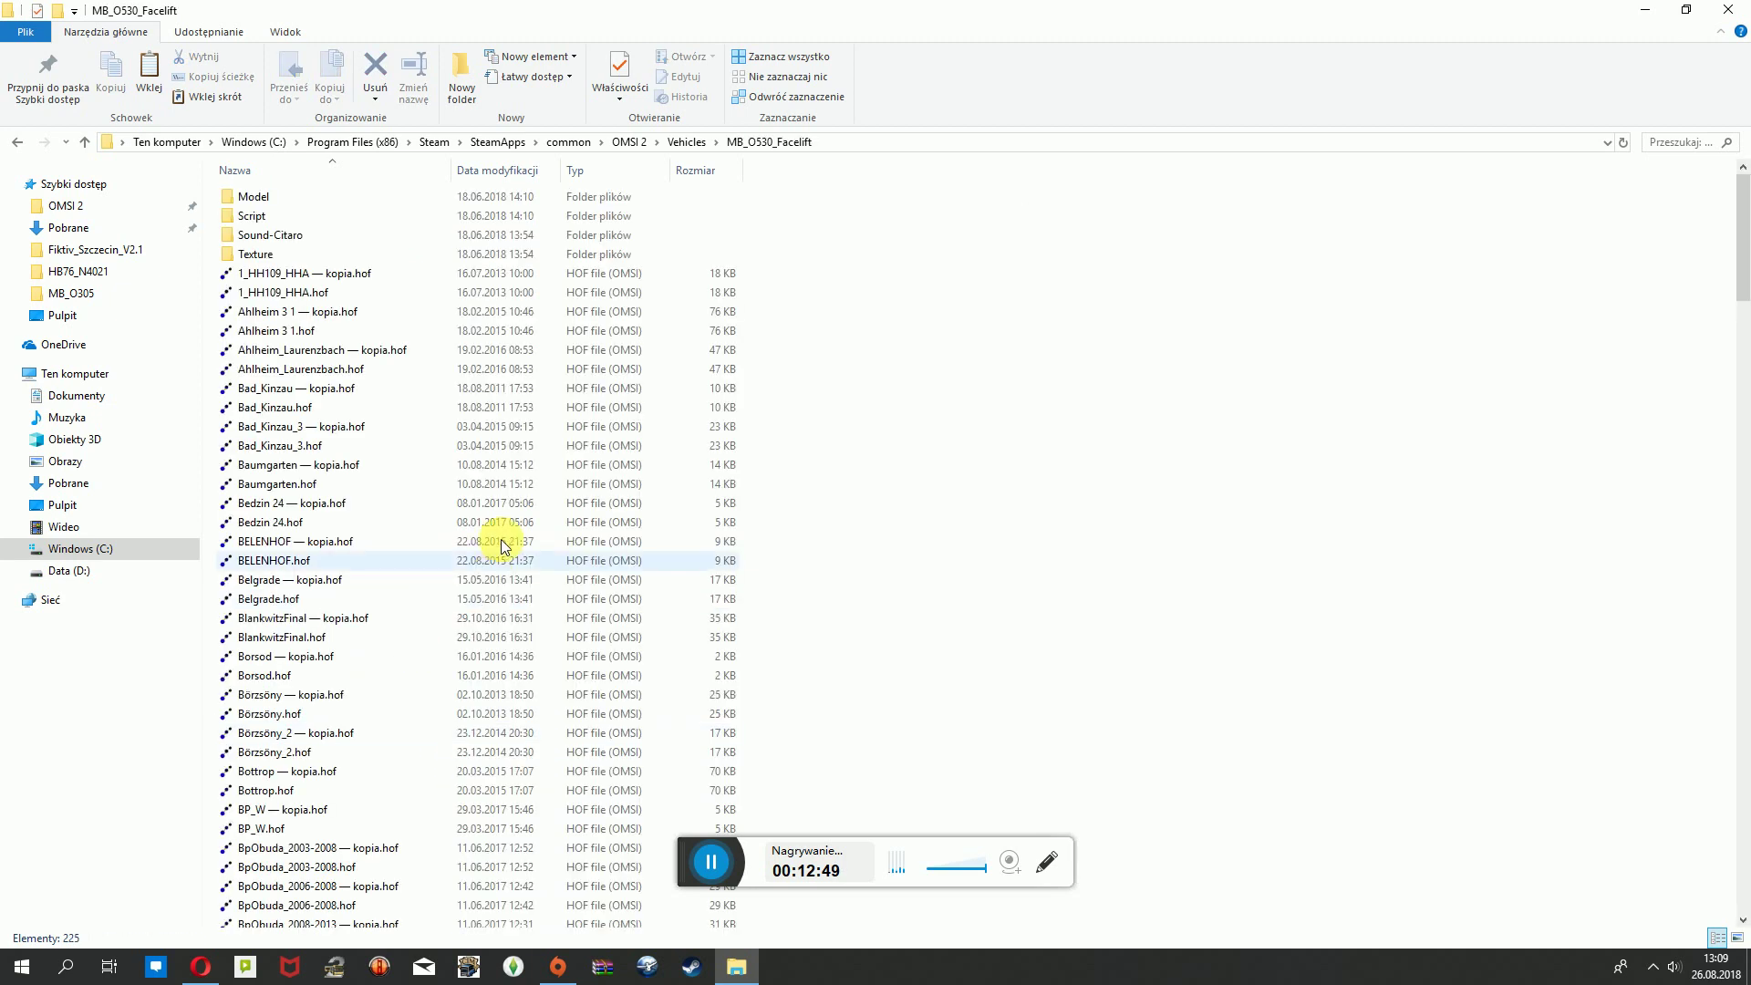
# Look through the .hof files in the MB_O530_Facelift folder, including the Fiktiv Szczecin ones, and return to the start of the list.
pyautogui.scroll(-20, 389, 403)
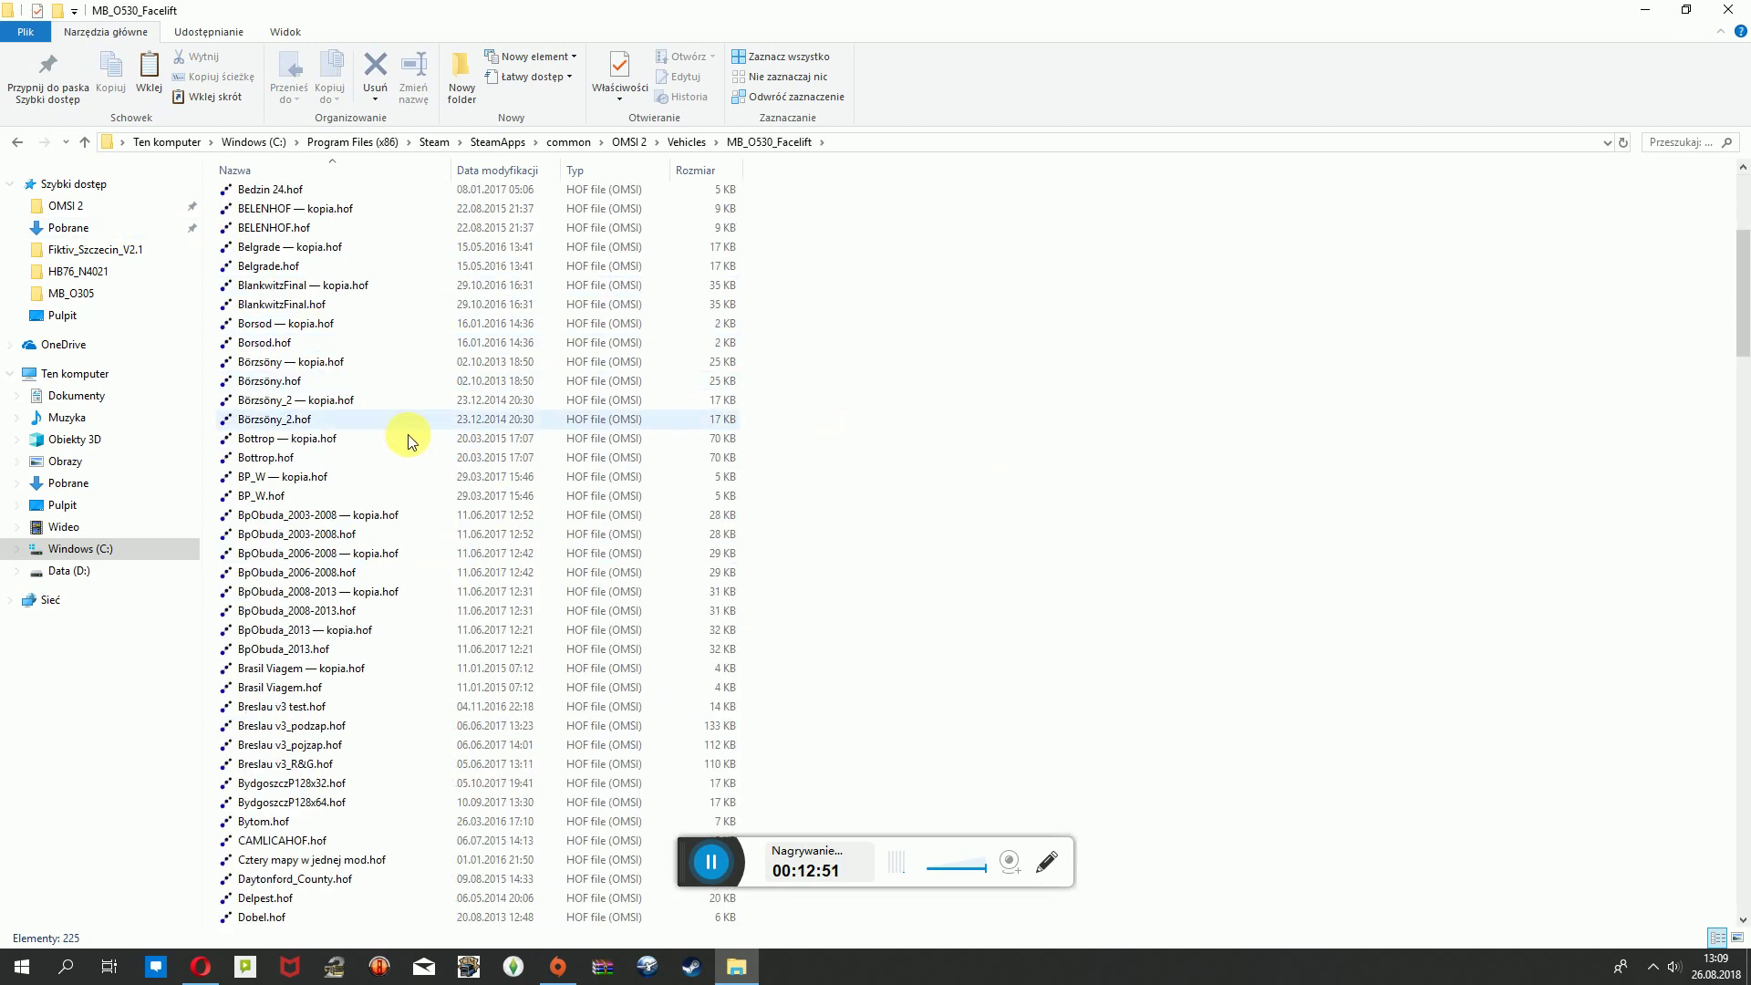
pyautogui.scroll(-6, 441, 482)
pyautogui.scroll(10, 439, 637)
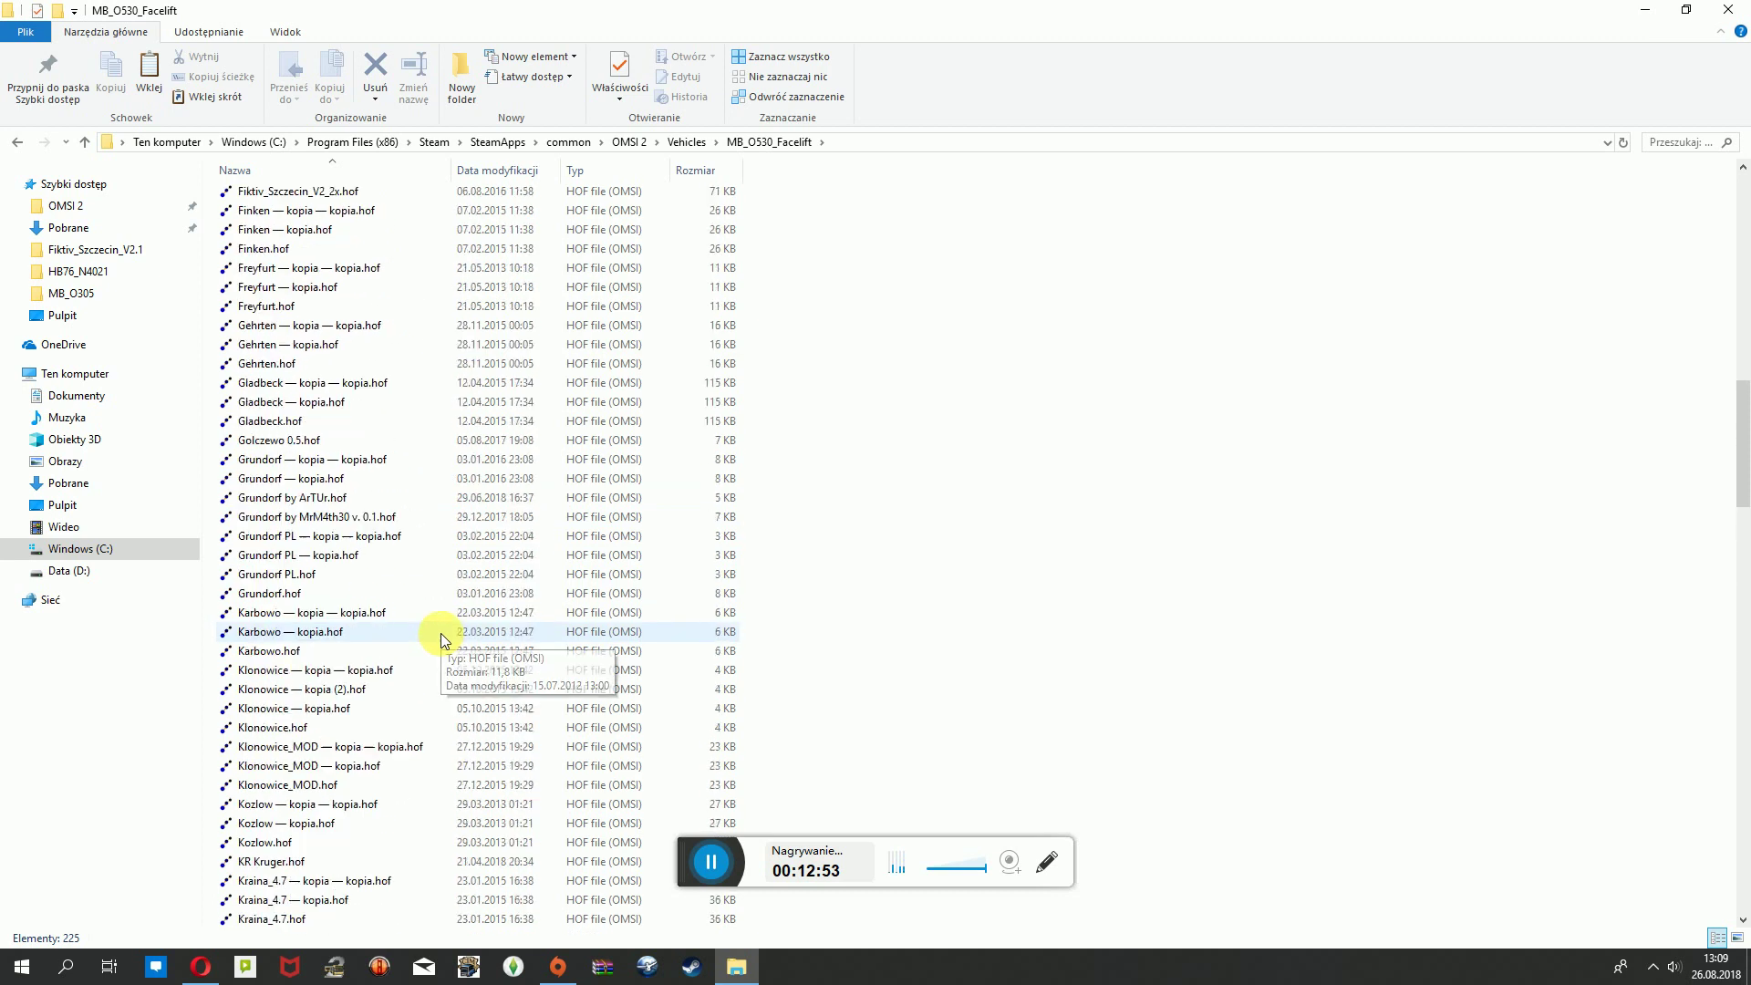
pyautogui.scroll(11, 442, 620)
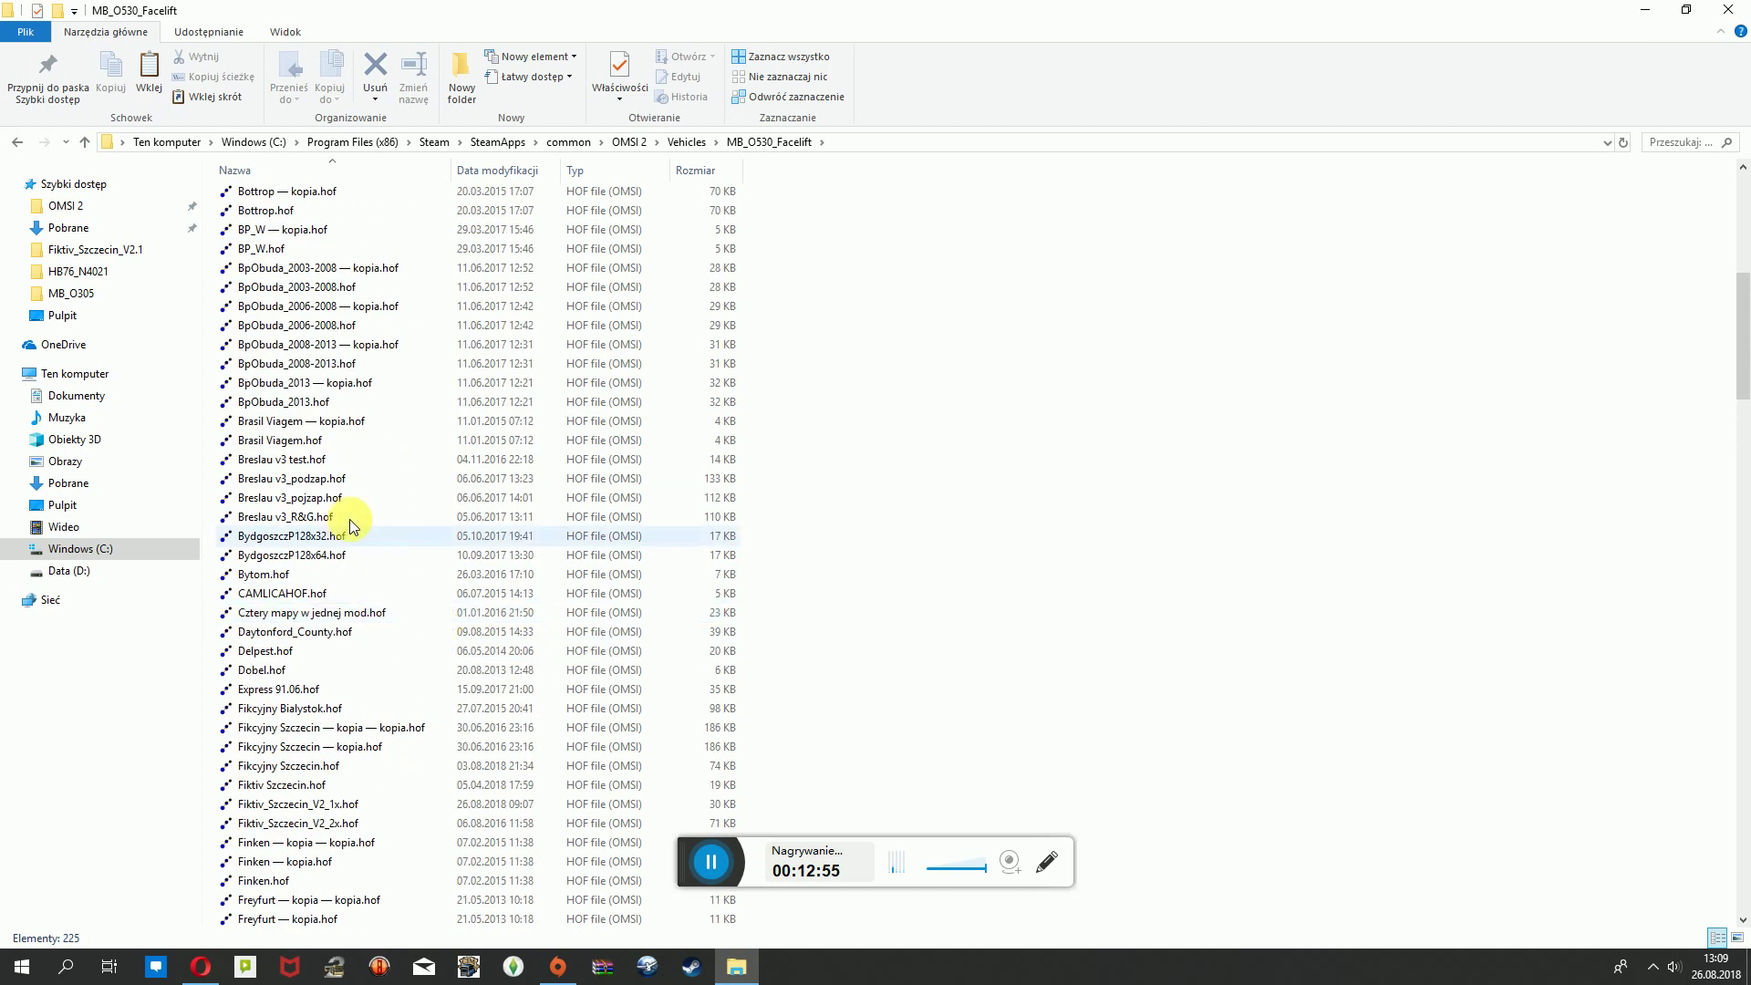
pyautogui.scroll(5, 410, 666)
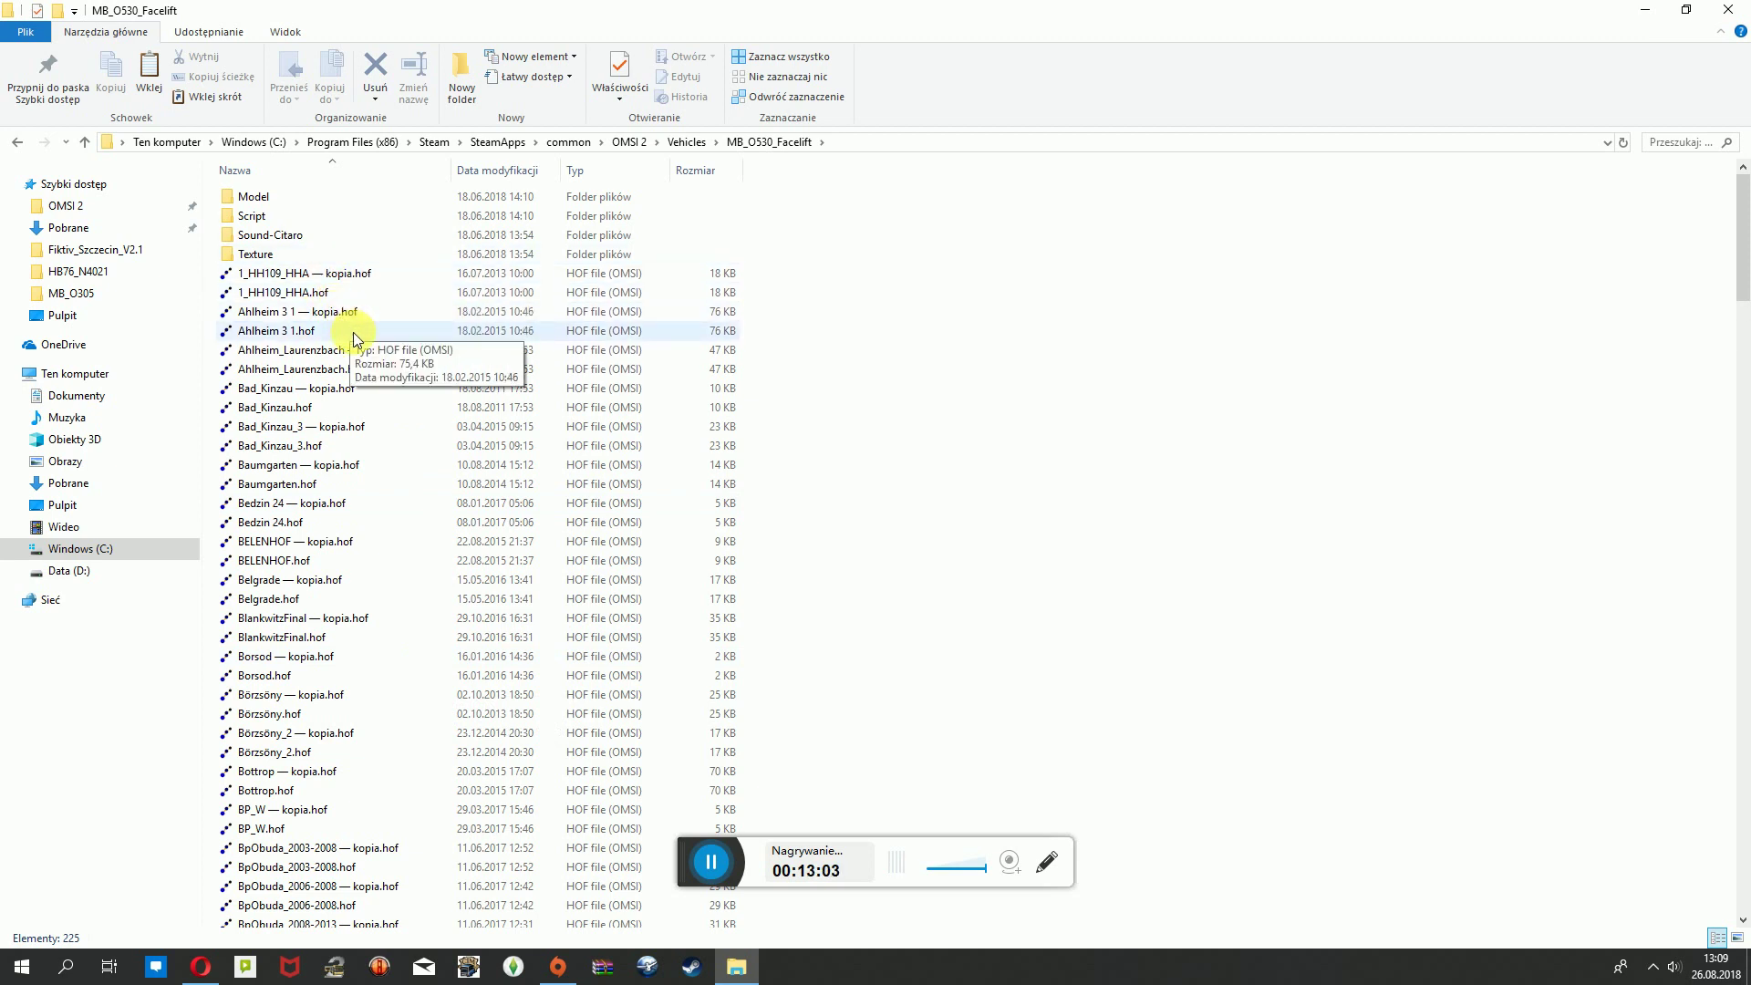
# View the settings stored in Ahlheim 3 1.hof with HOF Suite, and close it.
pyautogui.moveTo(1045, 339); pyautogui.dragTo(1089, 420)
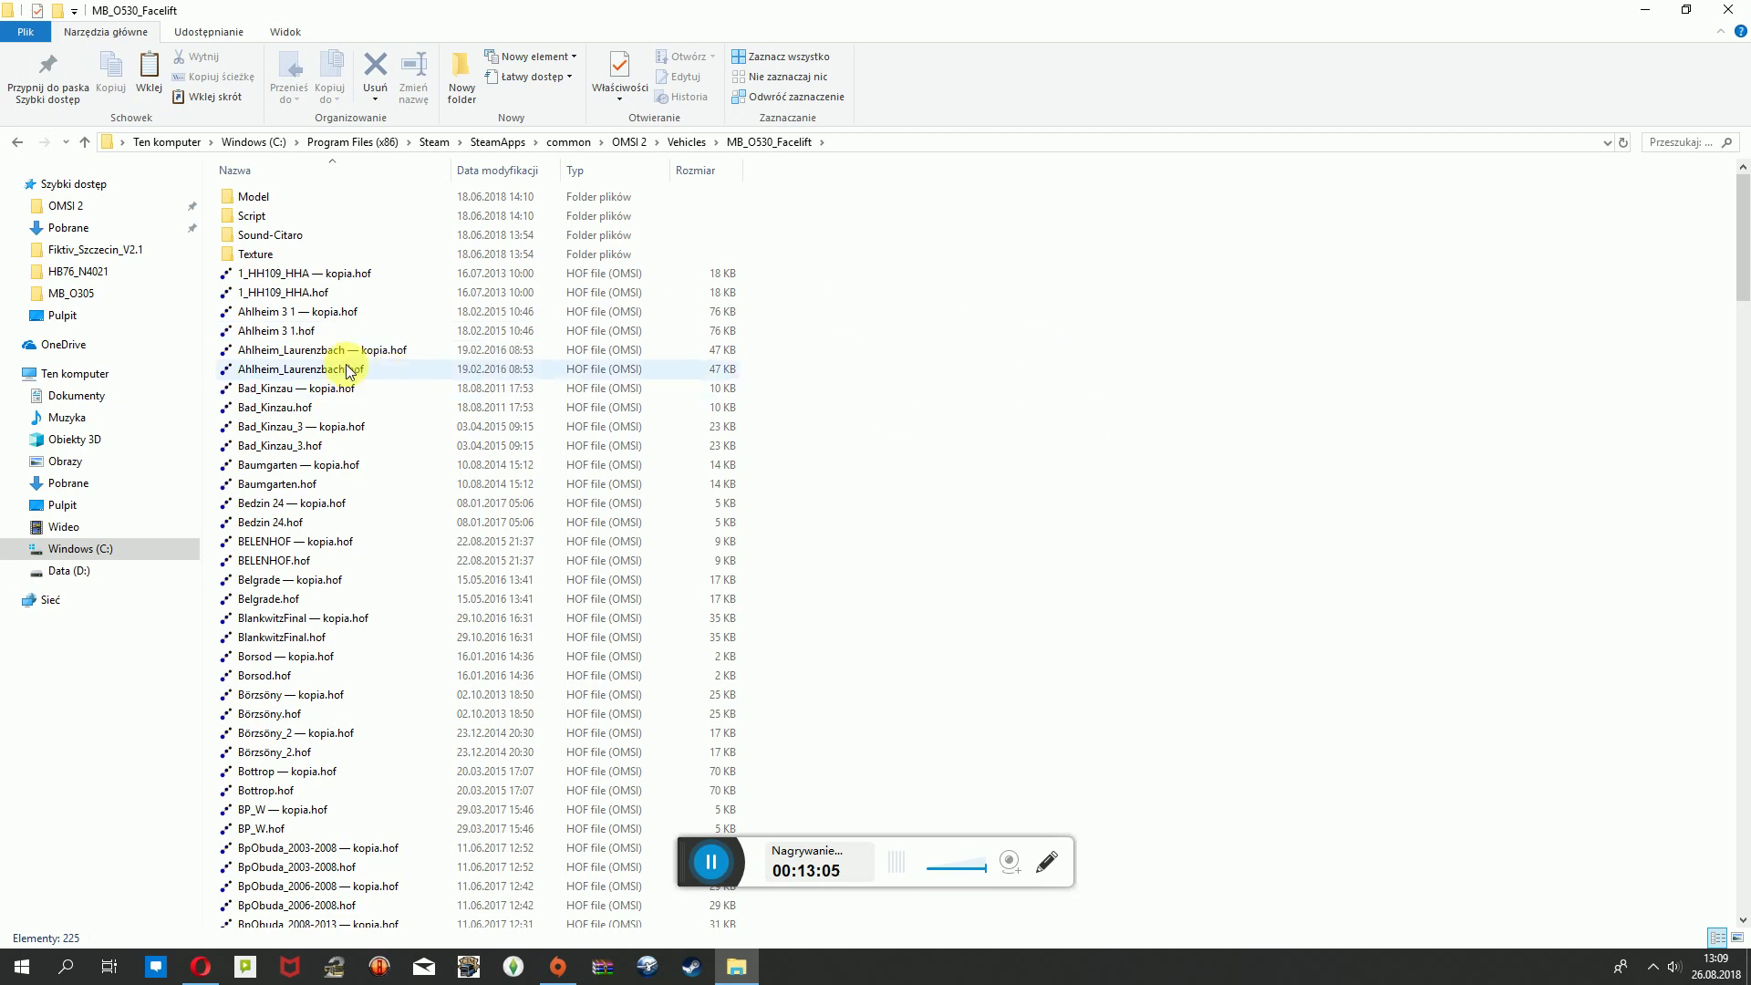
pyautogui.doubleClick(301, 332)
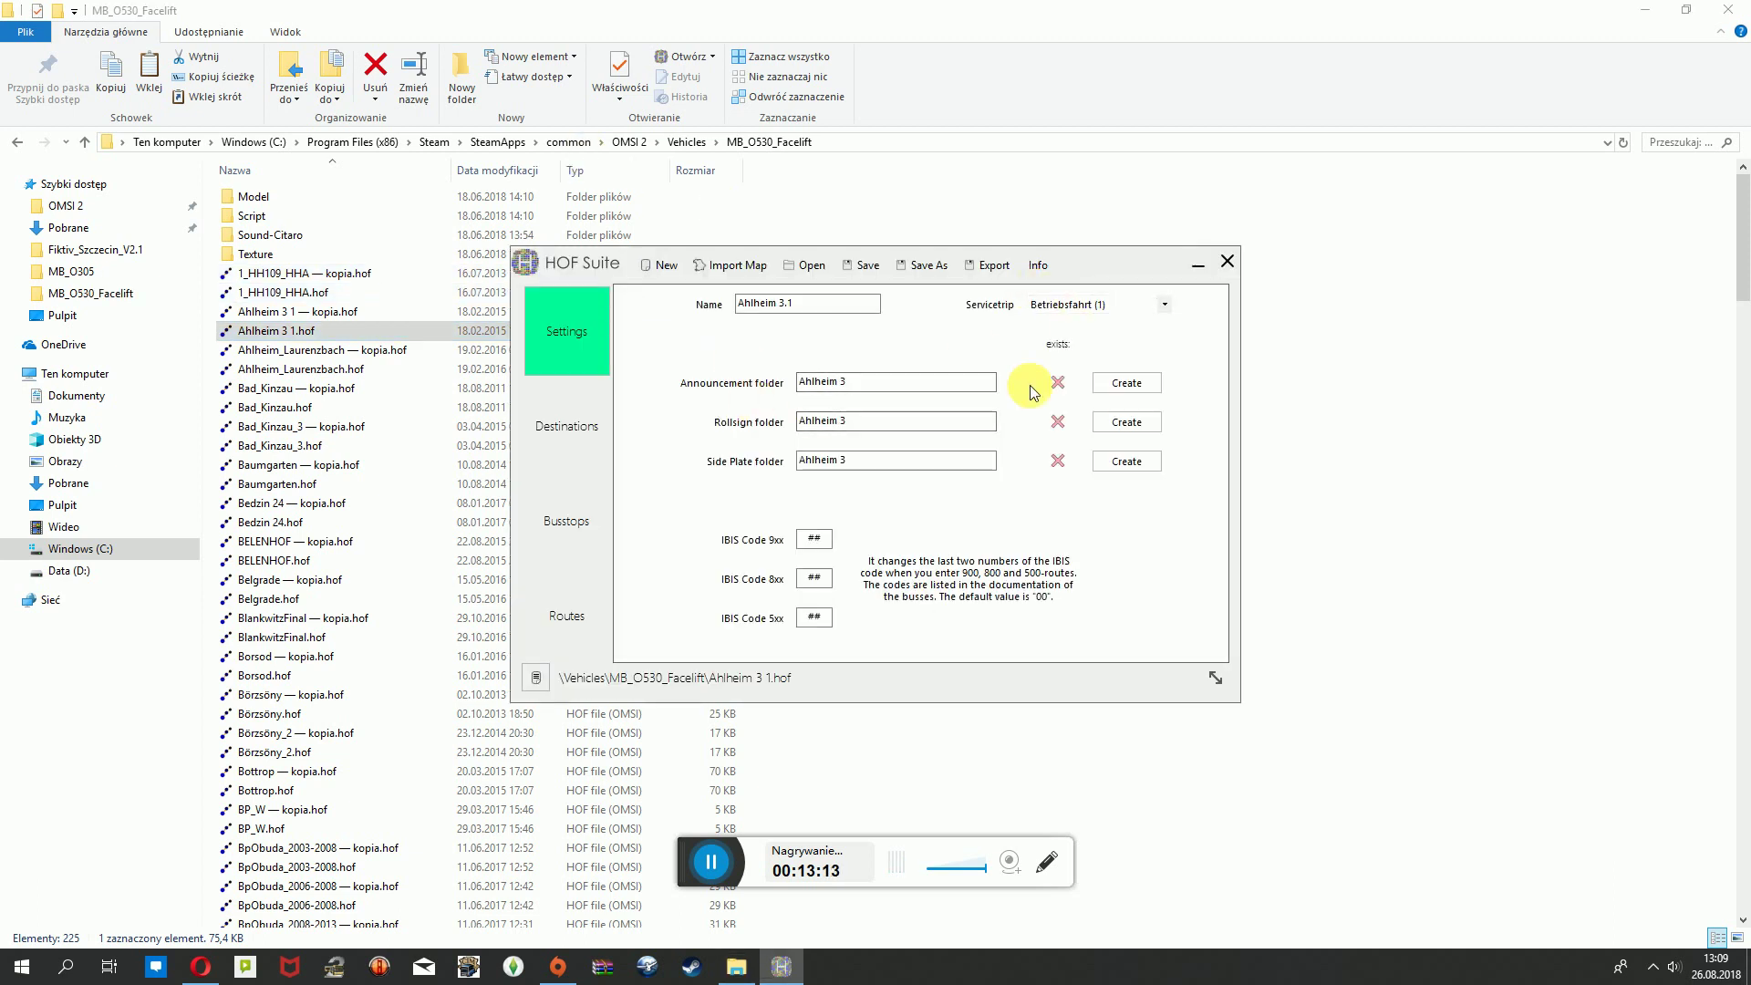
pyautogui.click(1228, 261)
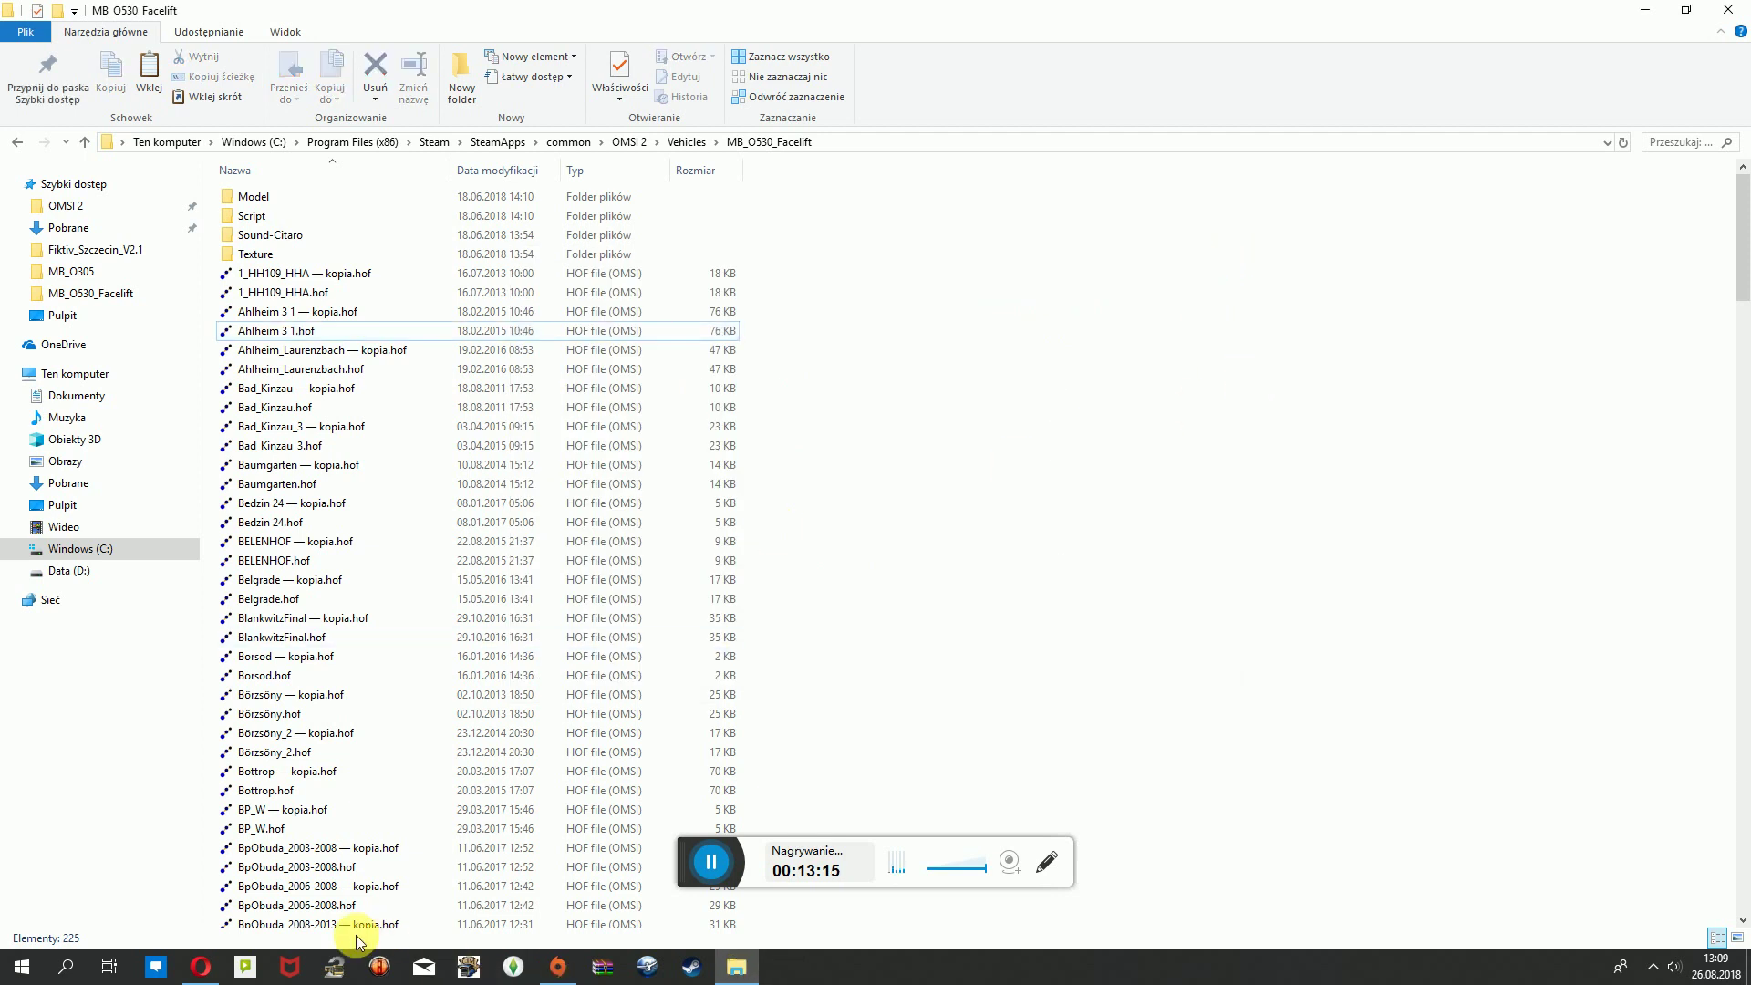
# Clear the open windows off the desktop and launch HOF Suite with a new empty file, ready for its name.
pyautogui.click(202, 971)
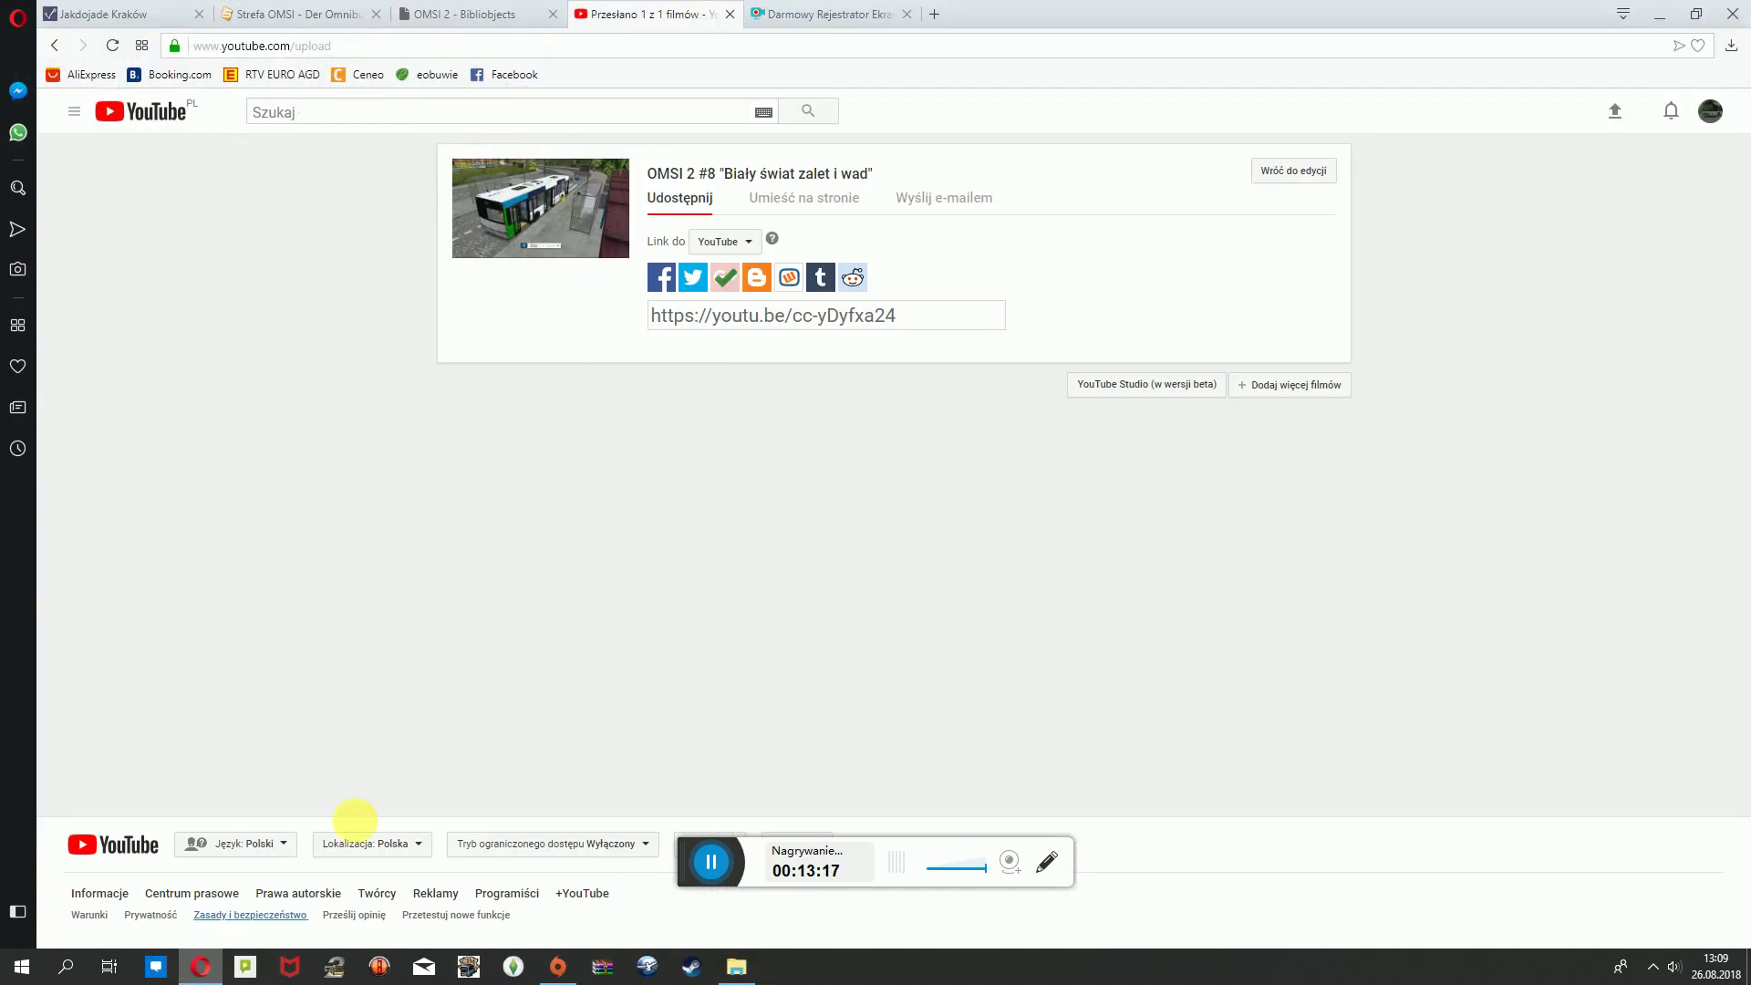
pyautogui.click(203, 970)
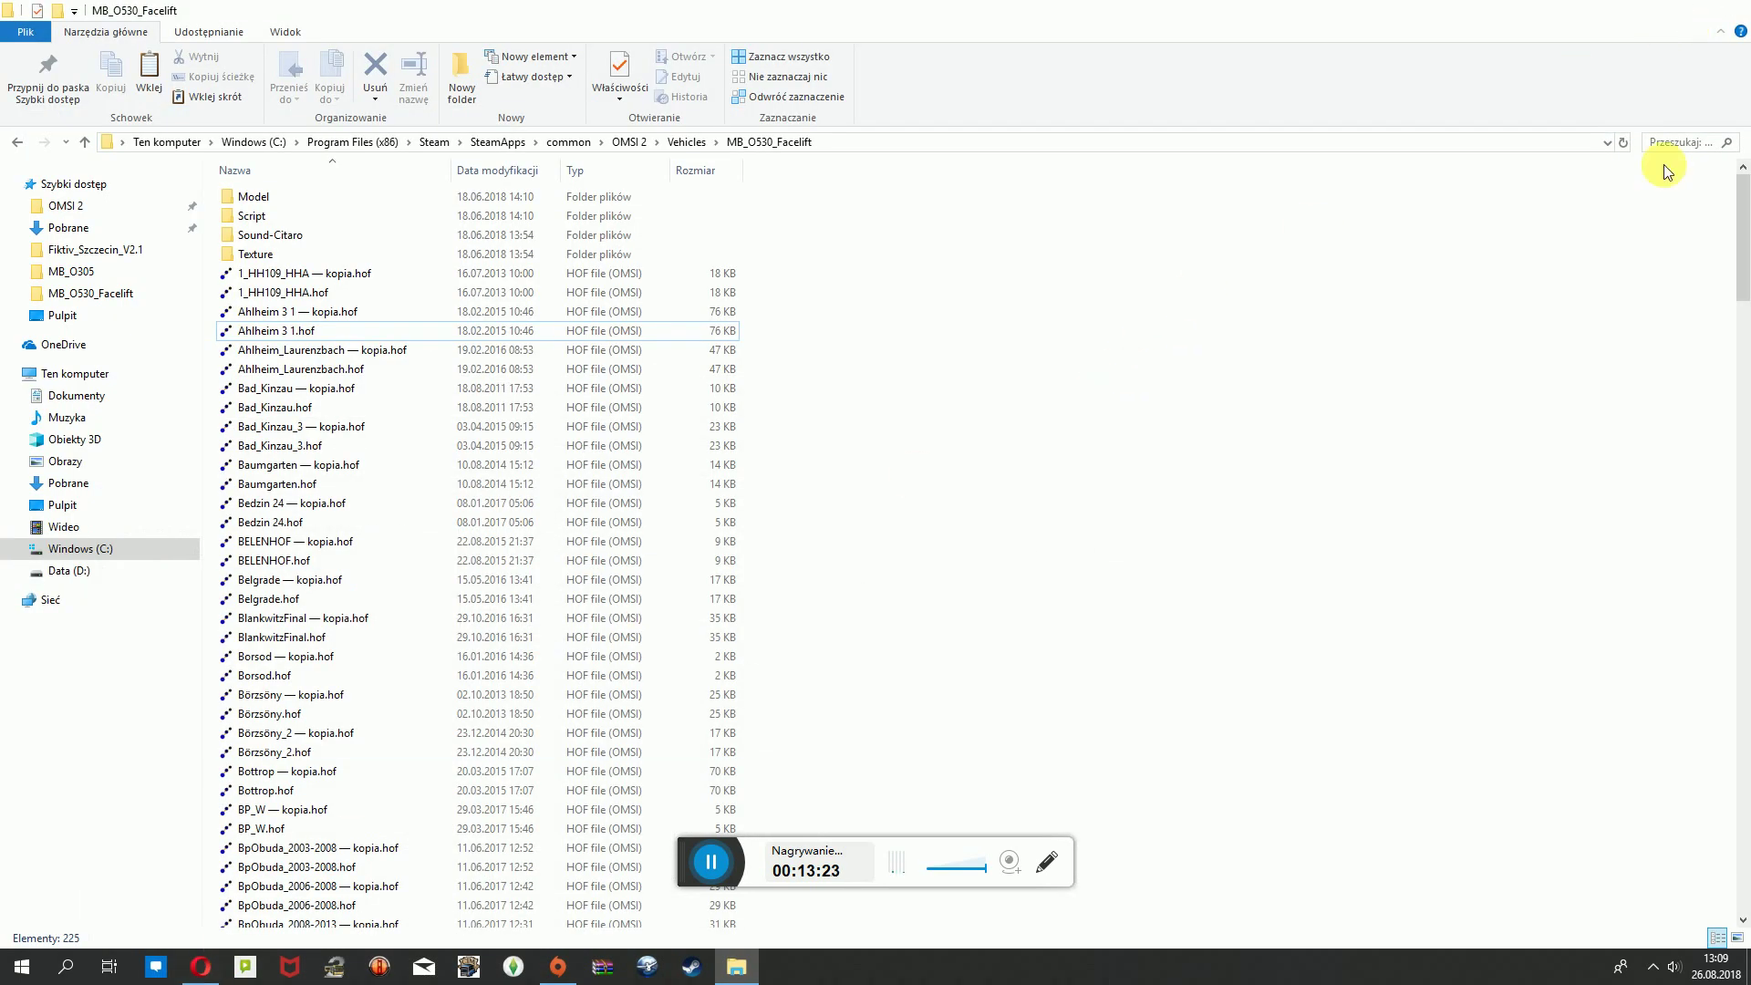
pyautogui.click(1658, 20)
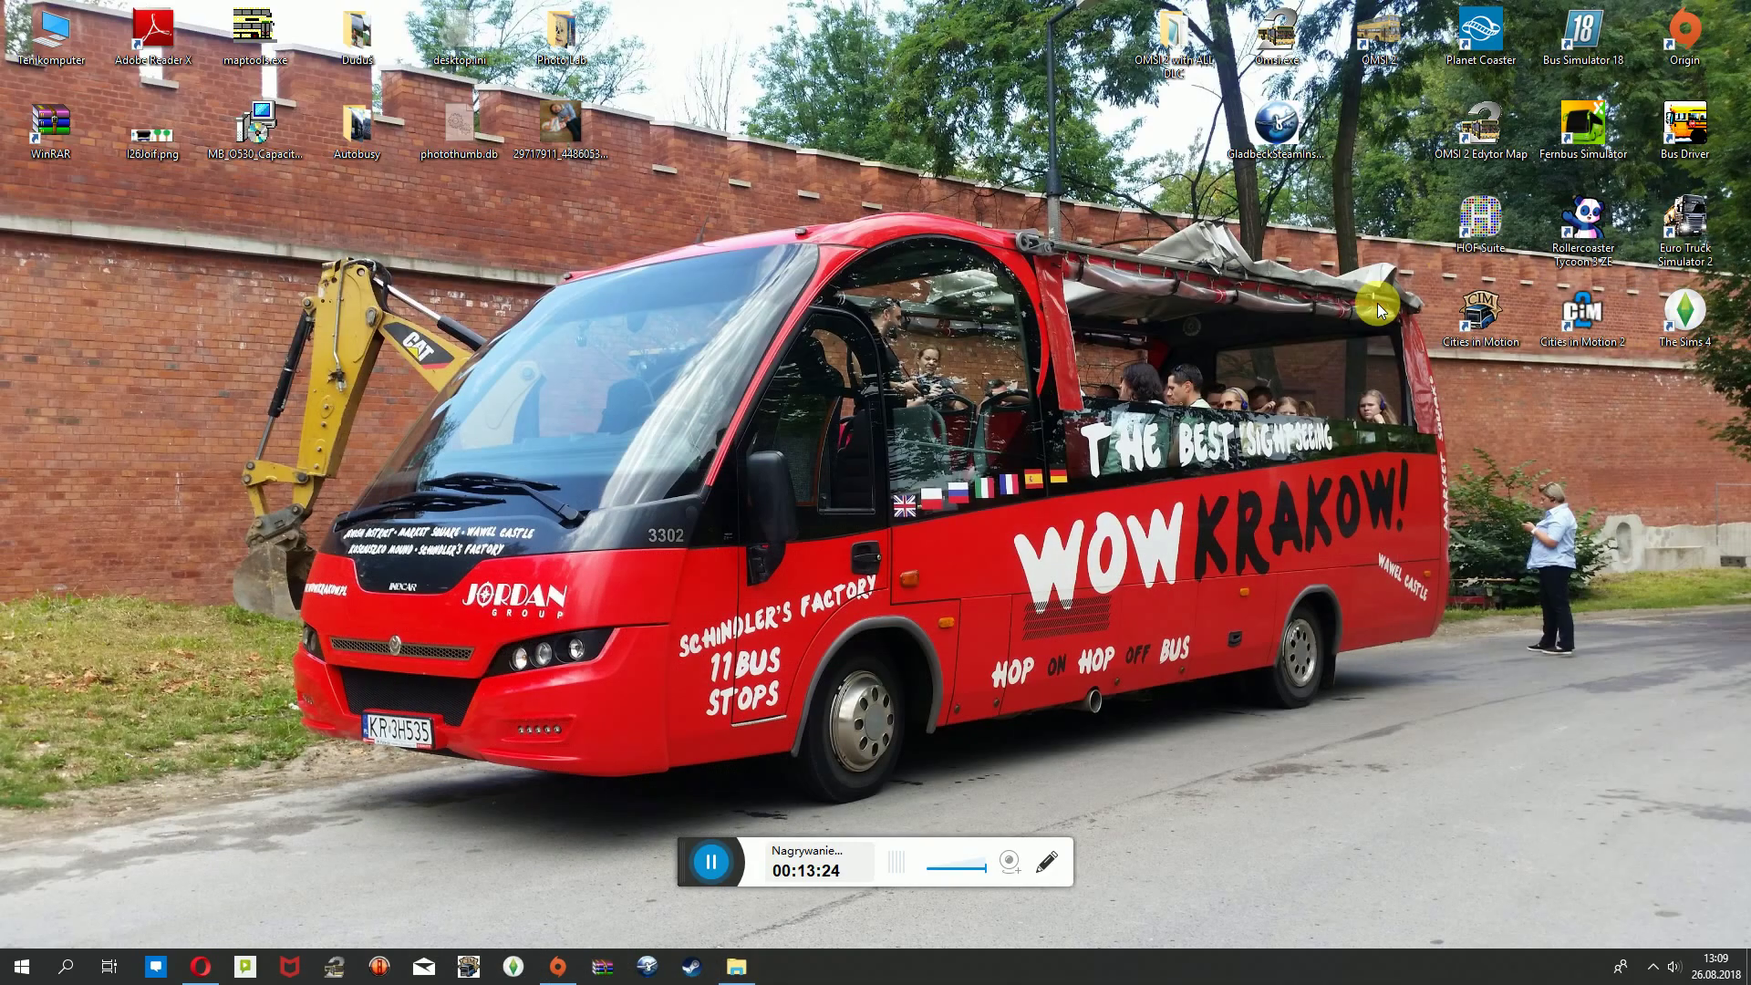
pyautogui.click(1474, 236)
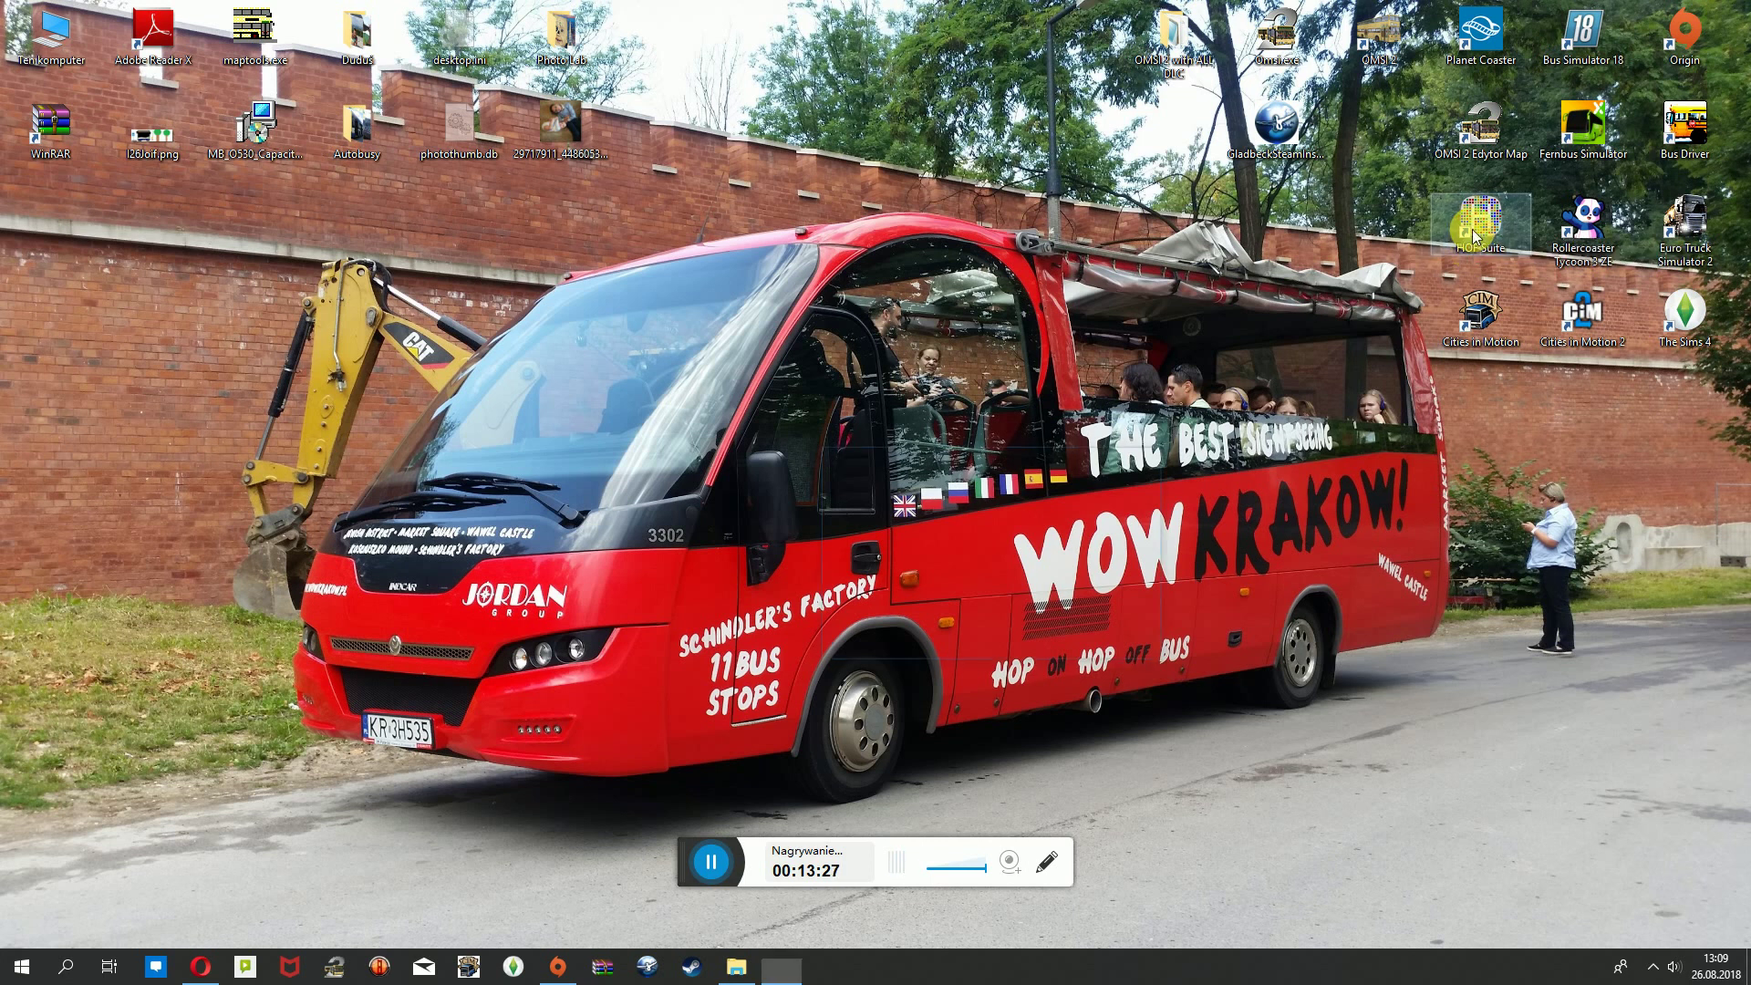
pyautogui.doubleClick(1475, 235)
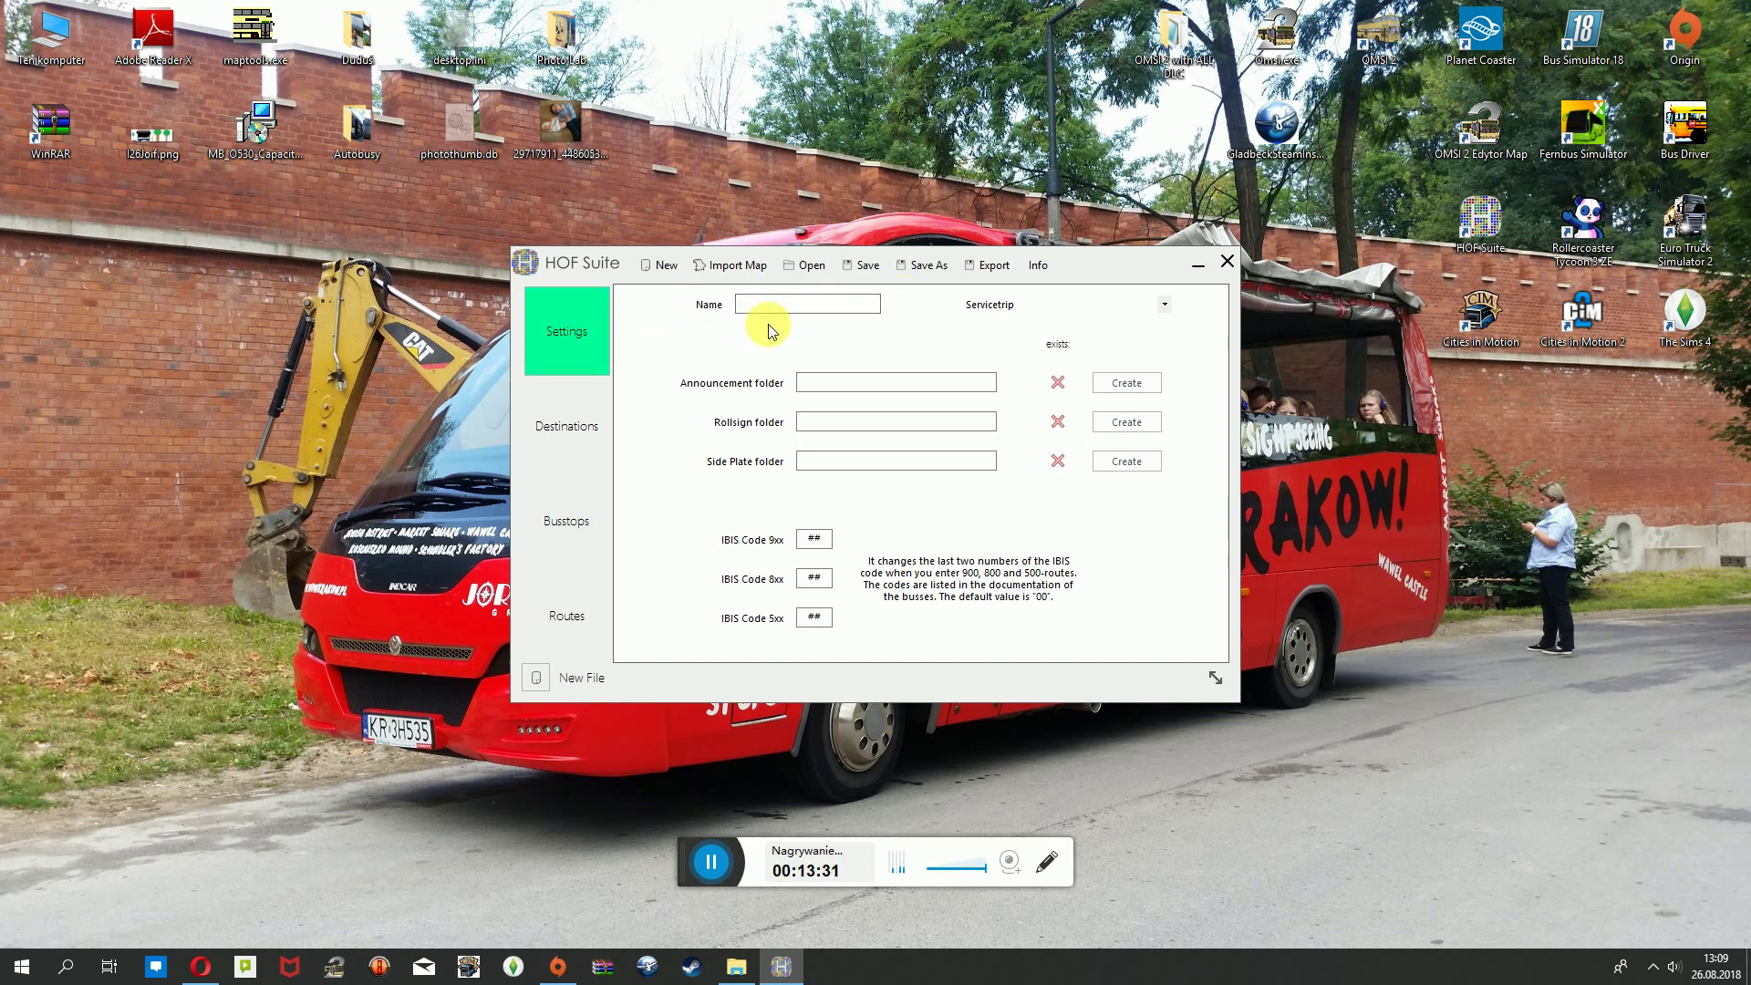
pyautogui.click(795, 313)
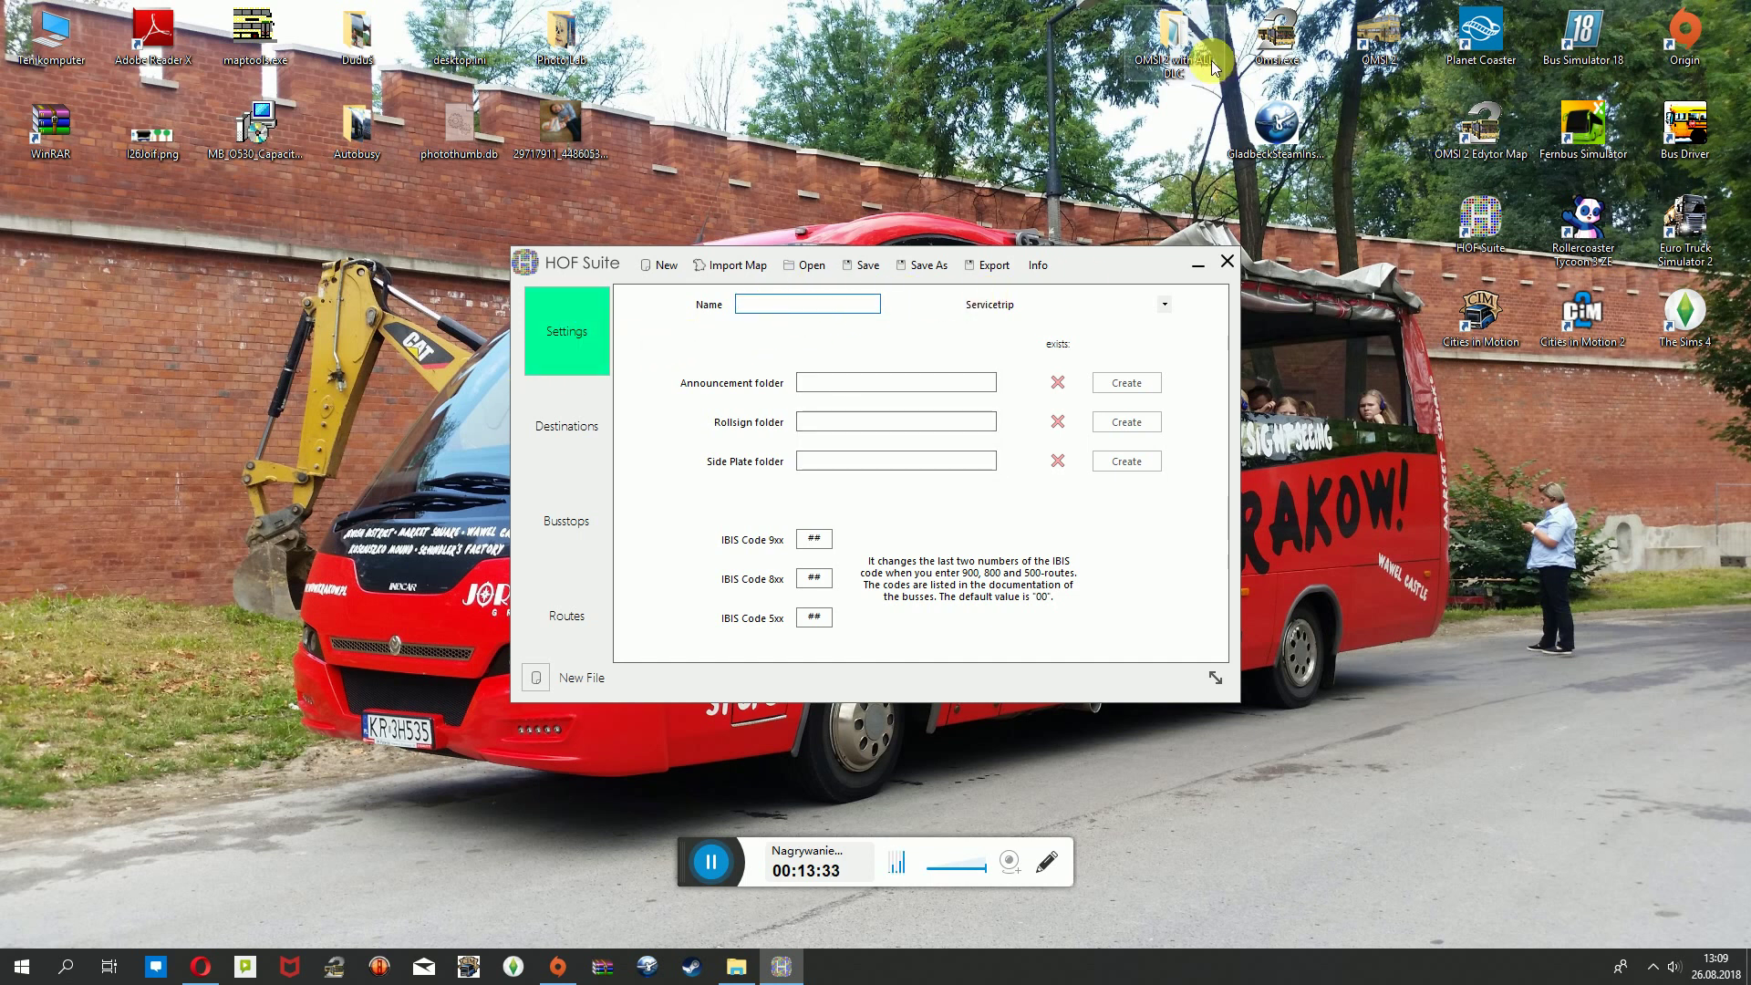
# Go to the HB76_MAN_LionsCity folder in OMSI 2's Vehicles folder and open Bremen 2016.hof in HOF Suite.
pyautogui.hotkey('alt', 'Tab')
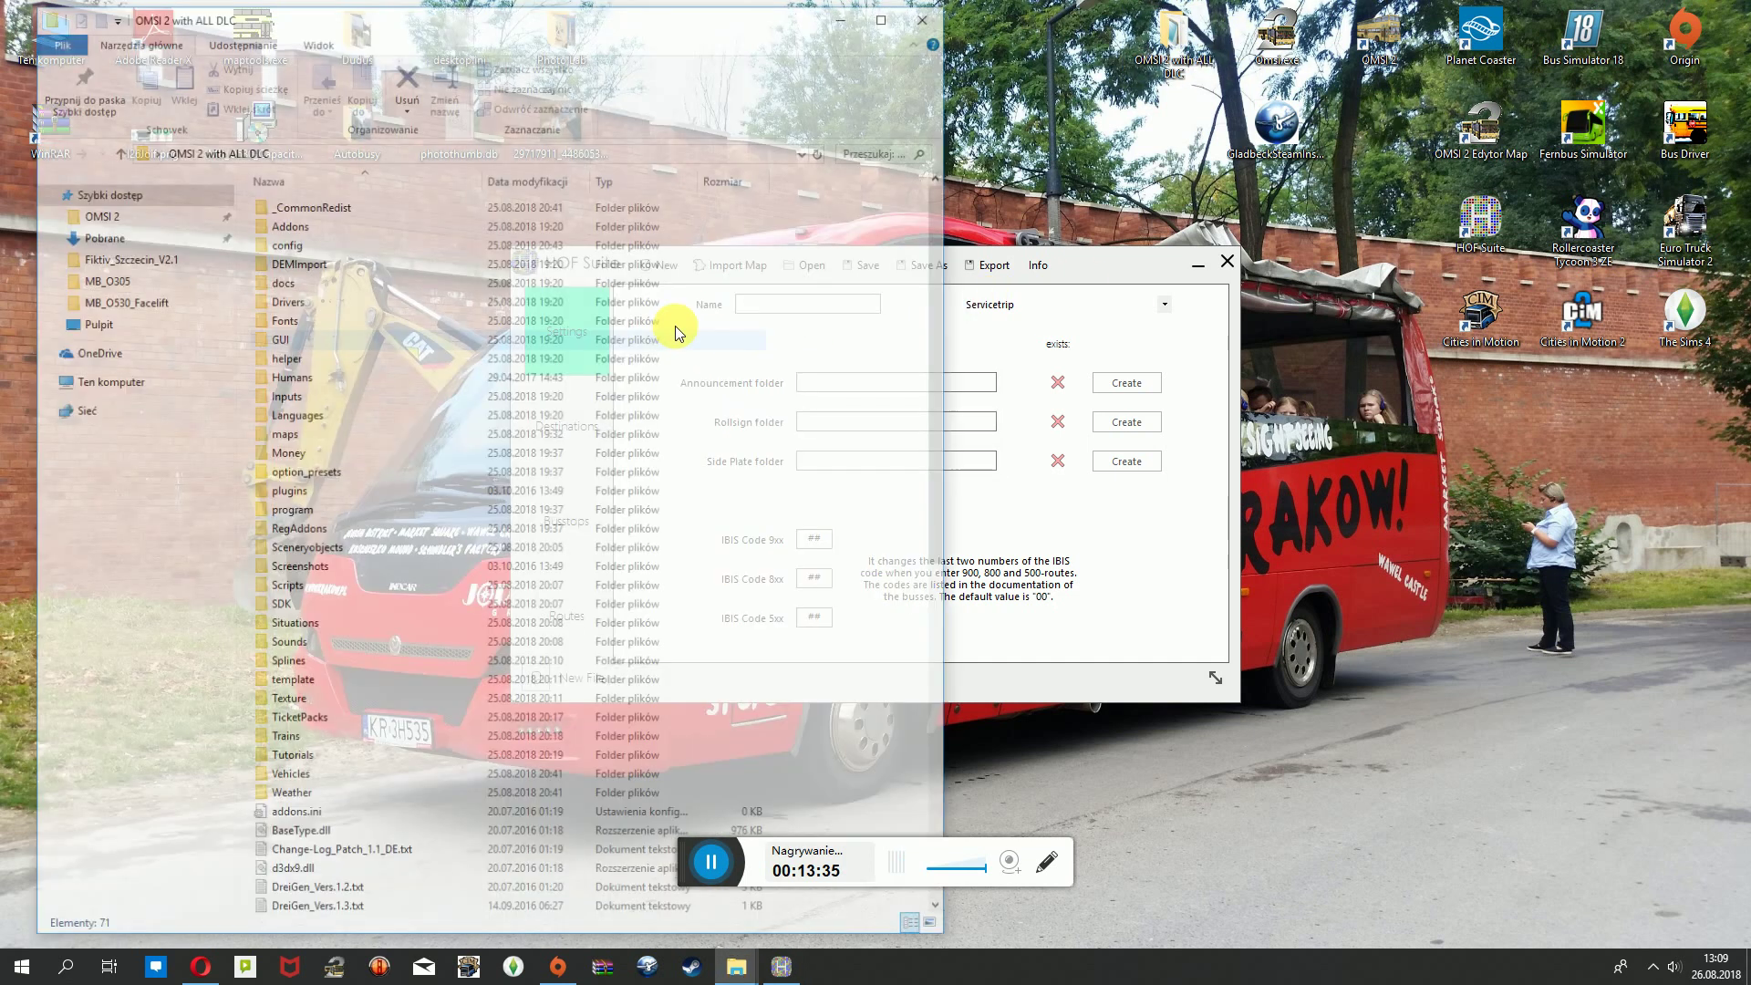
pyautogui.scroll(-8, 429, 392)
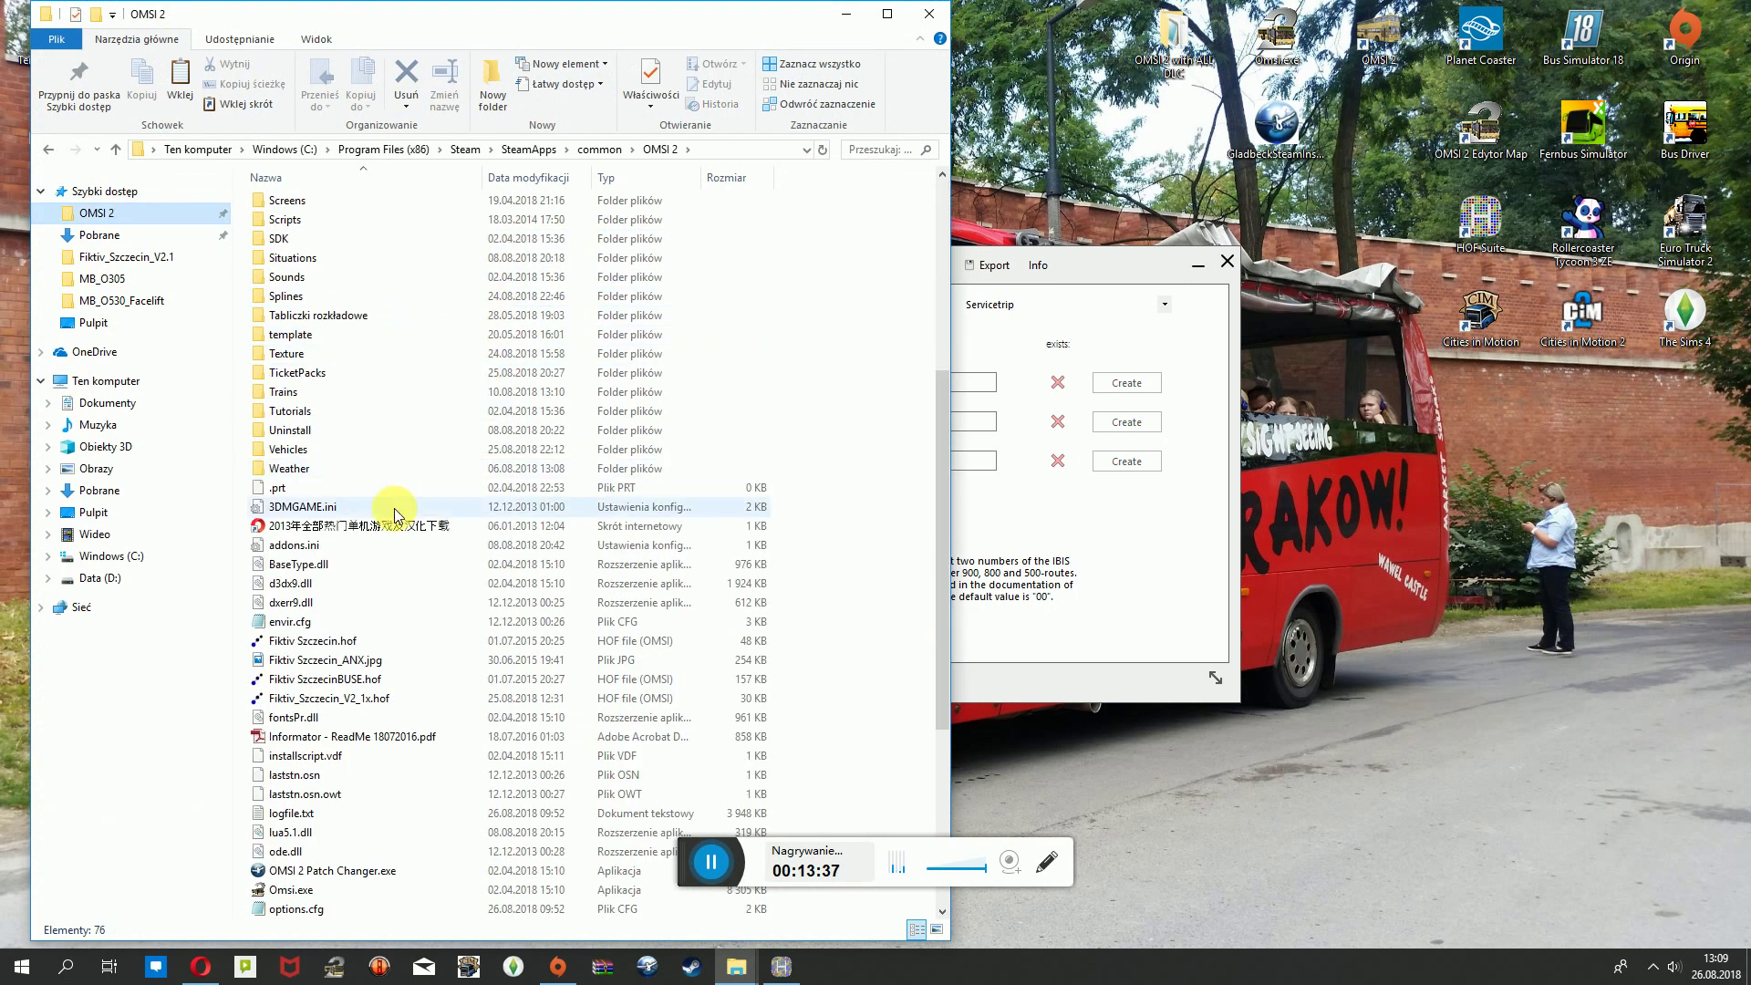
pyautogui.doubleClick(324, 457)
pyautogui.scroll(-8, 483, 529)
pyautogui.scroll(-10, 500, 559)
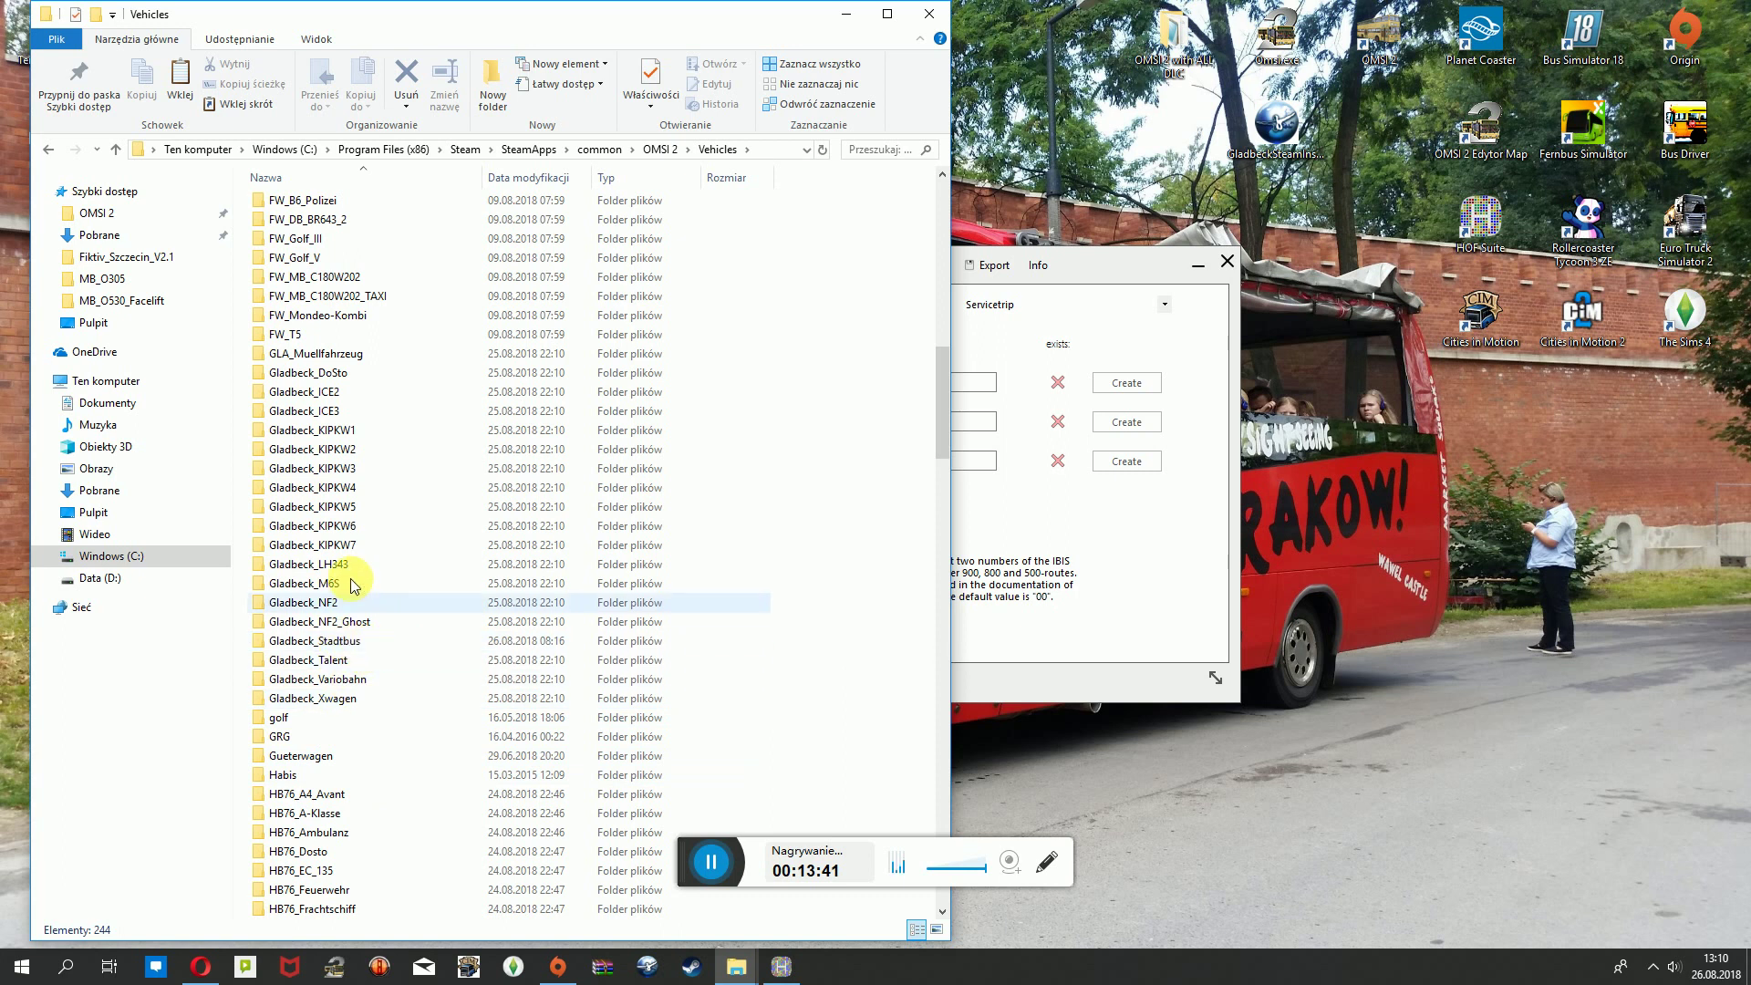
pyautogui.scroll(-2, 392, 561)
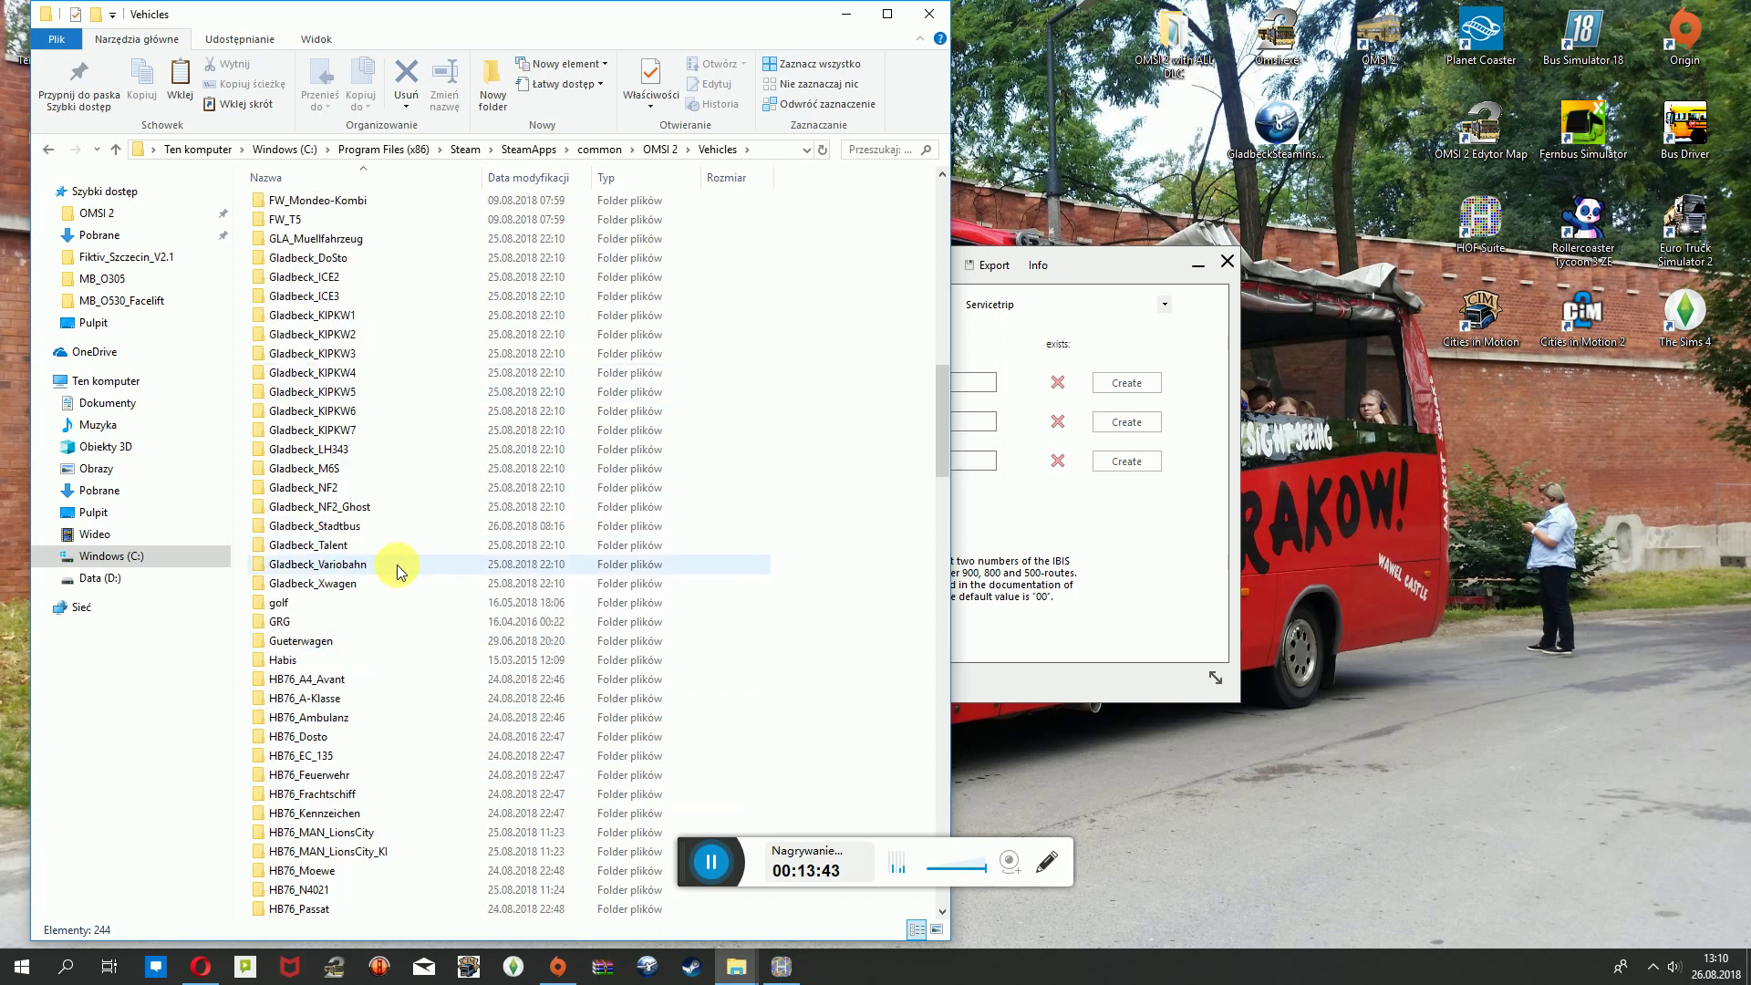
pyautogui.doubleClick(359, 829)
pyautogui.doubleClick(342, 300)
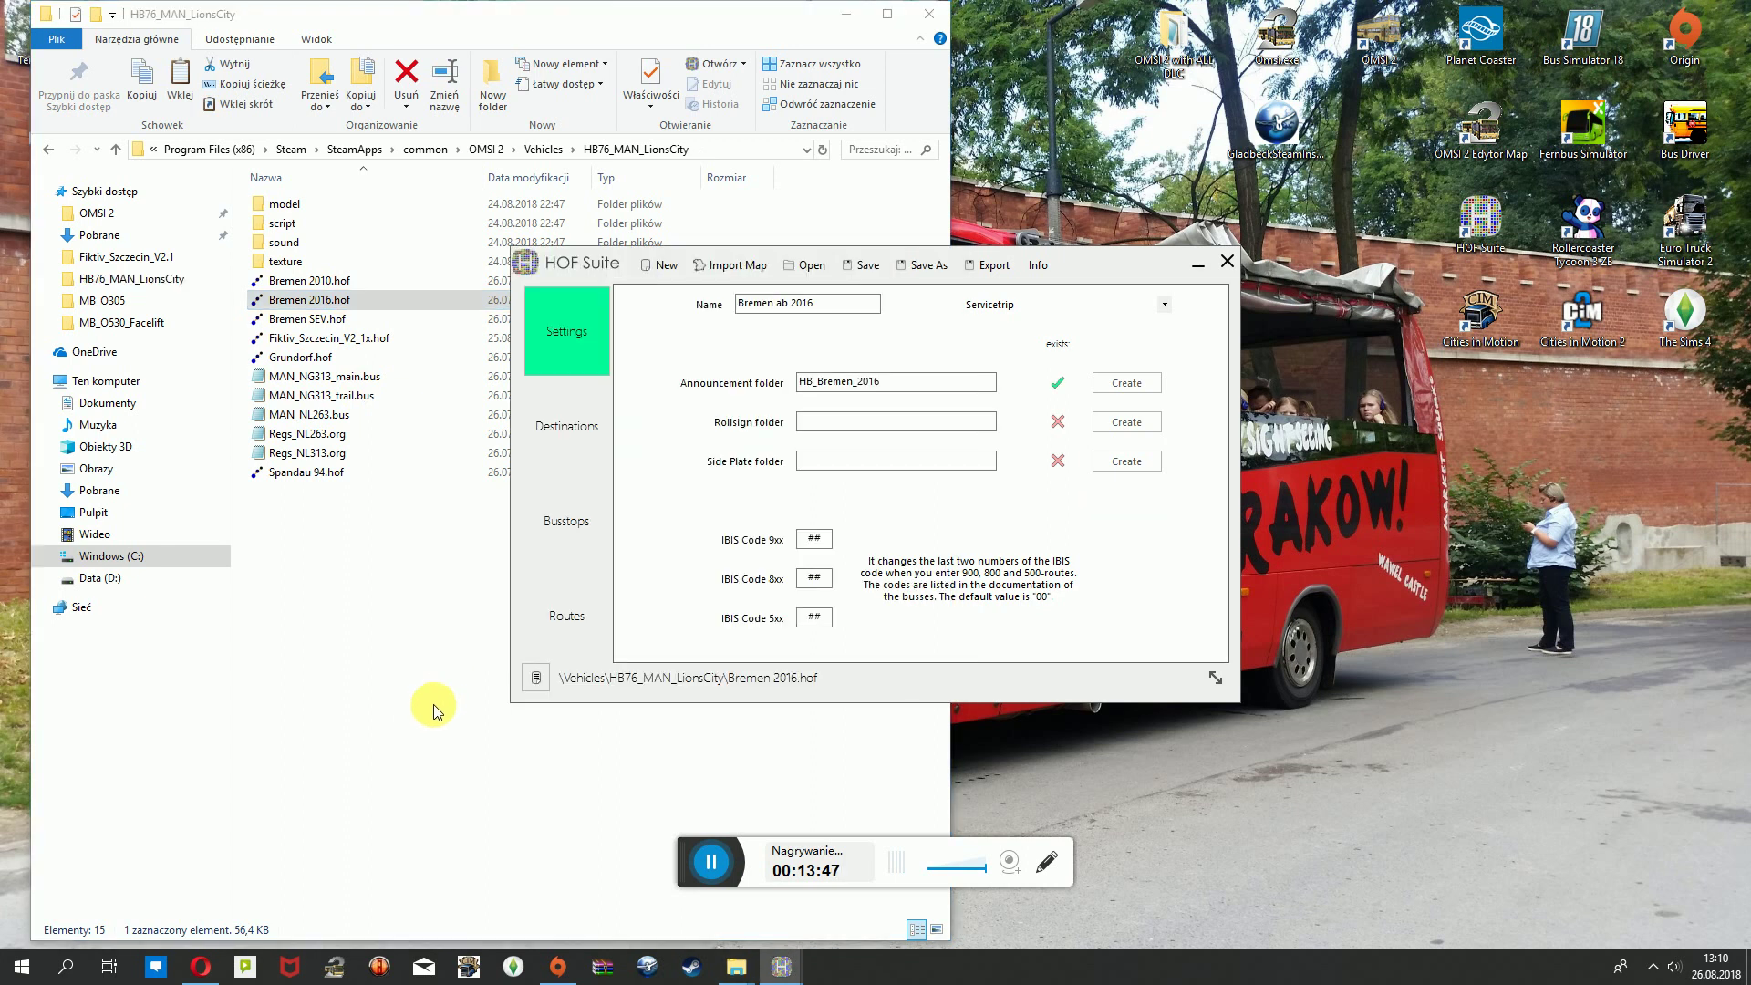
# Examine the destination list of Bremen 2016.hof, and close the file and its folder window.
pyautogui.click(566, 428)
pyautogui.scroll(-10, 702, 401)
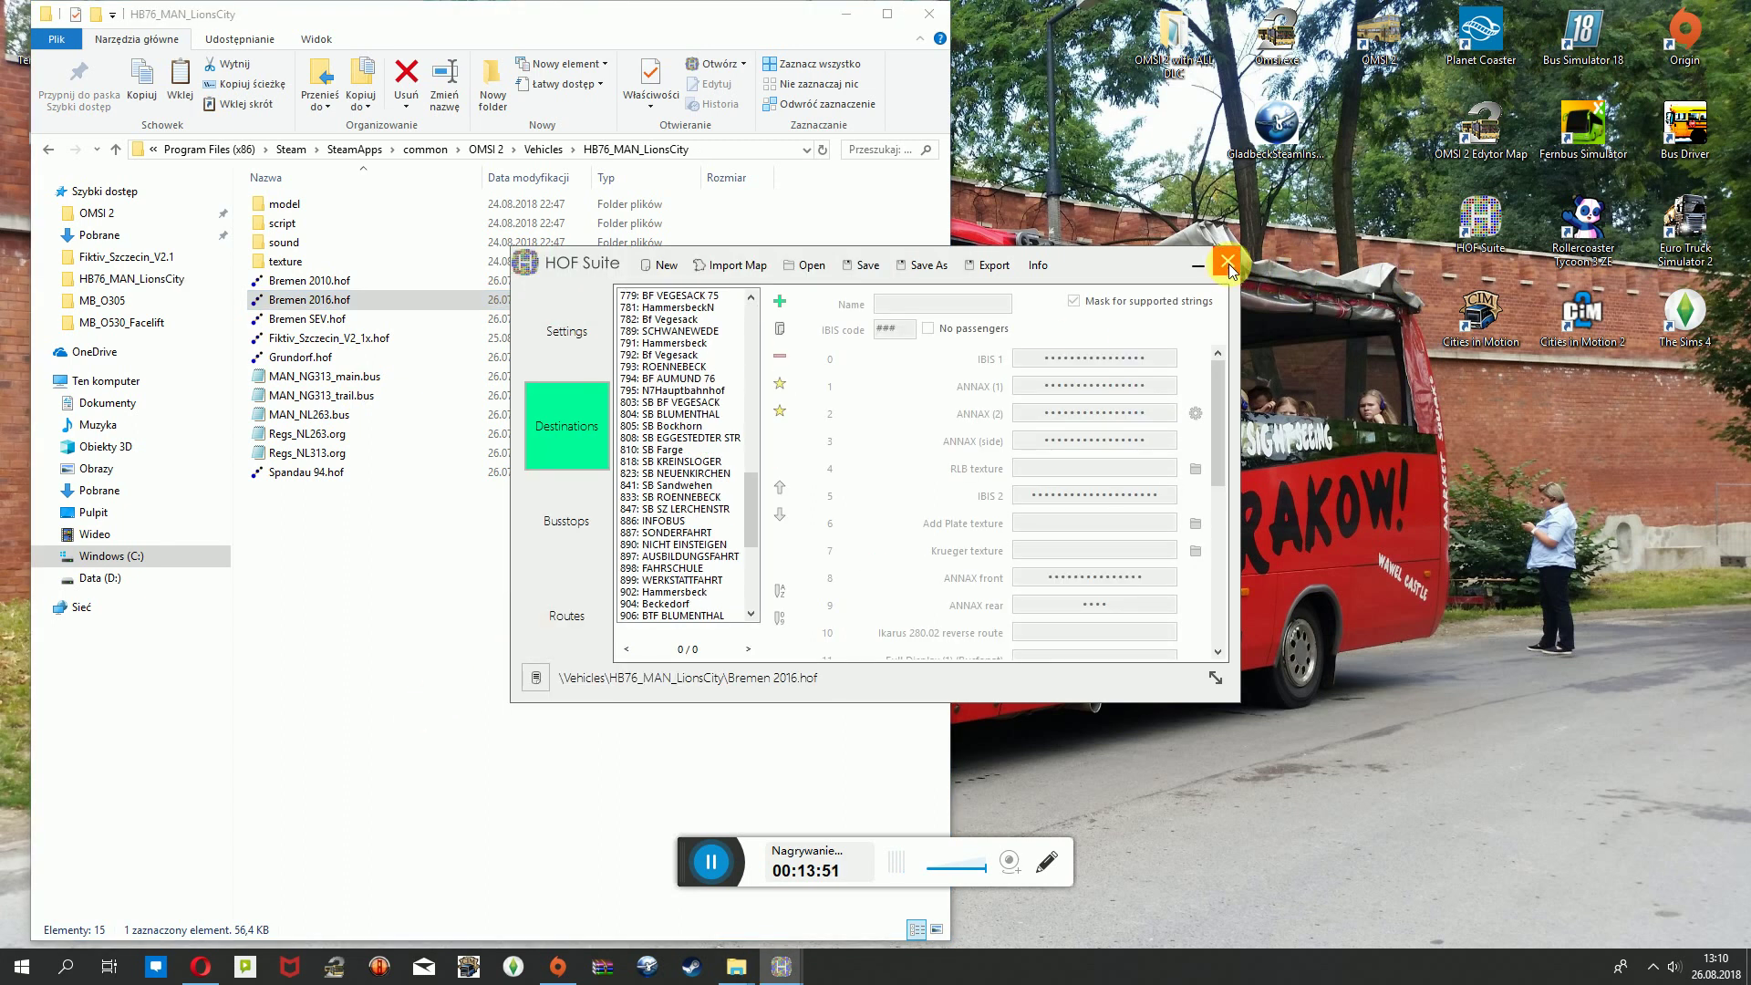
pyautogui.click(732, 64)
pyautogui.click(926, 14)
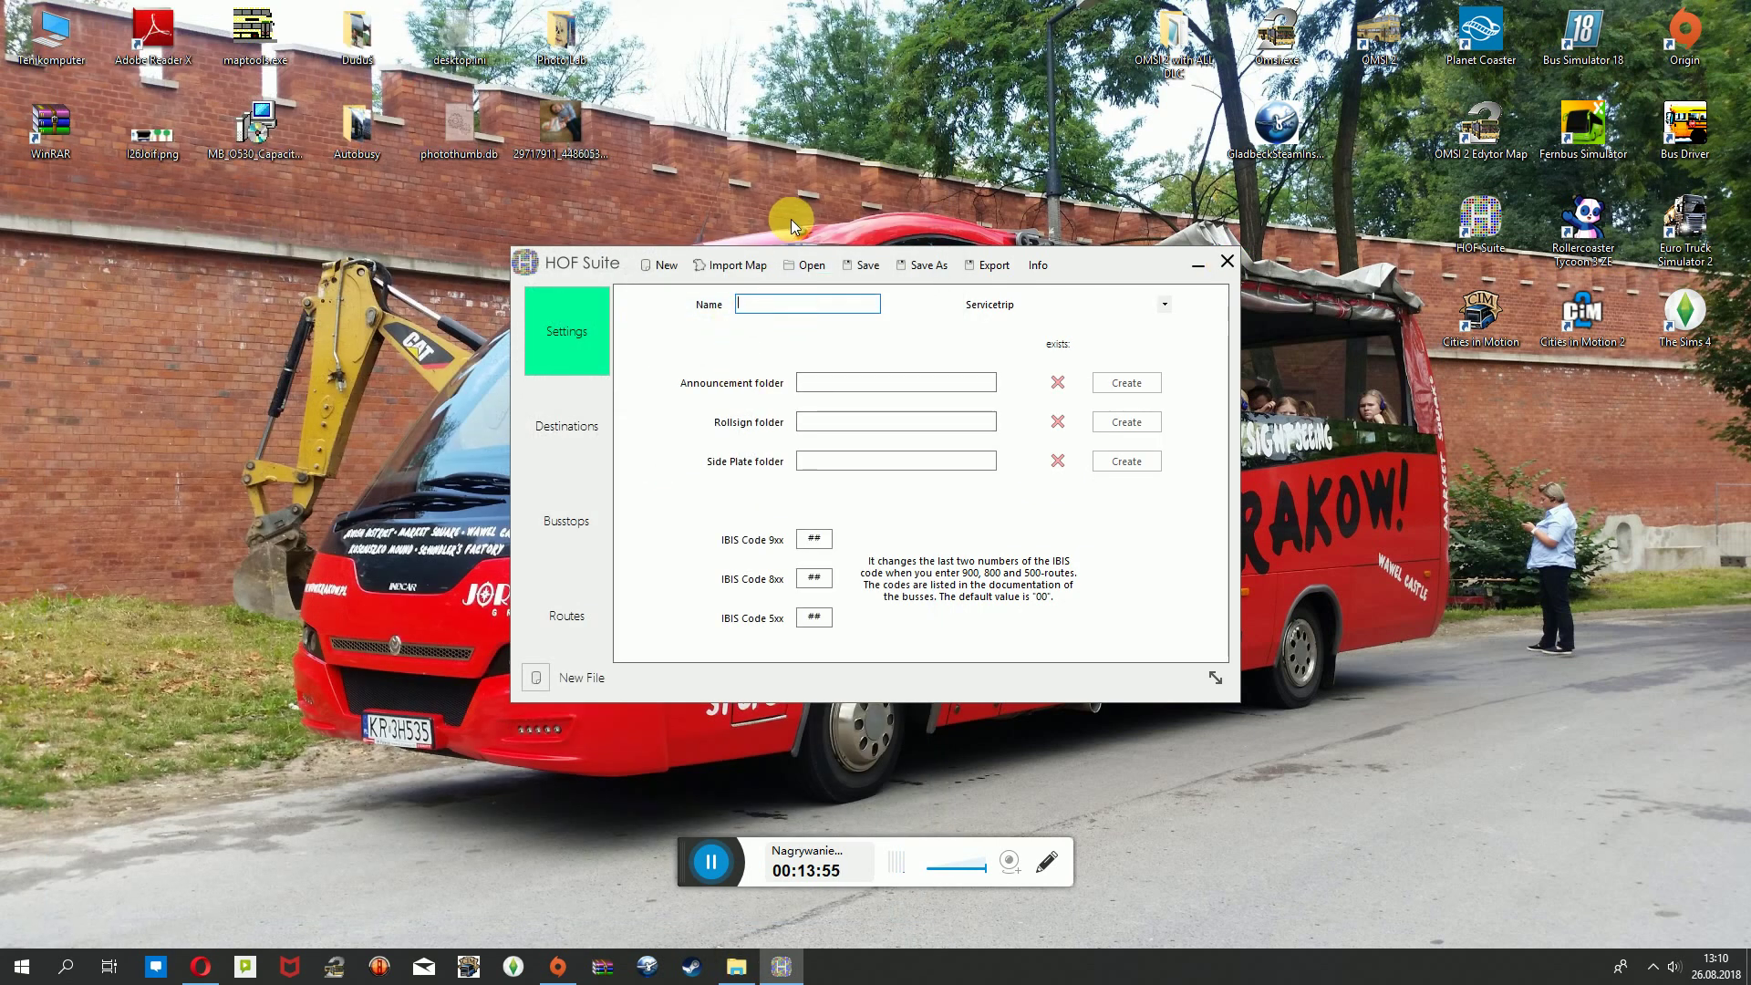
# Name the new HOF file Krakow and add a blank destination entry to it.
pyautogui.write('Krak')
pyautogui.write('ów')
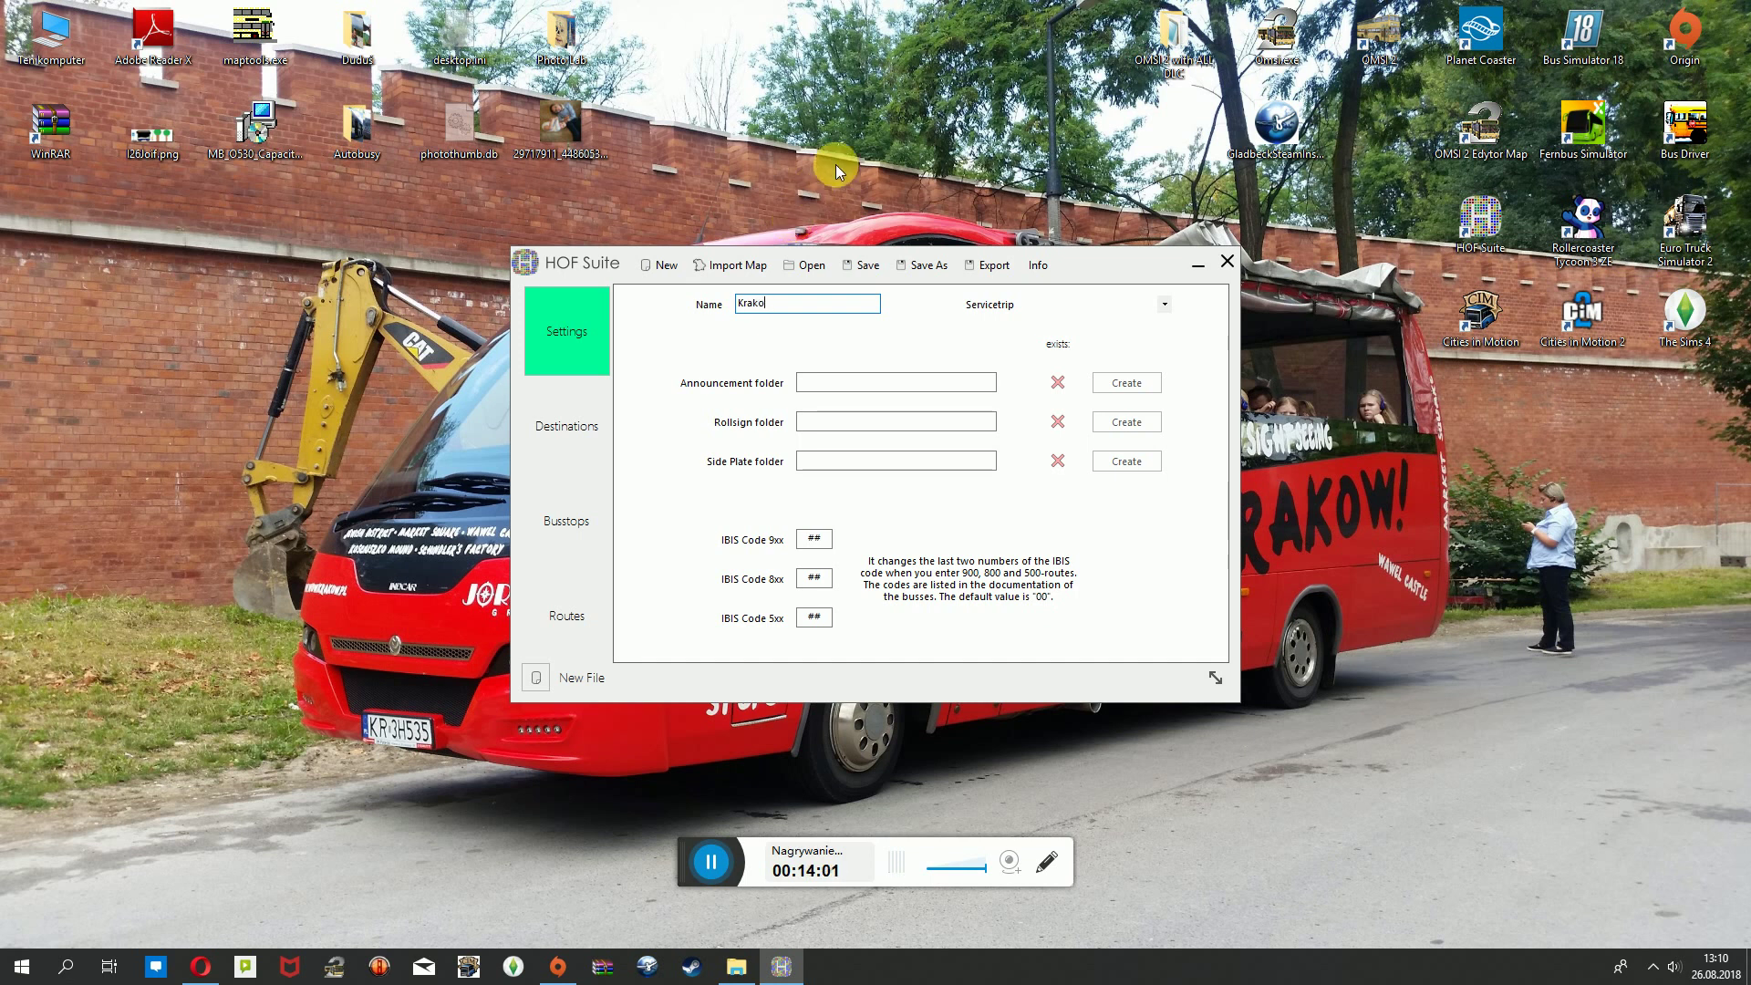
pyautogui.write('ow')
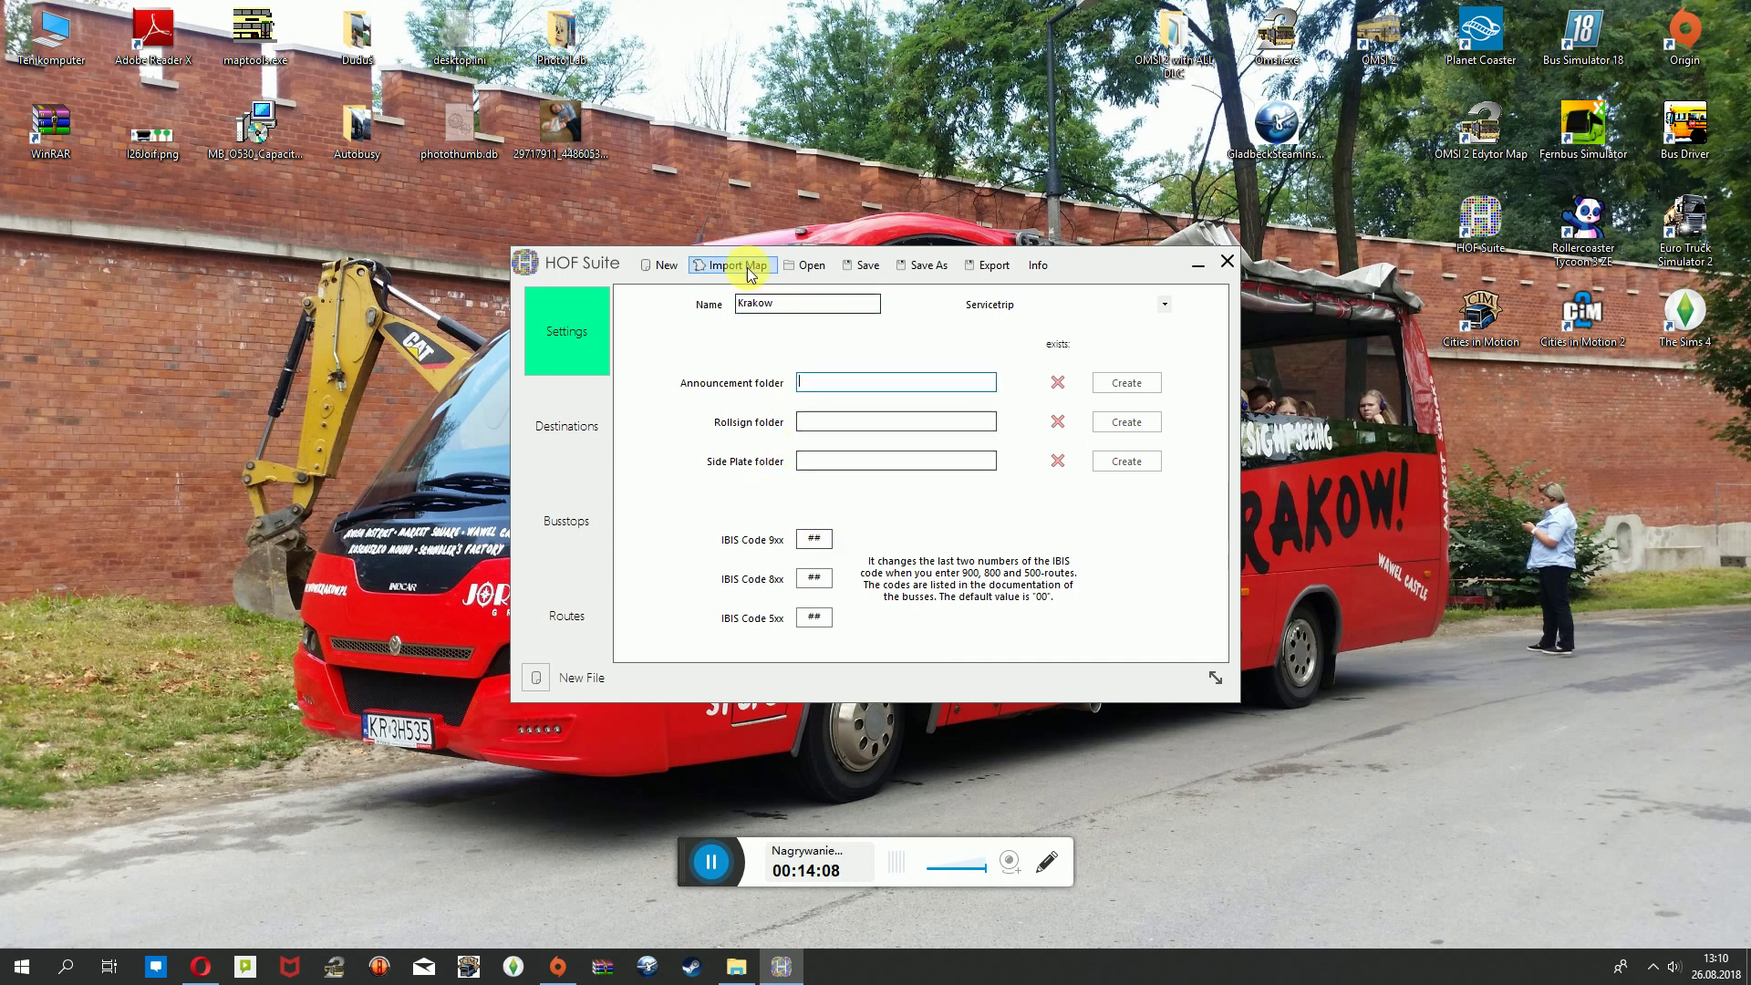
pyautogui.click(566, 418)
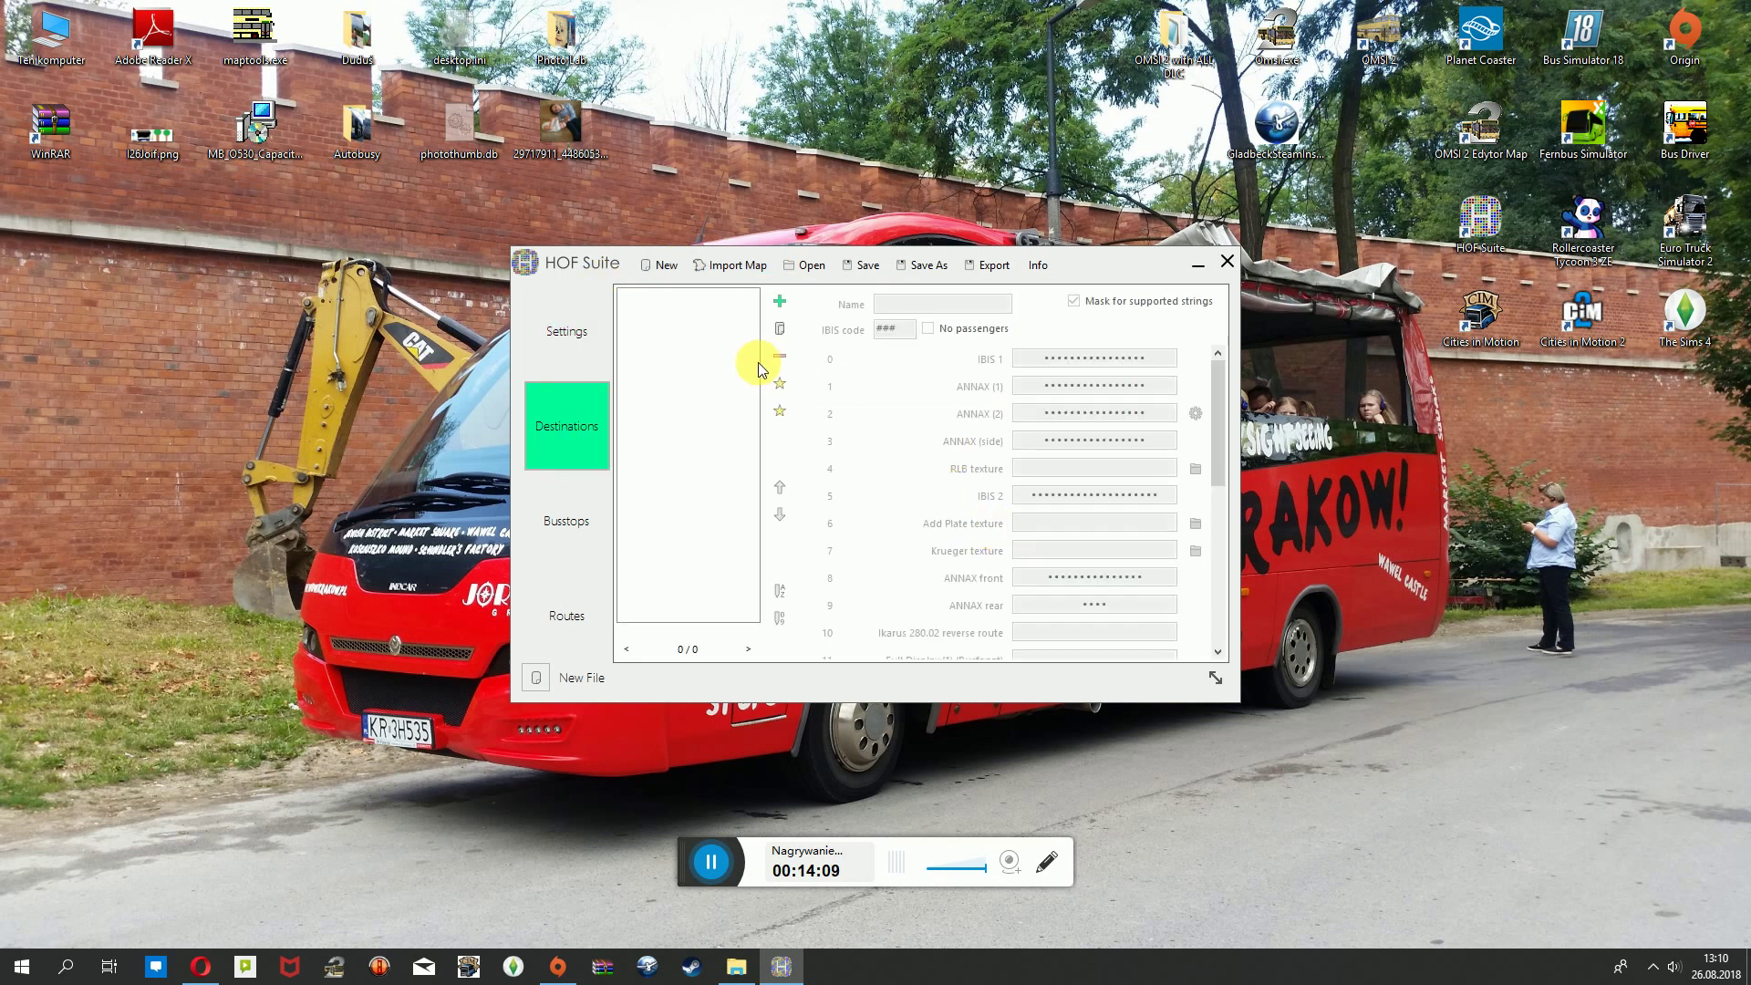
pyautogui.click(779, 301)
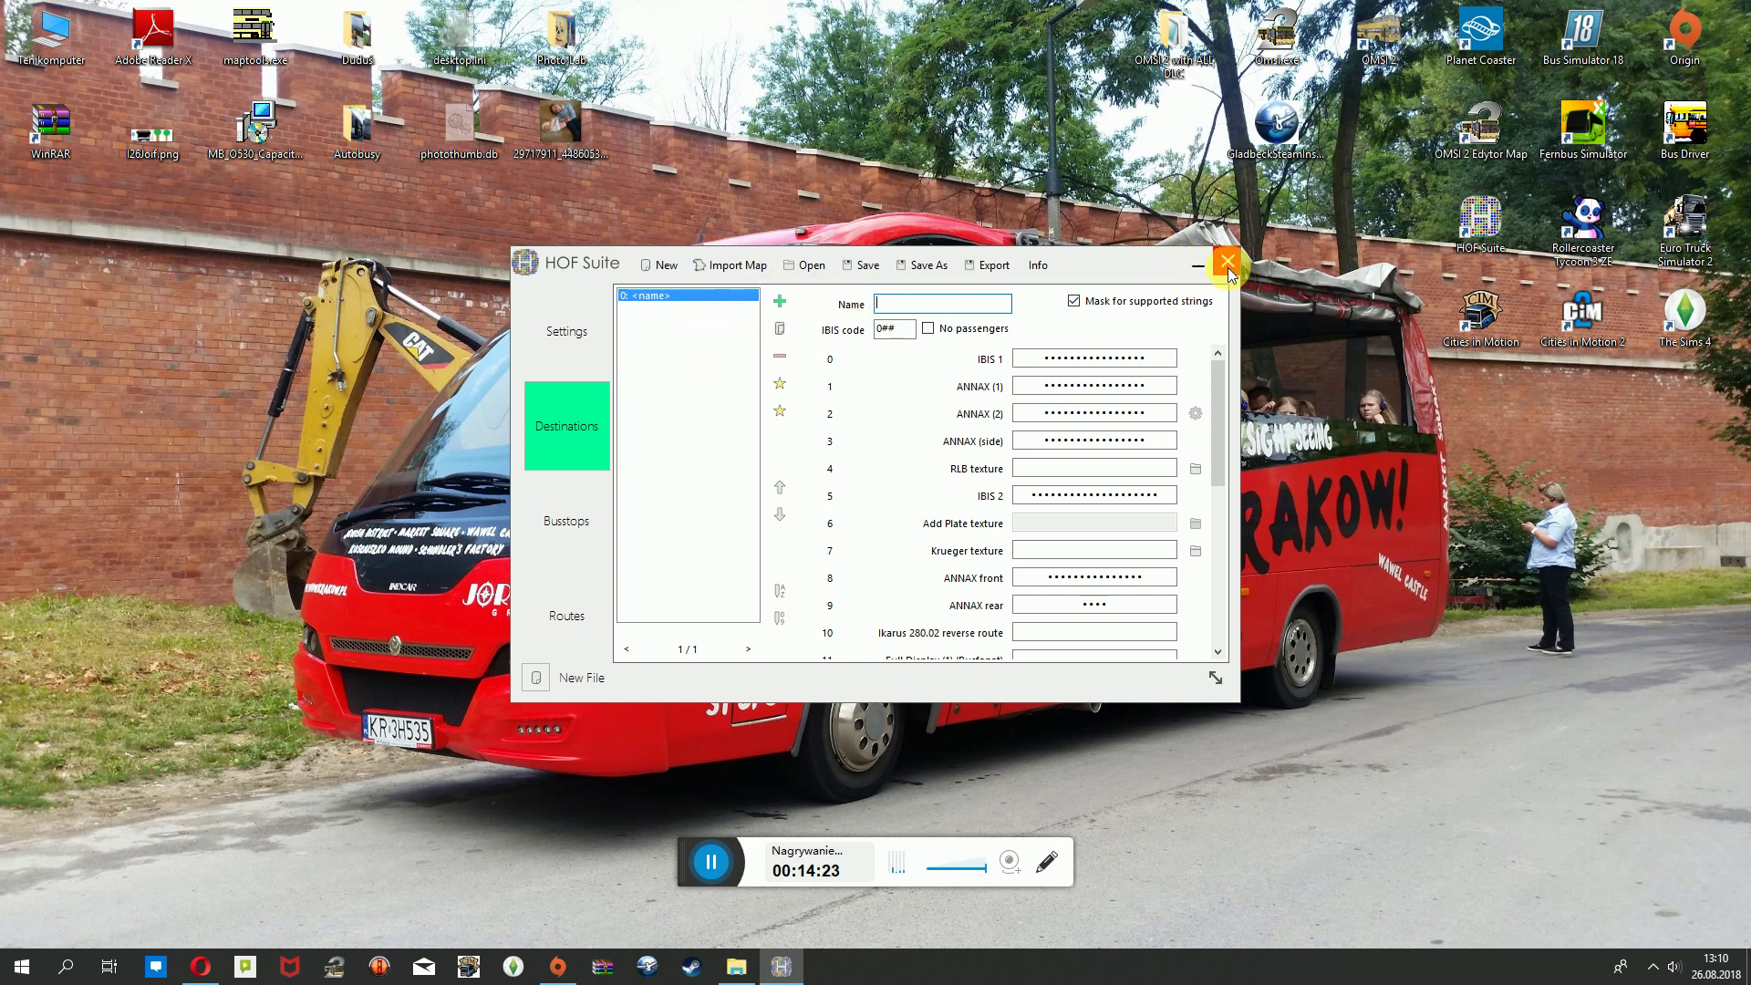
# Look over the bus stops and routes sections of the new HOF file, and close HOF Suite without saving.
pyautogui.click(588, 532)
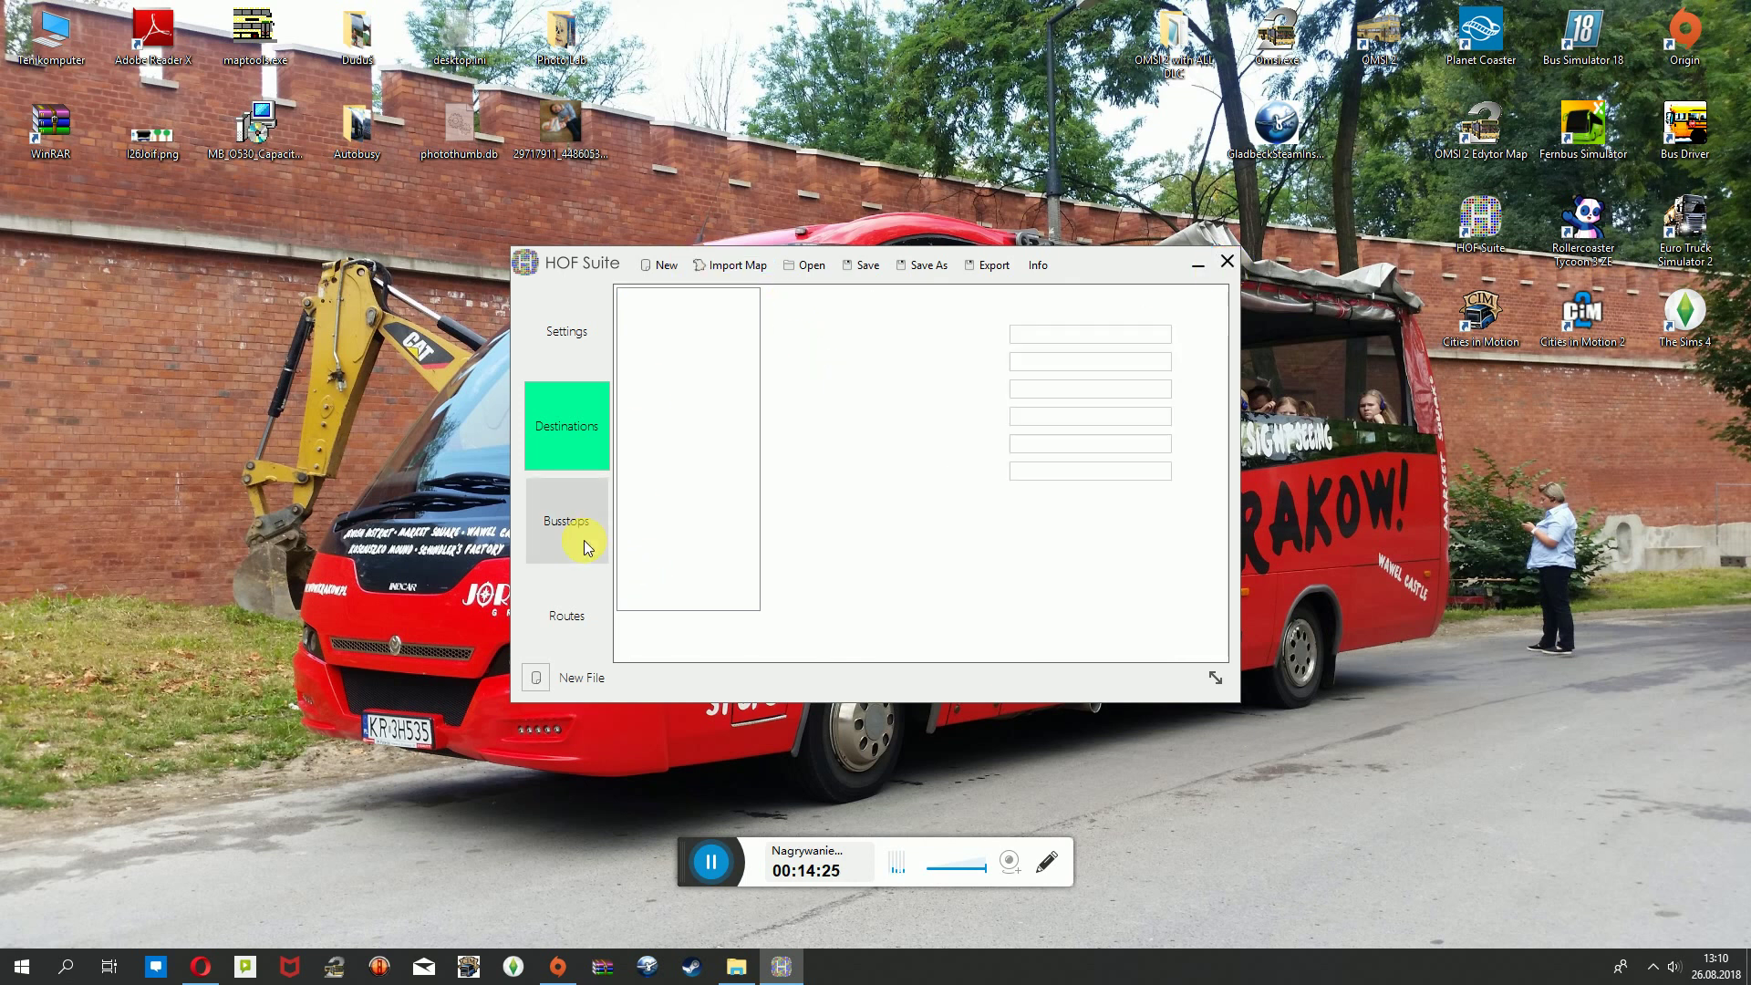
pyautogui.click(563, 619)
pyautogui.click(561, 457)
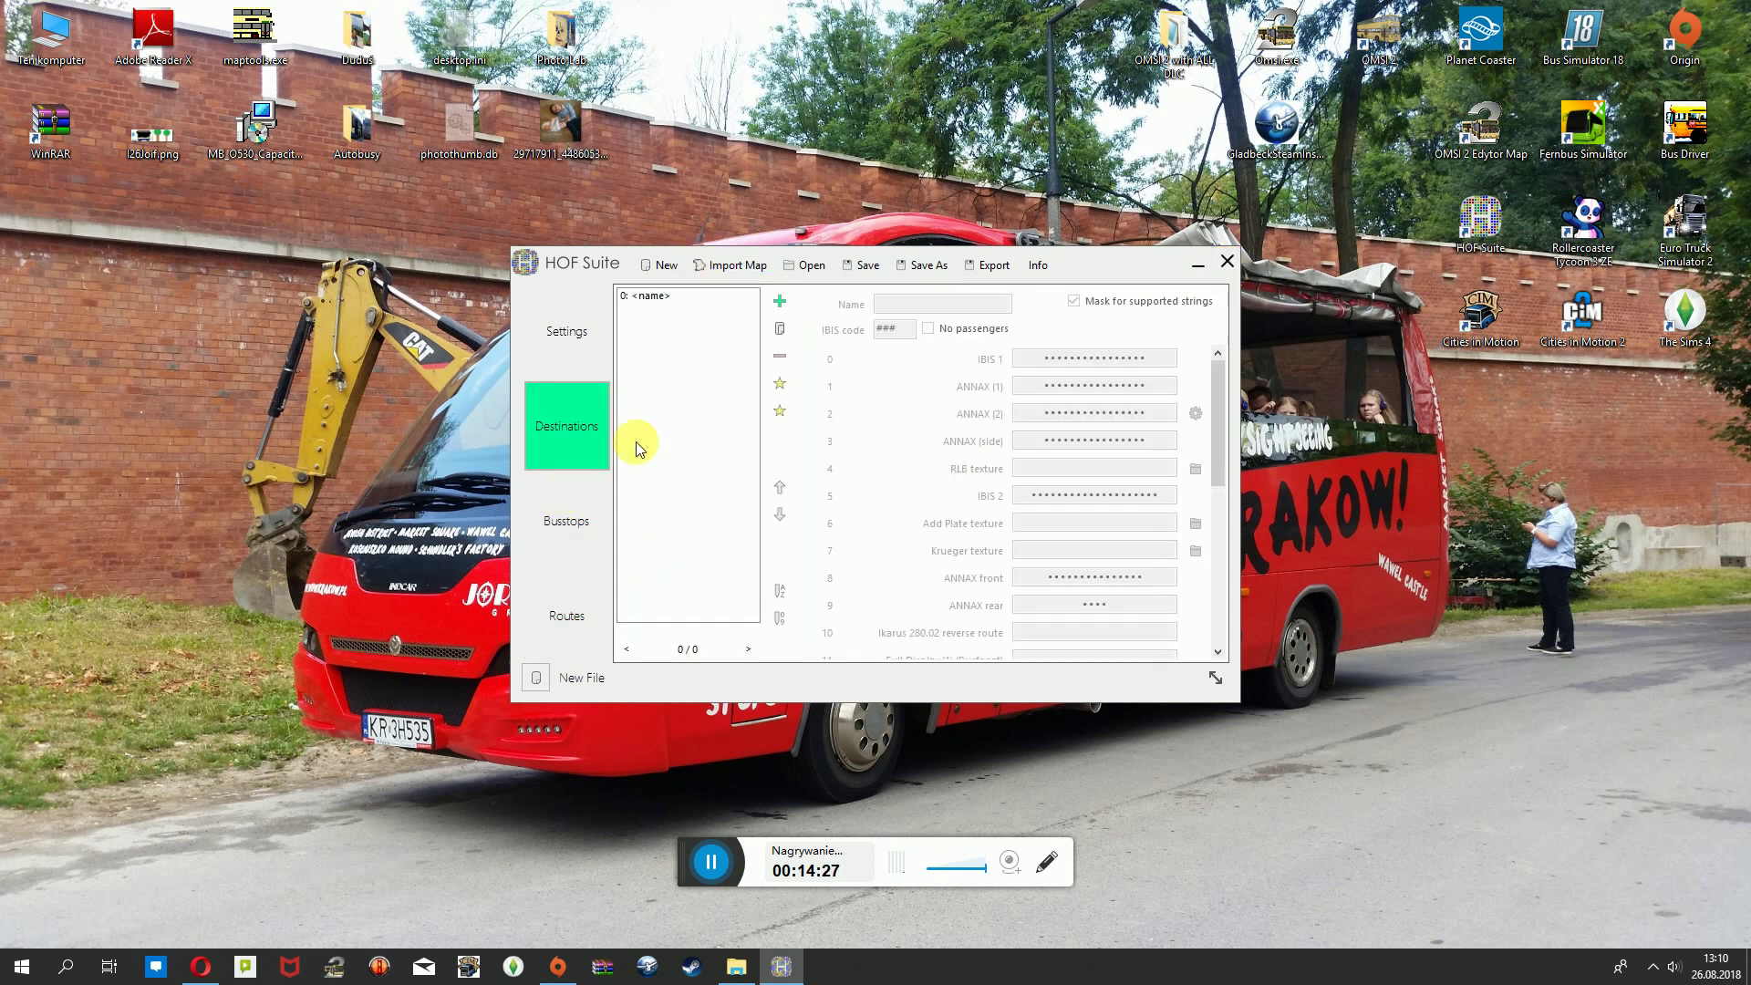
pyautogui.click(1236, 266)
# Open the Vehicles folder of the main OMSI 2 installation in a new Explorer window.
pyautogui.click(1170, 53)
pyautogui.doubleClick(1170, 52)
pyautogui.click(173, 219)
pyautogui.scroll(-8, 567, 587)
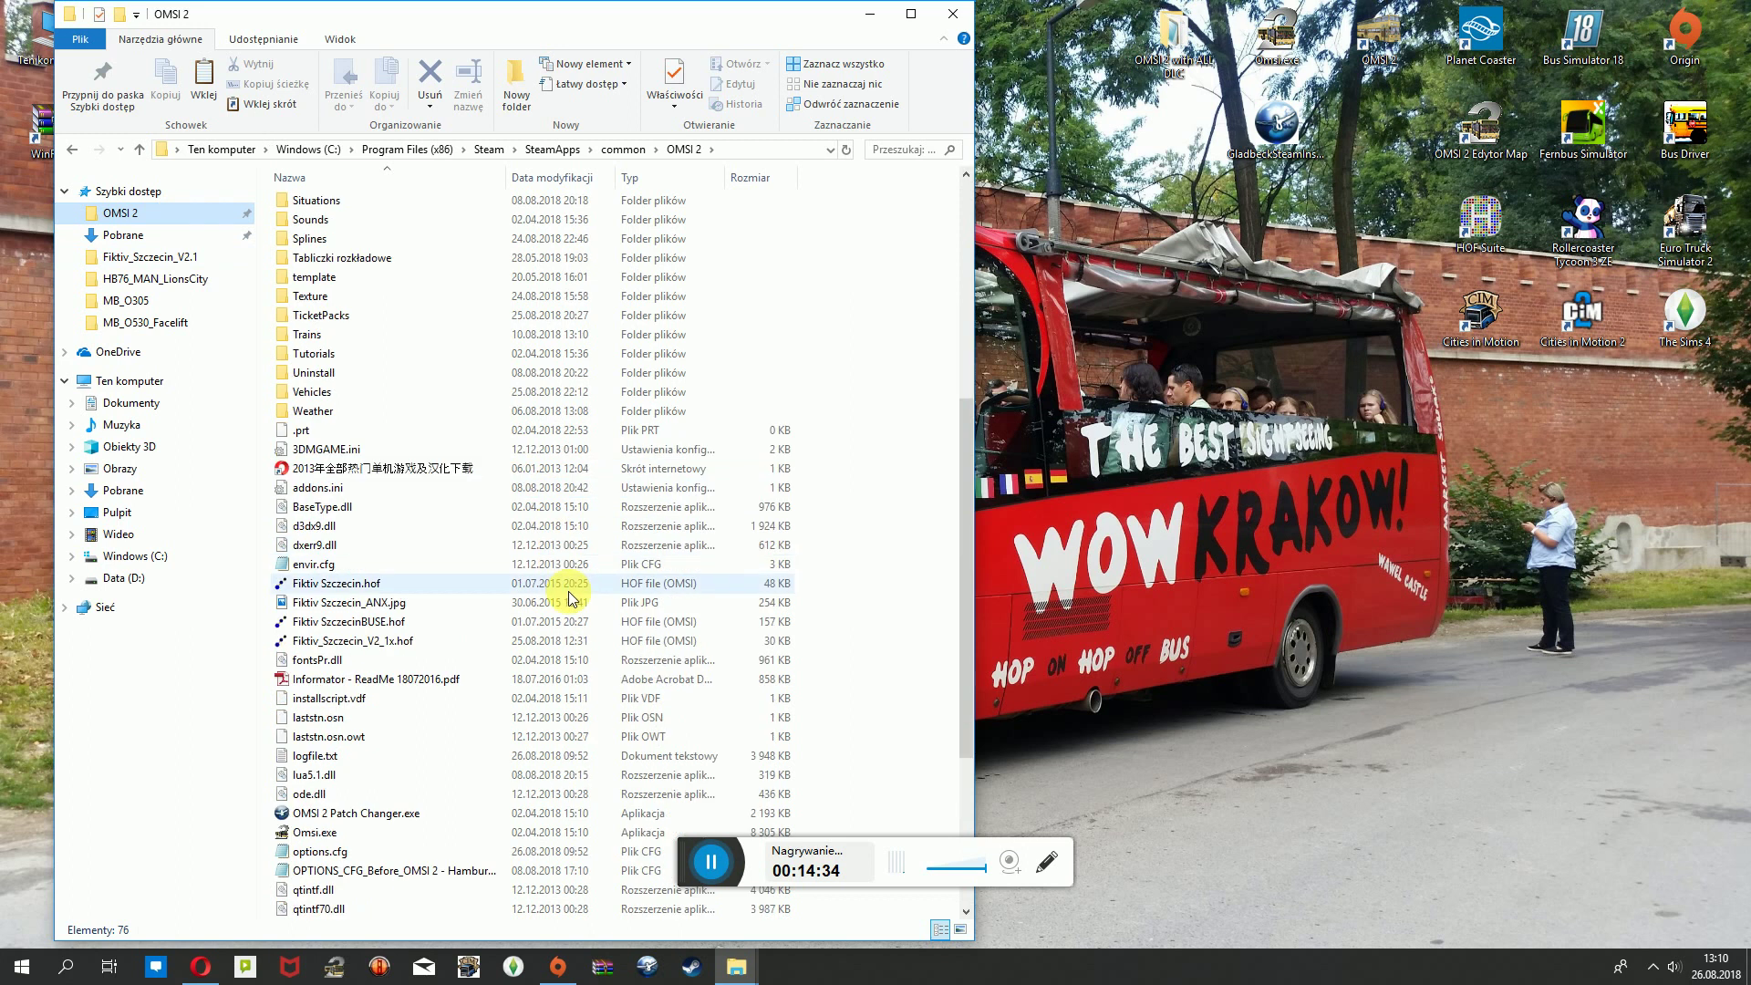
pyautogui.doubleClick(365, 401)
# Open the Solaris Urbino PL folder and look over its .hof, .org and .bus files.
pyautogui.moveTo(969, 222); pyautogui.dragTo(956, 715)
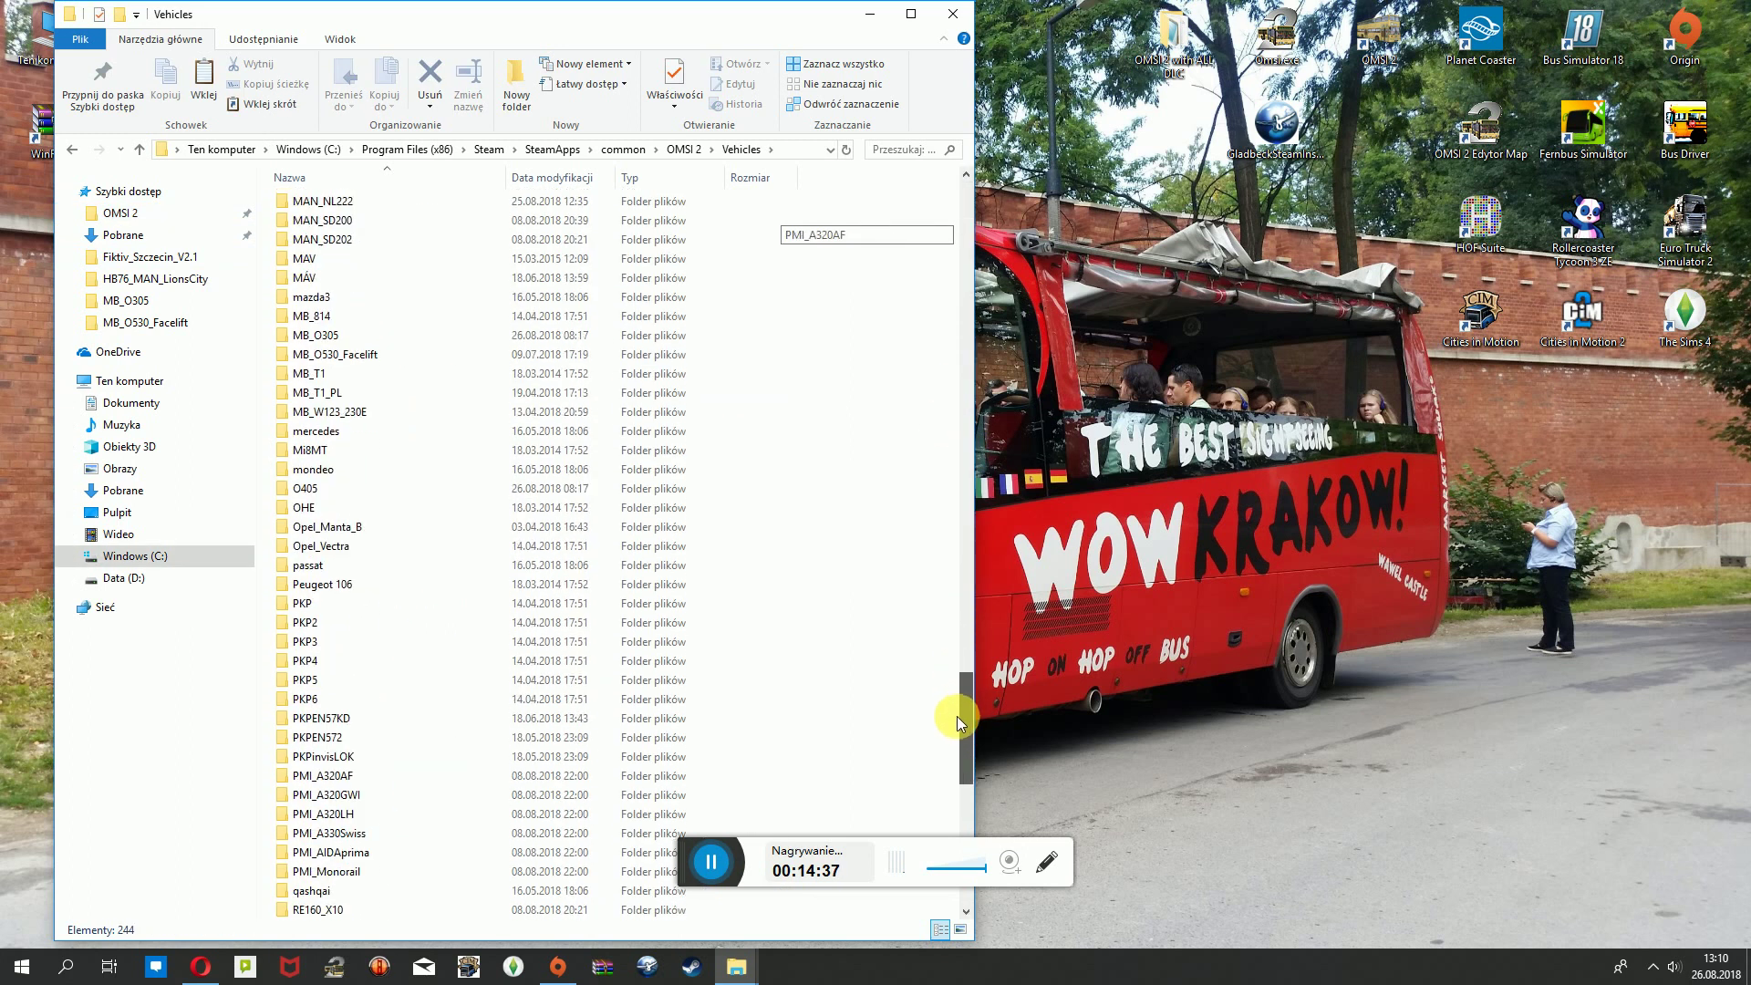
pyautogui.scroll(-3, 779, 625)
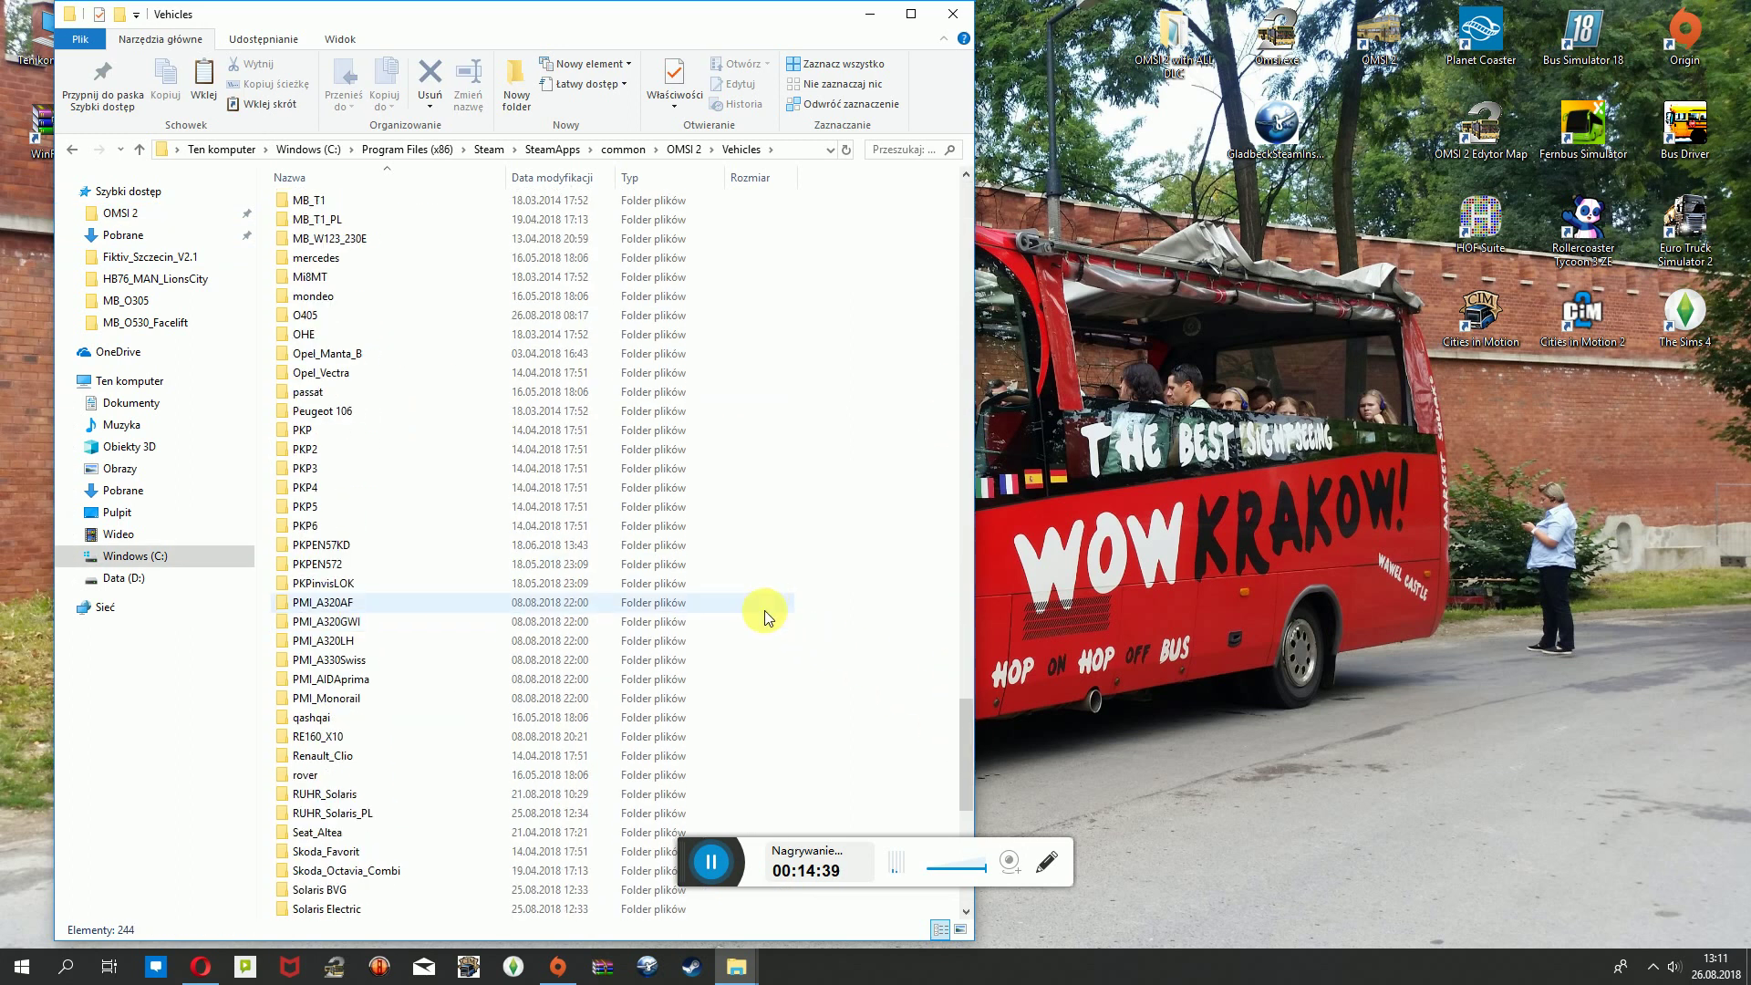
pyautogui.scroll(-3, 764, 611)
pyautogui.doubleClick(336, 806)
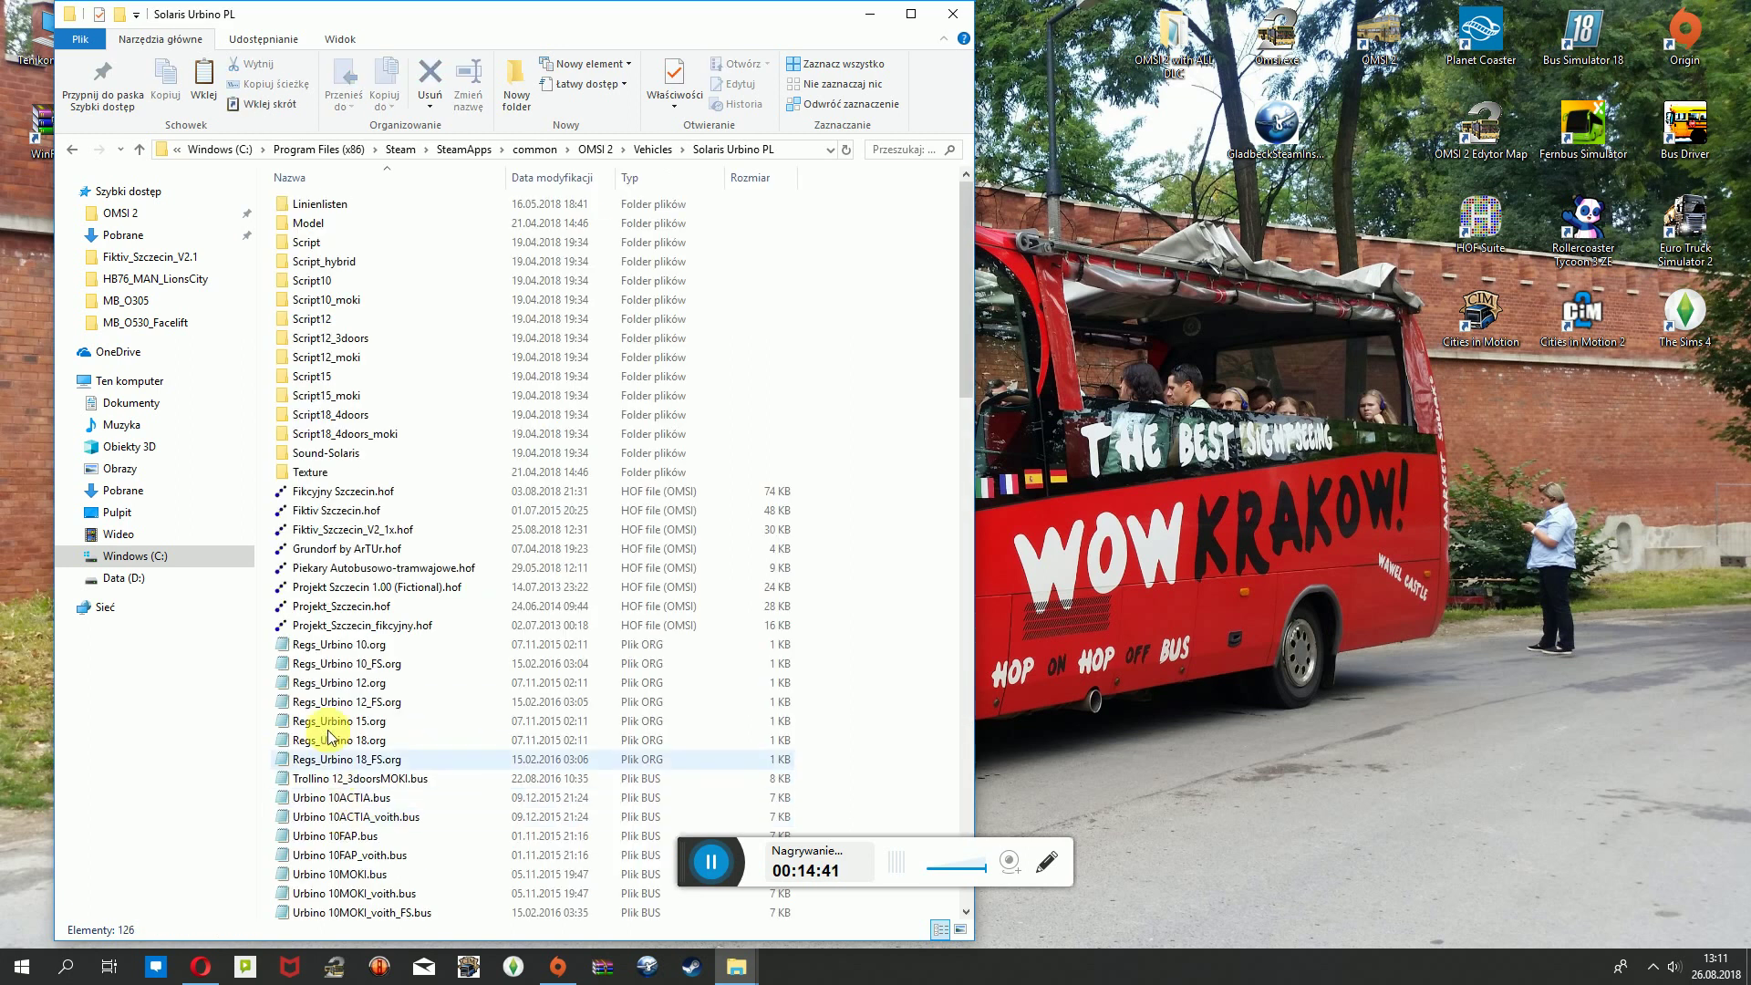
pyautogui.scroll(-2, 392, 488)
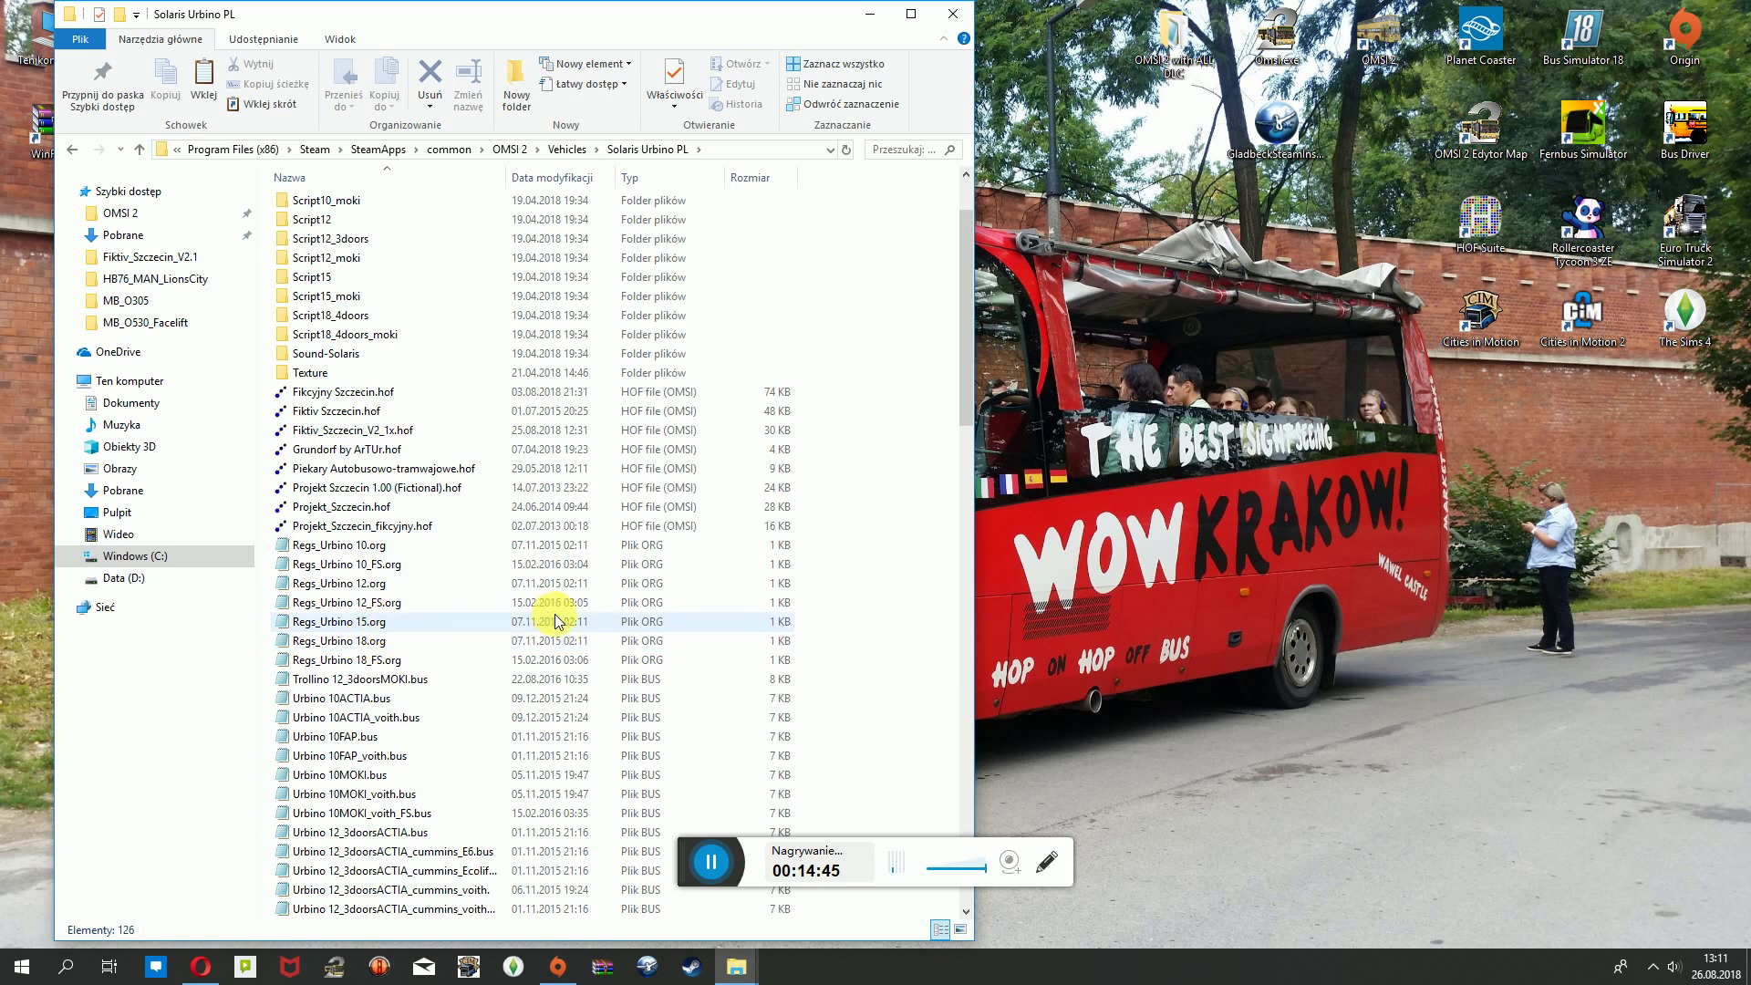
# Open Urbino 10ACTIA.bus and retype the lines under [friendlyname] as Solaris and Urbino 10 Actia ZF.
pyautogui.scroll(-2, 547, 686)
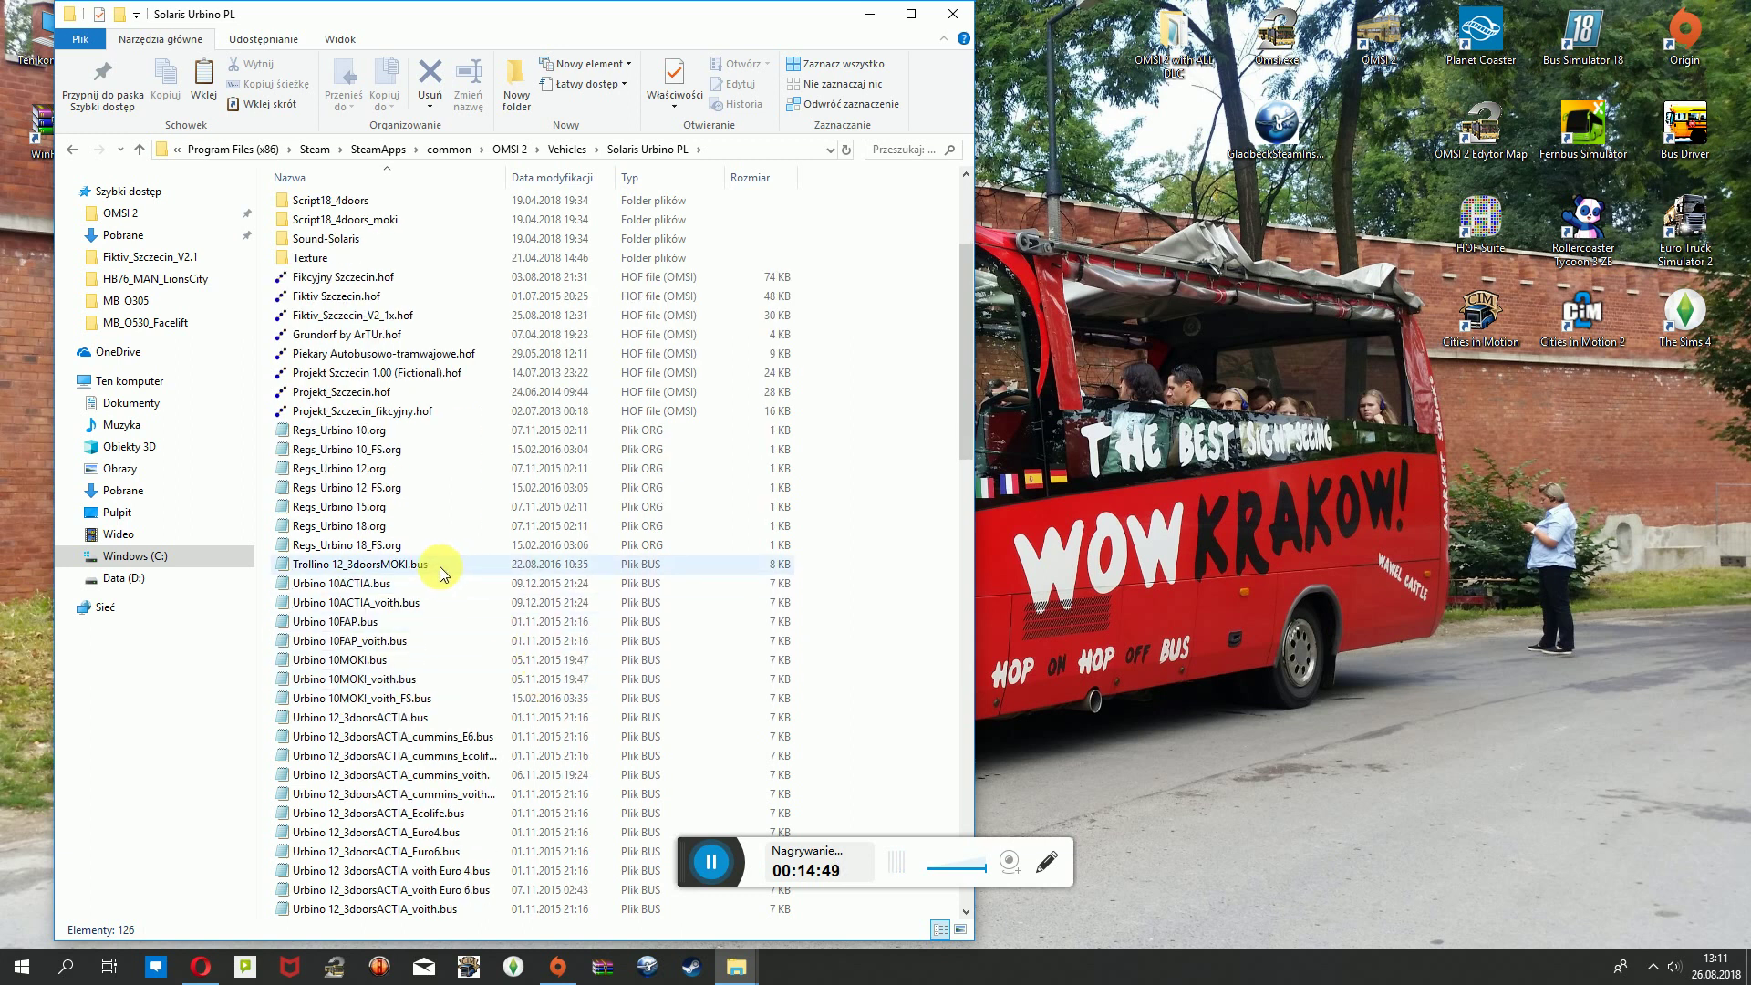
pyautogui.doubleClick(406, 589)
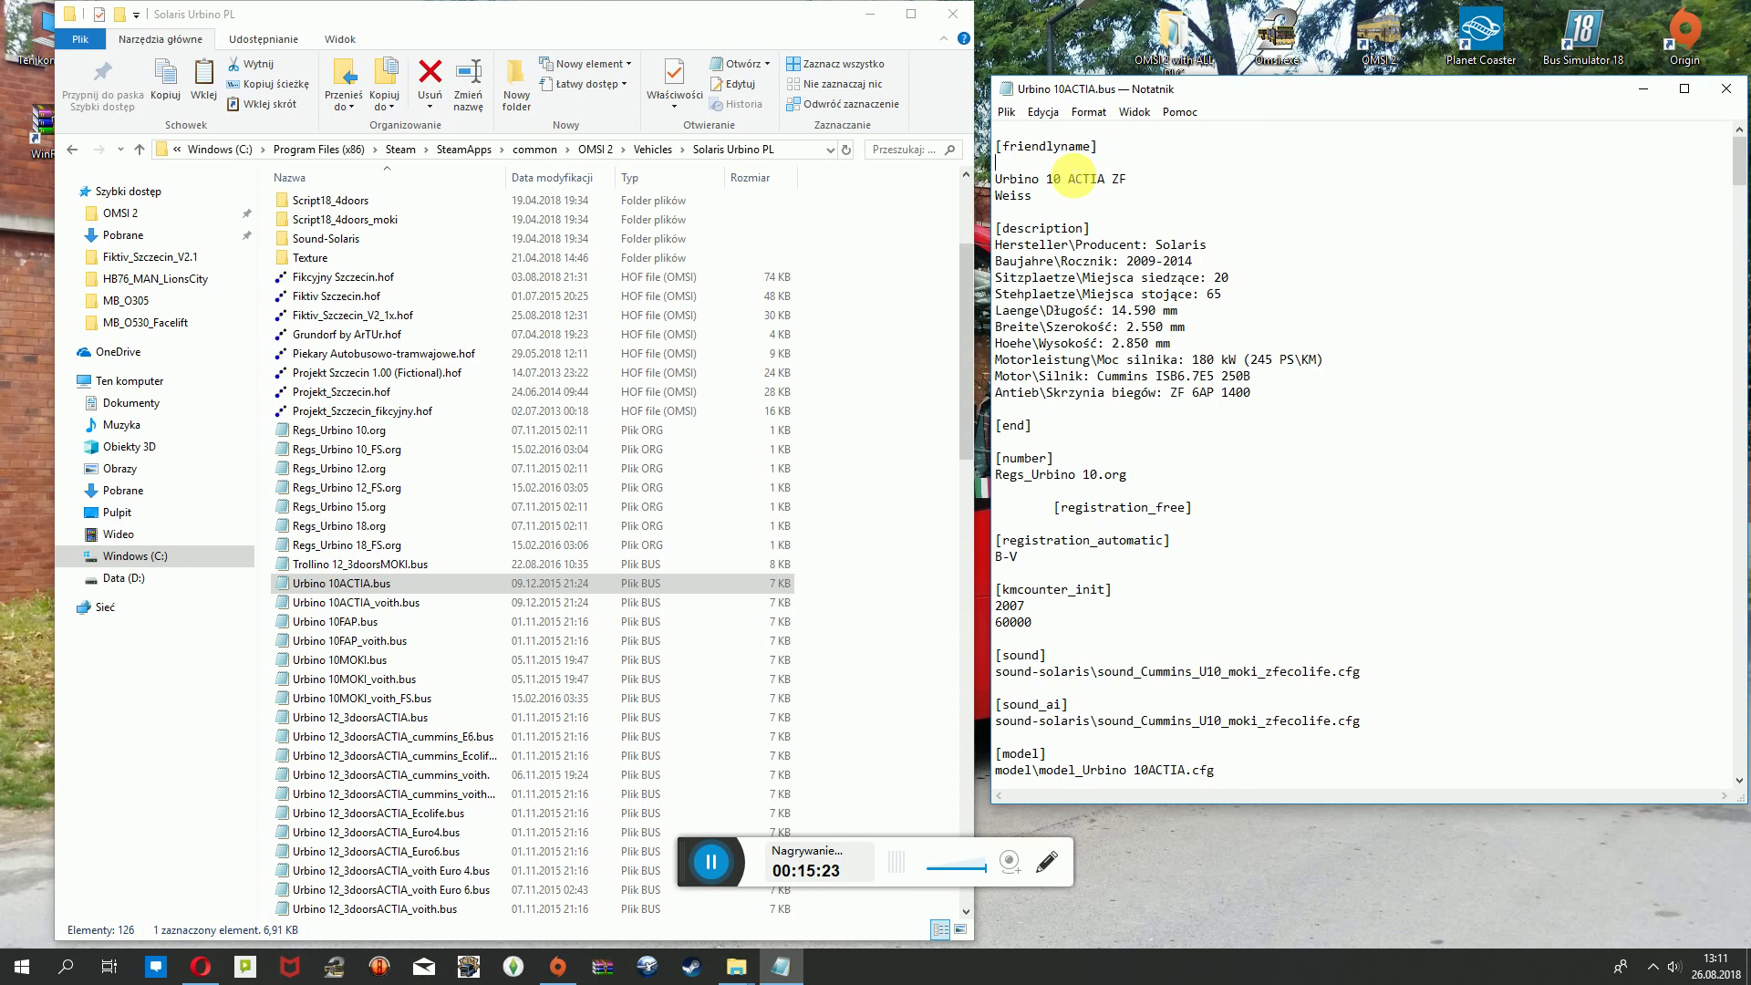
pyautogui.write('Ur')
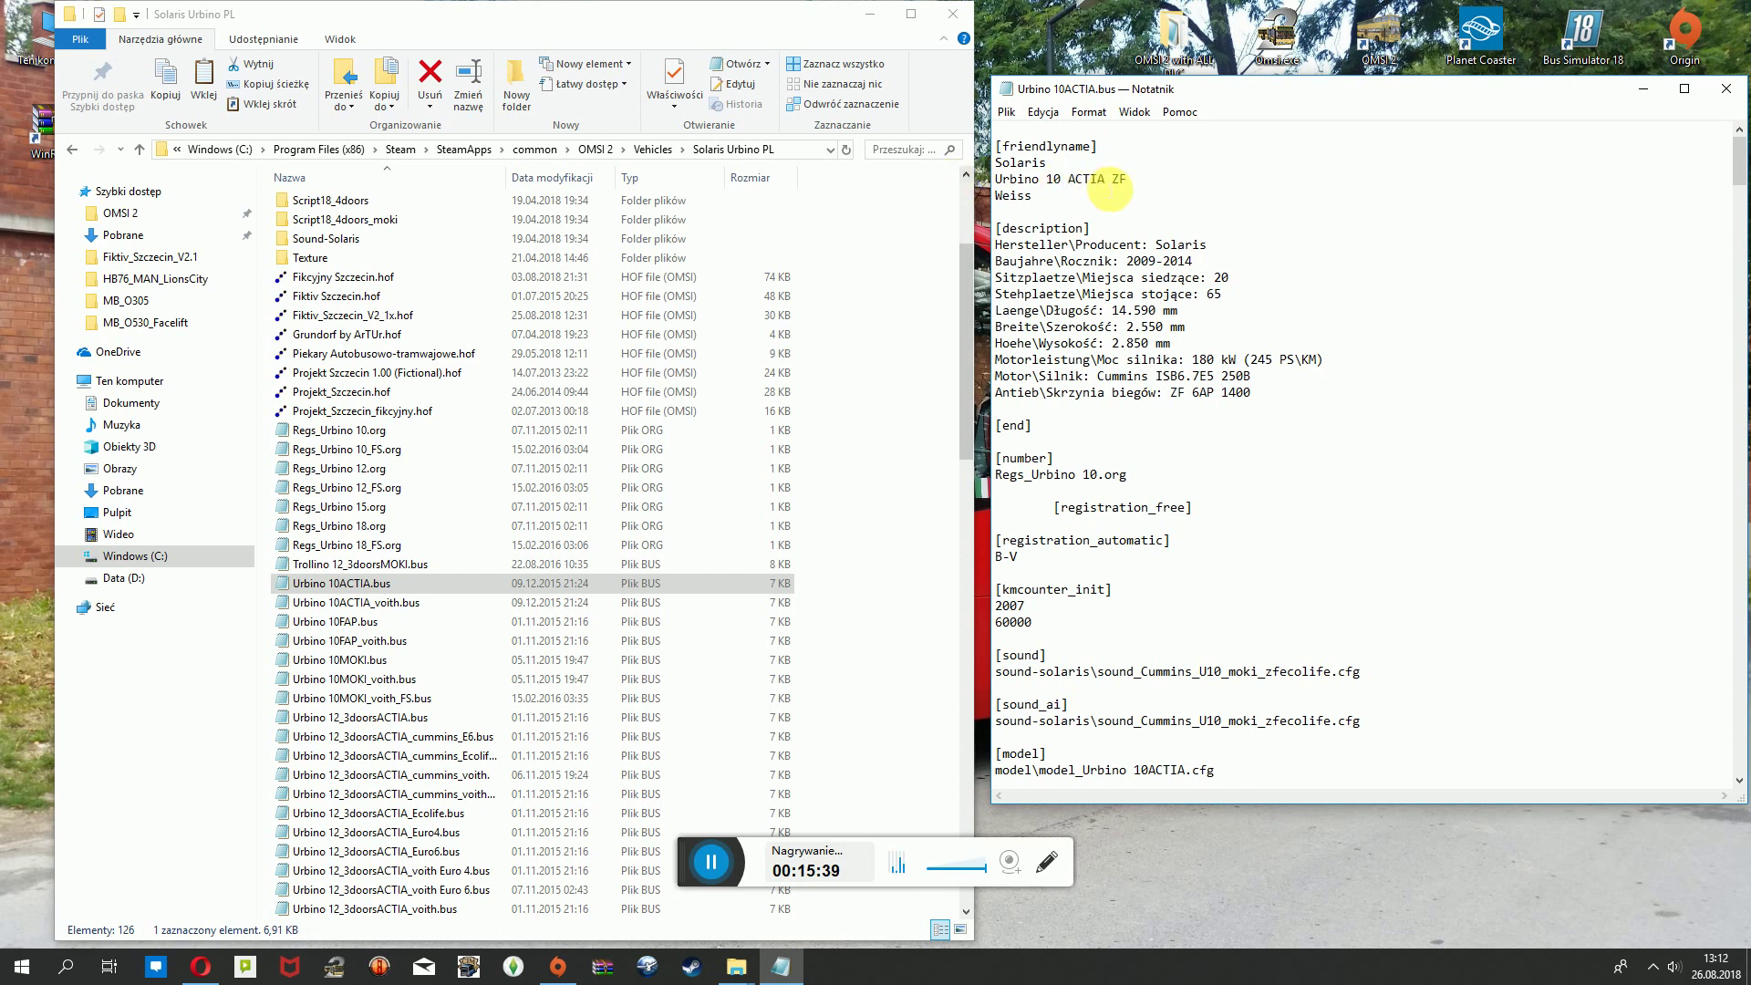
pyautogui.moveTo(1128, 180); pyautogui.dragTo(994, 182)
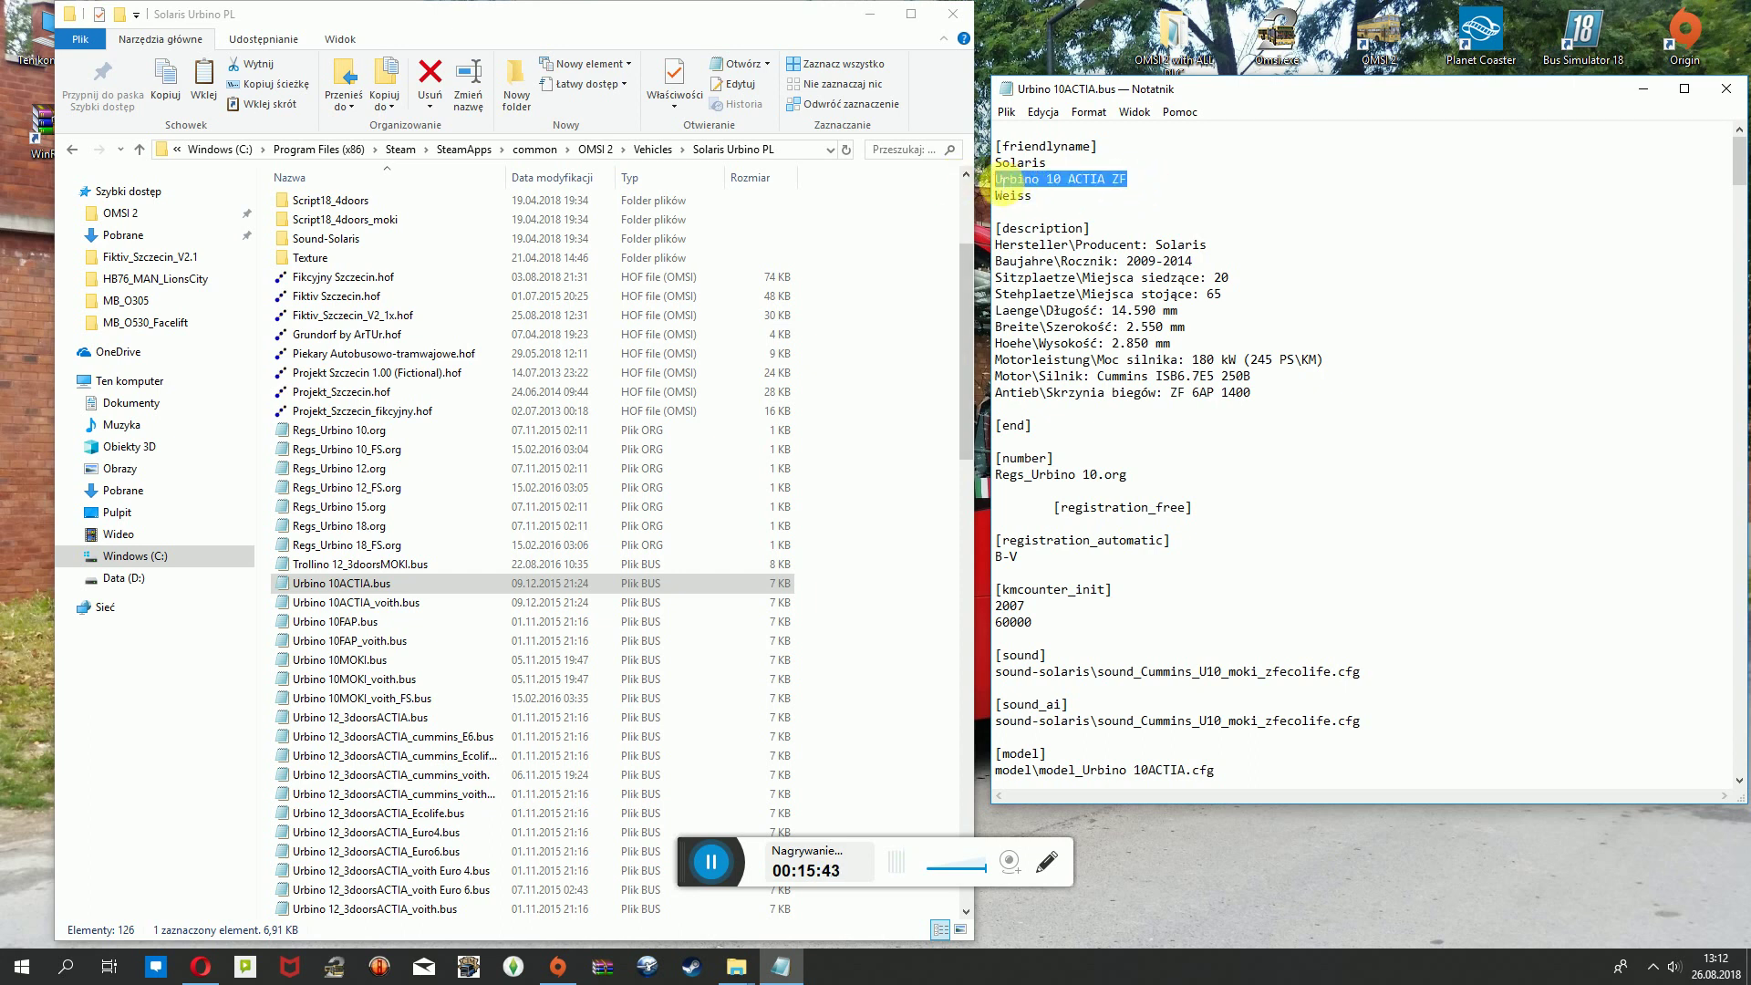
pyautogui.write('x')
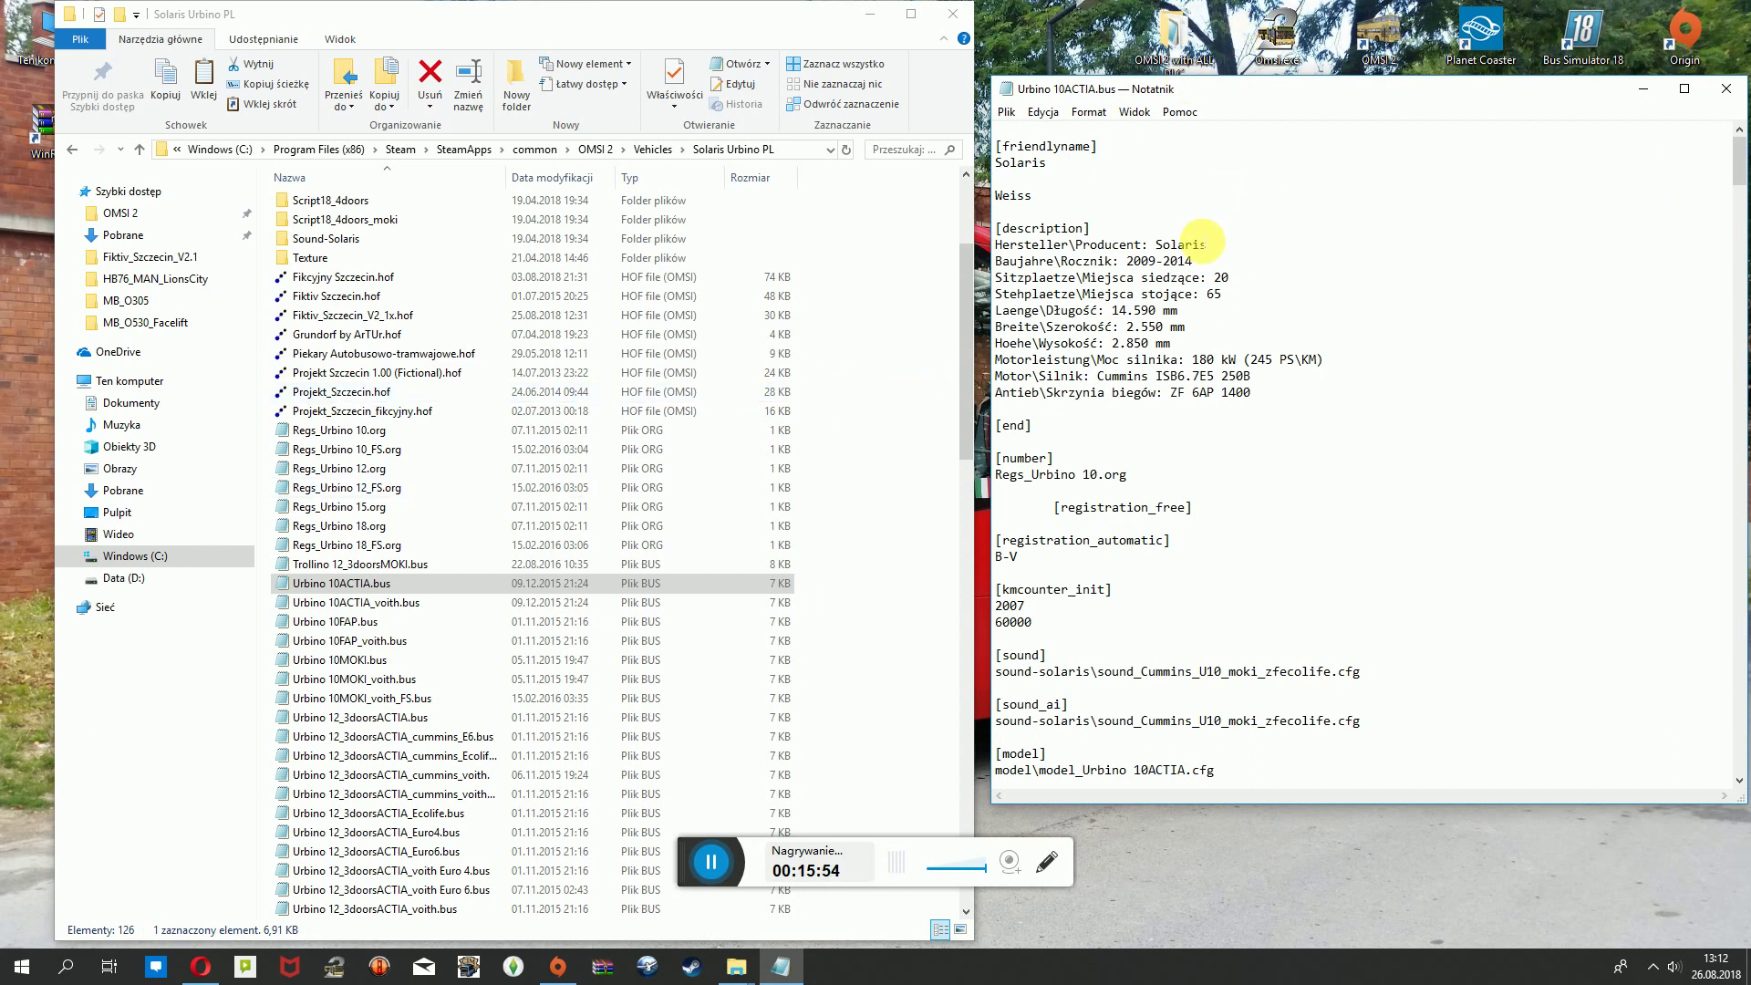
pyautogui.write('Urbino 10 Actia ZF')
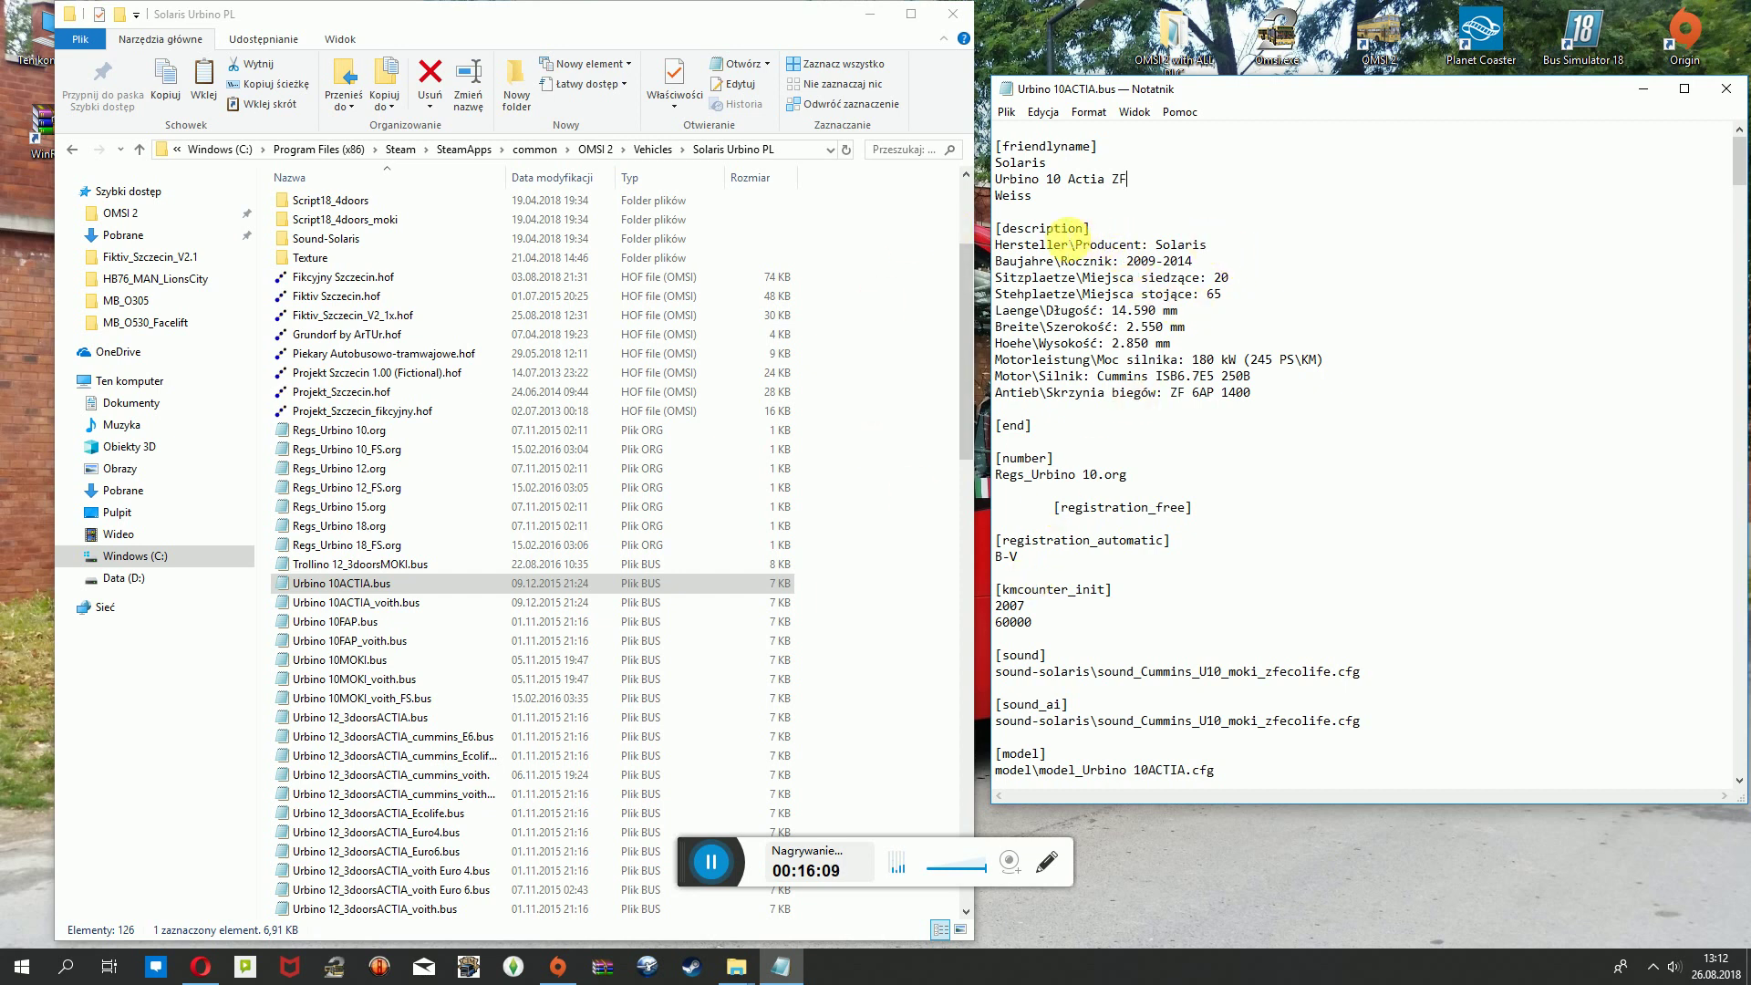
# Copy the vehicle details under [description] and replace them with the sentence "Niskopodłogowy autobus z srii Solaris Urbino.".
pyautogui.click(1213, 245)
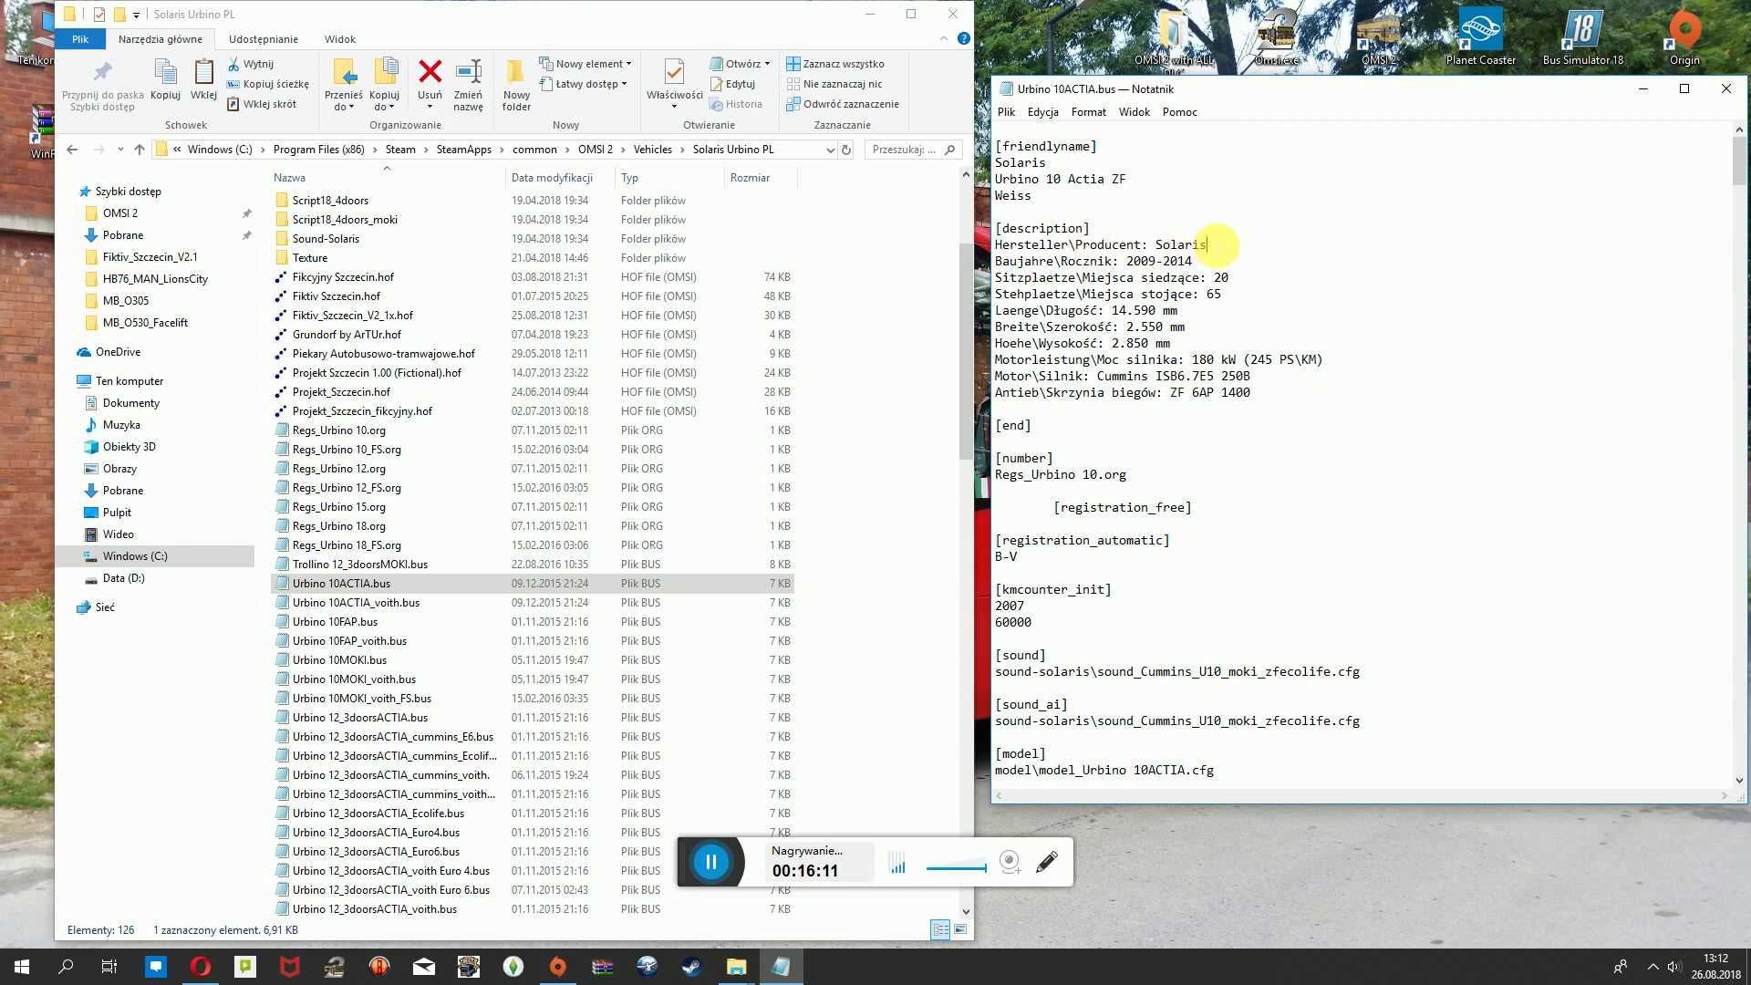
pyautogui.scroll(-1, 1300, 408)
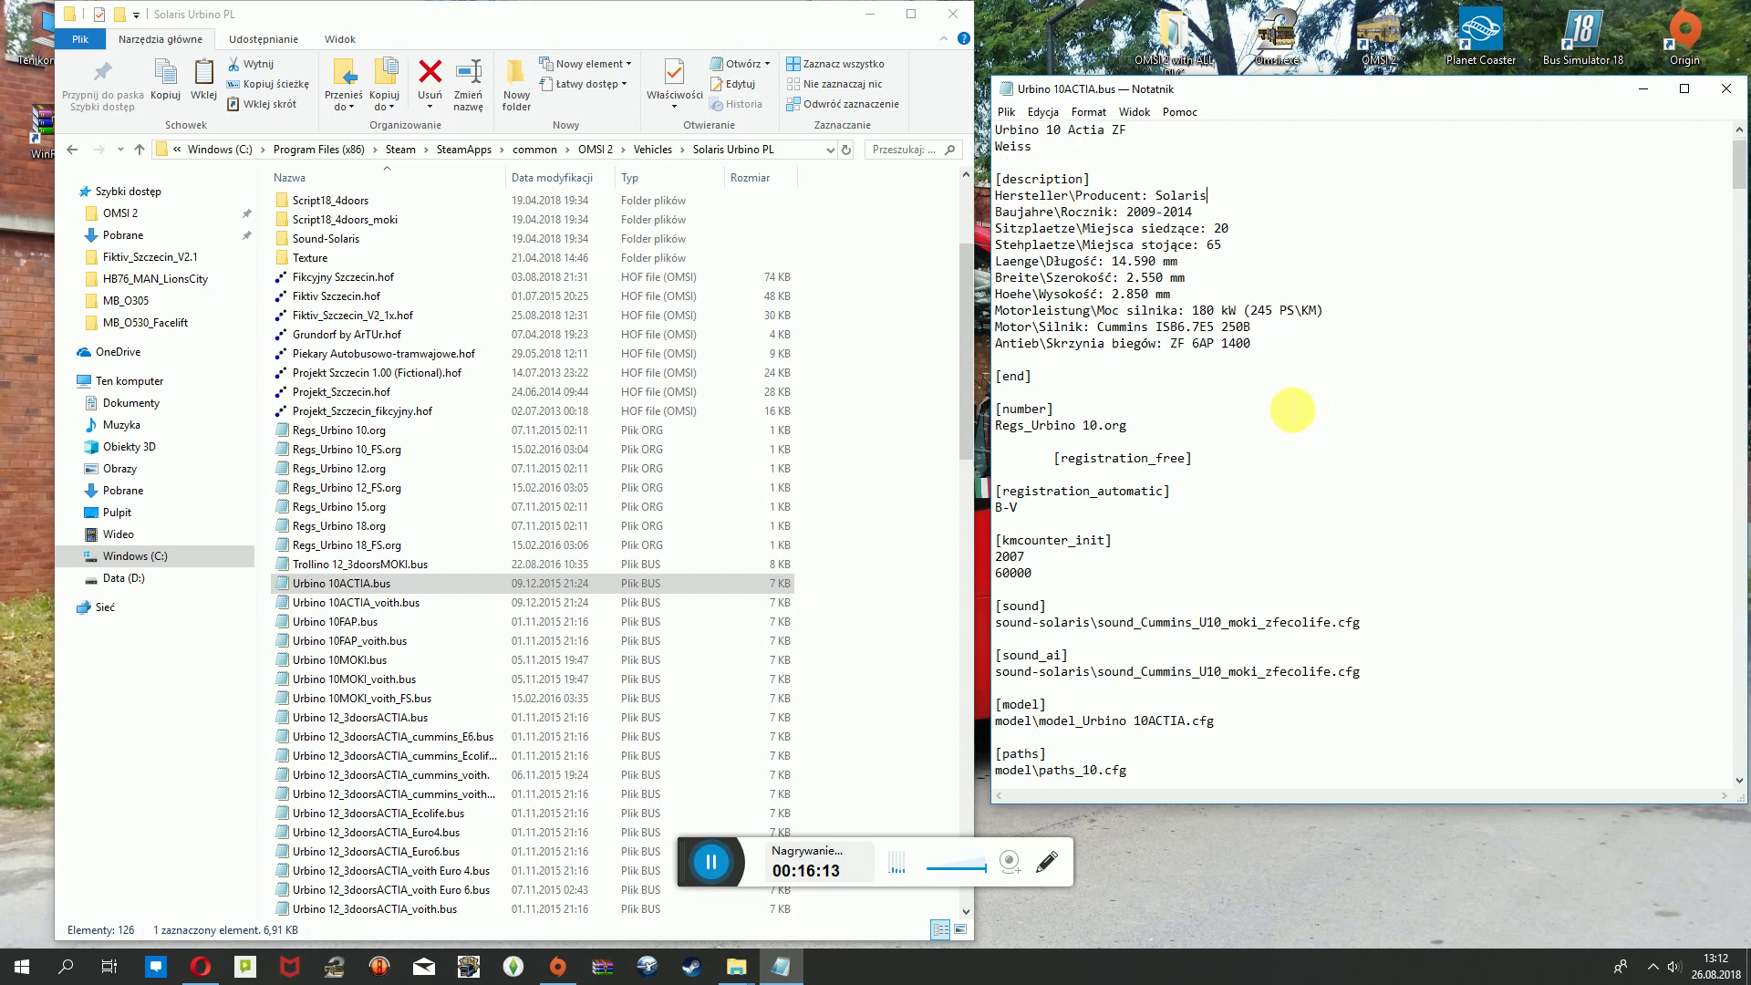
pyautogui.moveTo(1280, 350); pyautogui.dragTo(996, 195)
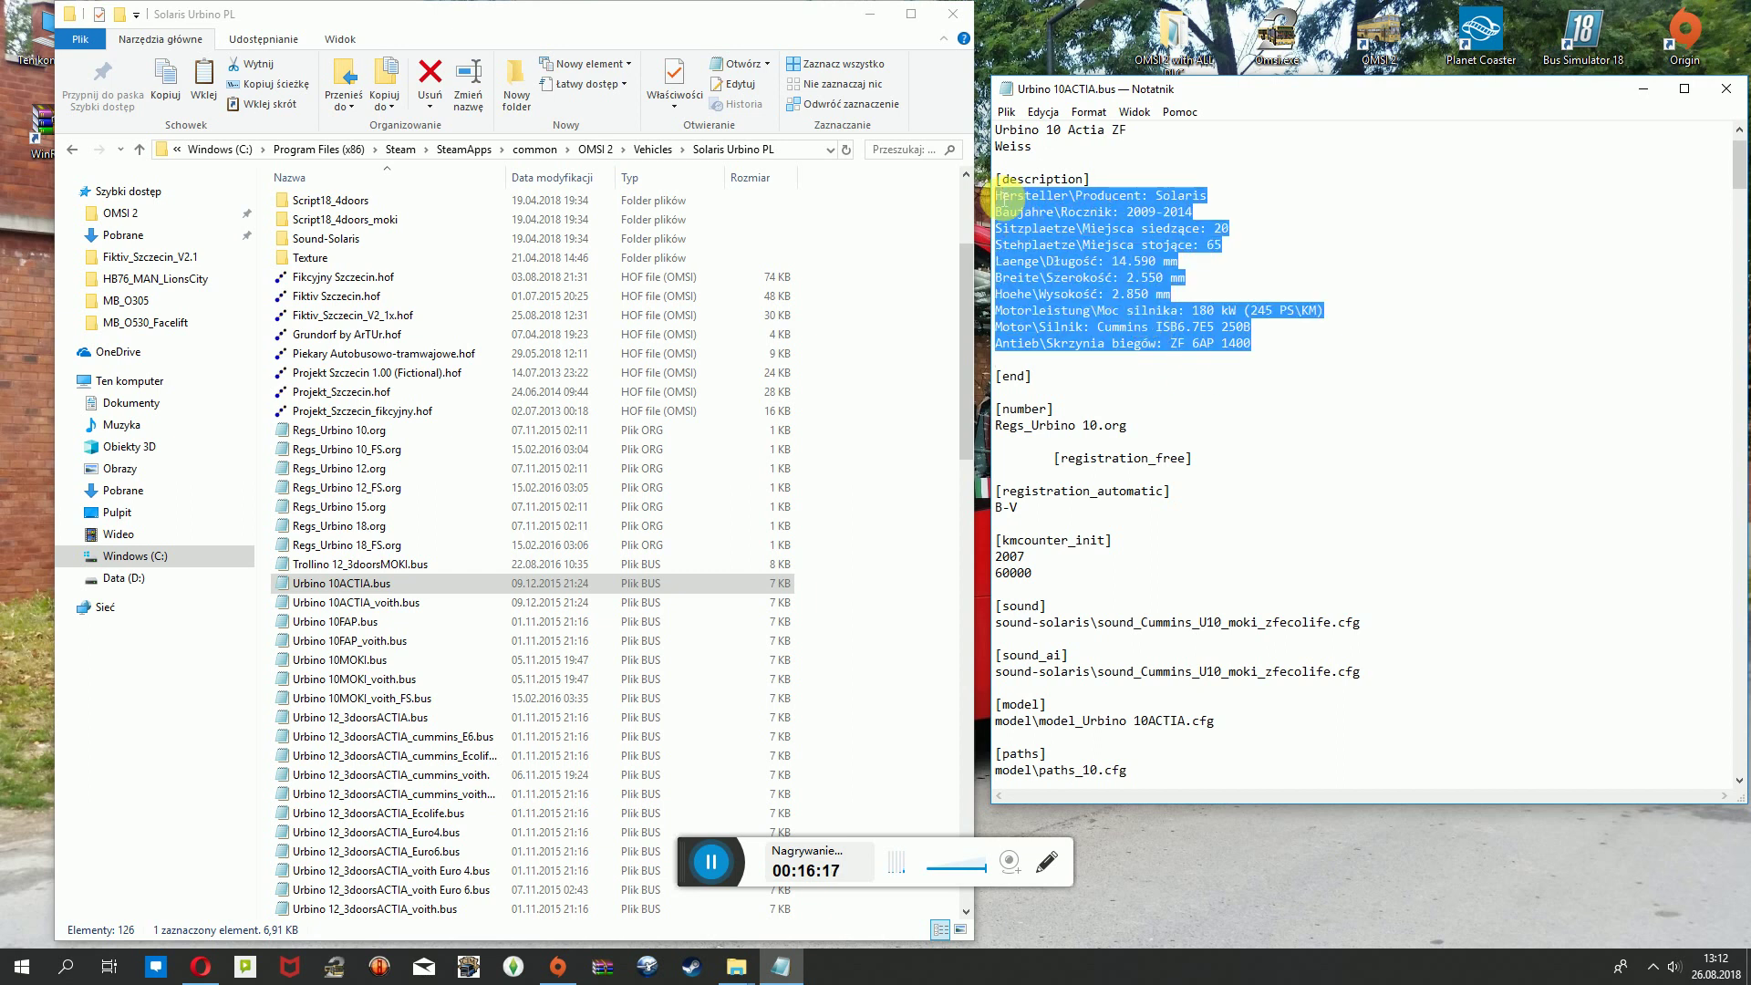
pyautogui.rightClick(1004, 194)
pyautogui.click(1079, 254)
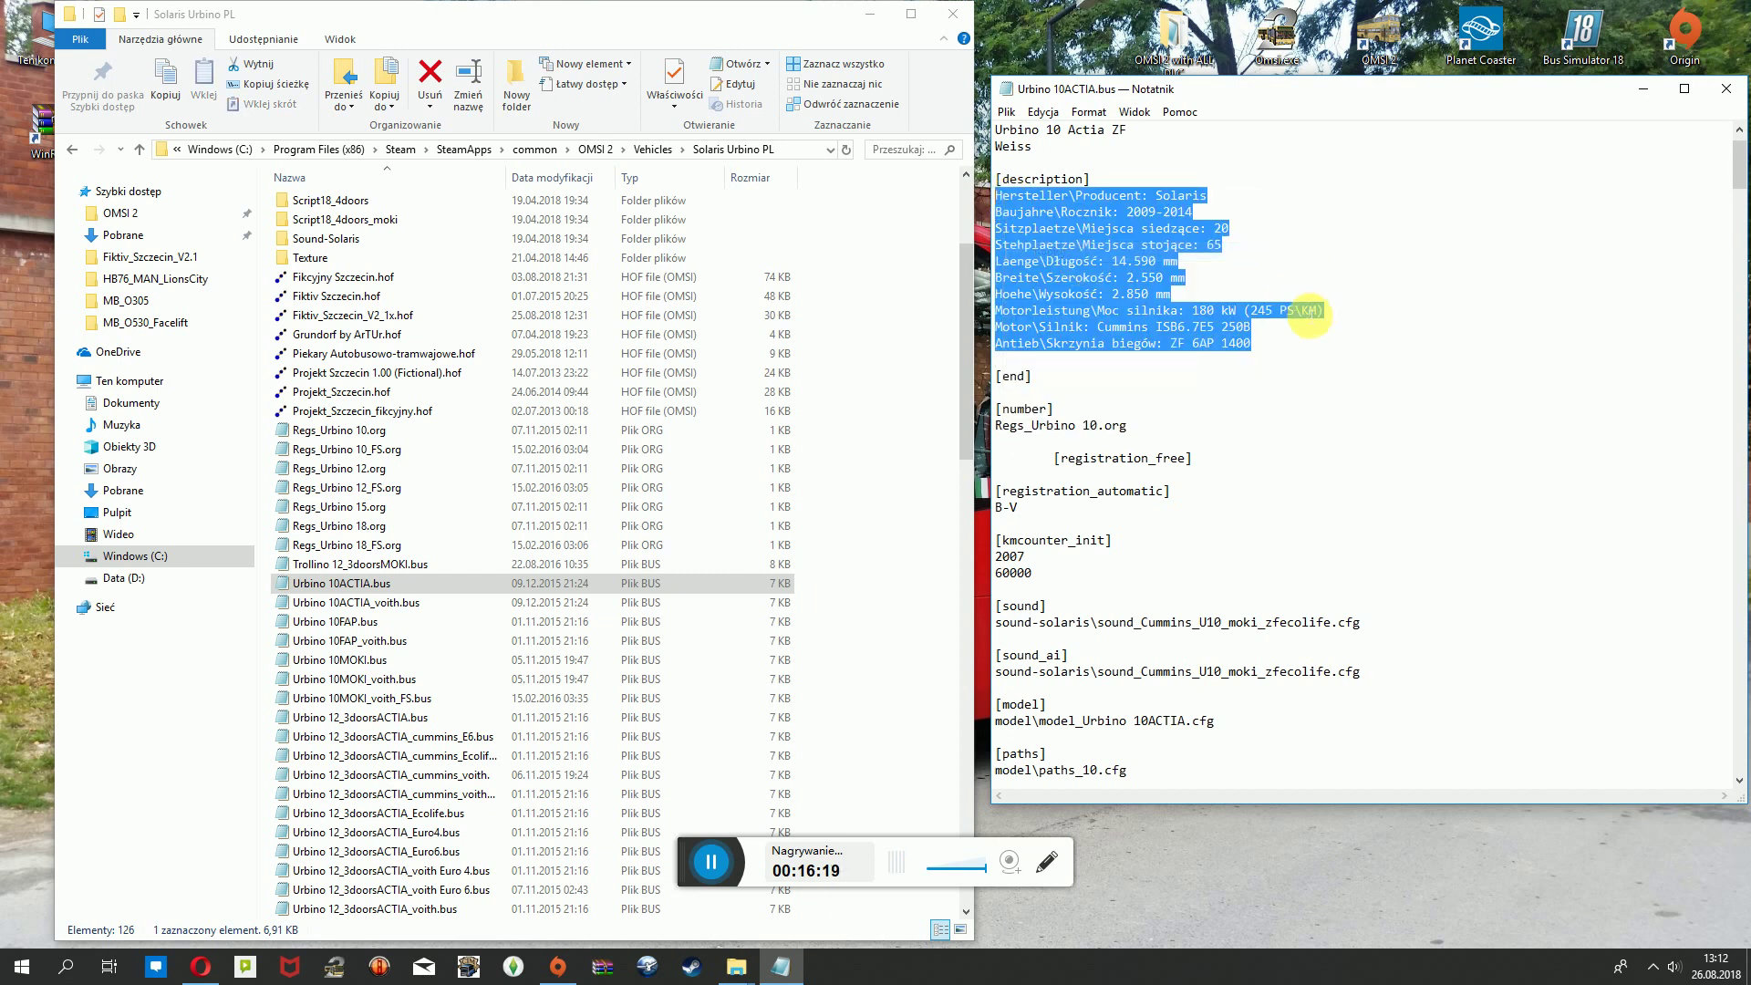
pyautogui.press('Delete')
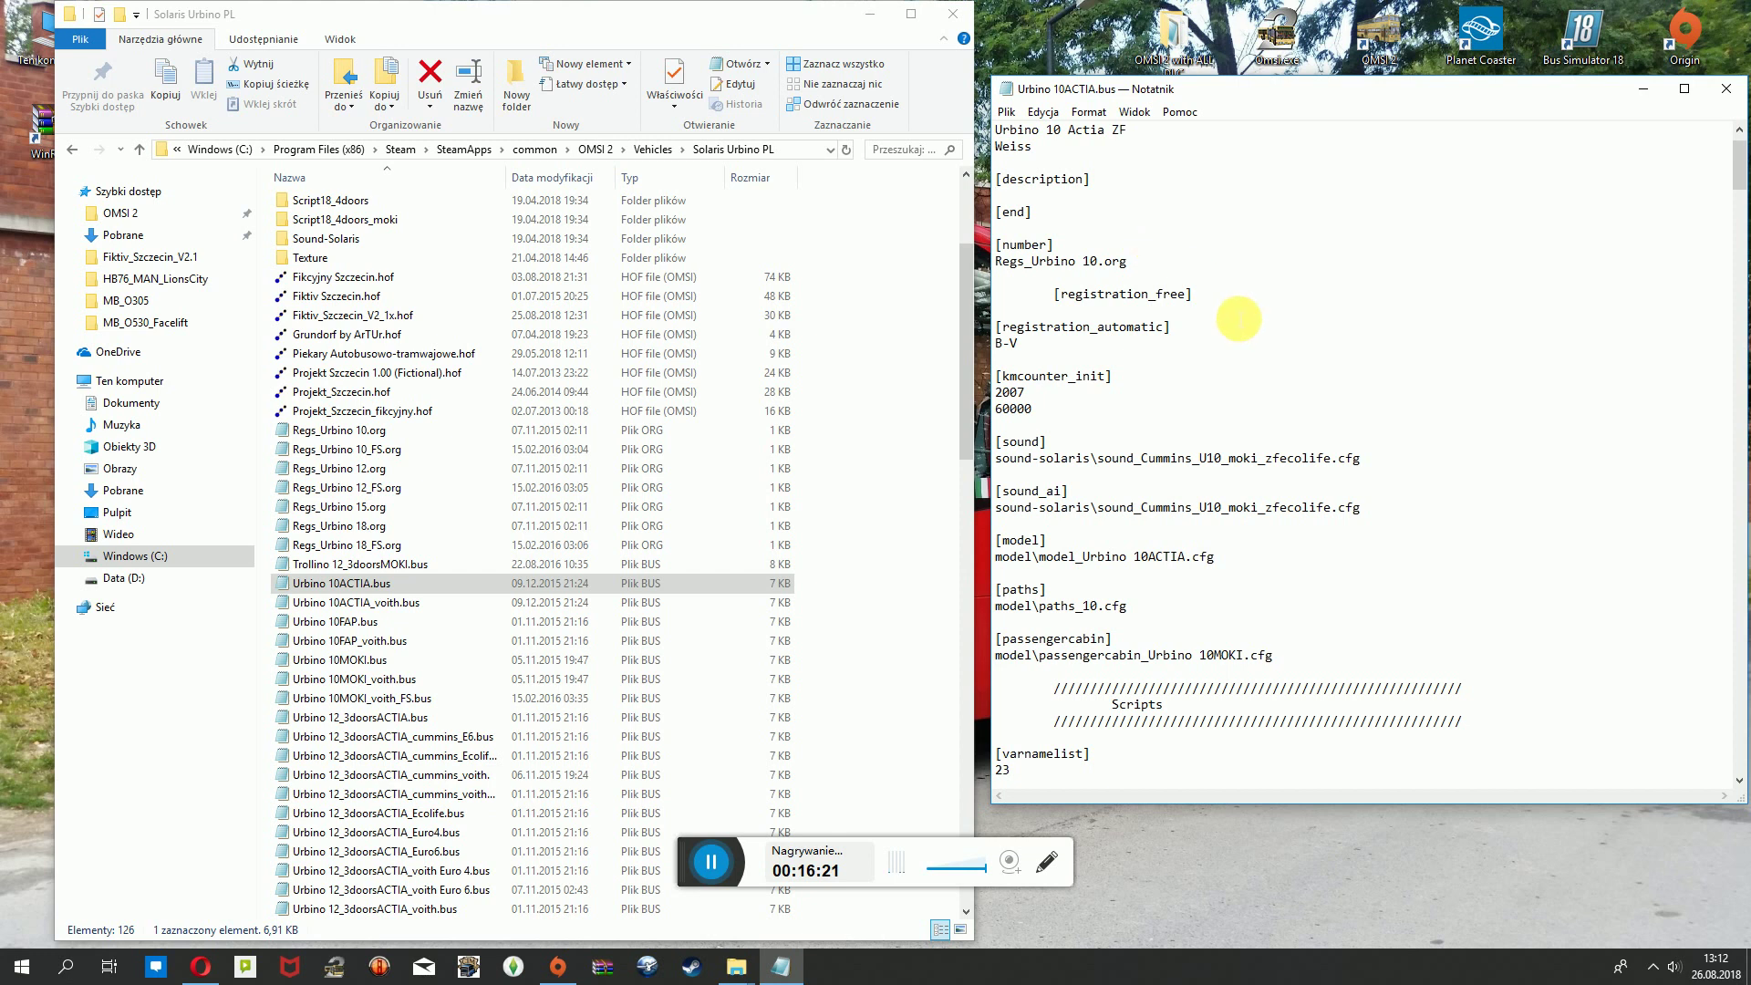
pyautogui.write('Niskopodłogowy autobu')
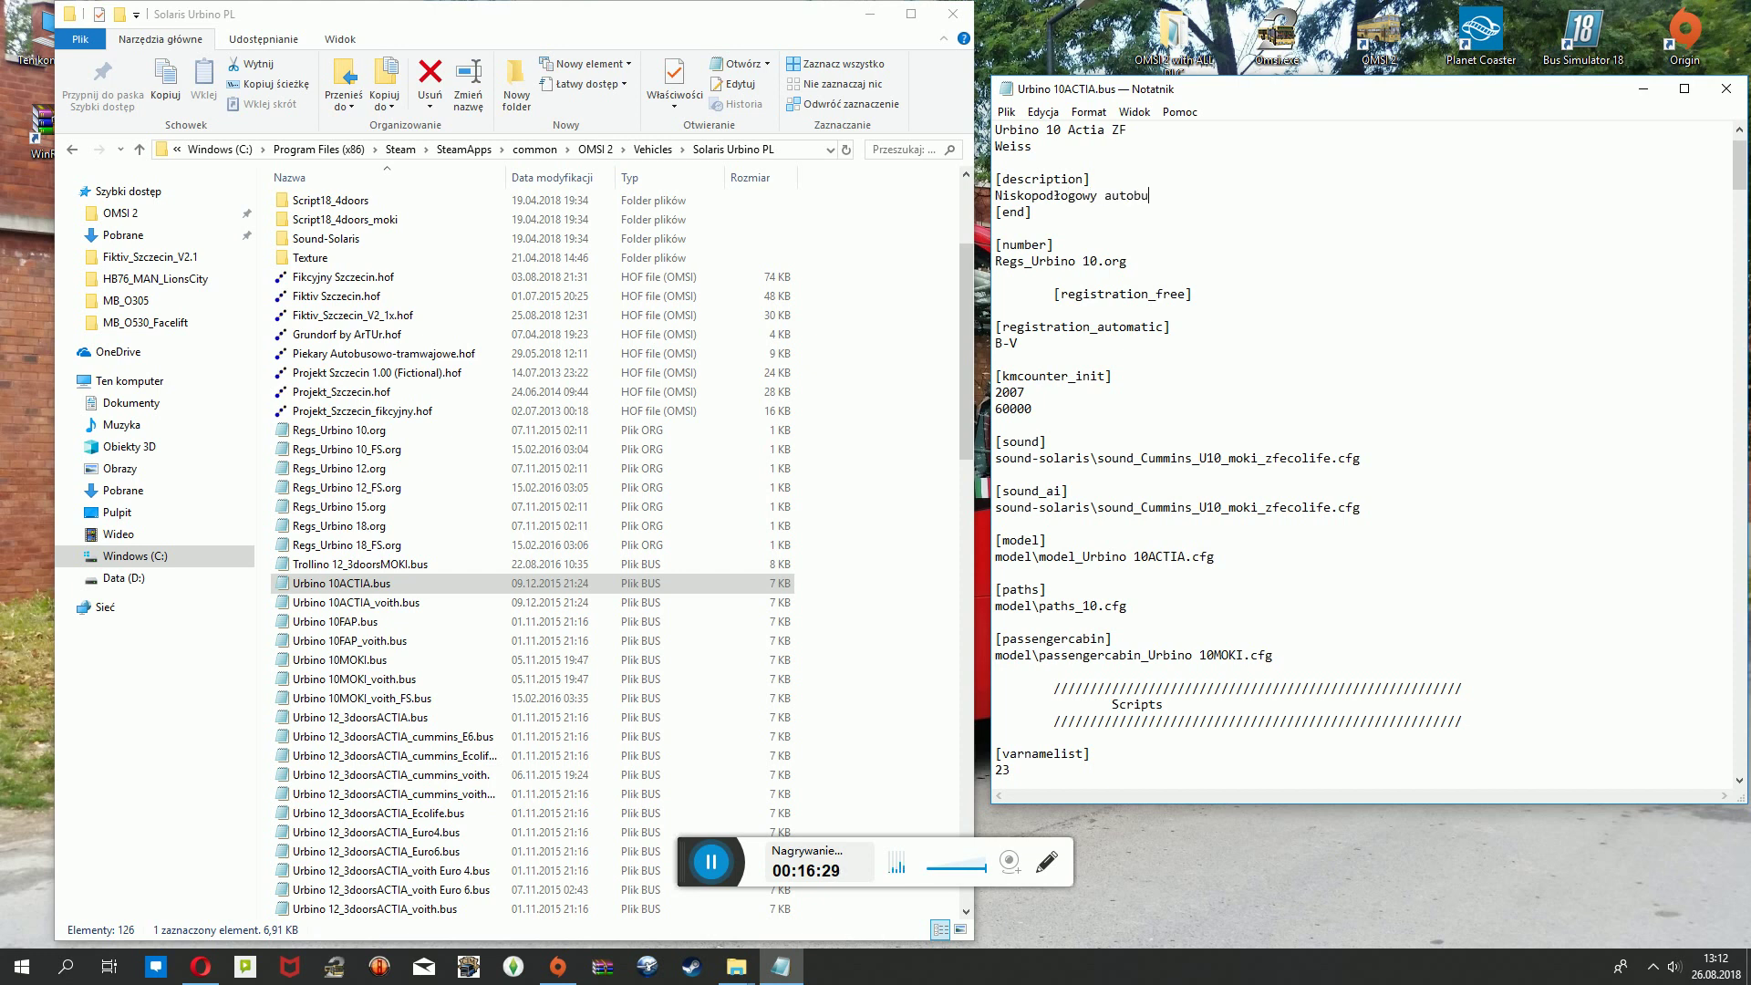
pyautogui.write('rii U')
pyautogui.write('Sp')
pyautogui.write('ris Urbino.')
pyautogui.press('Return')
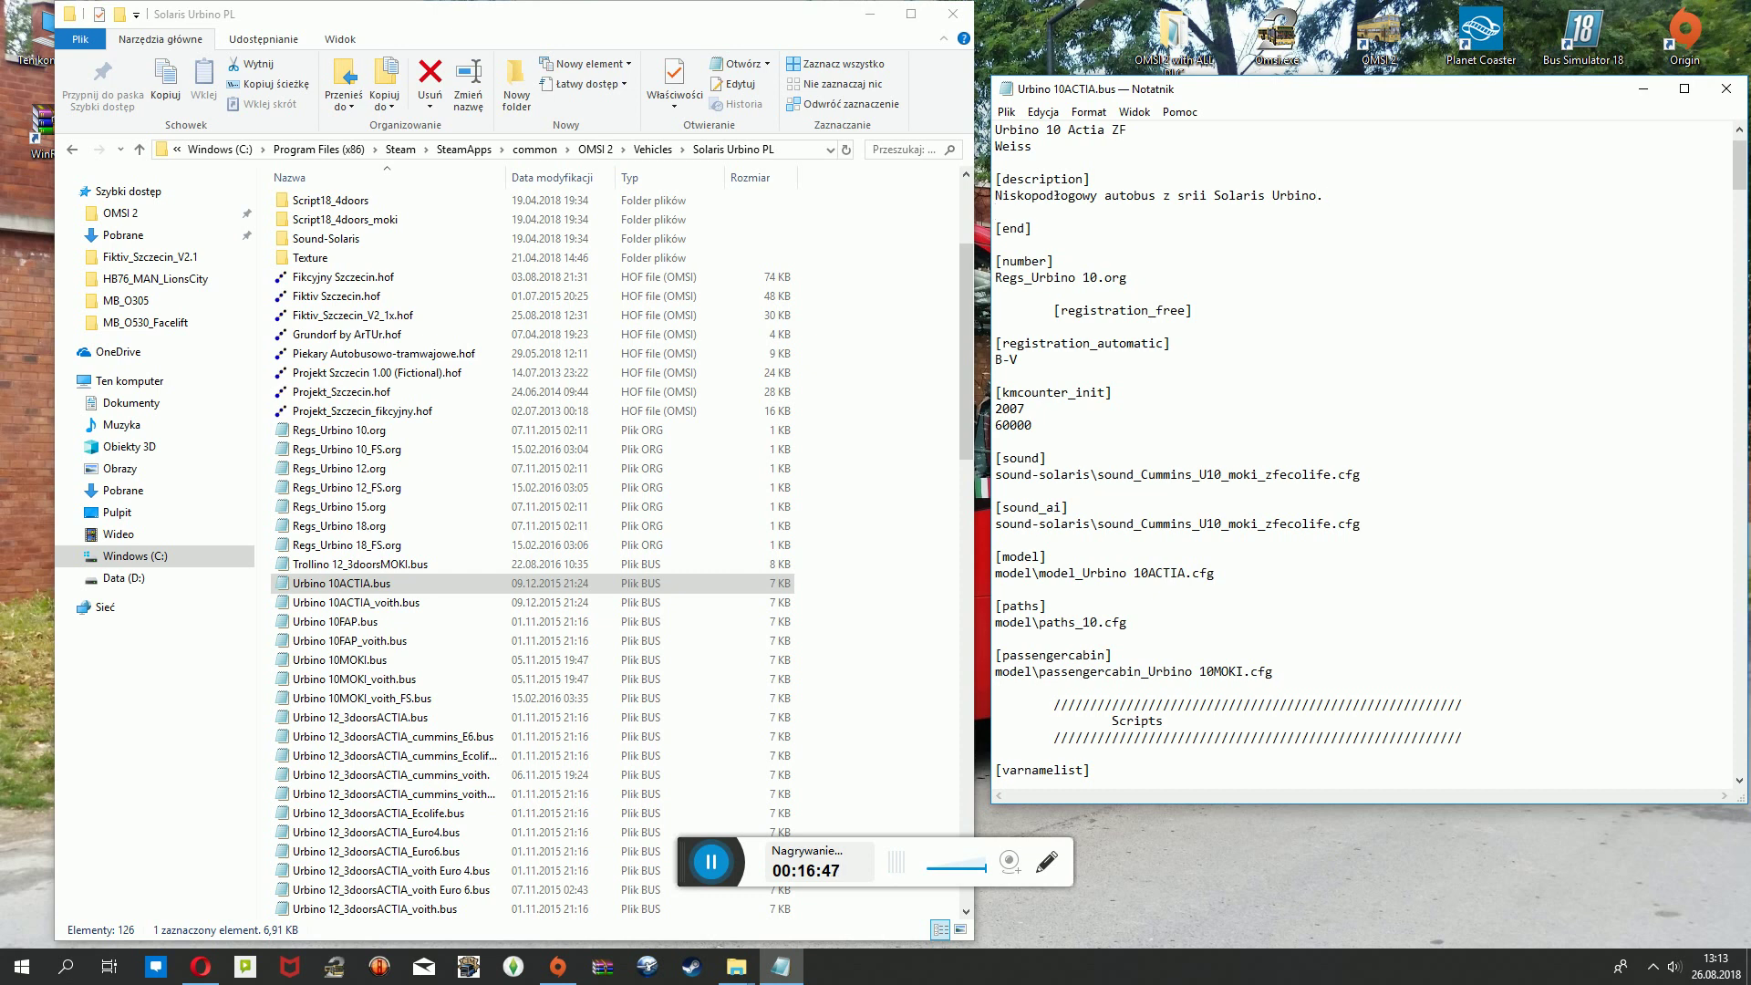
# Erase the new sentence under [description] and paste the copied vehicle details back in its place.
pyautogui.write('Dłu')
pyautogui.press('BackSpace')
pyautogui.press('BackSpace')
pyautogui.press('BackSpace')
pyautogui.press('BackSpace')
pyautogui.press('BackSpace')
pyautogui.press('BackSpace')
pyautogui.press('BackSpace')
pyautogui.press('BackSpace')
pyautogui.press('BackSpace')
pyautogui.press('BackSpace')
pyautogui.press('BackSpace')
pyautogui.press('BackSpace')
pyautogui.press('BackSpace')
pyautogui.press('BackSpace')
pyautogui.press('BackSpace')
pyautogui.press('BackSpace')
pyautogui.press('BackSpace')
pyautogui.press('BackSpace')
pyautogui.press('BackSpace')
pyautogui.press('BackSpace')
pyautogui.press('BackSpace')
pyautogui.press('BackSpace')
pyautogui.press('BackSpace')
pyautogui.press('BackSpace')
pyautogui.press('BackSpace')
pyautogui.press('BackSpace')
pyautogui.press('BackSpace')
pyautogui.press('BackSpace')
pyautogui.press('BackSpace')
pyautogui.press('BackSpace')
pyautogui.press('BackSpace')
pyautogui.press('BackSpace')
pyautogui.press('BackSpace')
pyautogui.press('BackSpace')
pyautogui.press('BackSpace')
pyautogui.press('BackSpace')
pyautogui.press('BackSpace')
pyautogui.press('BackSpace')
pyautogui.press('BackSpace')
pyautogui.press('BackSpace')
pyautogui.press('BackSpace')
pyautogui.press('BackSpace')
pyautogui.press('BackSpace')
pyautogui.press('BackSpace')
pyautogui.press('BackSpace')
pyautogui.press('BackSpace')
pyautogui.press('BackSpace')
pyautogui.press('BackSpace')
pyautogui.press('BackSpace')
pyautogui.press('BackSpace')
pyautogui.press('BackSpace')
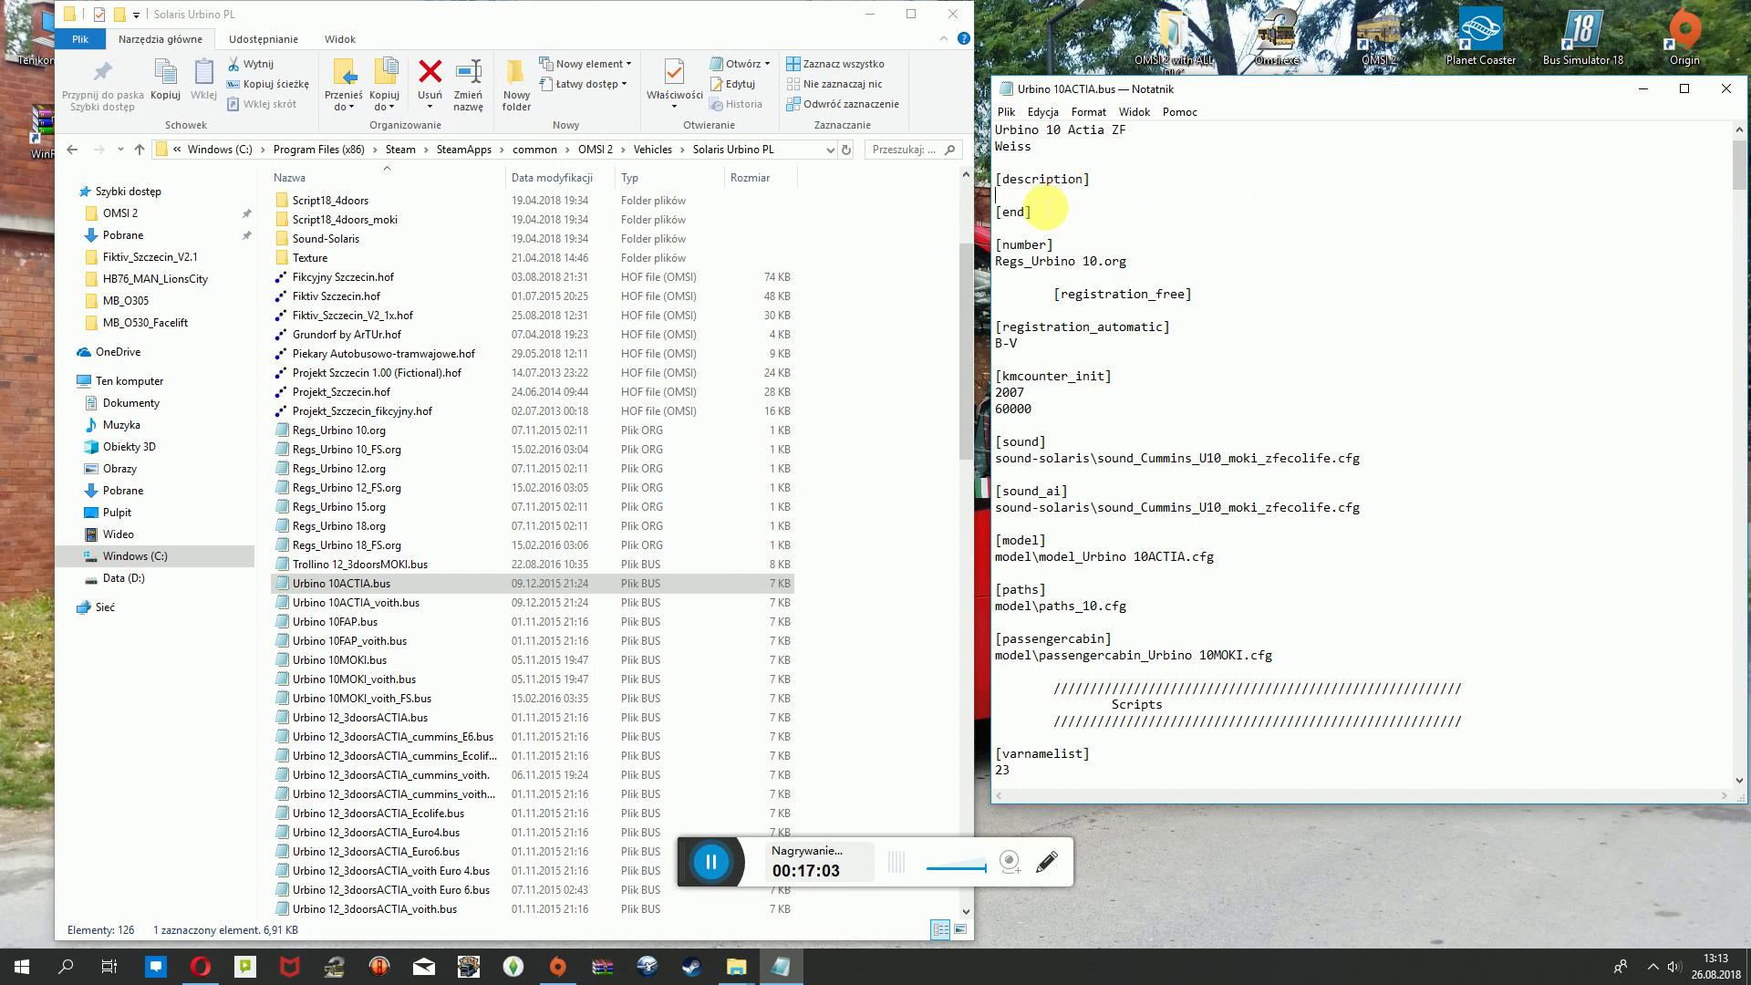
pyautogui.rightClick(1044, 196)
pyautogui.click(1127, 281)
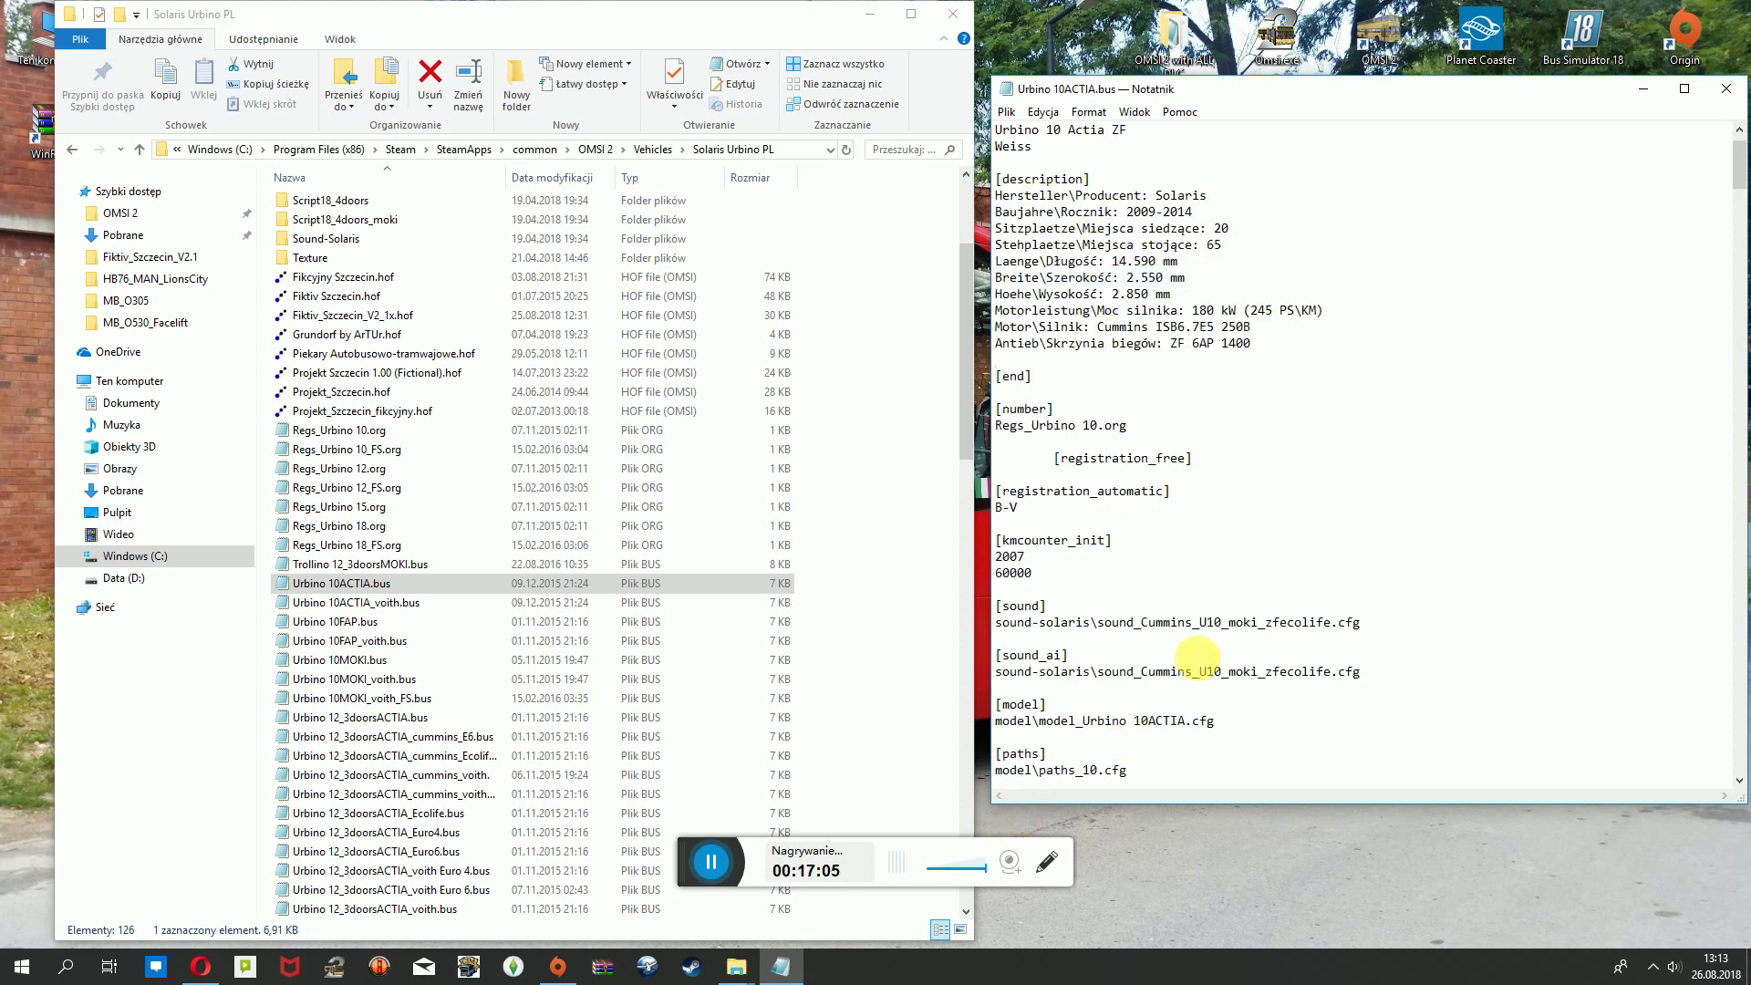
# Remove the blank line between the vehicle details and the [end] tag.
pyautogui.scroll(-1, 1205, 566)
pyautogui.press('BackSpace')
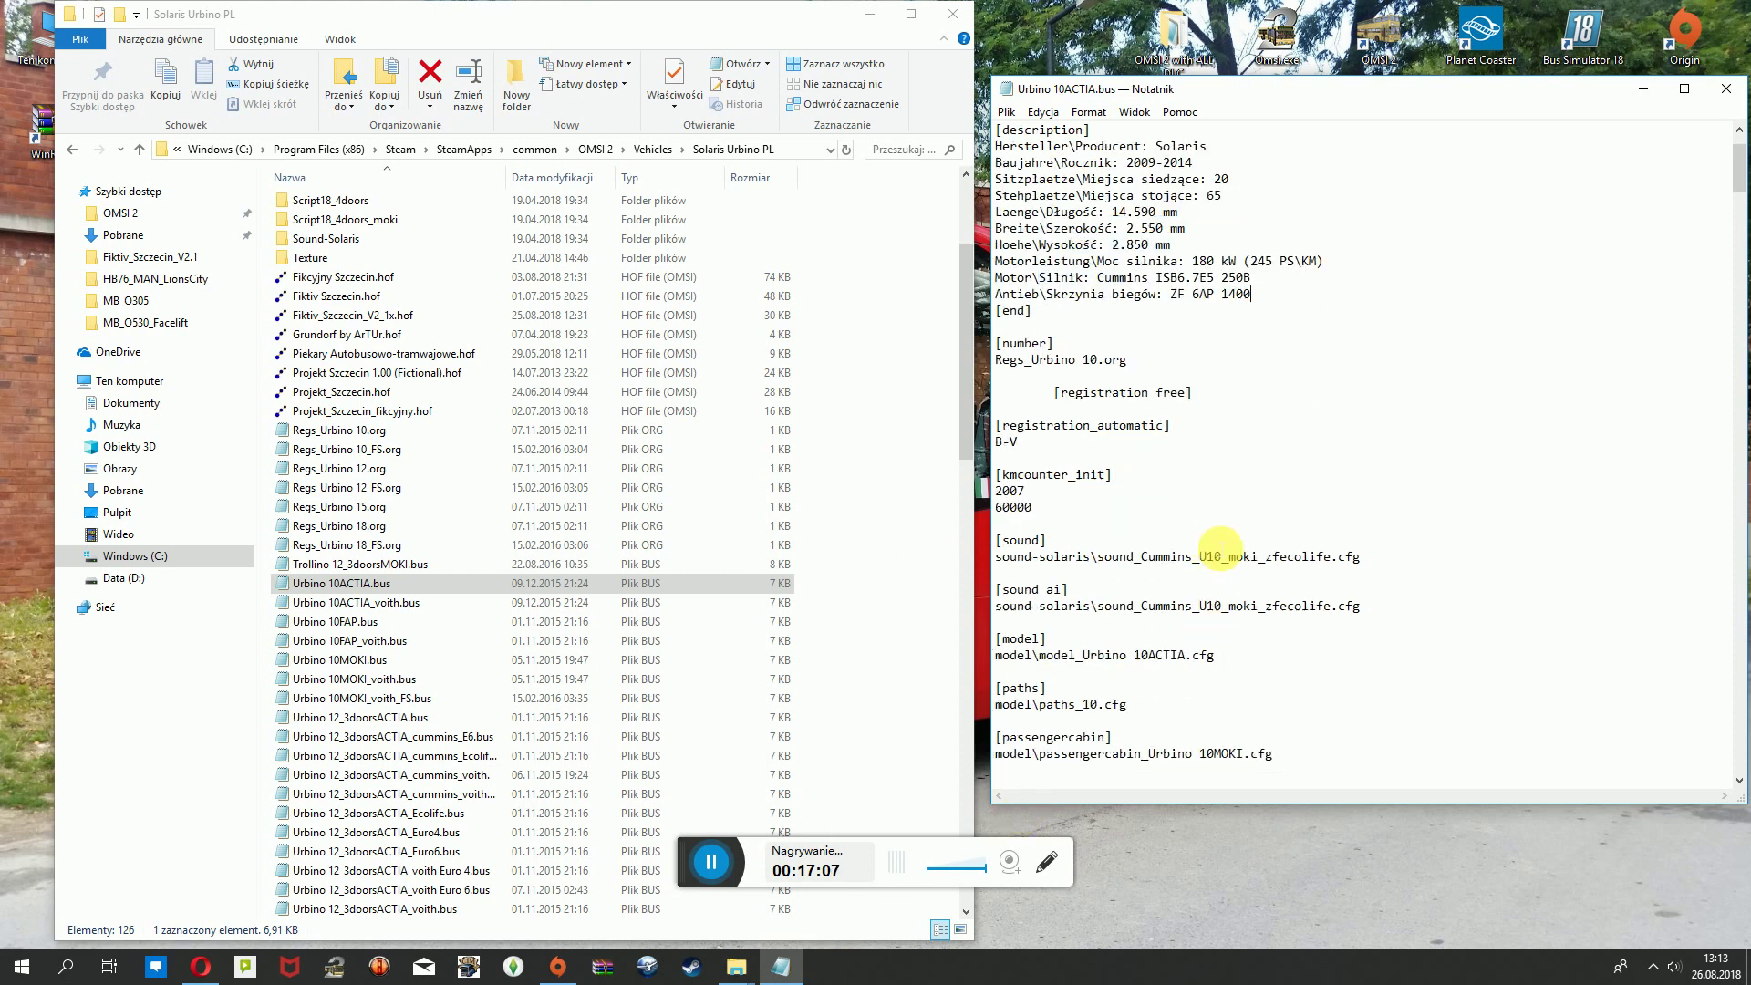
# Look over the sound, model, script and camera sections of Urbino 10ACTIA.bus, and close the file with its changes saved.
pyautogui.scroll(-1, 1243, 401)
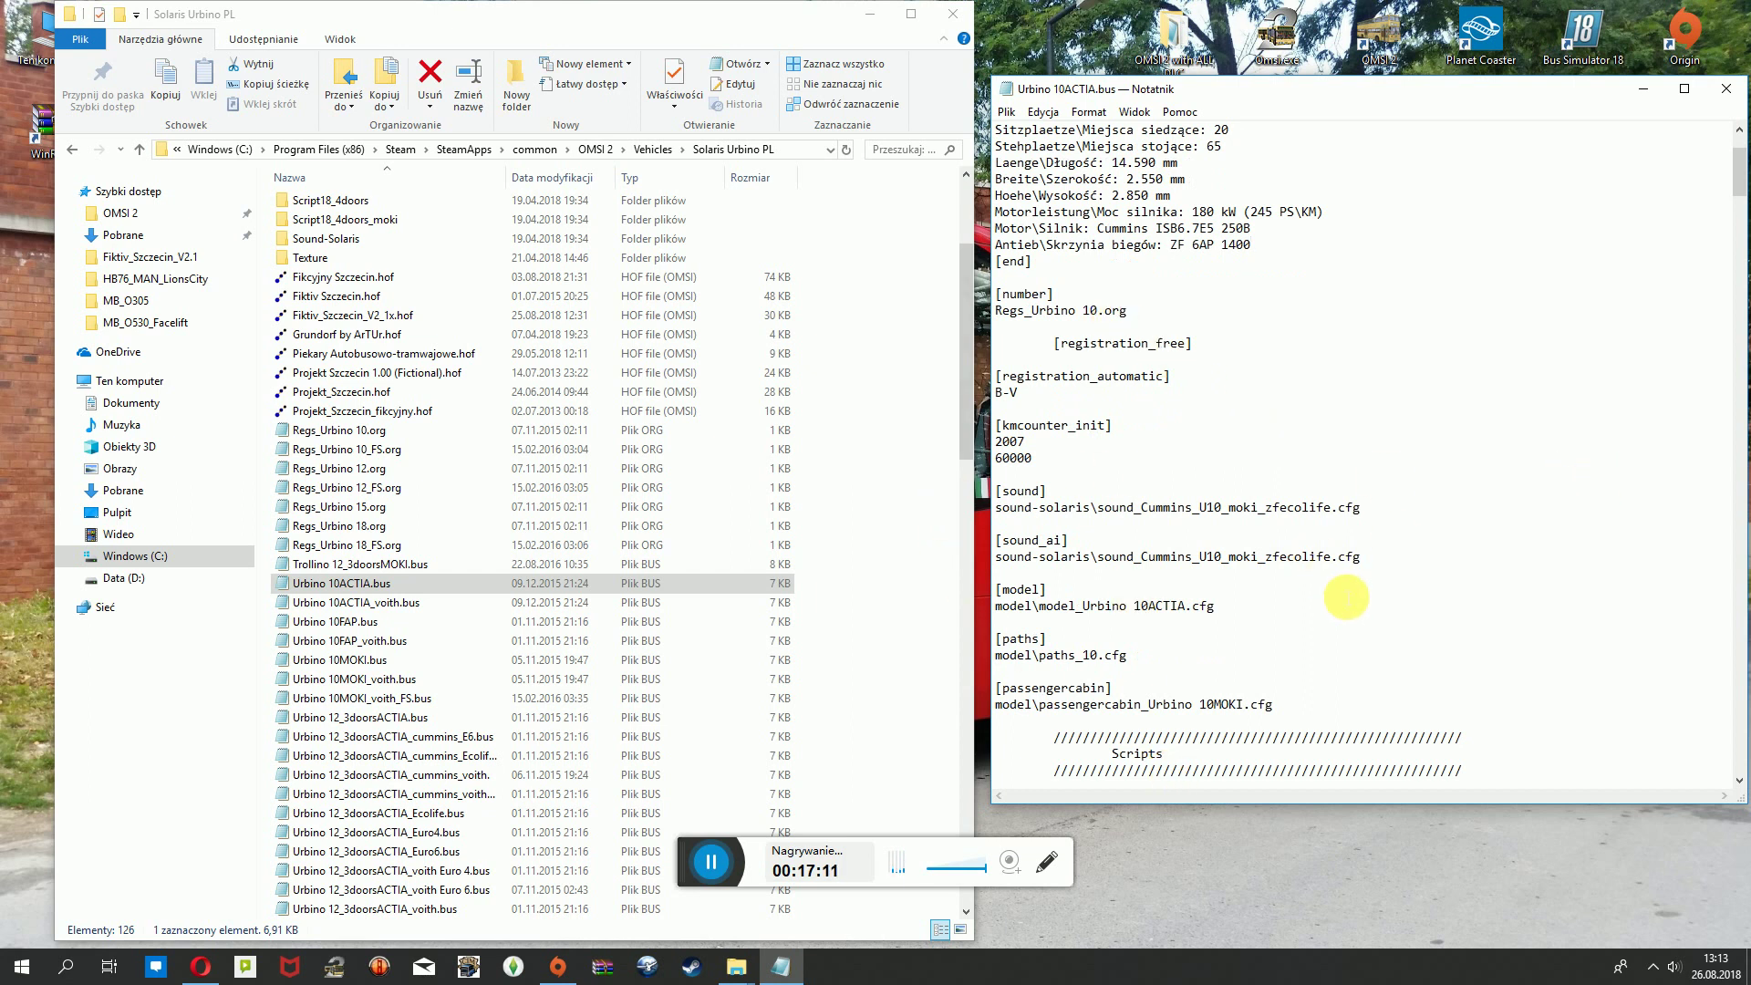
pyautogui.scroll(-7, 1346, 597)
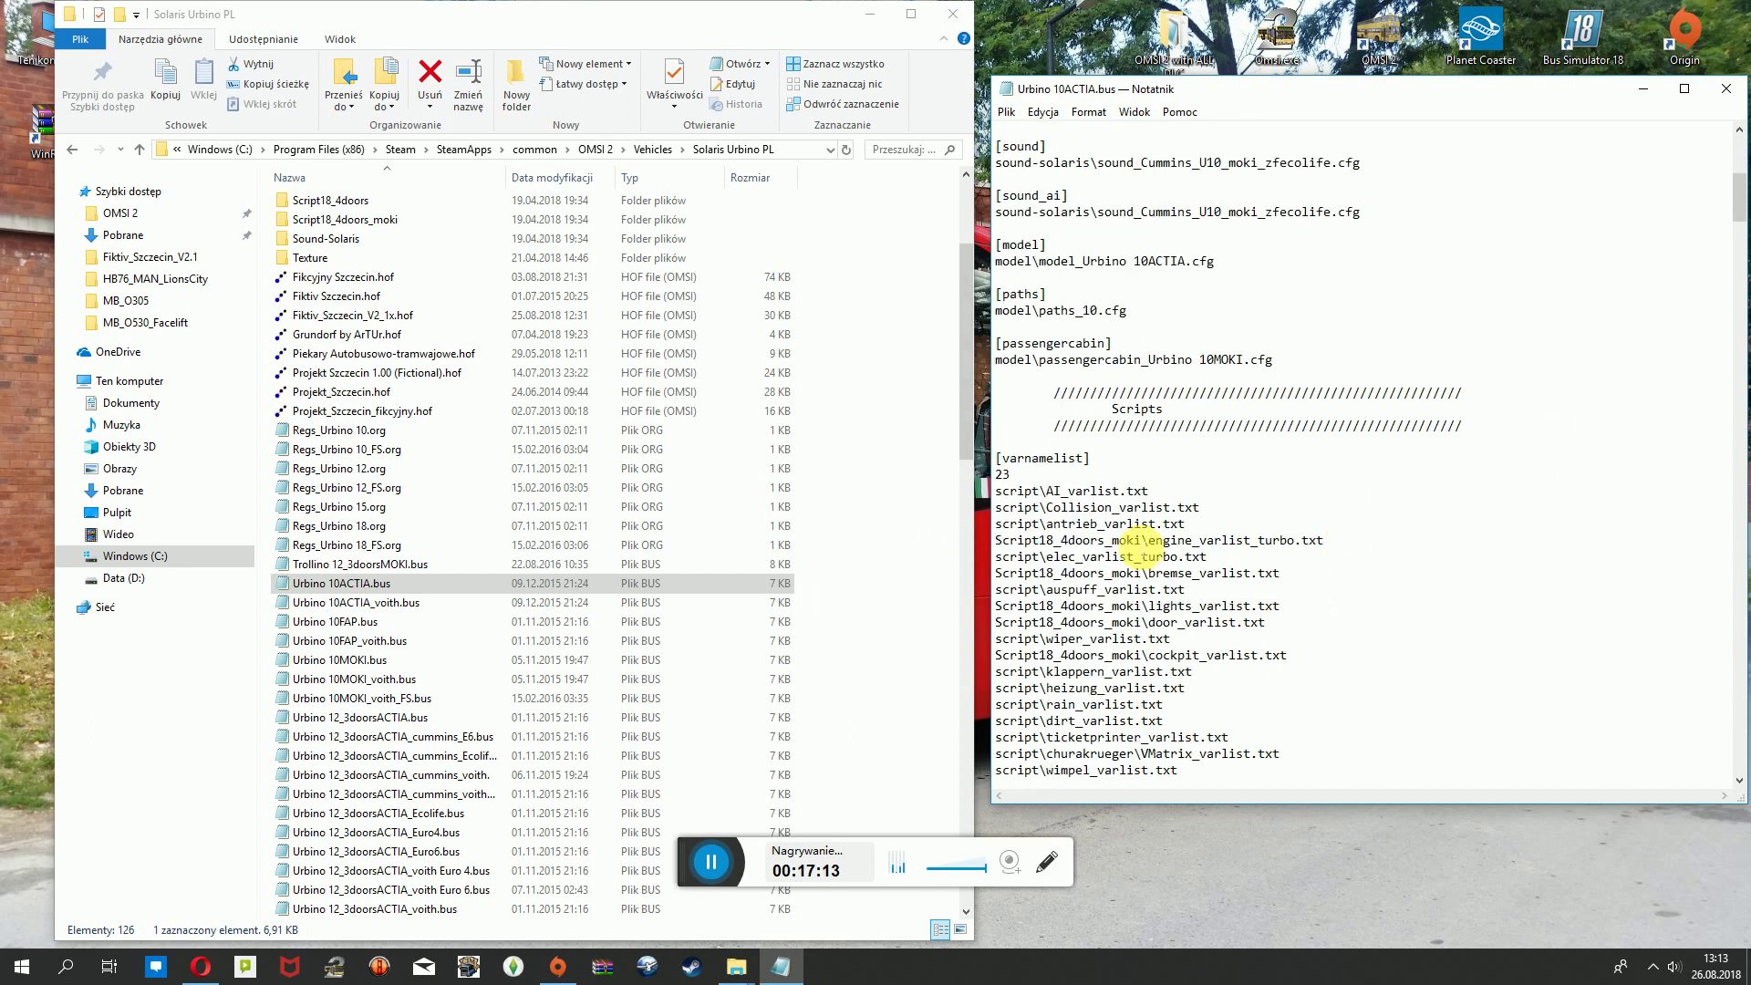
pyautogui.scroll(-10, 1026, 499)
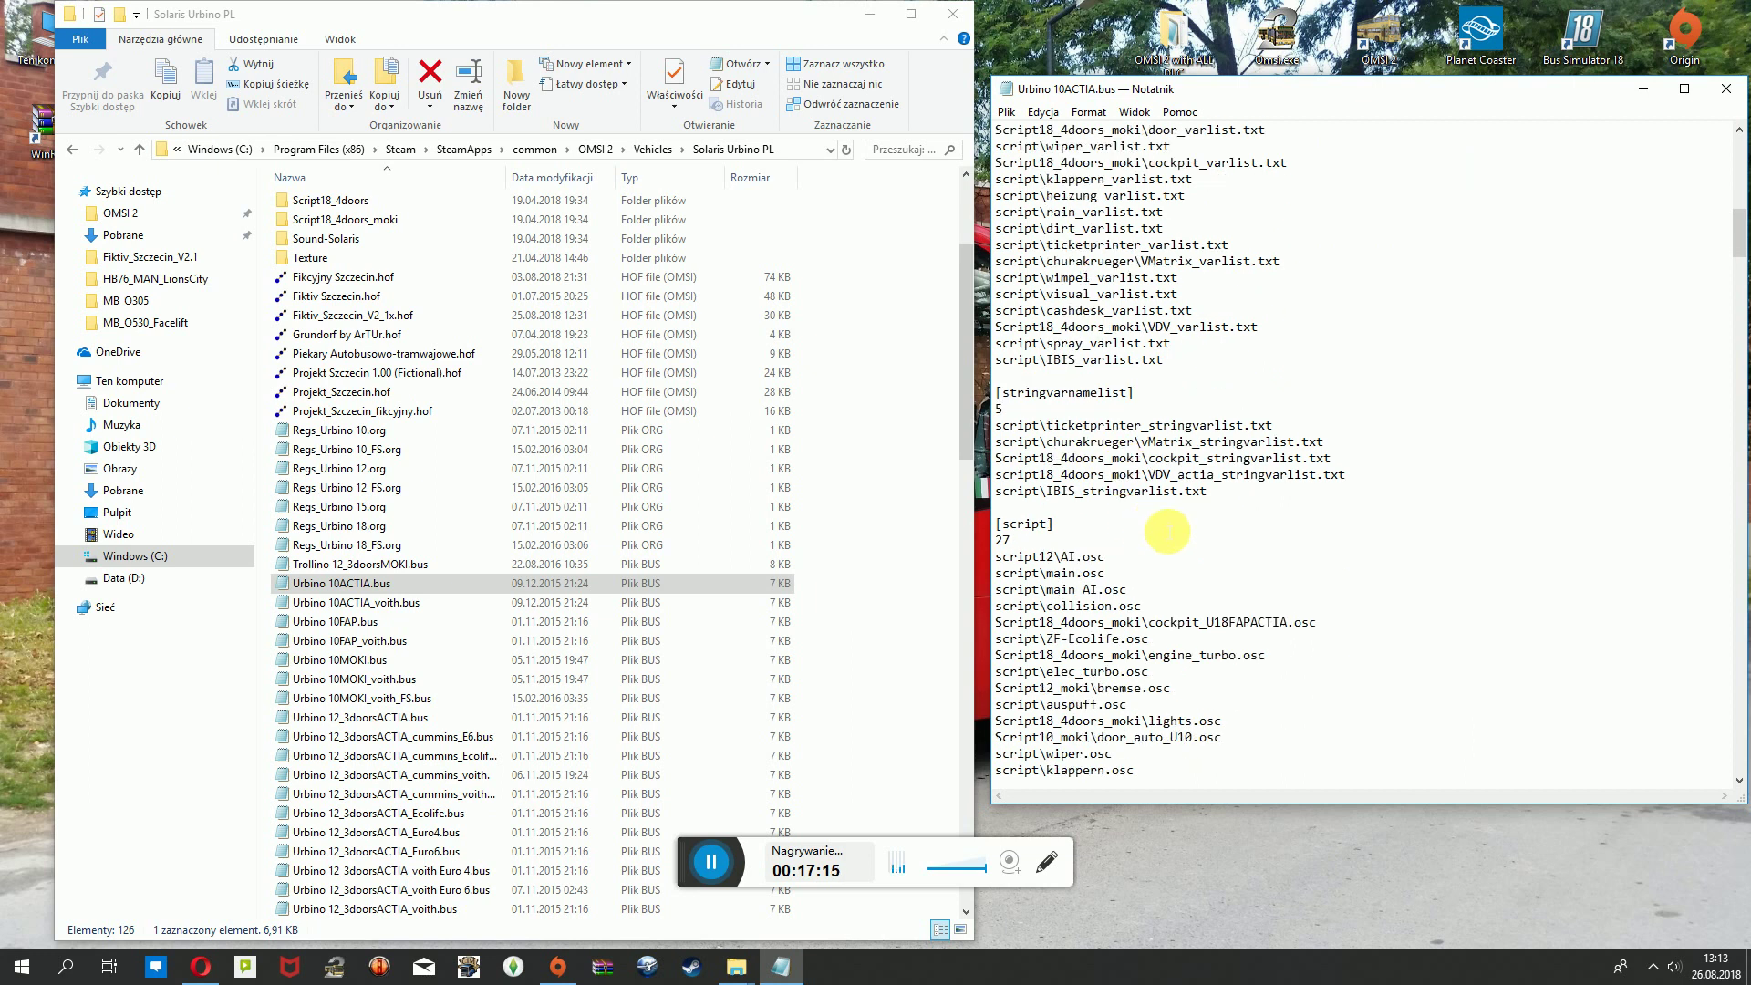
pyautogui.scroll(1, 1168, 540)
pyautogui.scroll(-15, 1168, 540)
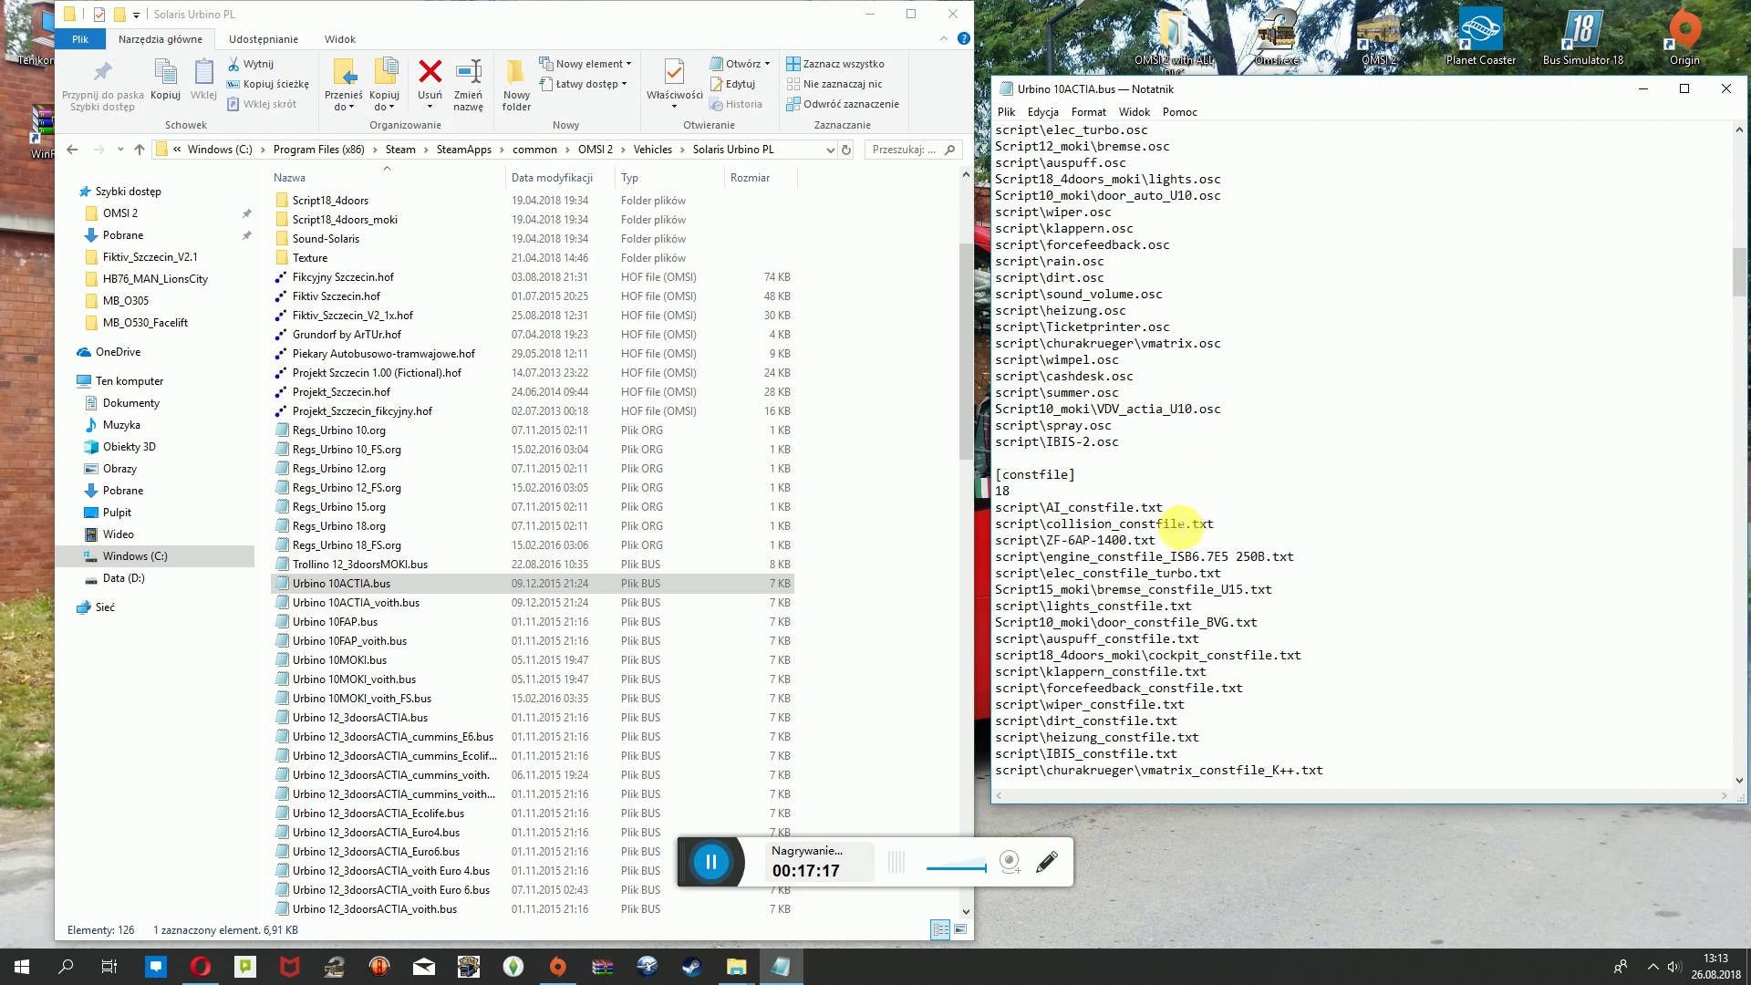
pyautogui.scroll(-20, 1177, 531)
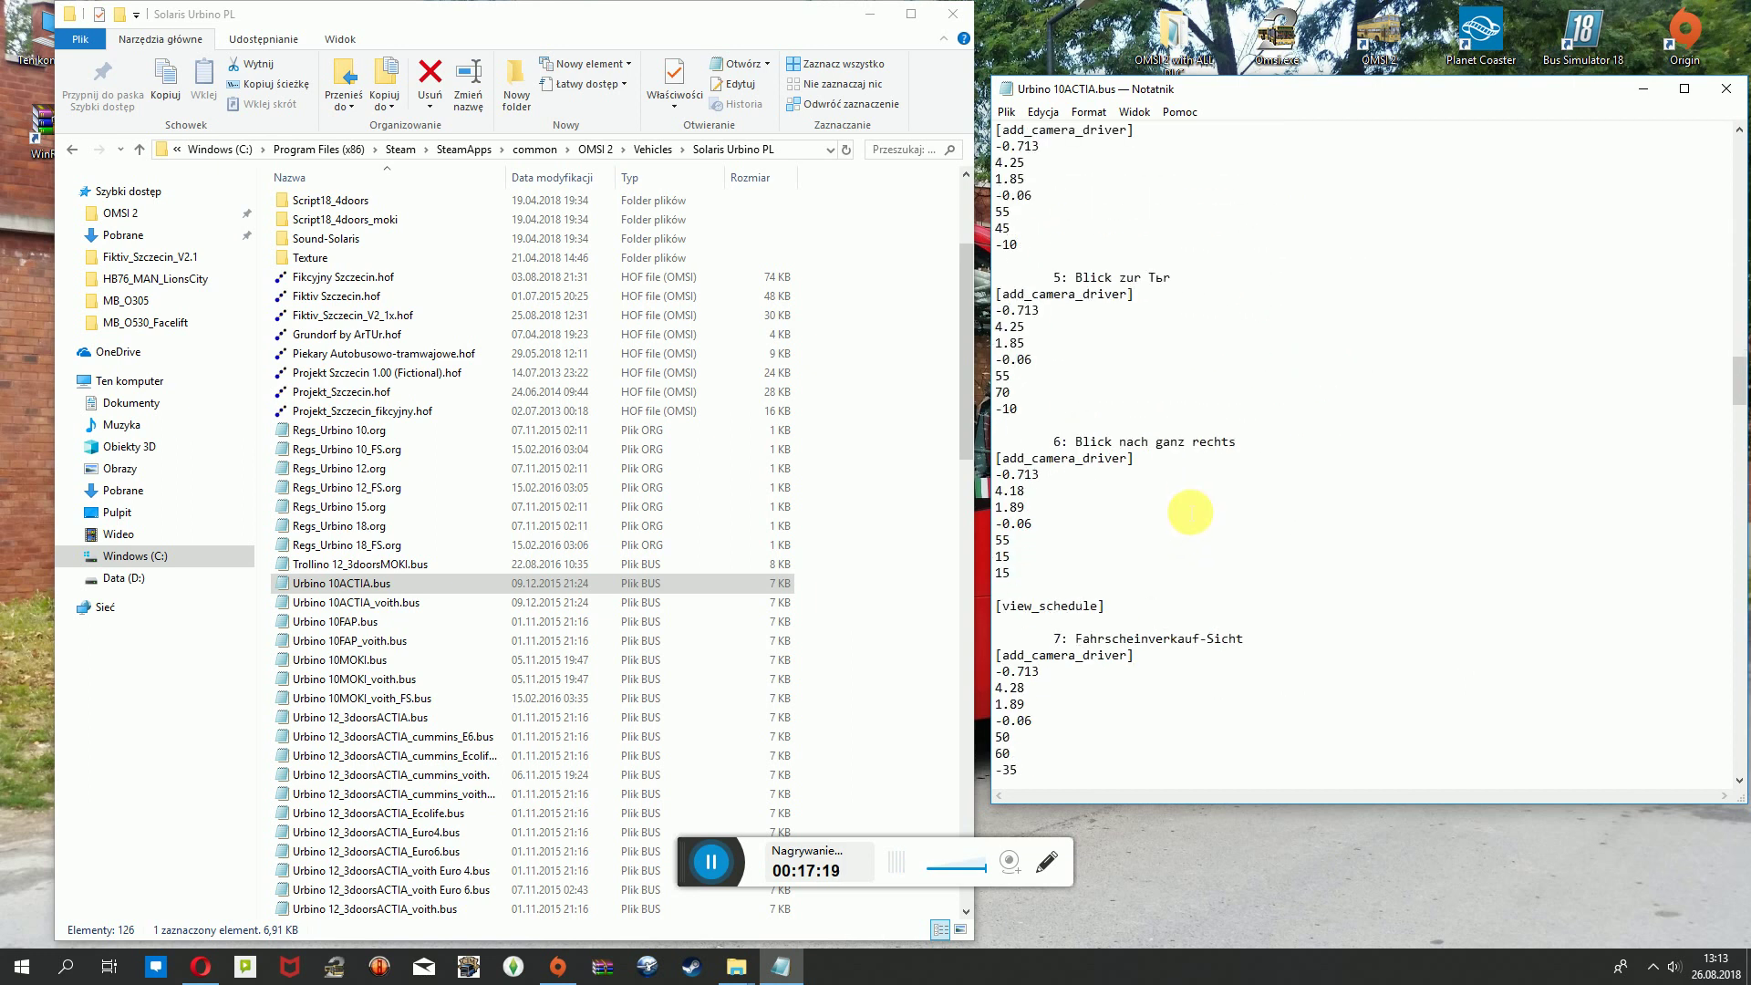
pyautogui.scroll(-17, 1209, 529)
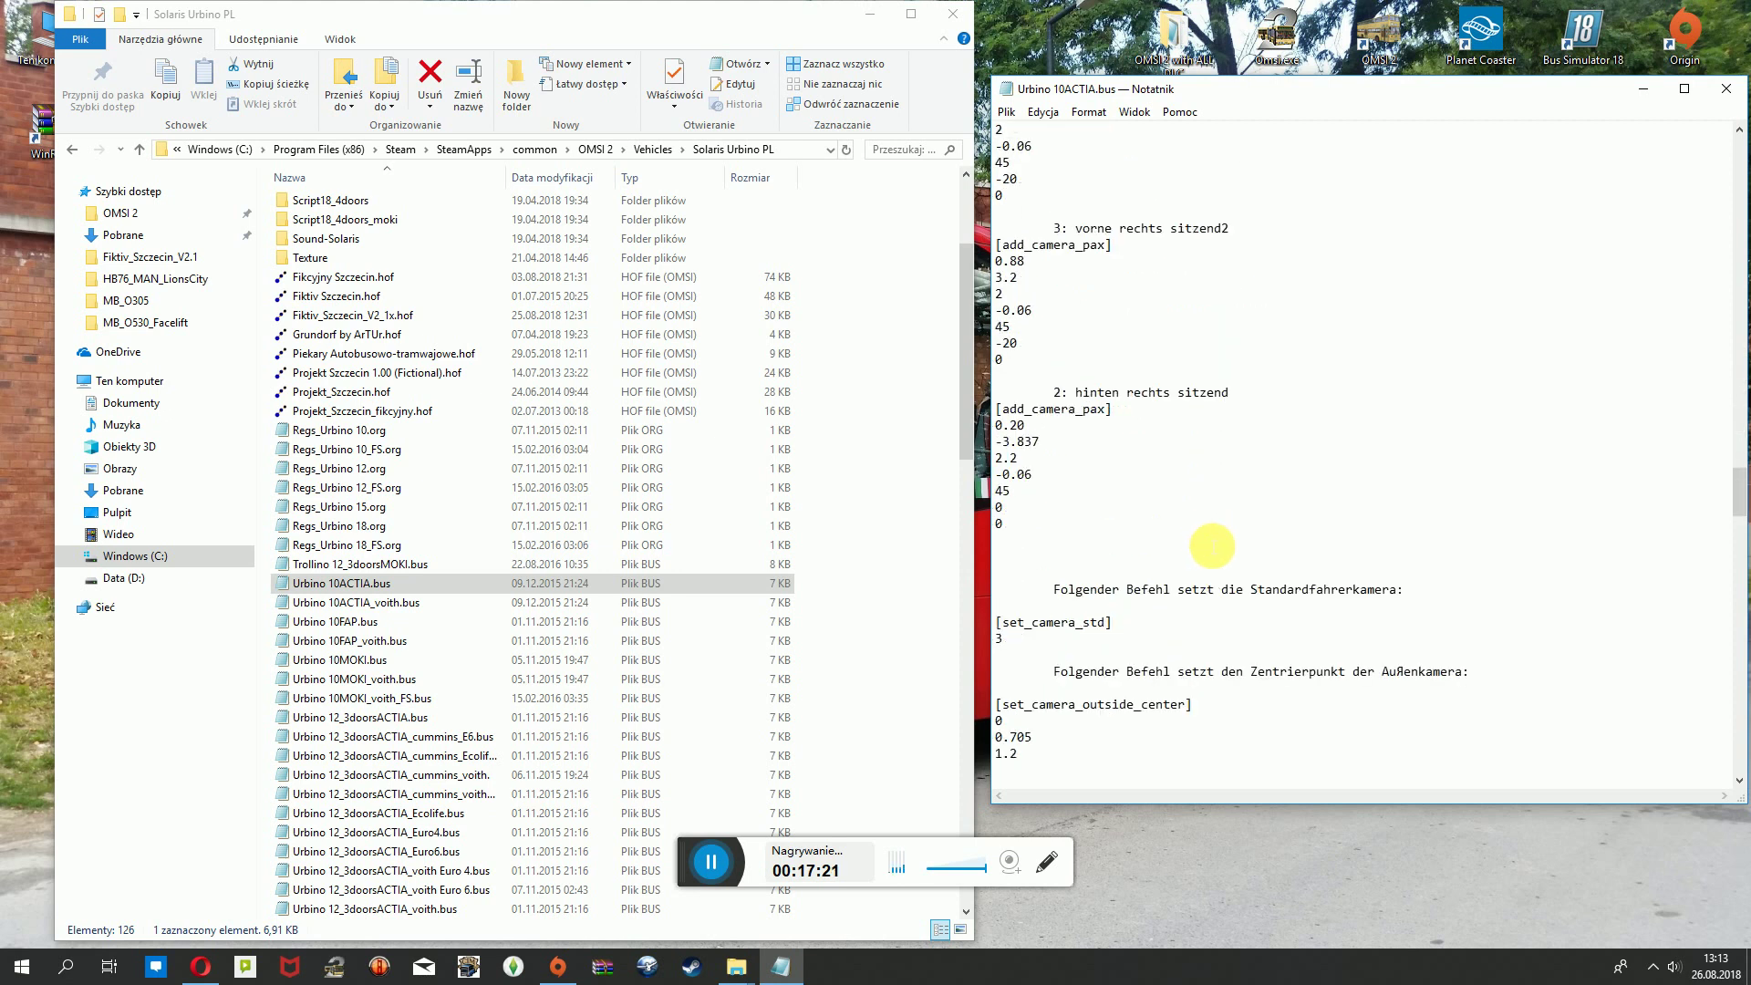
pyautogui.moveTo(1740, 518); pyautogui.dragTo(1740, 155)
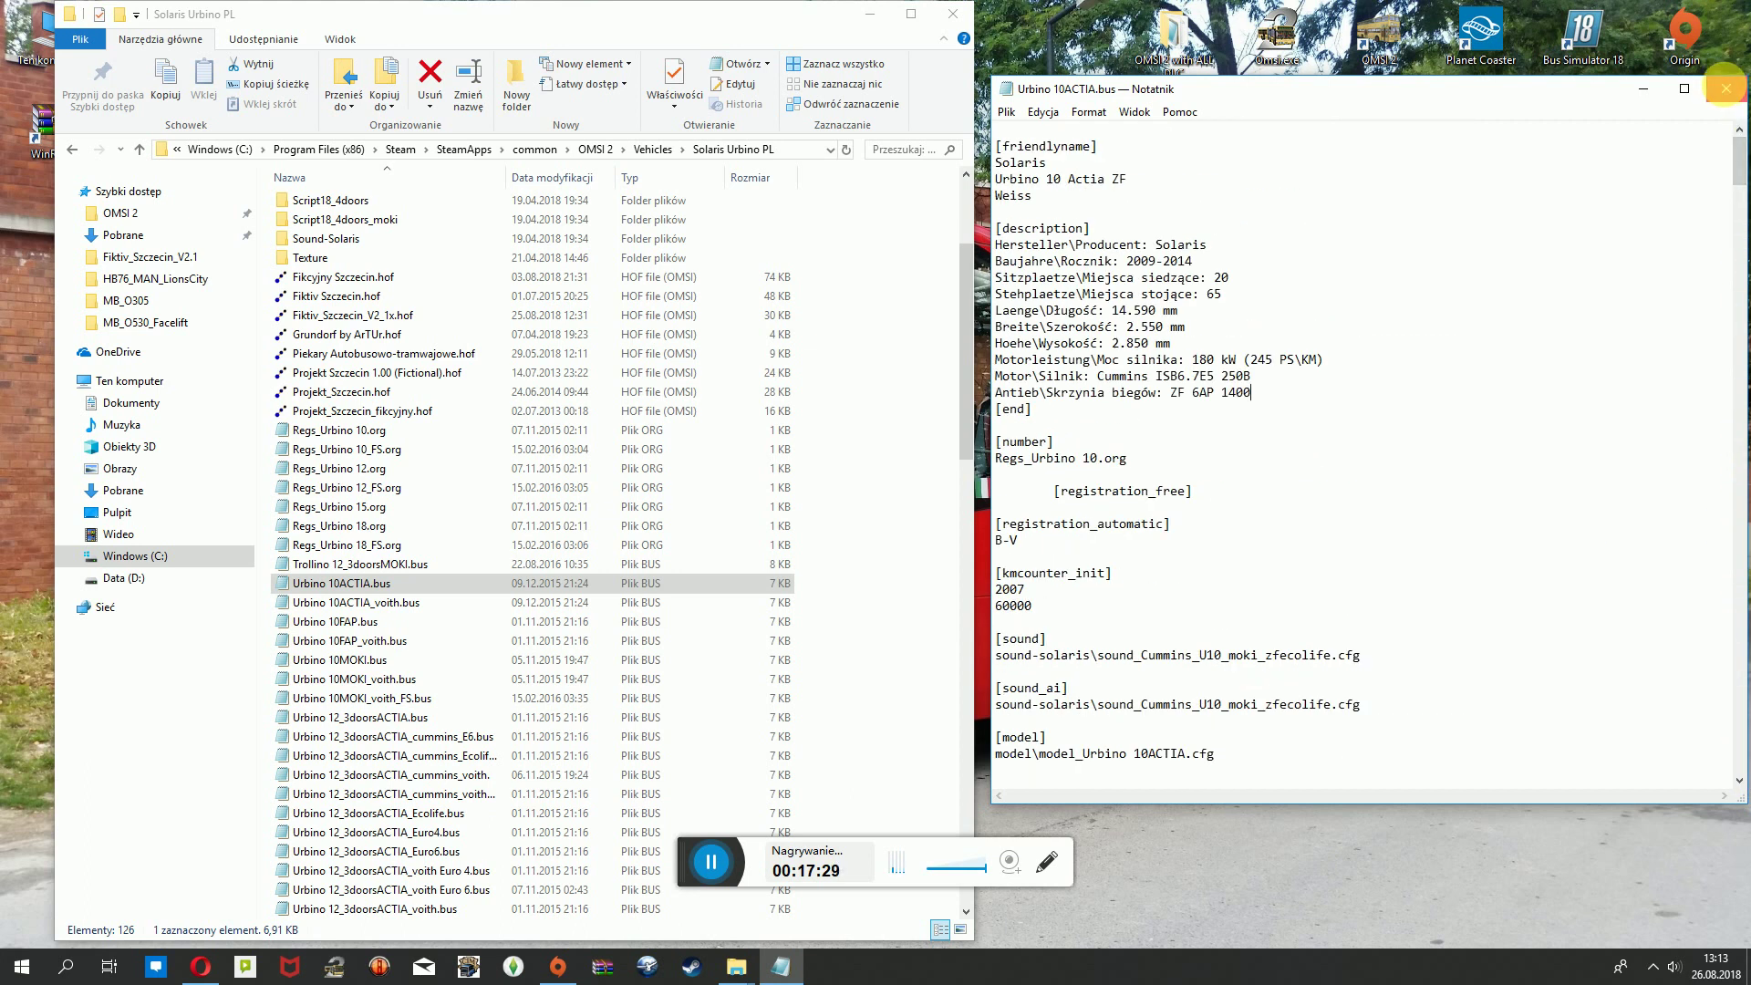
pyautogui.click(1726, 91)
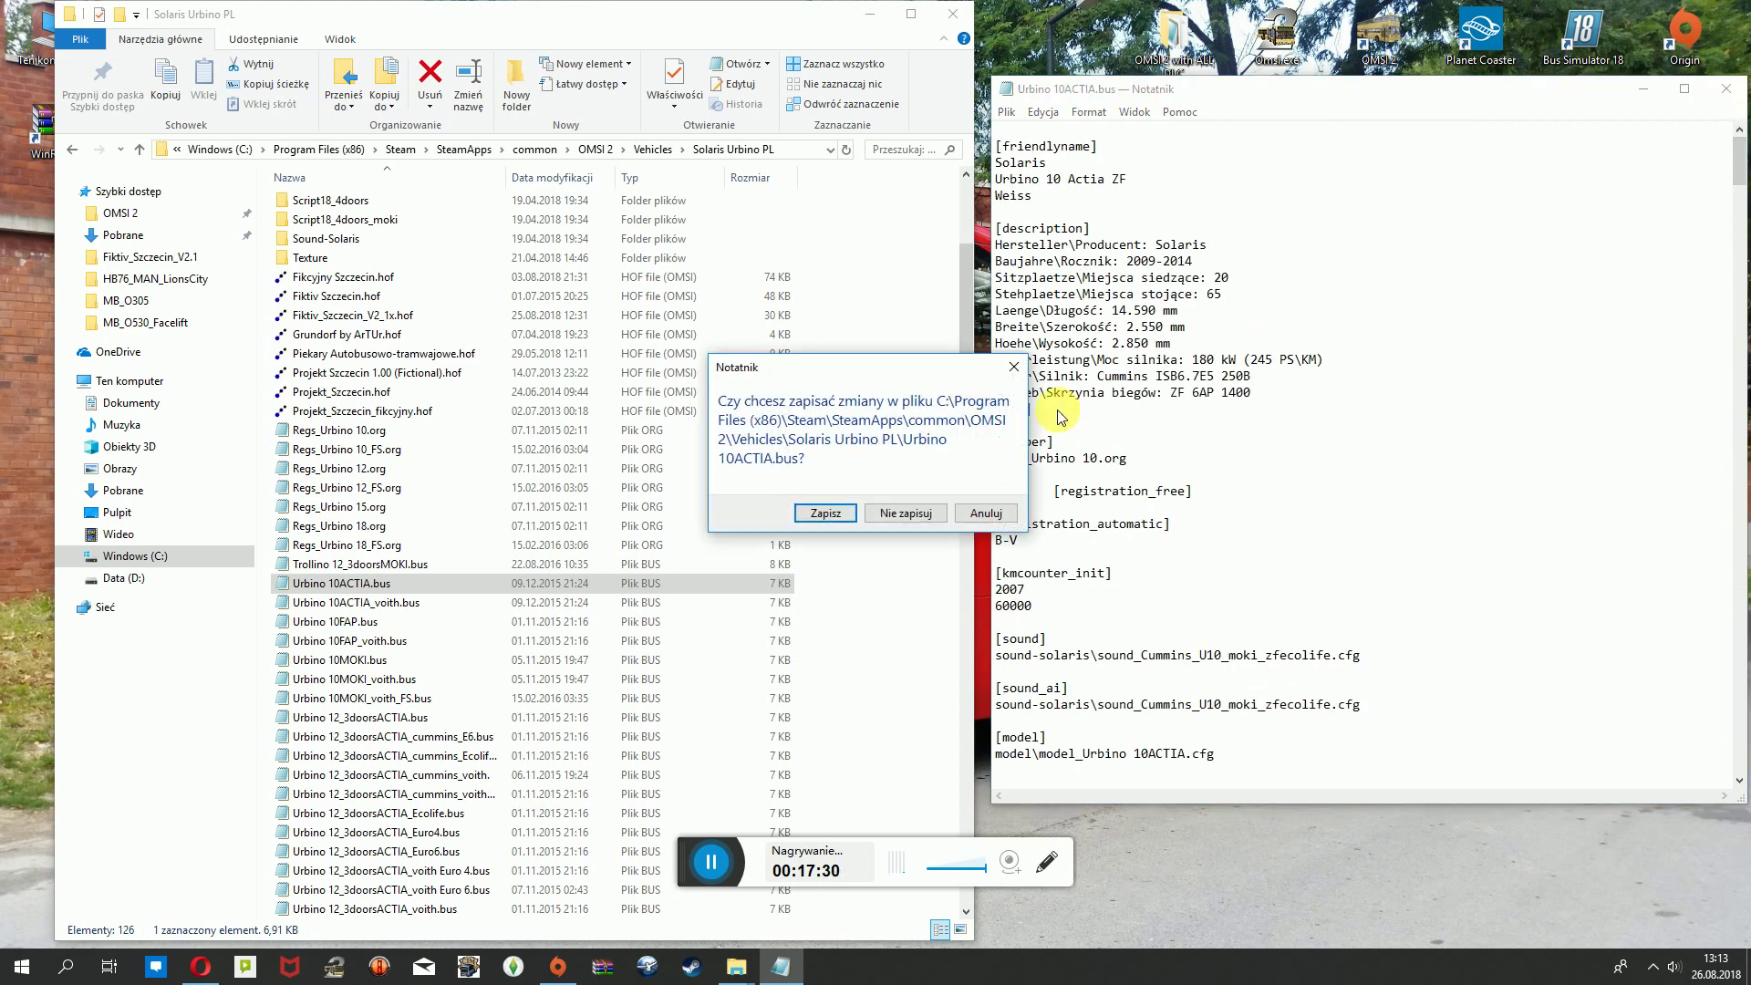
pyautogui.click(832, 514)
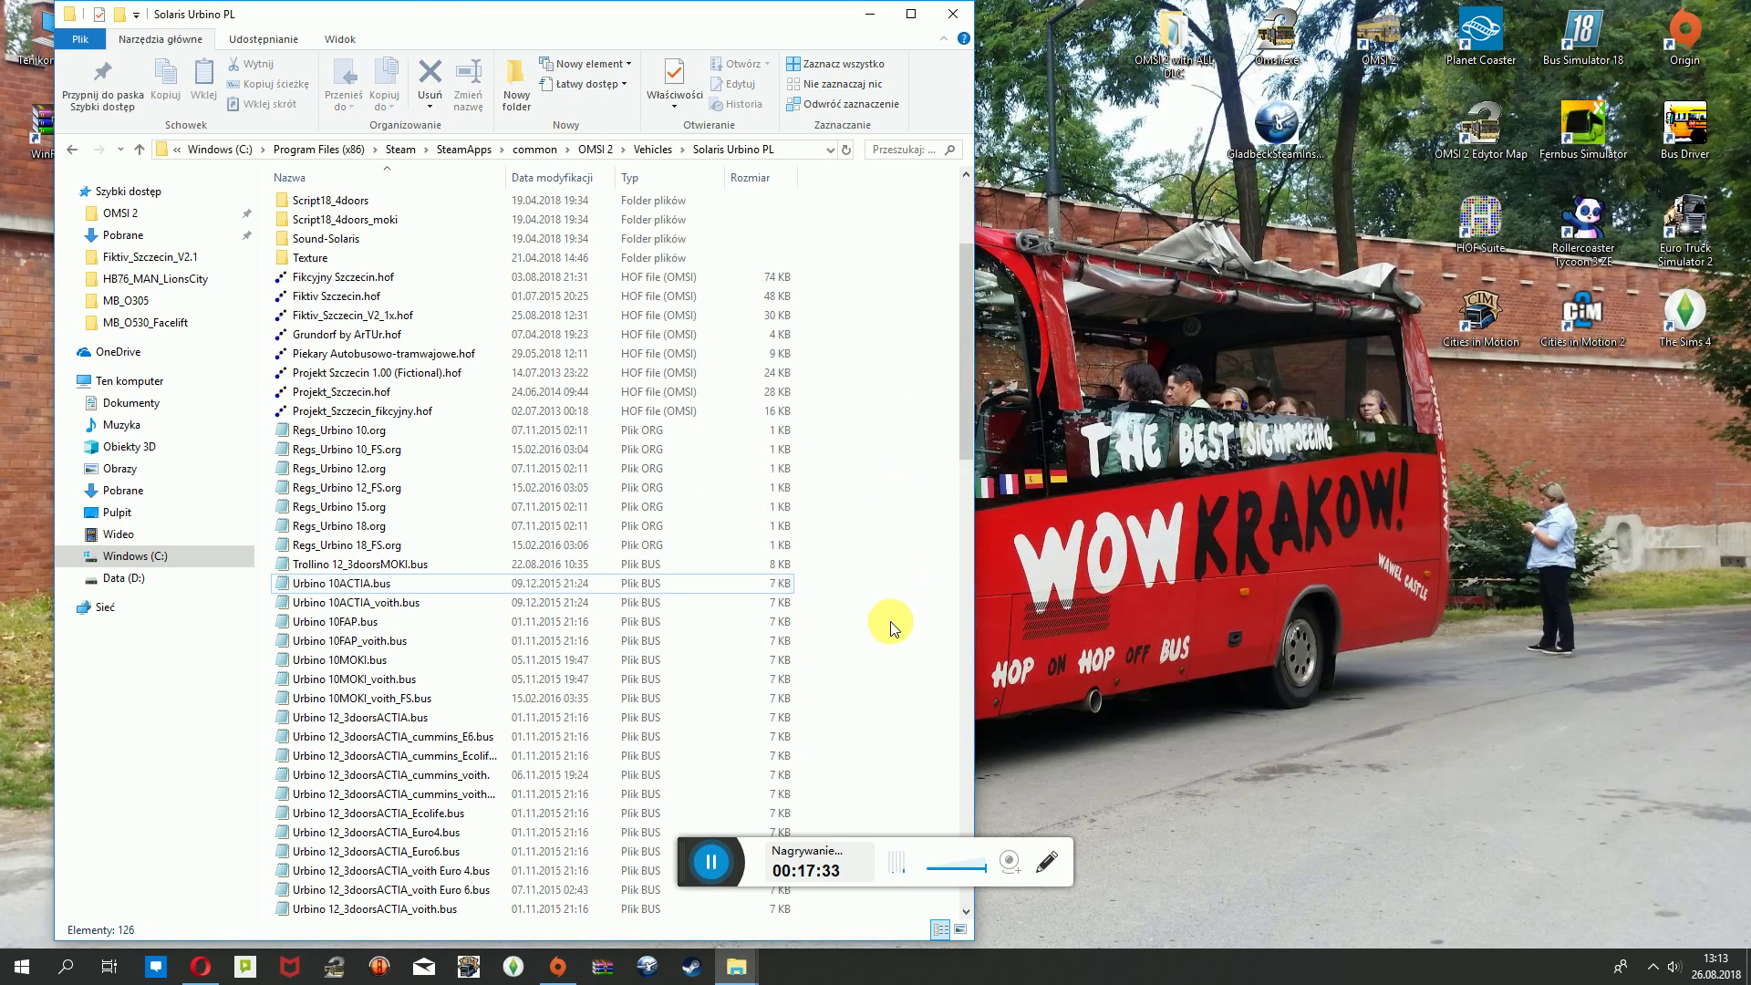
# Look over the remaining .bus files and the contents of the Texture folder, and return to the Solaris Urbino PL folder.
pyautogui.scroll(-6, 675, 592)
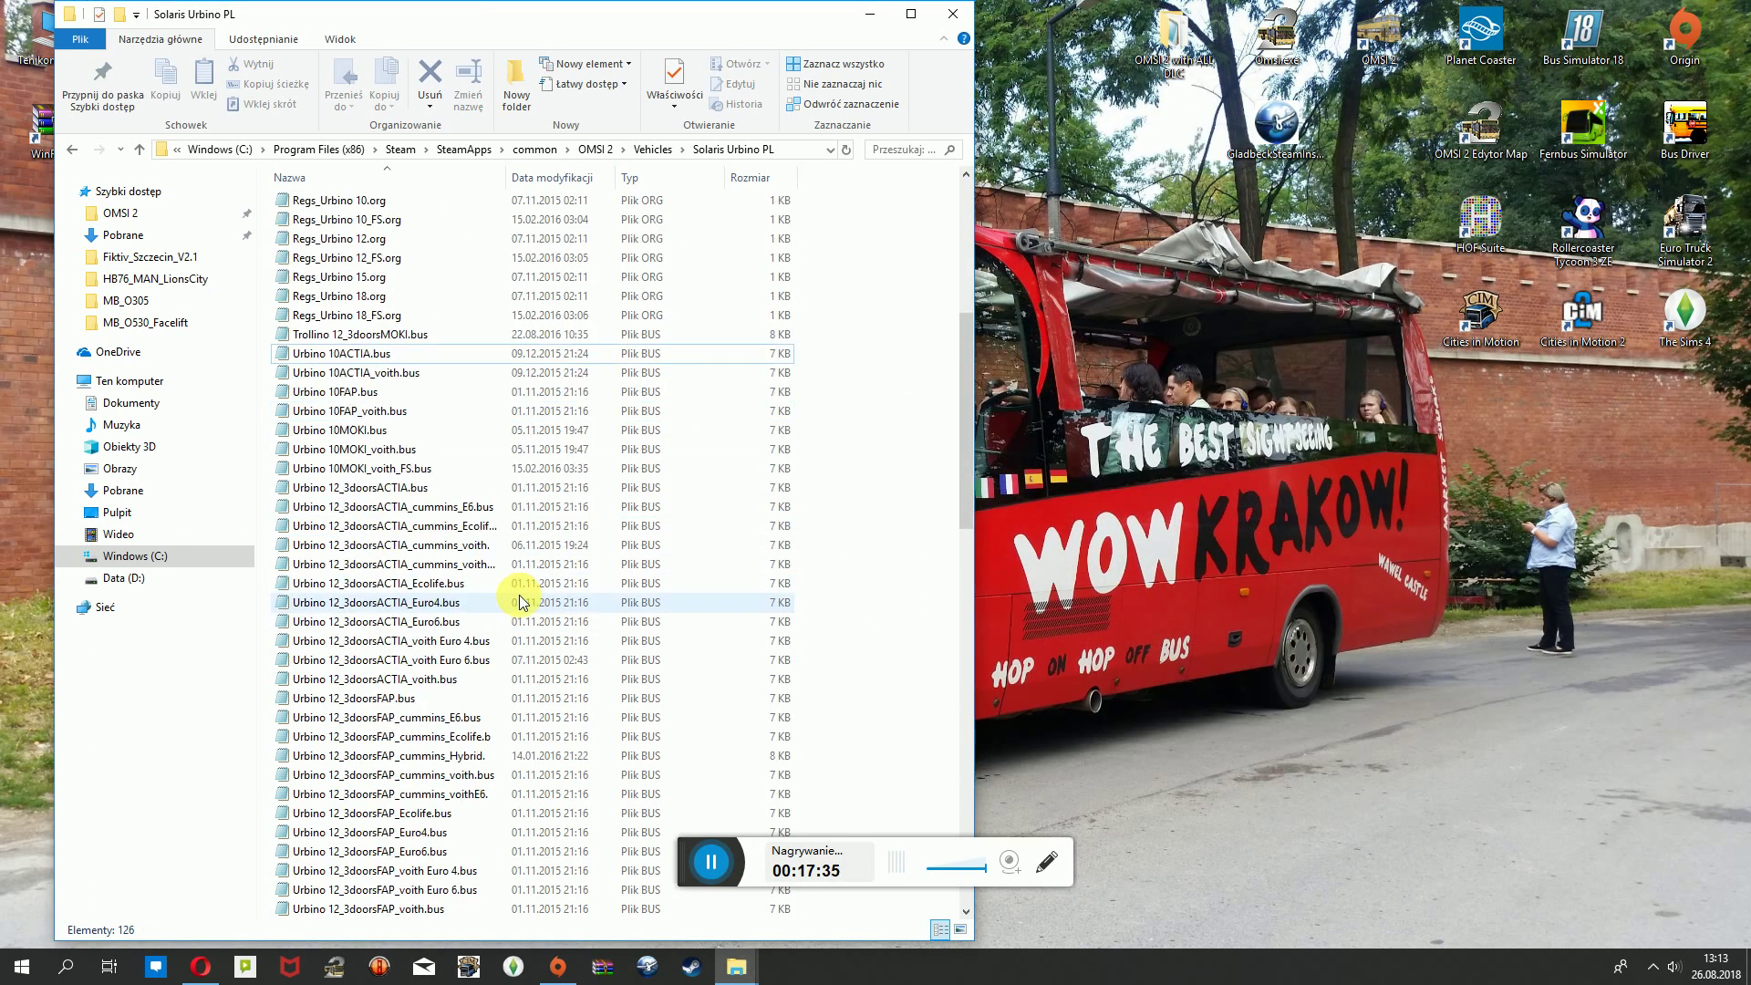
pyautogui.scroll(-19, 527, 607)
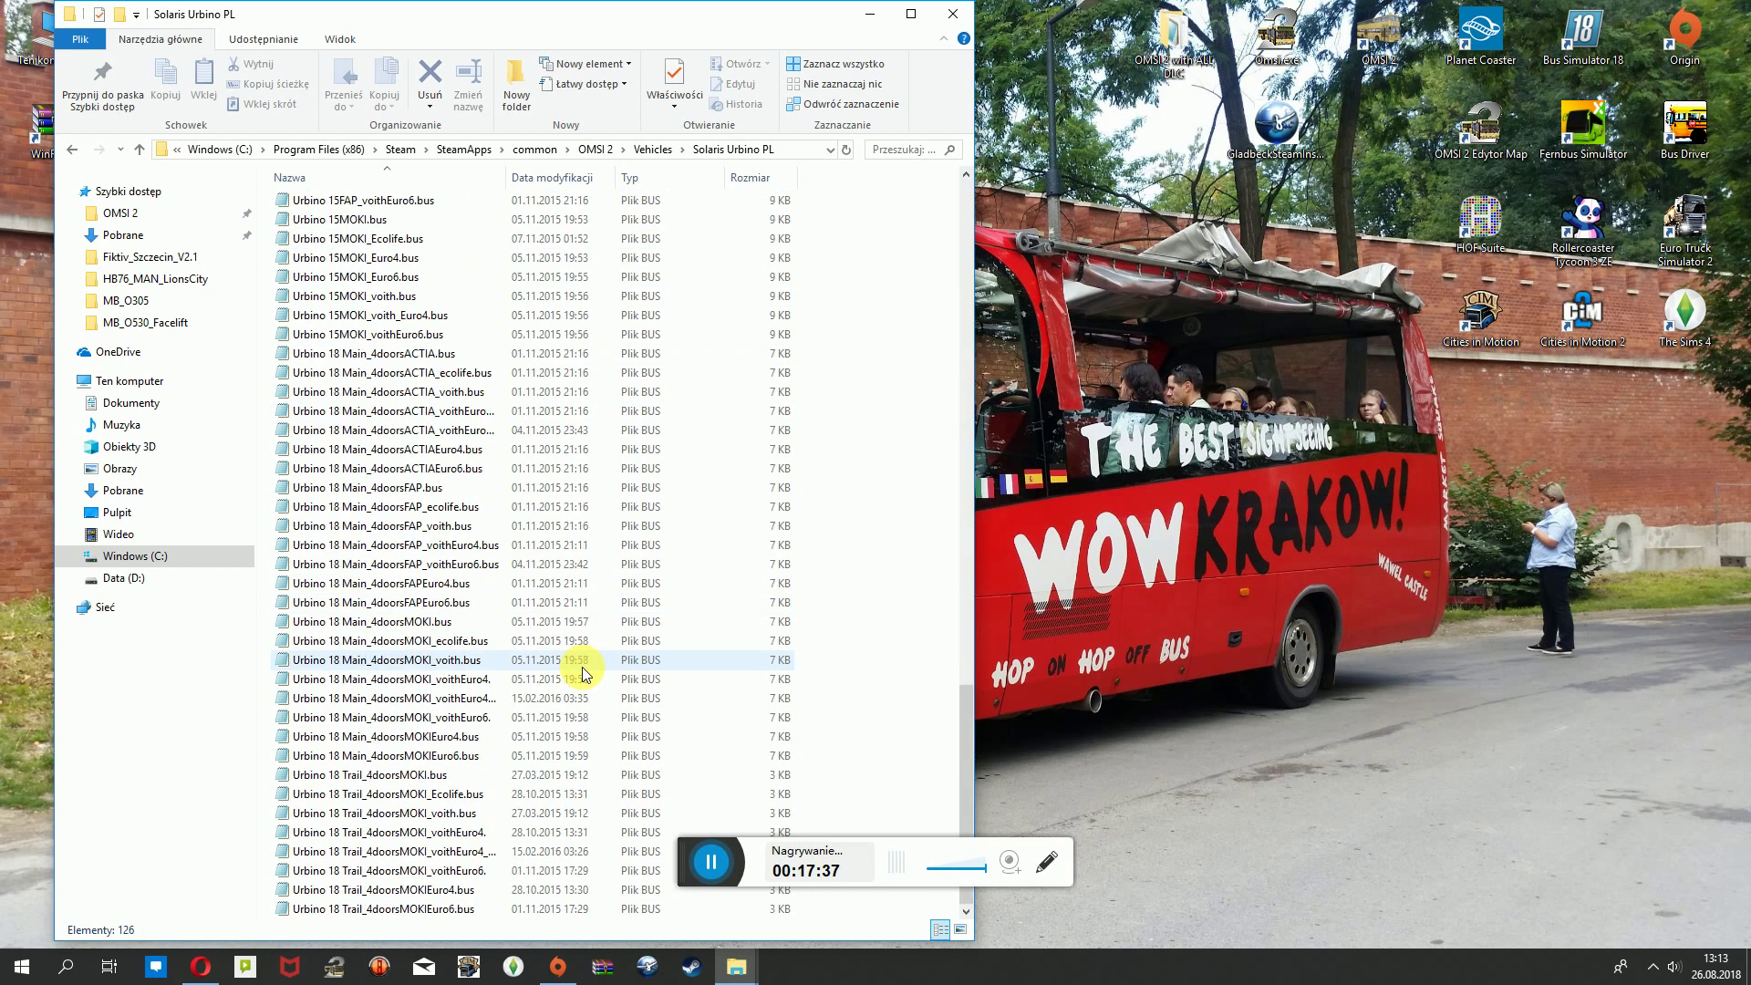
pyautogui.scroll(20, 820, 606)
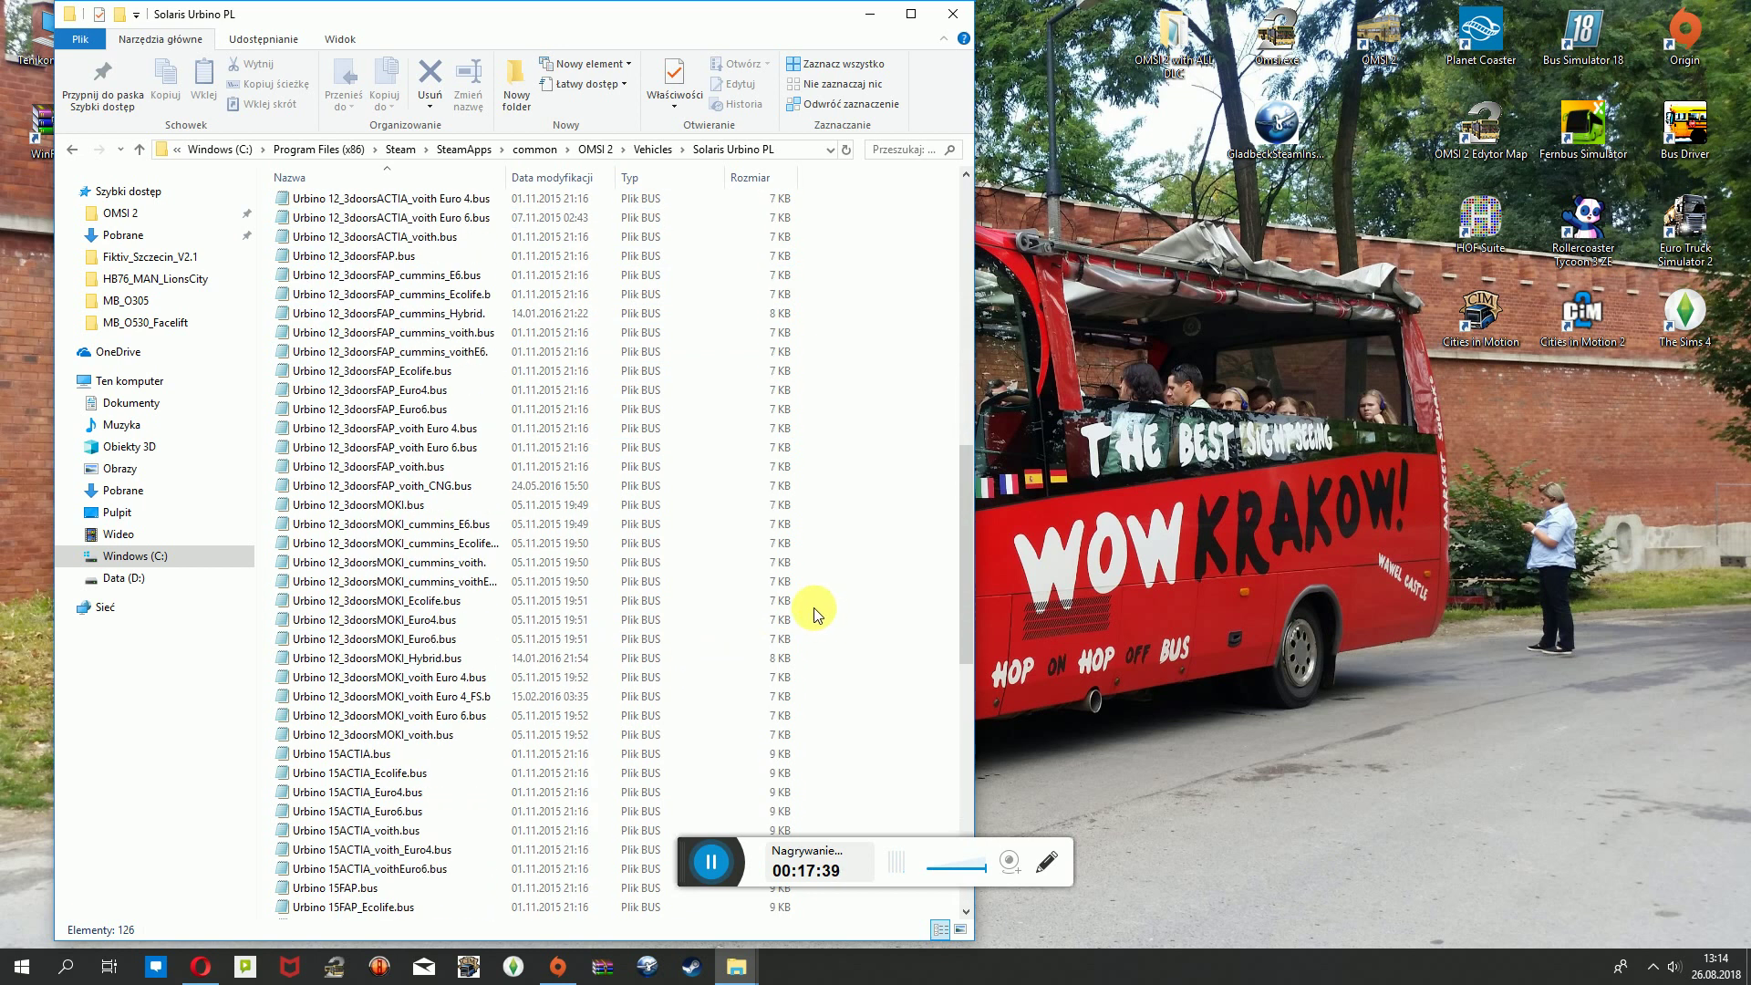
pyautogui.scroll(4, 821, 606)
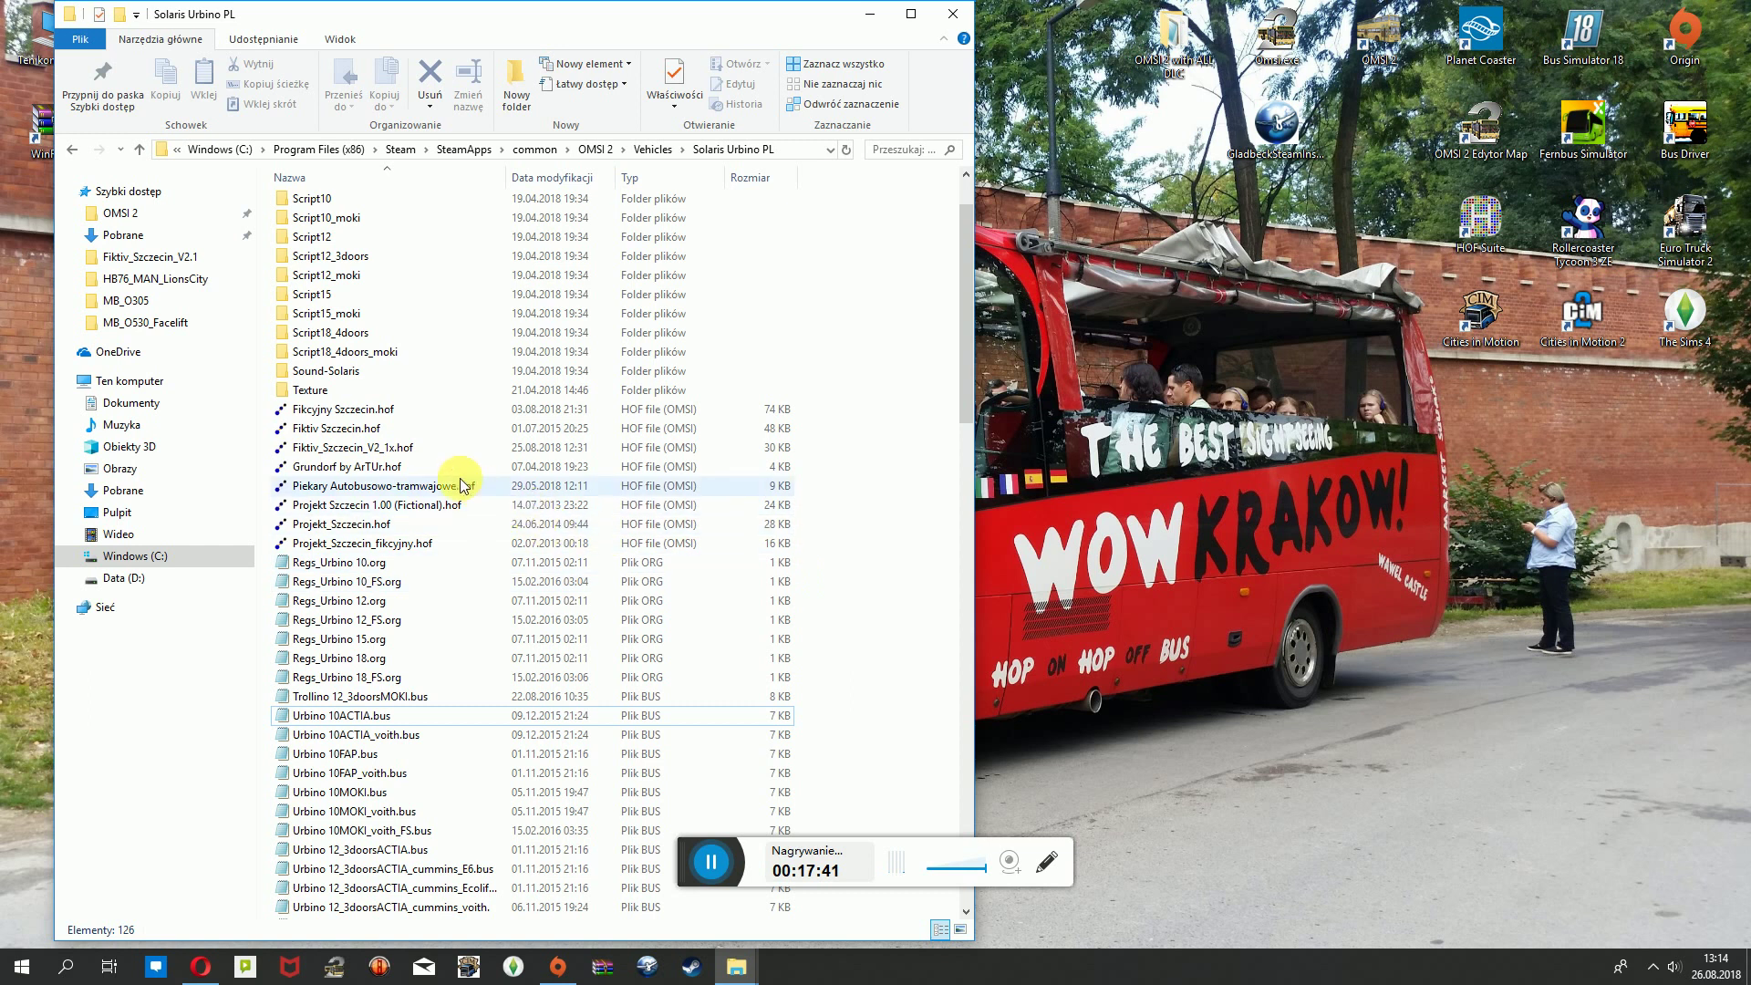
pyautogui.doubleClick(361, 390)
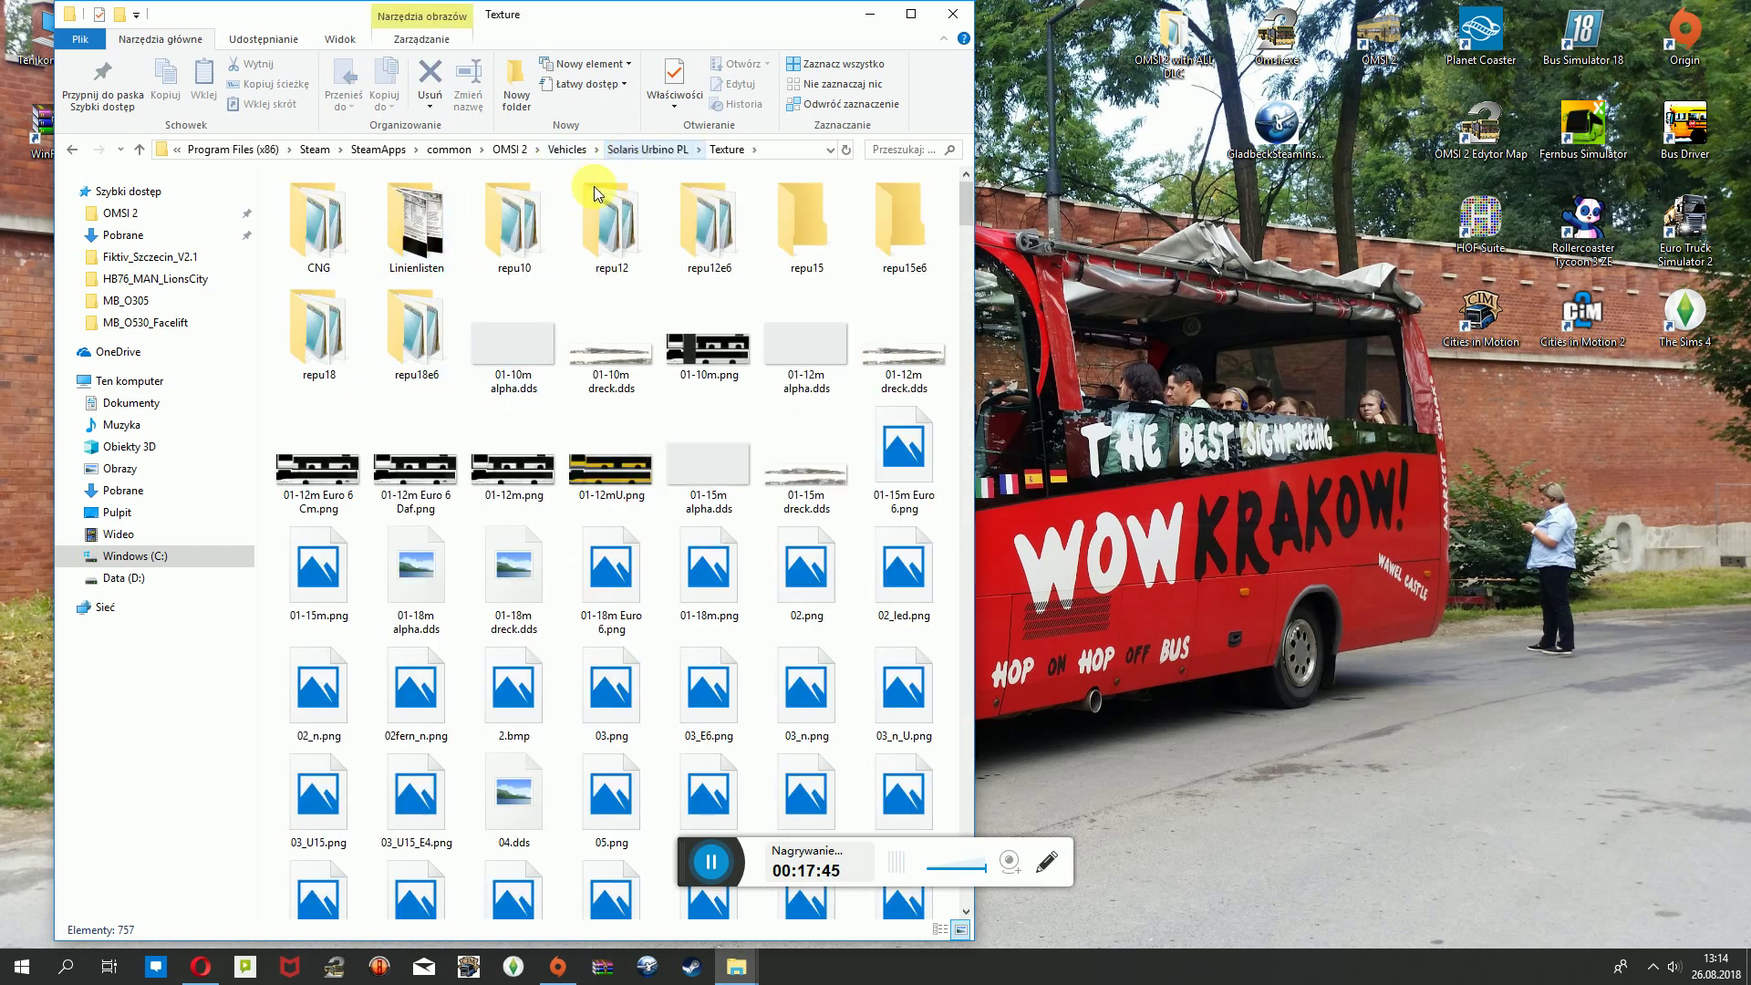
pyautogui.click(634, 149)
pyautogui.click(881, 310)
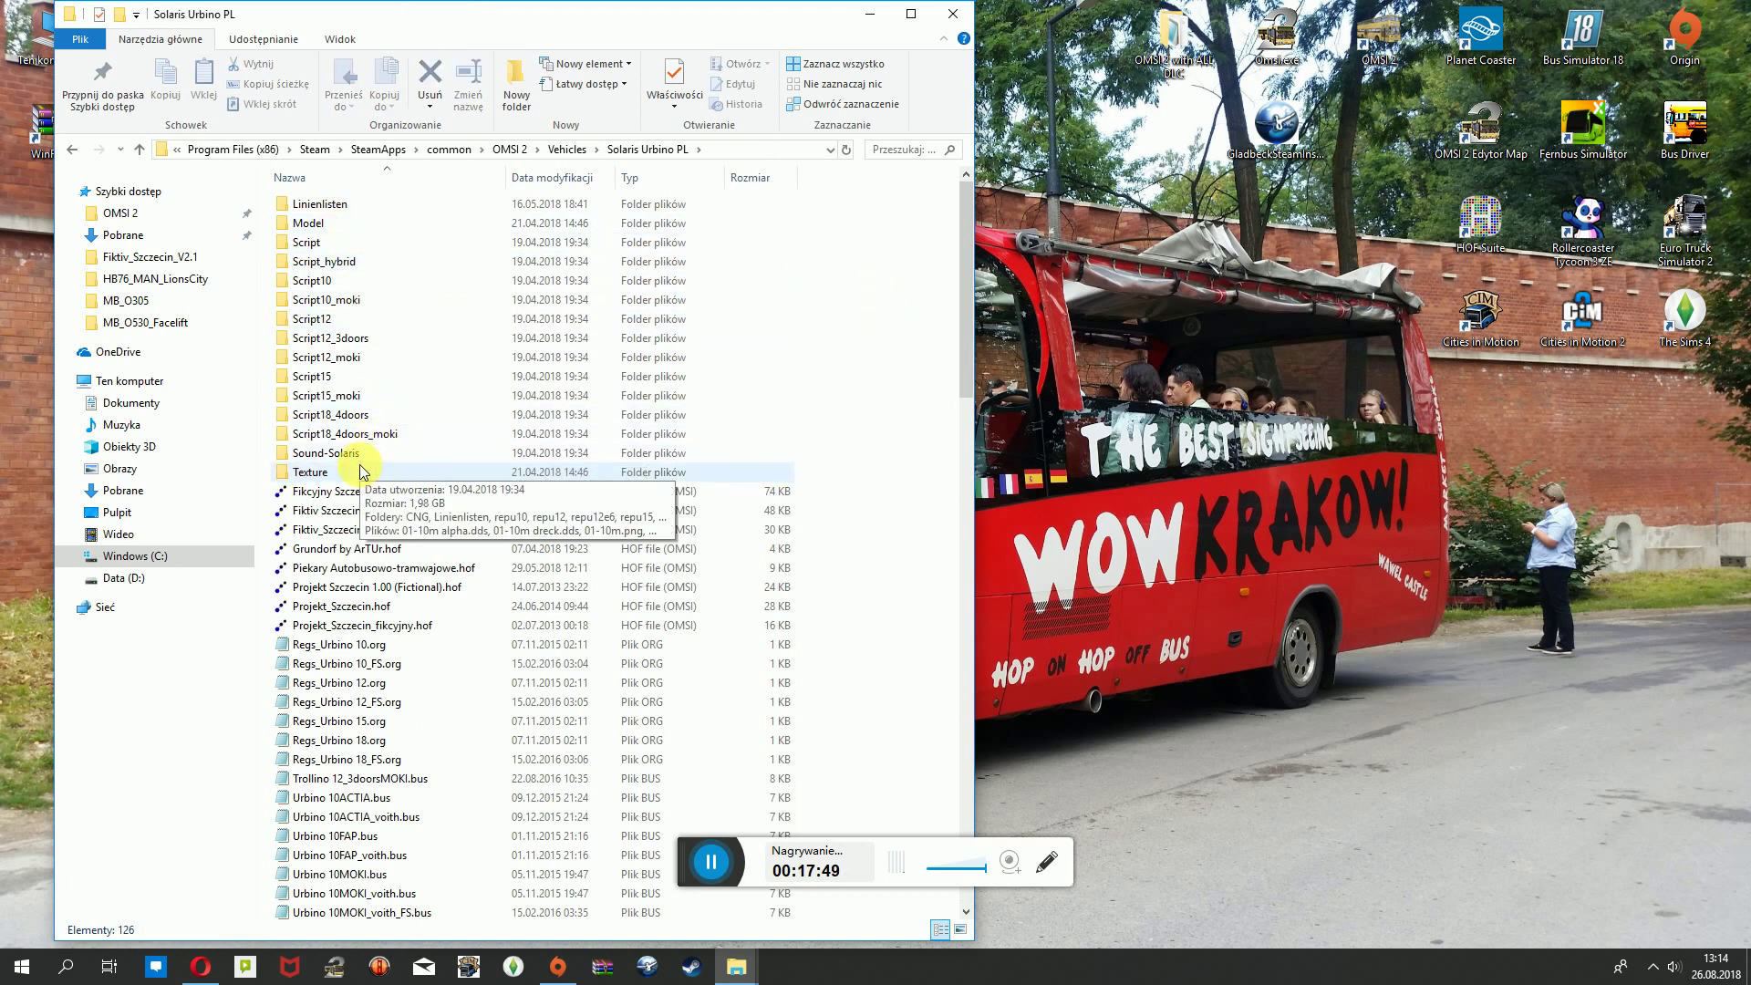
# Look into the Model folder and its Display_MOKI subfolder, and return to the Solaris Urbino PL folder.
pyautogui.doubleClick(345, 224)
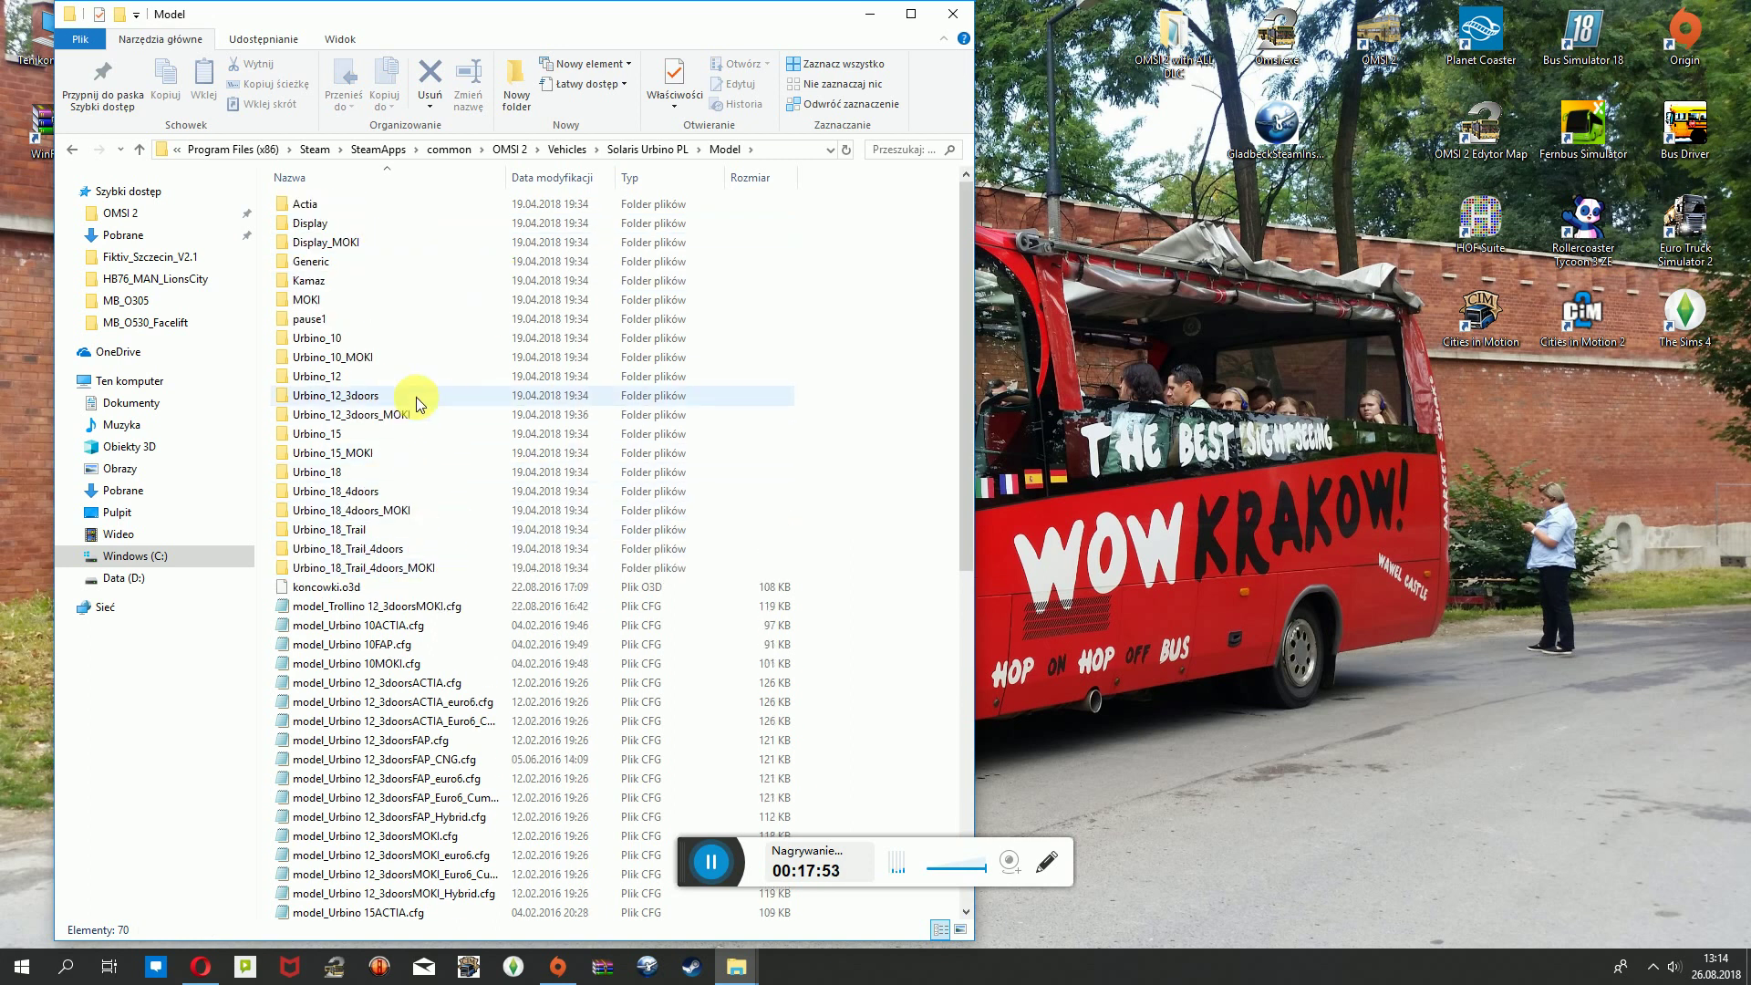
pyautogui.doubleClick(356, 242)
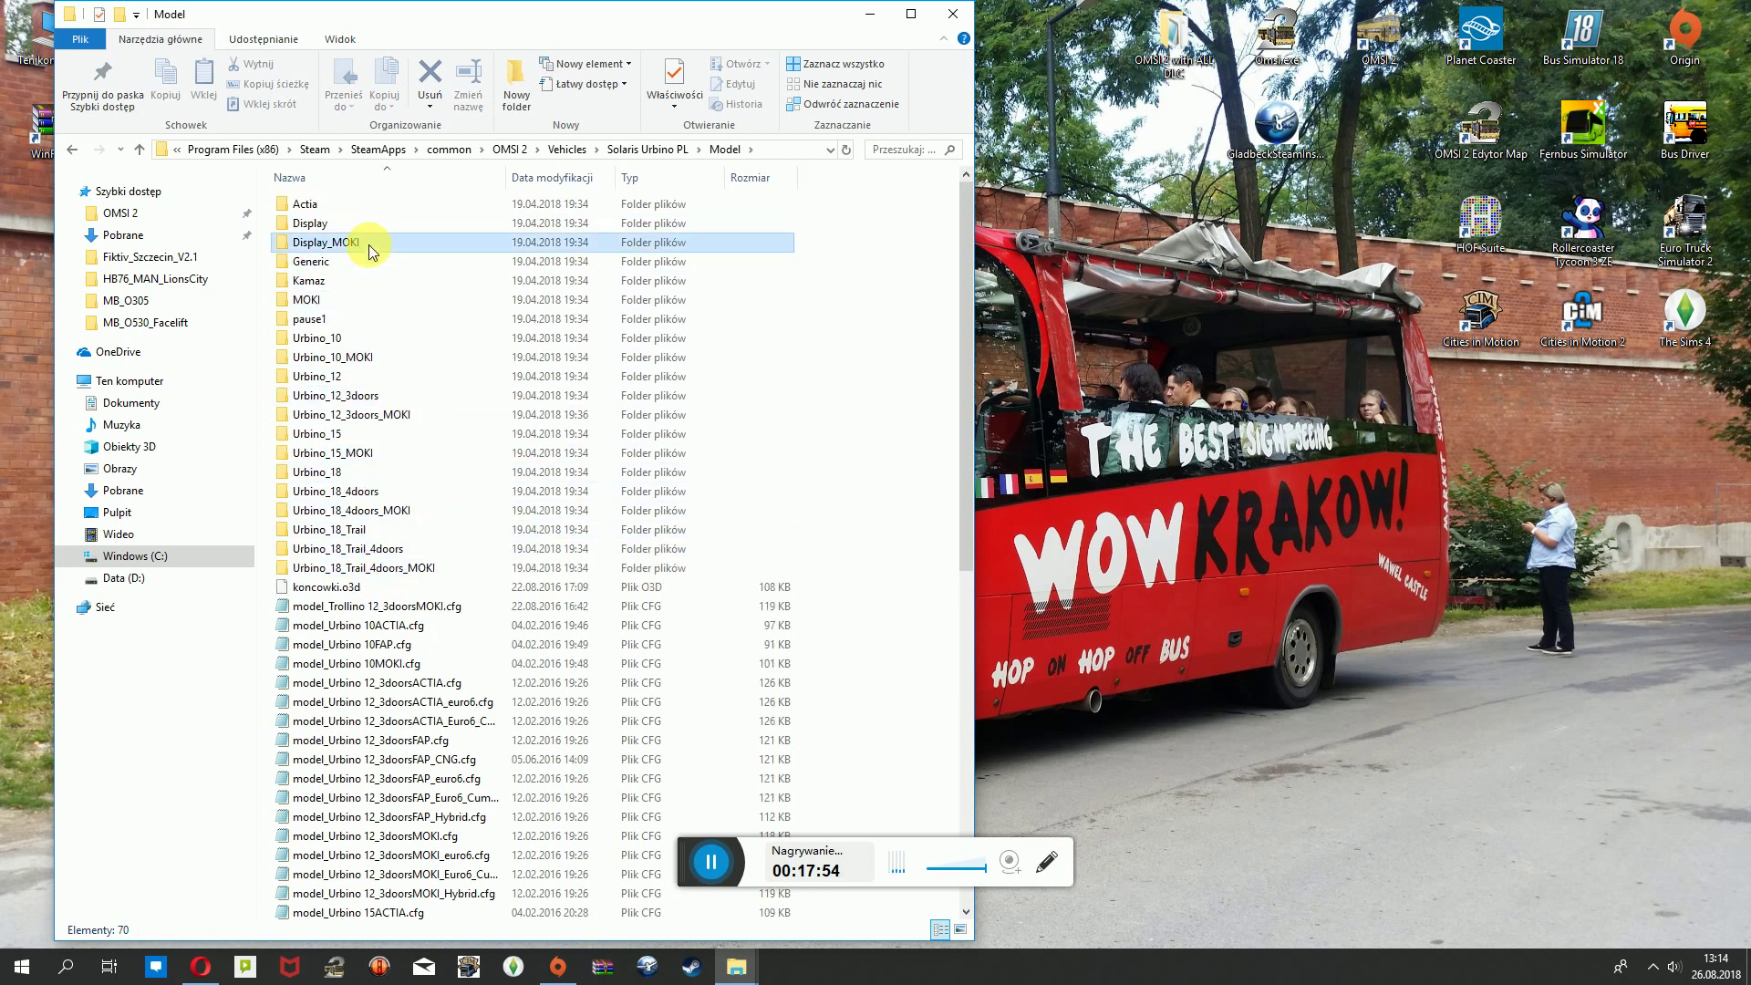
pyautogui.click(73, 151)
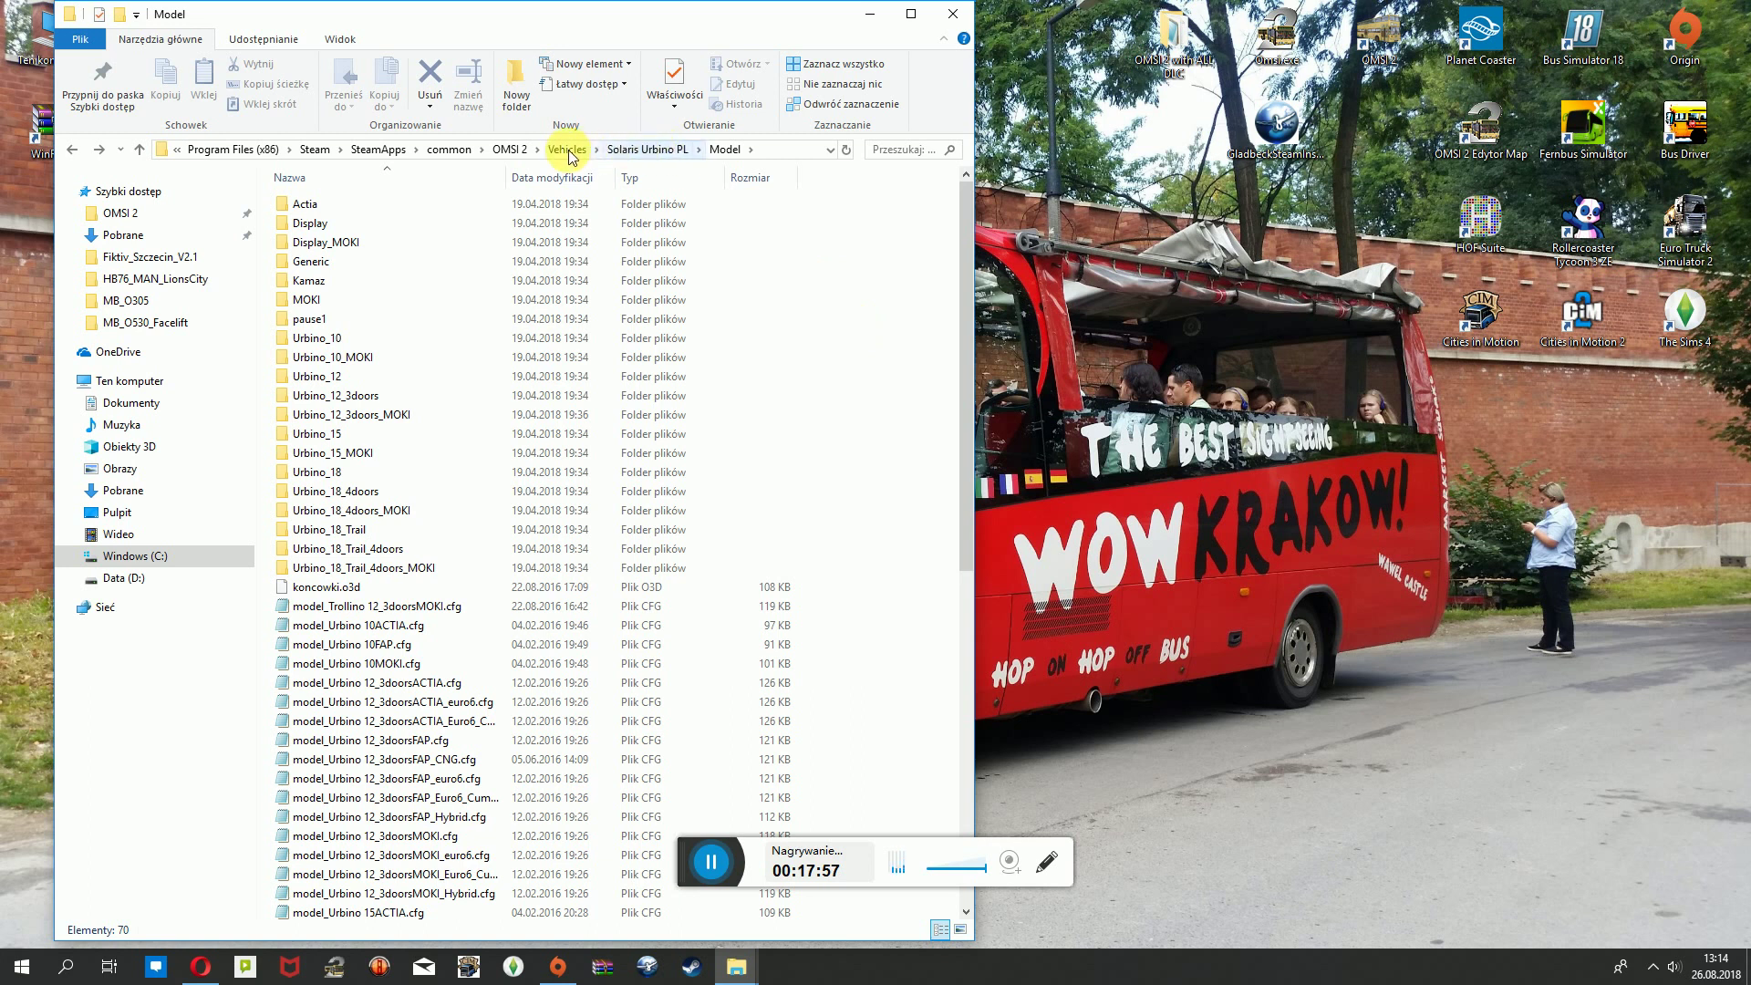
pyautogui.click(639, 150)
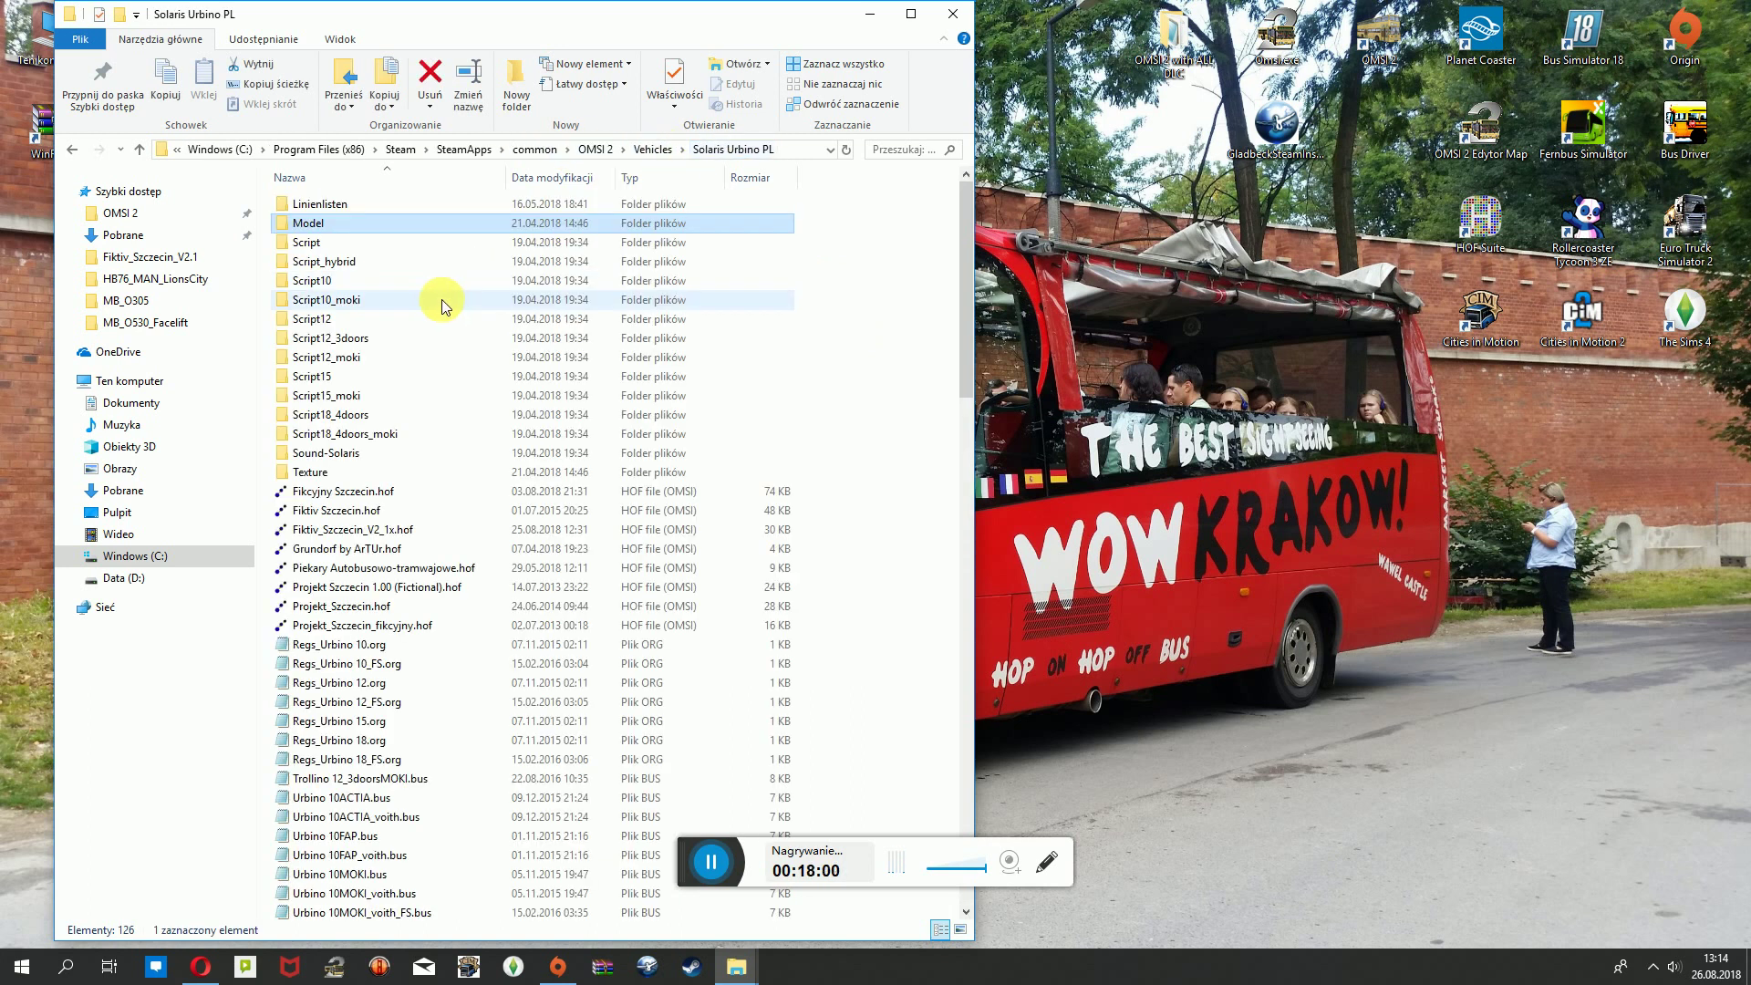
# Open the MPK Kraków #BU851 folder inside Texture\CNG and view its livery image MPK Kraków #BU851.png.
pyautogui.doubleClick(324, 472)
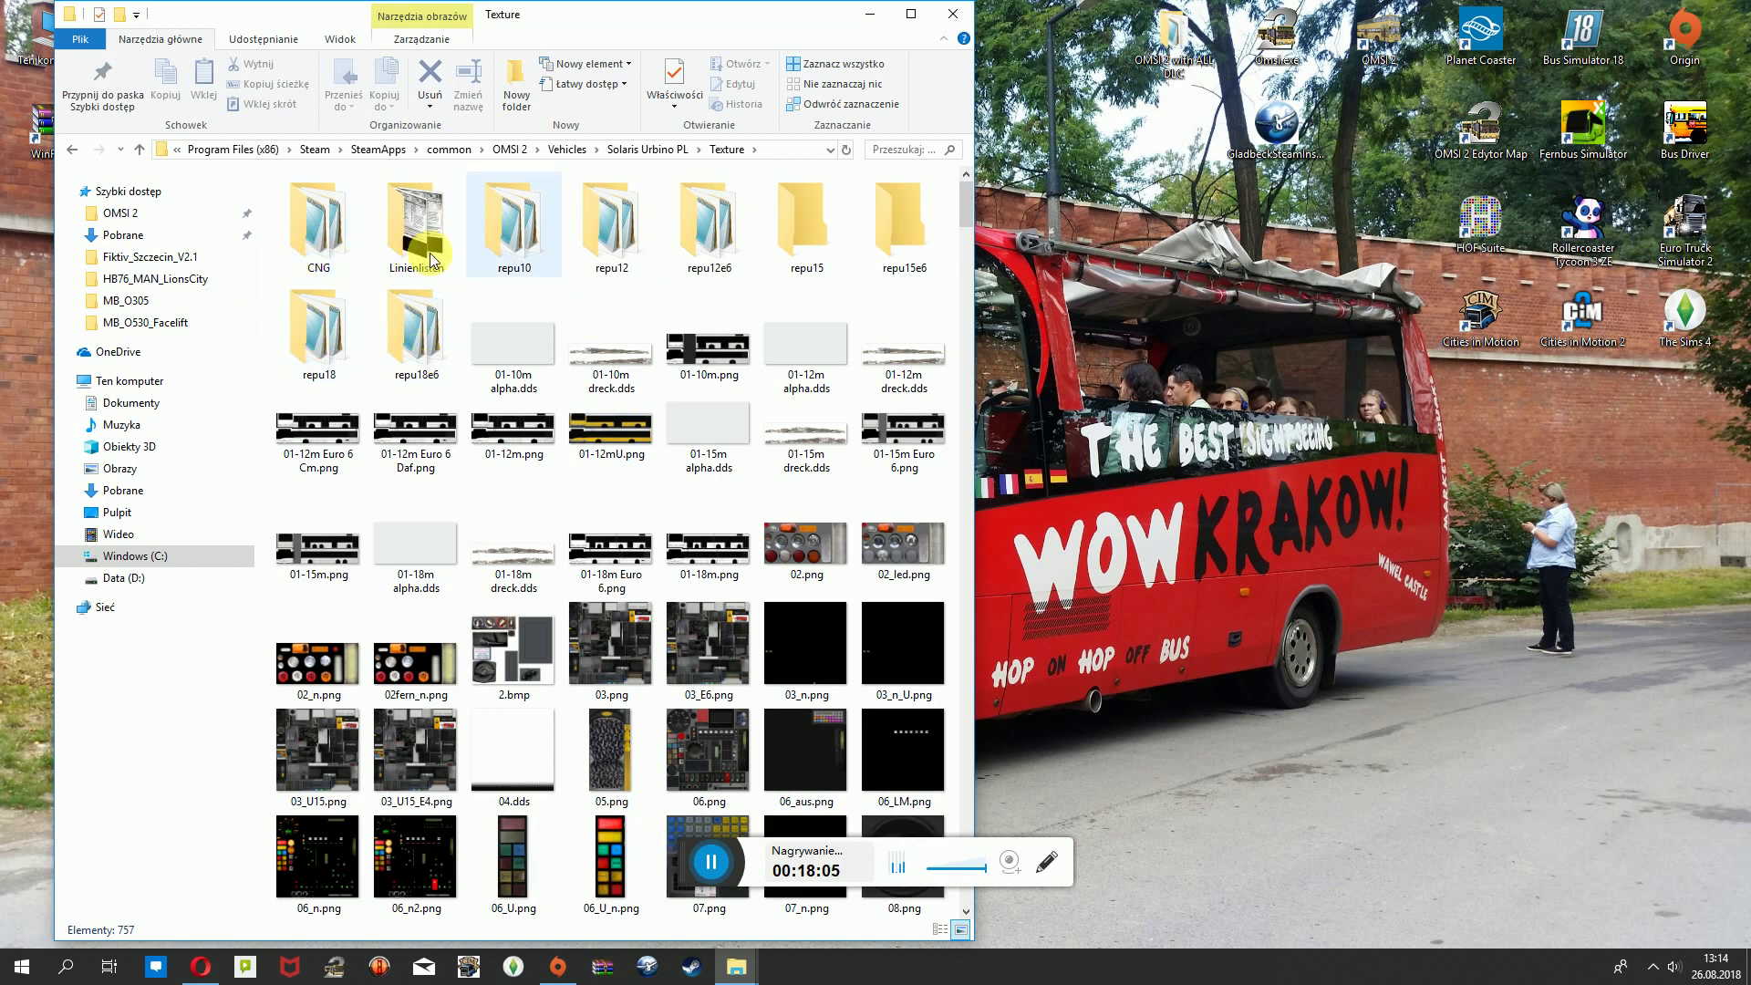
pyautogui.doubleClick(313, 257)
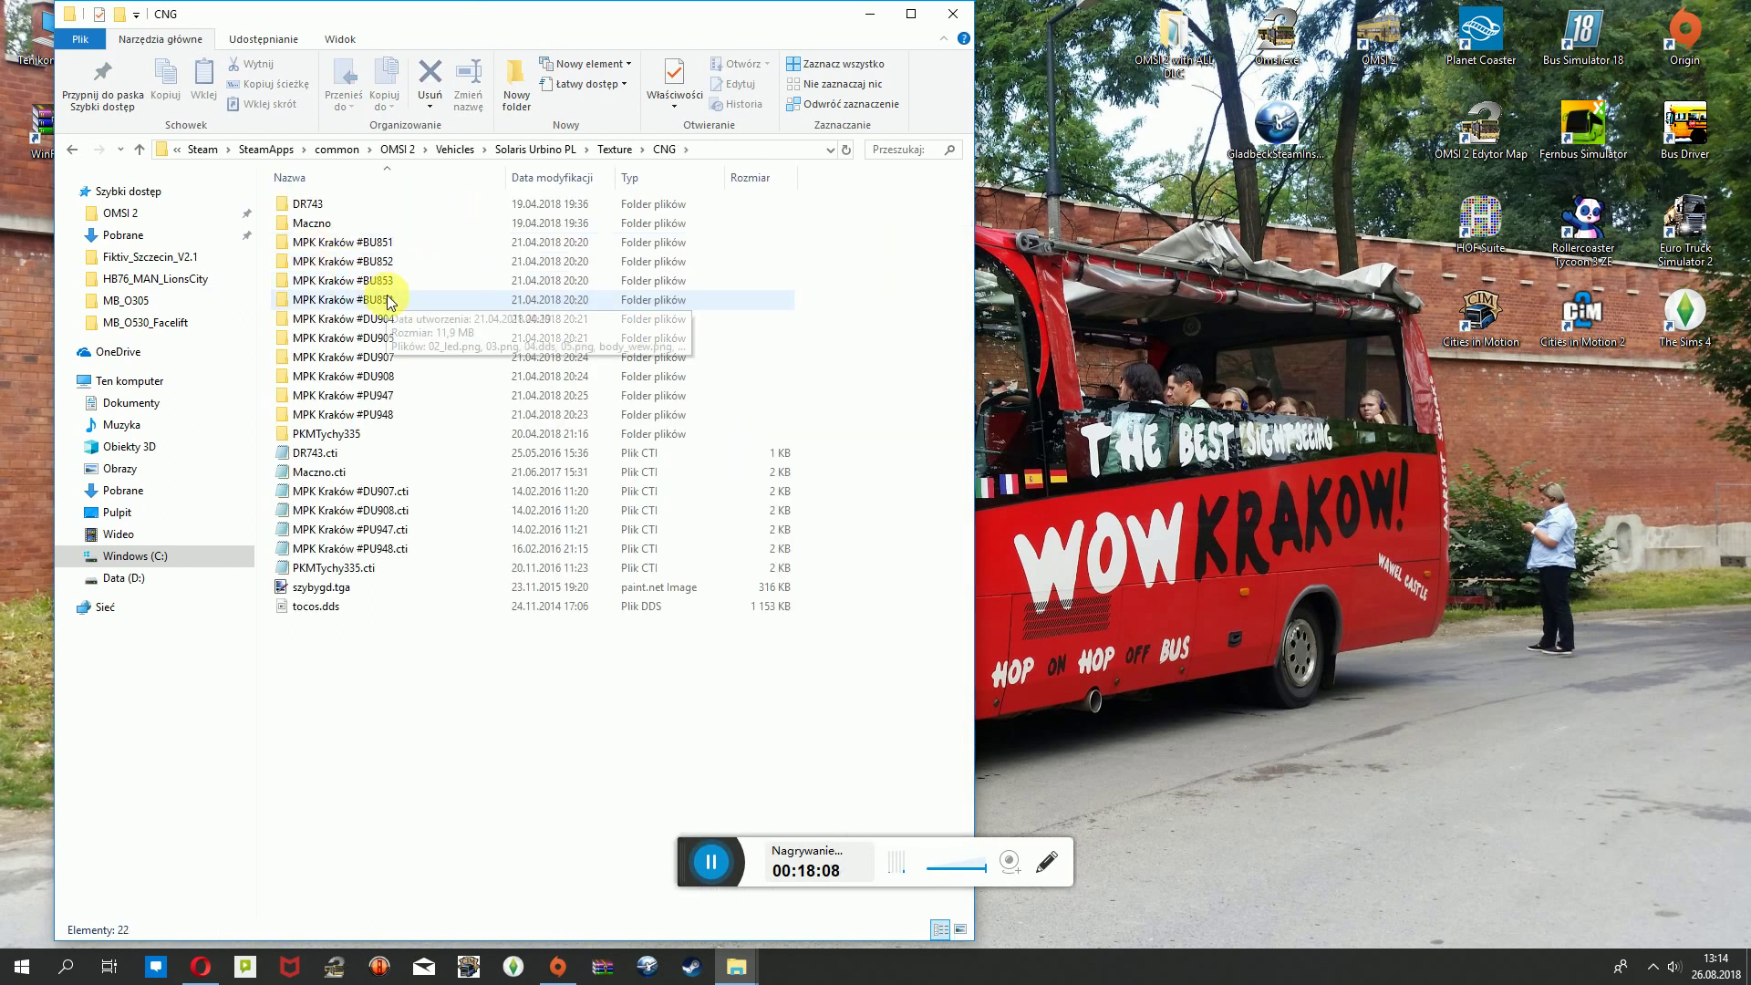
pyautogui.doubleClick(384, 244)
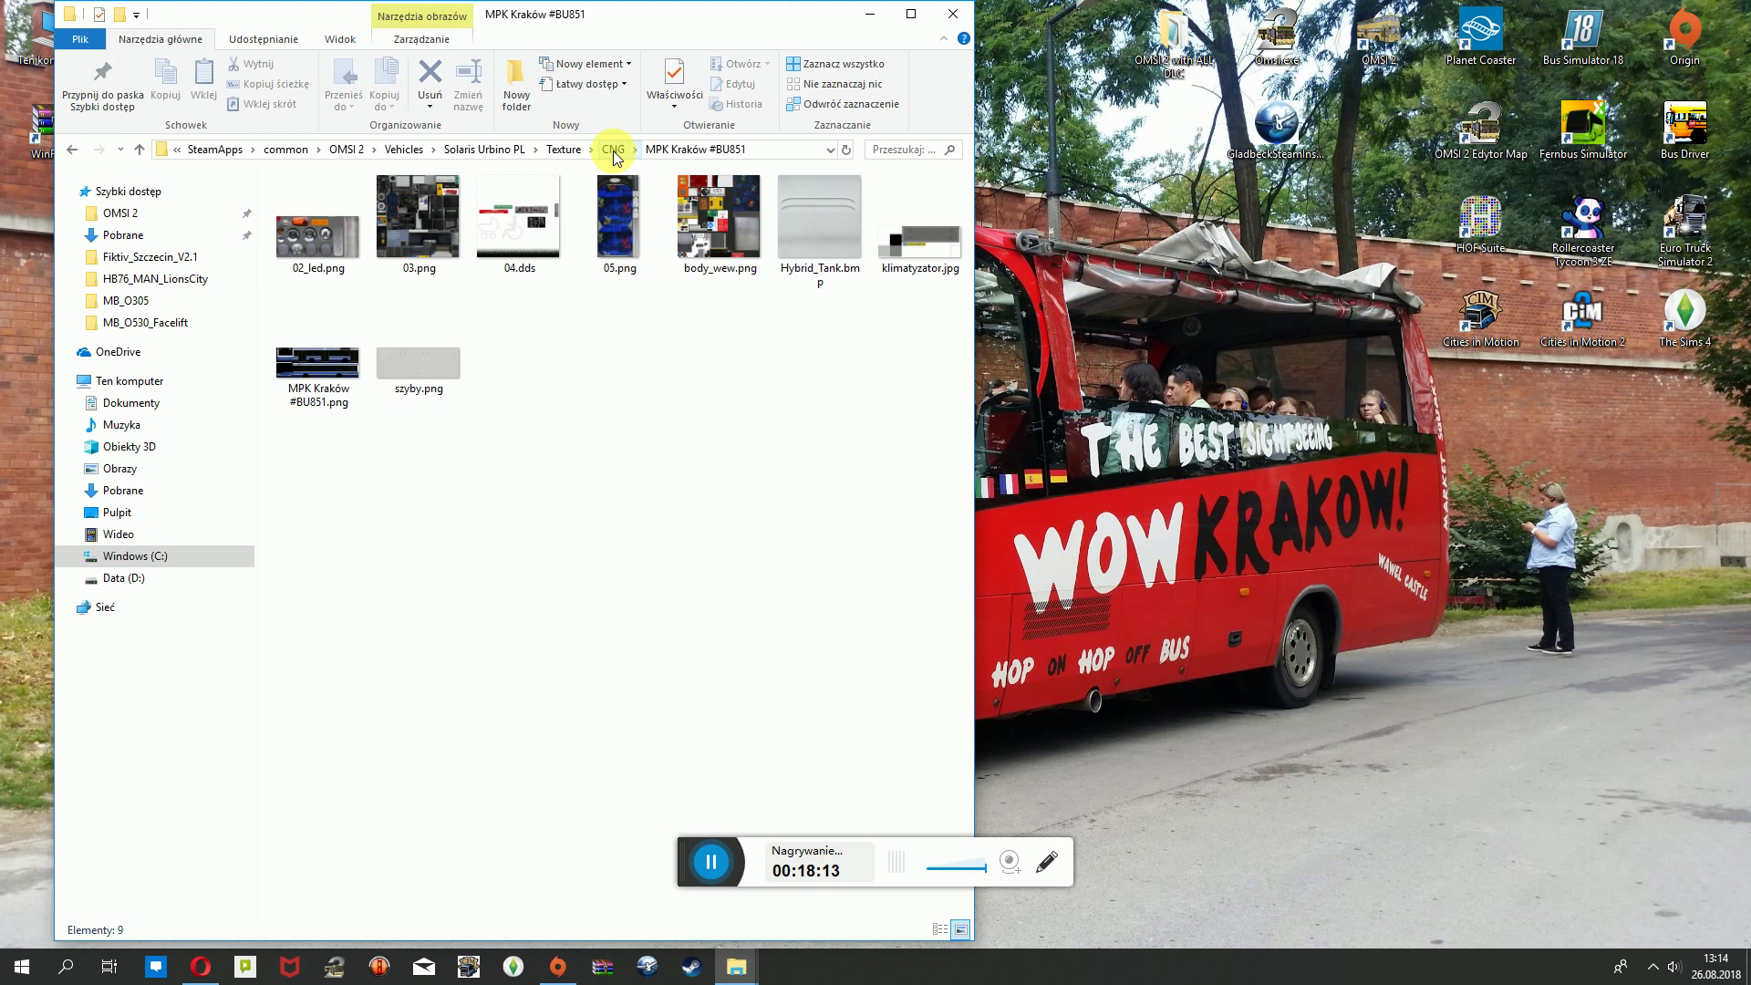
pyautogui.doubleClick(305, 368)
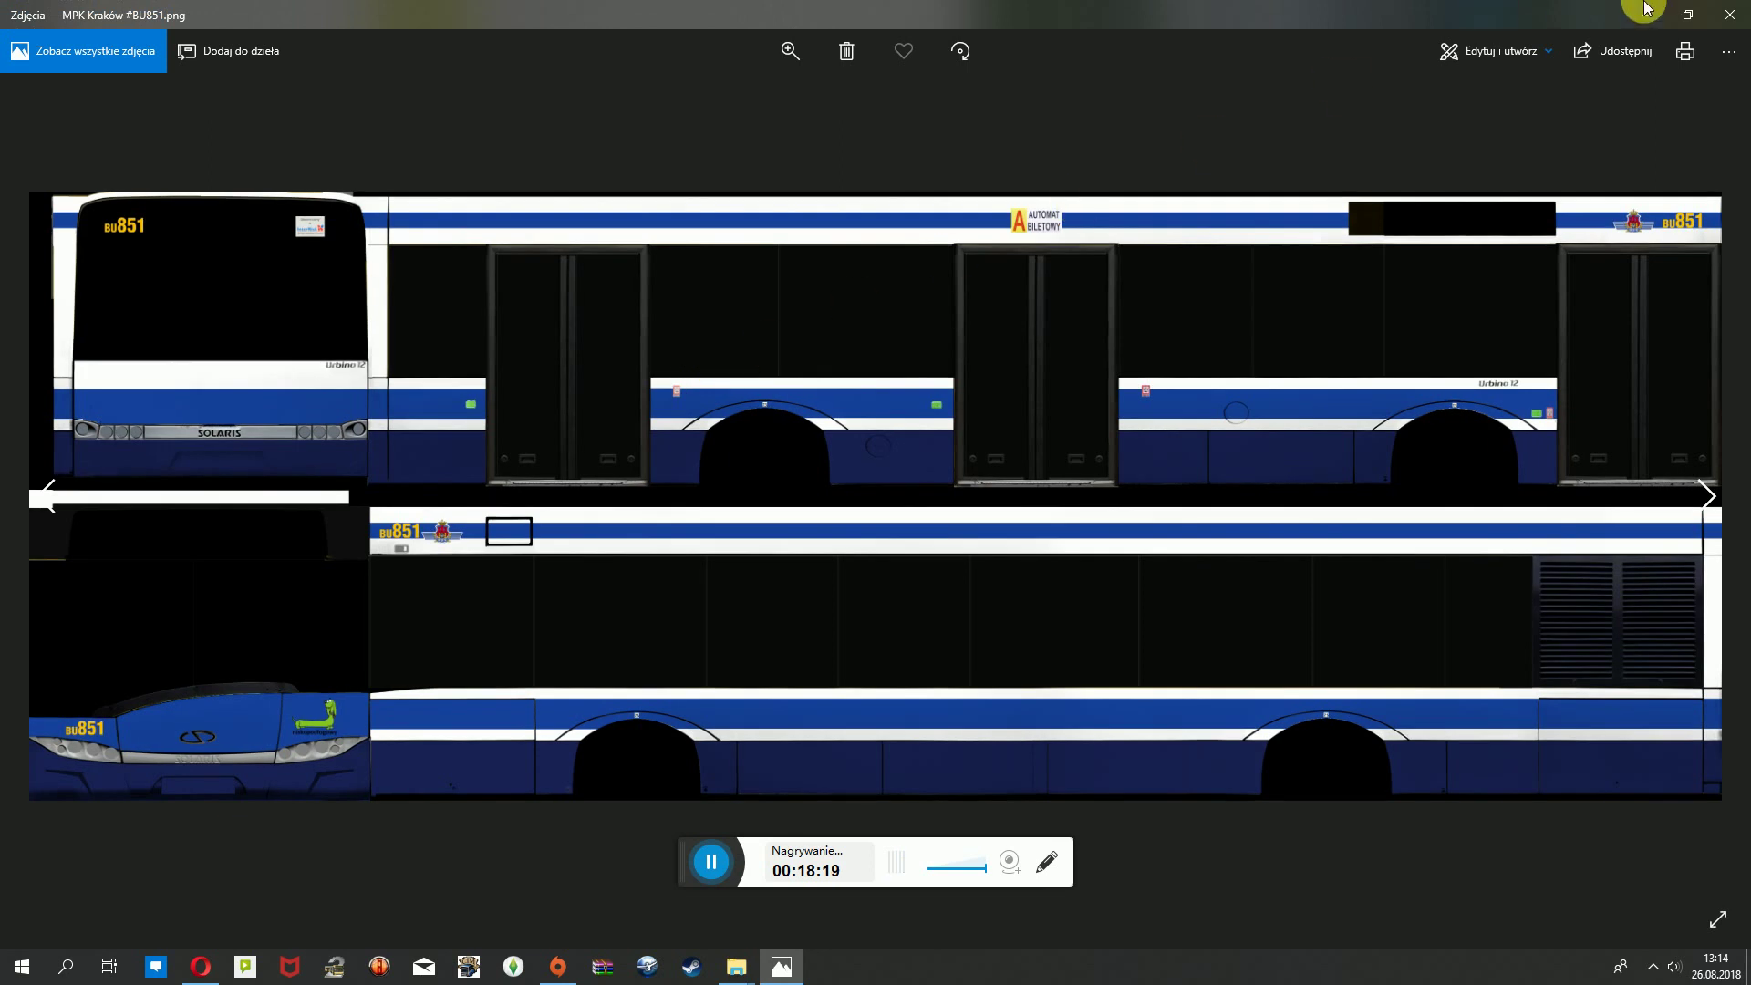
pyautogui.moveTo(728, 430); pyautogui.dragTo(814, 501)
# View Hybrid_Tank.bmp from the MPK Kraków #BU851 folder, close it, and return to the Texture folder.
pyautogui.doubleClick(803, 226)
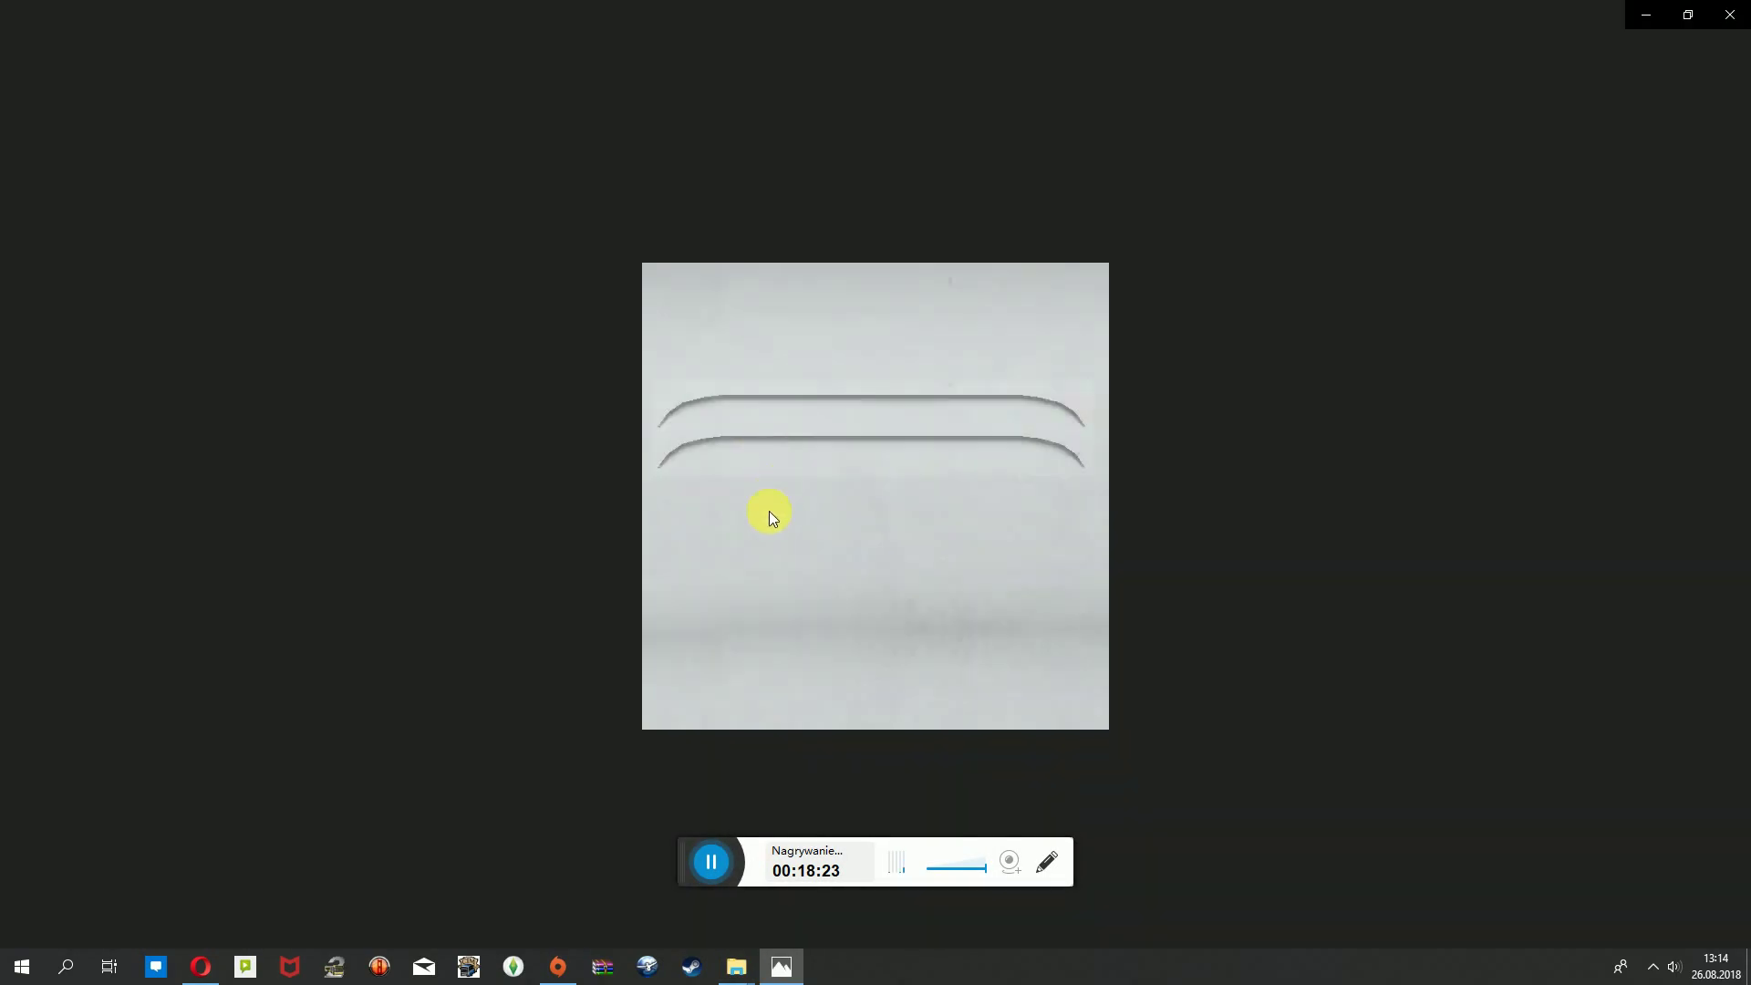
pyautogui.click(1729, 15)
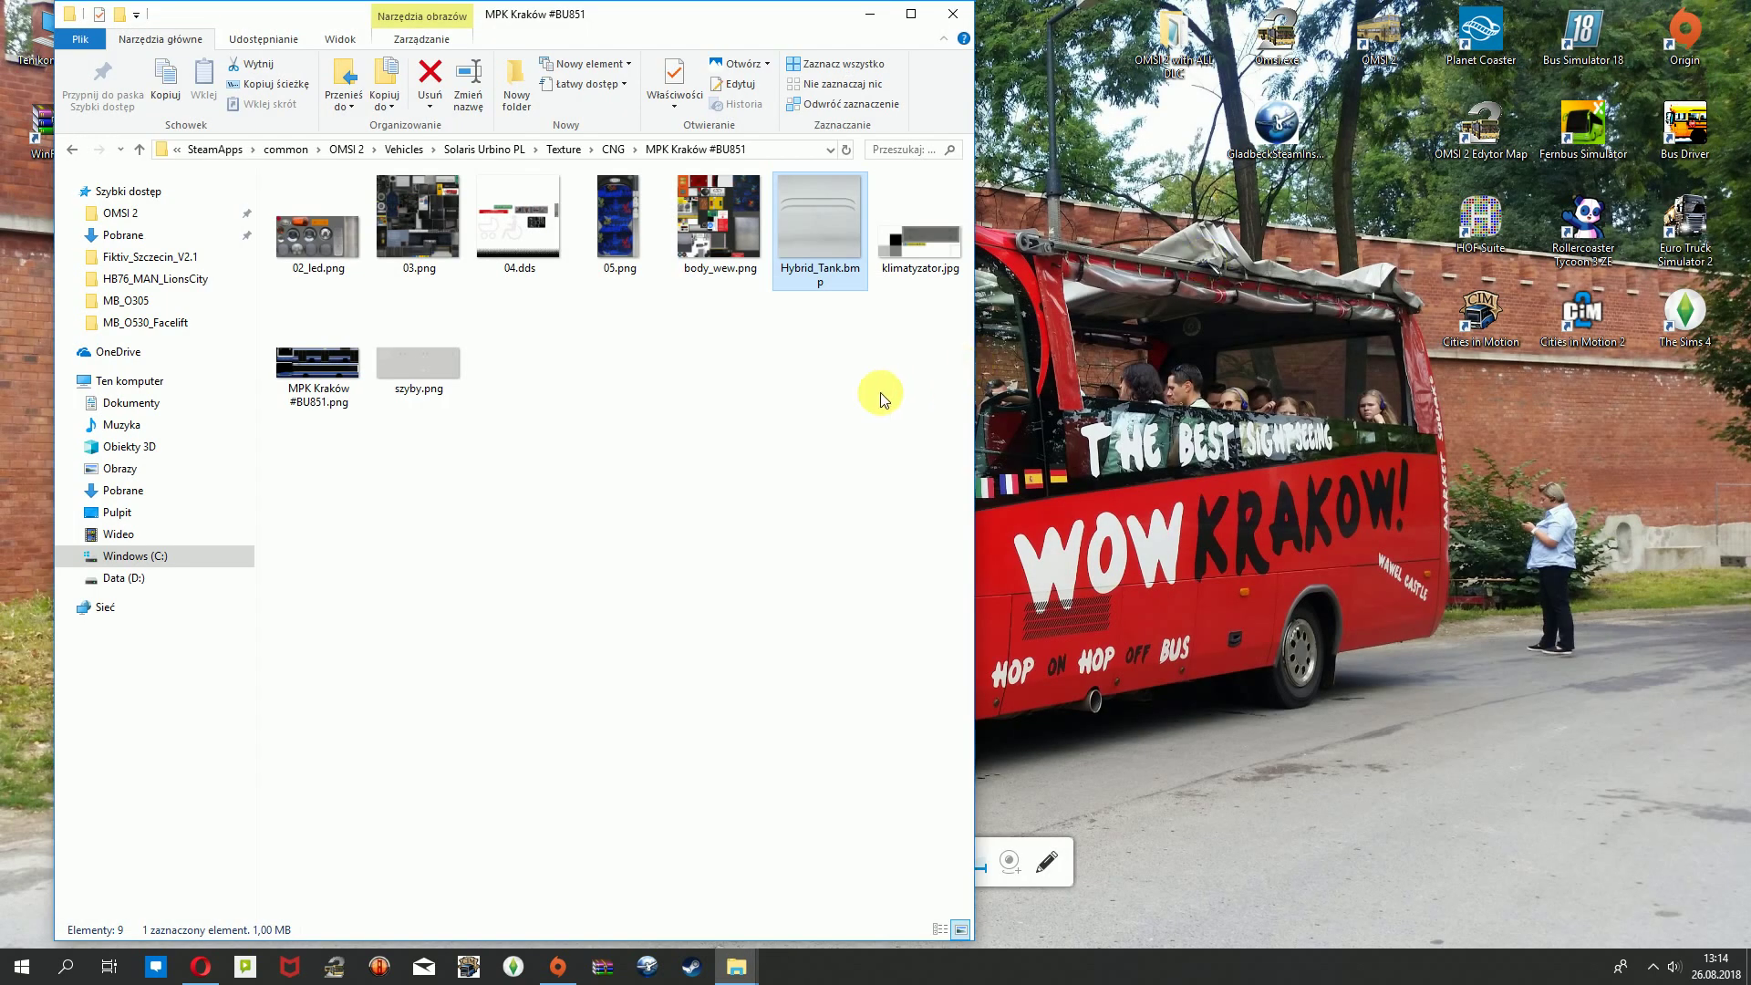
pyautogui.click(805, 337)
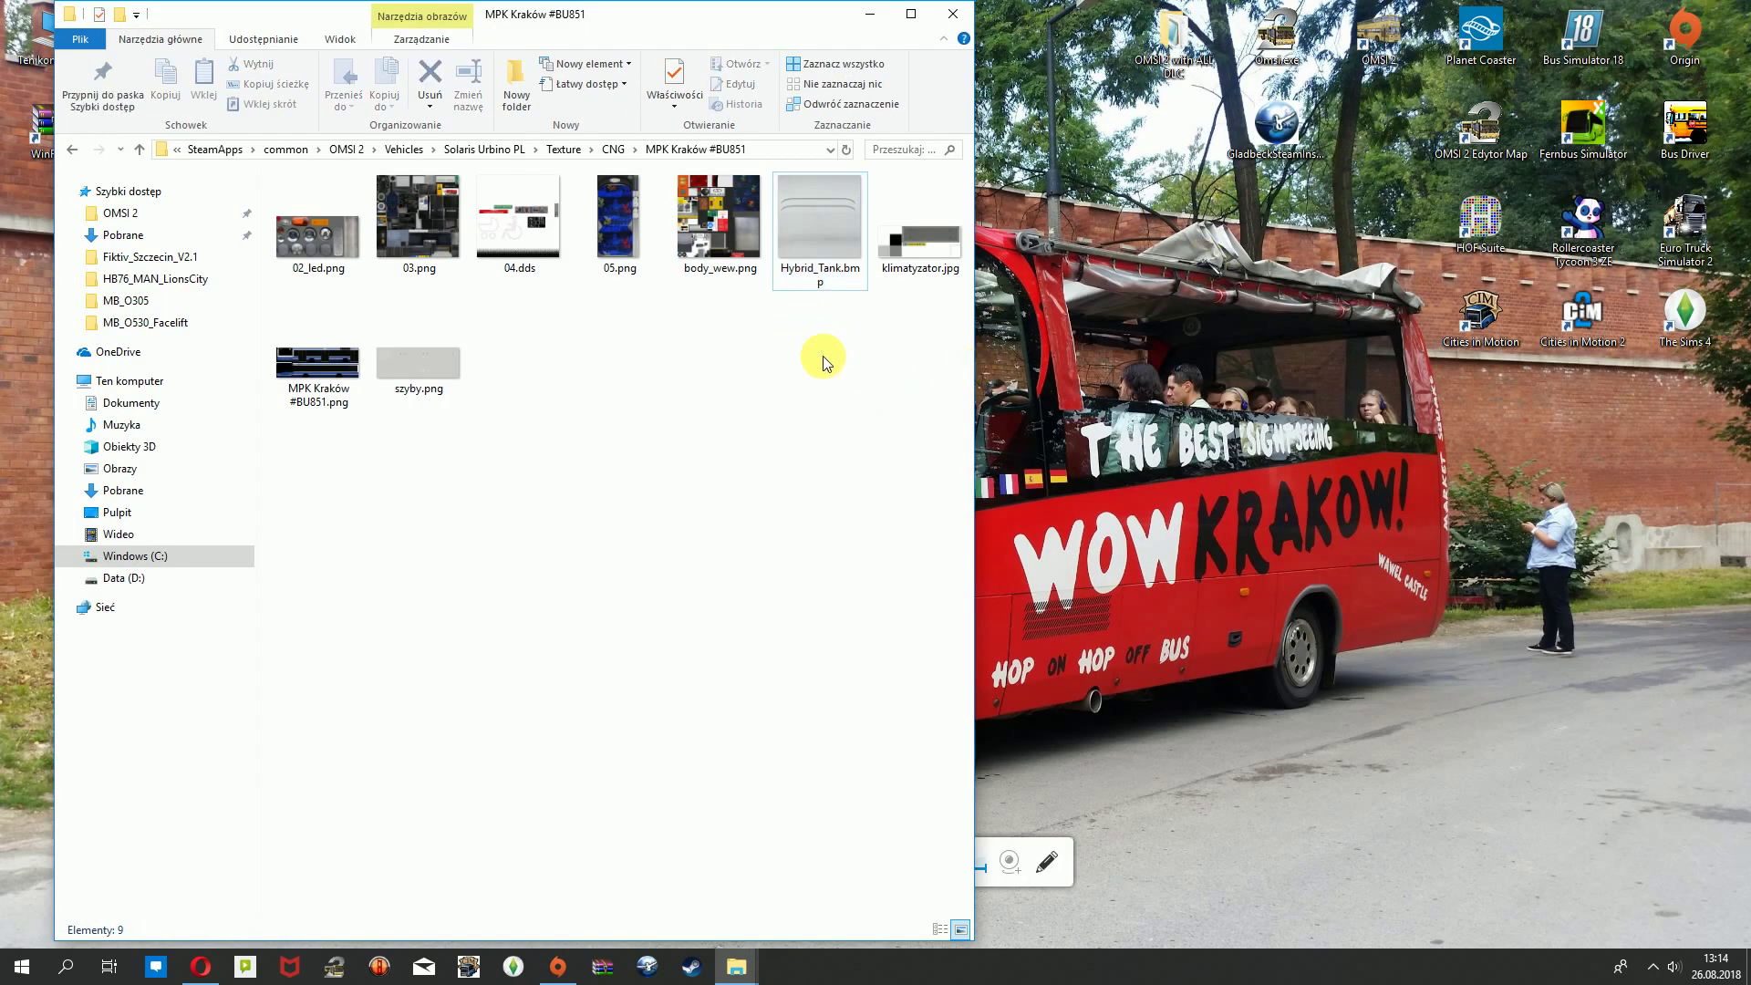
pyautogui.click(613, 149)
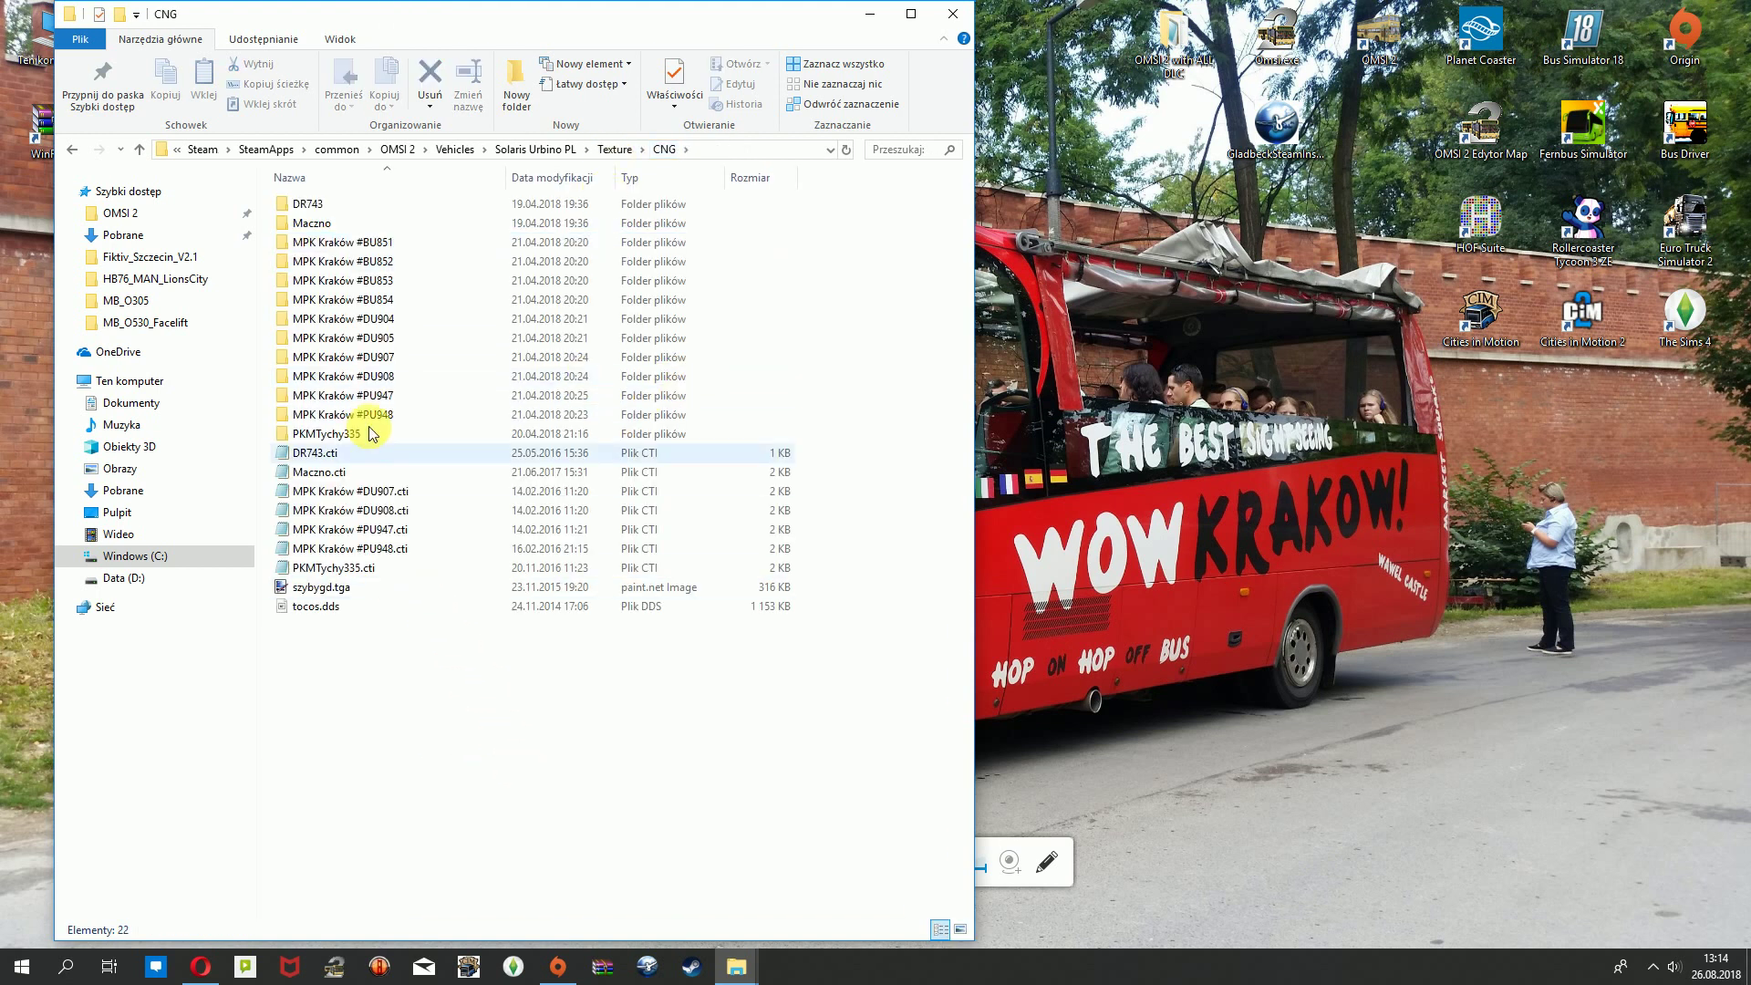
pyautogui.click(616, 150)
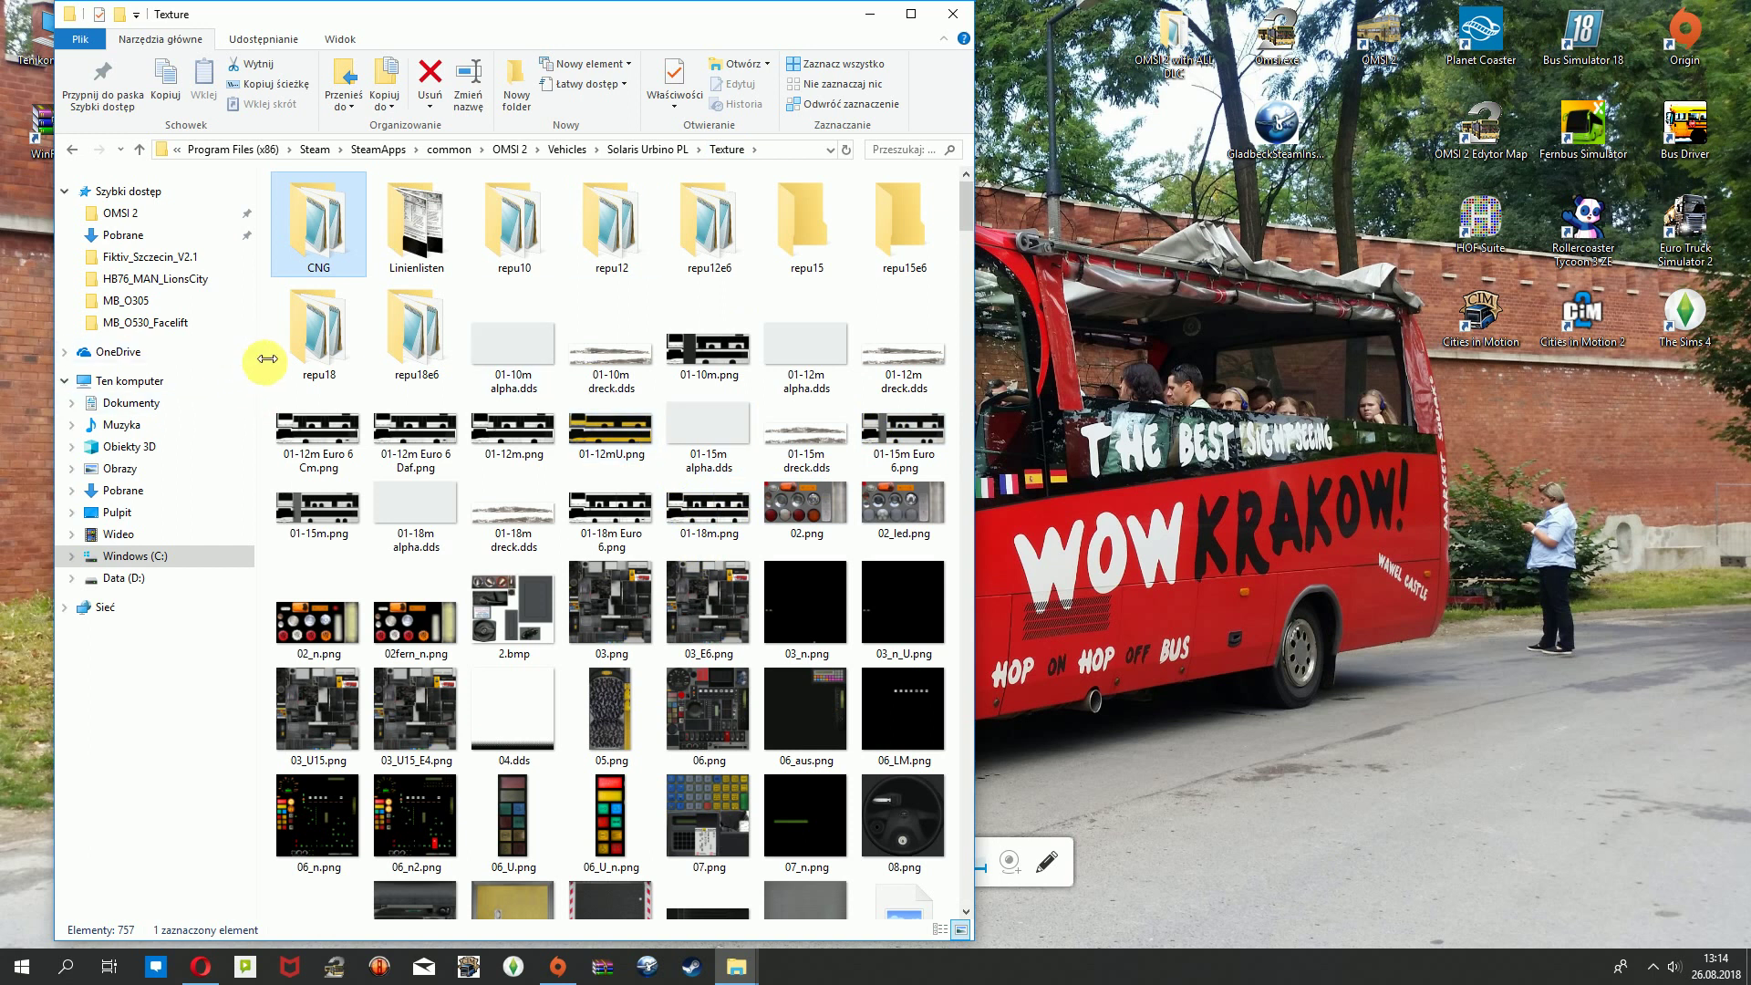
pyautogui.click(262, 369)
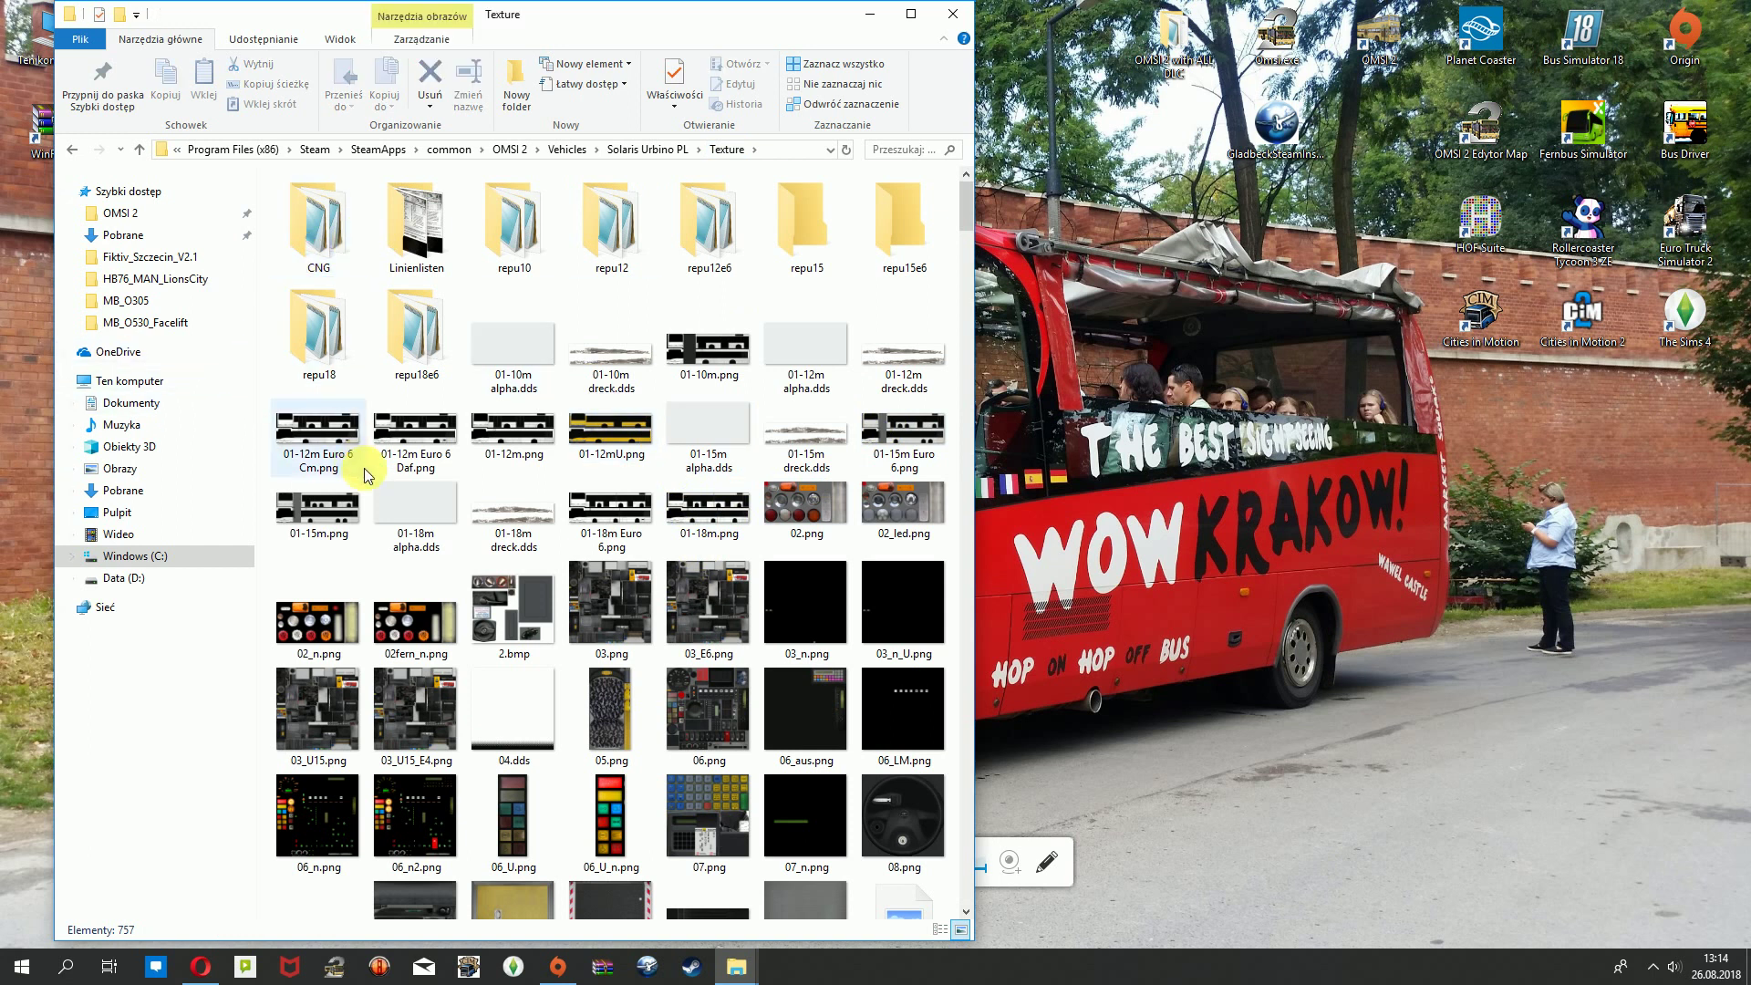
# Look at the files in the repu10\FS SU10 livery folder and return to the Texture folder.
pyautogui.doubleClick(506, 242)
pyautogui.moveTo(440, 380); pyautogui.dragTo(503, 432)
pyautogui.doubleClick(375, 210)
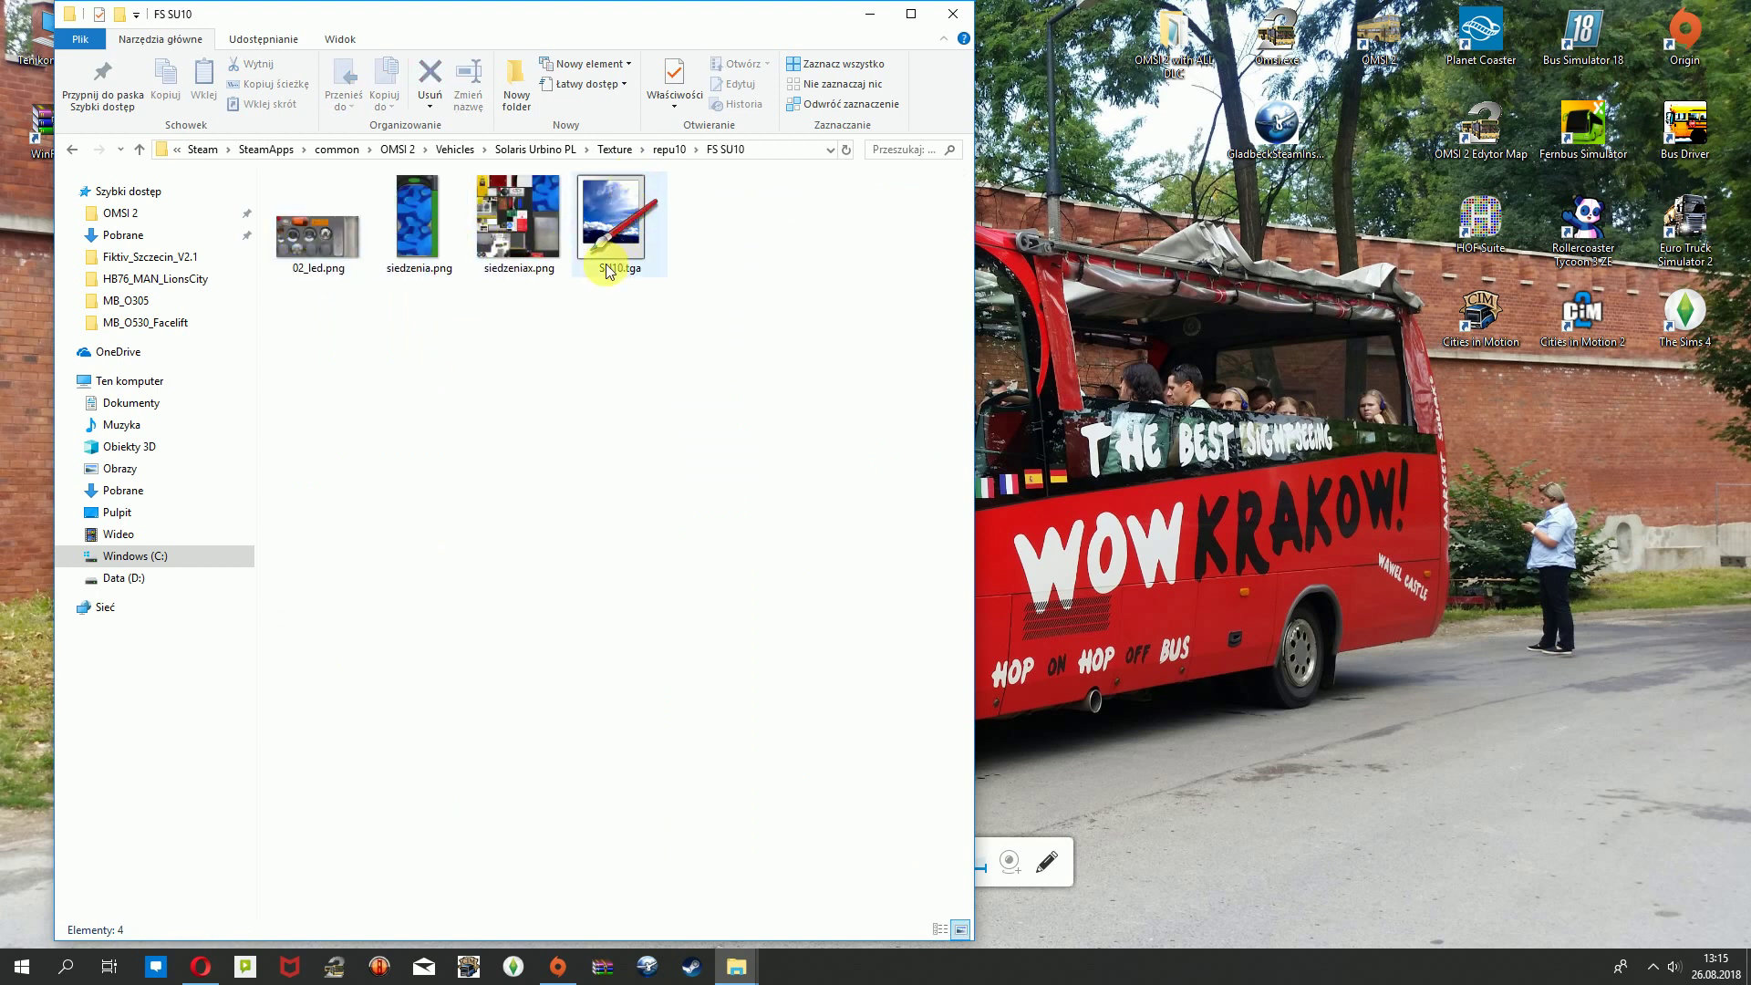
pyautogui.click(615, 148)
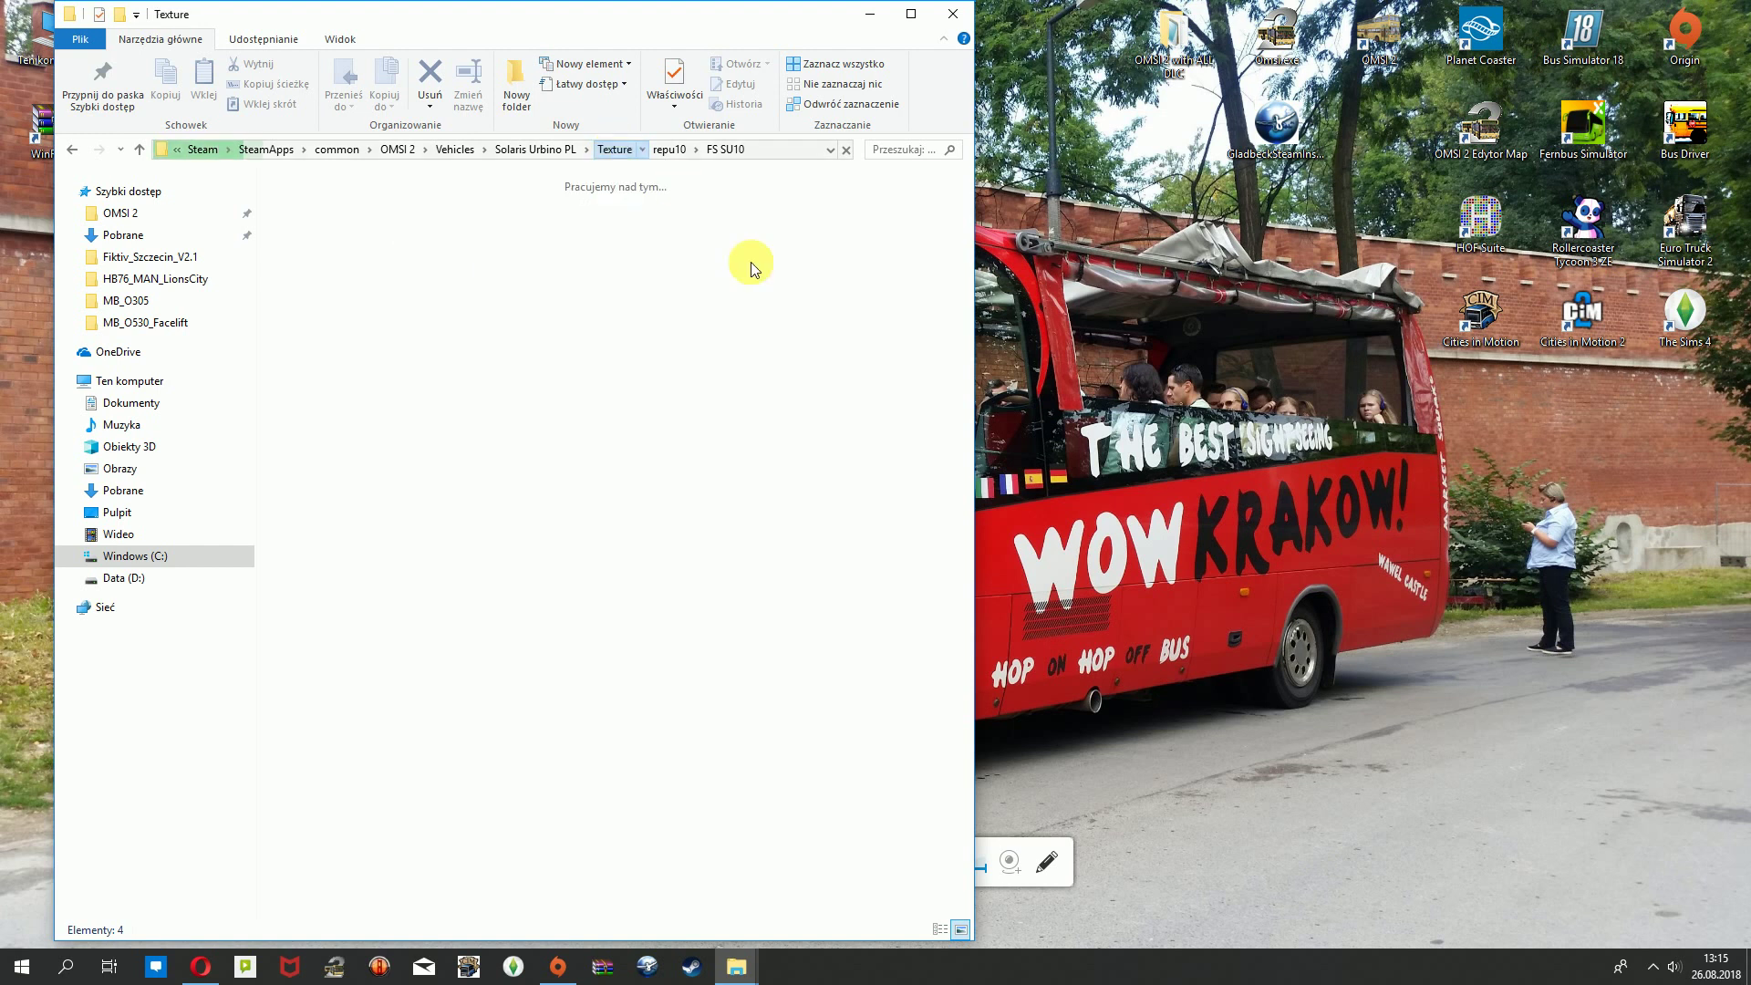
# Look over the livery folders and .cti files in repu12 and repu12e6, and return to the Texture folder.
pyautogui.doubleClick(610, 219)
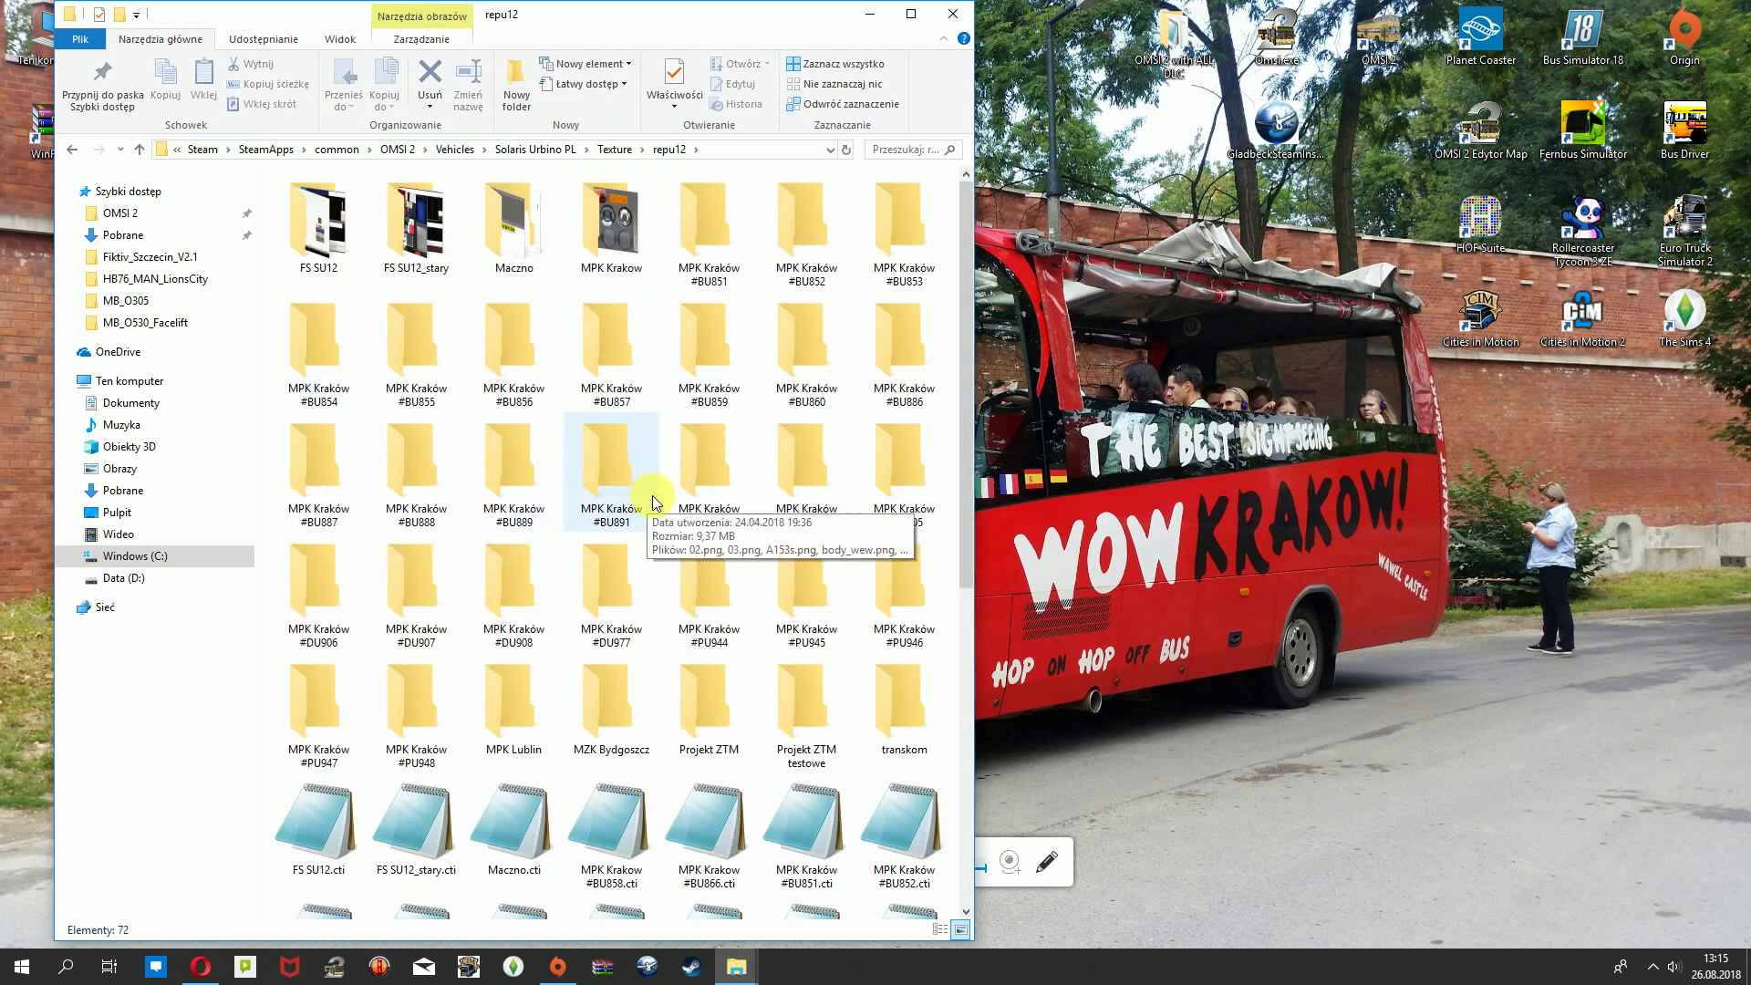
pyautogui.click(605, 152)
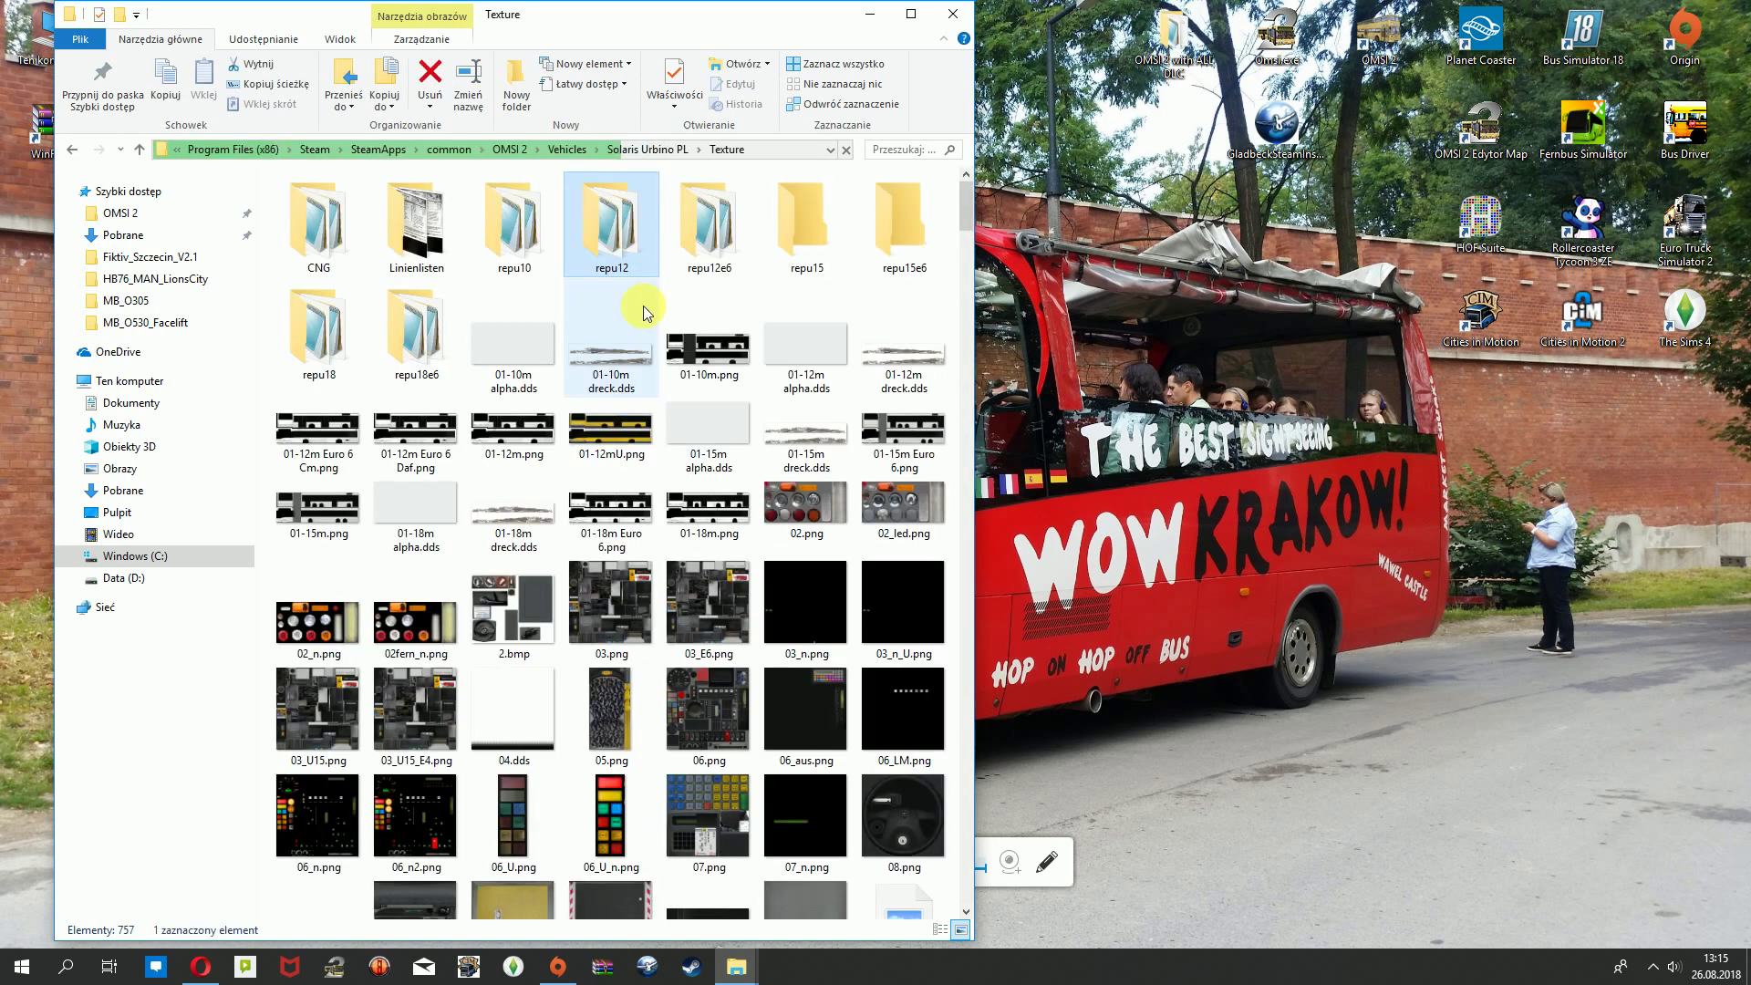
pyautogui.click(262, 296)
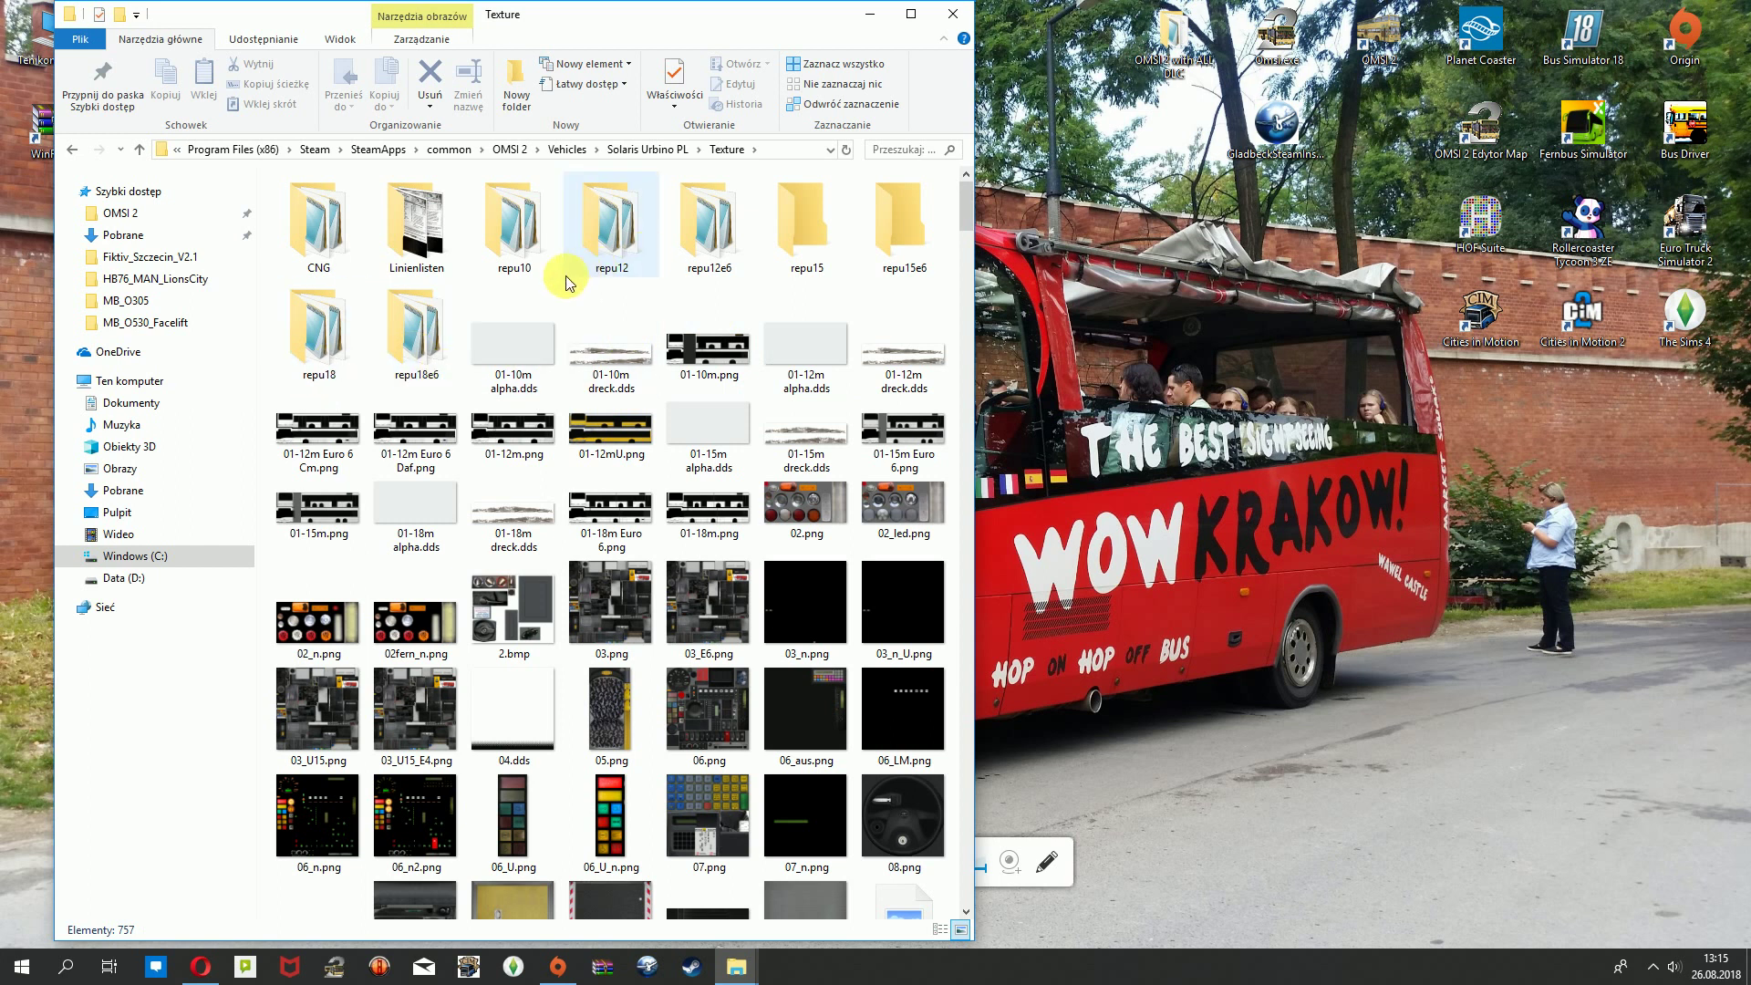
pyautogui.doubleClick(714, 255)
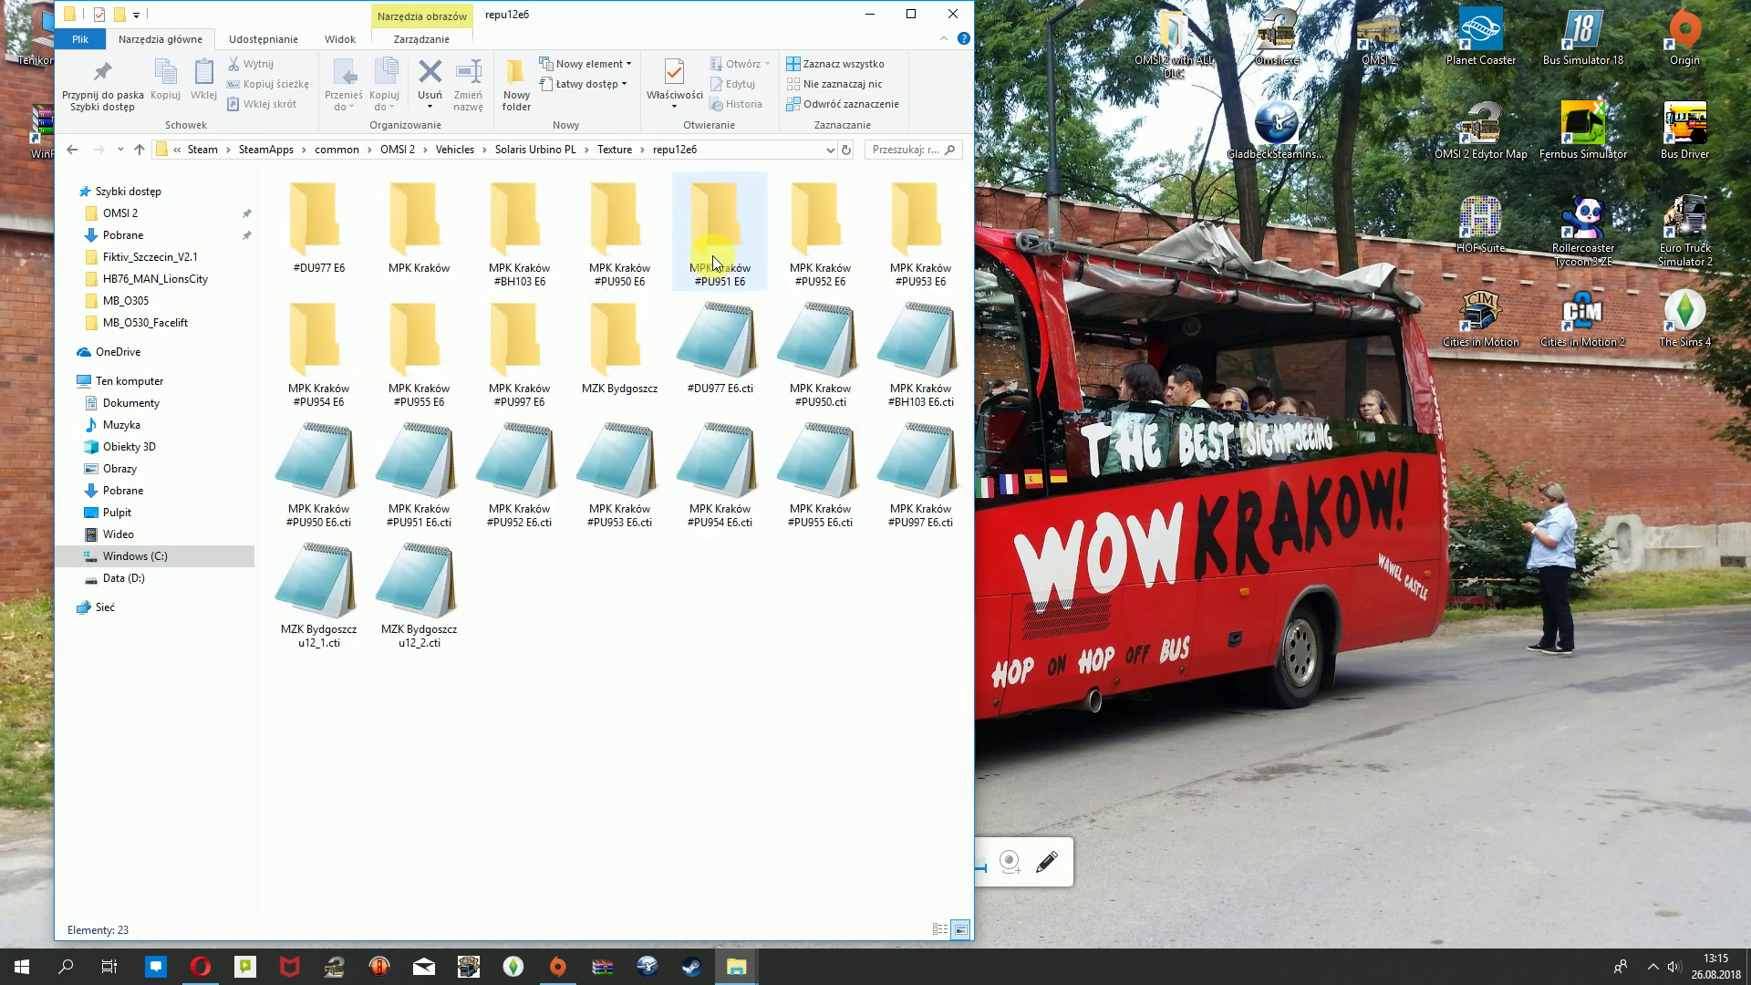
pyautogui.click(616, 152)
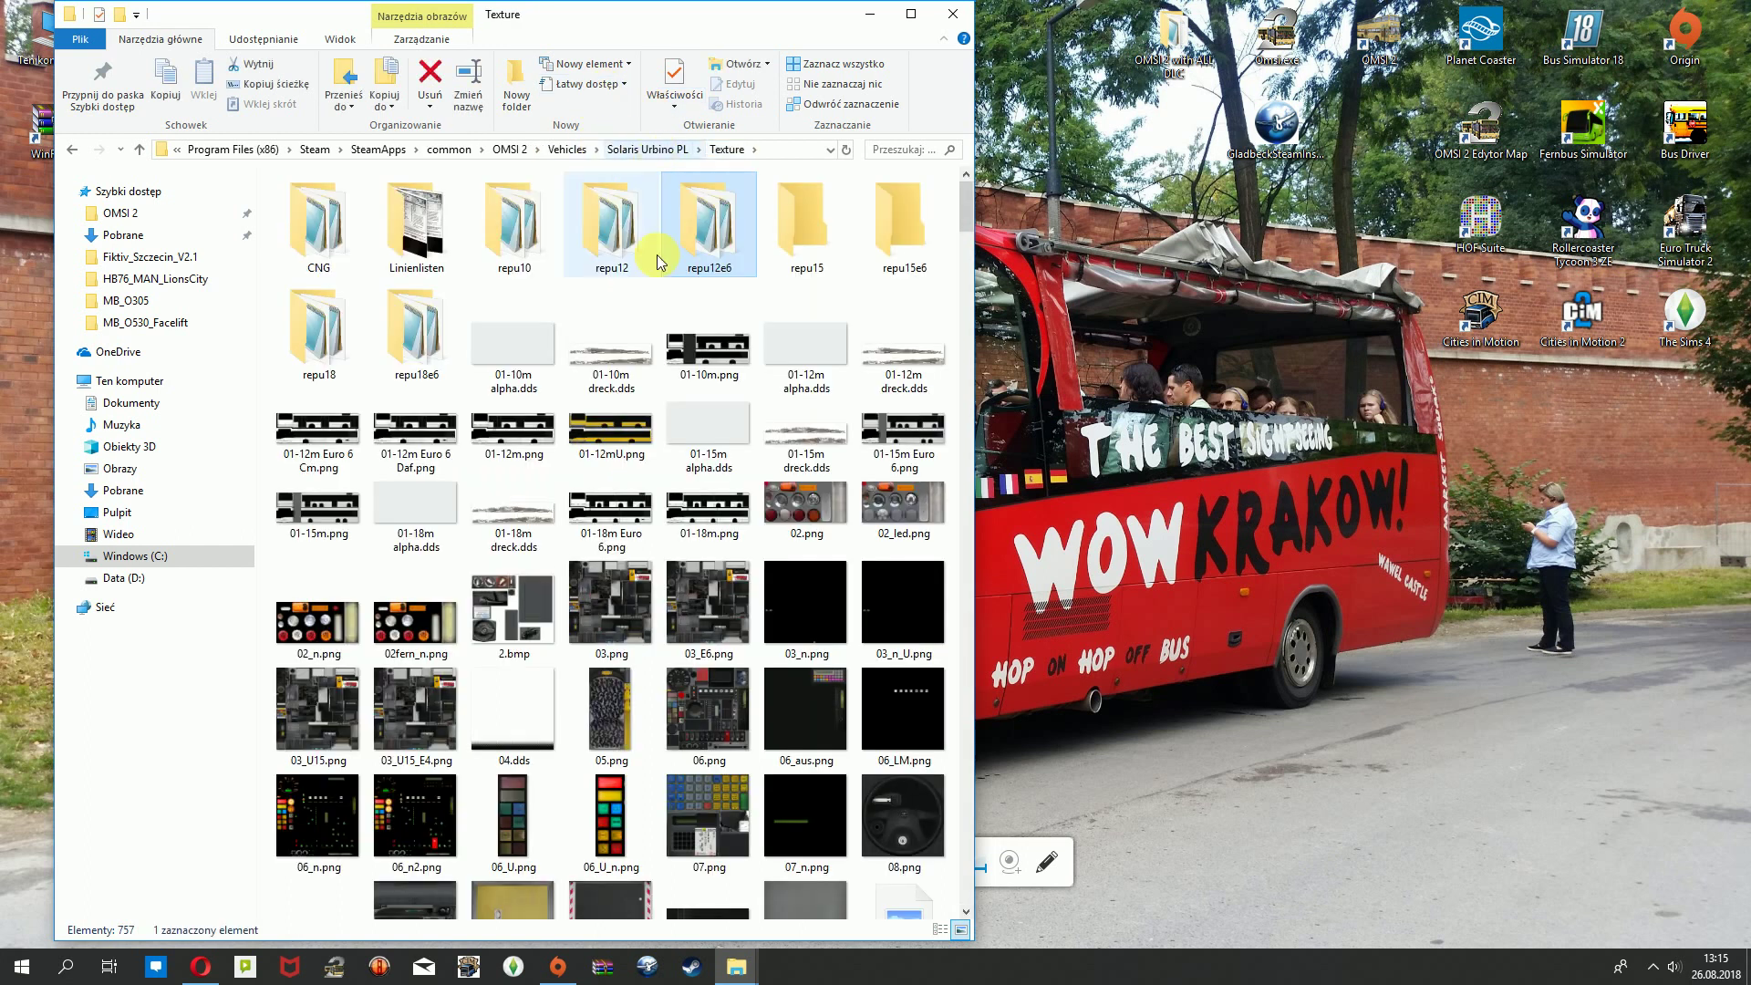
# View the default seat texture 05.png in the Texture folder, close the image, and clear the file selection.
pyautogui.scroll(-3, 627, 465)
pyautogui.click(263, 418)
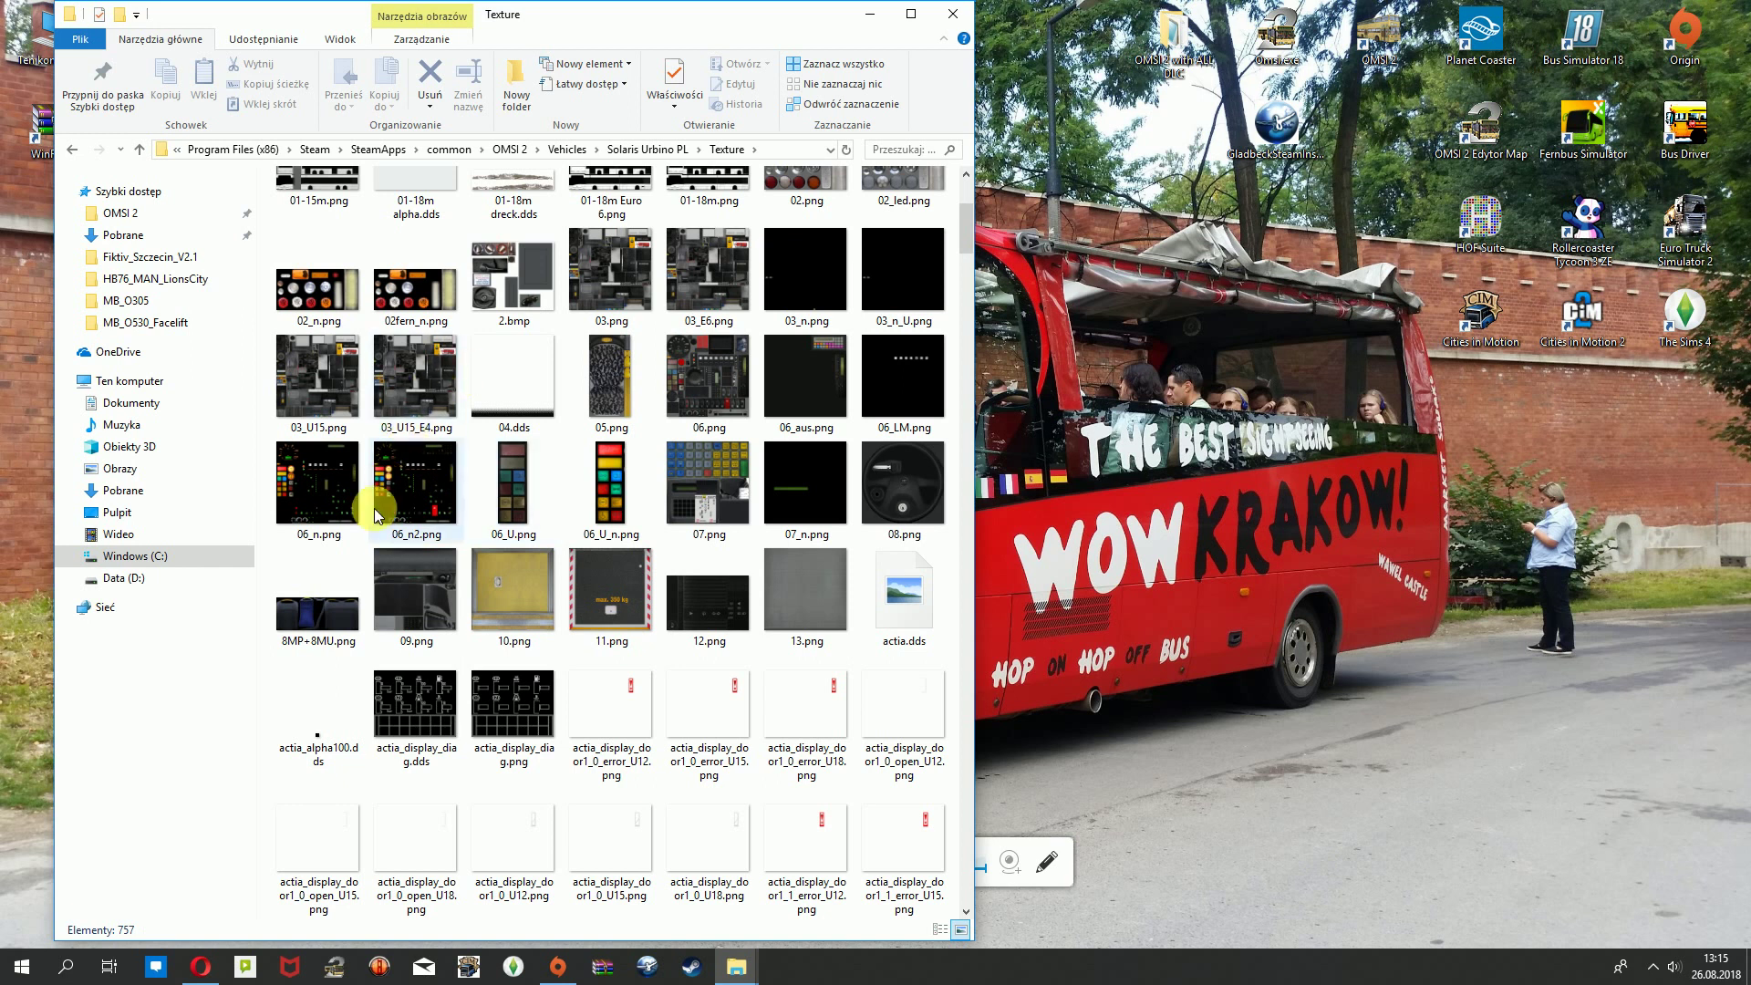
pyautogui.scroll(2, 335, 597)
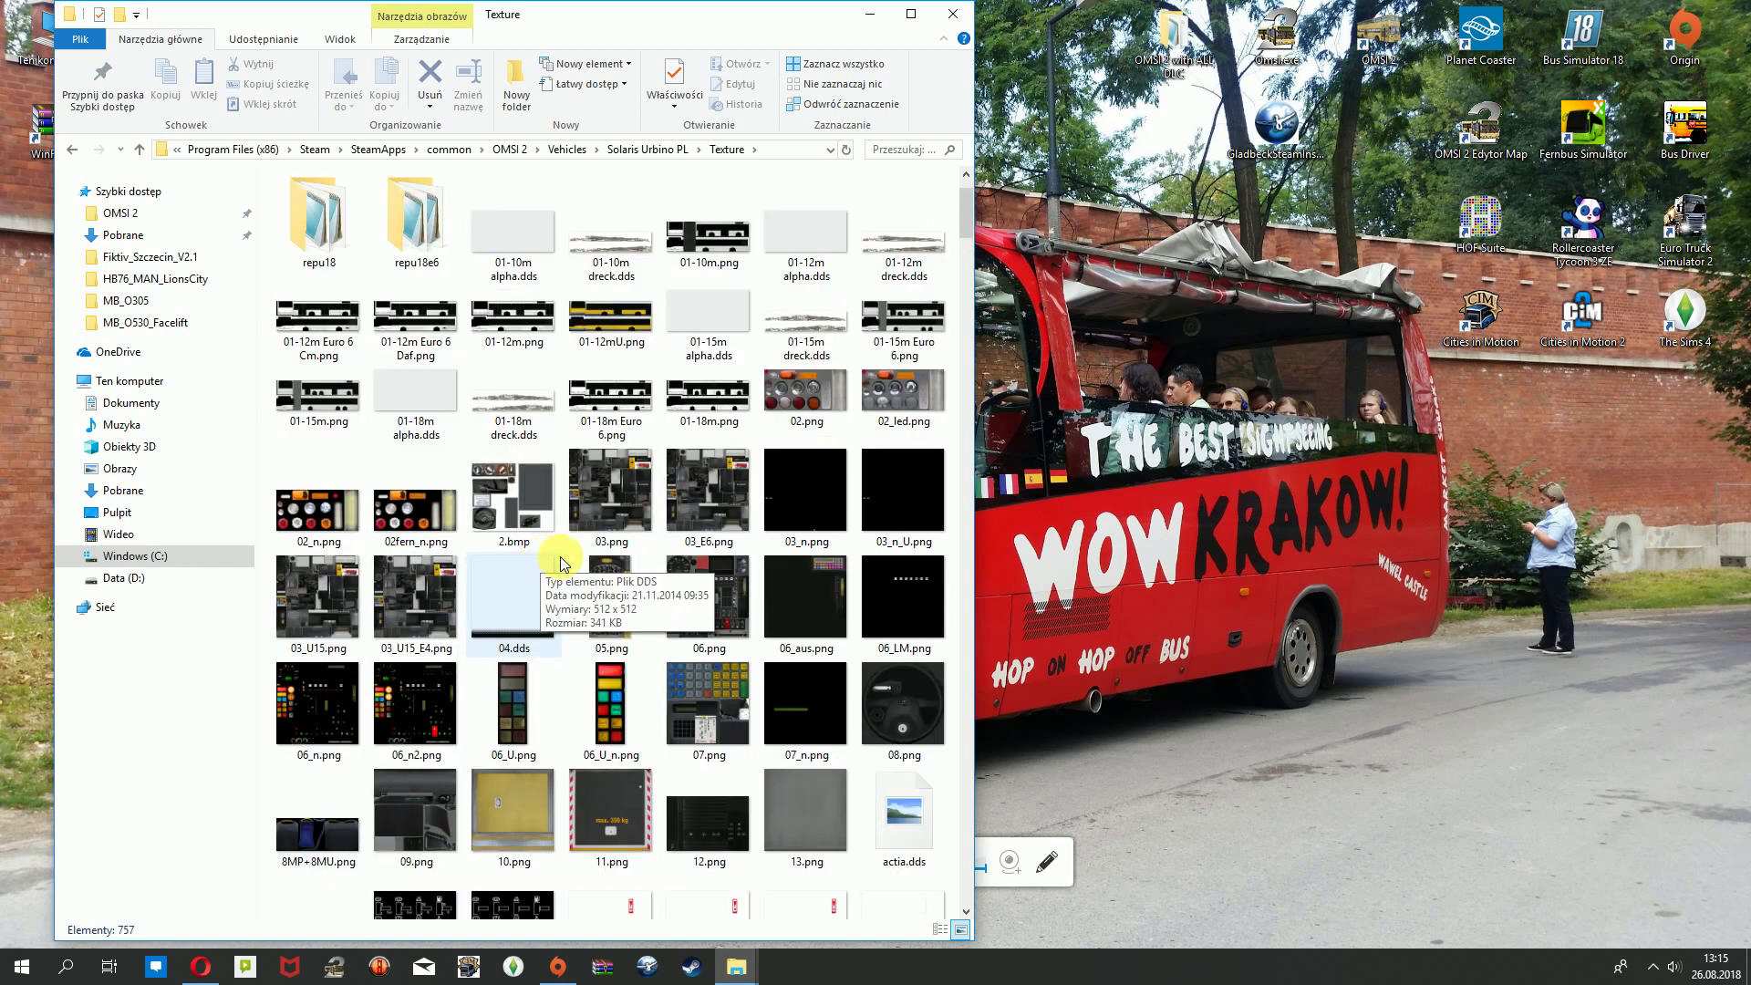
pyautogui.doubleClick(609, 624)
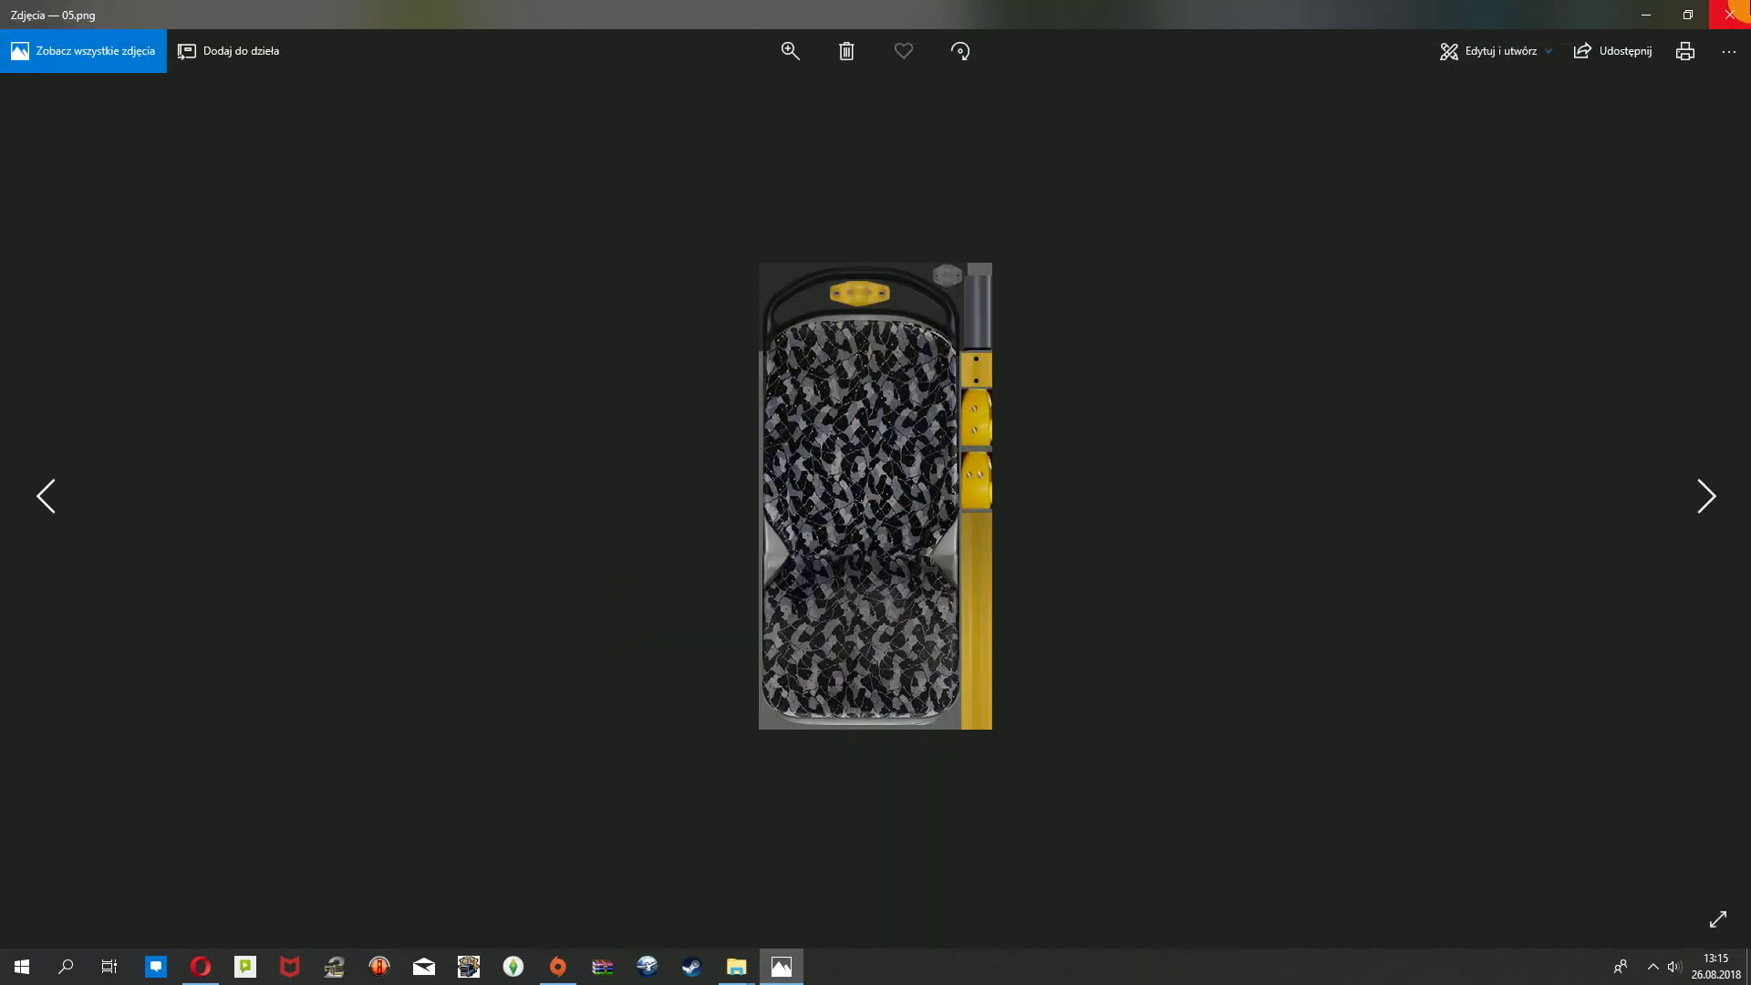
pyautogui.click(1737, 9)
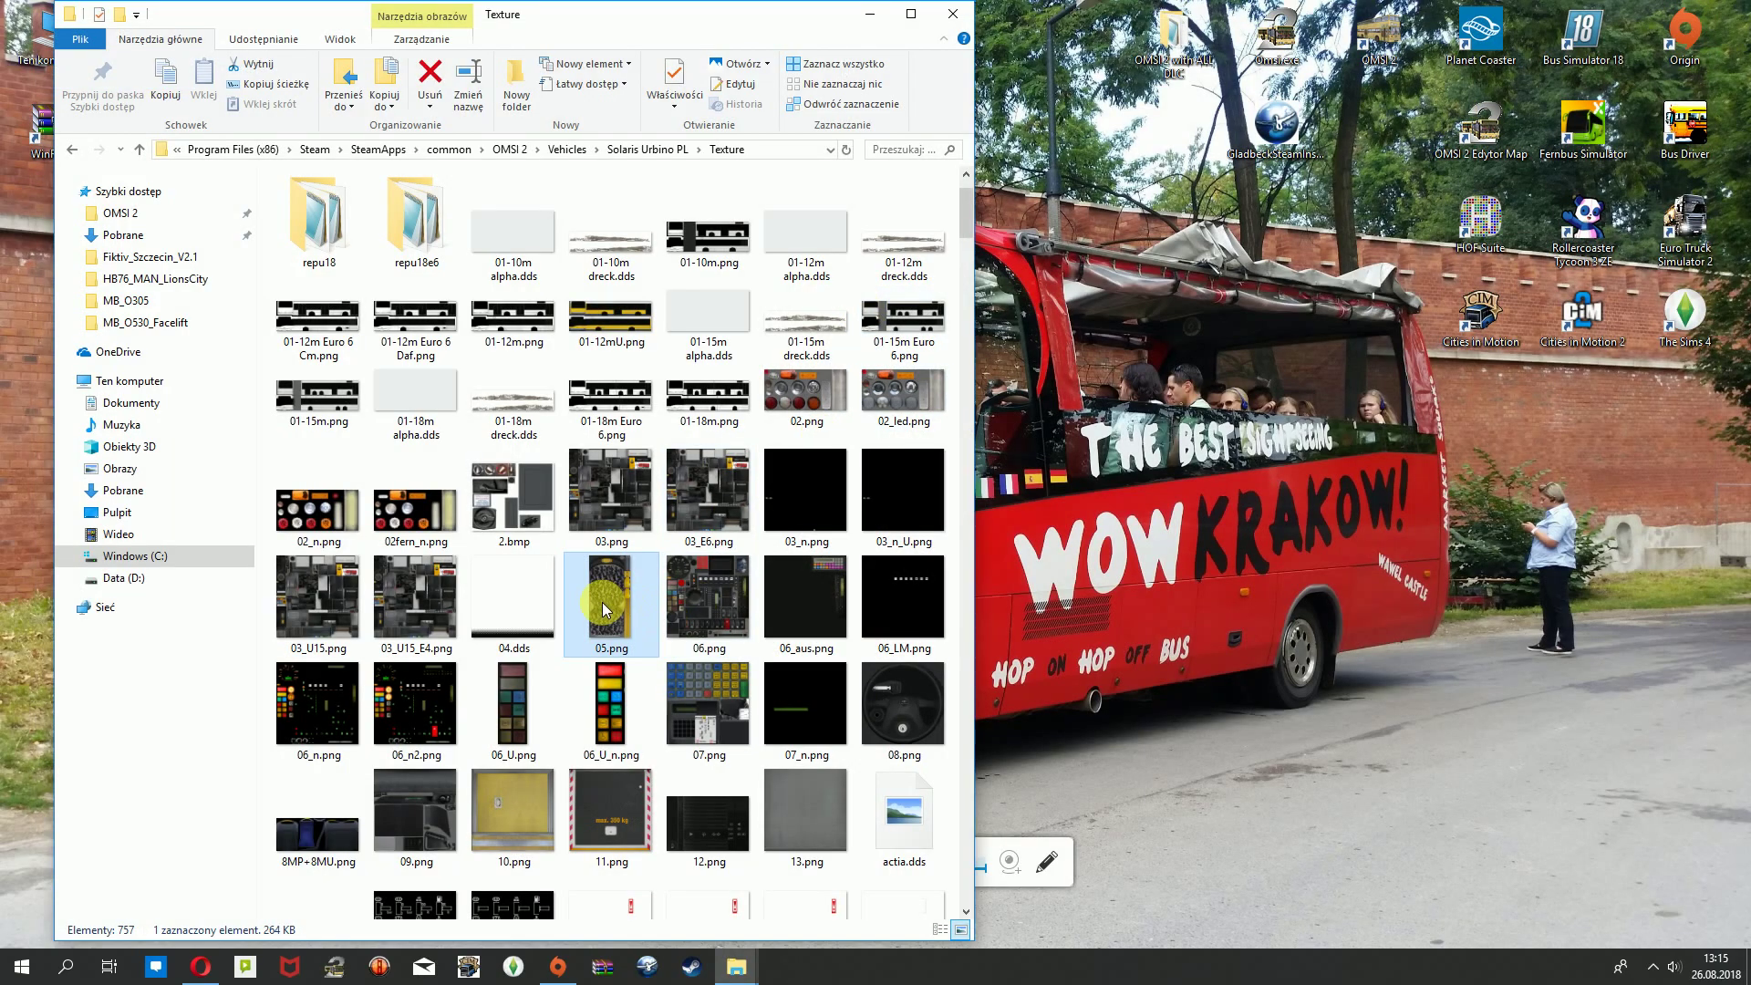
pyautogui.click(559, 610)
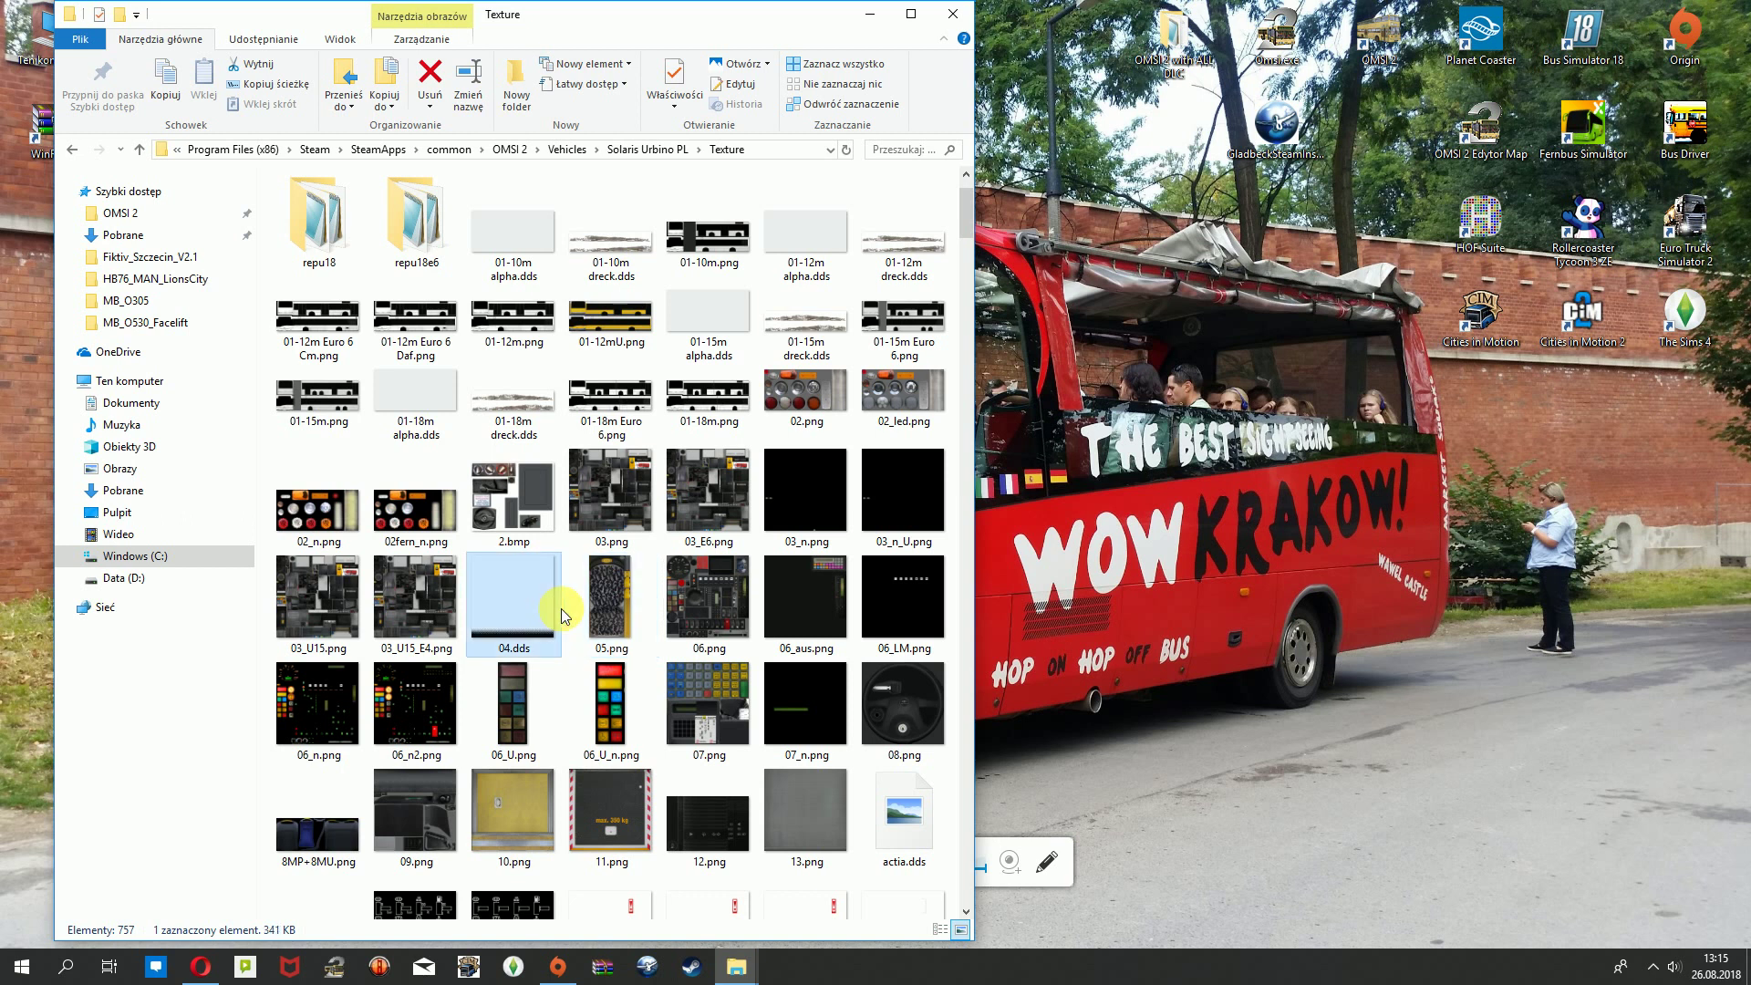
pyautogui.click(264, 623)
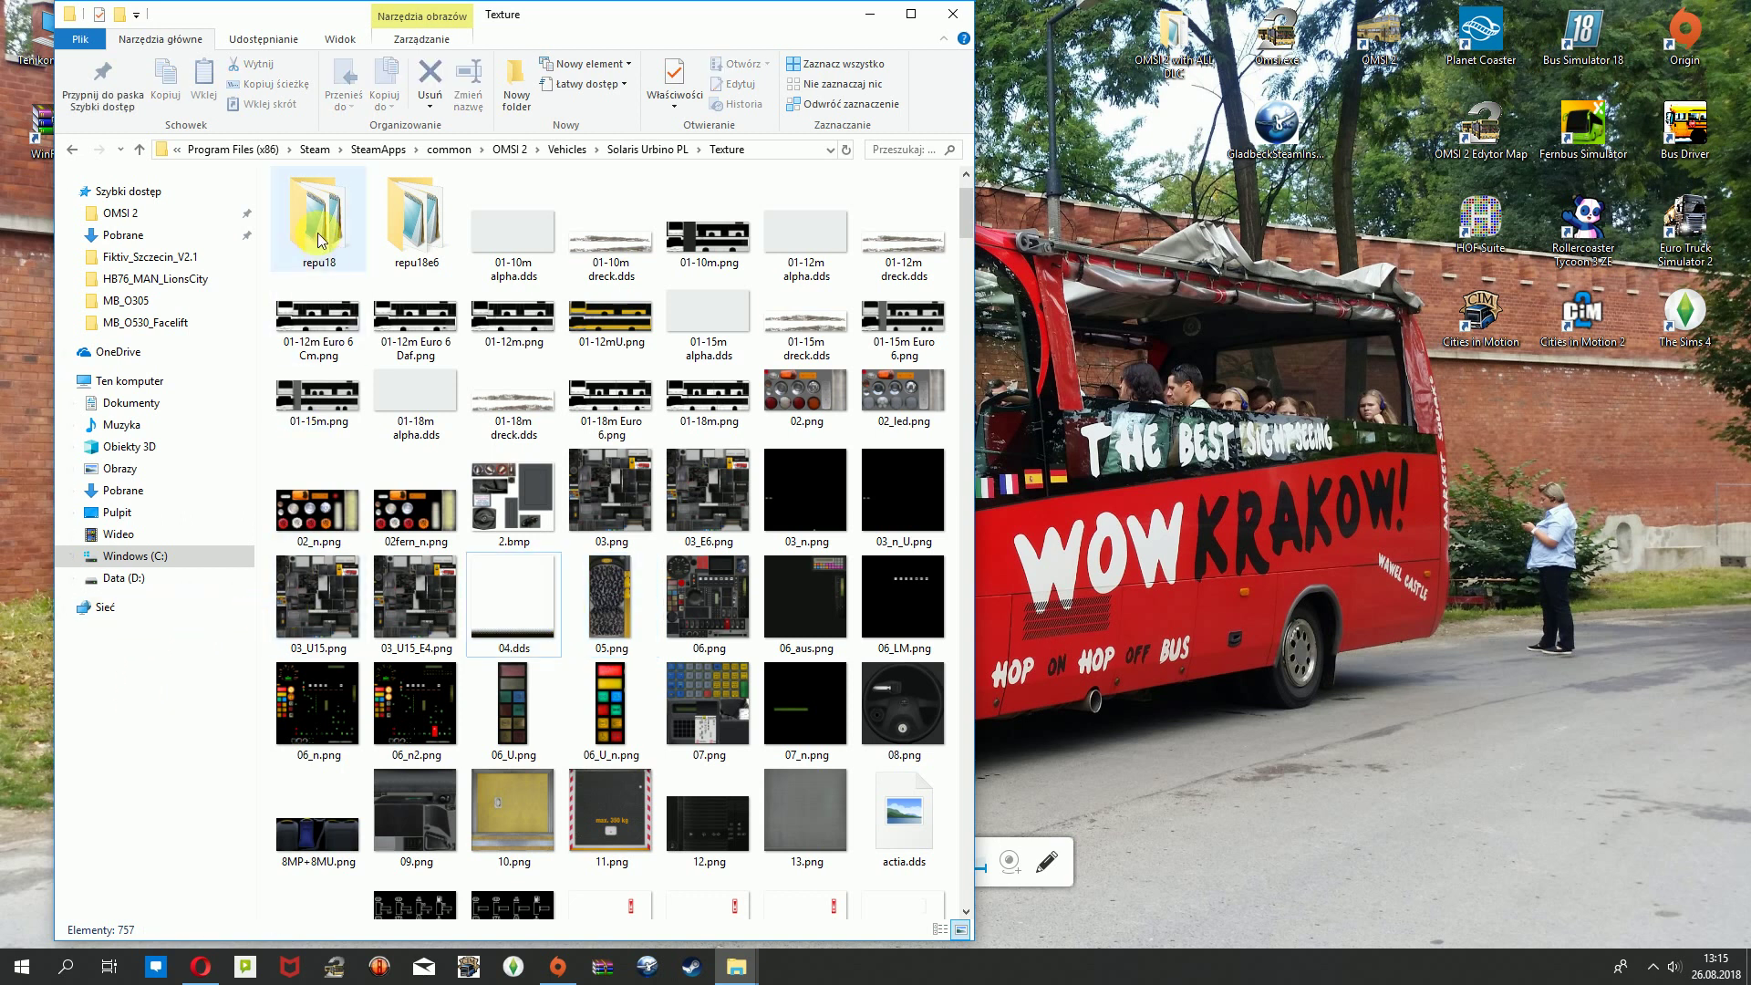
# View the seat texture siedzenia.png from repu12\FS SU12_stary, close it, and return to the repu12 folder.
pyautogui.moveTo(407, 250)
pyautogui.scroll(1, 493, 246)
pyautogui.doubleClick(594, 250)
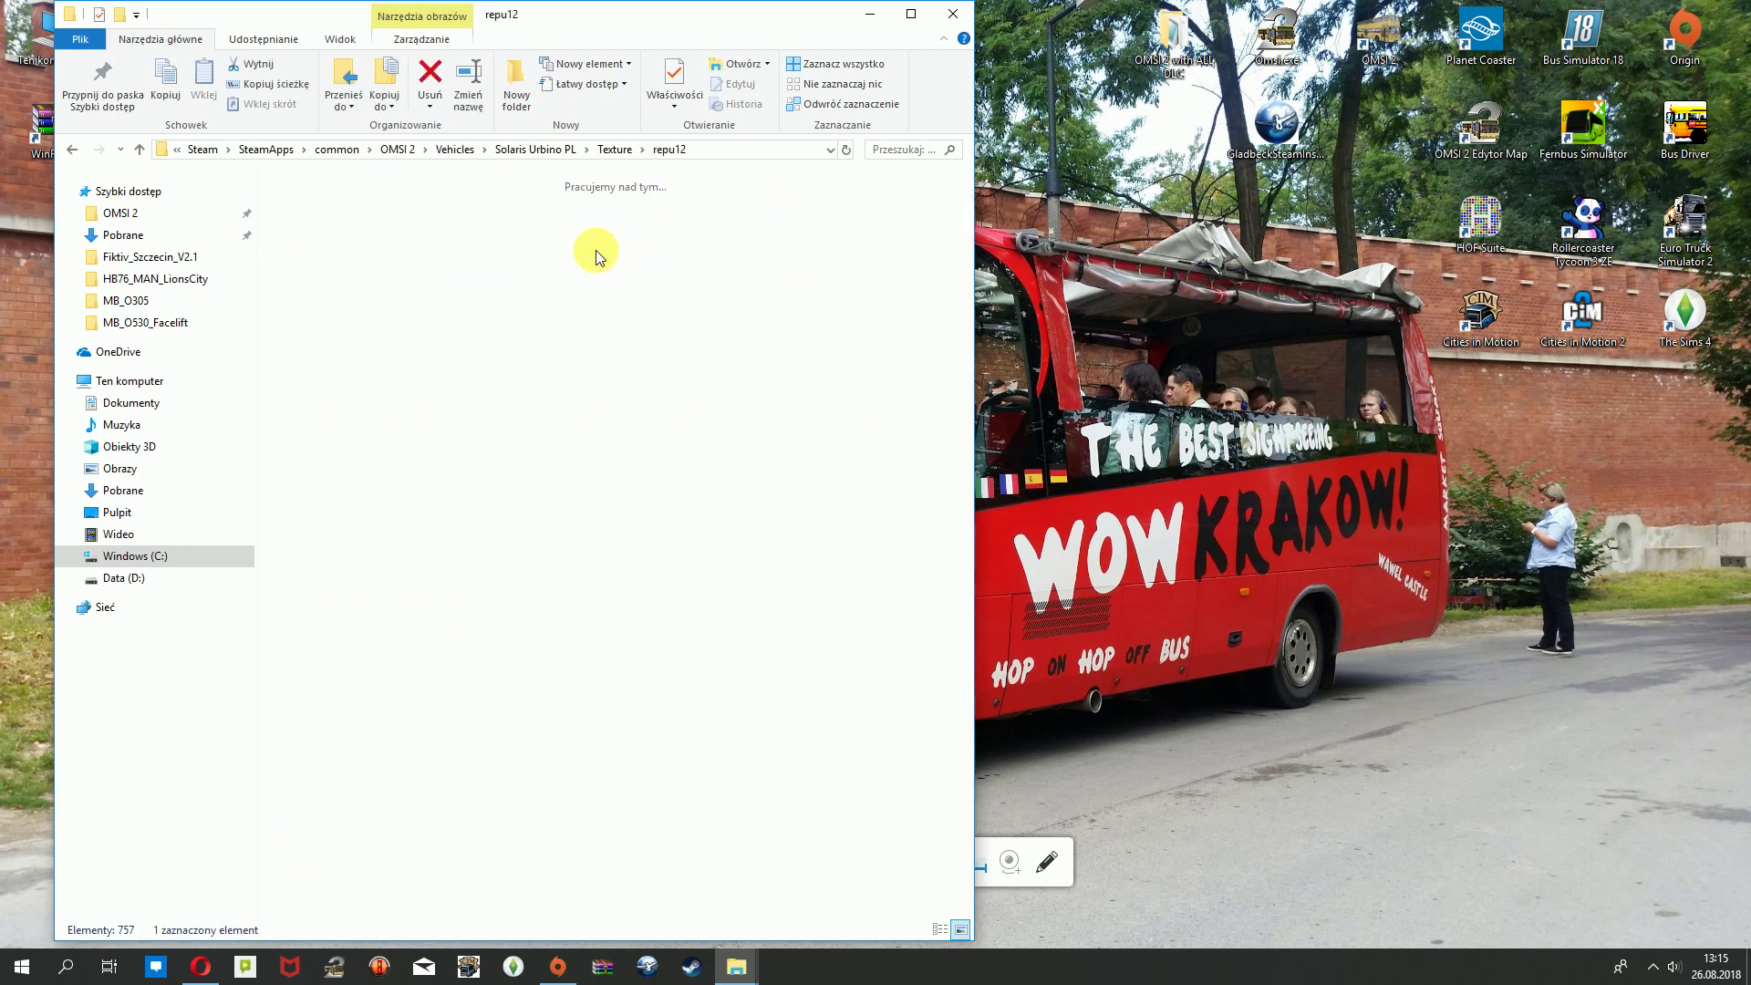
pyautogui.doubleClick(440, 248)
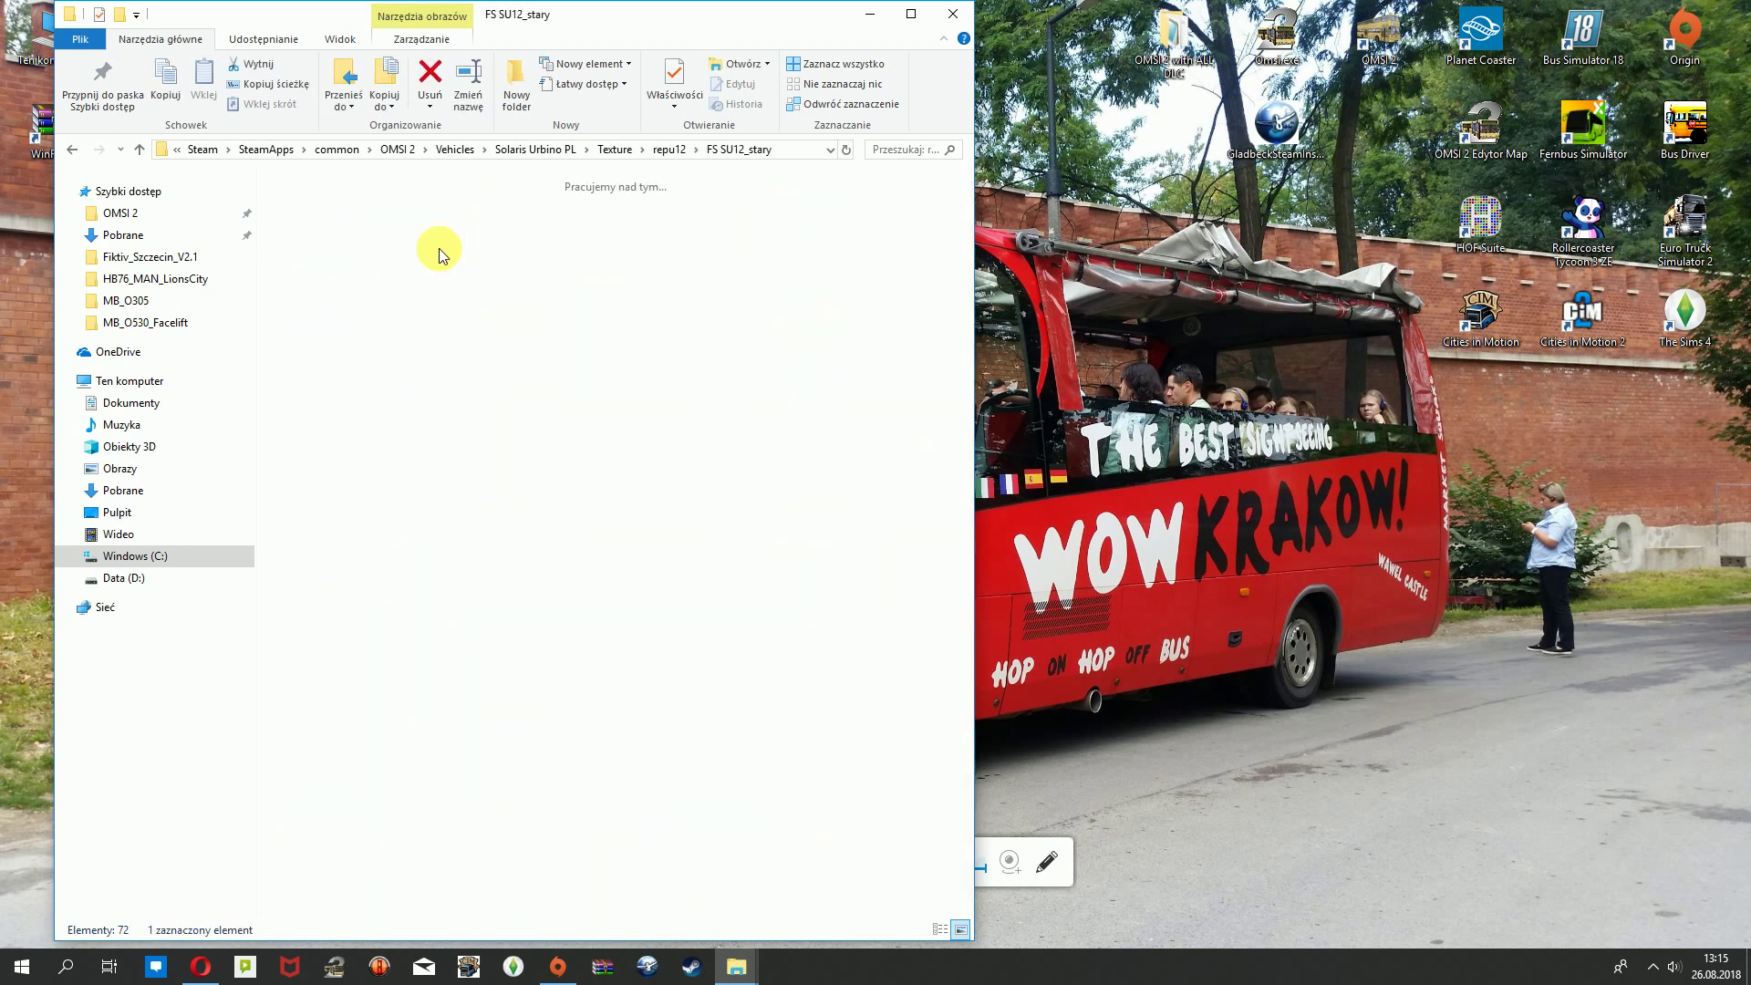
pyautogui.click(392, 238)
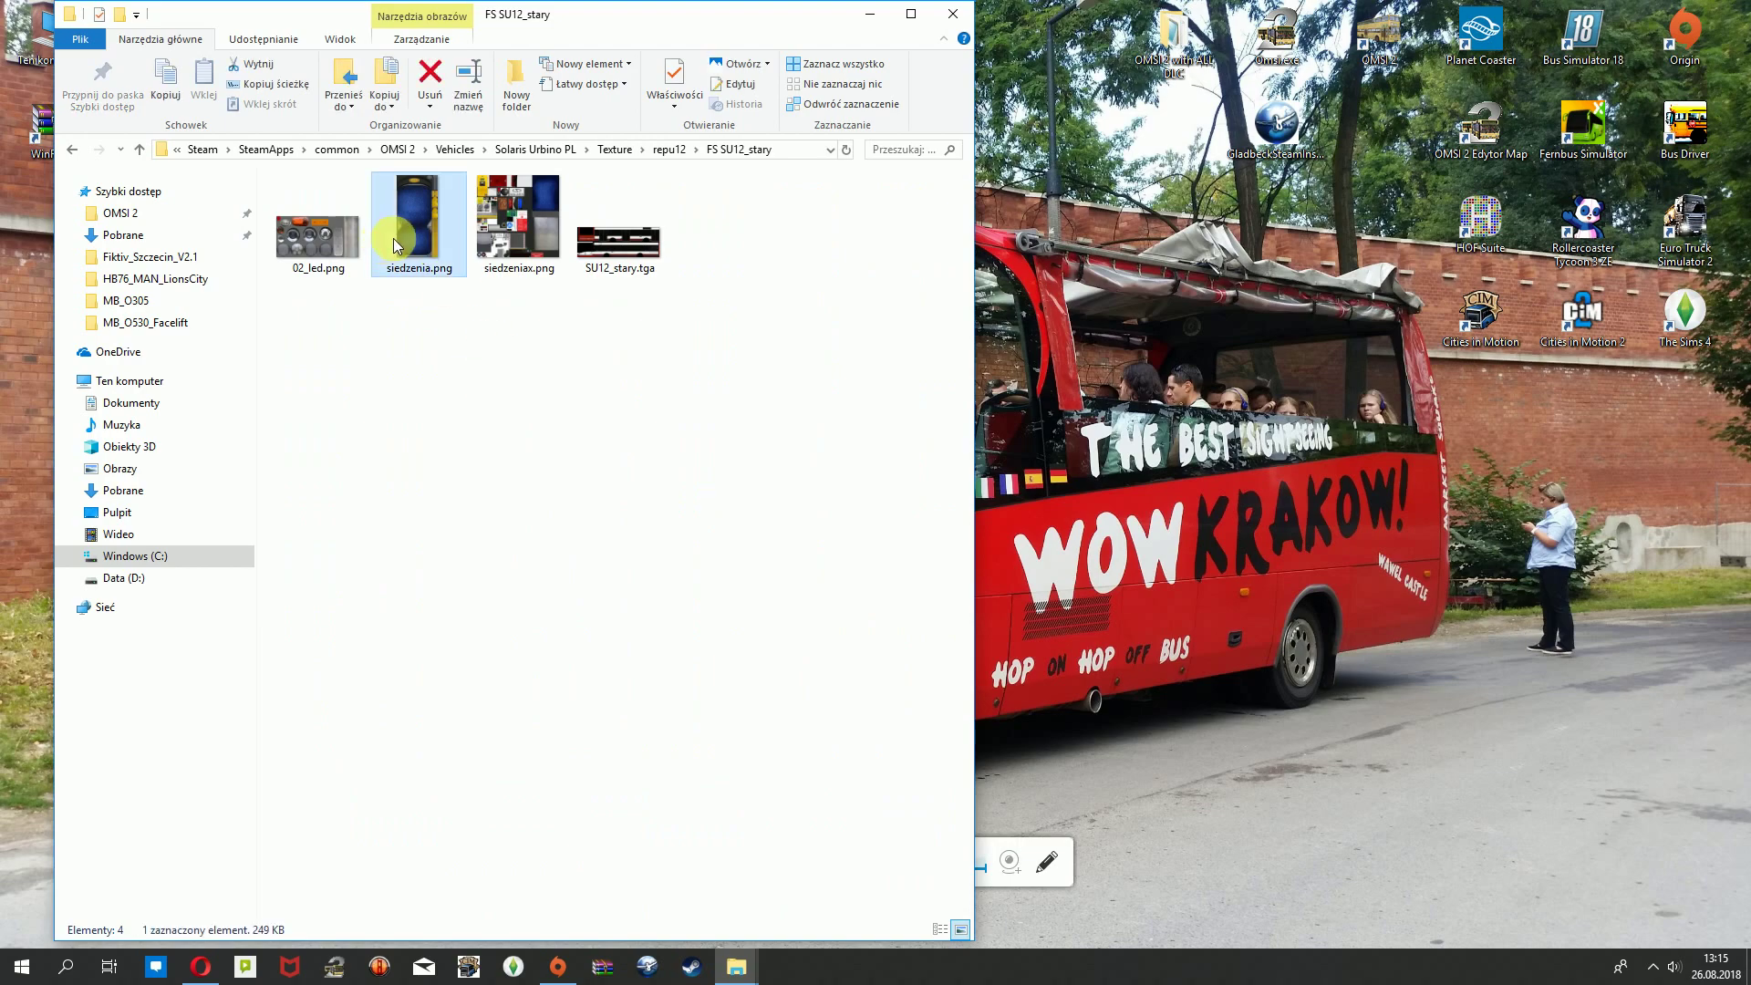
pyautogui.doubleClick(392, 238)
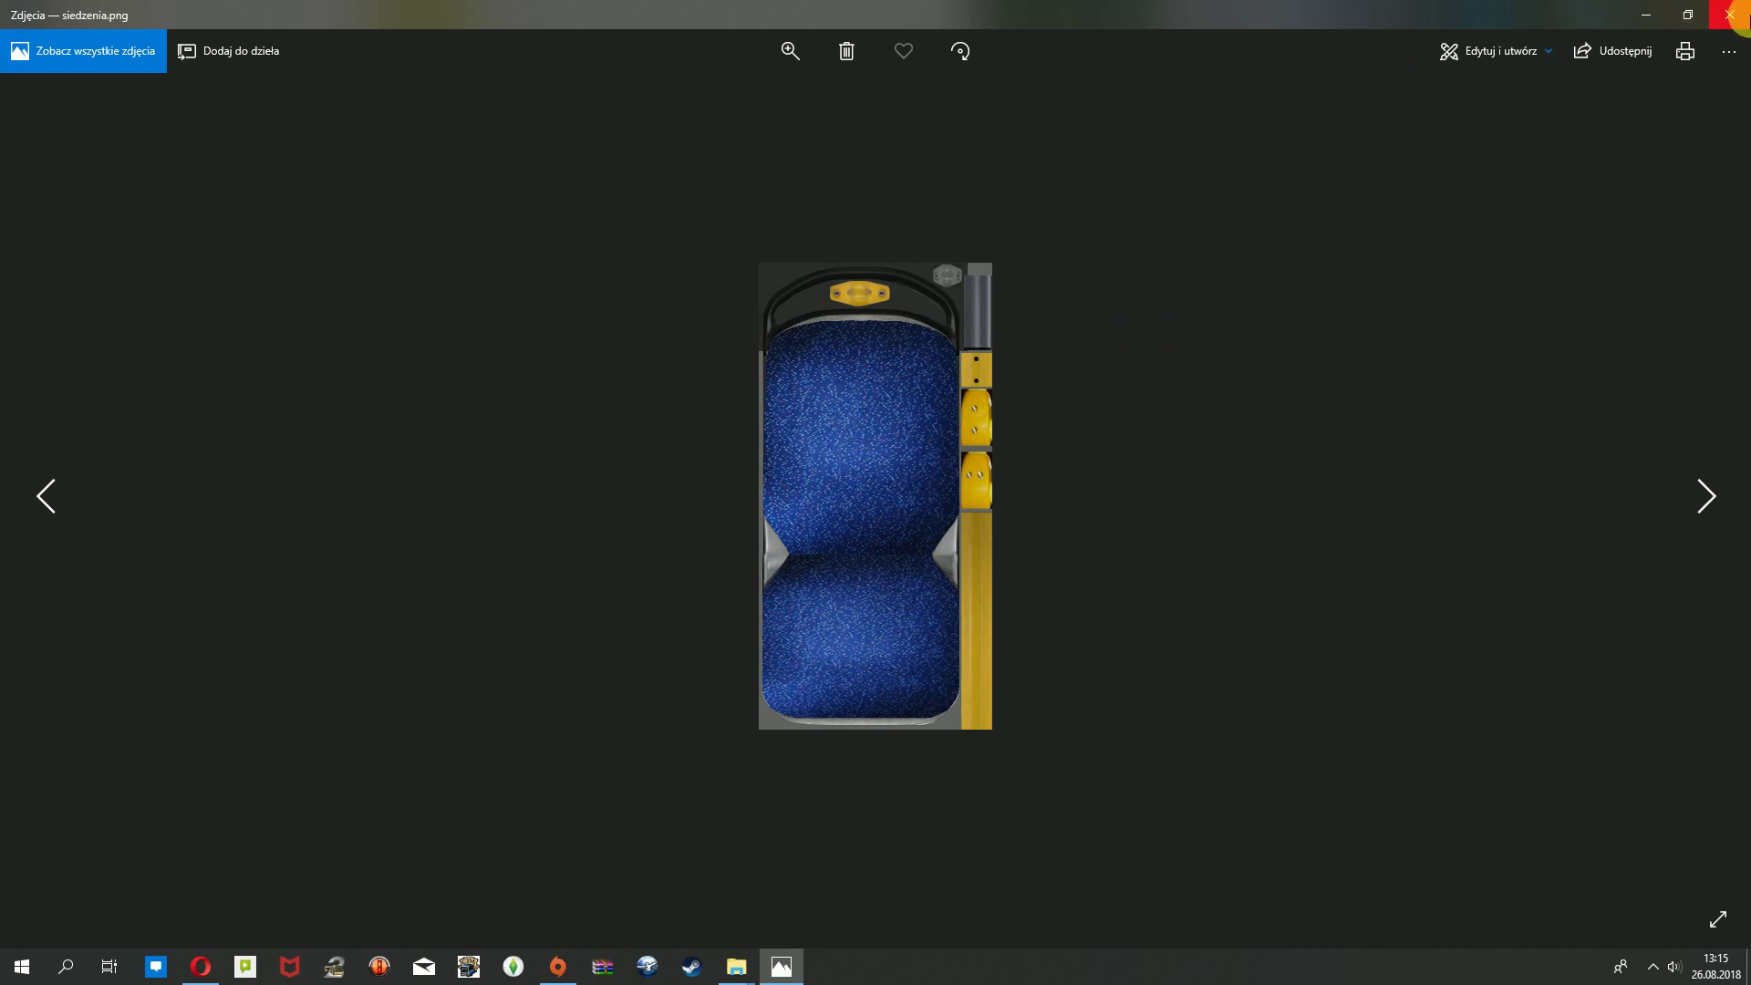
pyautogui.click(1731, 15)
pyautogui.click(667, 148)
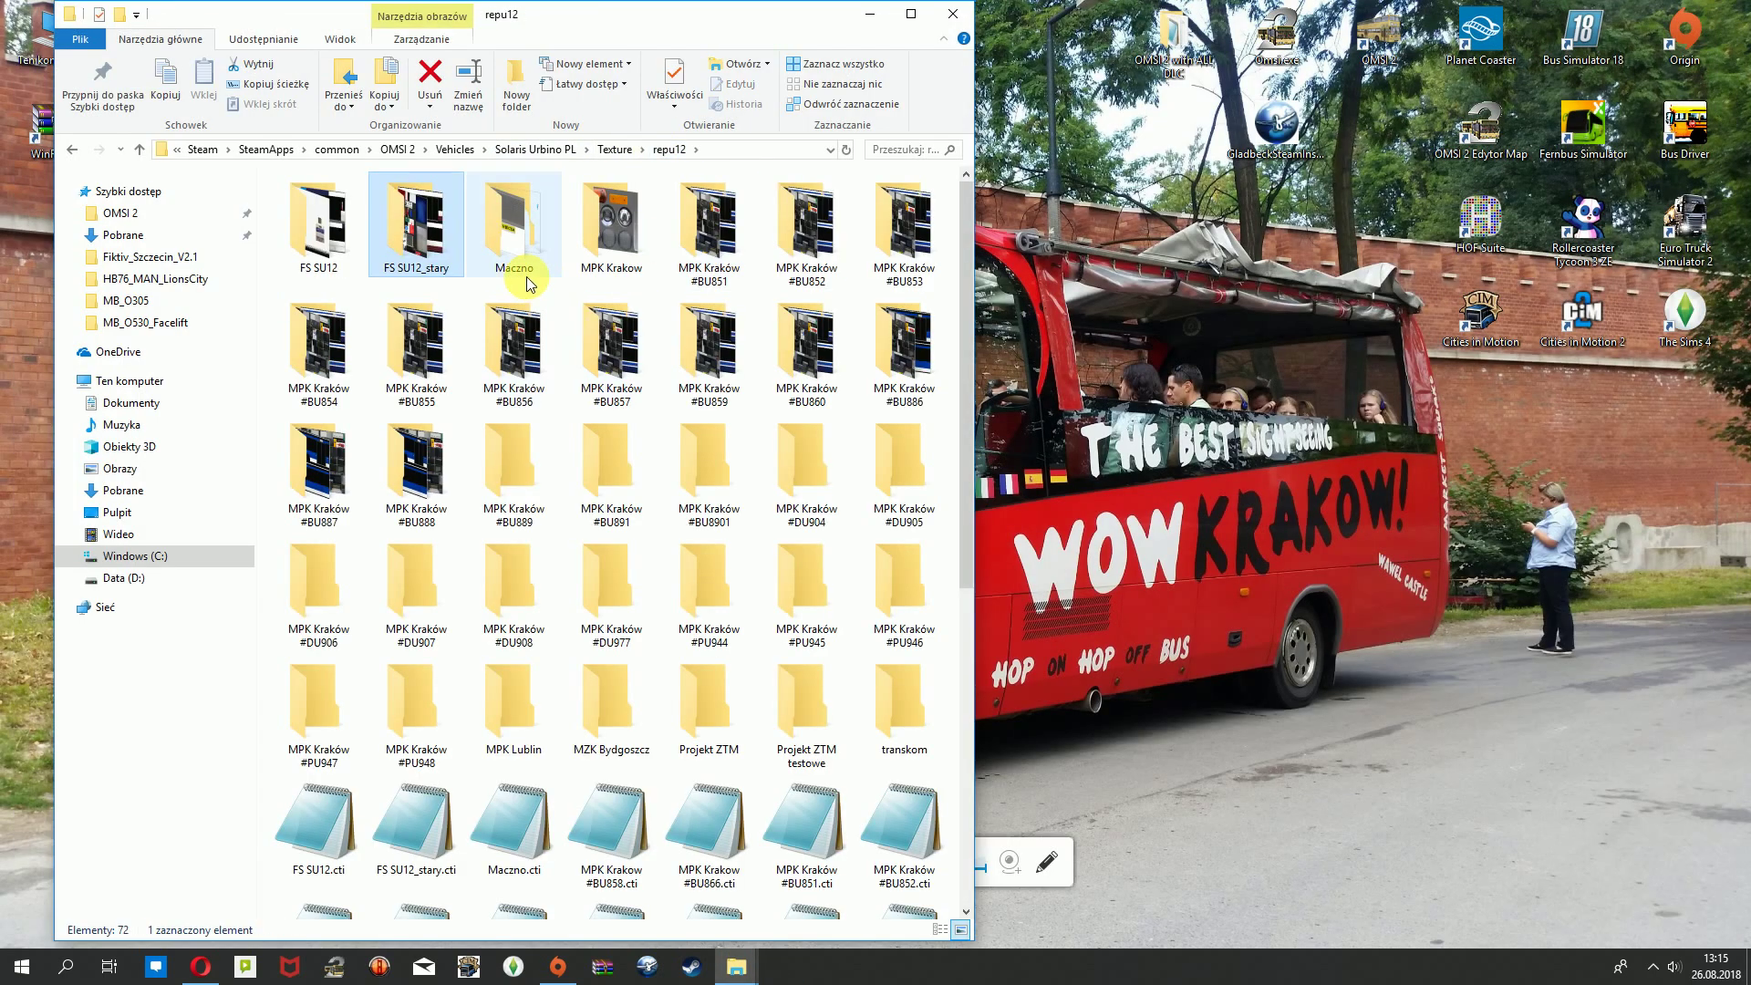
# View the seat texture 05.png from the MPK Kraków #BU851 folder in repu12, close it, and return to the Texture folder.
pyautogui.doubleClick(697, 251)
pyautogui.doubleClick(697, 241)
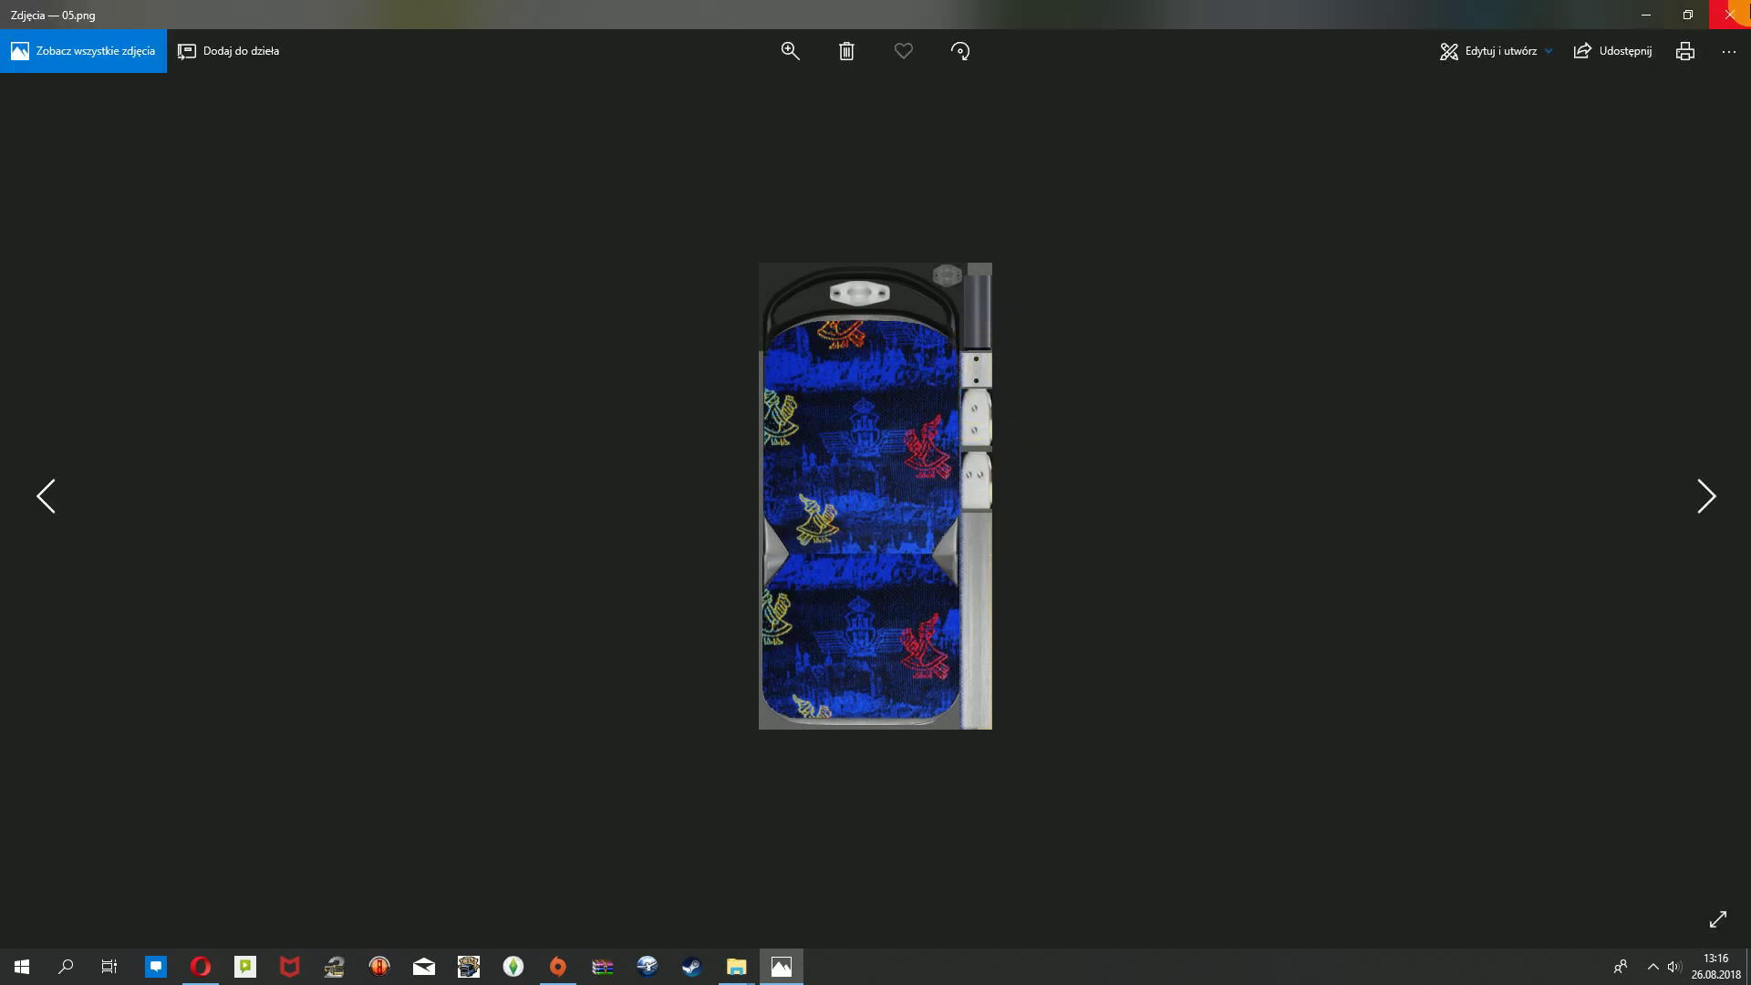
pyautogui.click(1732, 10)
pyautogui.click(719, 483)
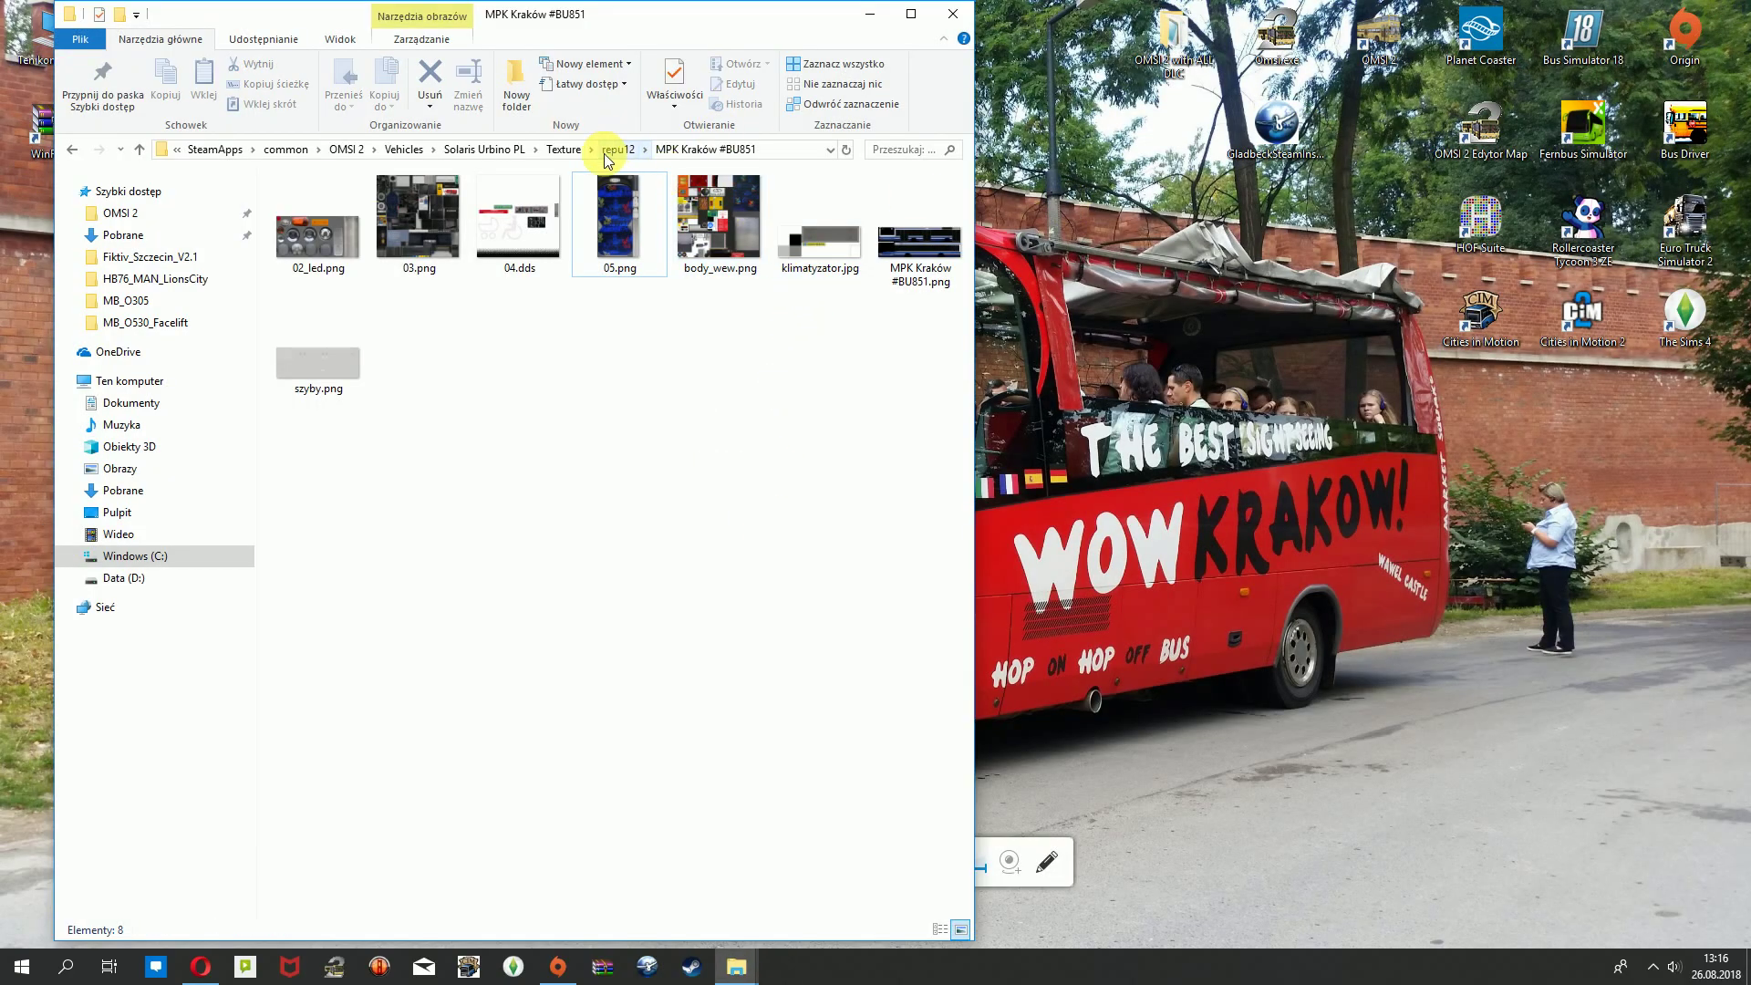
pyautogui.click(555, 148)
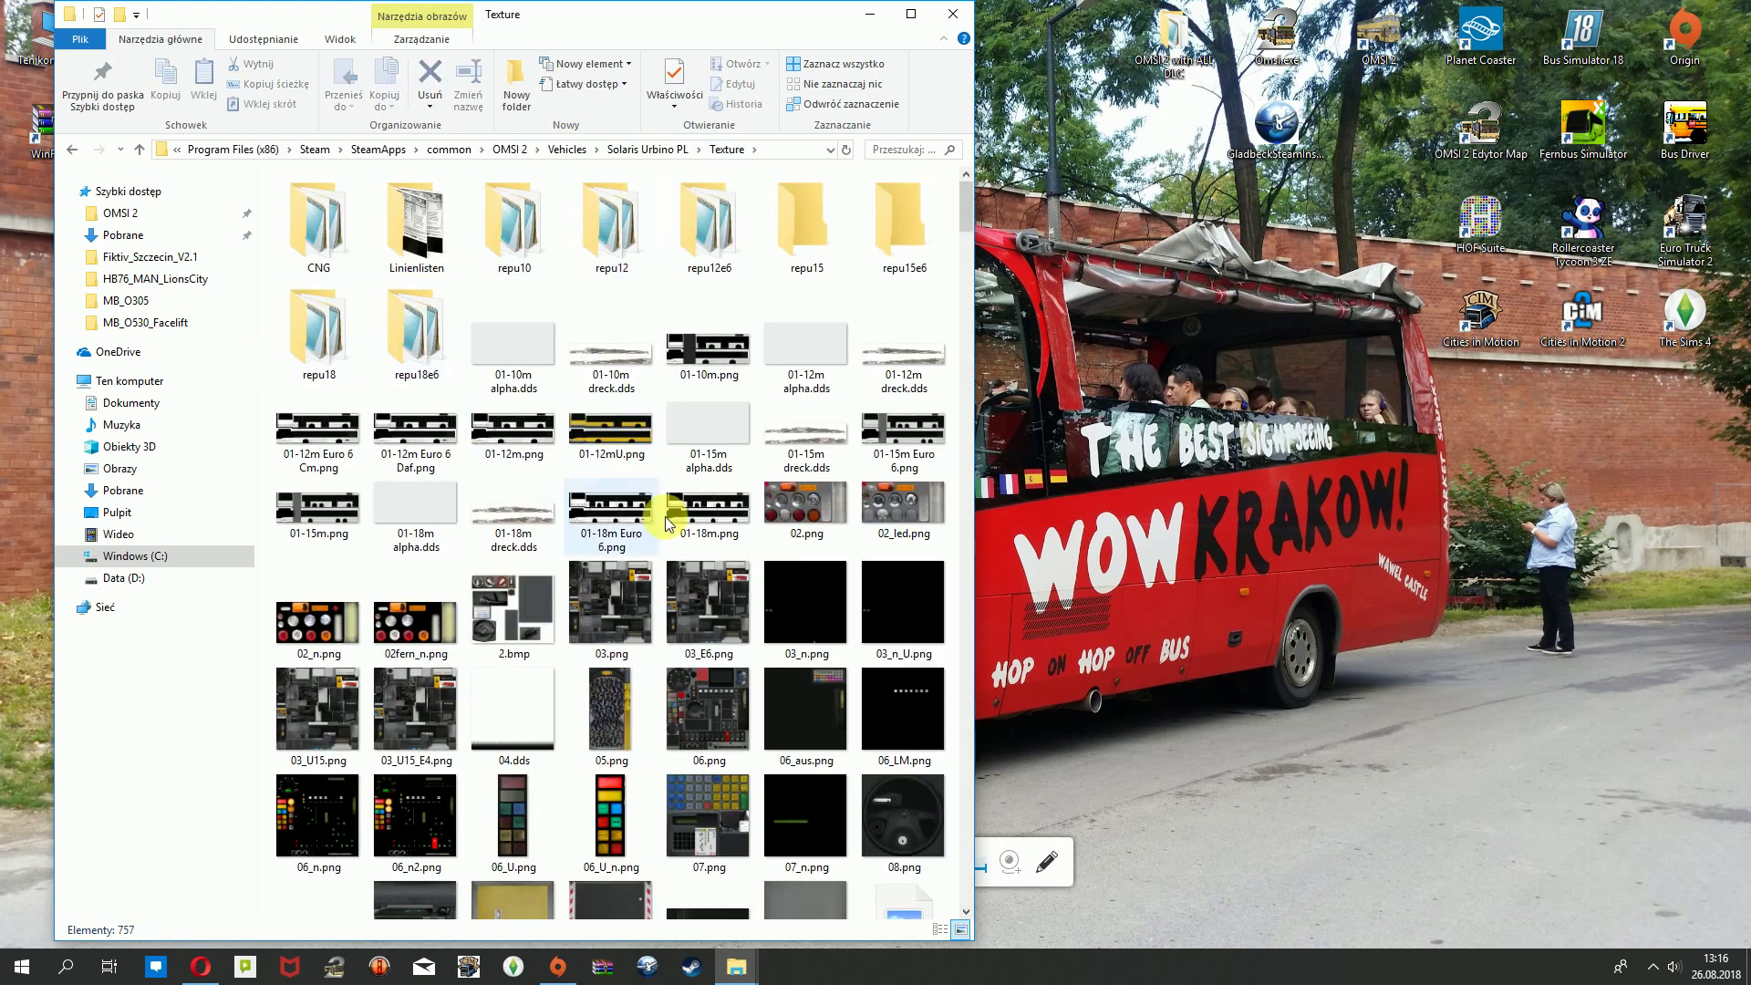
# Look through the Actia display textures in the Texture folder and try to open actia-mod.dds.
pyautogui.scroll(-10, 597, 489)
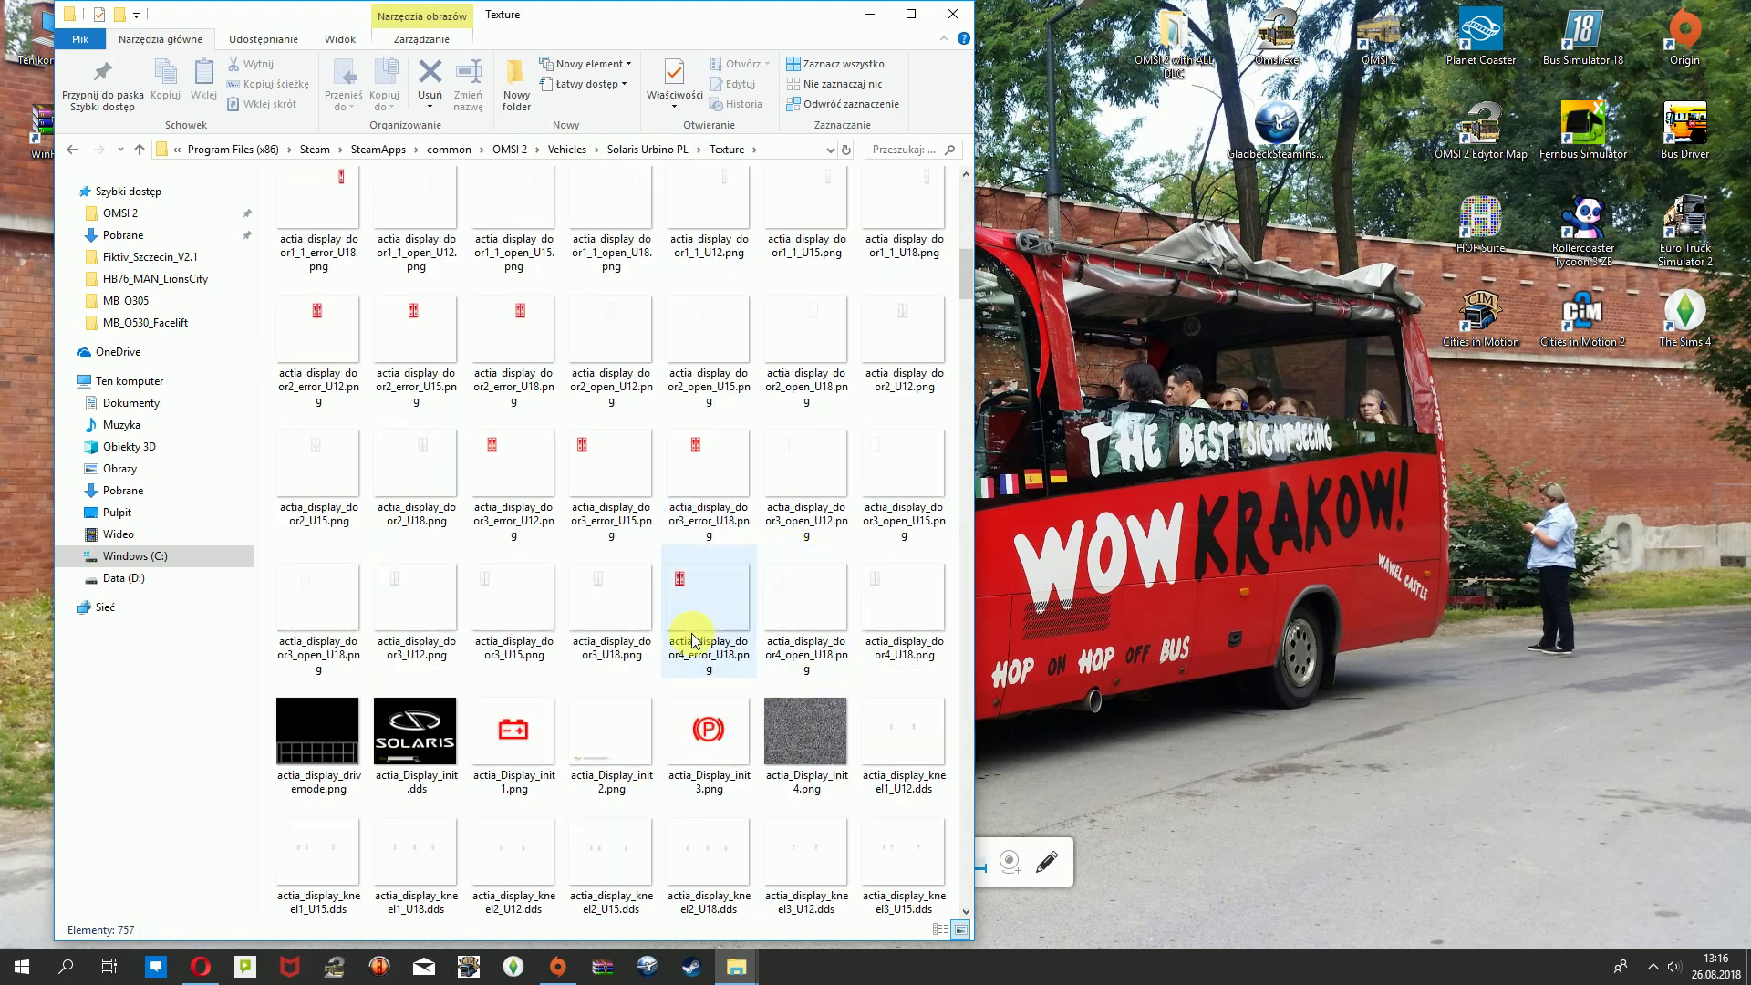
pyautogui.scroll(-3, 566, 620)
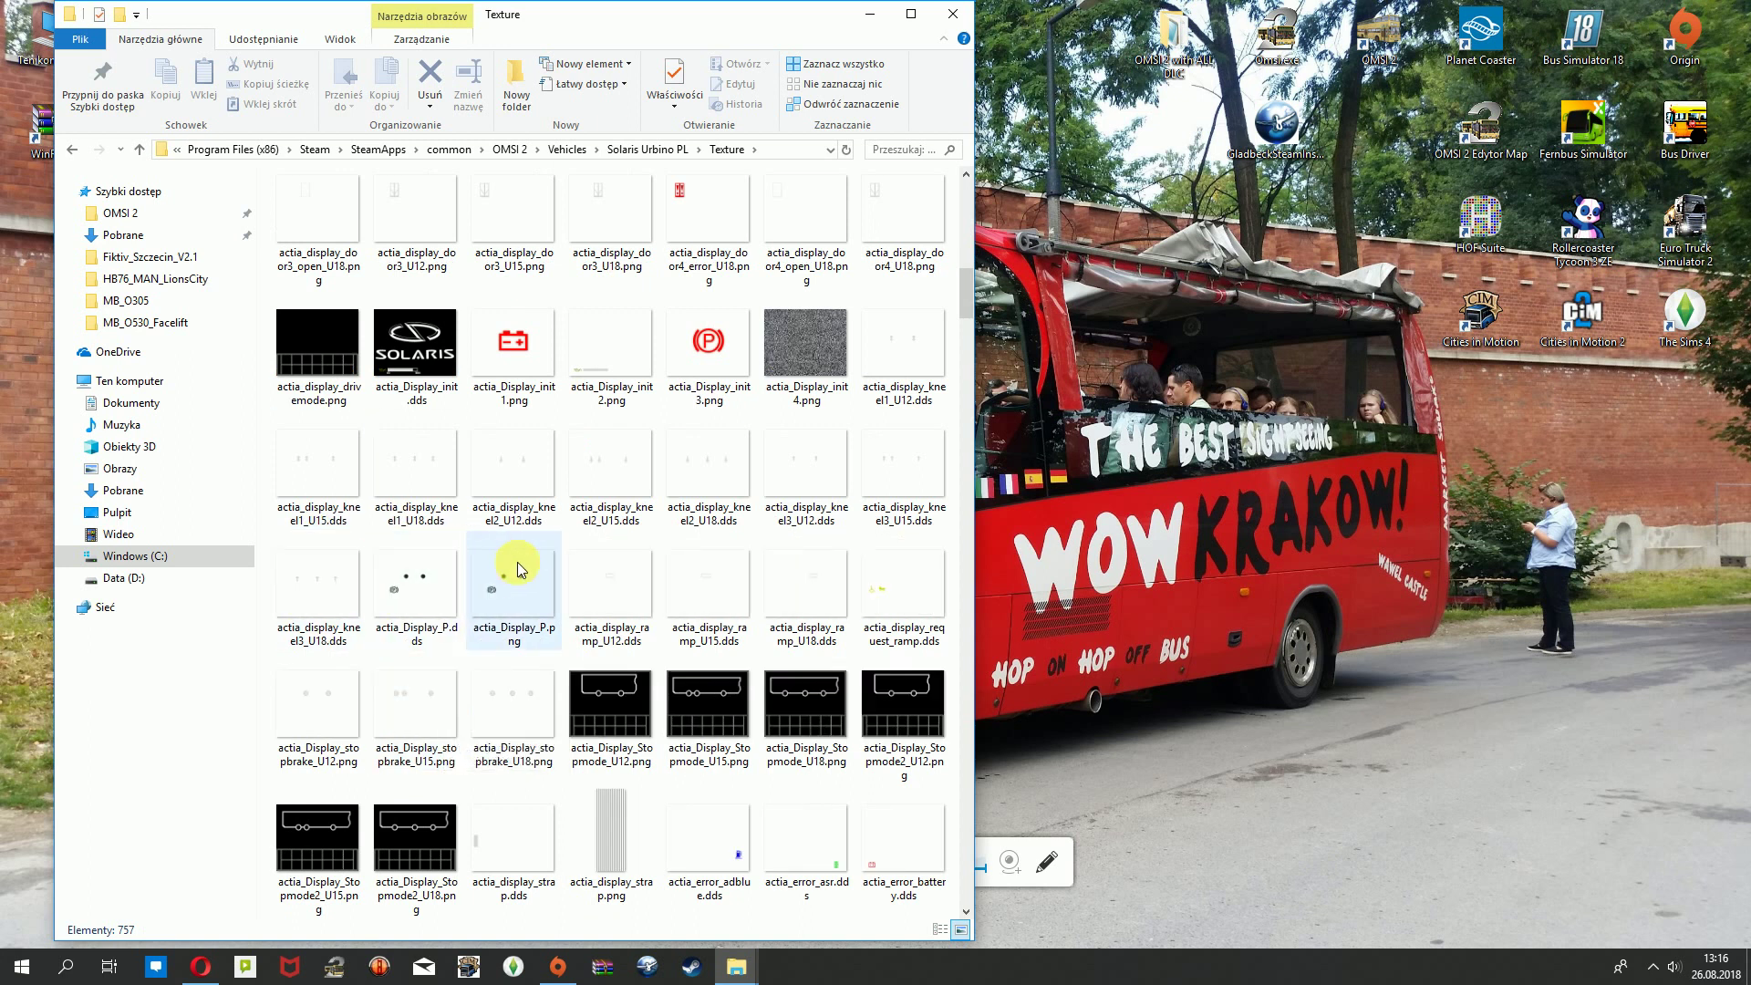
pyautogui.scroll(-6, 855, 735)
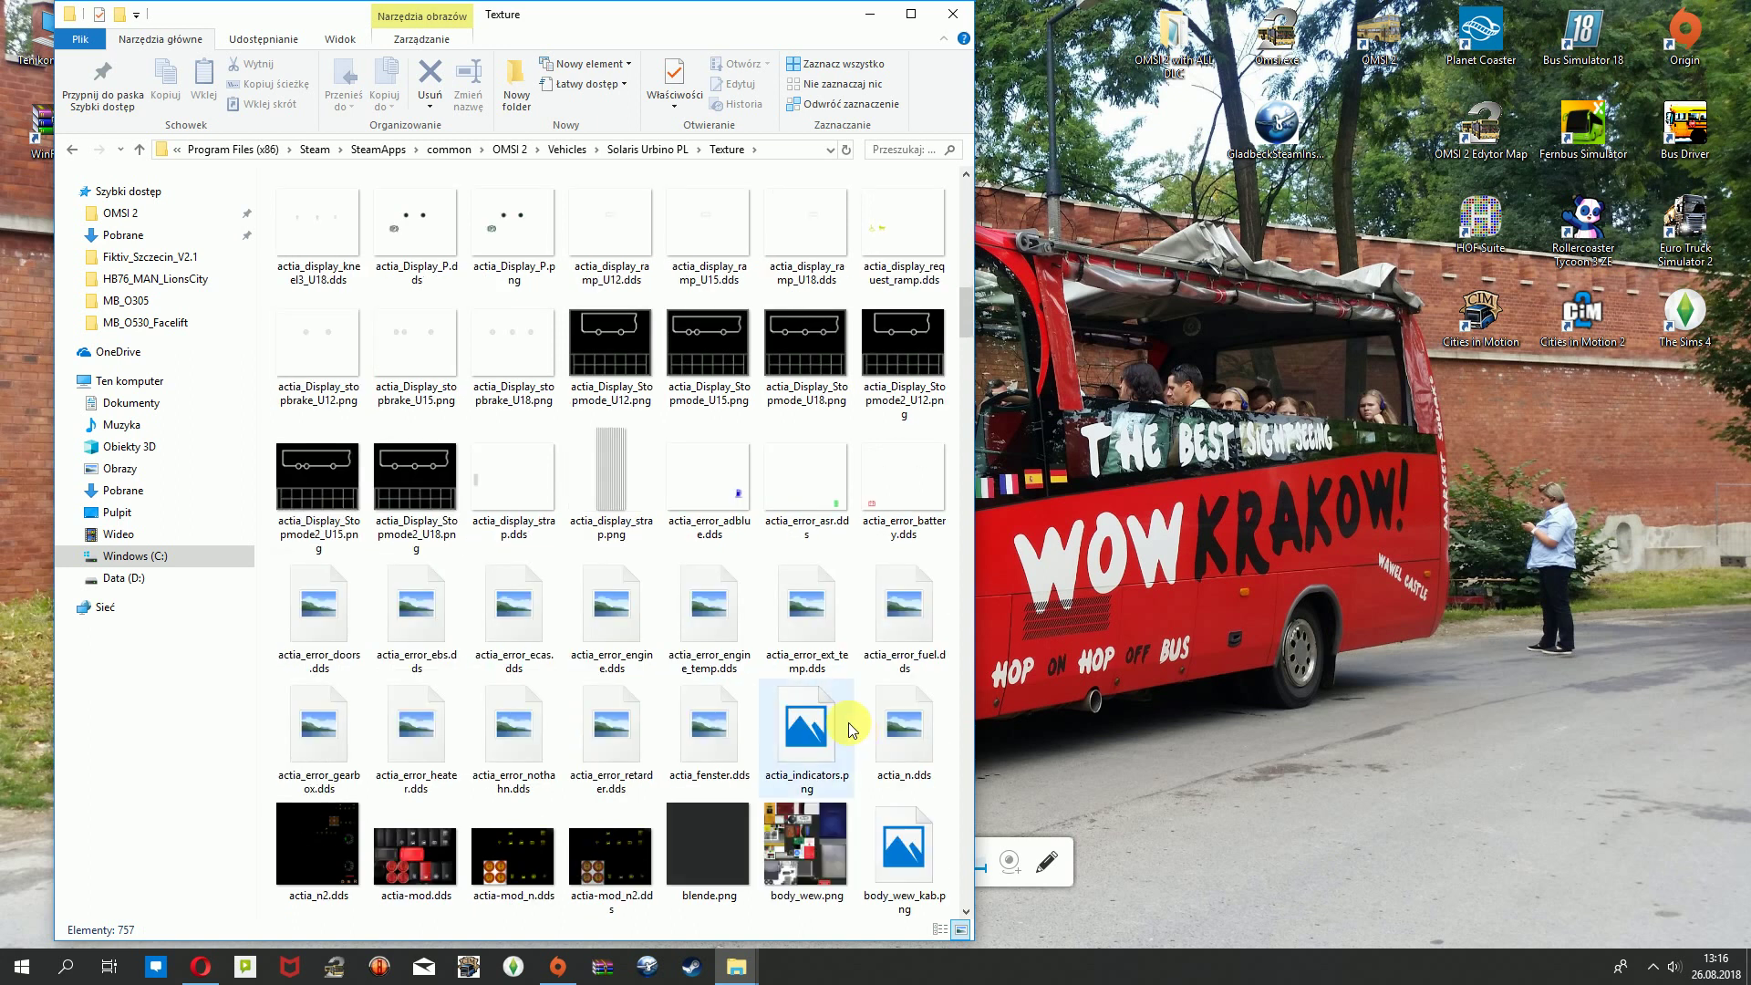
pyautogui.click(398, 507)
pyautogui.doubleClick(439, 503)
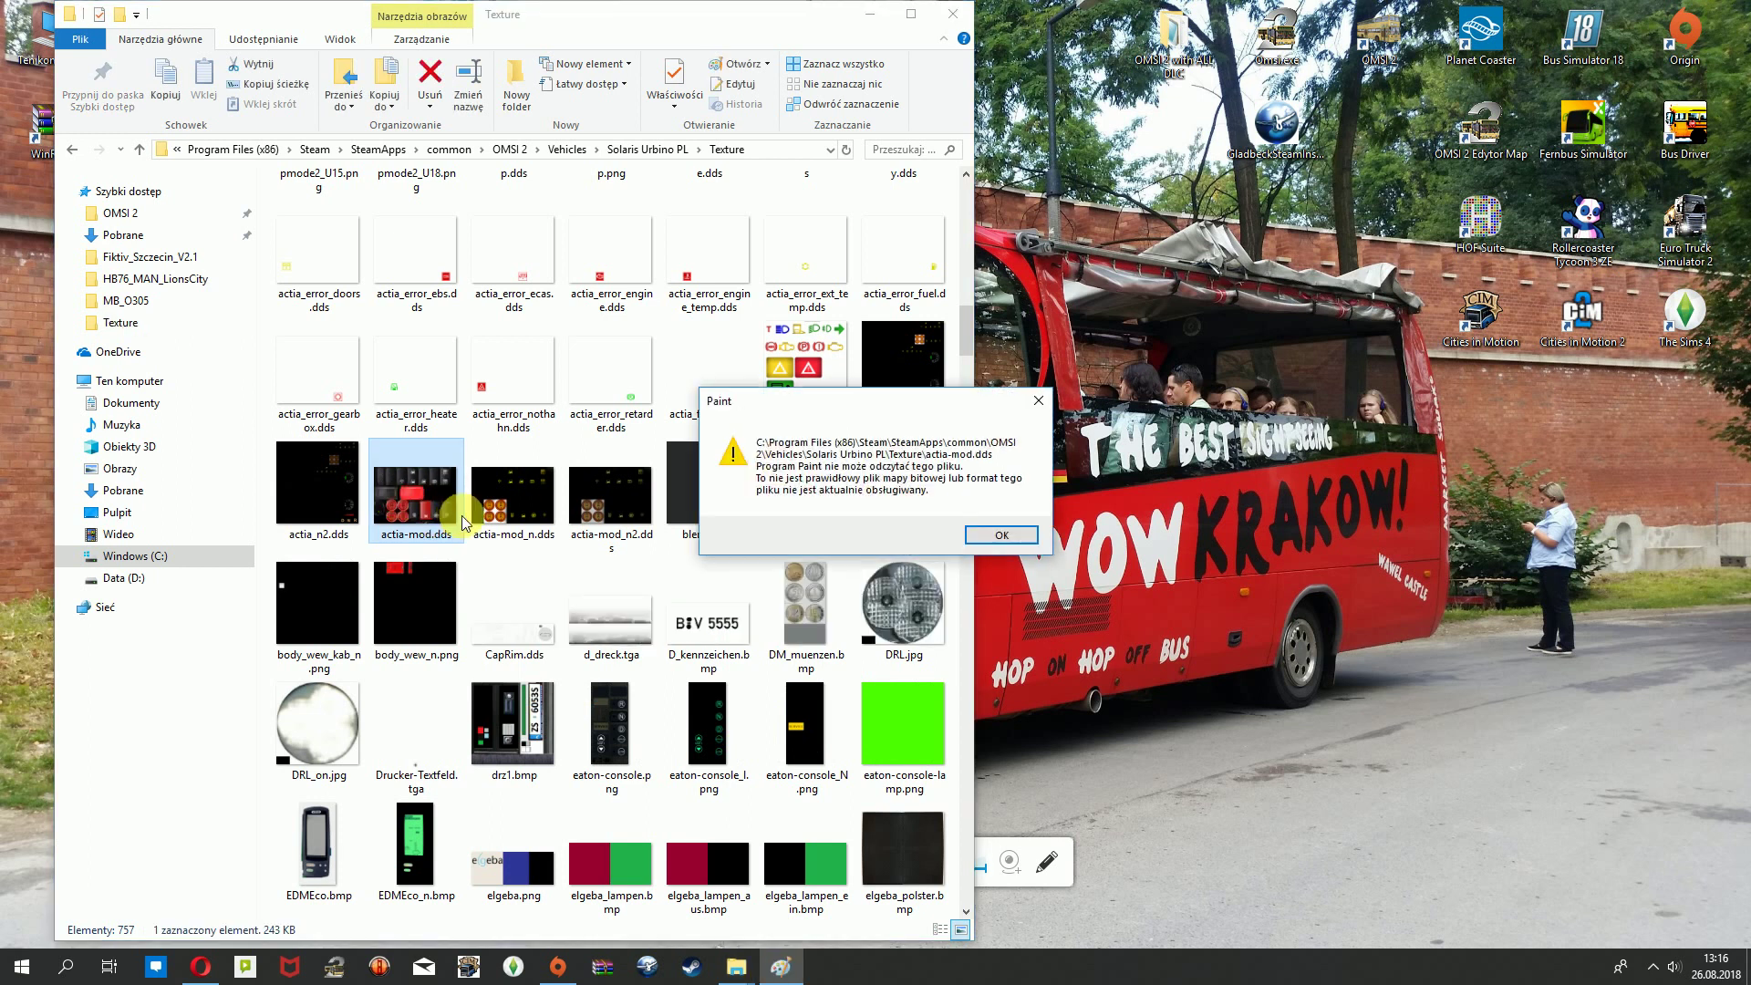
# Dismiss the Paint error, view the texture actia-mod.dds in paint.net at 67% zoom, and close the program.
pyautogui.click(997, 545)
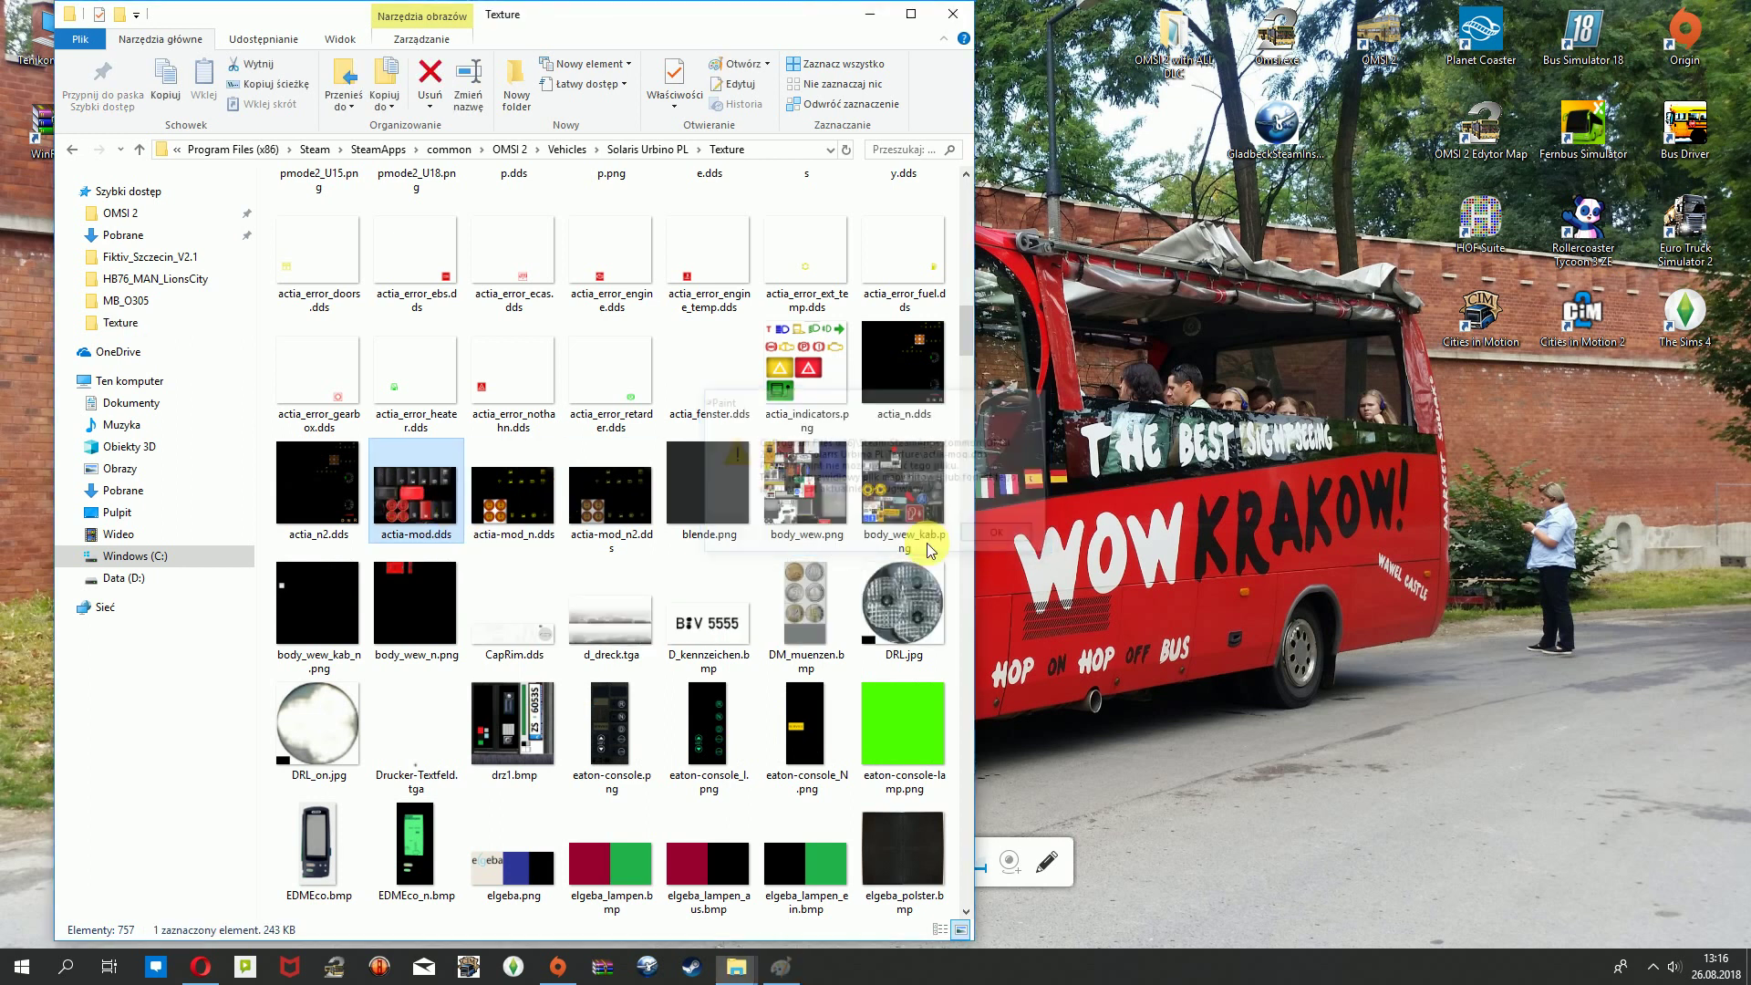
pyautogui.rightClick(402, 482)
pyautogui.moveTo(529, 586)
pyautogui.click(685, 609)
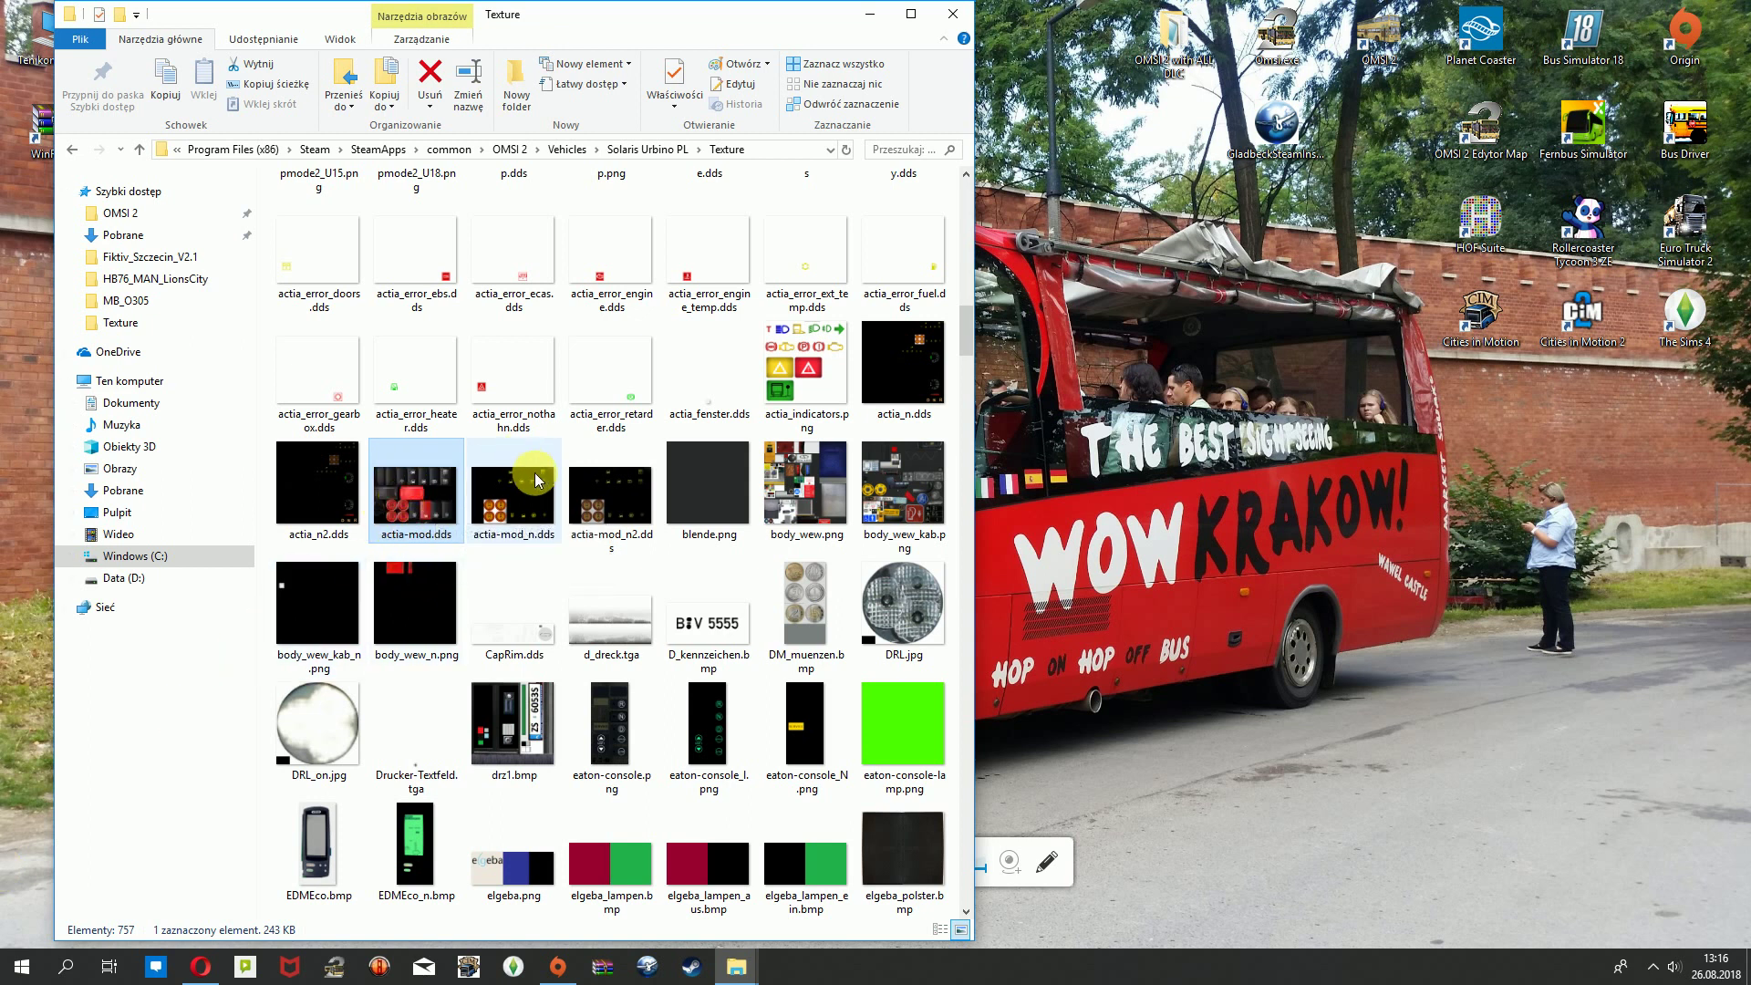
pyautogui.press('Return')
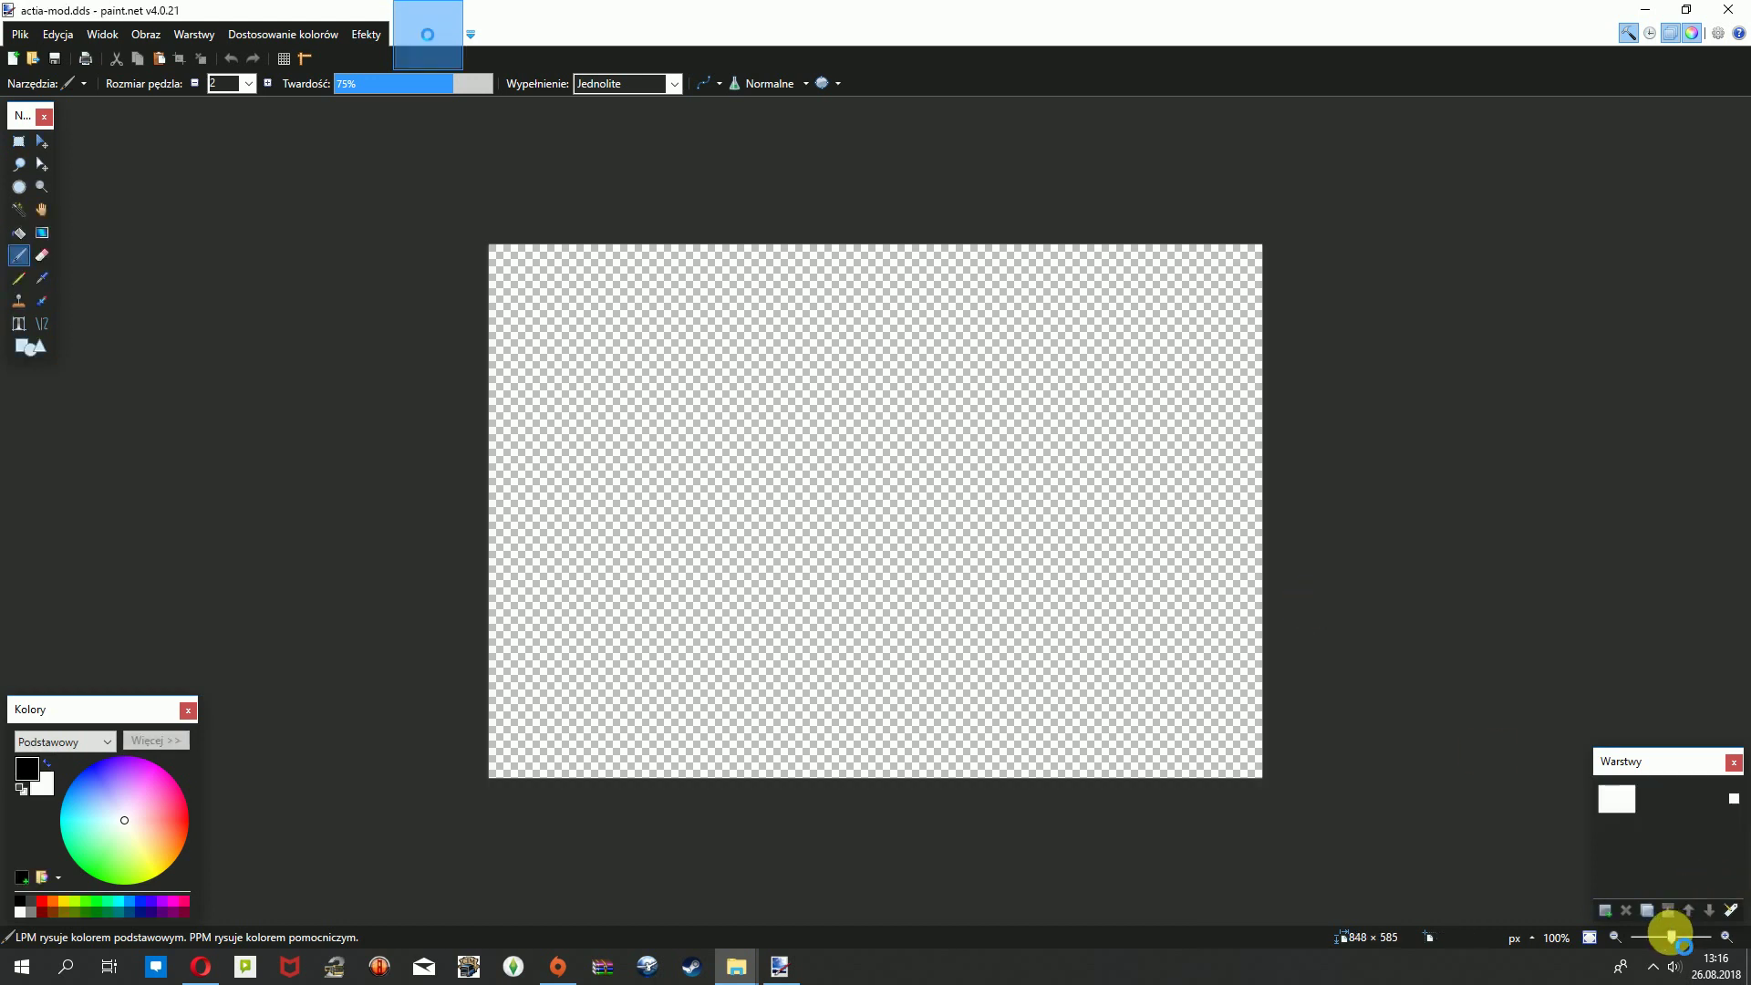
pyautogui.moveTo(1672, 932); pyautogui.dragTo(1666, 932)
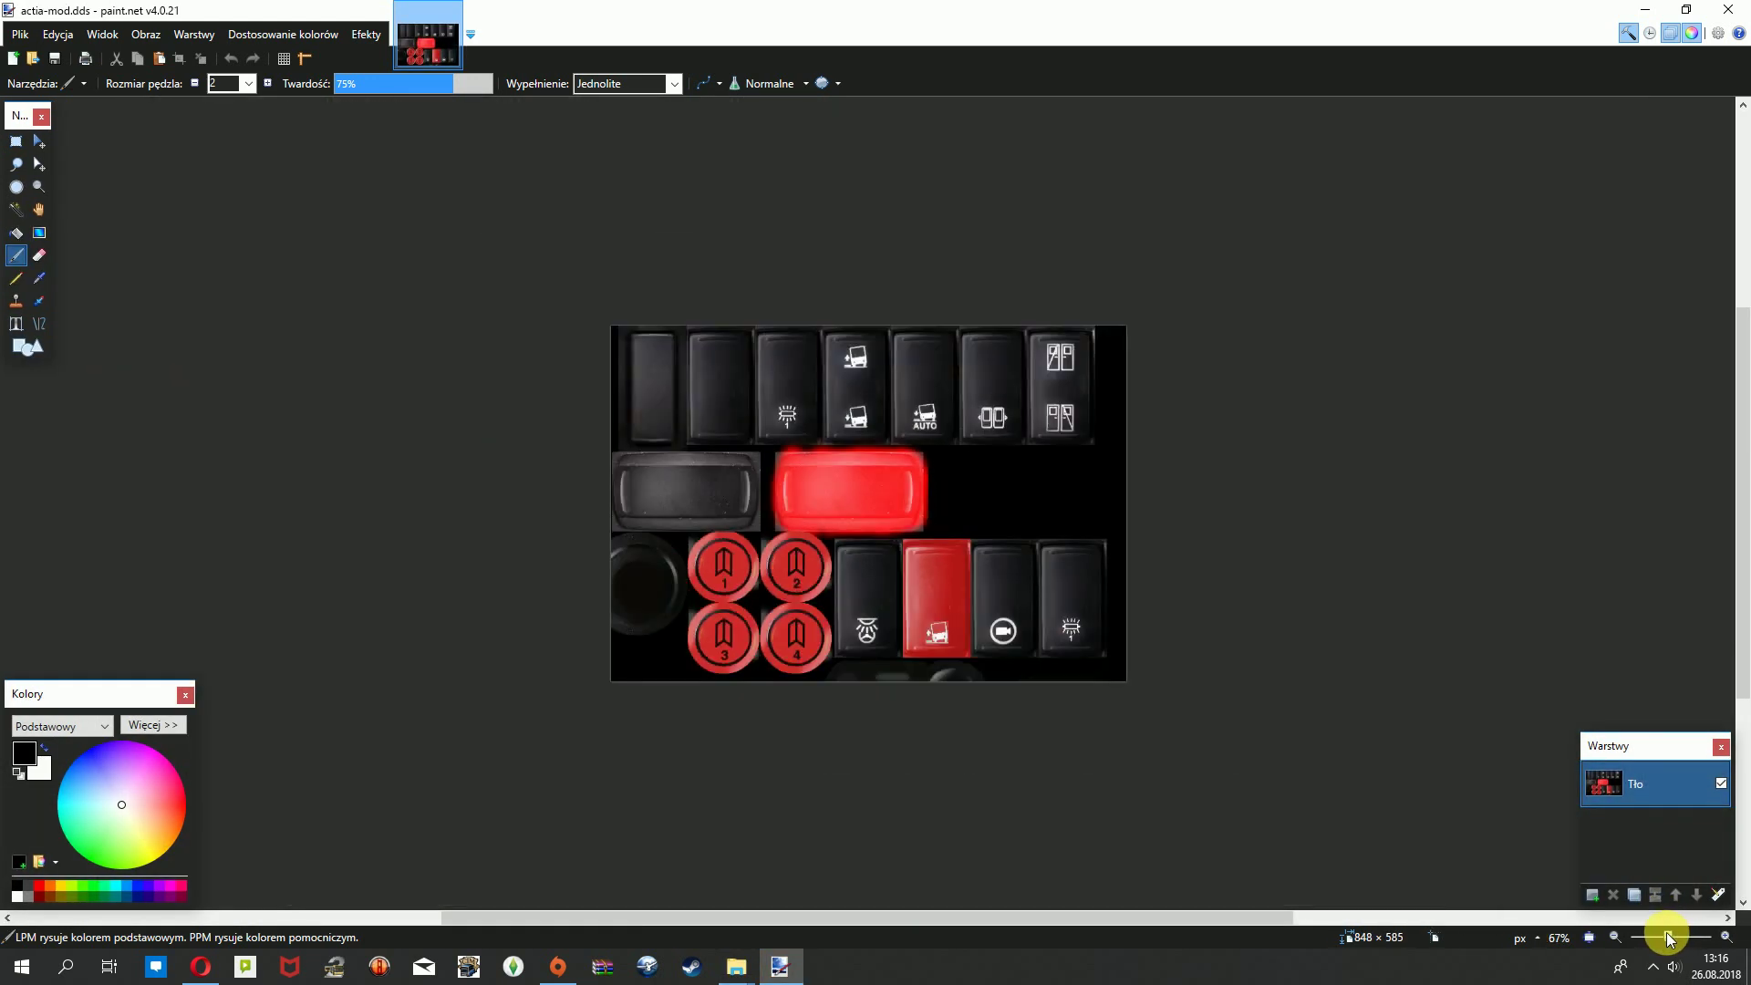
pyautogui.click(1728, 11)
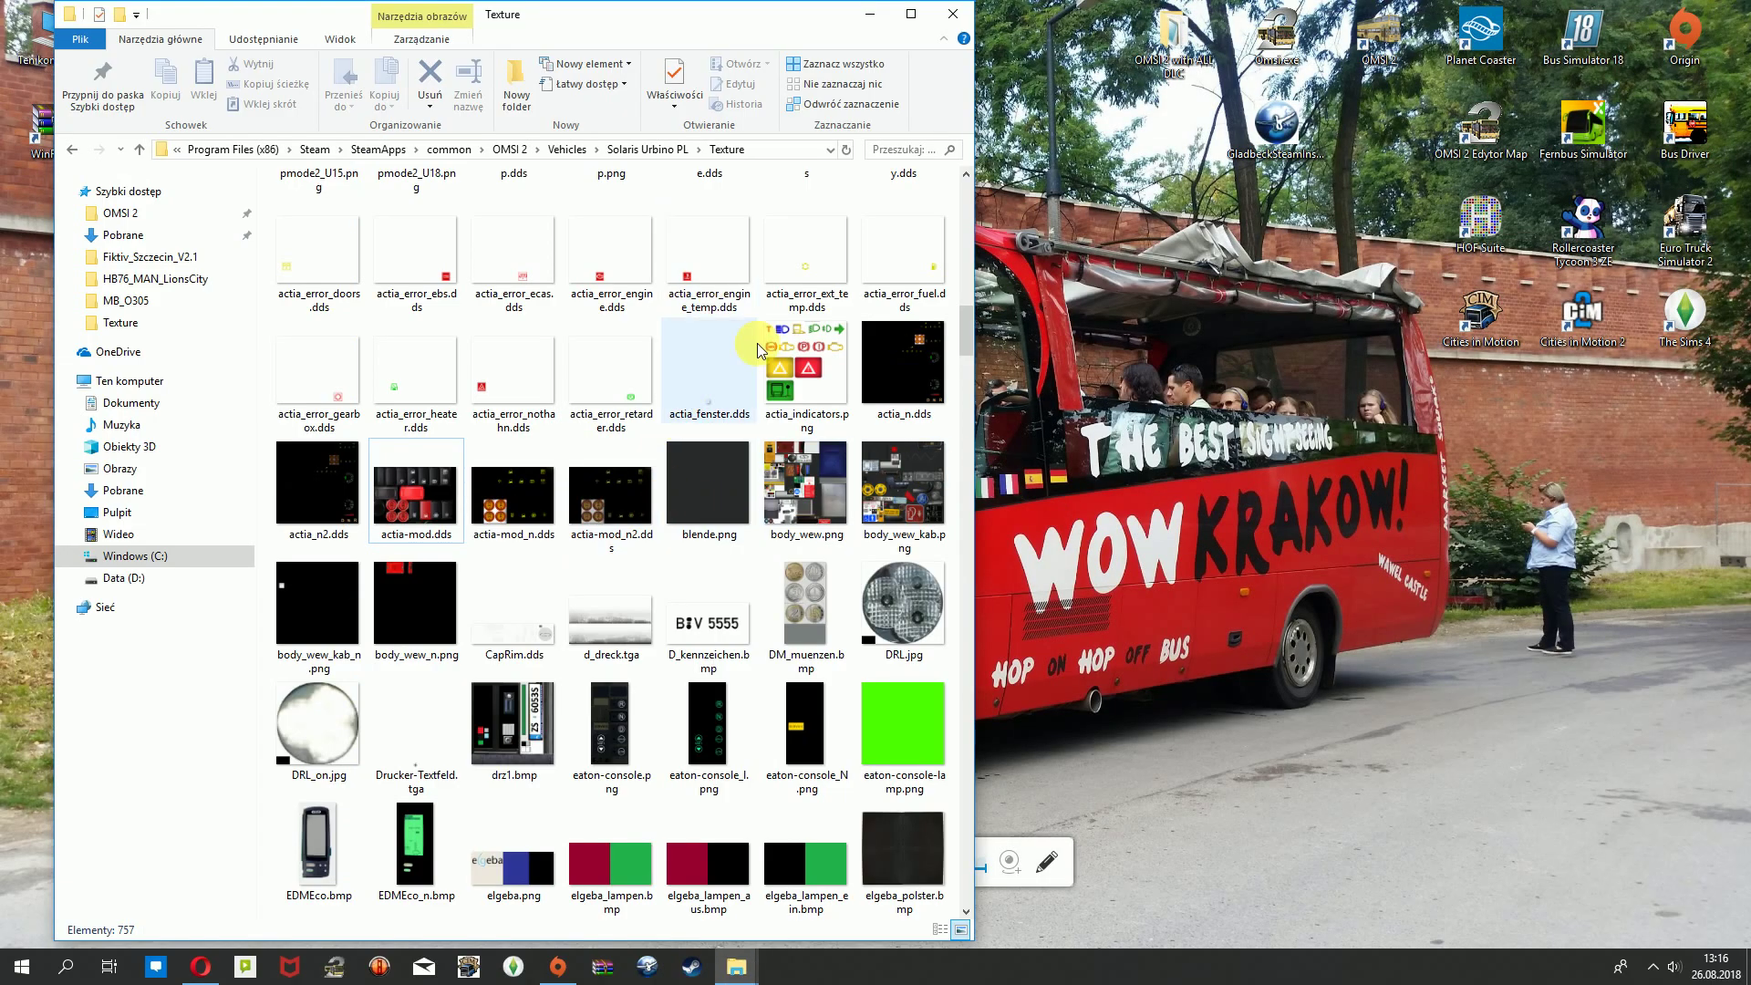
# Look through the remaining textures in the Solaris Urbino PL Texture folder.
pyautogui.scroll(-10, 820, 465)
pyautogui.scroll(-10, 786, 414)
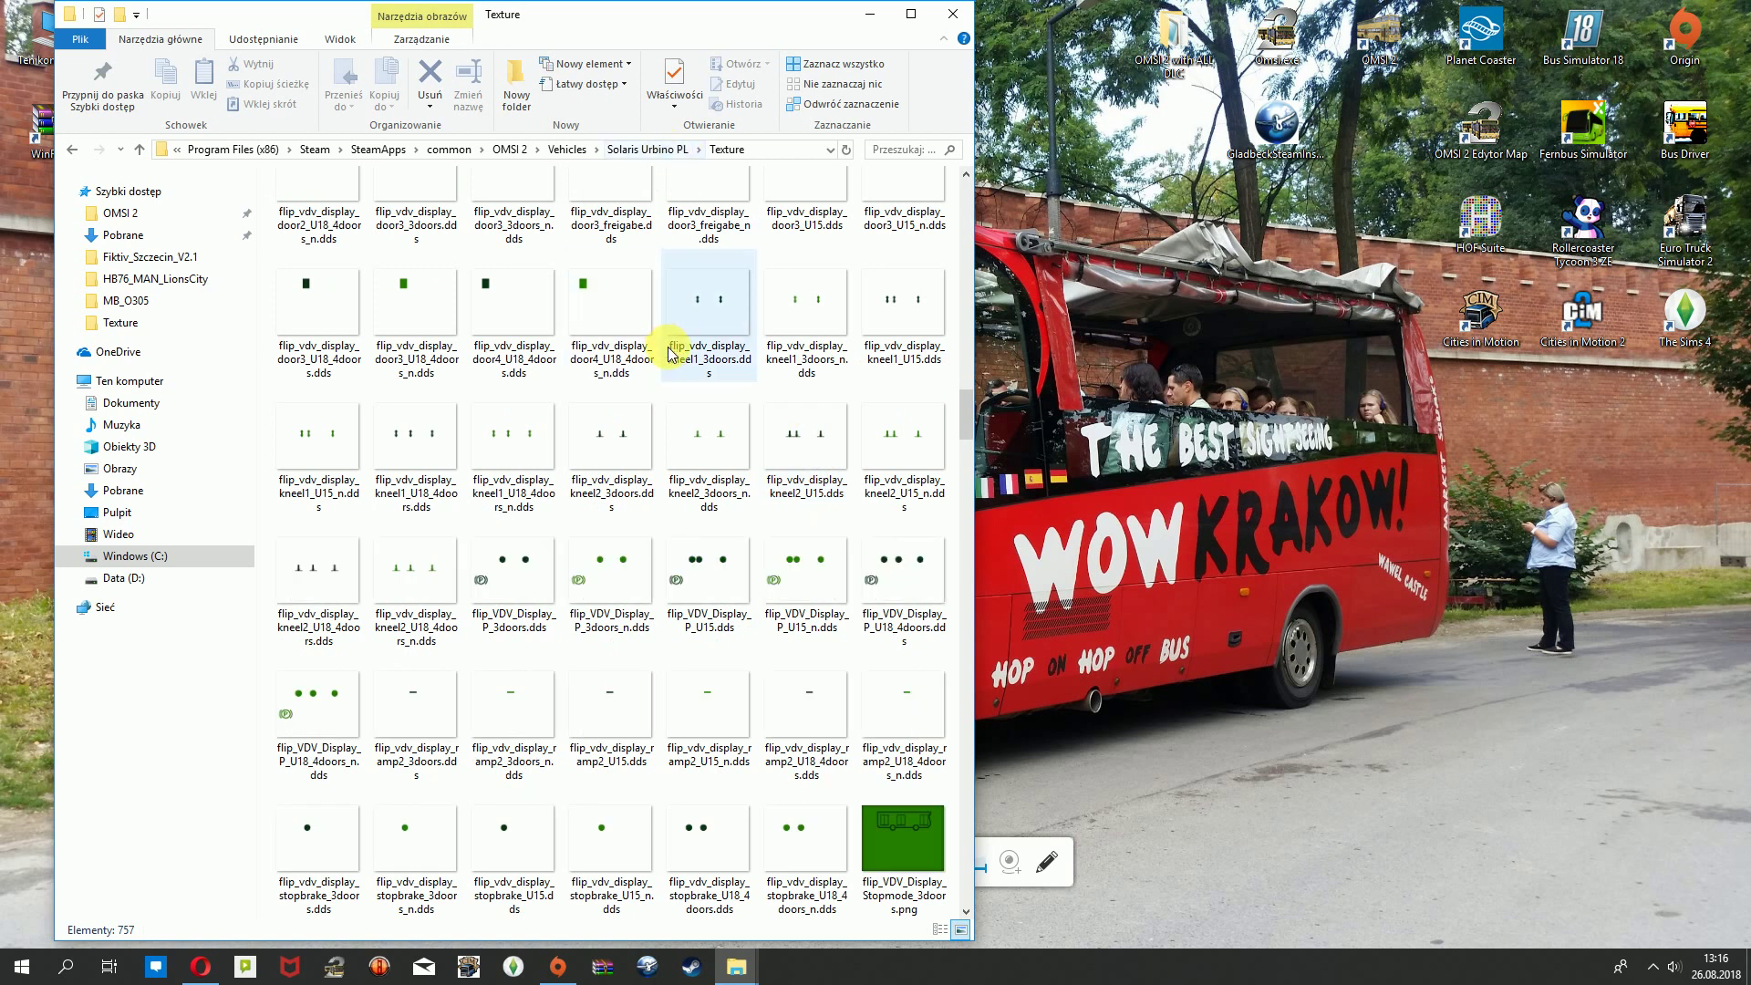
pyautogui.scroll(-4, 715, 460)
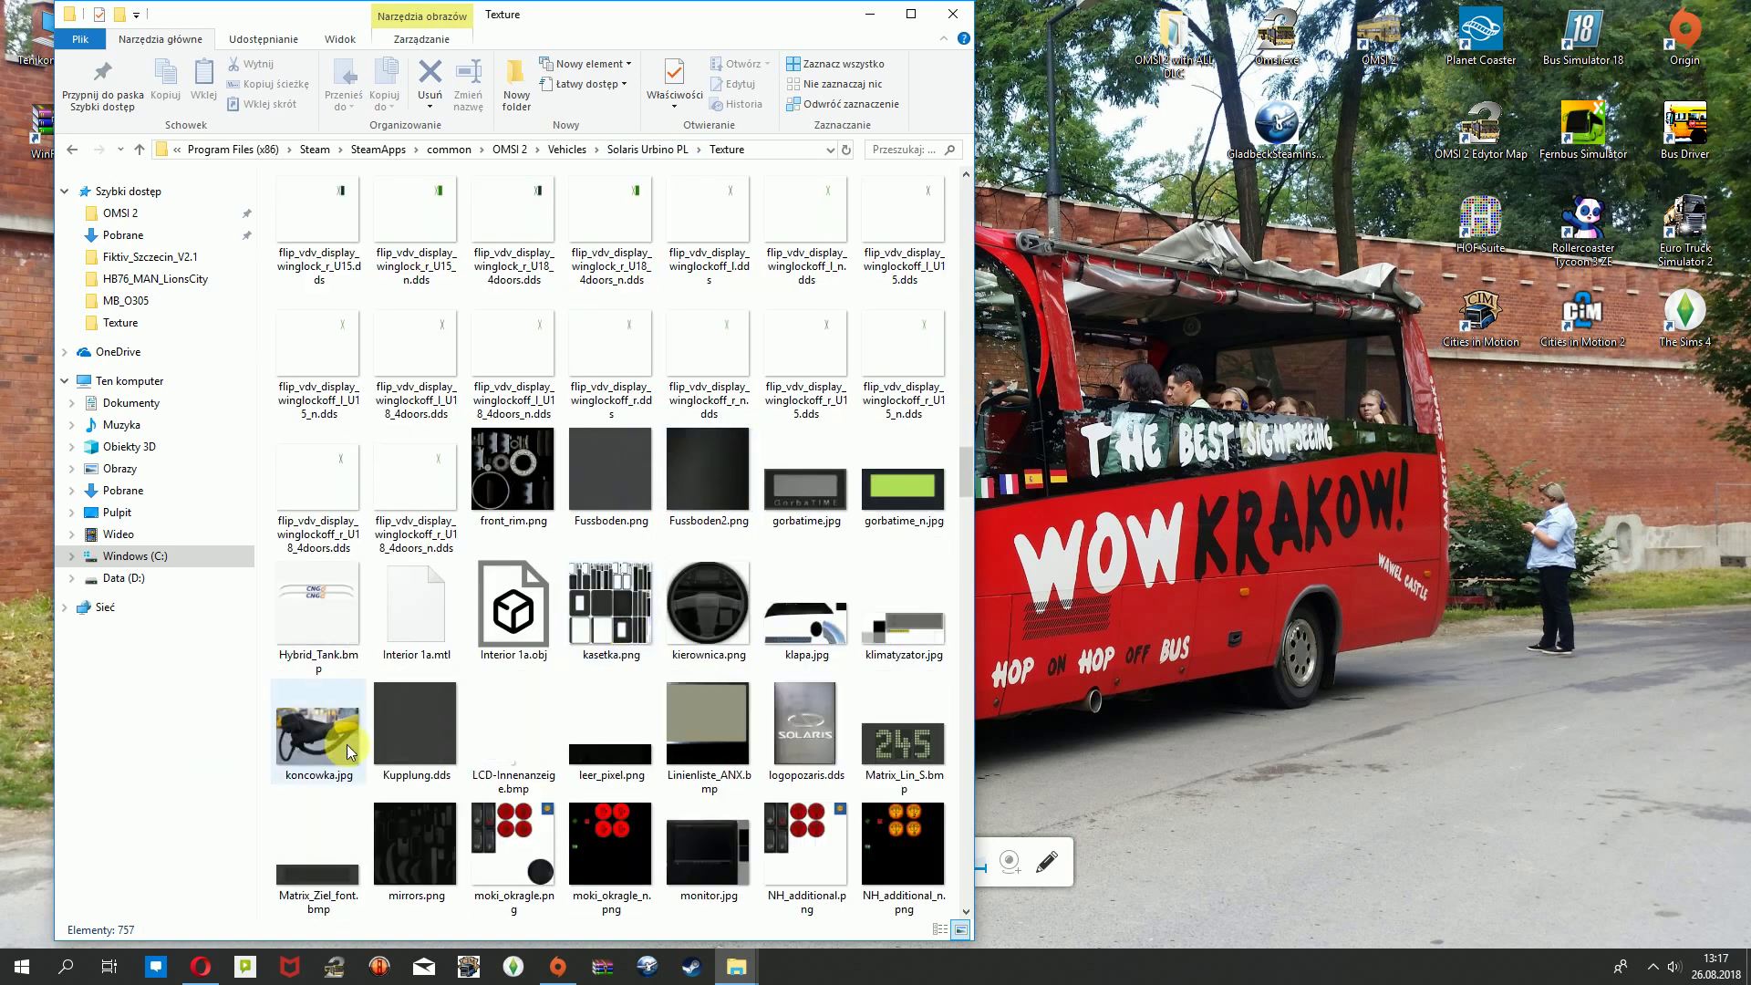
pyautogui.scroll(-8, 348, 754)
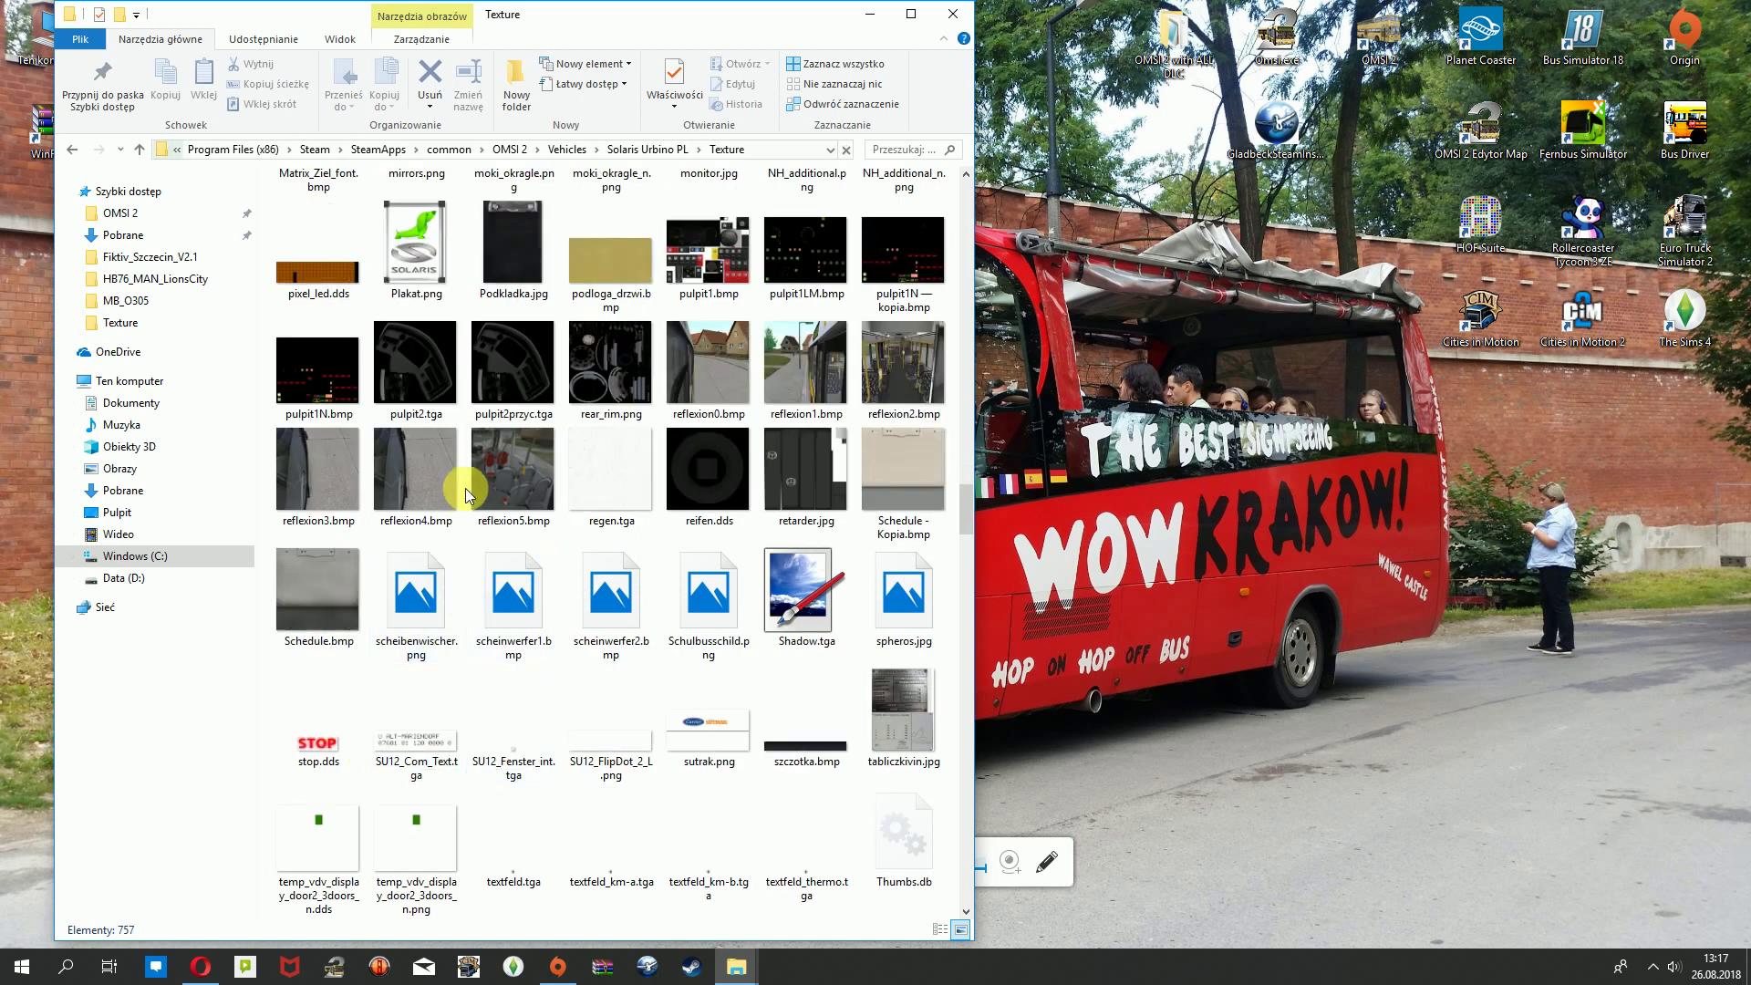
pyautogui.scroll(-5, 453, 341)
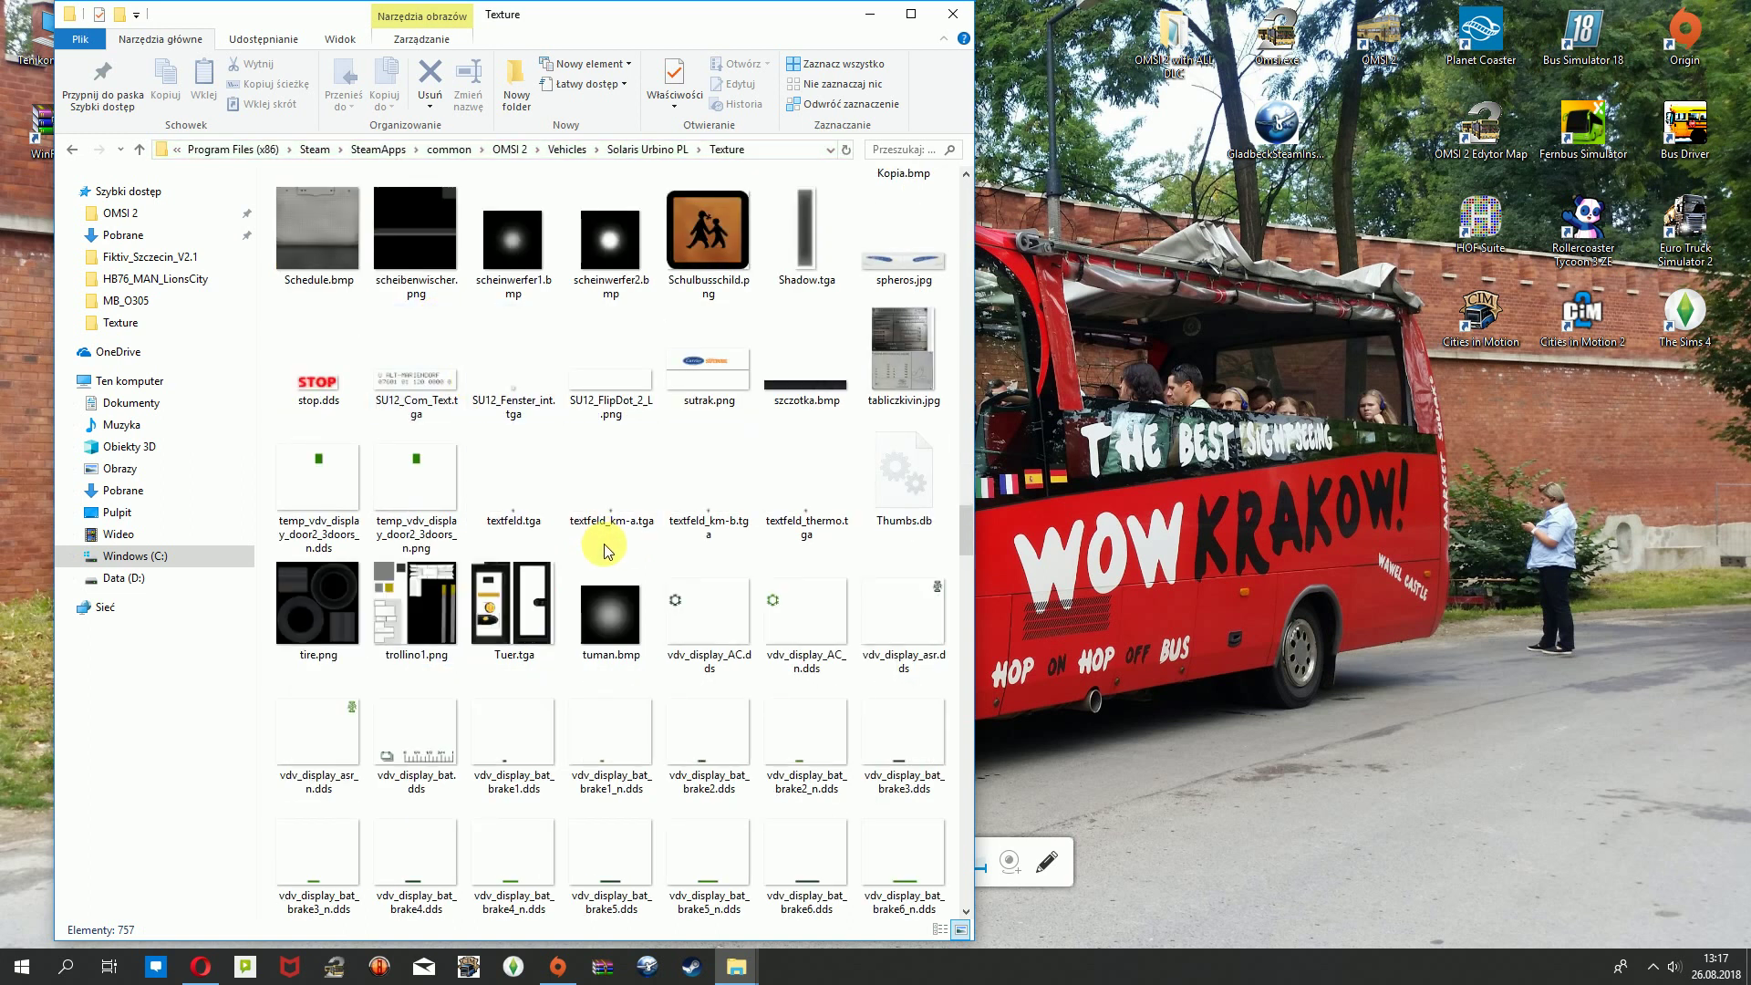
pyautogui.scroll(-3, 599, 537)
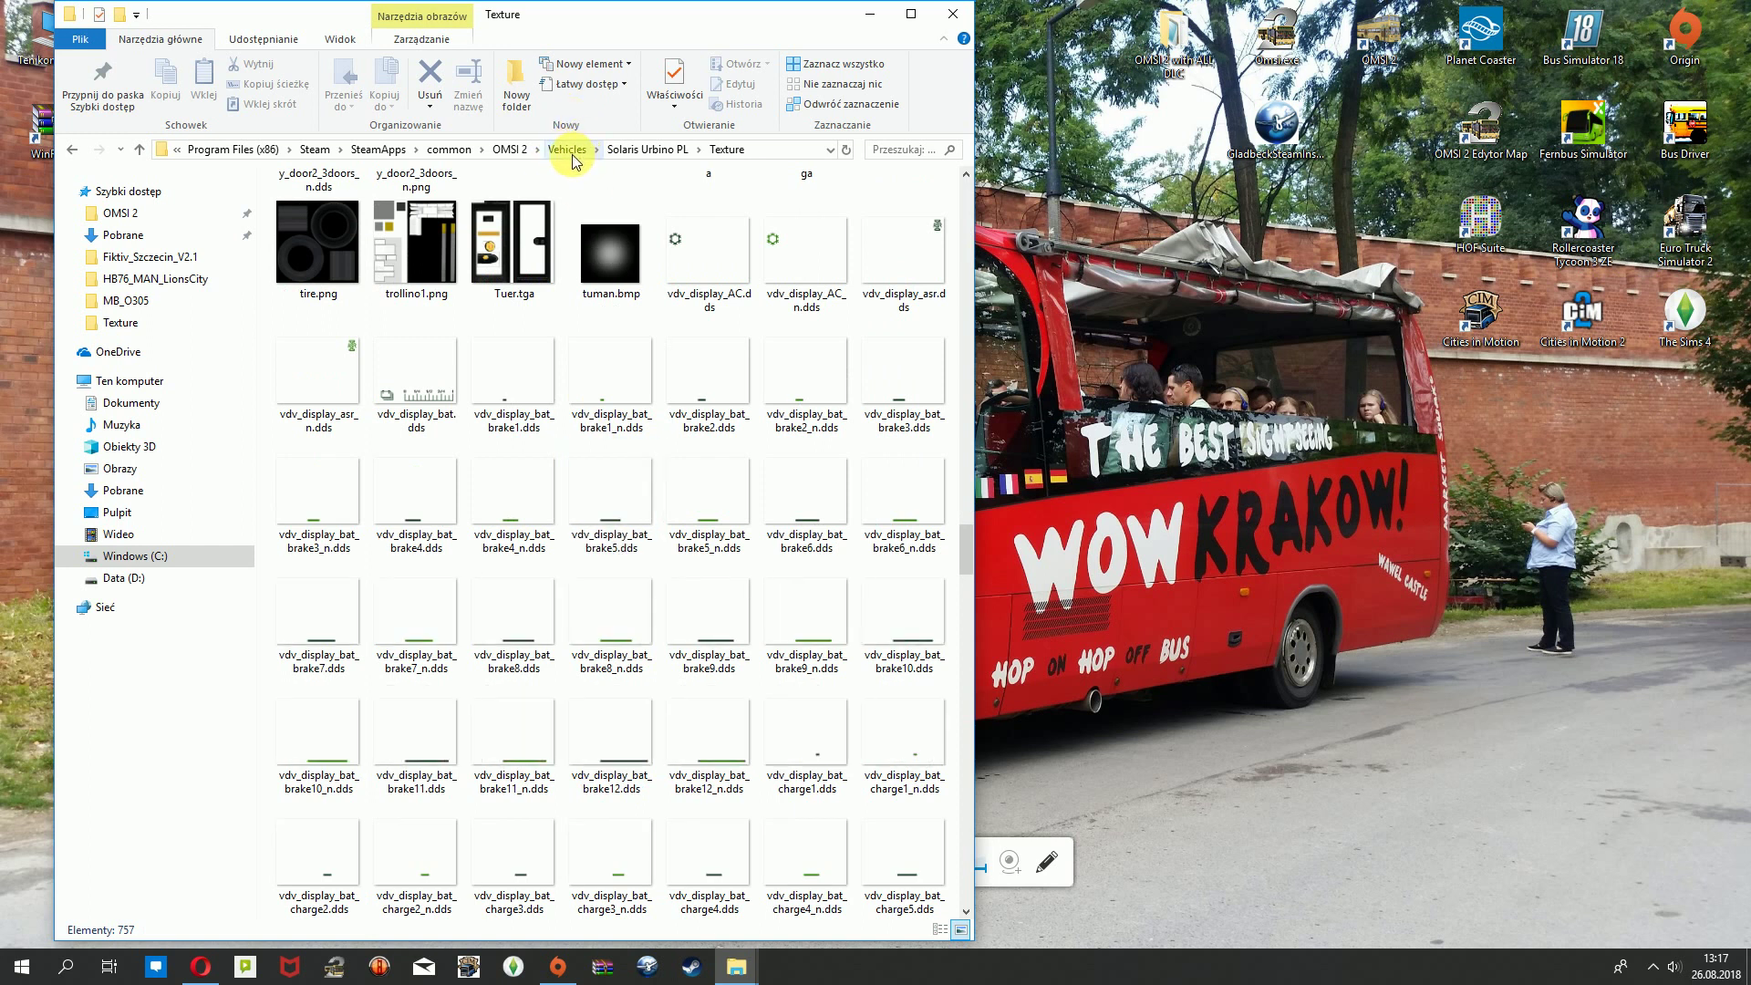
# Return to the Solaris Urbino PL folder, look through its .bus files, and go up to the Vehicles folder.
pyautogui.click(626, 152)
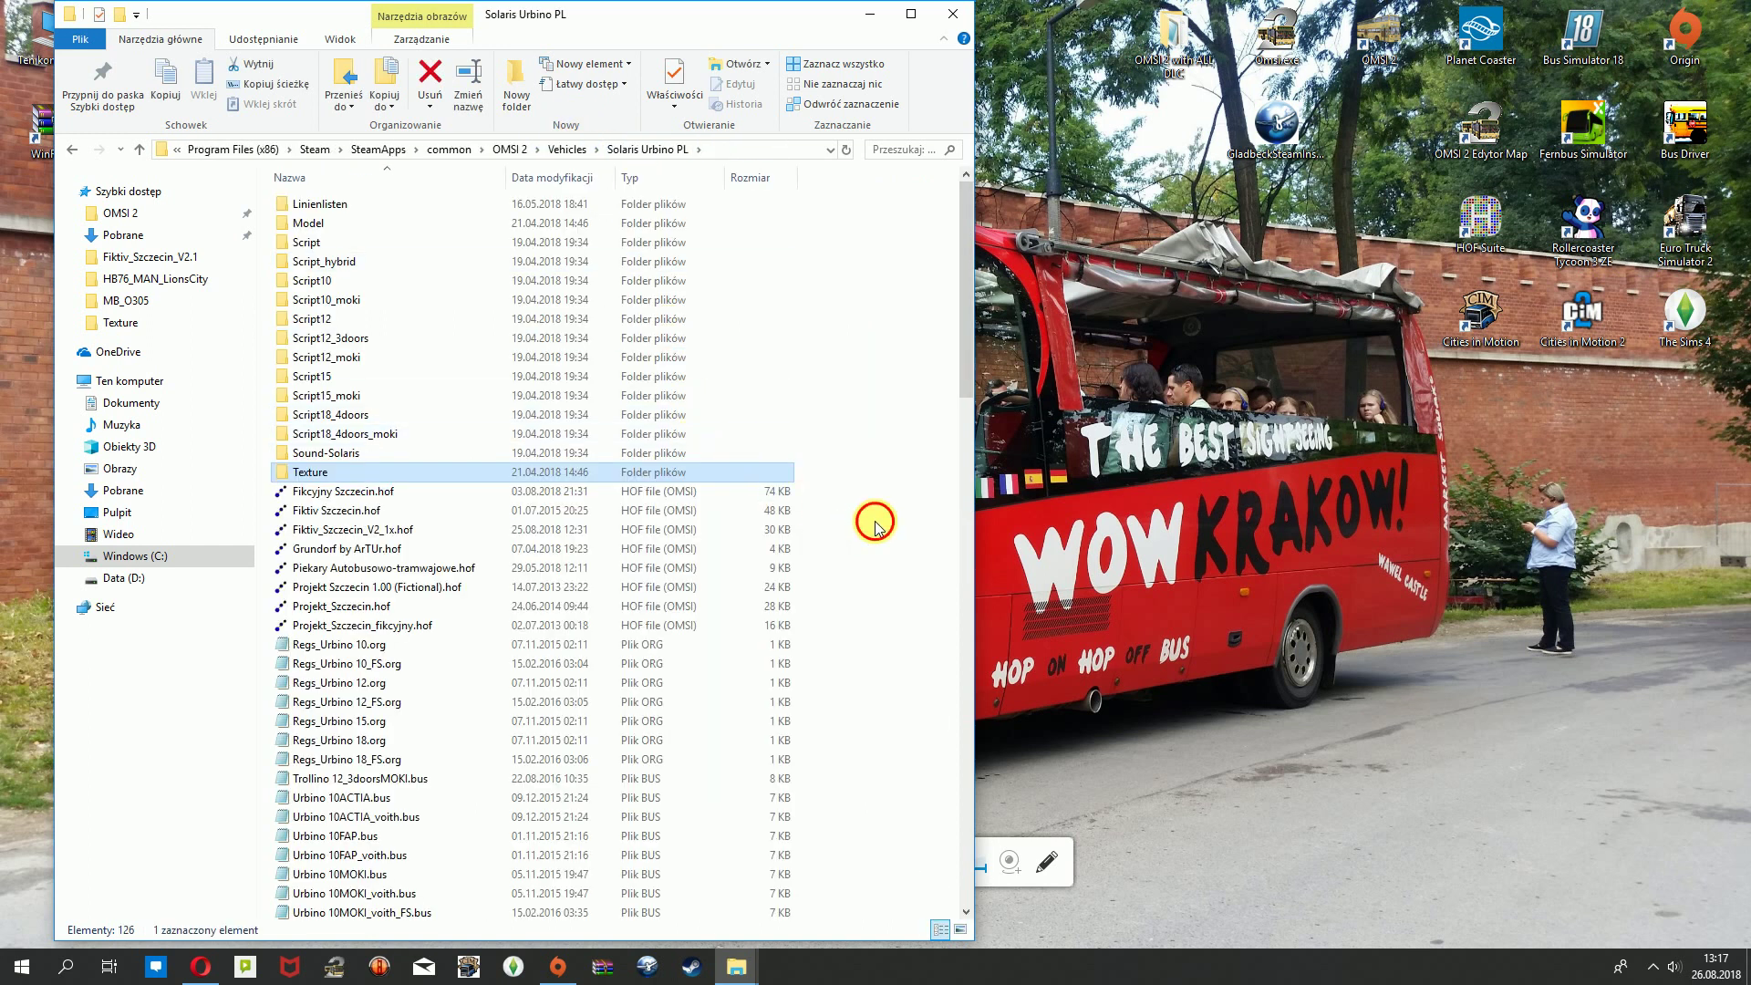
pyautogui.scroll(-20, 884, 551)
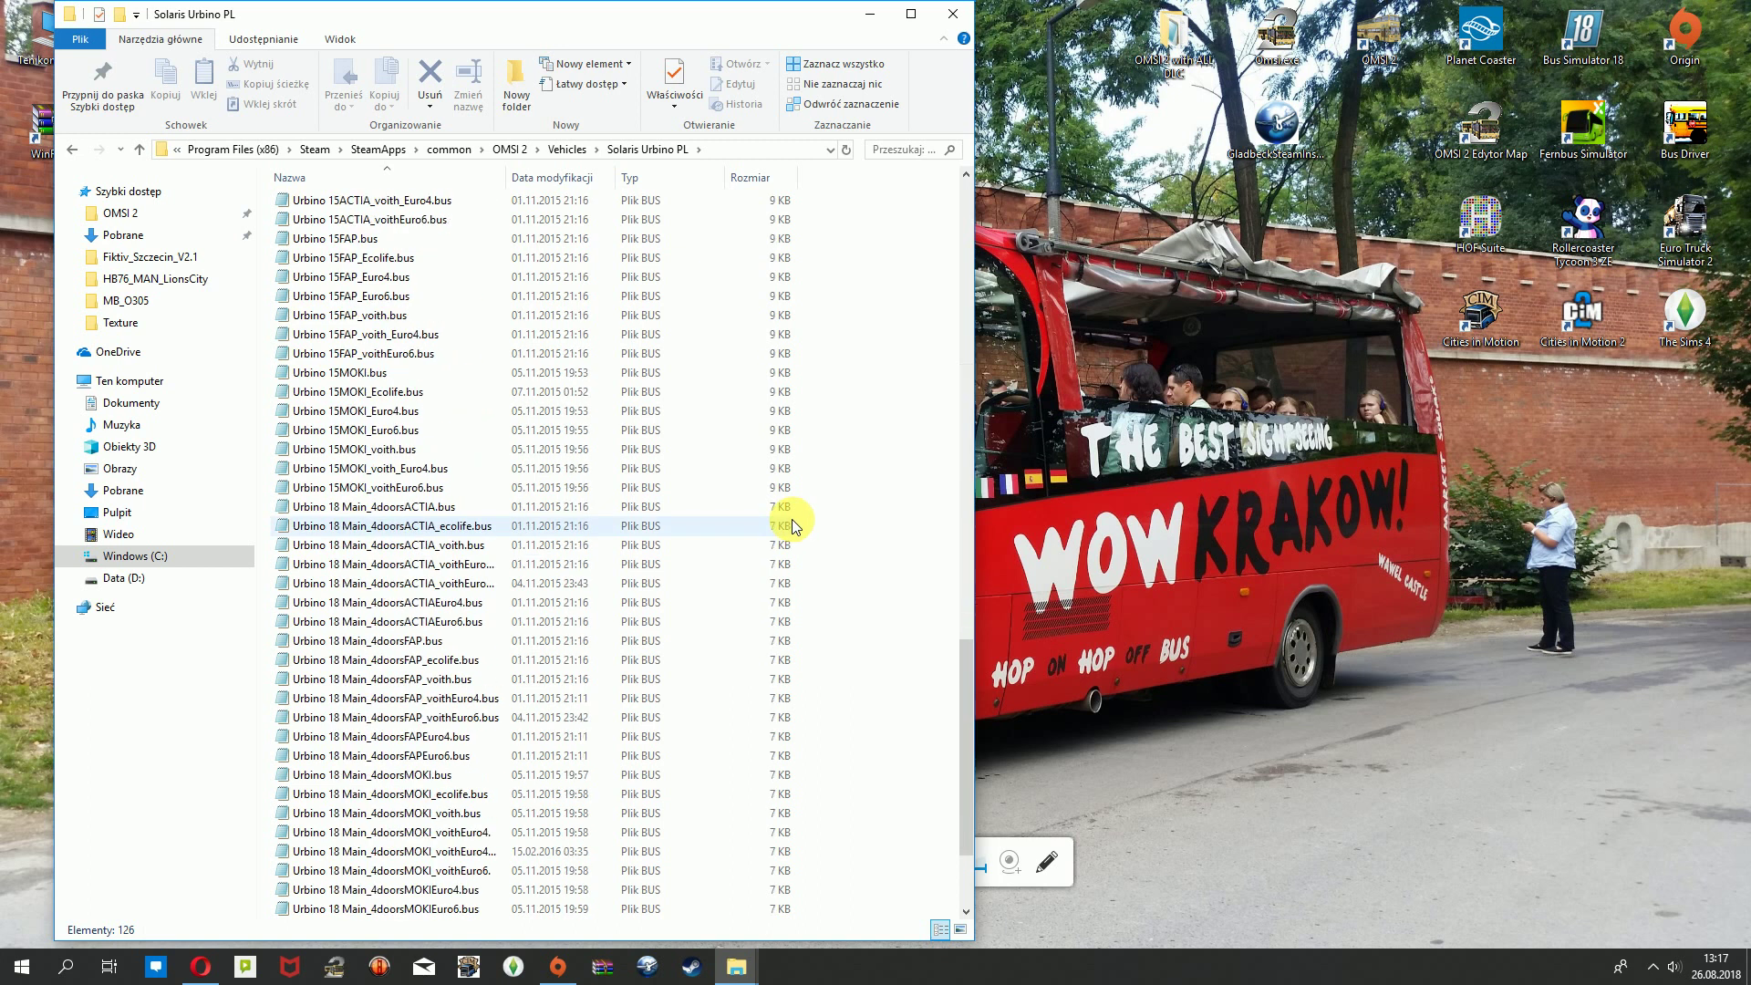
pyautogui.scroll(10, 791, 518)
pyautogui.click(567, 154)
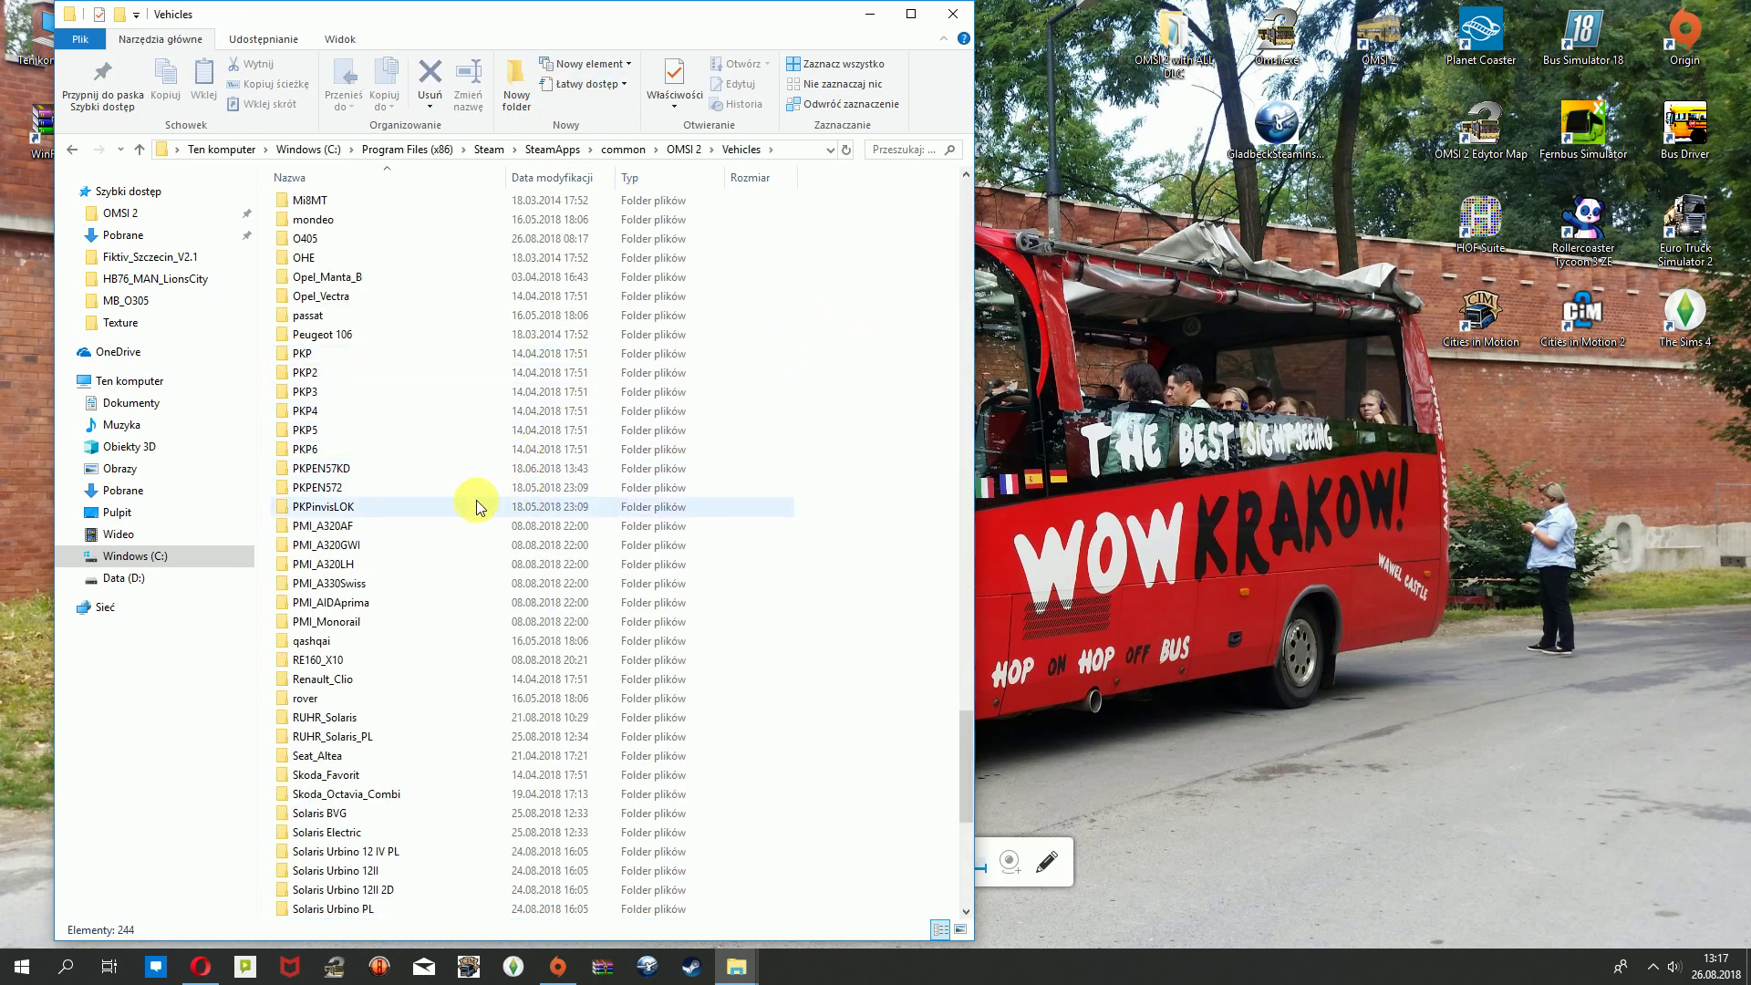
# Open the Texture folder of the MB_O530_Facelift vehicle.
pyautogui.scroll(3, 321, 593)
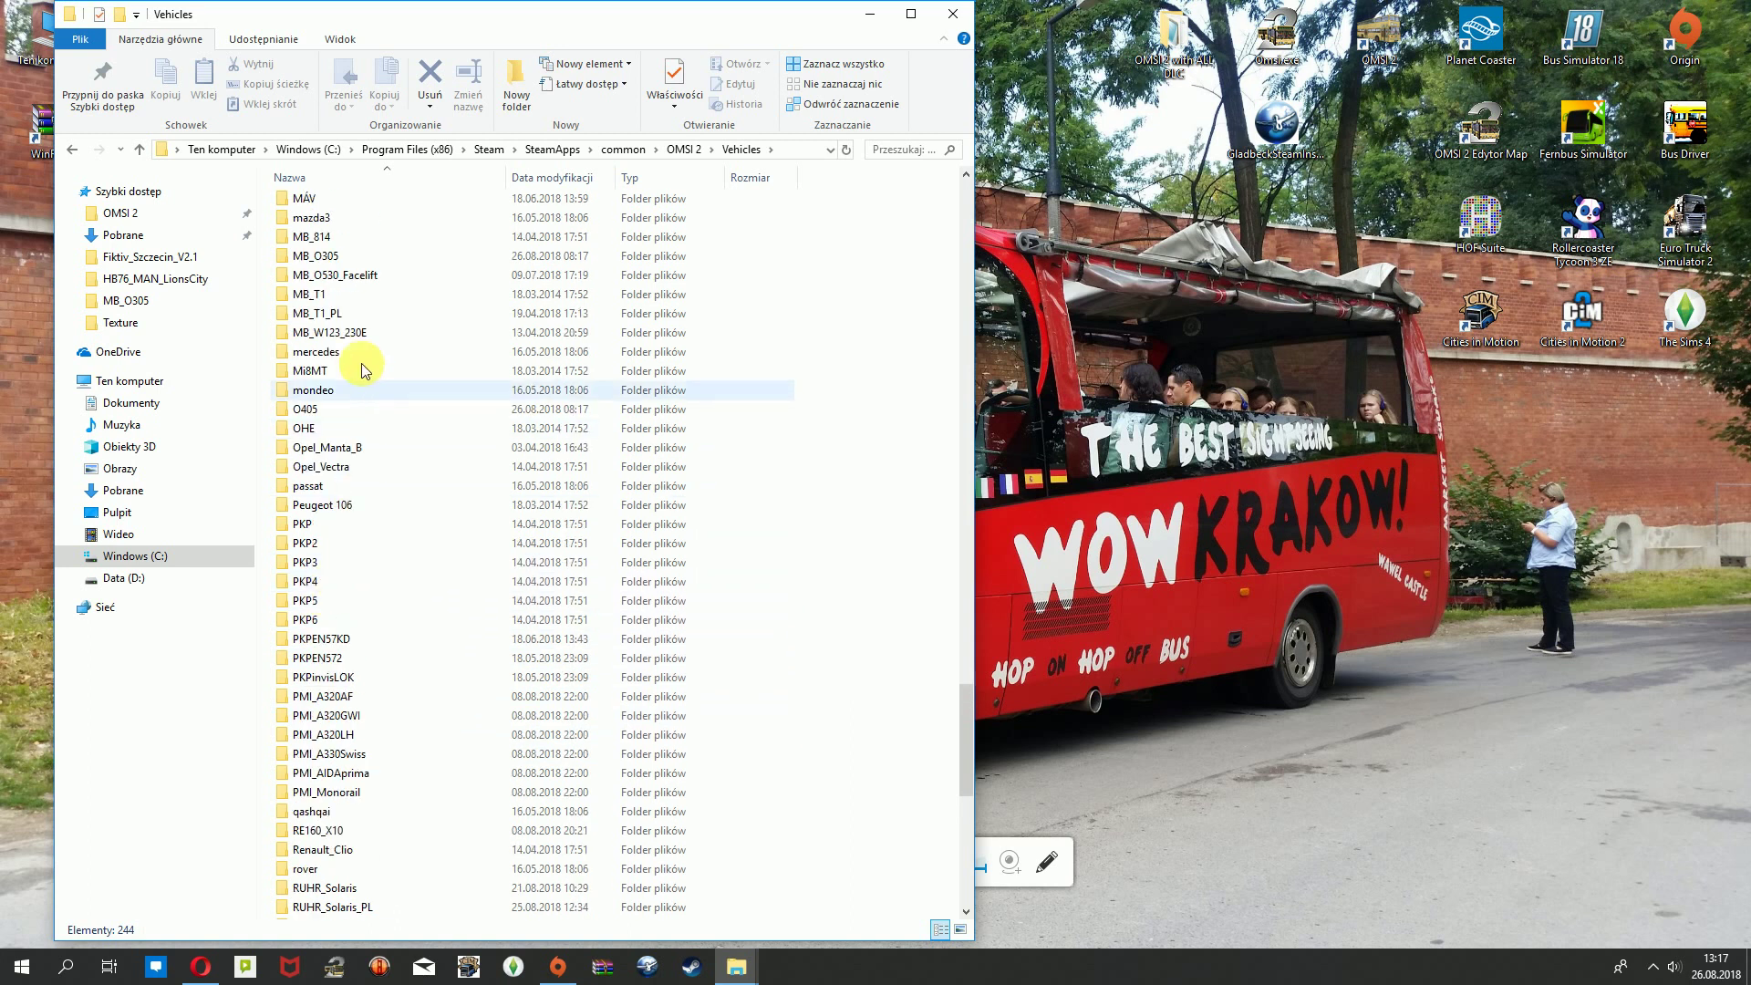
pyautogui.click(336, 278)
pyautogui.doubleClick(338, 284)
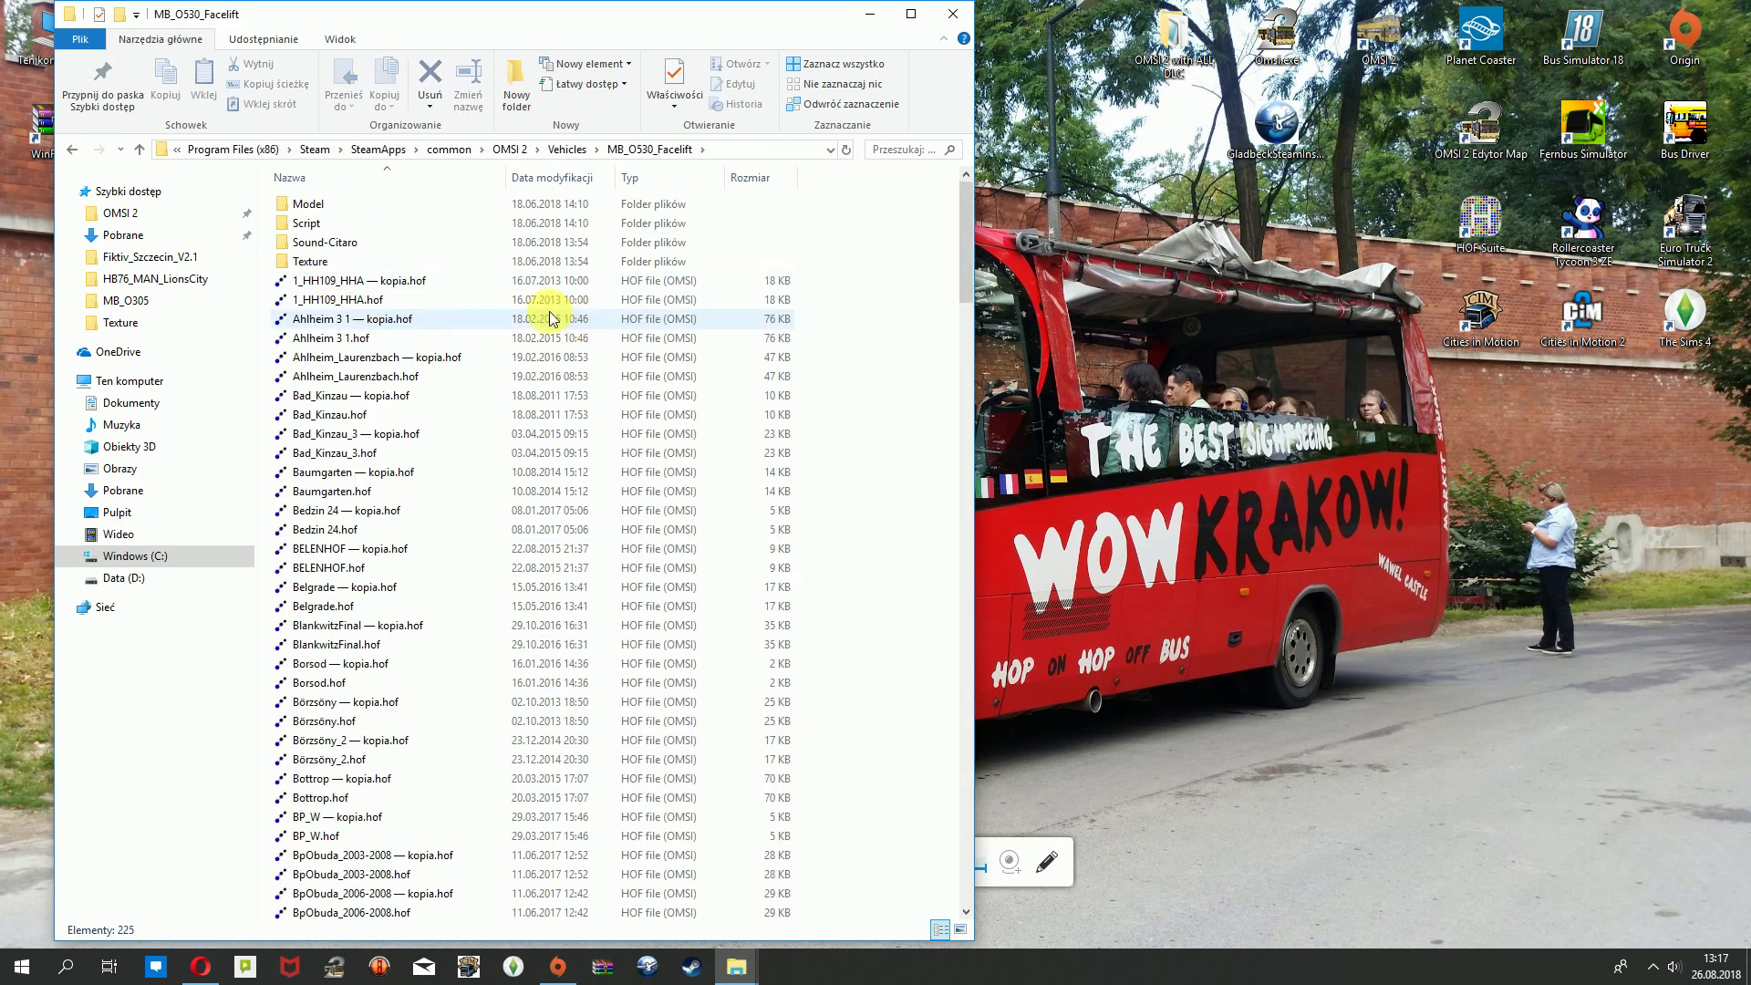
pyautogui.doubleClick(354, 261)
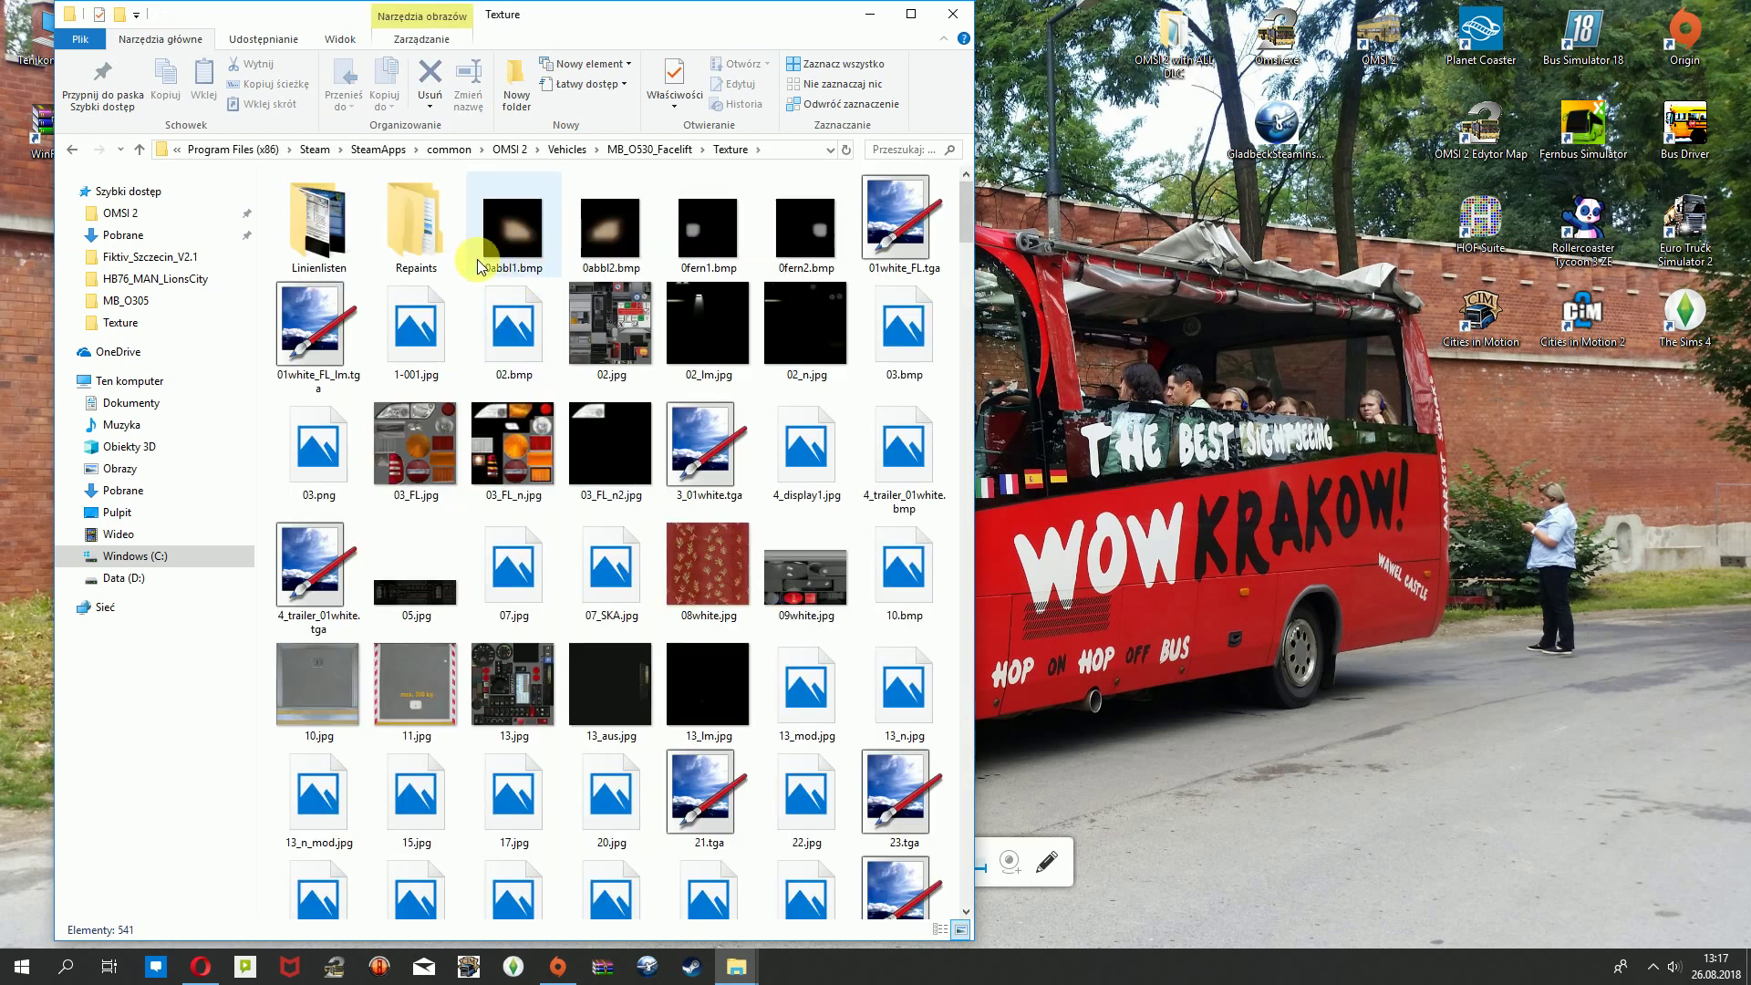
pyautogui.moveTo(573, 157); pyautogui.dragTo(411, 210)
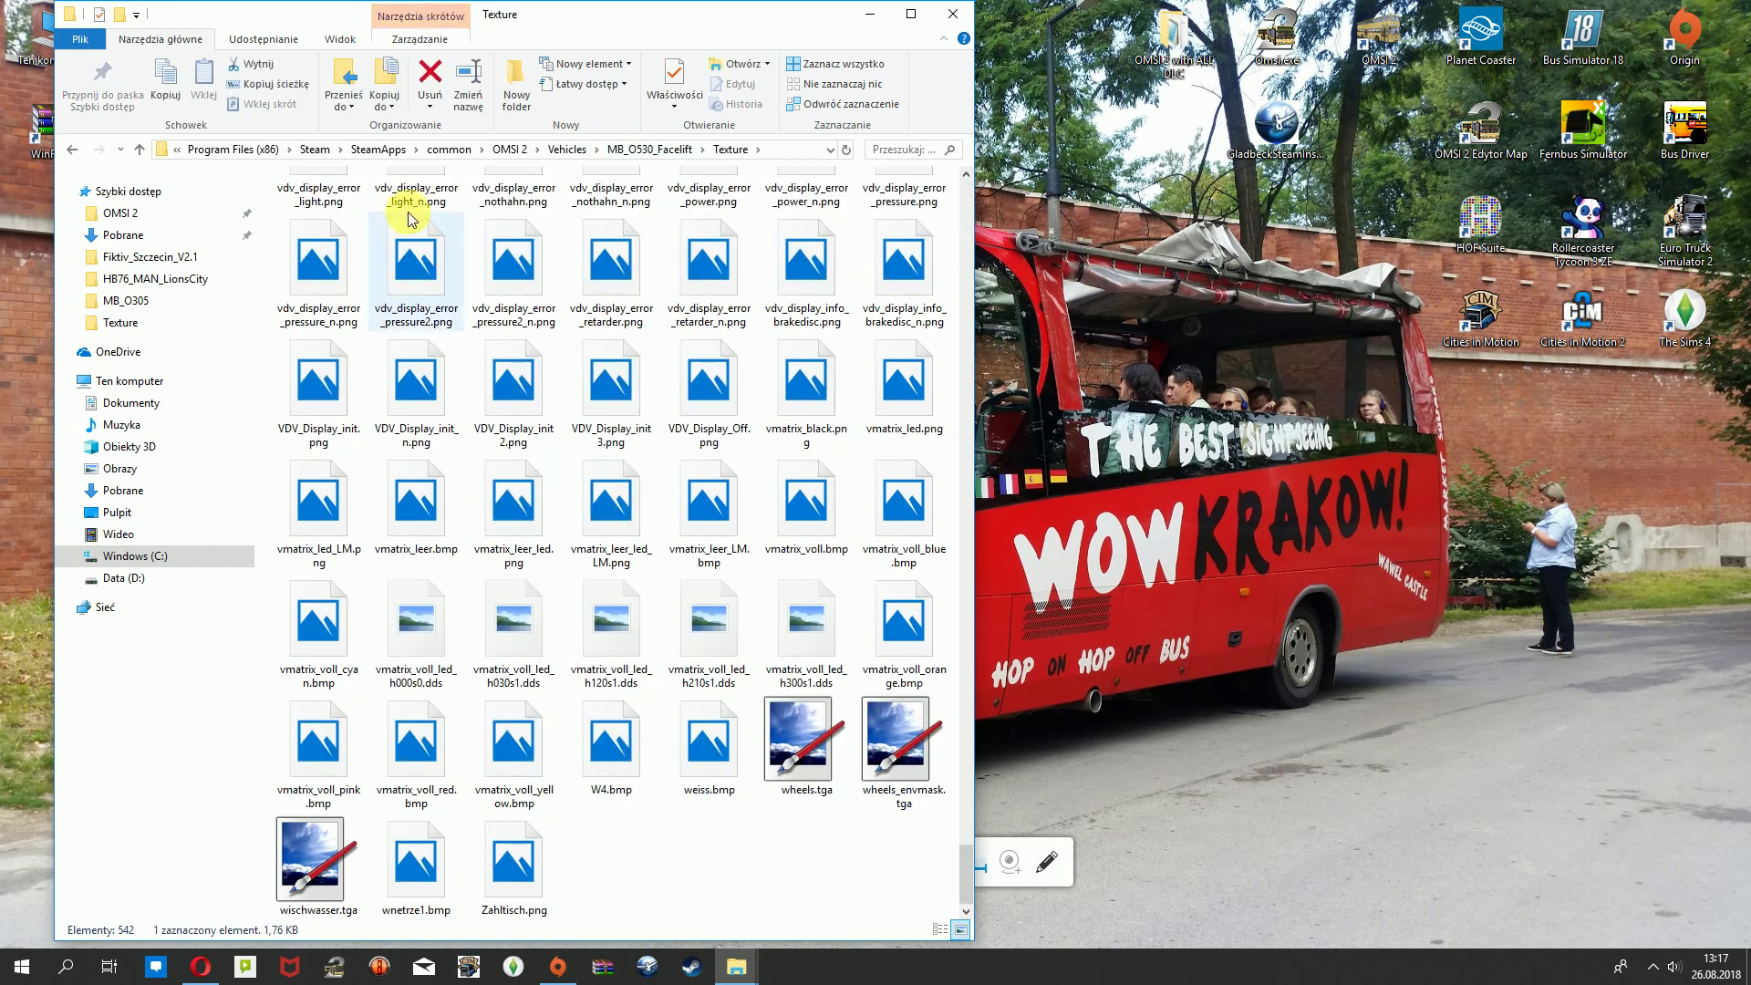
# Check the Texture and Sound-Citaro folders of MB_O530_Facelift, returning to the vehicle's main folder after each.
pyautogui.click(659, 148)
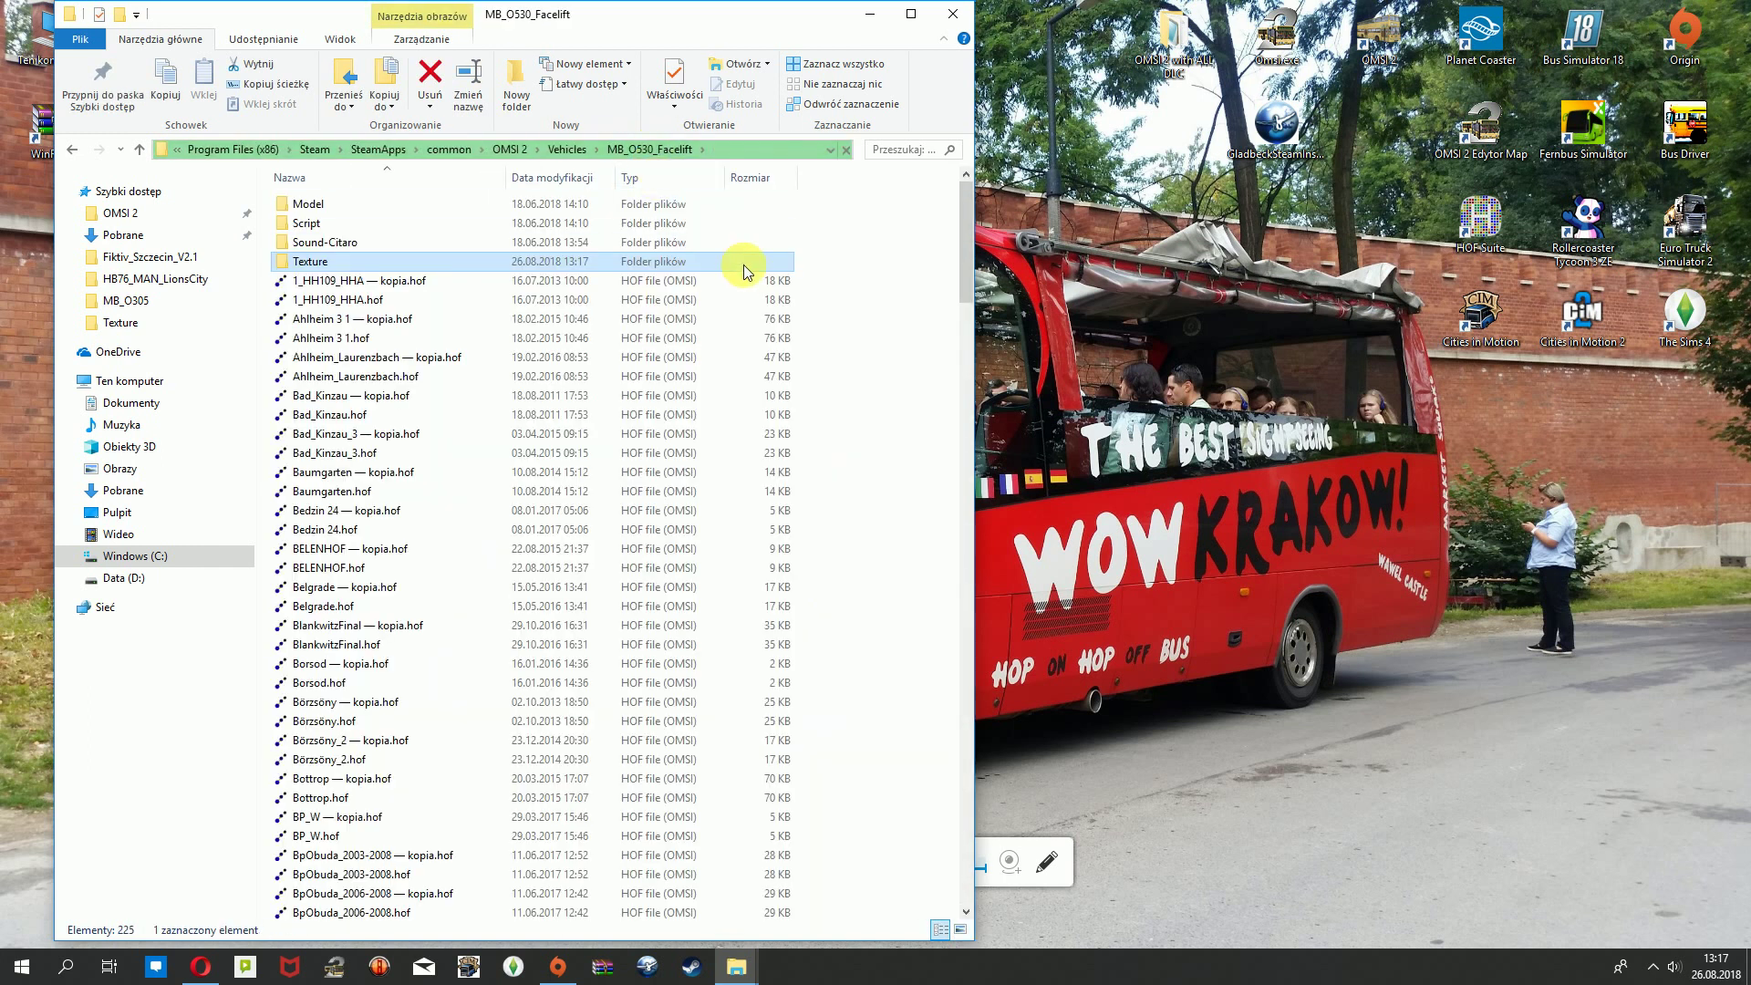
pyautogui.doubleClick(725, 262)
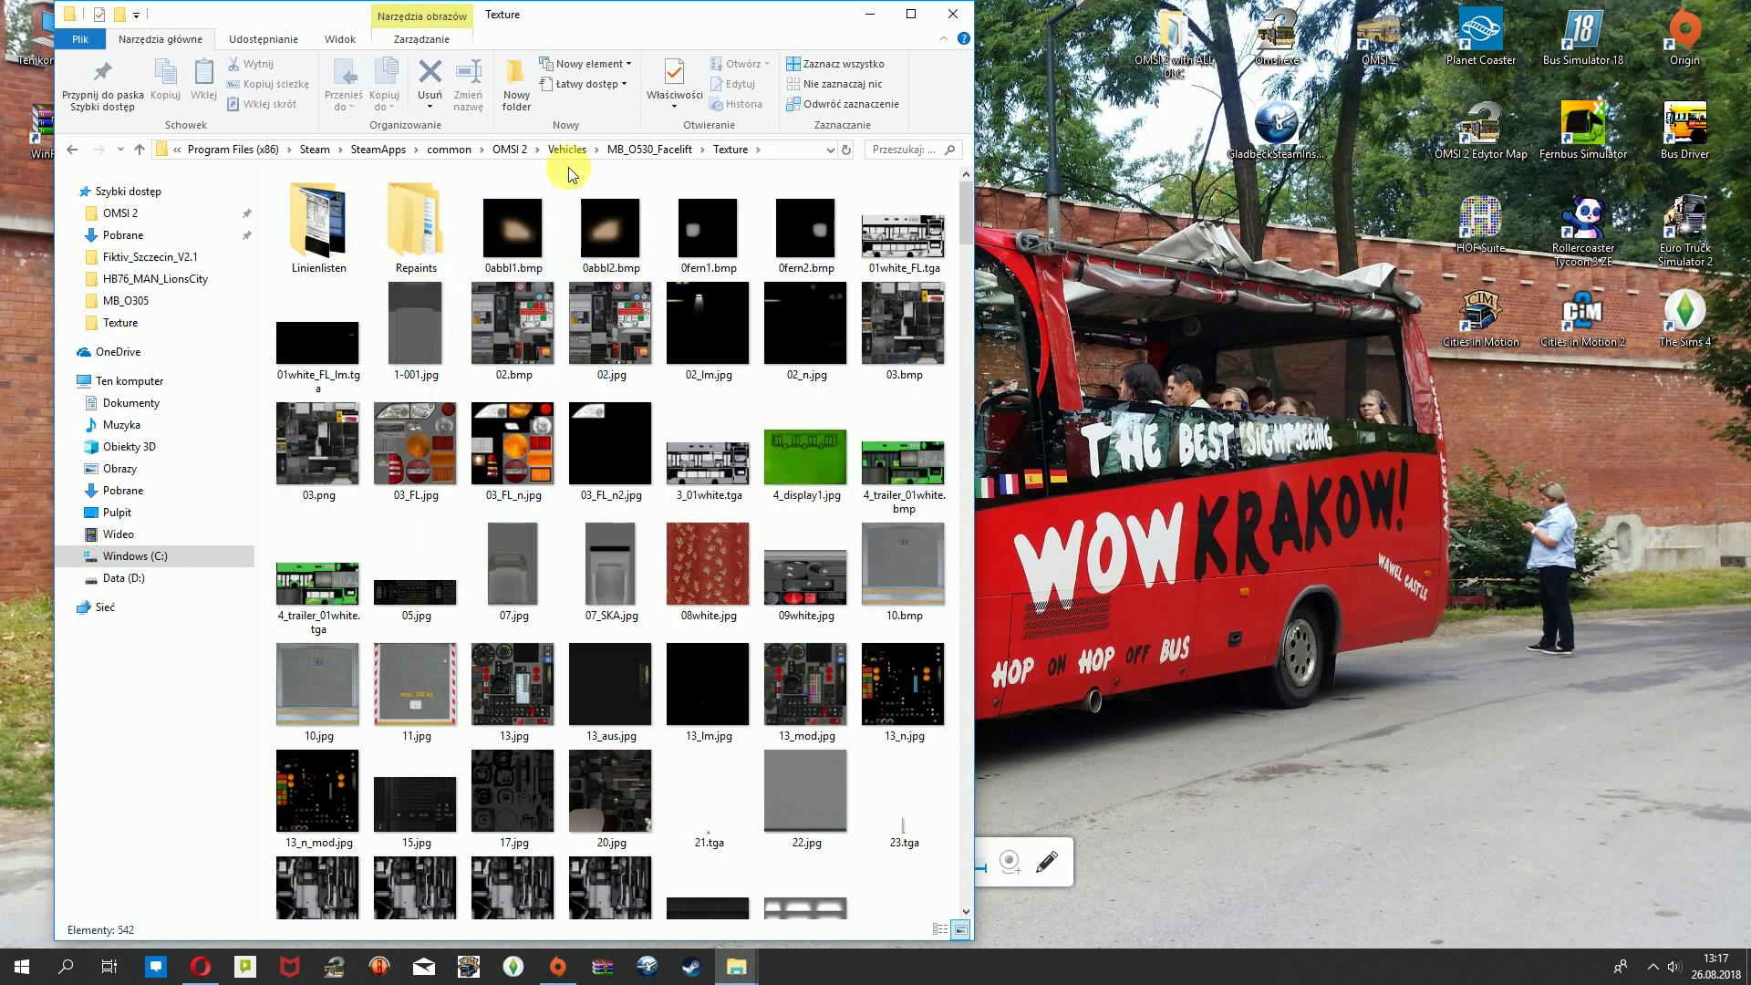
pyautogui.click(650, 149)
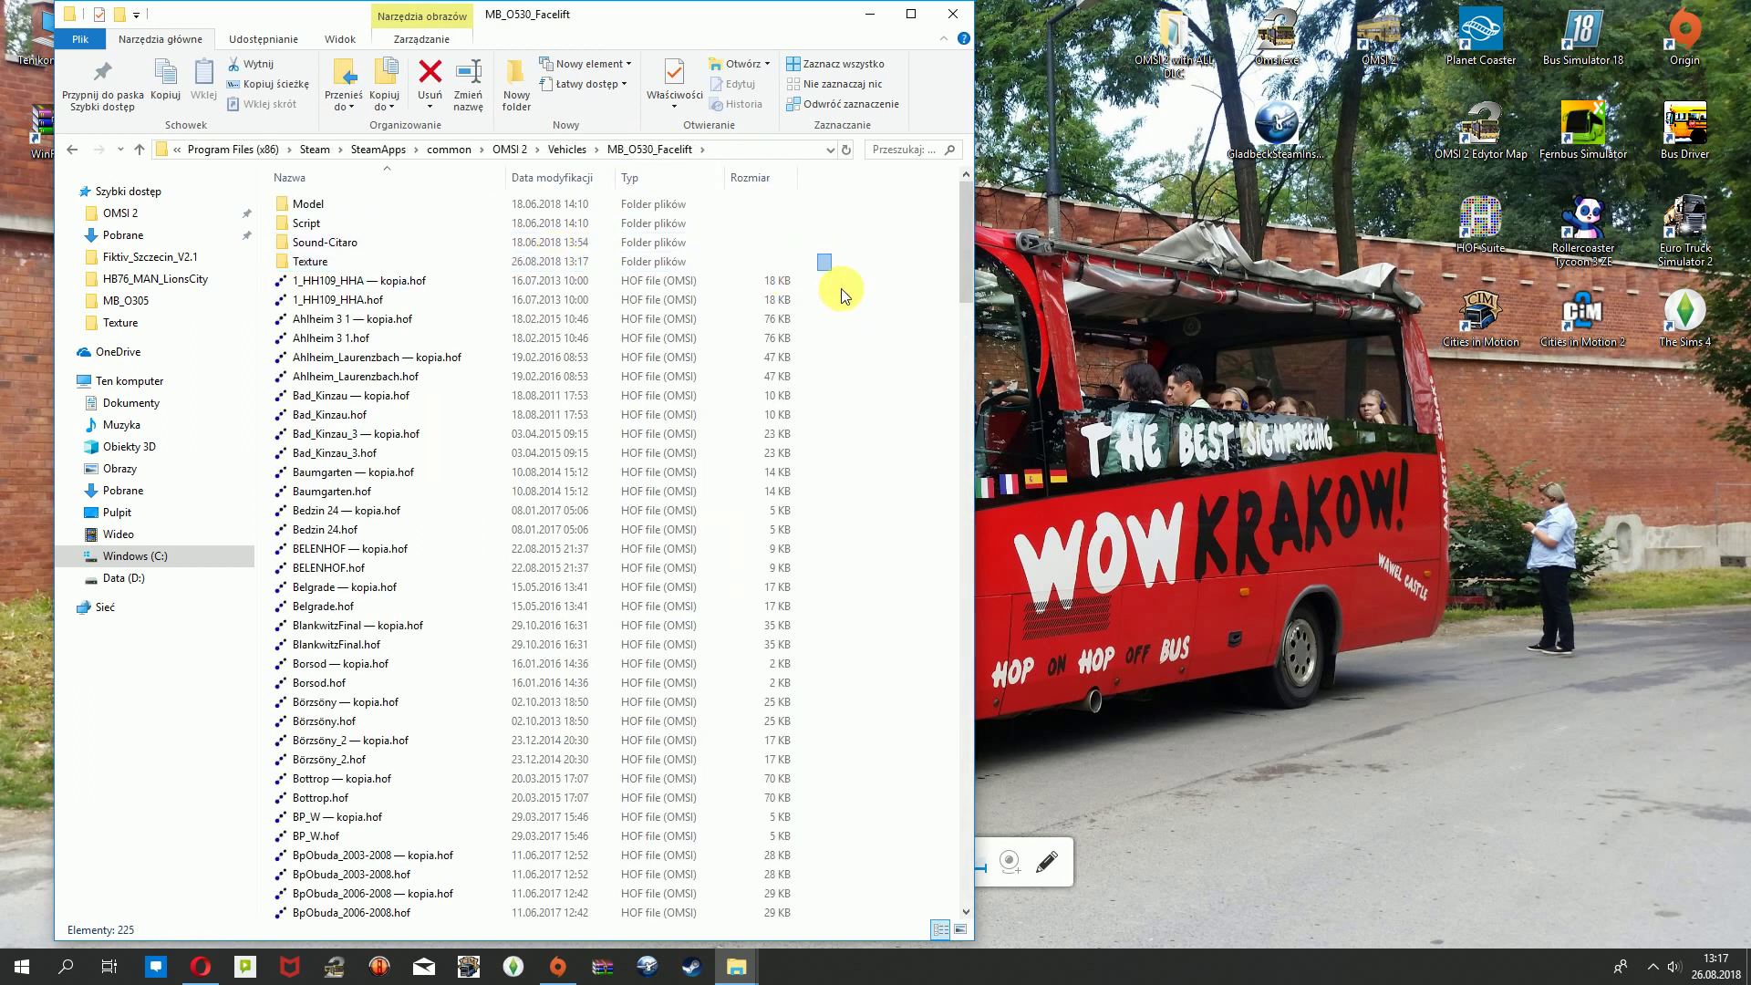
pyautogui.doubleClick(384, 242)
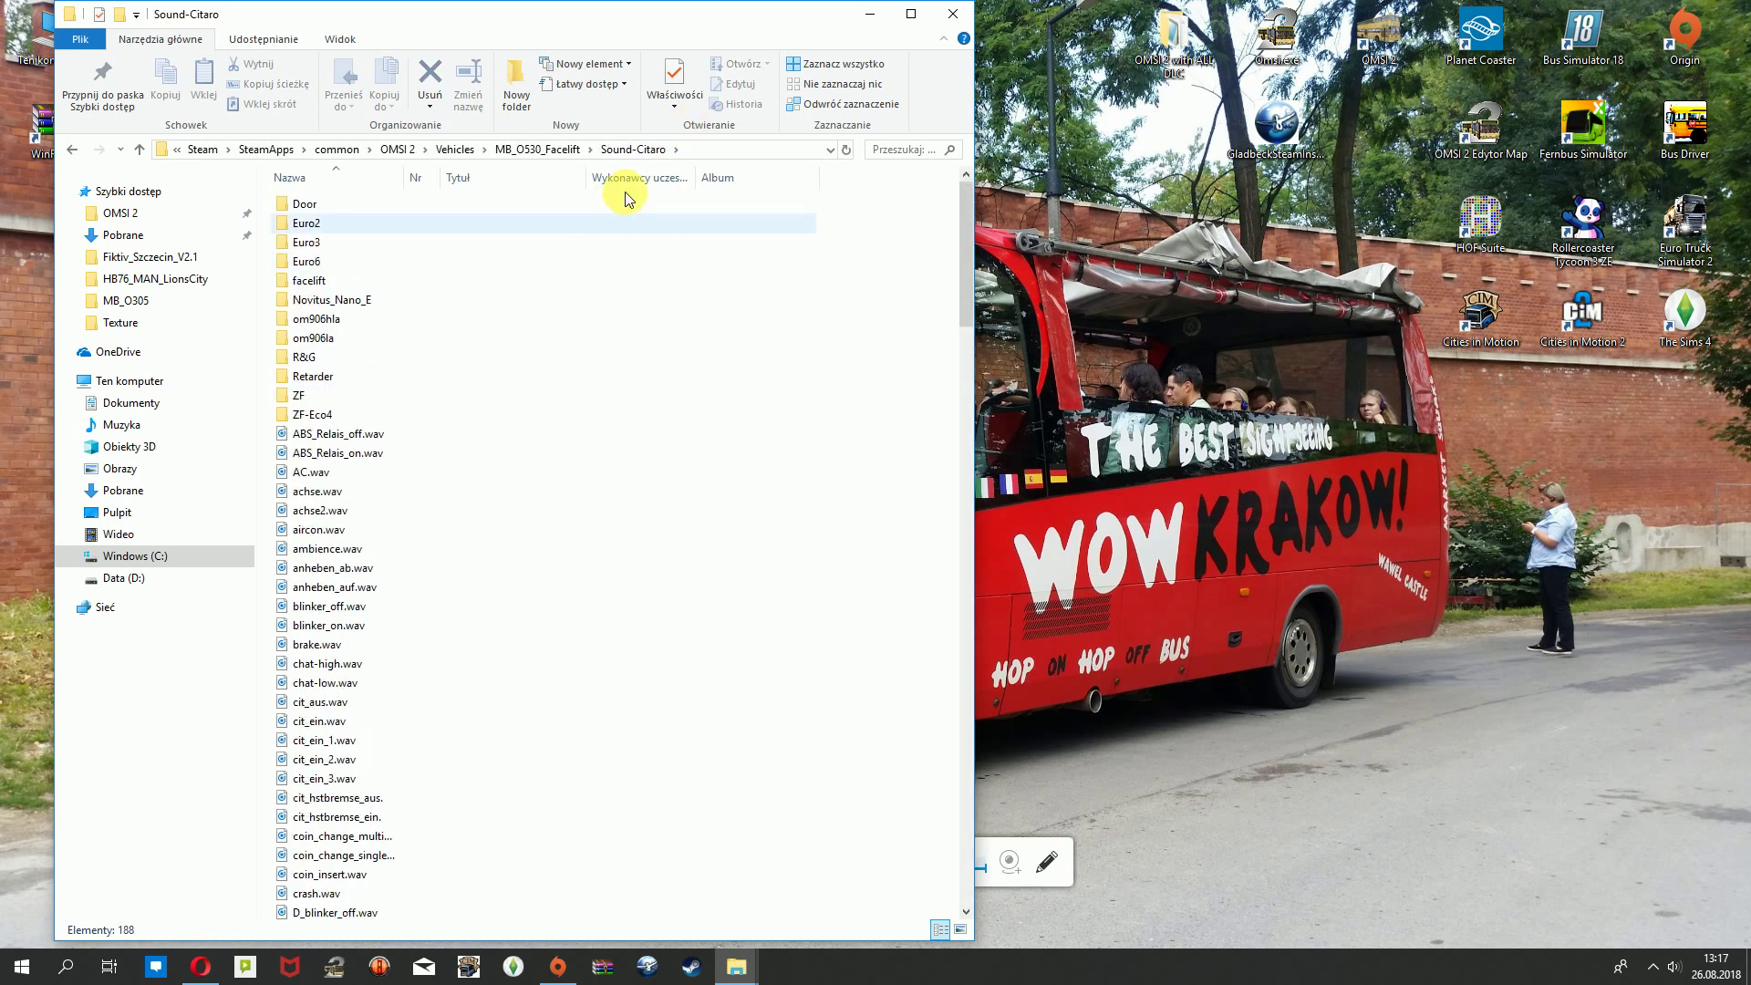
pyautogui.click(545, 148)
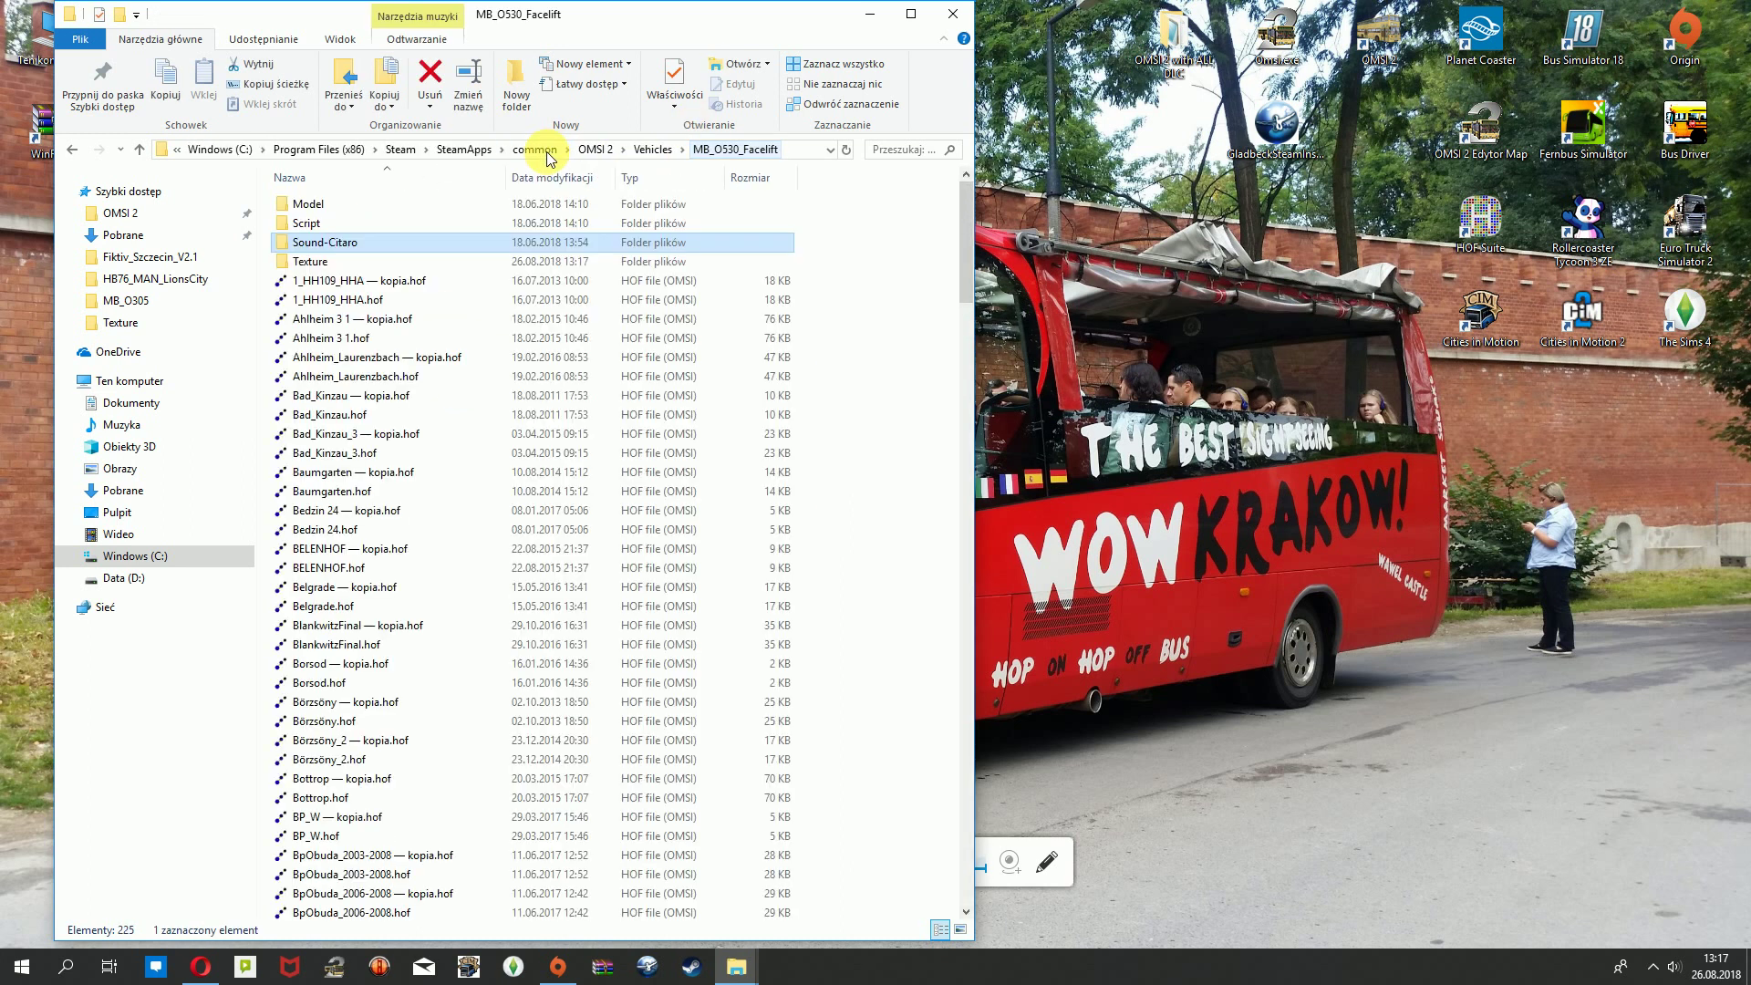
# View the Repaints folder inside the MB_O530_Facelift Texture folder, return to Texture, and clear the selection.
pyautogui.doubleClick(363, 263)
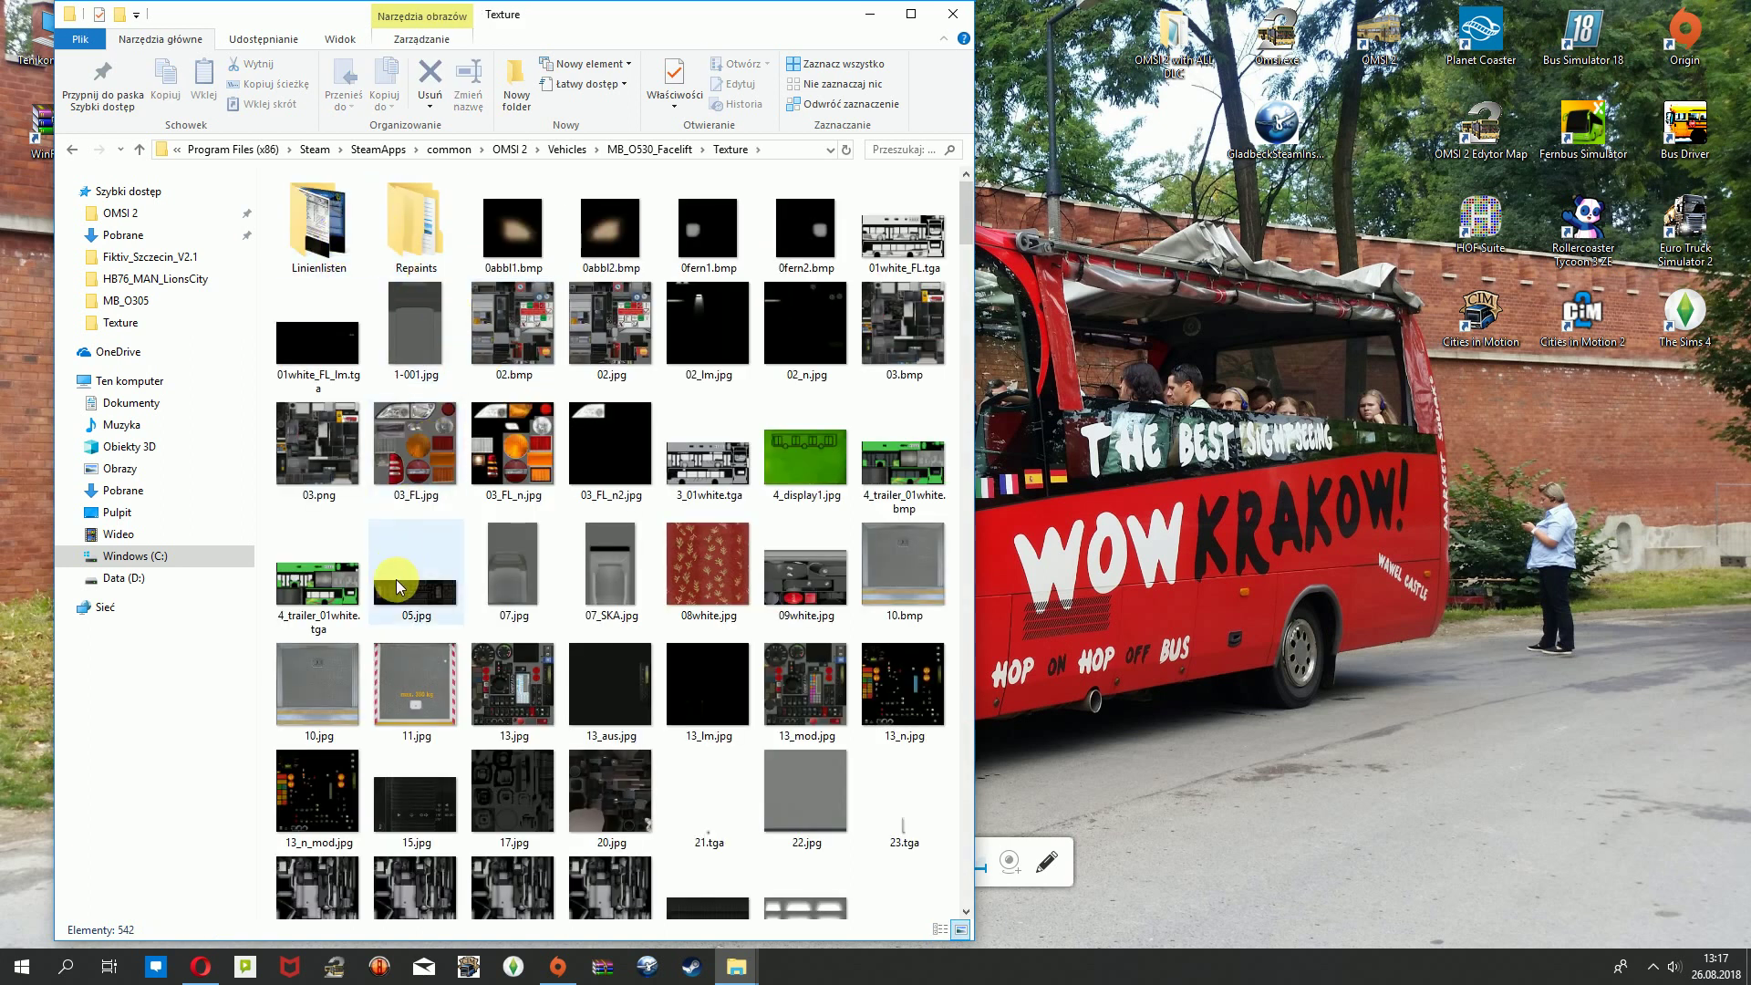
pyautogui.doubleClick(415, 228)
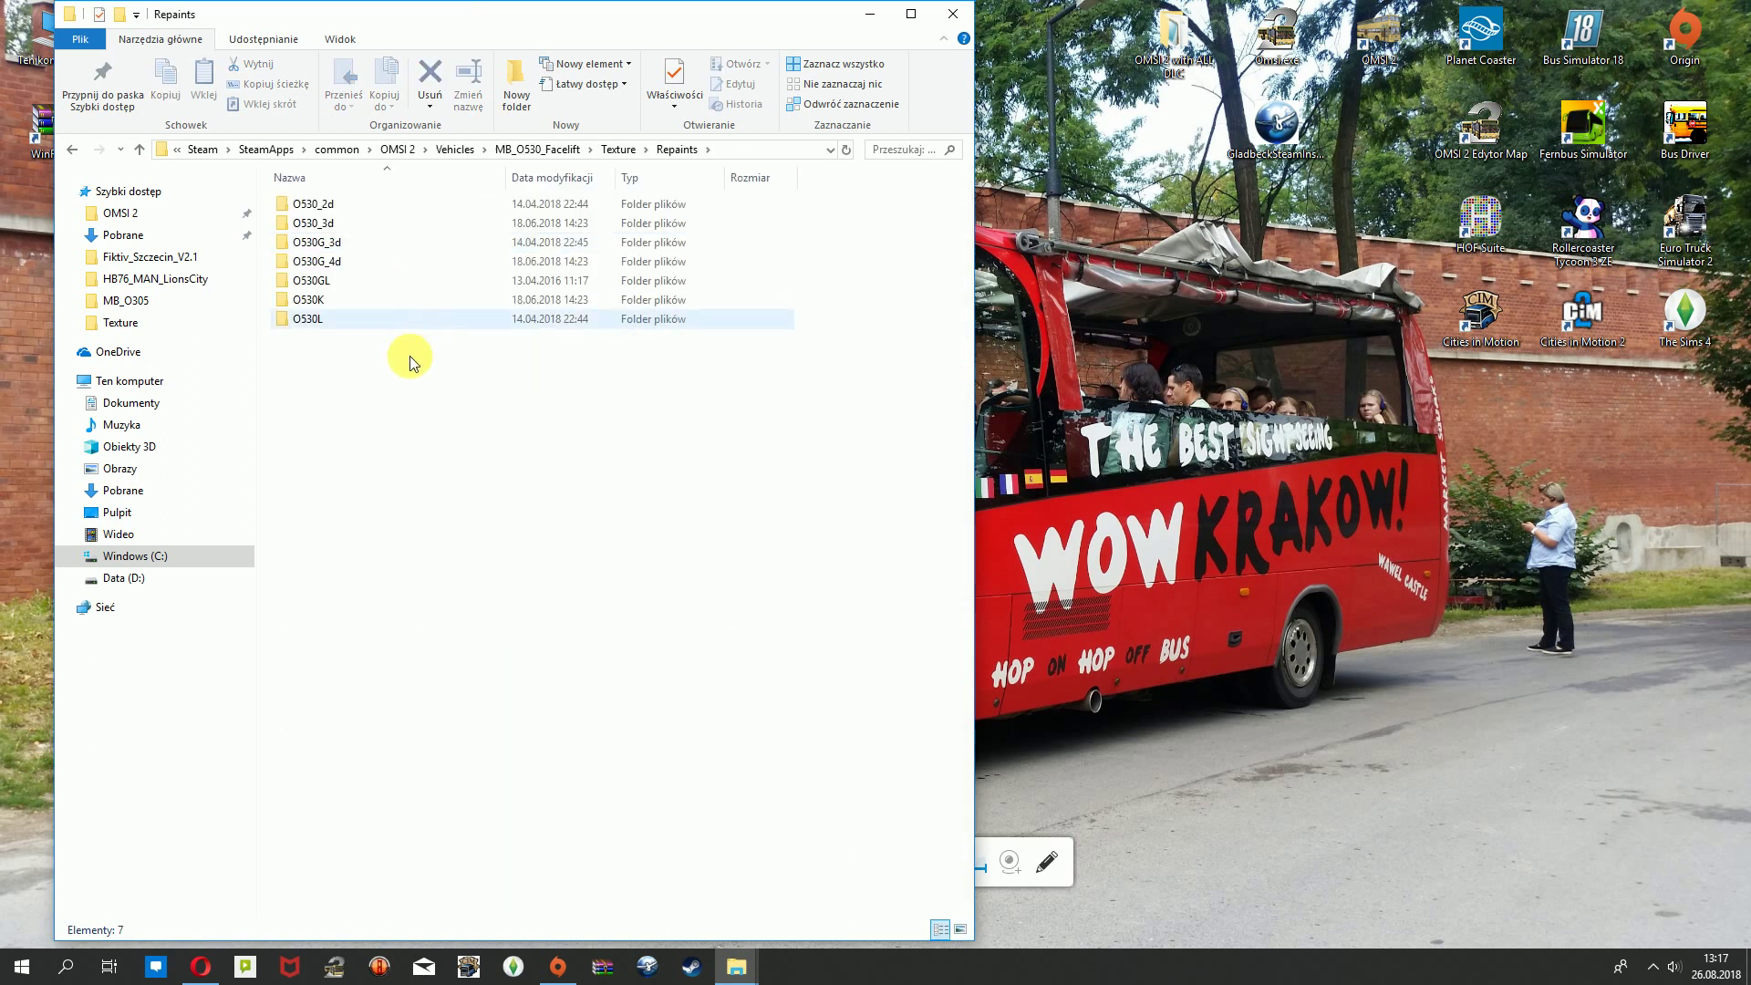
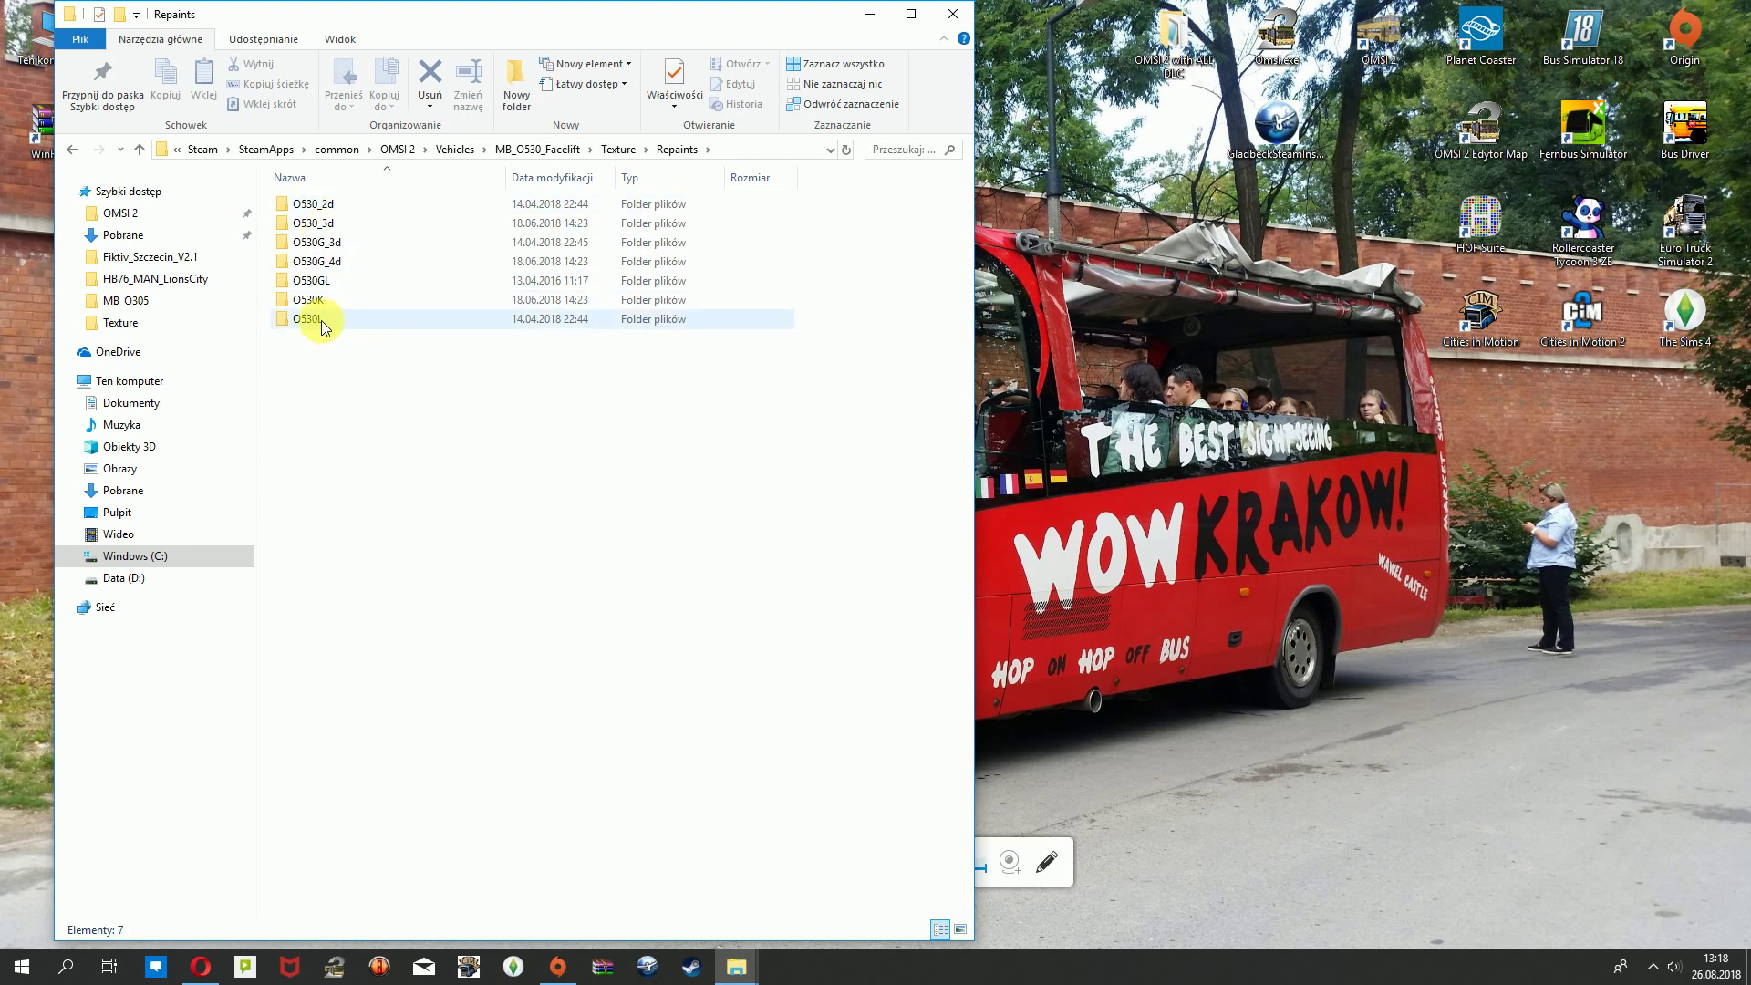
pyautogui.click(615, 151)
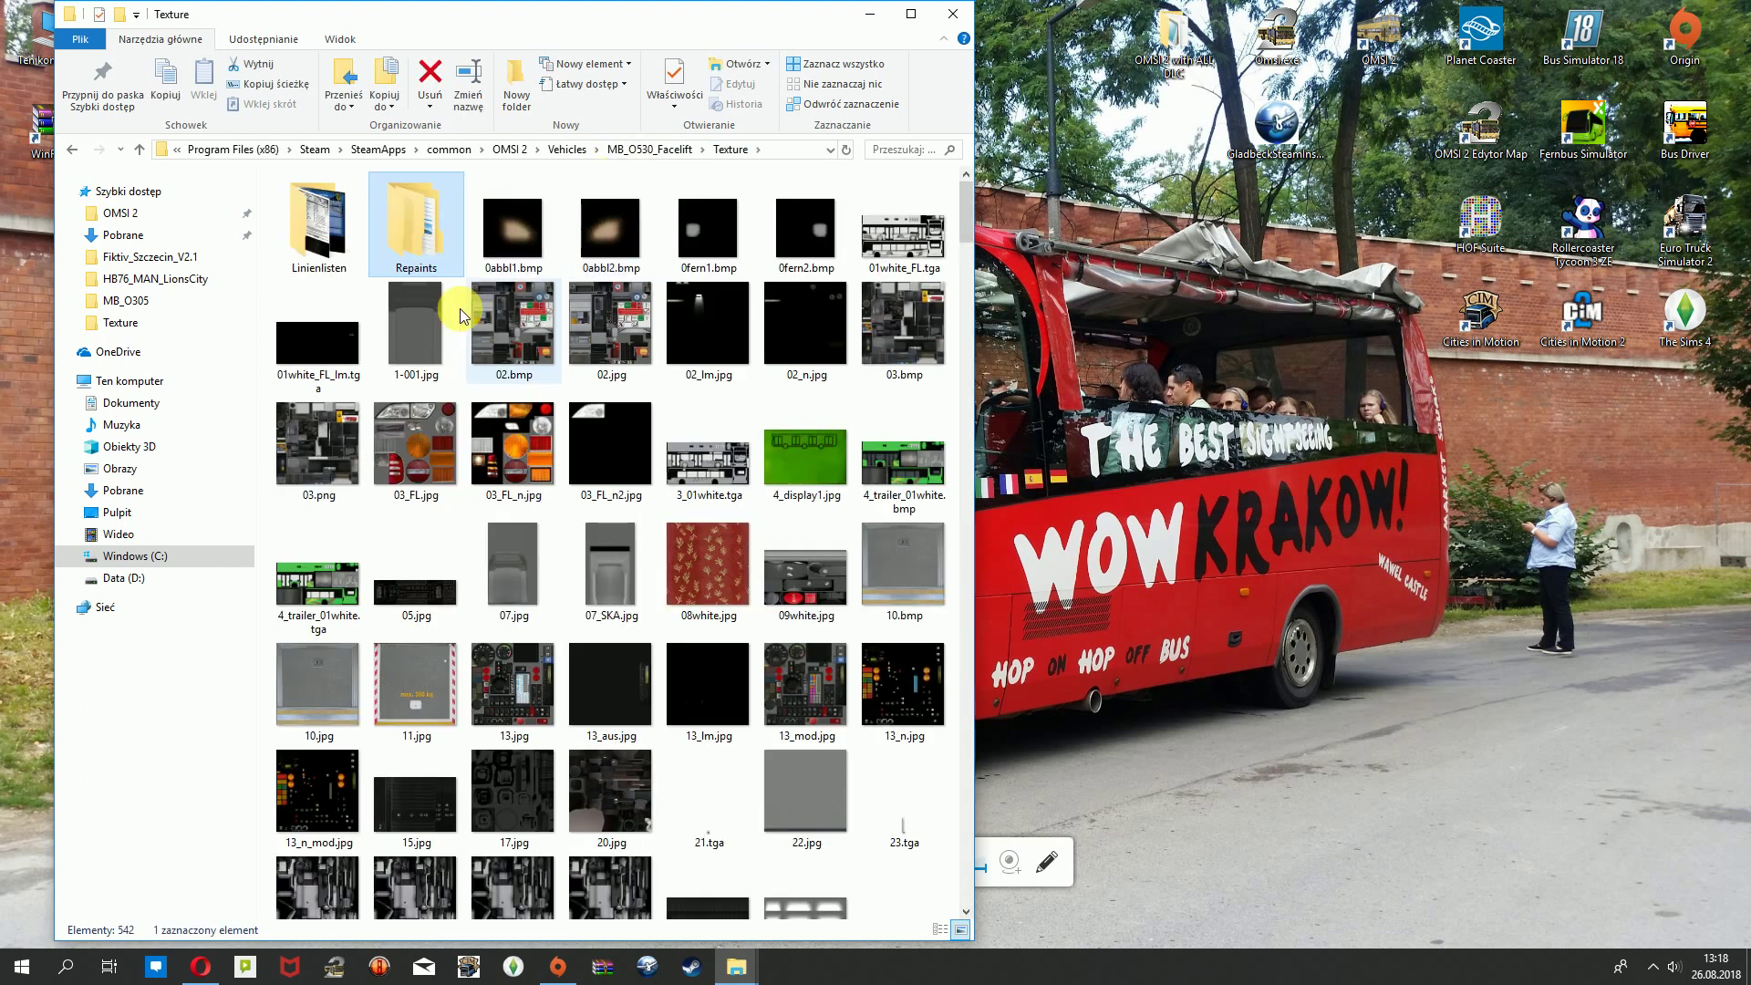
pyautogui.click(264, 283)
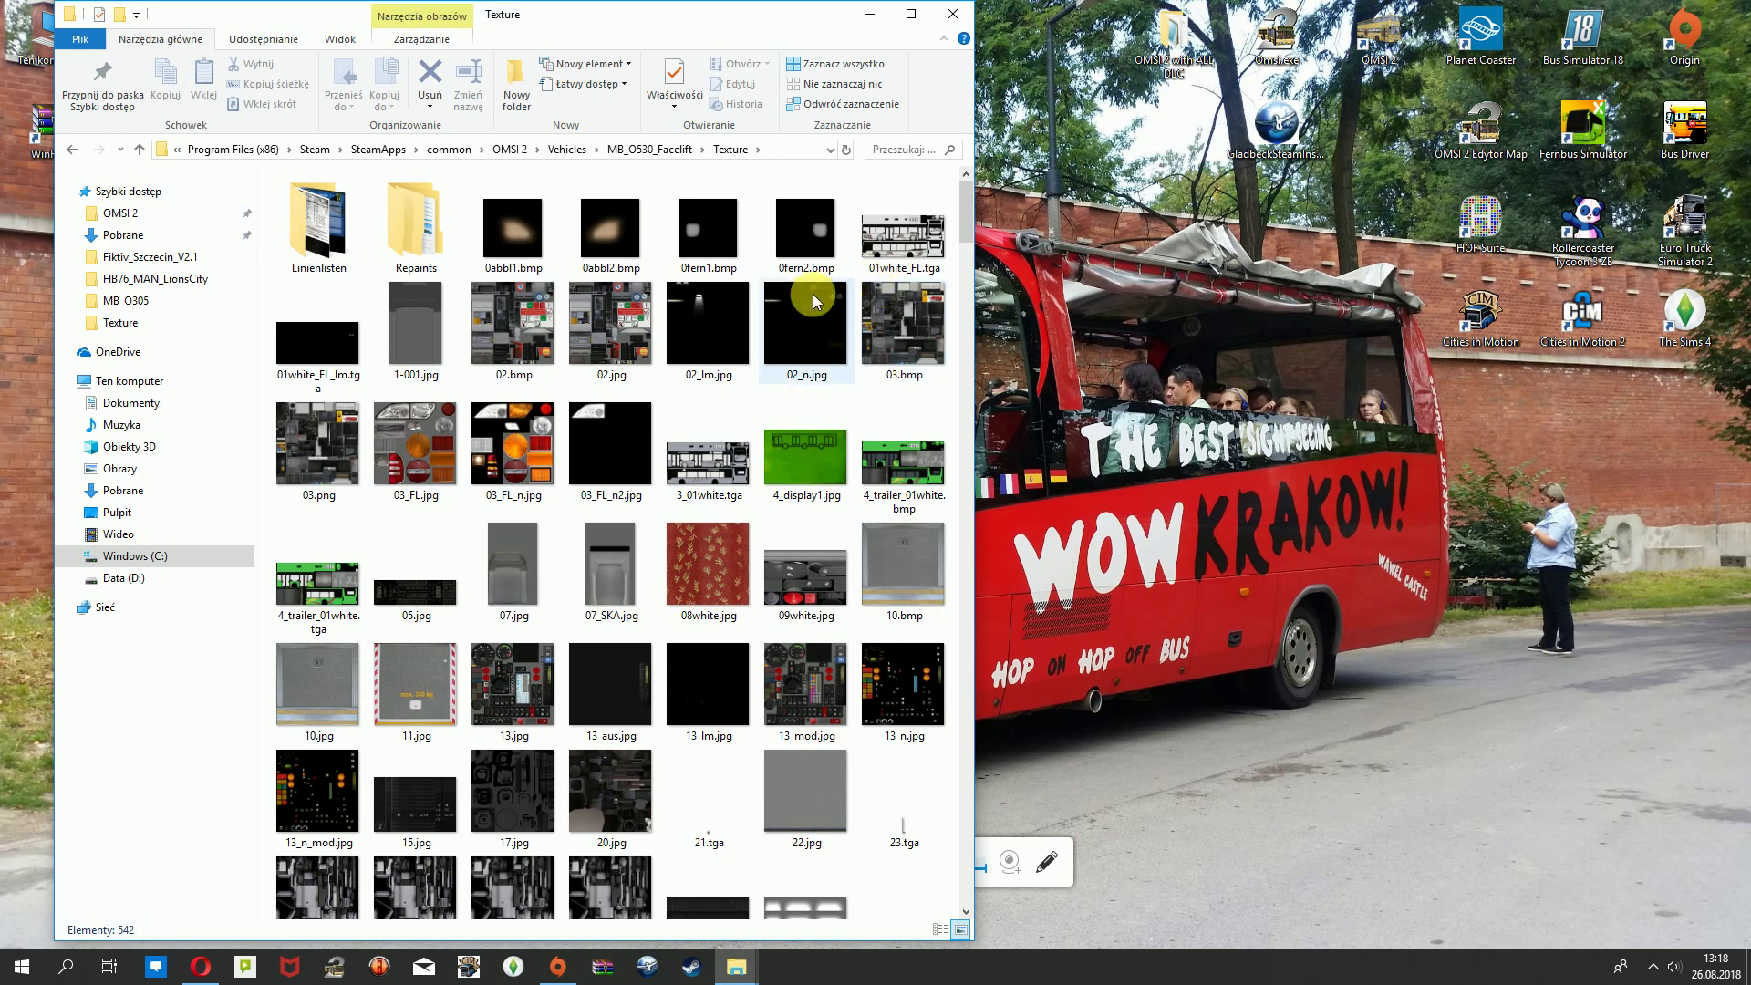
# Look through the texture files in the MB_O530_Facelift Texture folder and return to the start of the list.
pyautogui.scroll(-2, 667, 346)
pyautogui.scroll(-3, 668, 346)
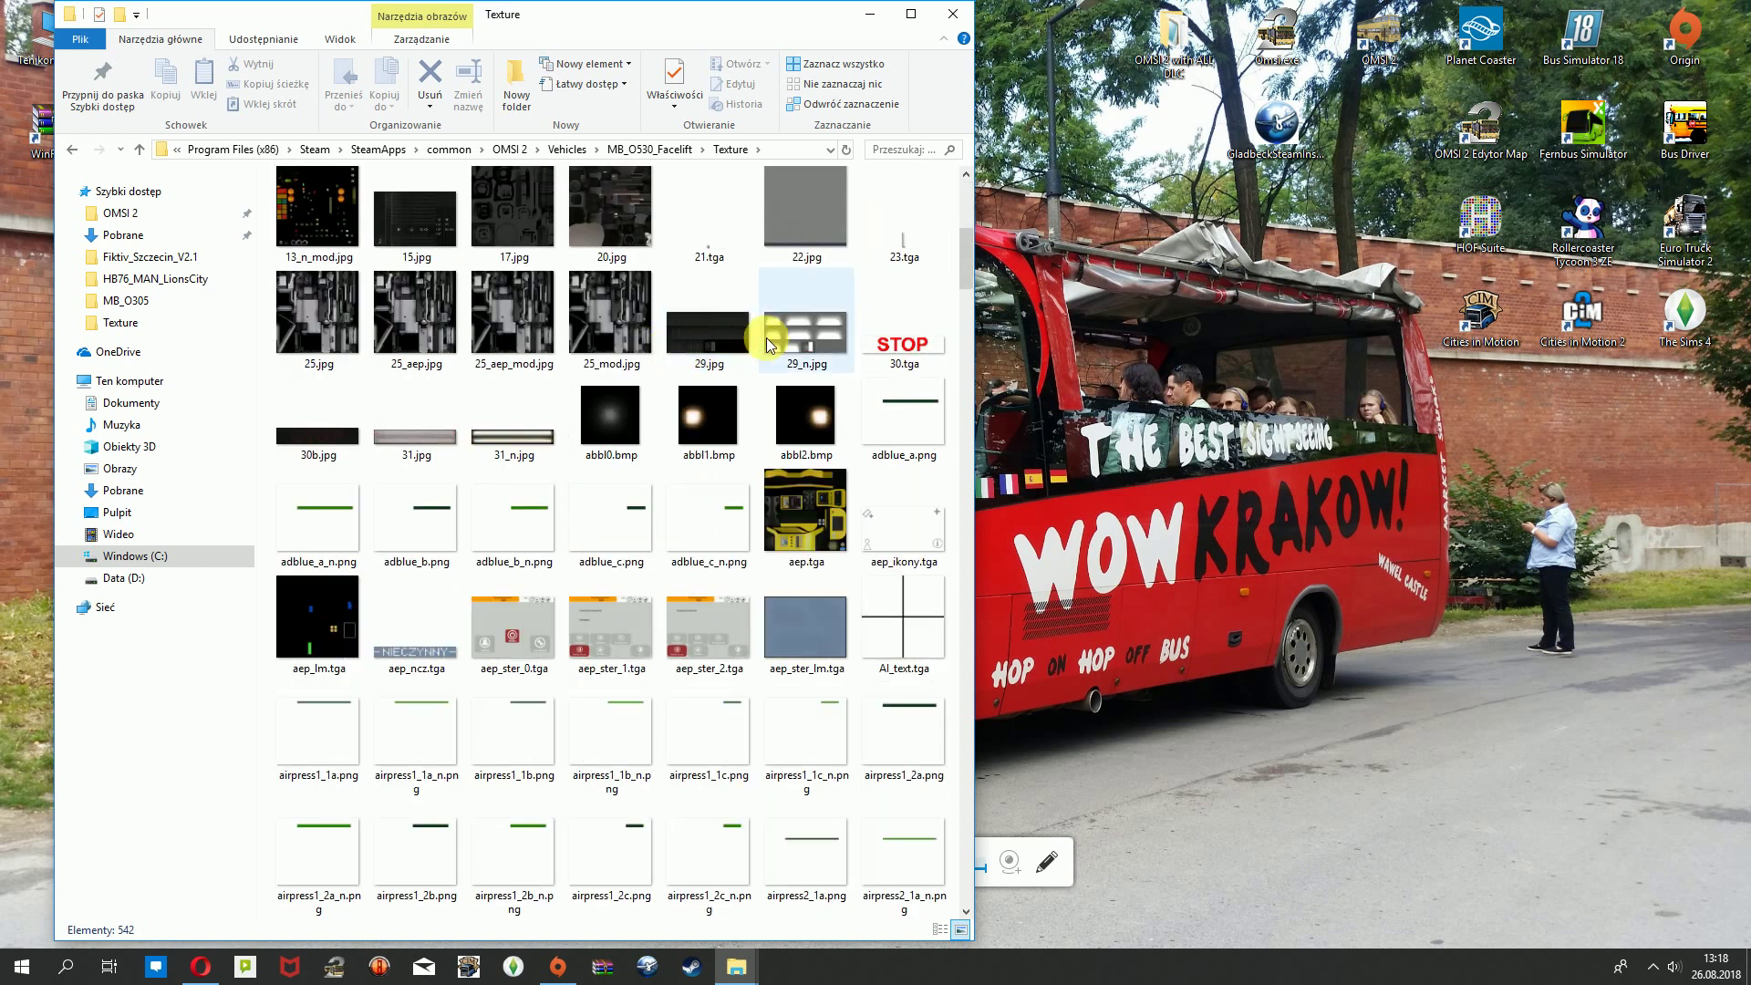
pyautogui.scroll(-8, 766, 345)
pyautogui.scroll(15, 766, 344)
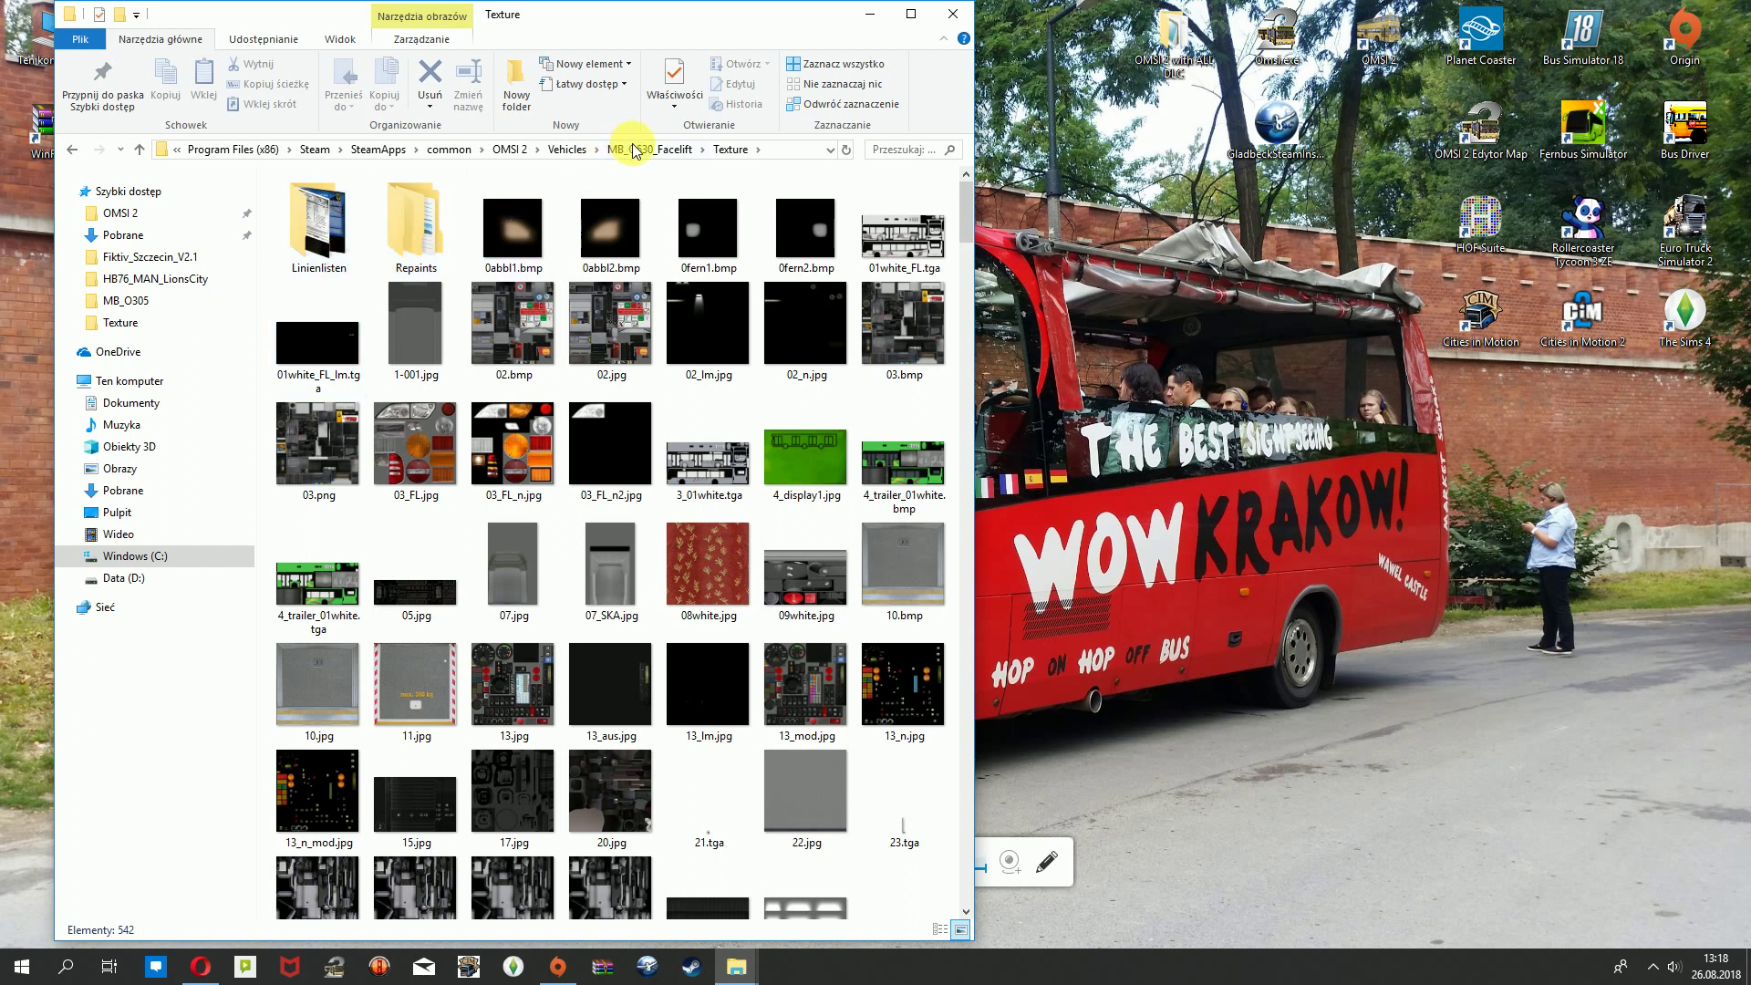
# Open the Mobilis livery folder under Texture\Werbung of the HH109_Stadtgelenkbus2012_HHA vehicle.
pyautogui.click(560, 150)
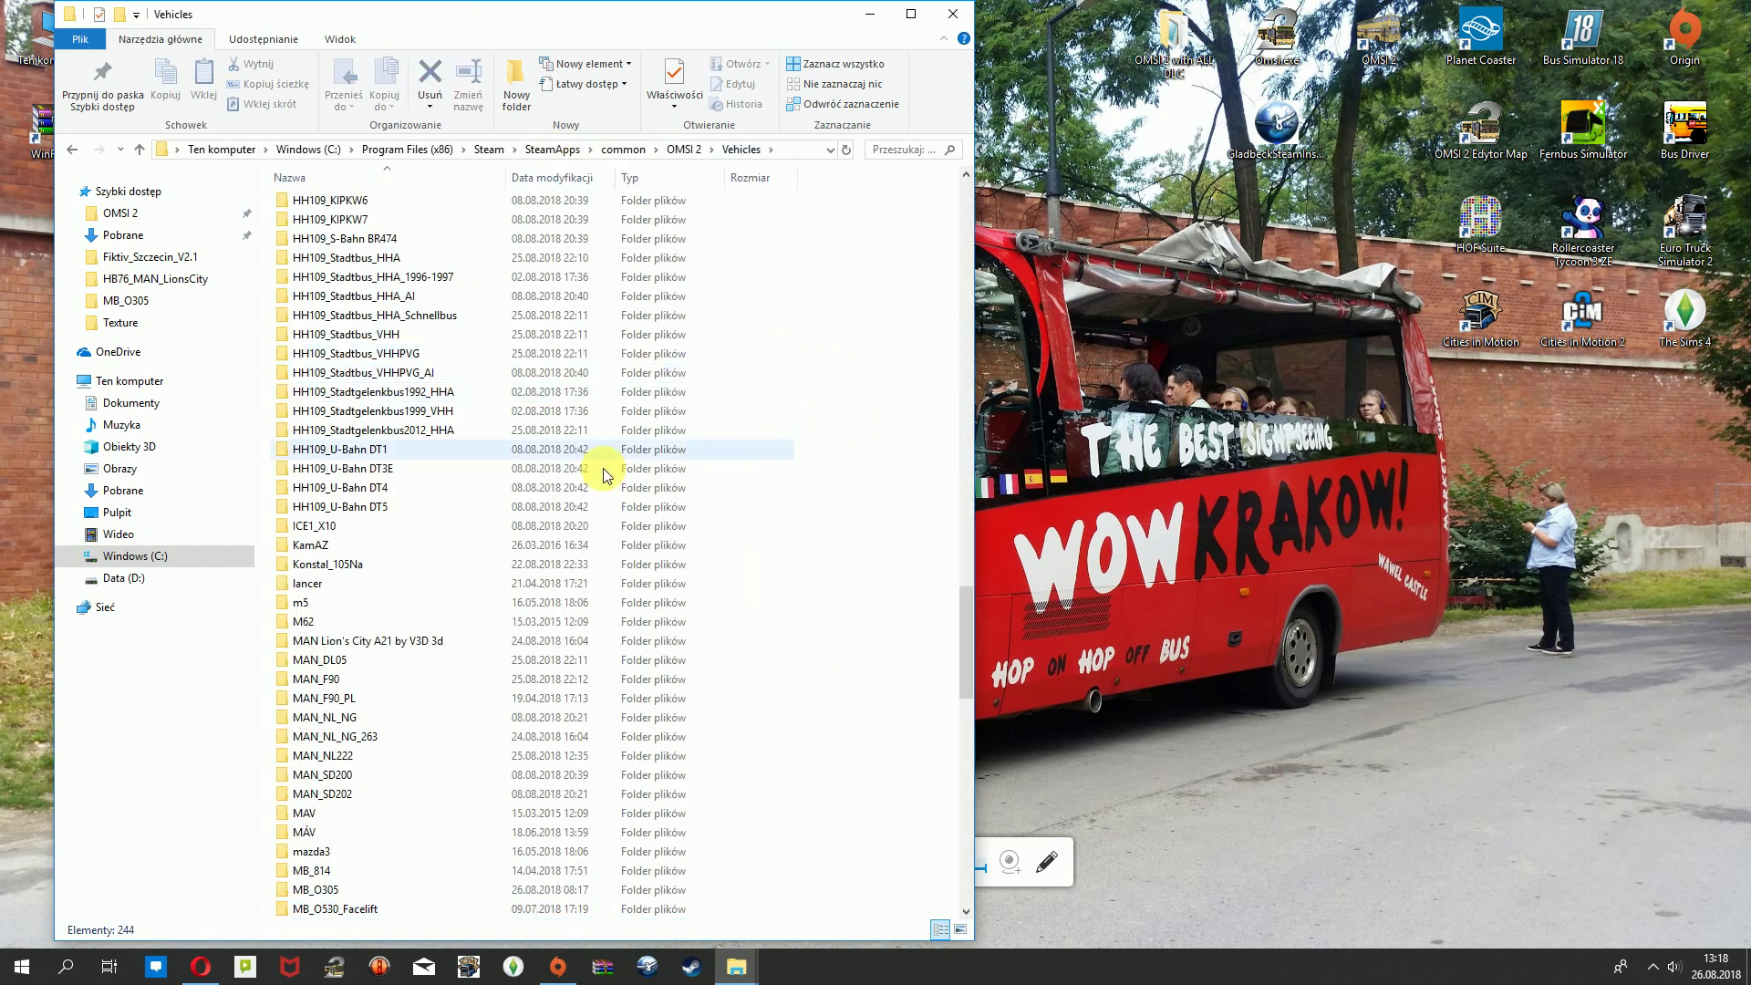
pyautogui.scroll(1, 548, 502)
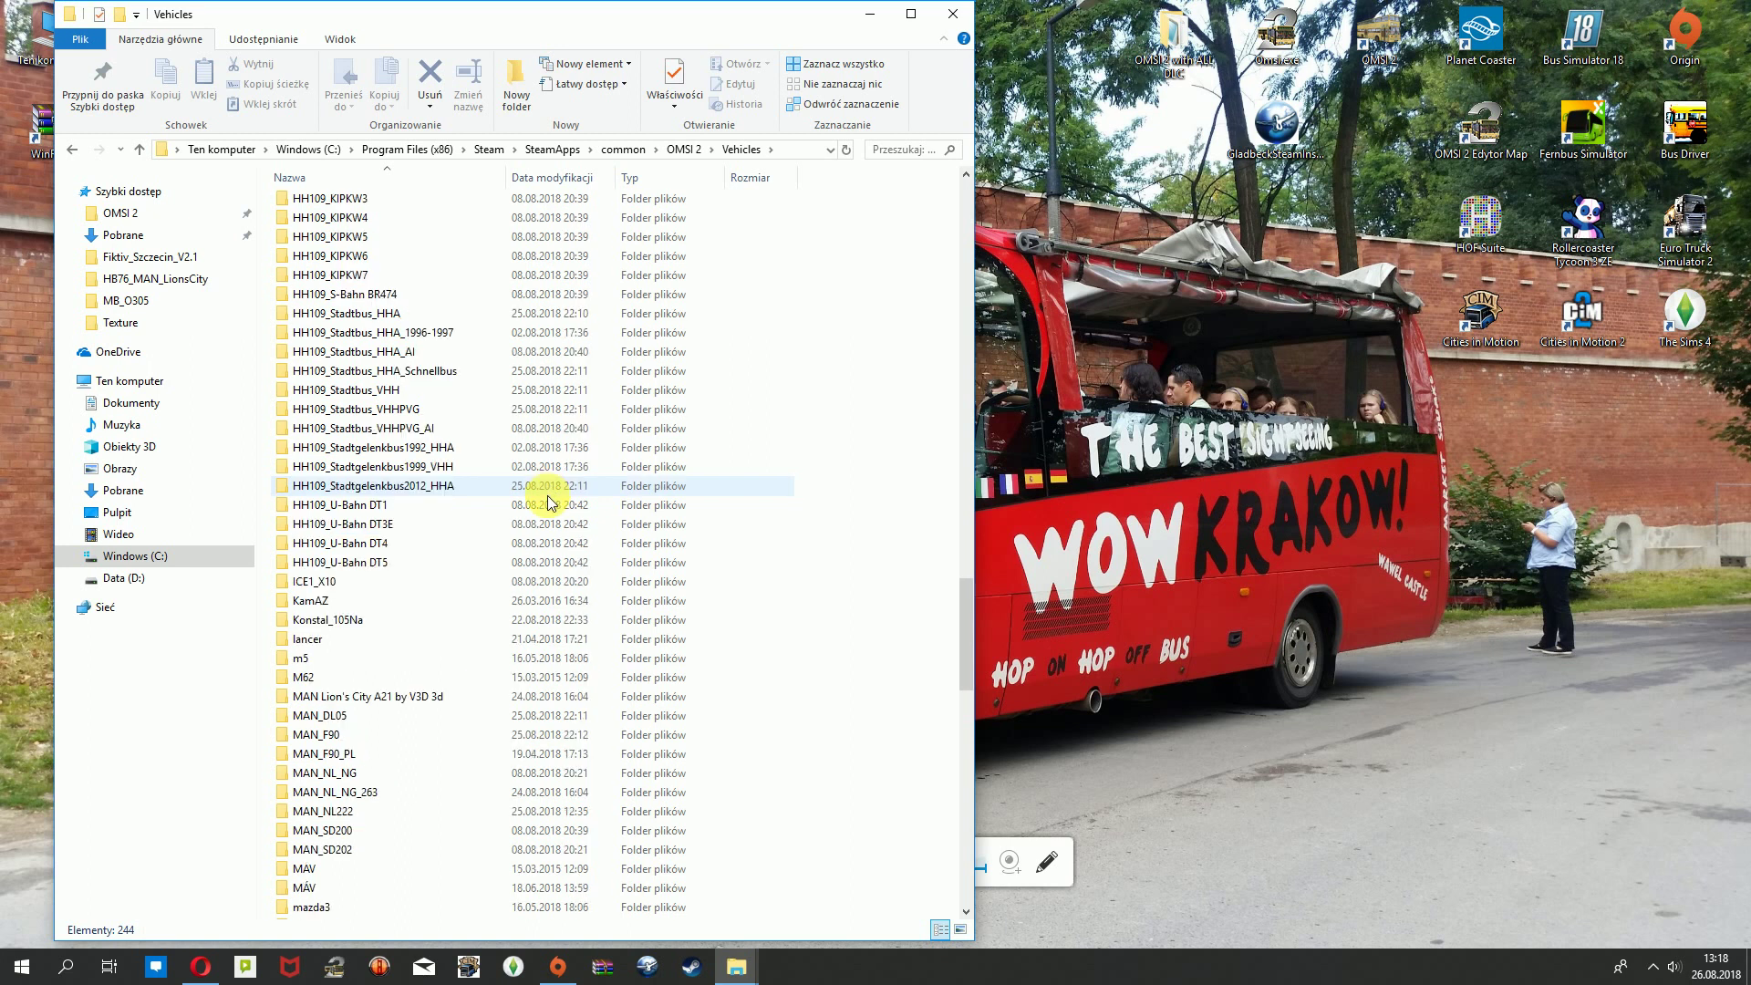
pyautogui.doubleClick(477, 484)
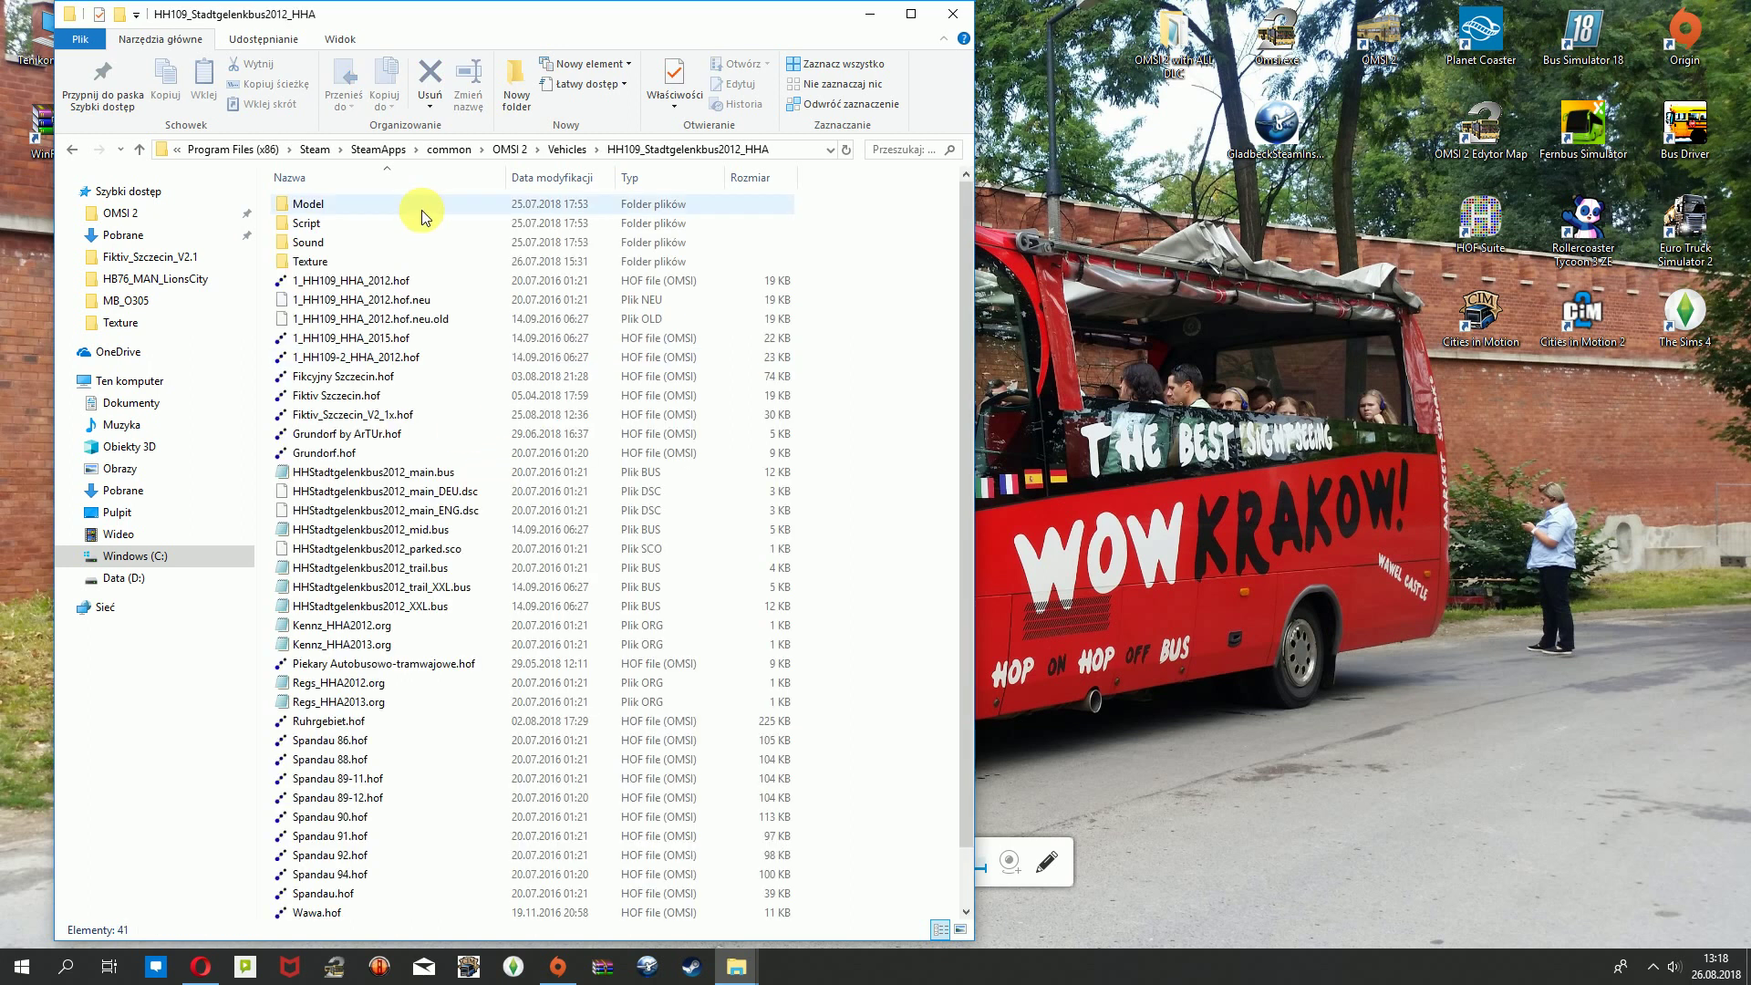
pyautogui.doubleClick(359, 256)
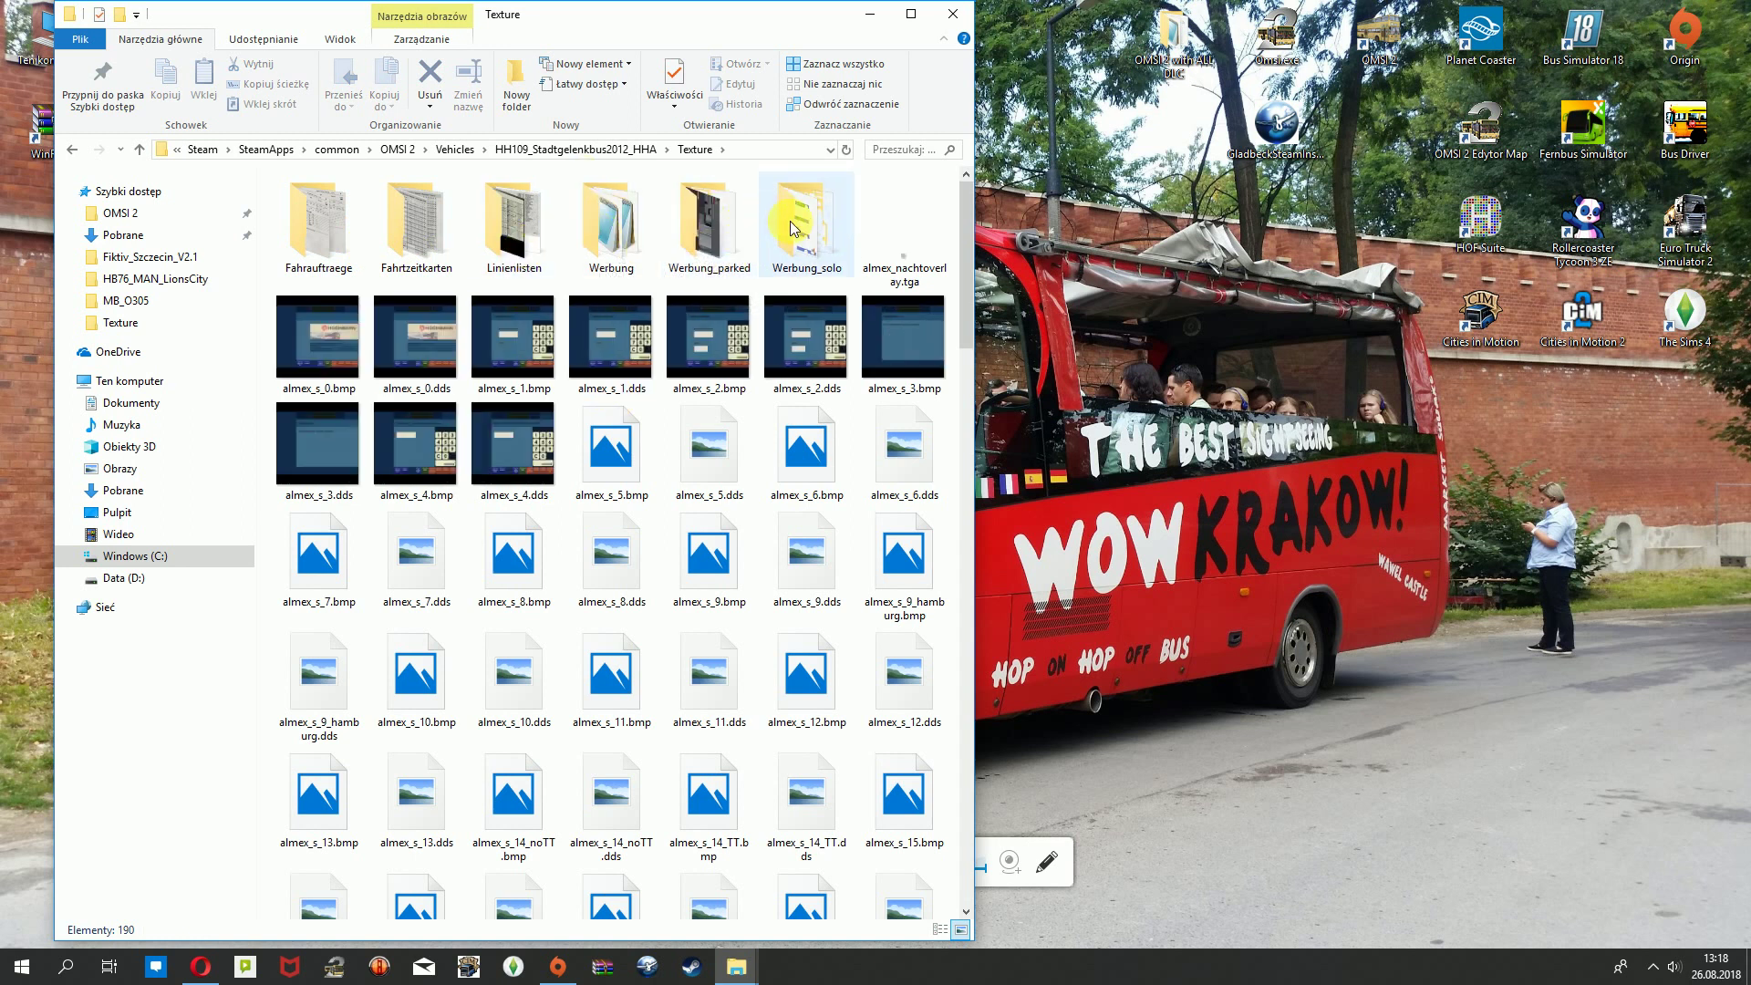
pyautogui.doubleClick(615, 246)
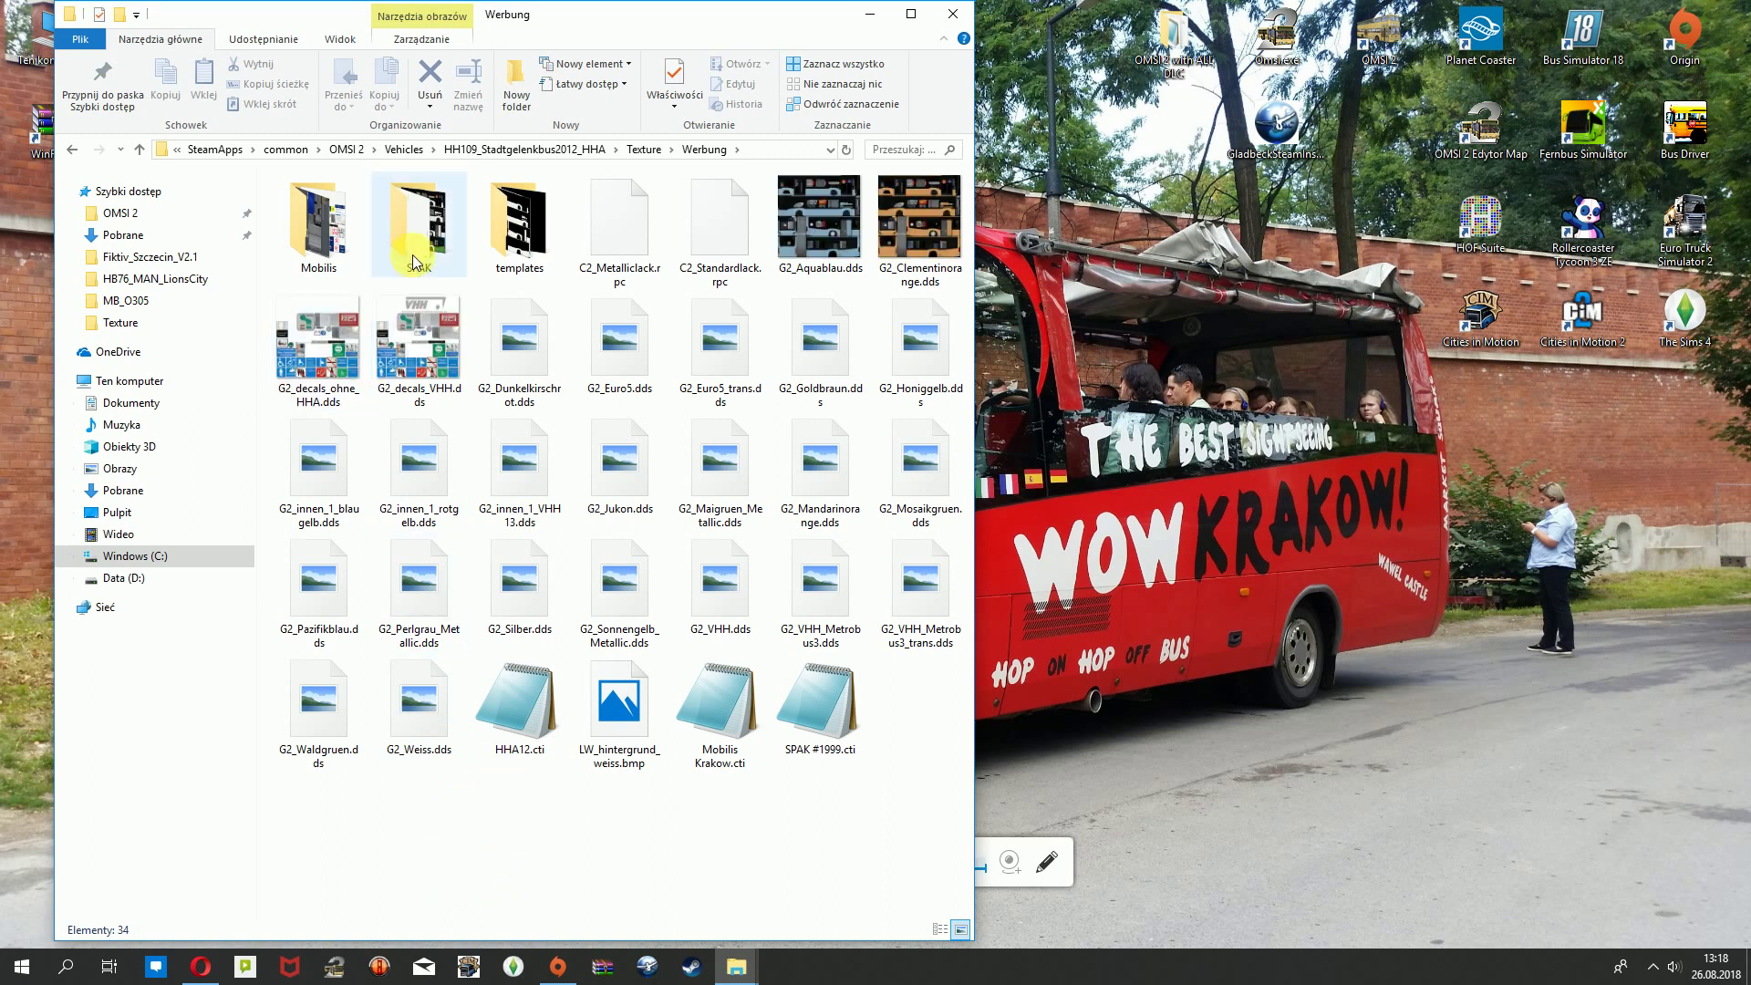
pyautogui.doubleClick(307, 265)
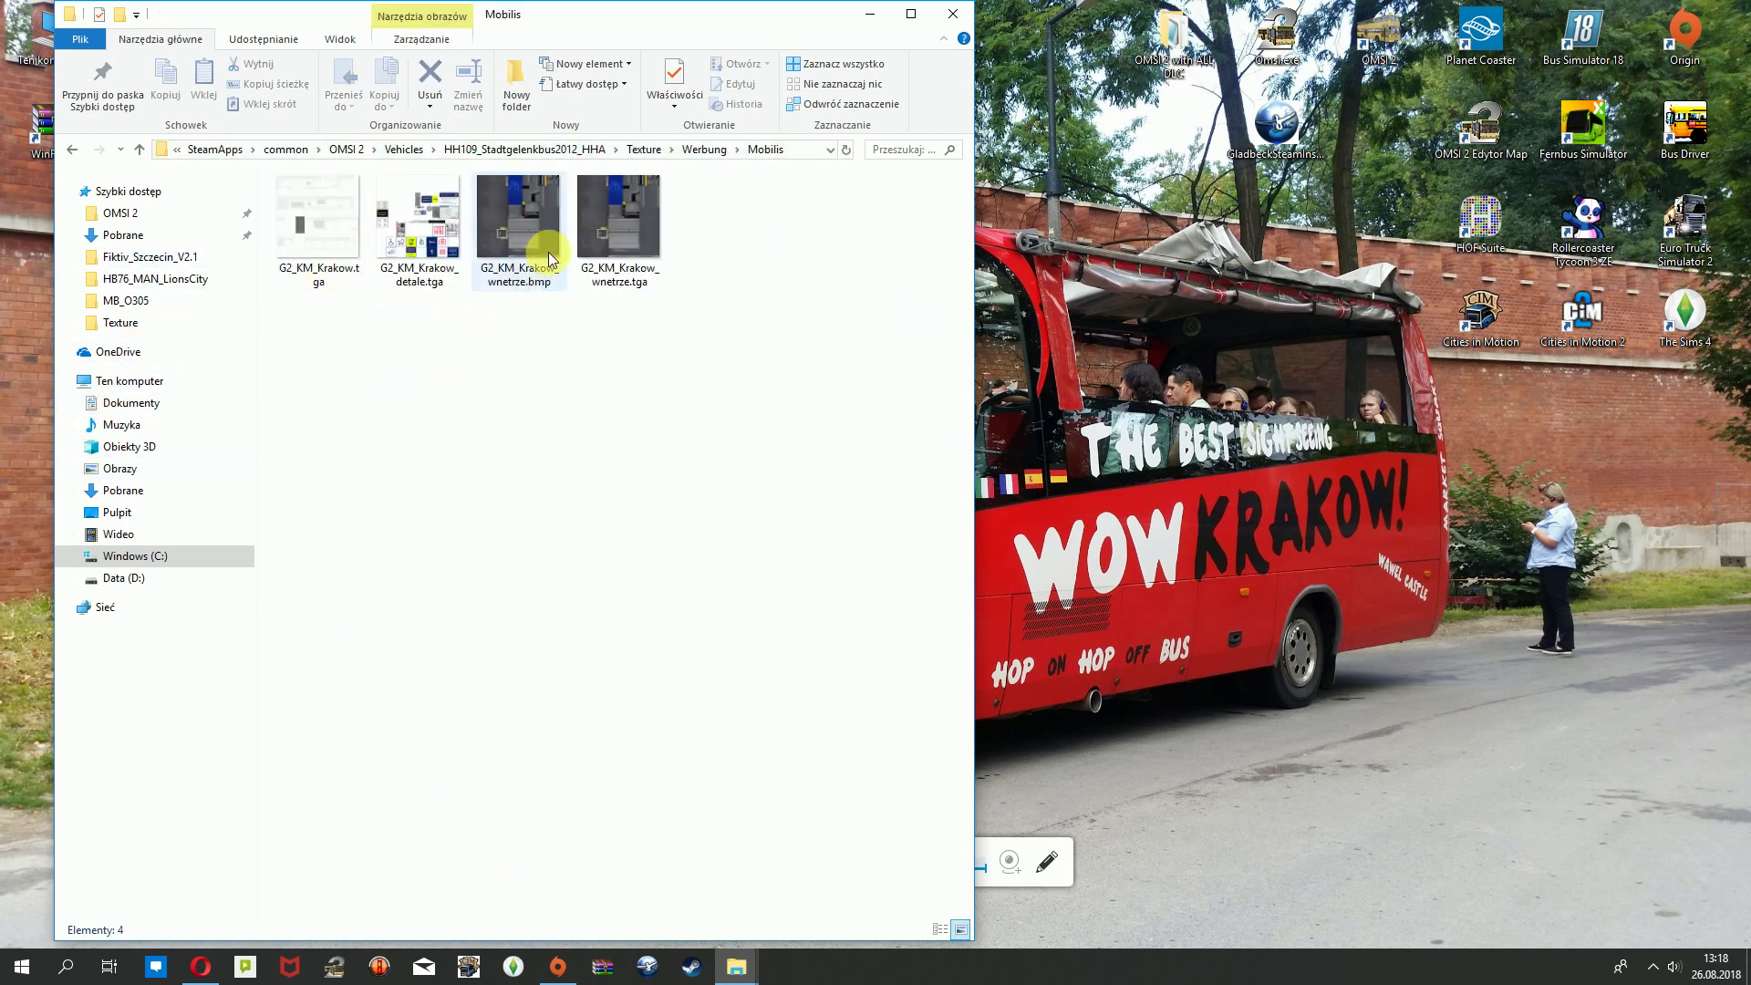
# Leave the Mobilis livery folder for the vehicle's Texture folder and view the contents of Werbung_solo.
pyautogui.click(702, 150)
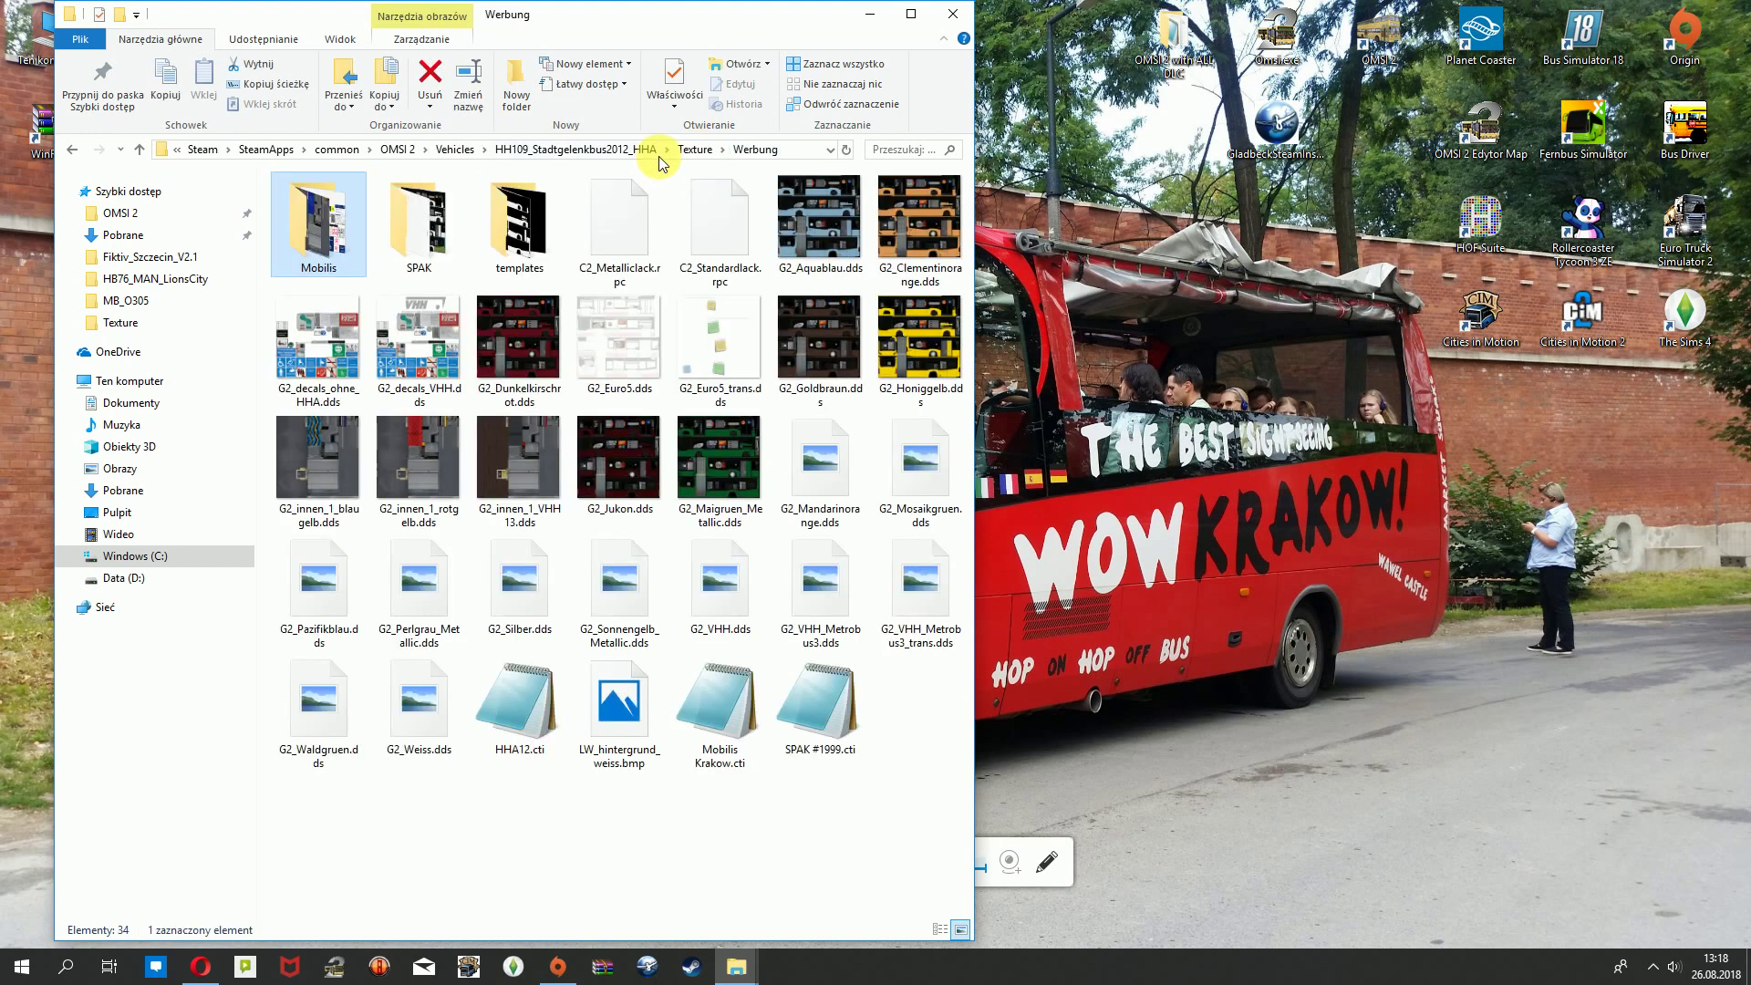
pyautogui.click(693, 150)
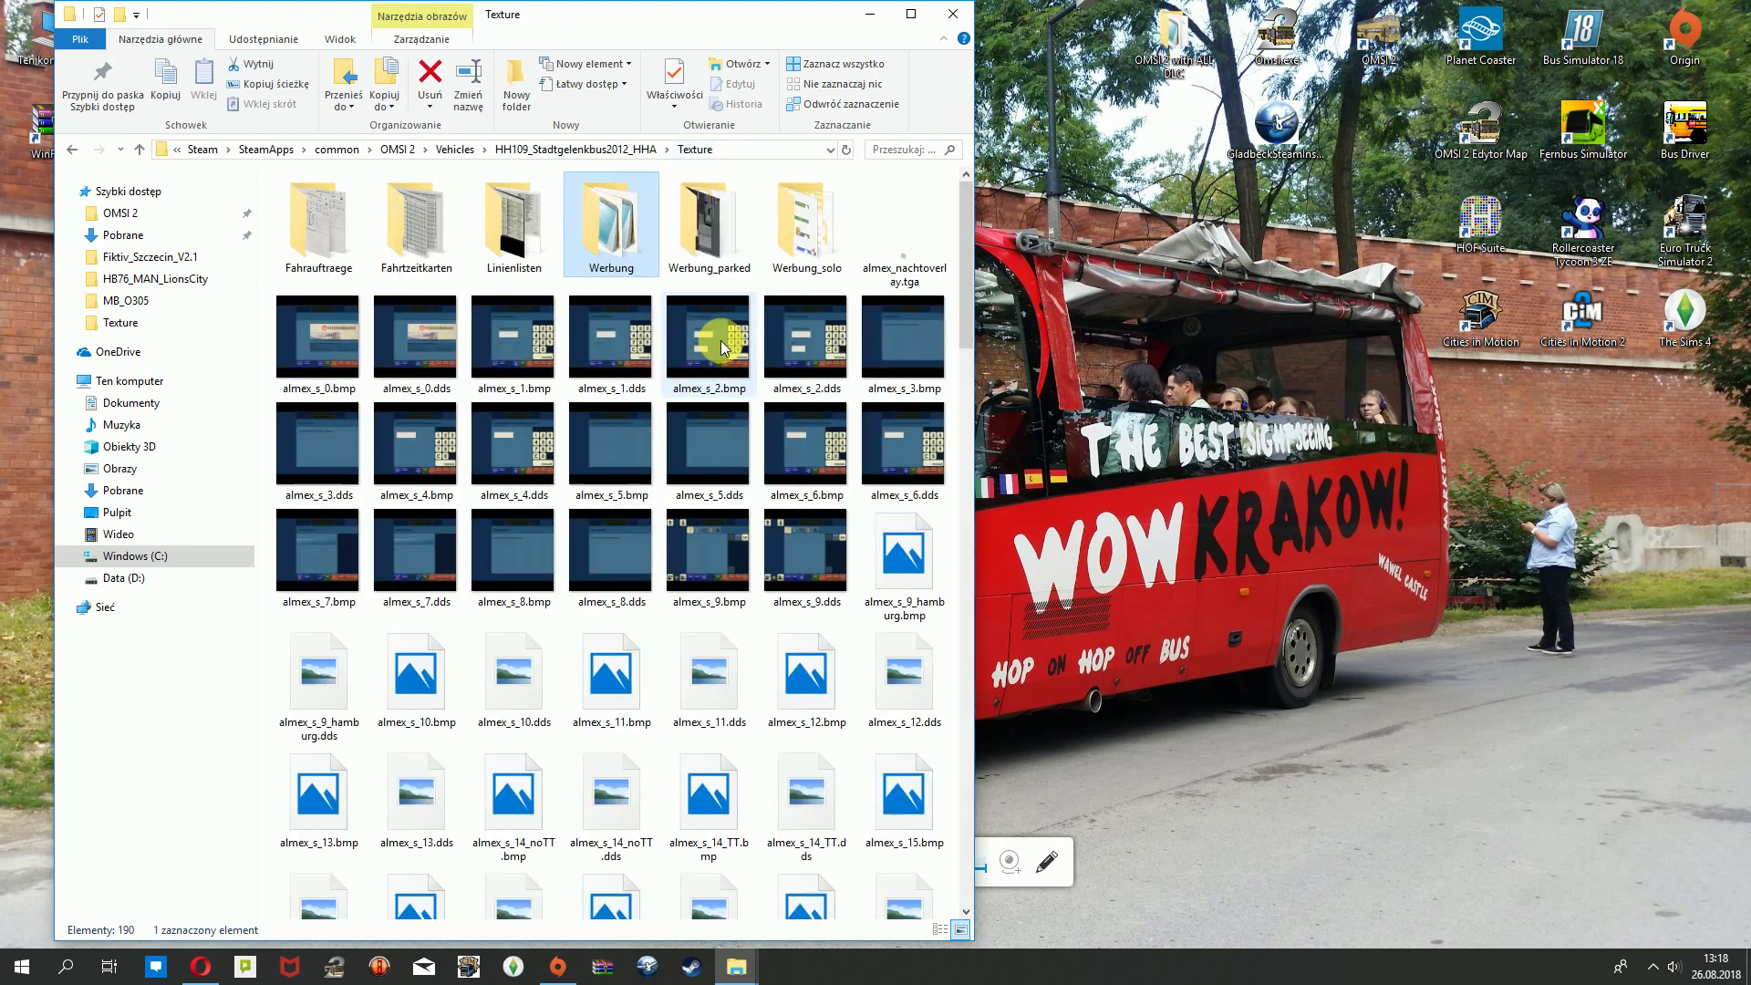
pyautogui.doubleClick(800, 239)
pyautogui.moveTo(484, 312); pyautogui.dragTo(528, 360)
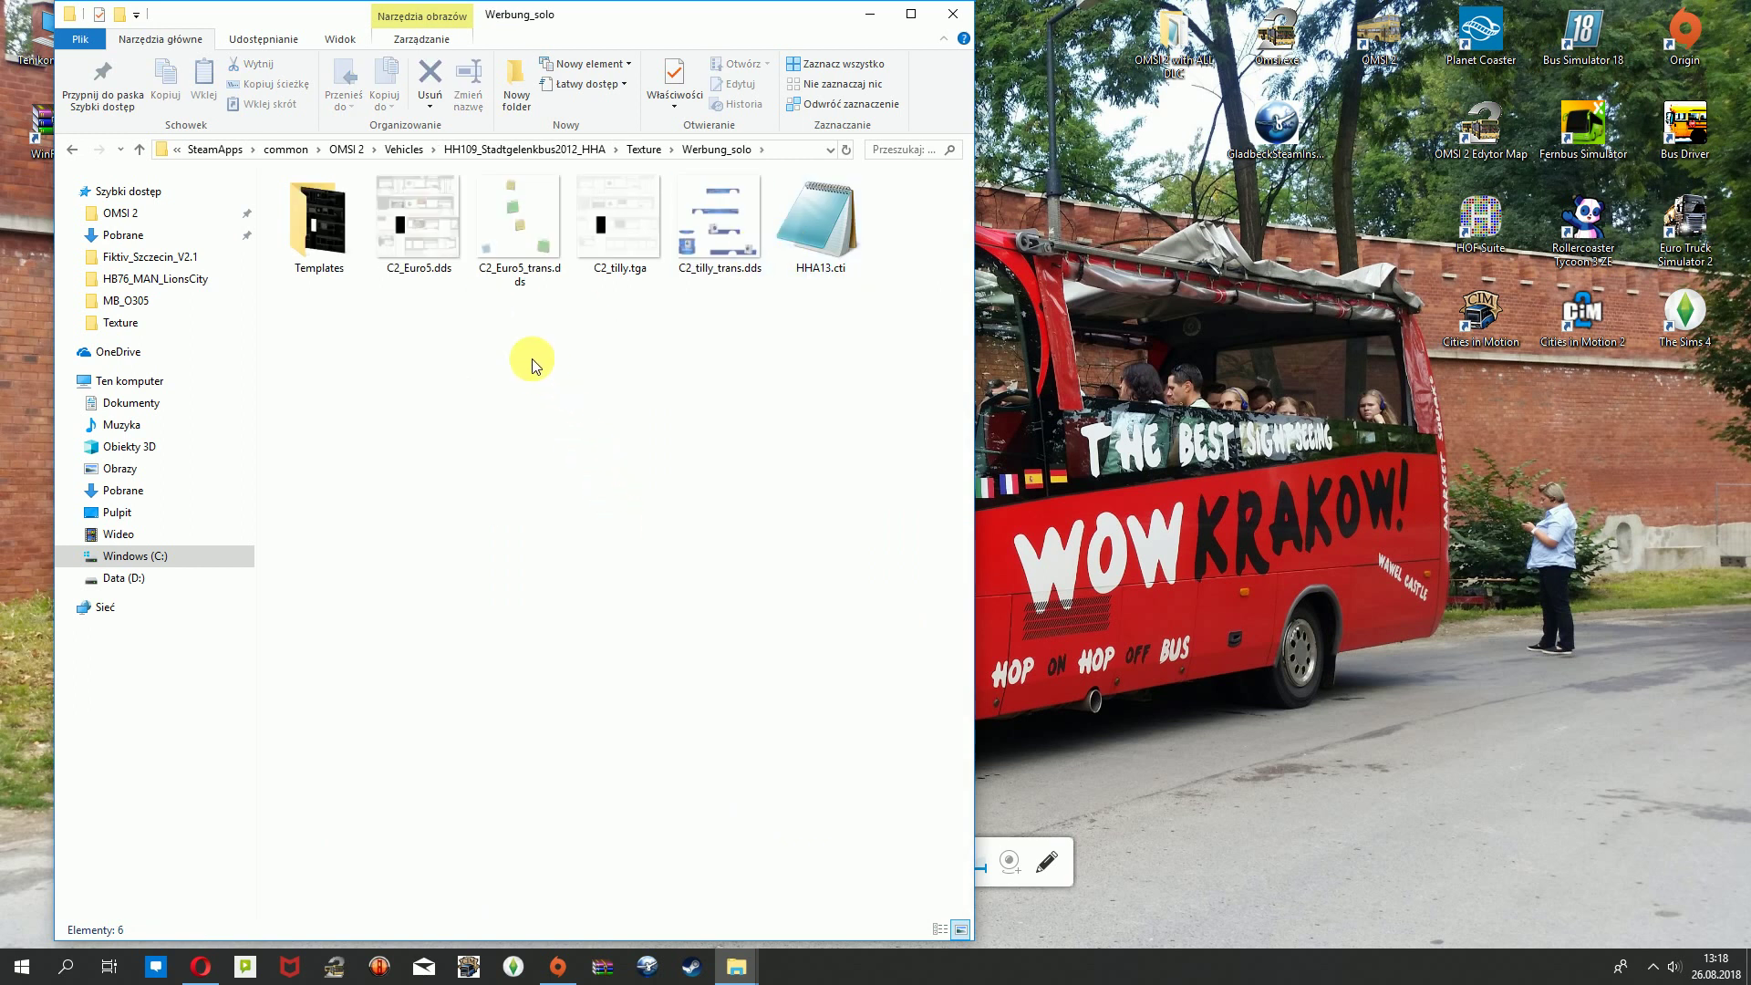
# Check the Werbung_parked folder inside Texture, and return to the Texture folder.
pyautogui.click(645, 151)
pyautogui.click(709, 246)
pyautogui.doubleClick(709, 244)
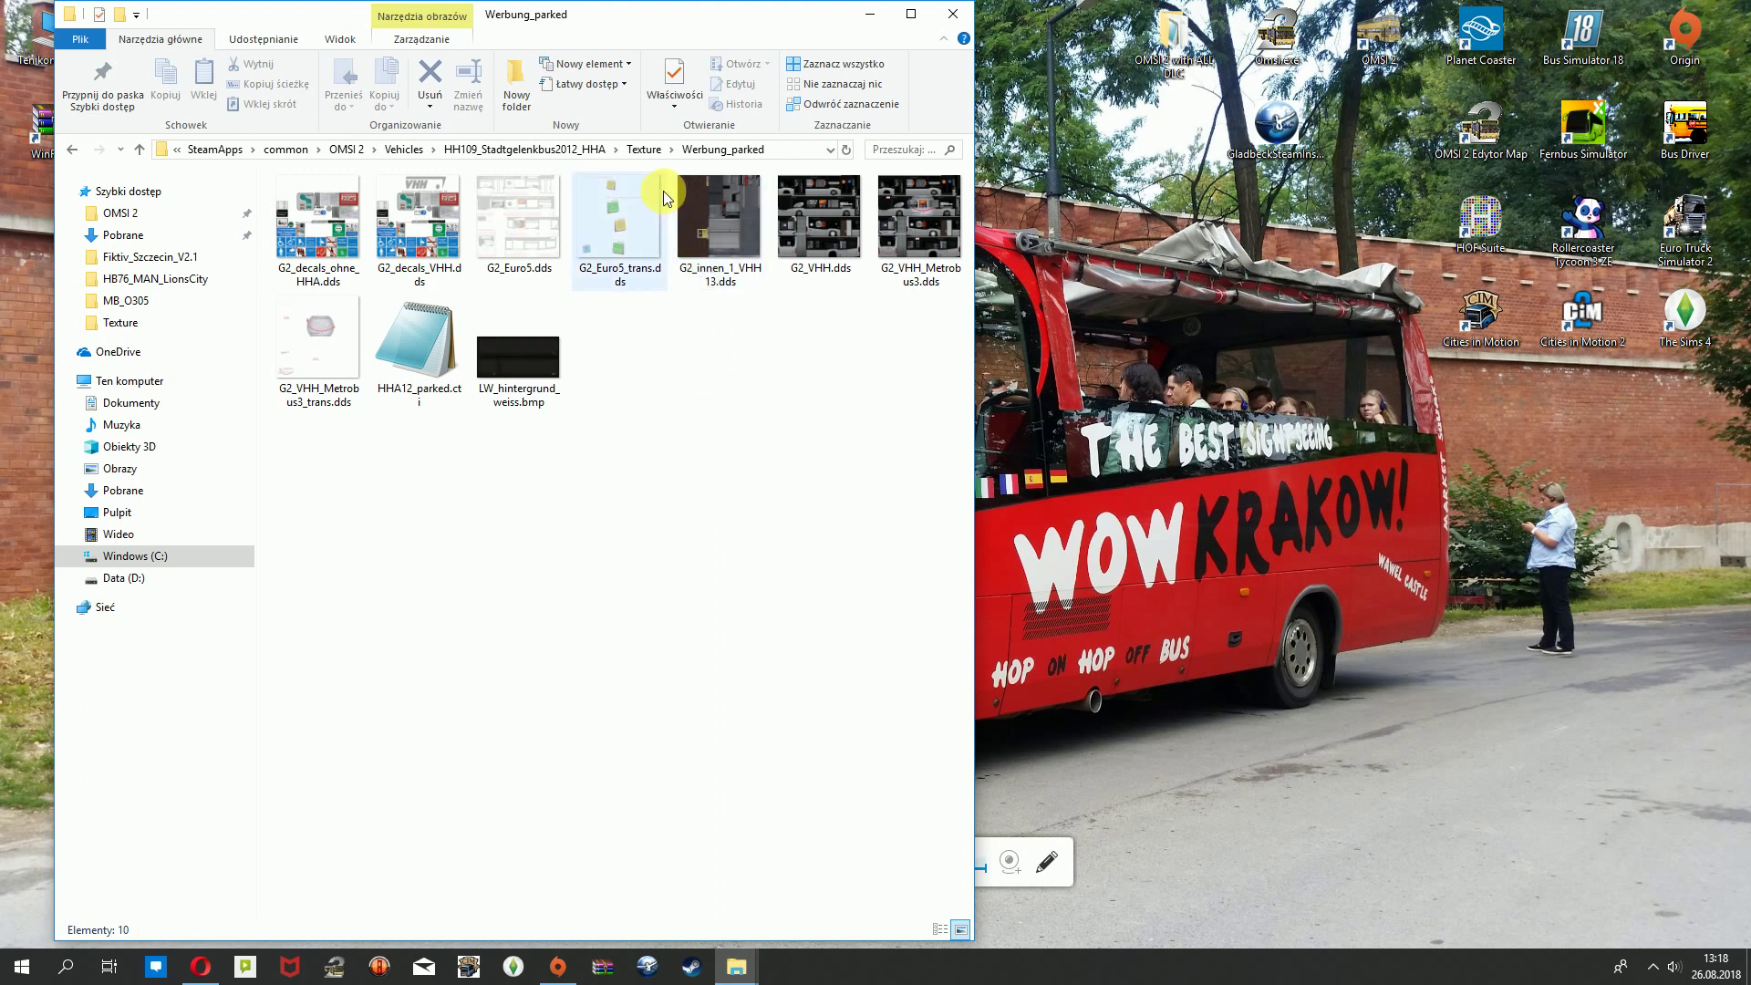
pyautogui.click(644, 150)
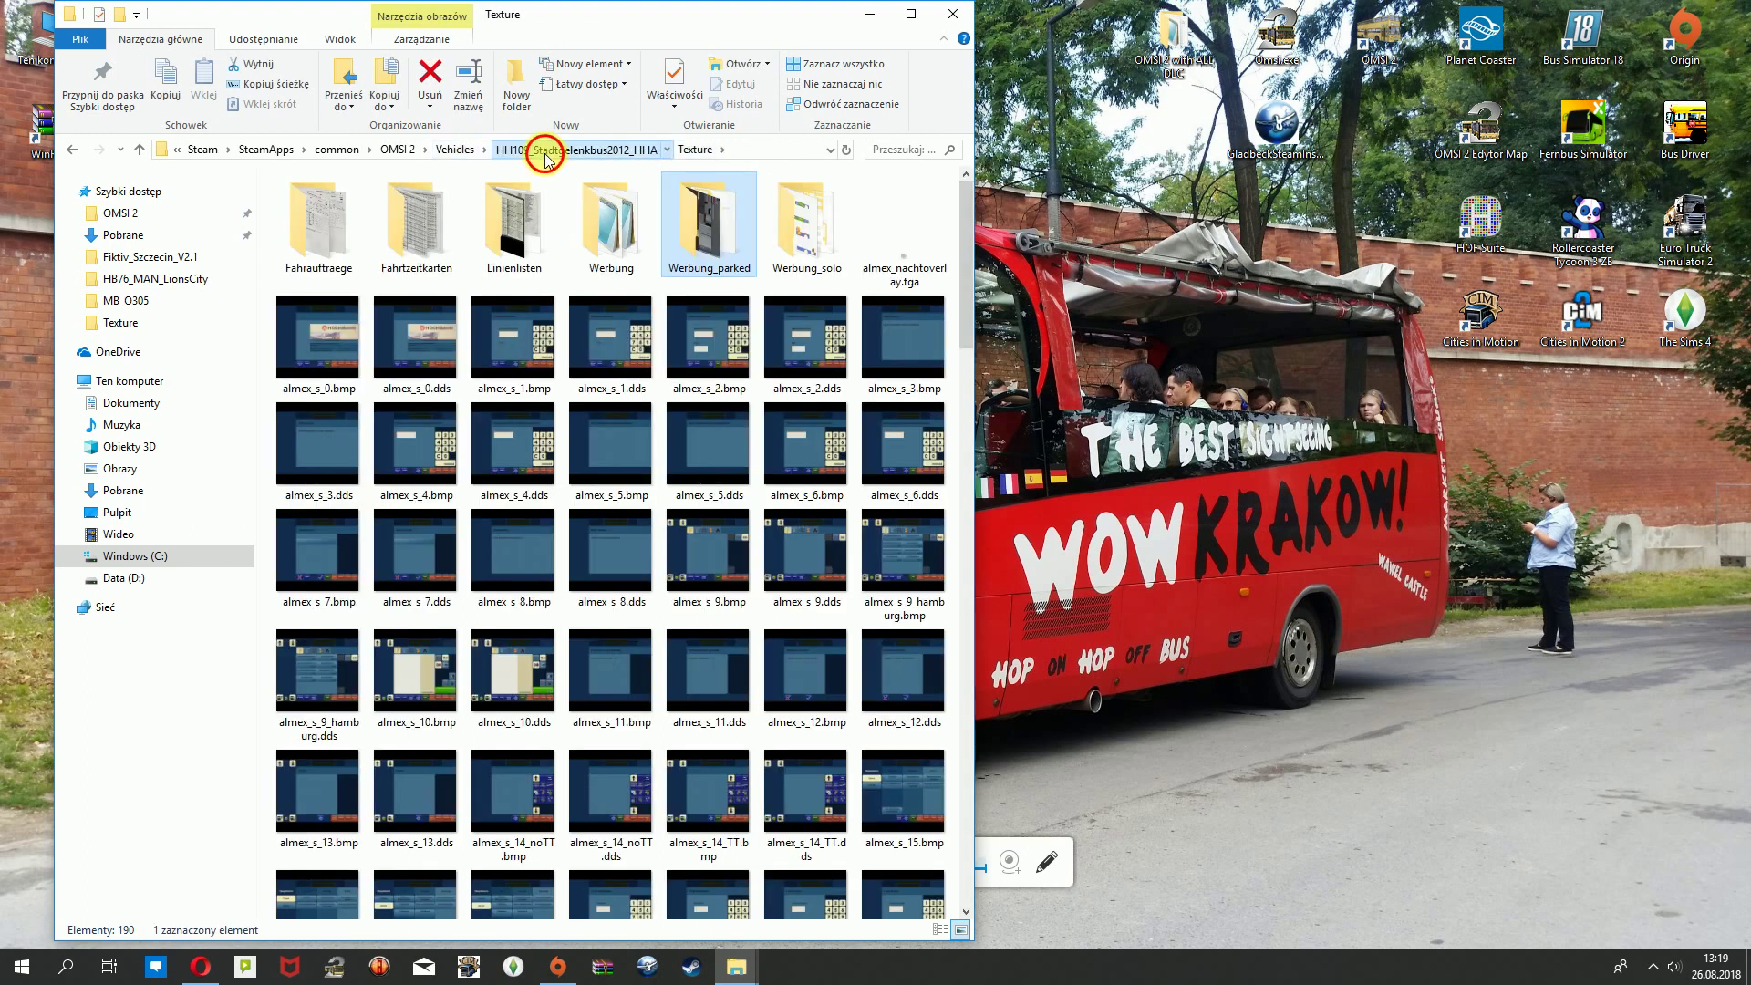
# View the main folder of HH109_Stadtgelenkbus2012_HHA, revisit its Texture folder, and return to the main folder.
pyautogui.click(545, 152)
pyautogui.click(890, 585)
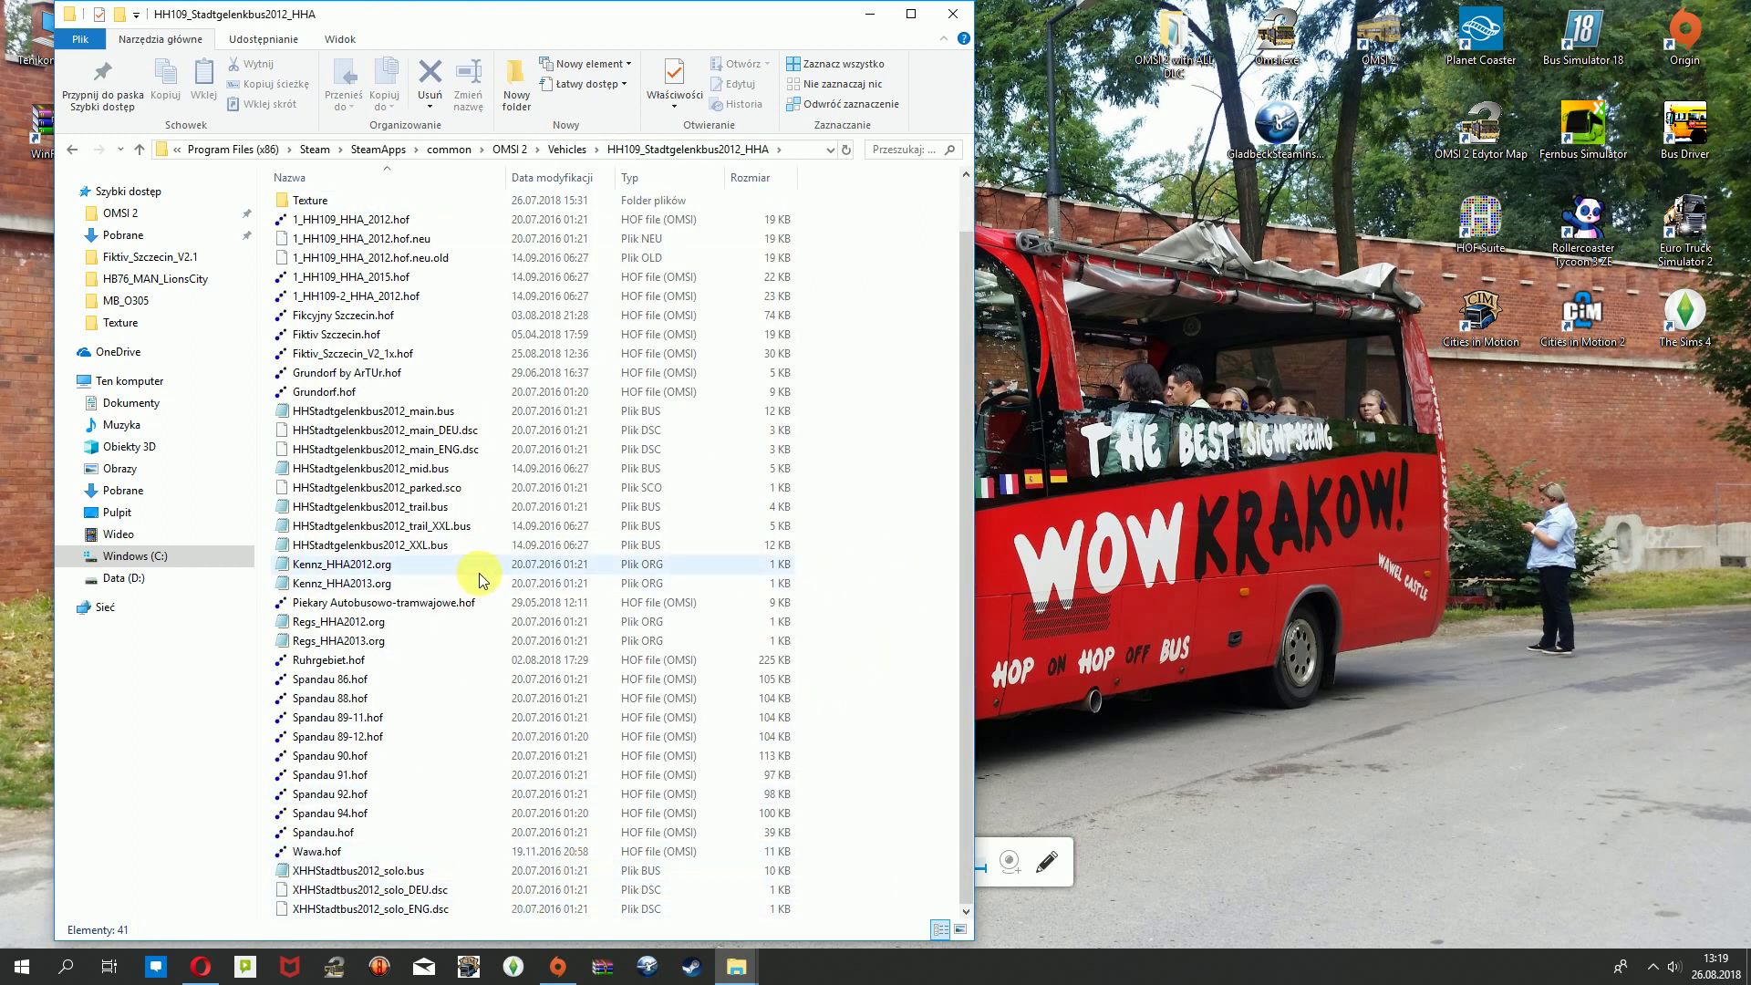
pyautogui.scroll(1, 485, 615)
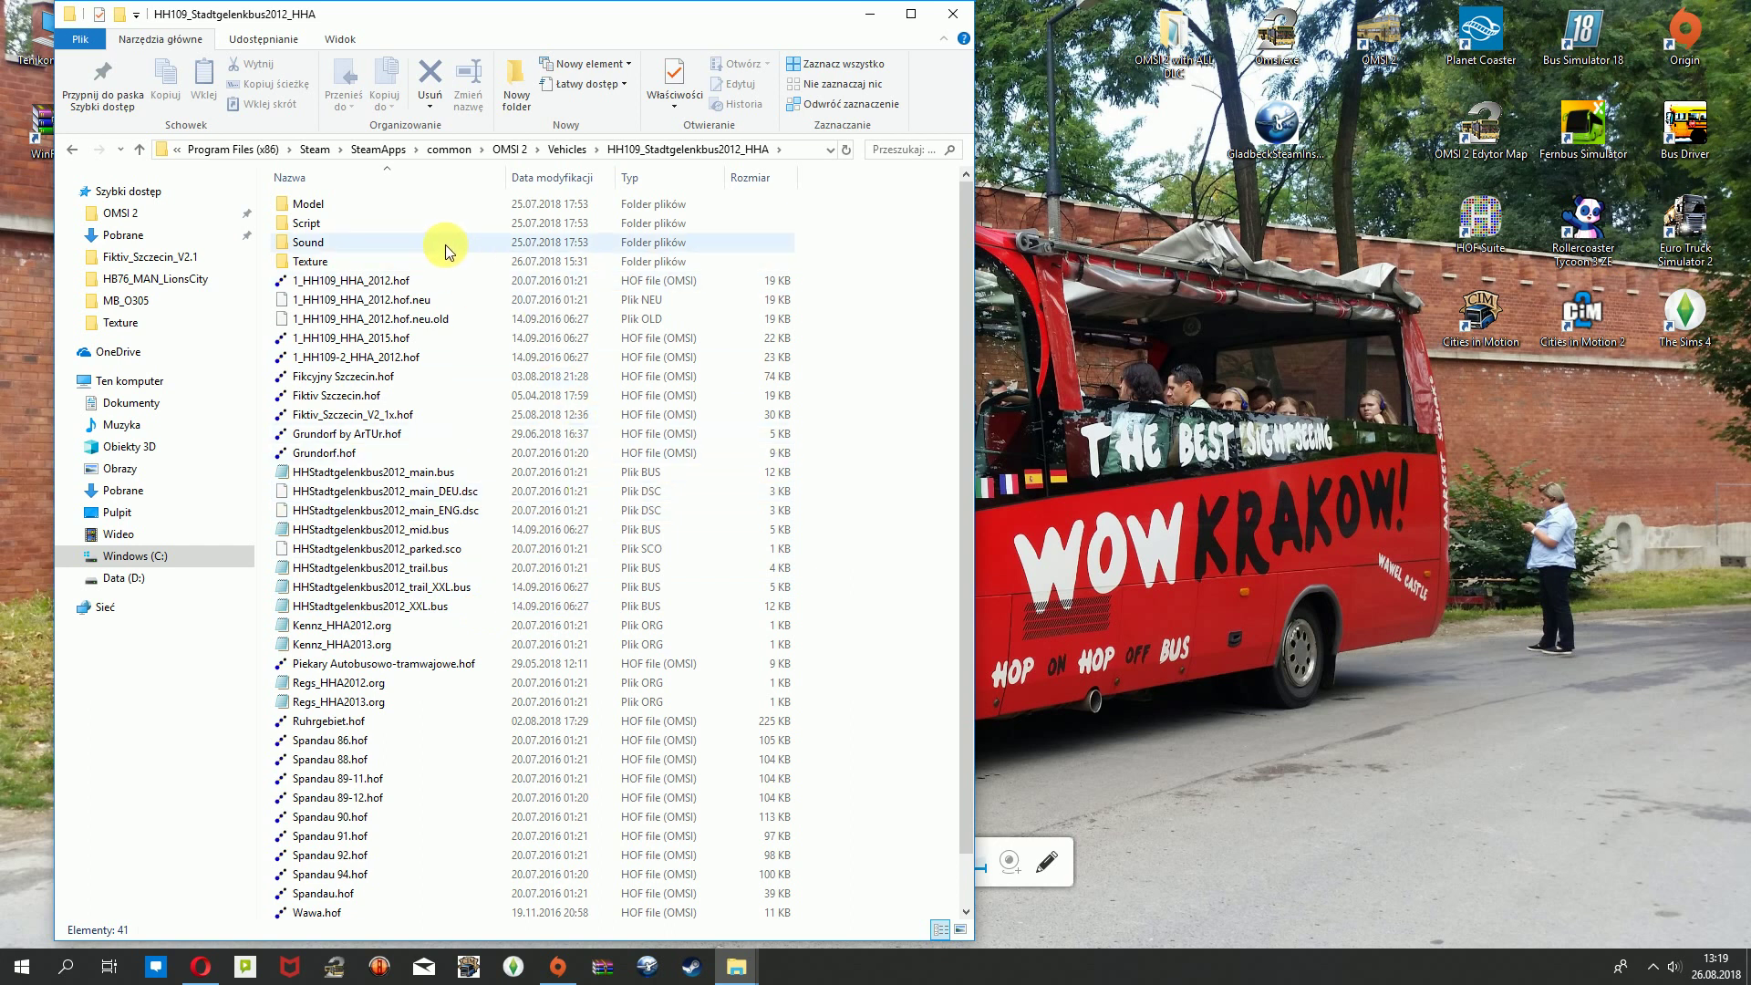
pyautogui.doubleClick(424, 263)
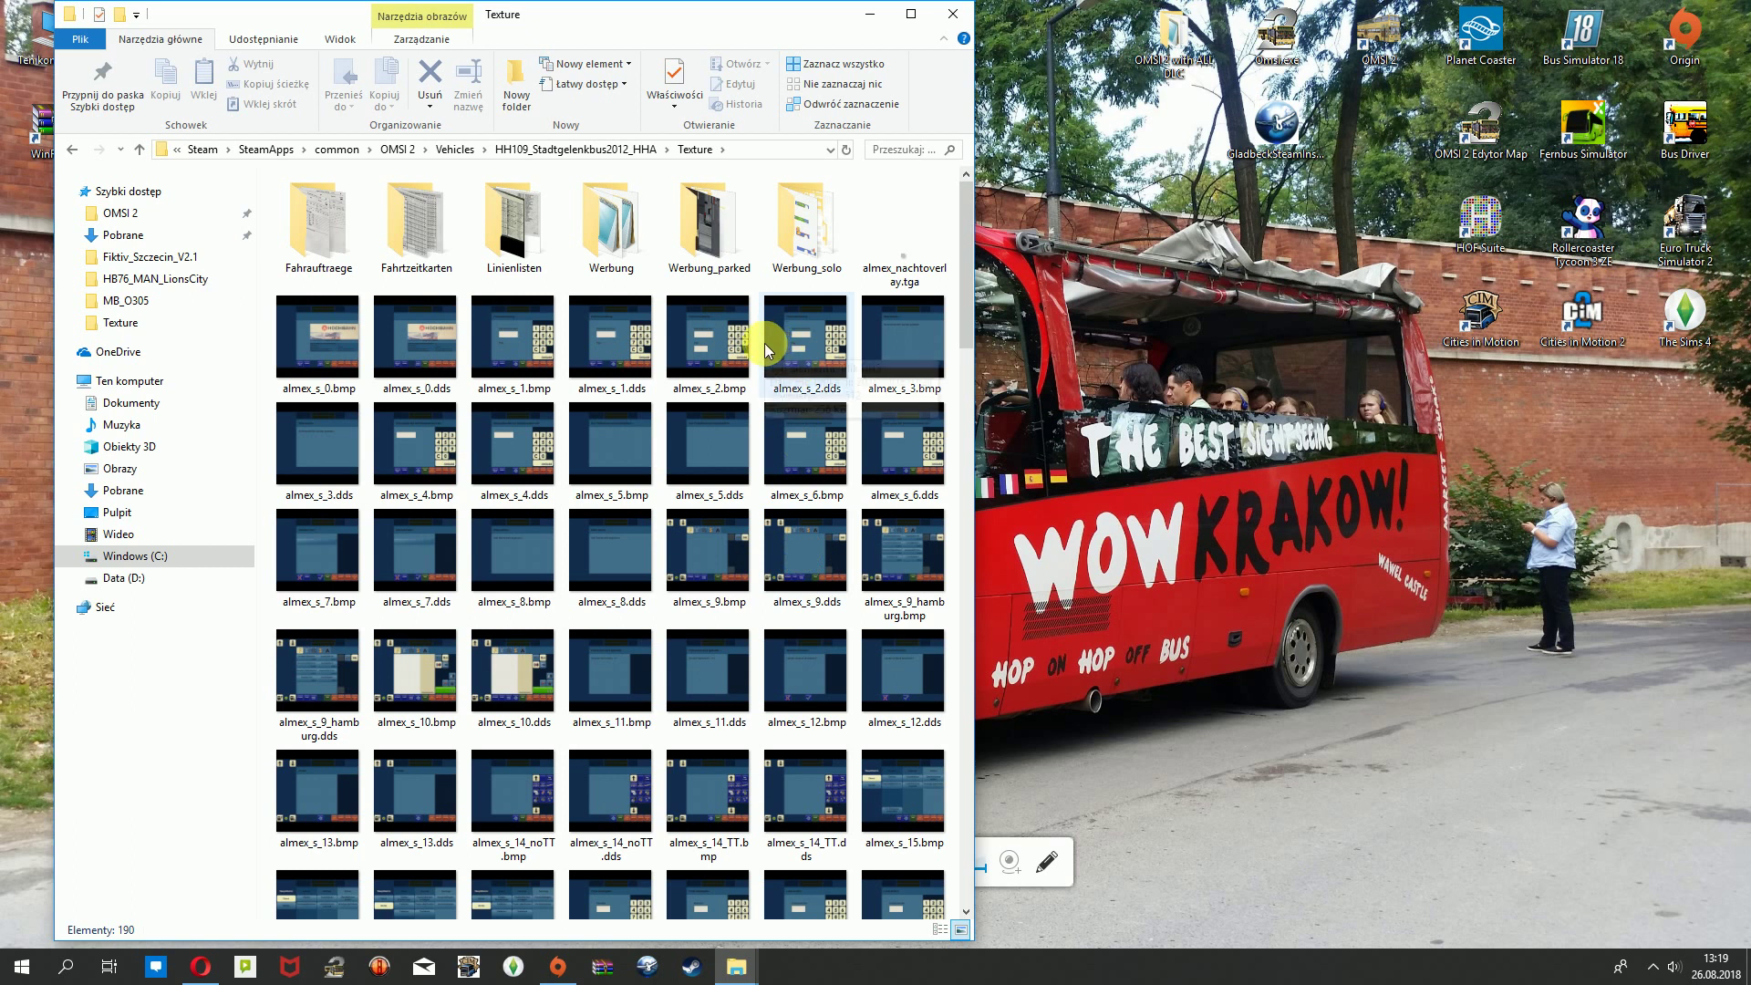
pyautogui.click(598, 146)
pyautogui.click(832, 264)
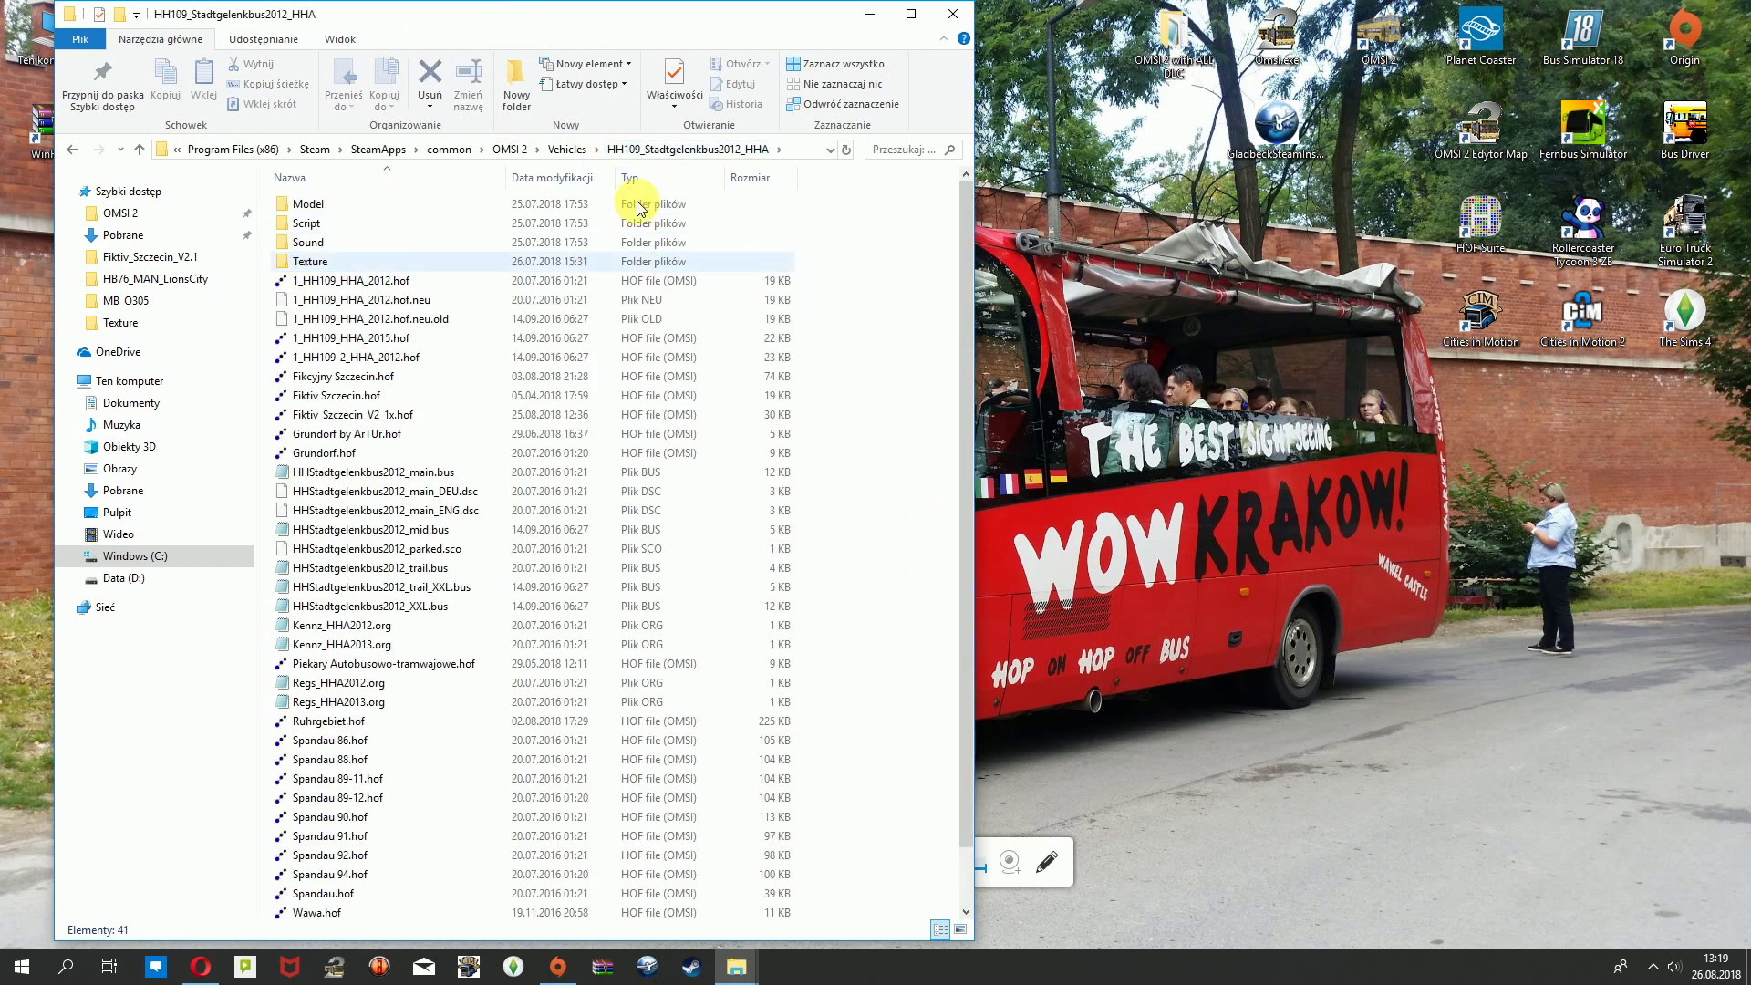
# Go back to the OMSI 2 Vehicles folder and minimize the window to show the desktop.
pyautogui.click(563, 151)
pyautogui.moveTo(853, 284); pyautogui.dragTo(885, 348)
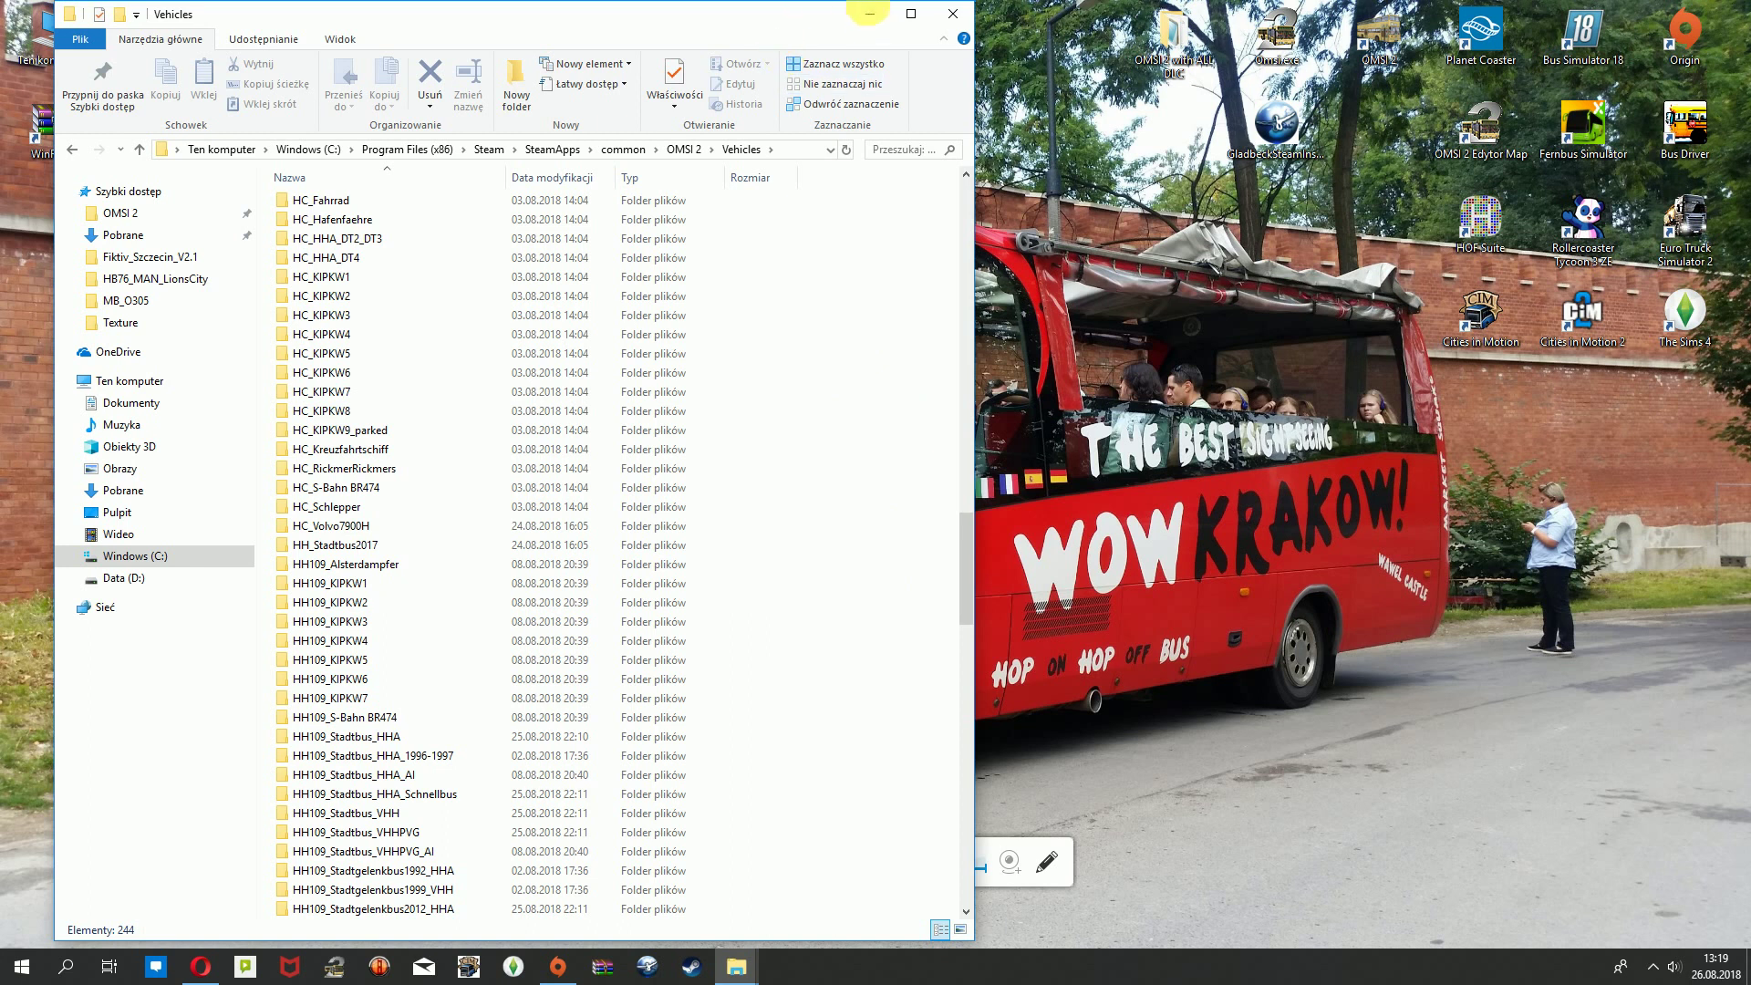
pyautogui.click(869, 15)
pyautogui.moveTo(692, 365); pyautogui.dragTo(621, 423)
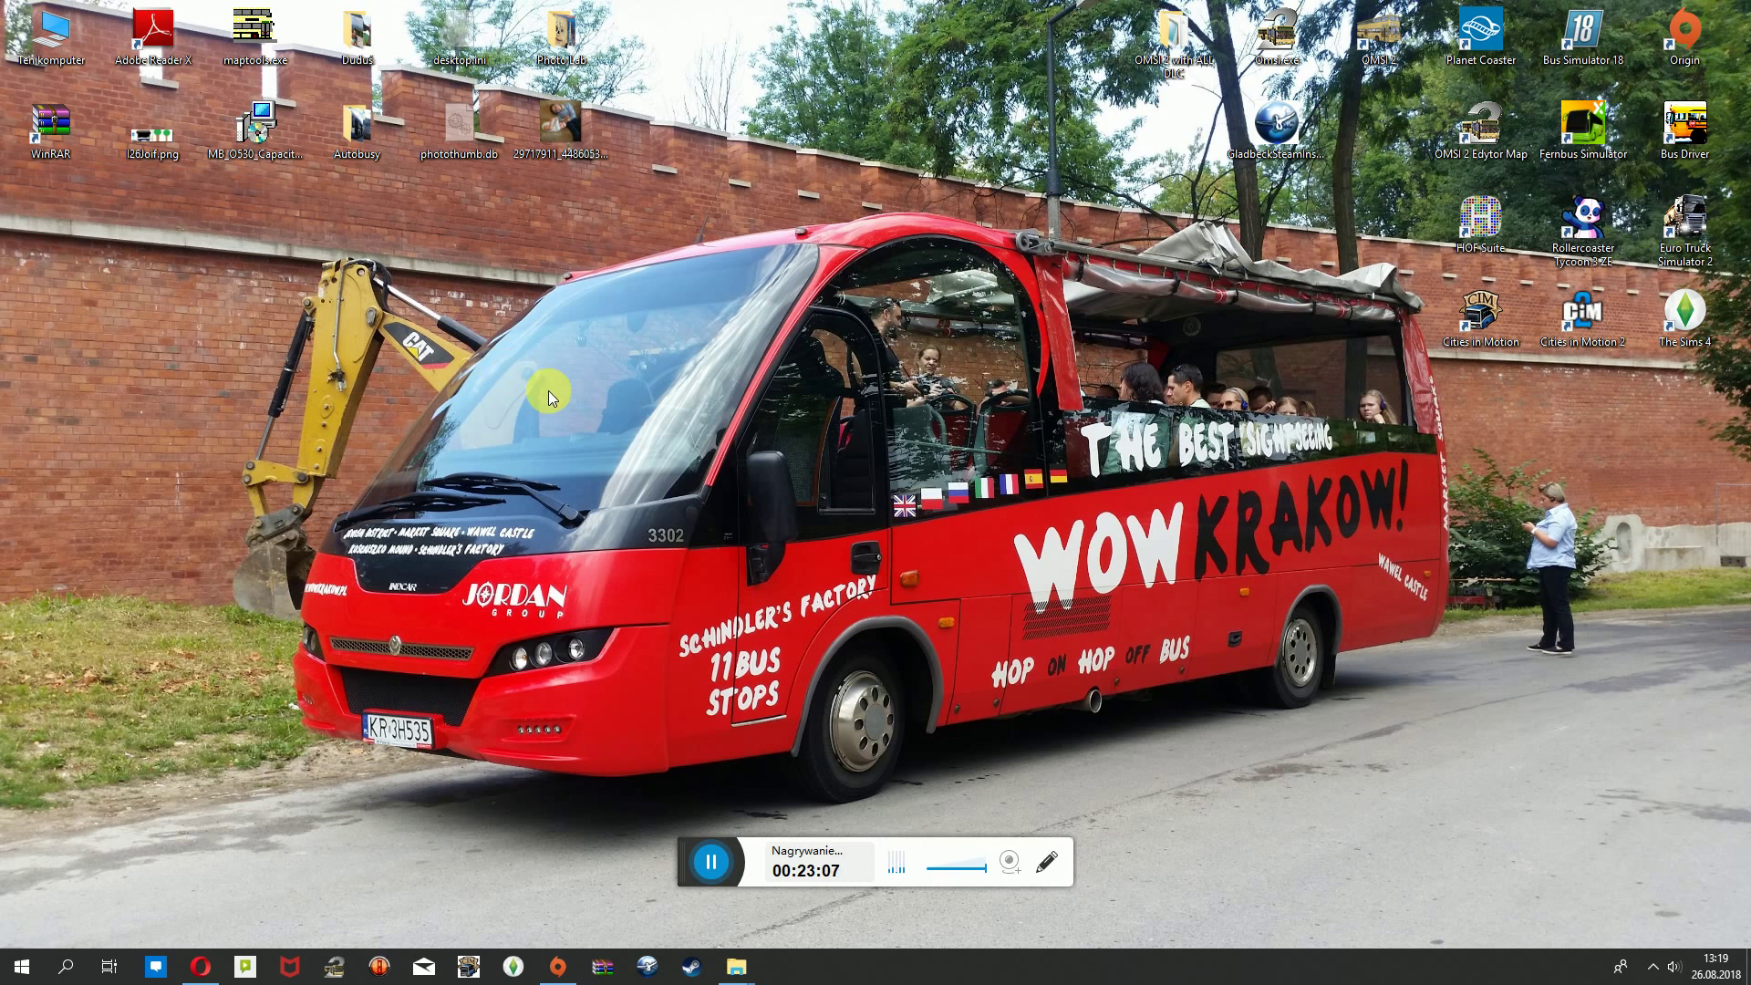